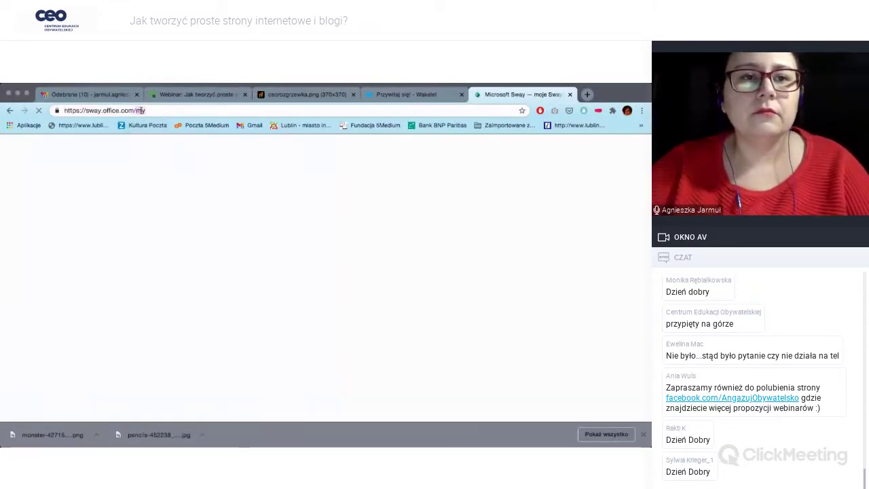
- Copy the sway.office.com address and share it in the webinar chat
drag(133, 110, 65, 111)
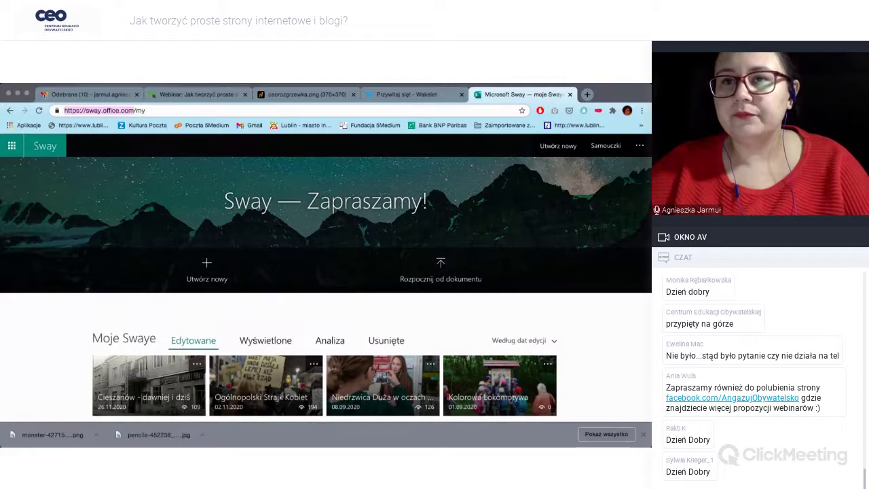
key(alt+Tab)
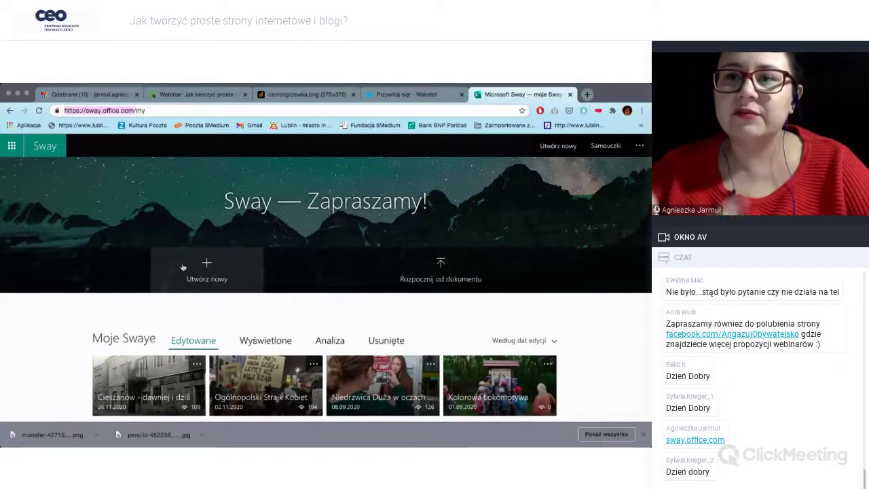
- Look over the Sway home page, including the existing Sways, the starter templates and the featured inspiration Sways
scroll(180, 264, down, 2)
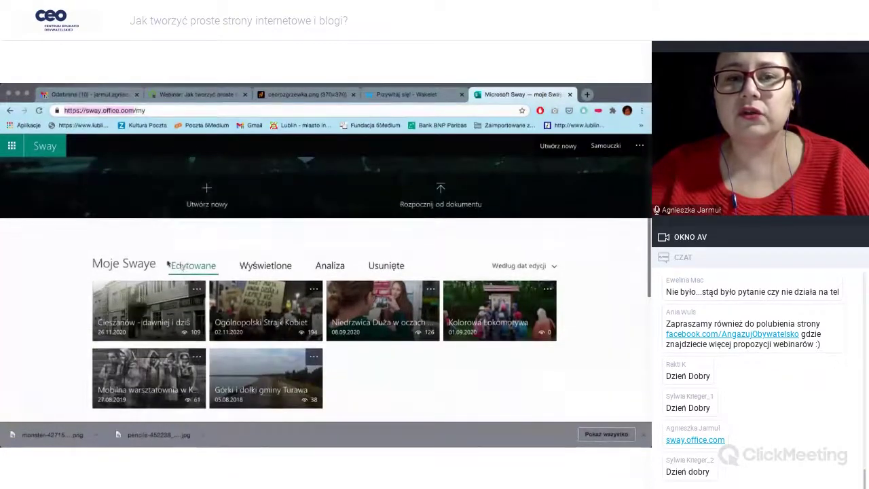
scroll(112, 300, down, 2)
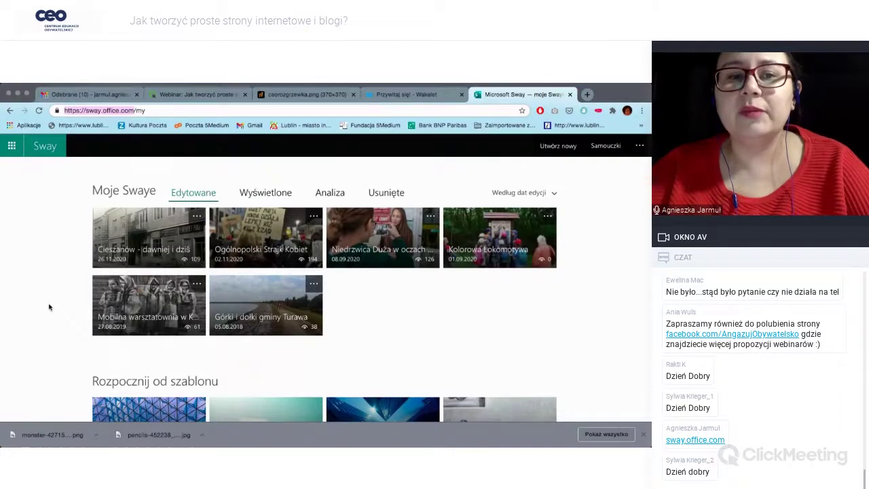
scroll(62, 297, down, 4)
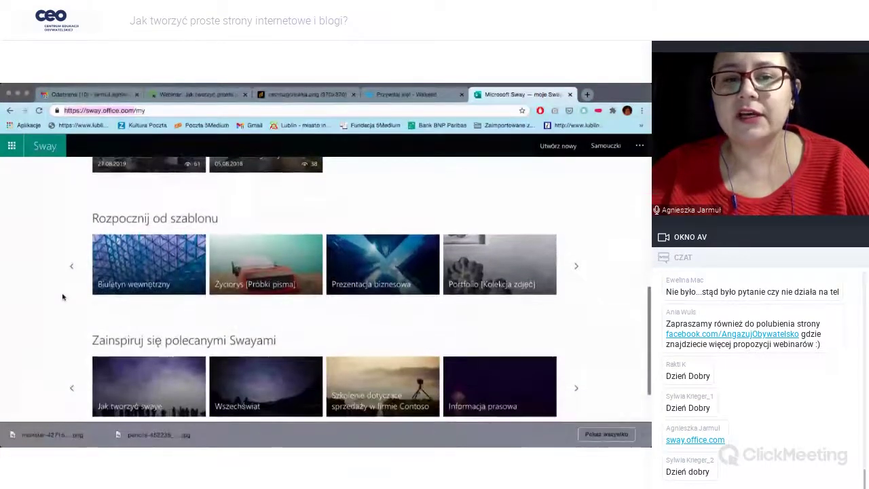
scroll(62, 296, down, 1)
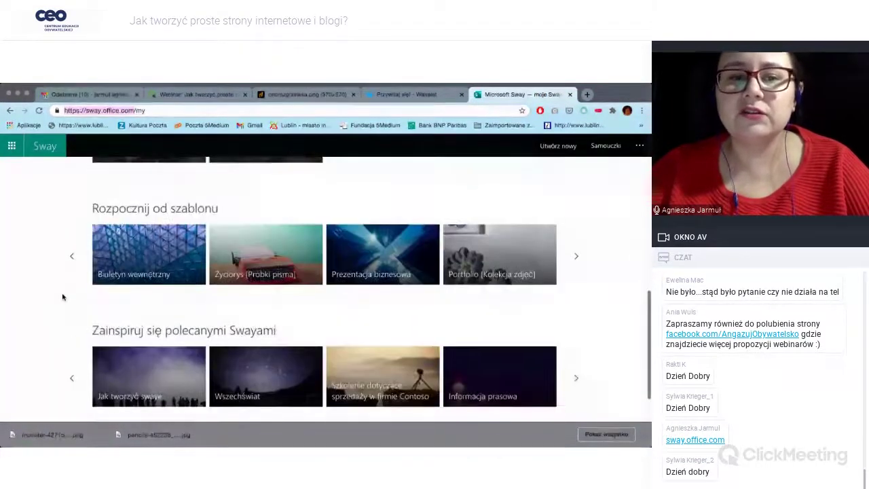
scroll(62, 296, down, 1)
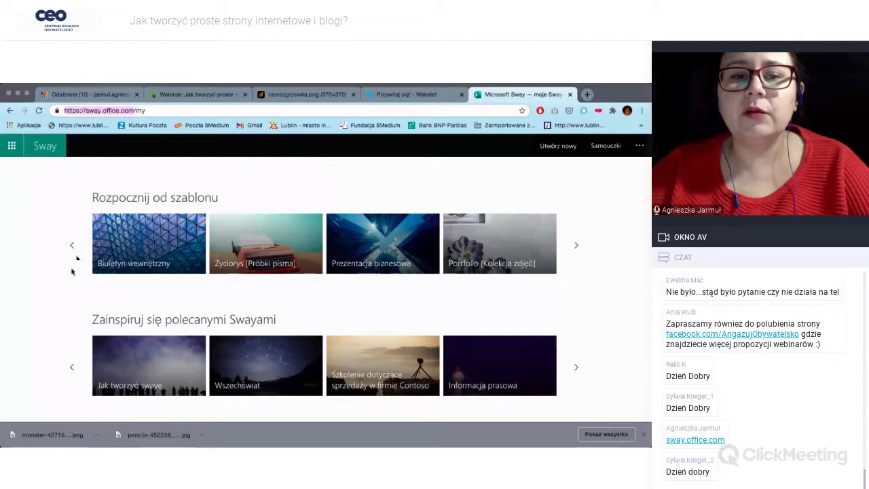
scroll(65, 306, down, 3)
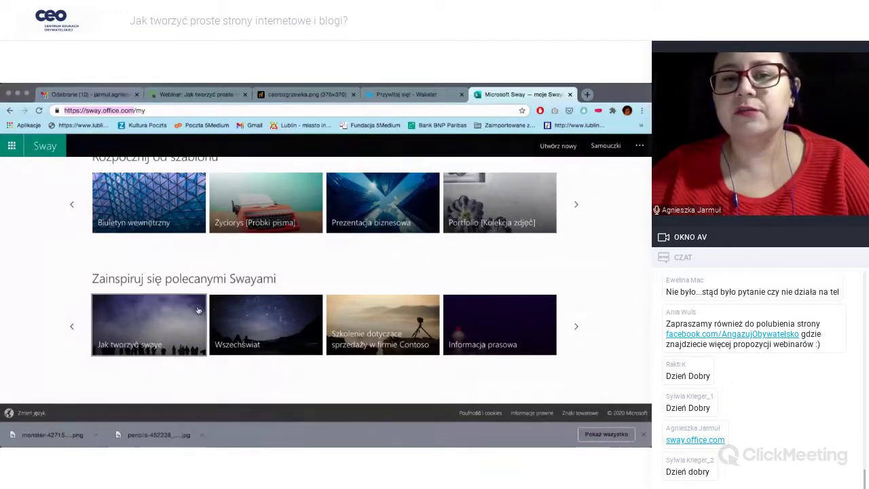
scroll(198, 311, up, 5)
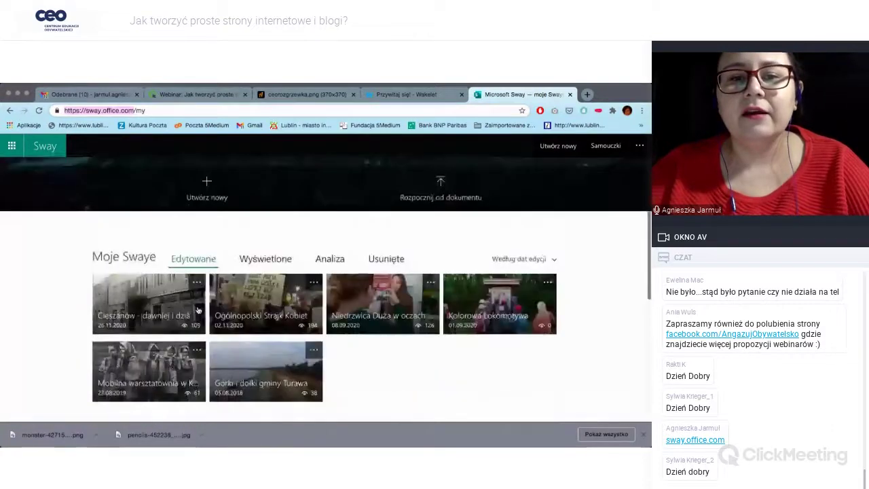
scroll(198, 310, down, 1)
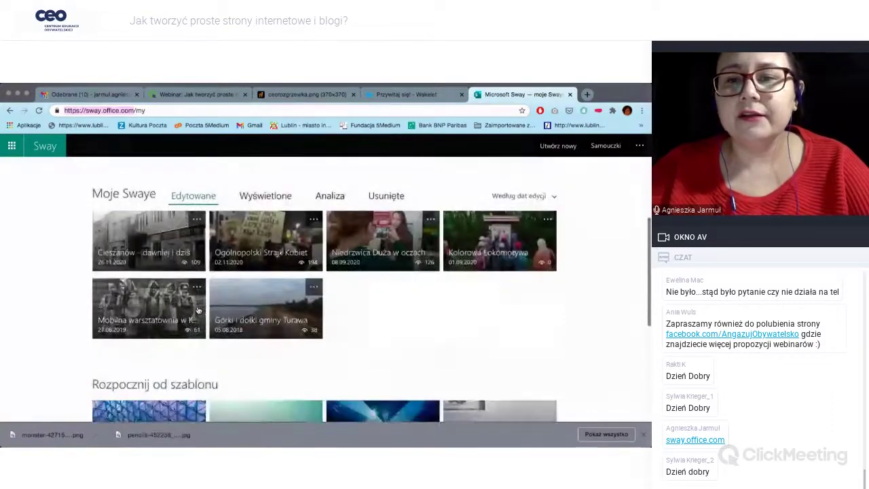
- Open the Sway "Niedrzwica Duża w oczach młodzieży" and review the cards in its storyline
click(362, 256)
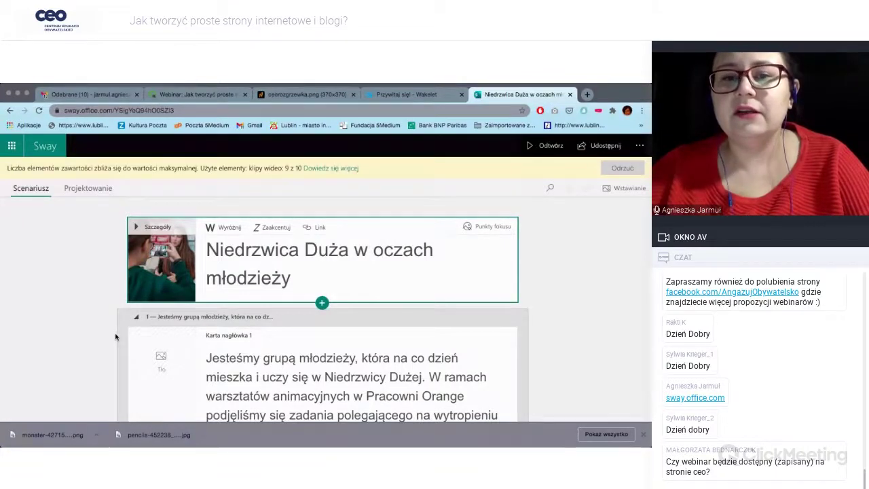
scroll(116, 337, down, 5)
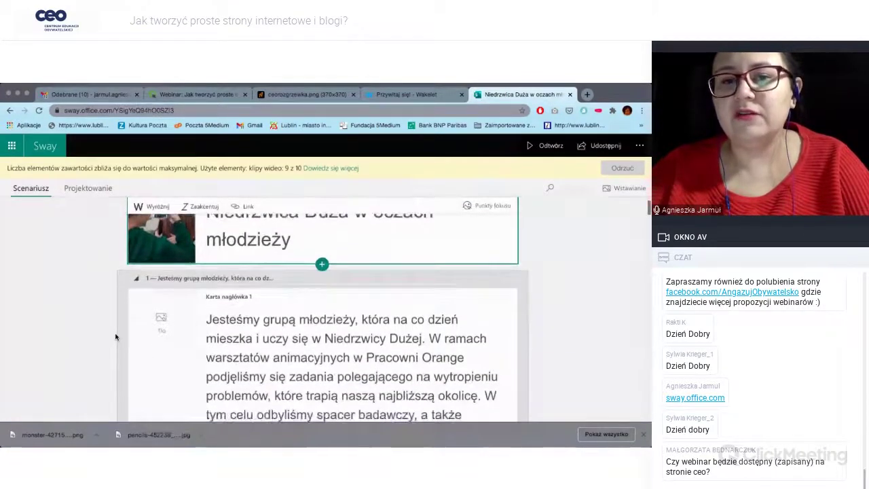
scroll(116, 337, down, 10)
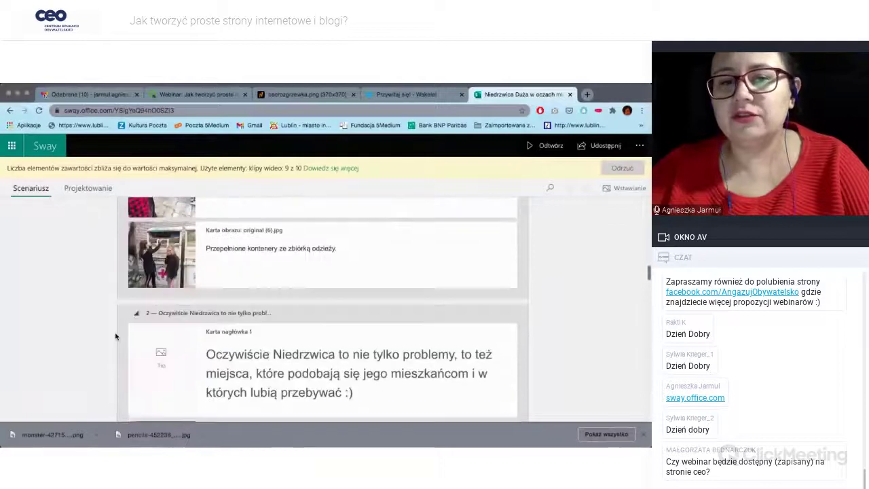
scroll(115, 337, up, 15)
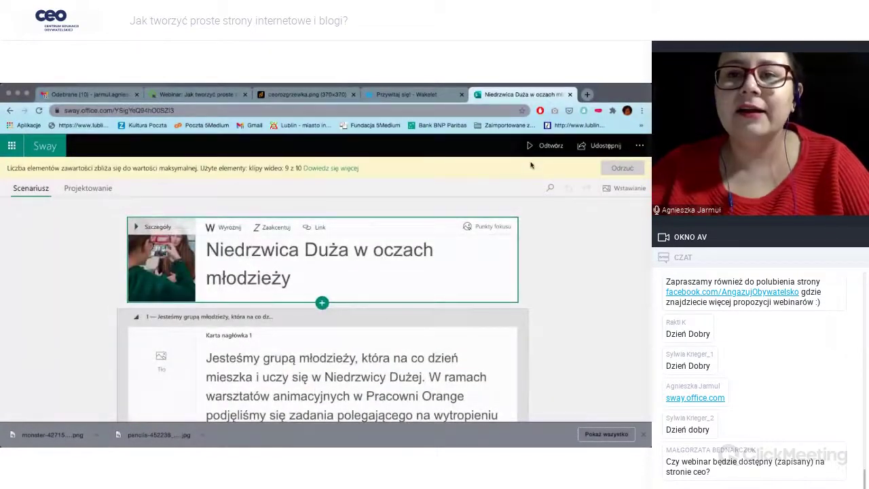
- Play the Niedrzwica Duża Sway and examine its texts, photos, videos, partner logos and organizer credits
click(544, 146)
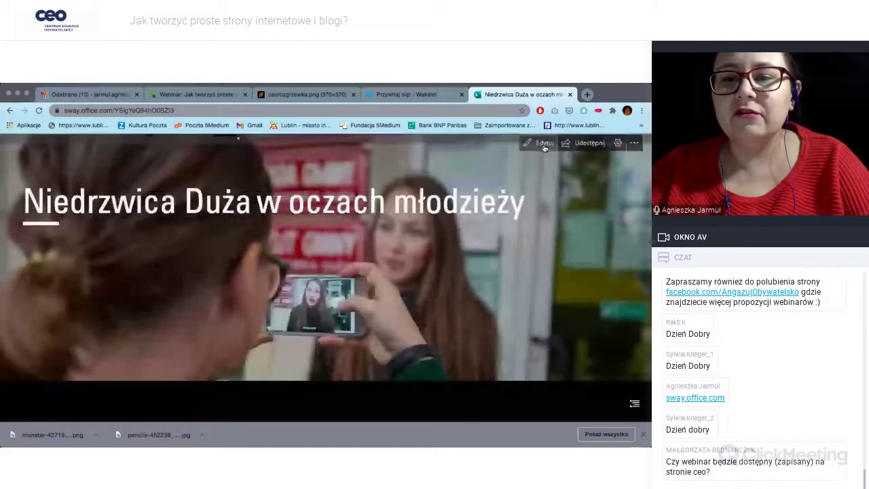
scroll(496, 313, down, 2)
scroll(496, 313, down, 5)
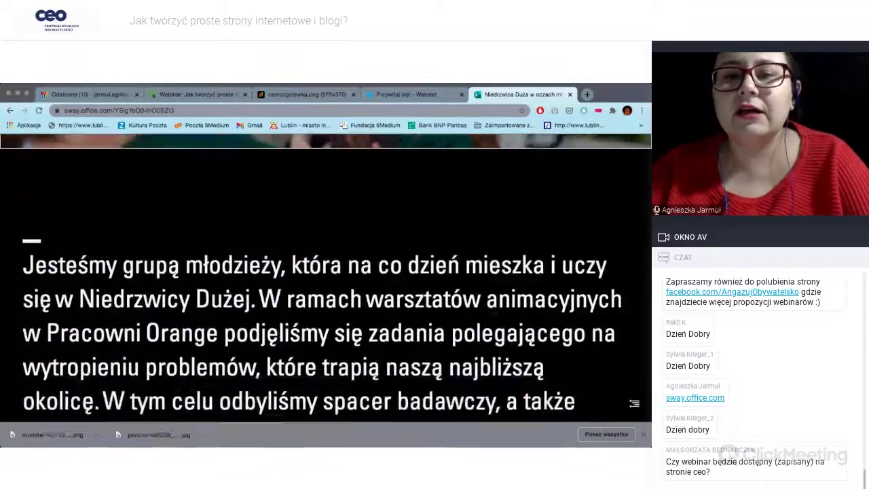
scroll(496, 313, down, 4)
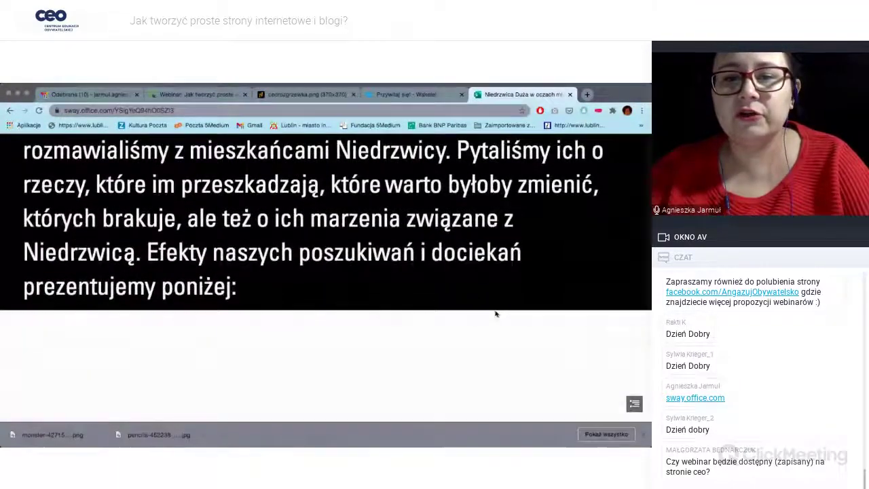
scroll(496, 313, down, 10)
scroll(497, 313, down, 10)
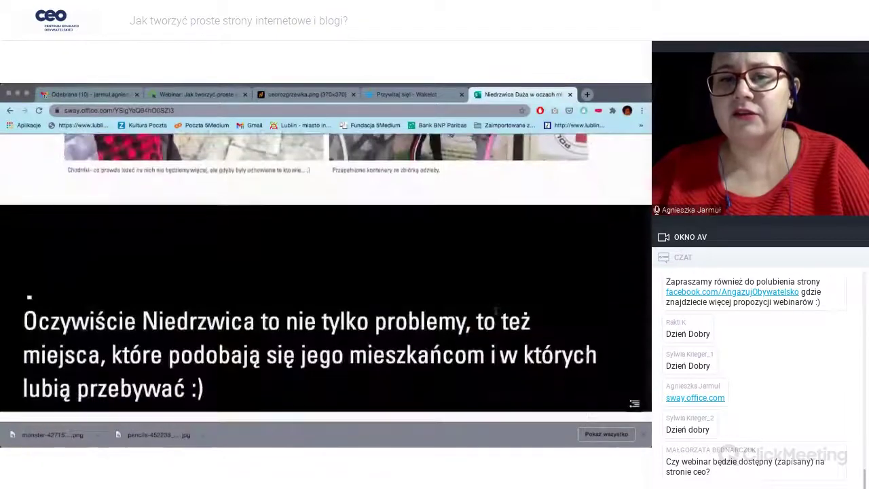
scroll(496, 313, down, 10)
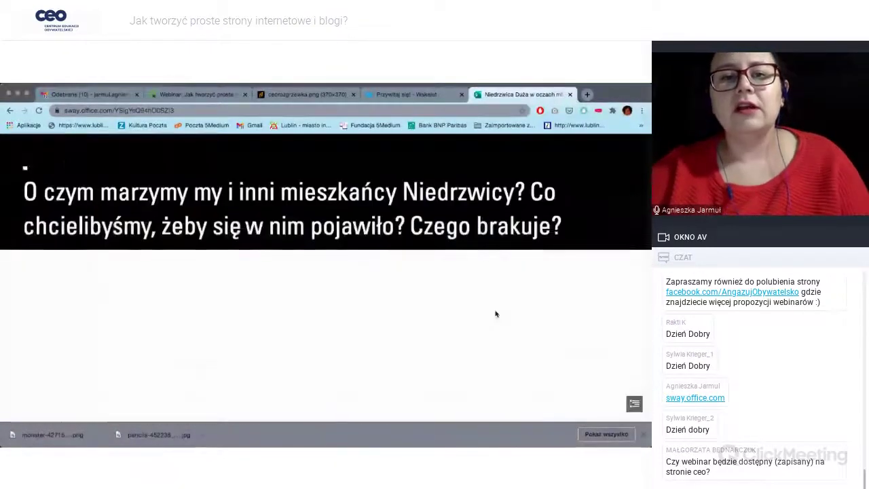
scroll(496, 314, down, 10)
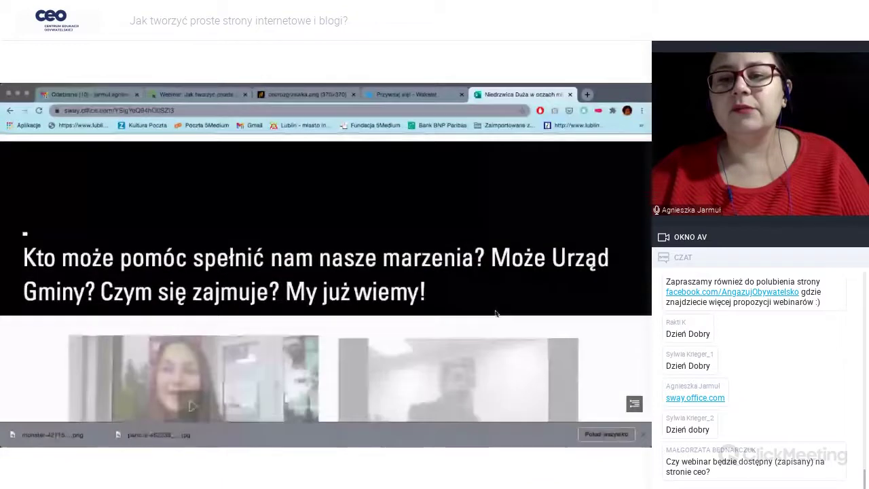
scroll(496, 314, down, 10)
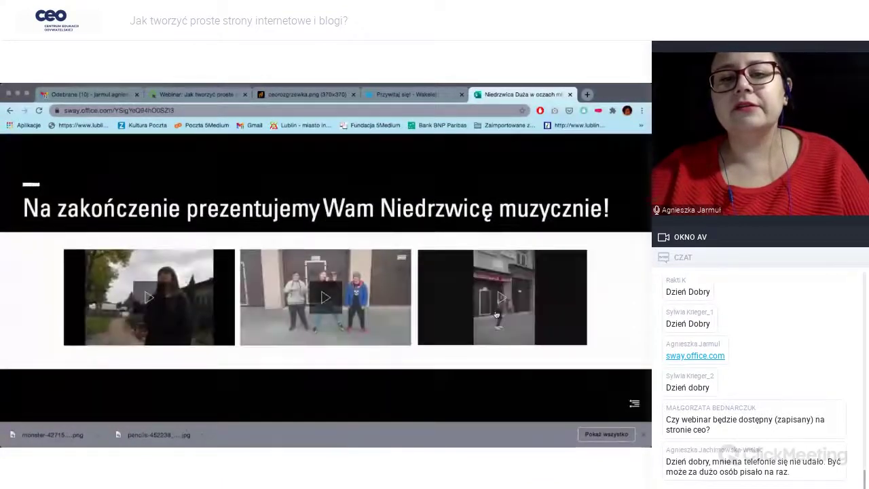
scroll(496, 314, down, 10)
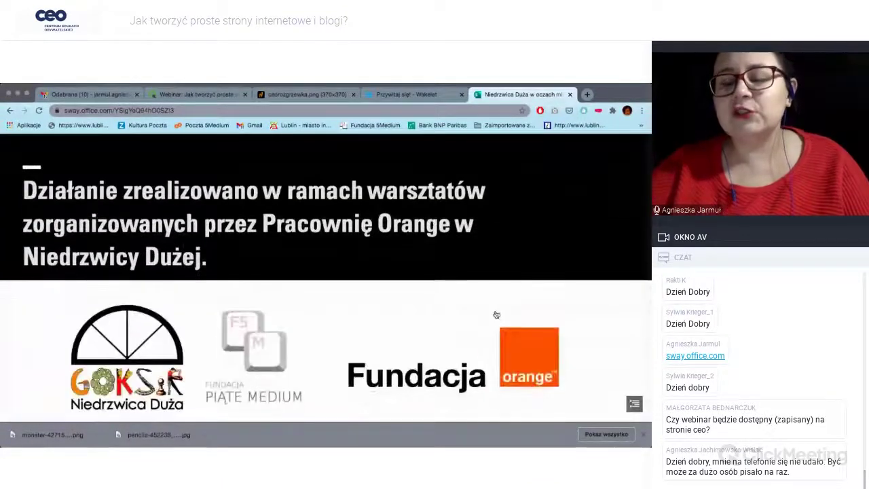
scroll(496, 315, down, 2)
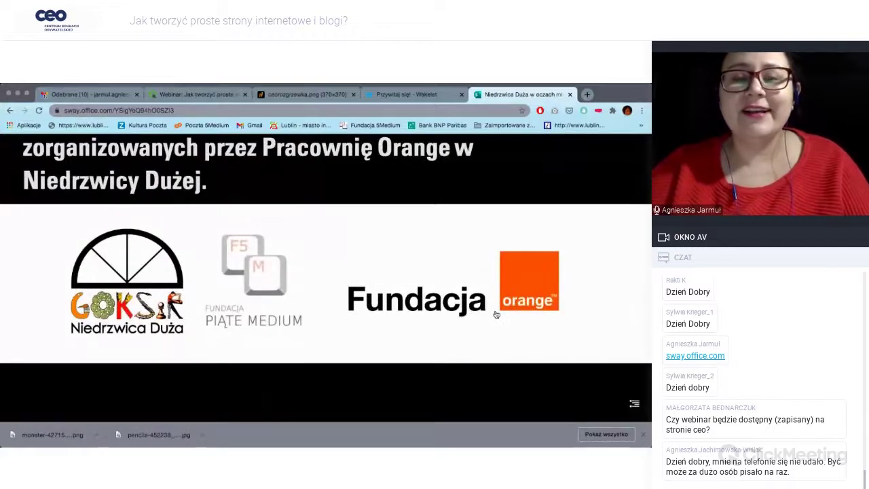
scroll(462, 335, down, 1)
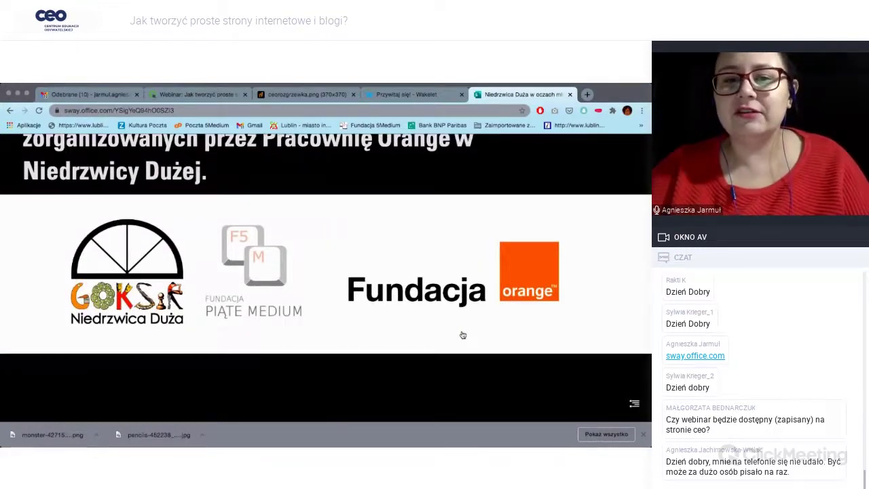
scroll(463, 334, down, 10)
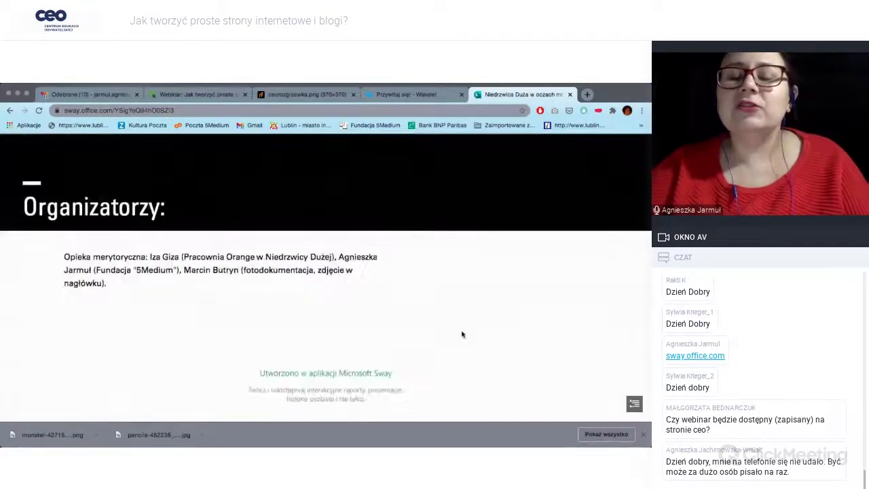
scroll(461, 334, up, 3)
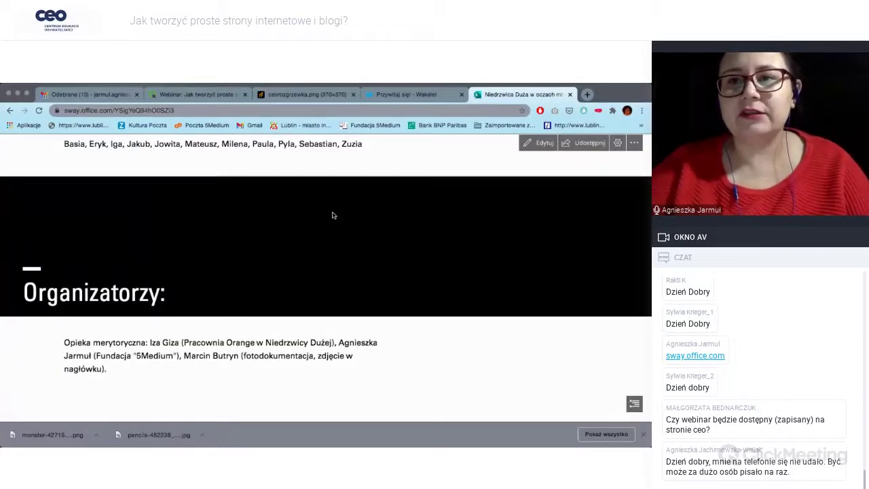
- Copy the web address of the Niedrzwica Duża Sway and share it in the webinar chat
click(249, 110)
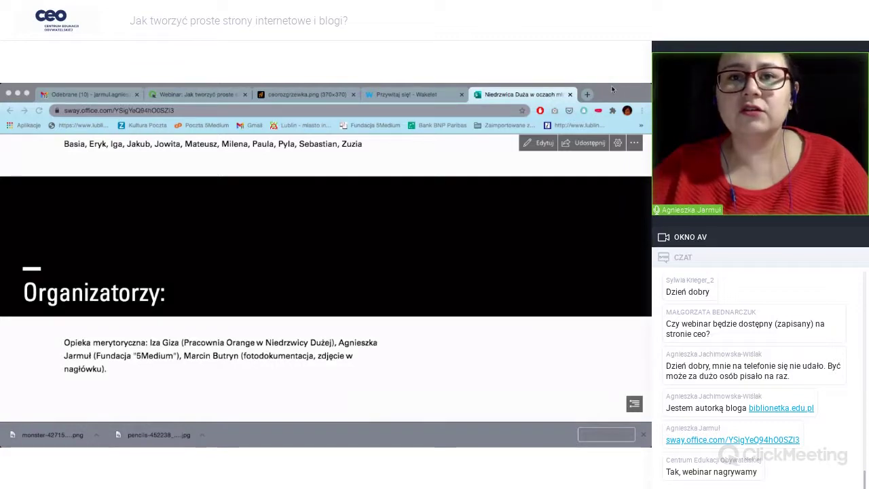
click(534, 104)
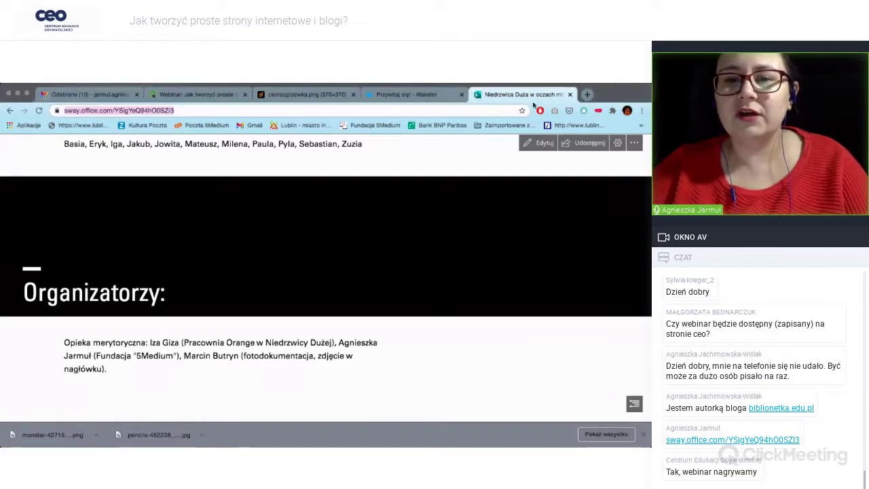
- Leave the Niedrzwica Duża Sway and return to the list of edited Sways
click(438, 368)
scroll(439, 368, up, 15)
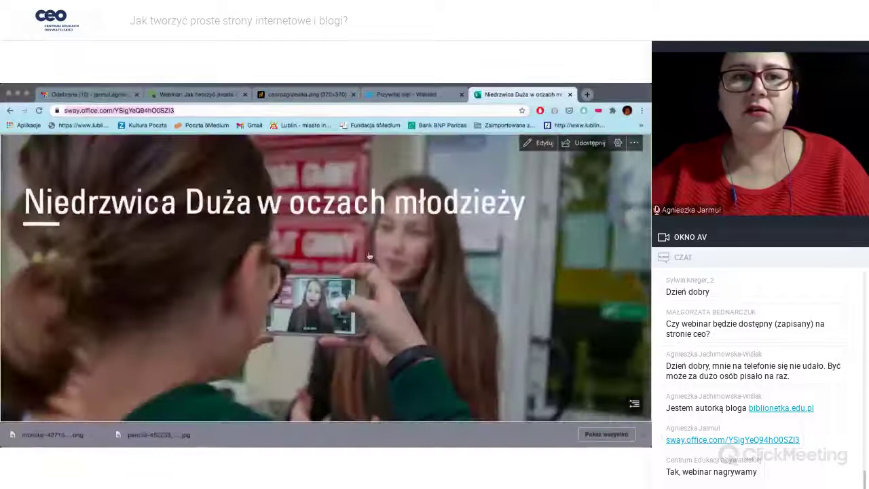
click(8, 110)
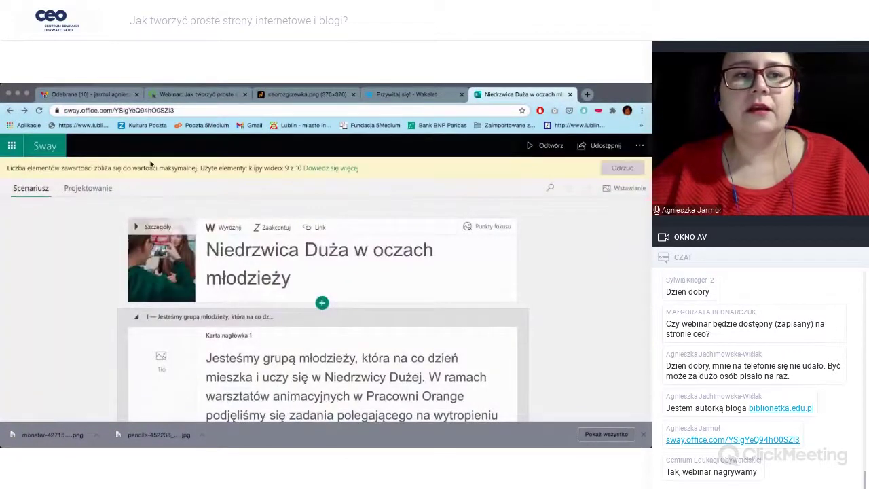
scroll(263, 295, down, 5)
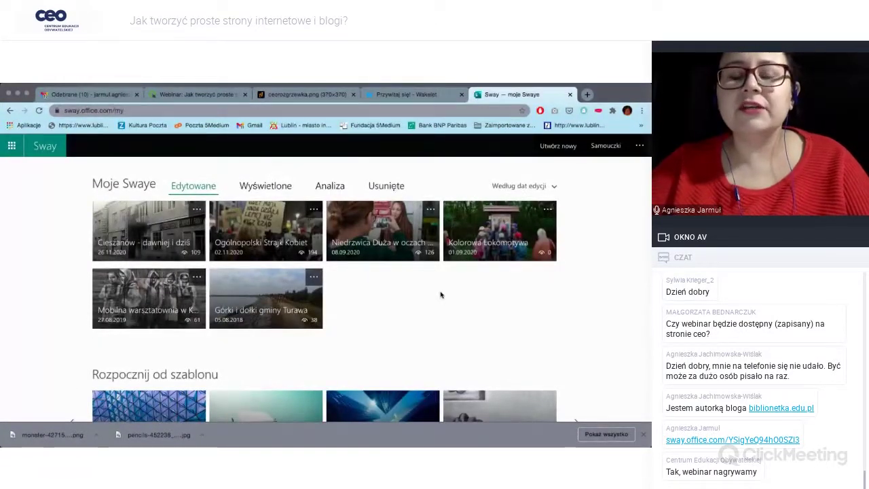
- Open and play the Sway "Cieszanów - dawniej i dziś" and view its introduction, archival photos and kindergarten comparison
click(160, 251)
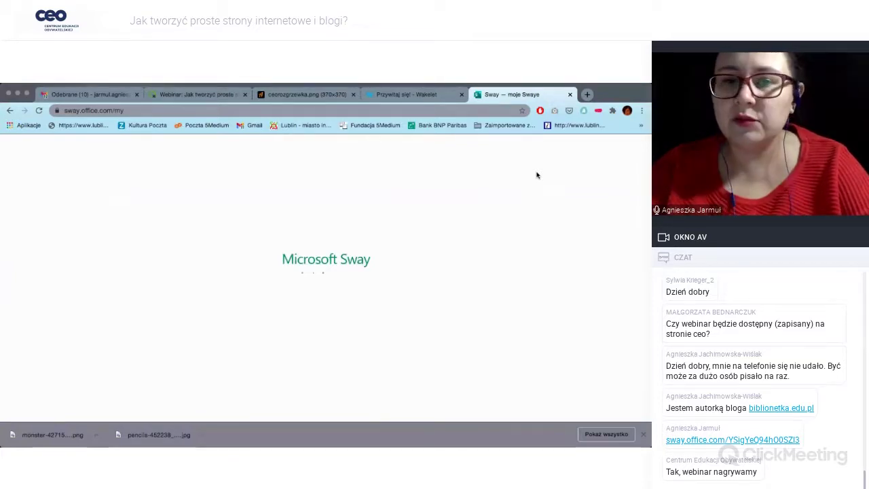
scroll(490, 254, down, 5)
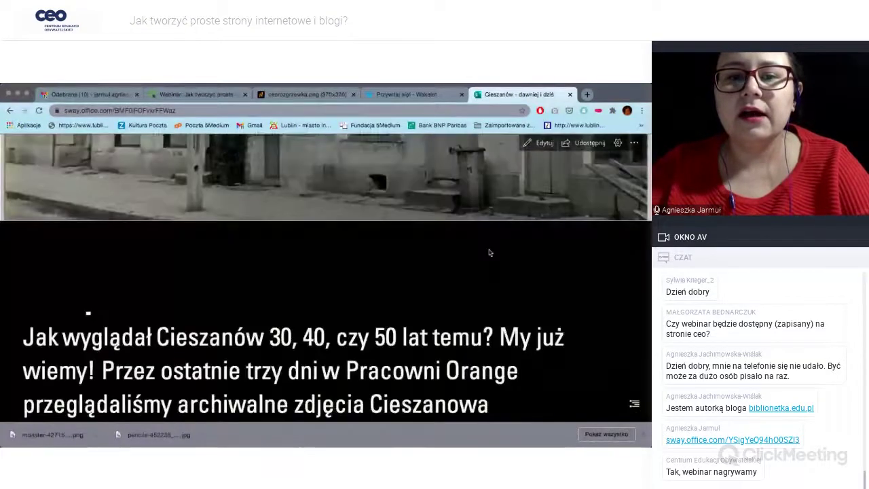
scroll(489, 254, down, 10)
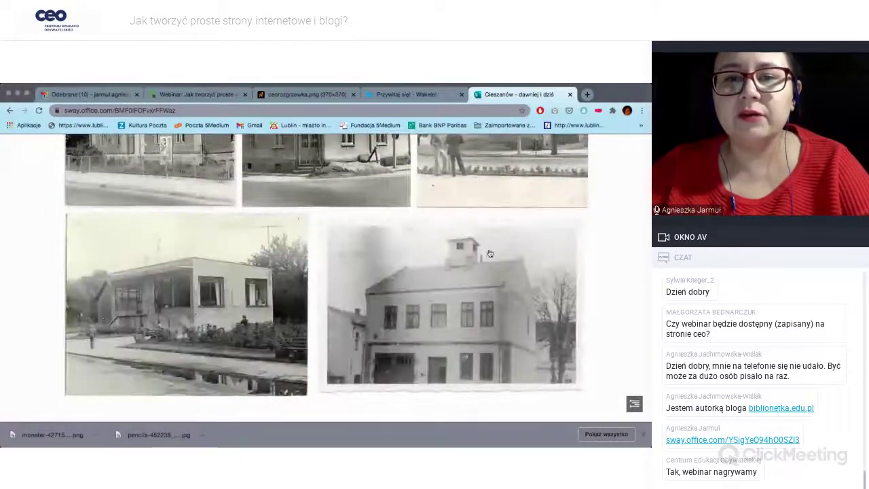
scroll(489, 254, down, 5)
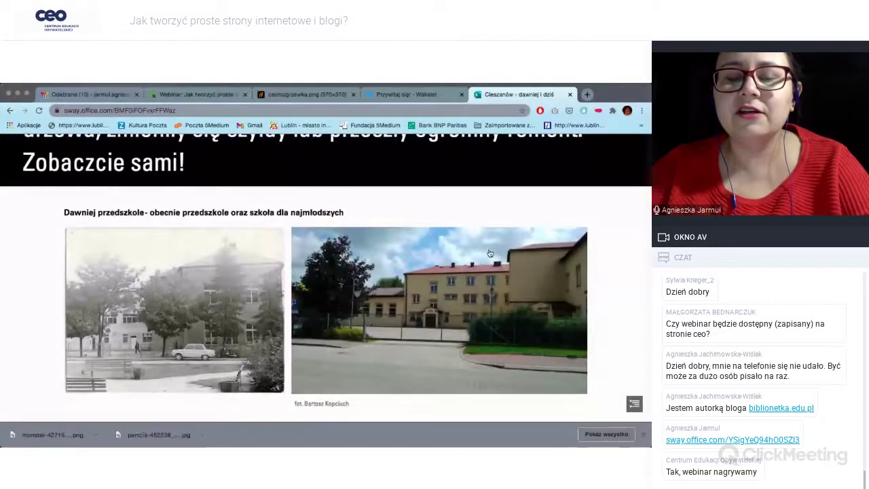
scroll(490, 254, down, 1)
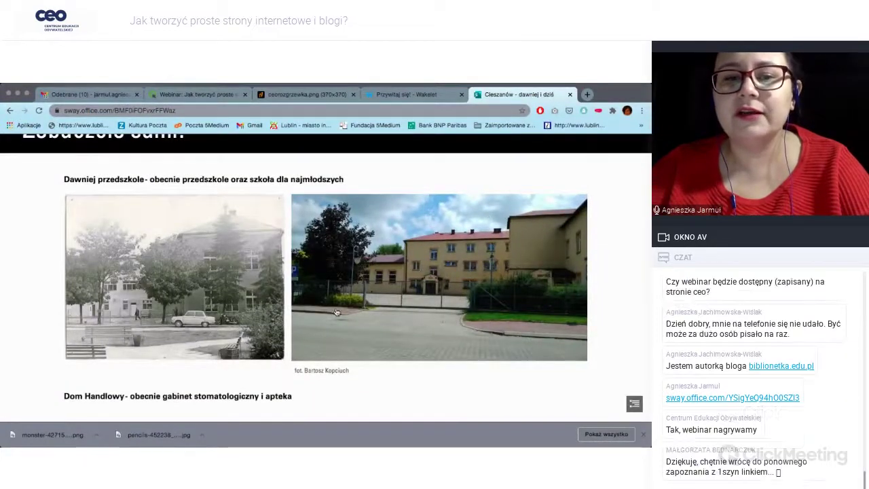
- Examine the then-and-now photo pairs of the Dom Handlowy, the market square, the Mydło shop and the Fabryka Misiów
scroll(336, 312, down, 3)
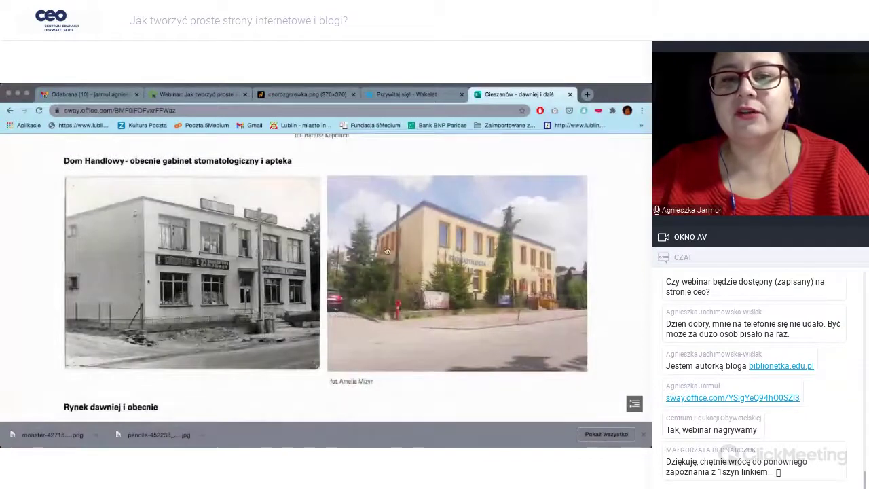
scroll(386, 251, down, 3)
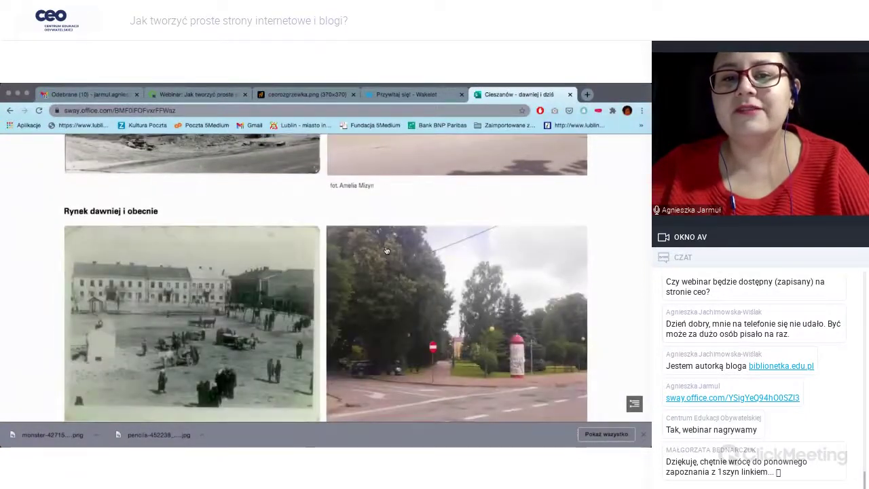
scroll(386, 251, down, 1)
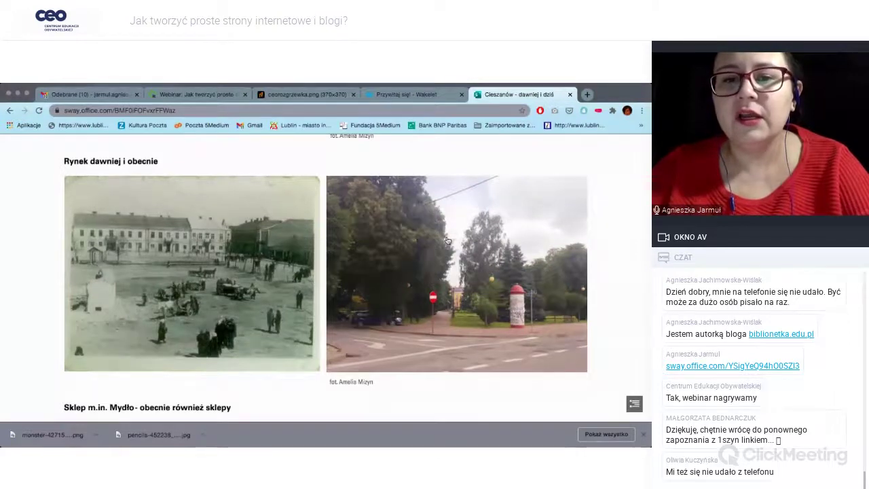
scroll(447, 240, down, 3)
scroll(448, 240, down, 1)
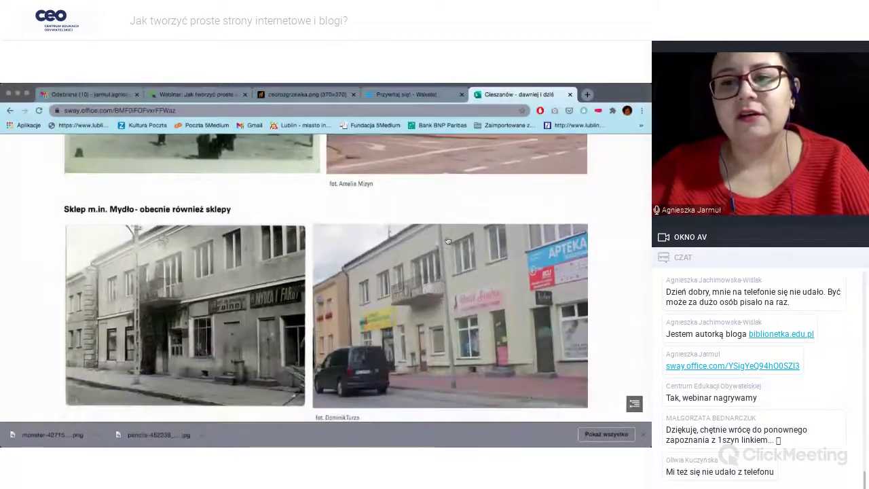
scroll(448, 240, down, 1)
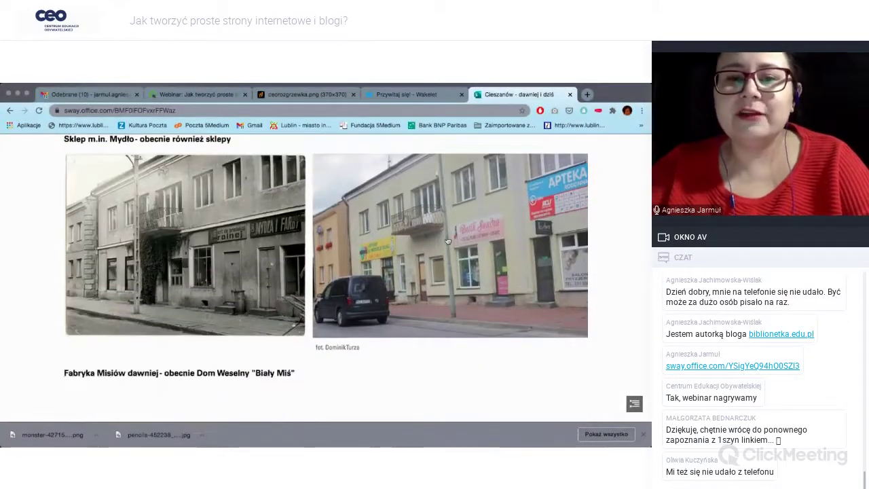
scroll(447, 241, down, 2)
scroll(448, 241, down, 1)
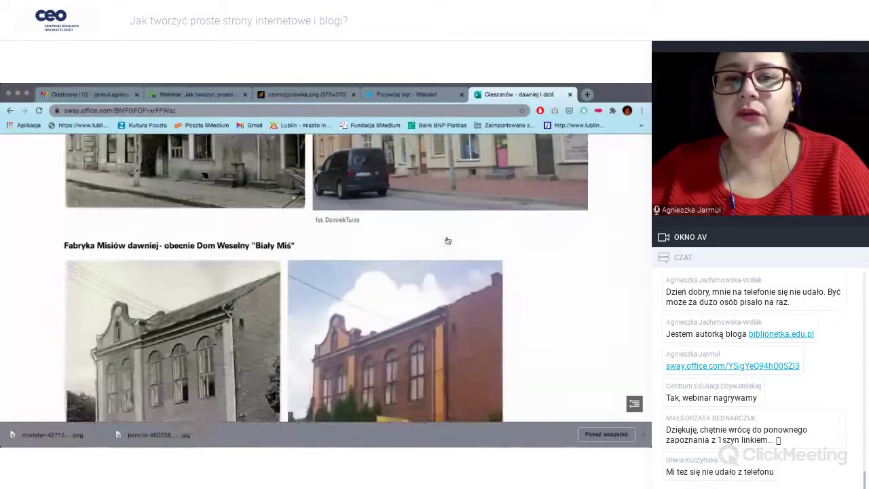
scroll(448, 241, up, 3)
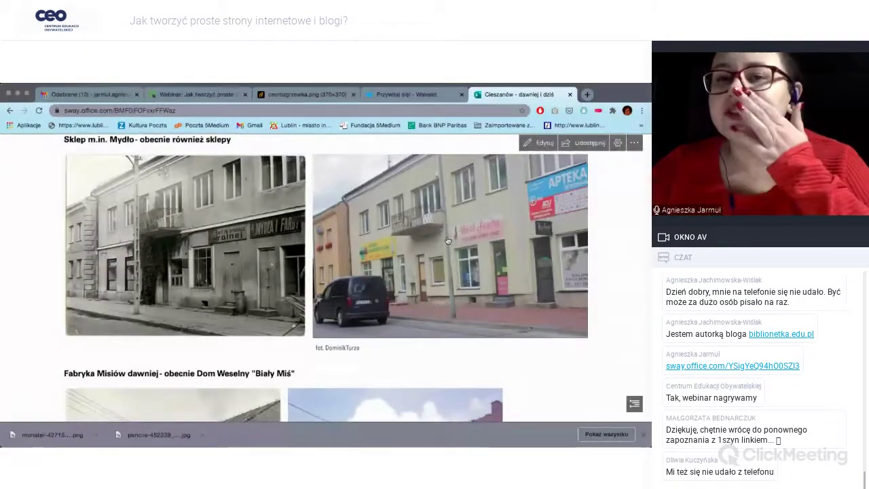
scroll(447, 240, up, 2)
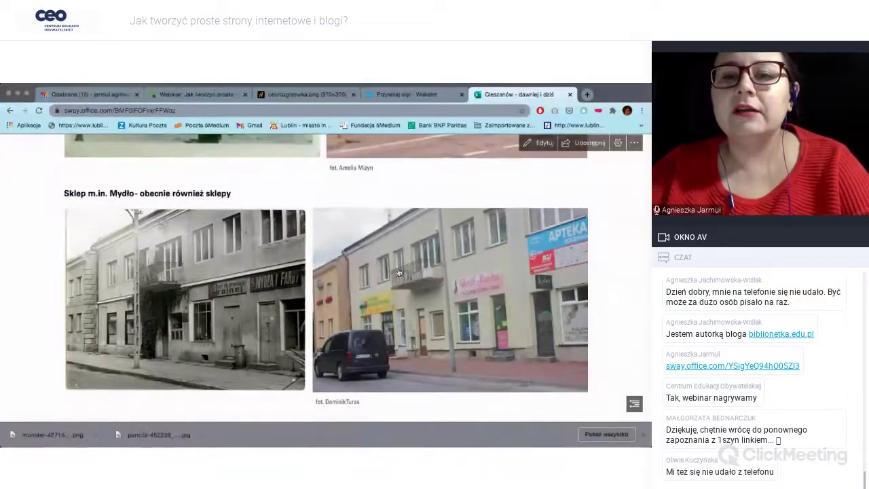
scroll(398, 272, up, 3)
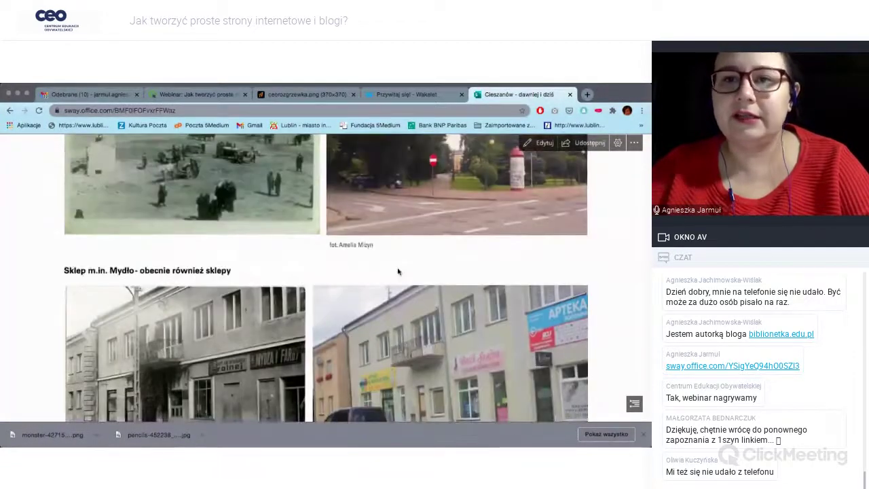
- Leave the Cieszanów Sway for the Sway home page and browse the featured Sways under "Zainspiruj się polecanymi Swayami"
scroll(399, 271, up, 10)
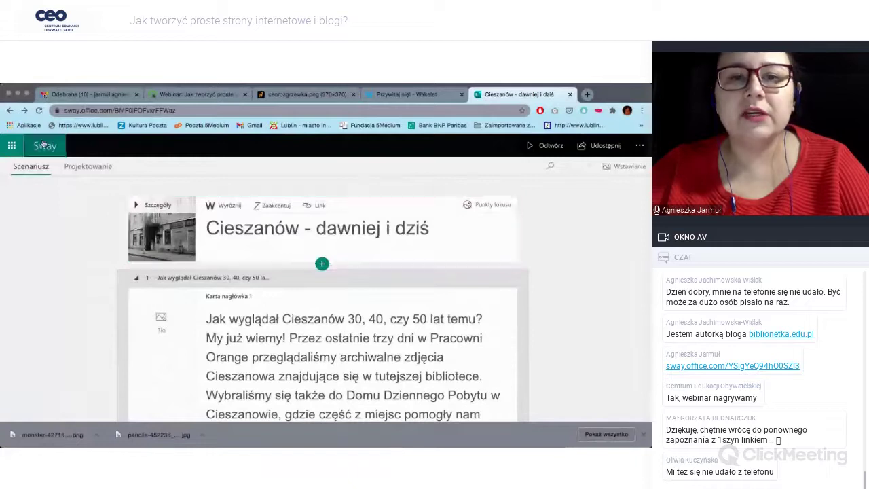
scroll(199, 382, down, 5)
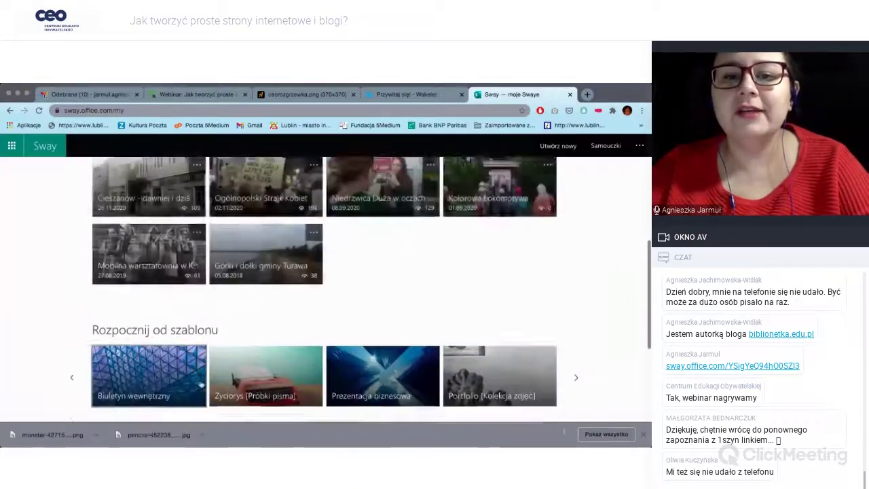
scroll(200, 382, down, 2)
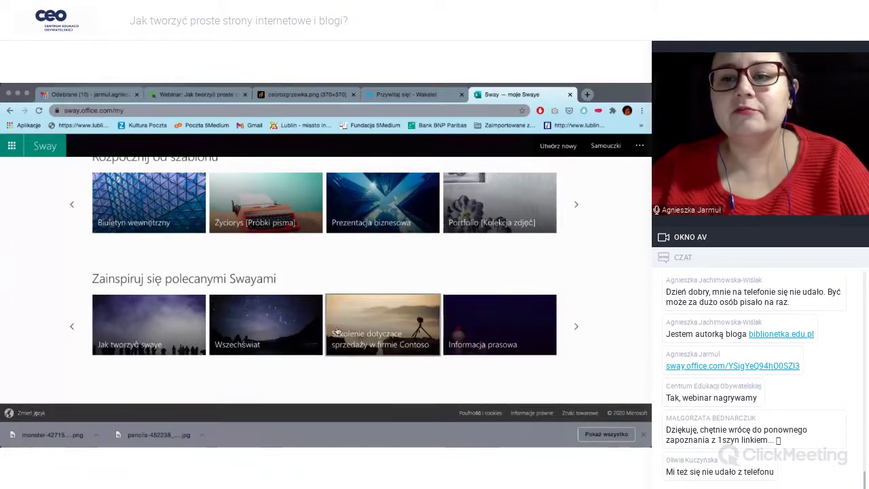
click(574, 328)
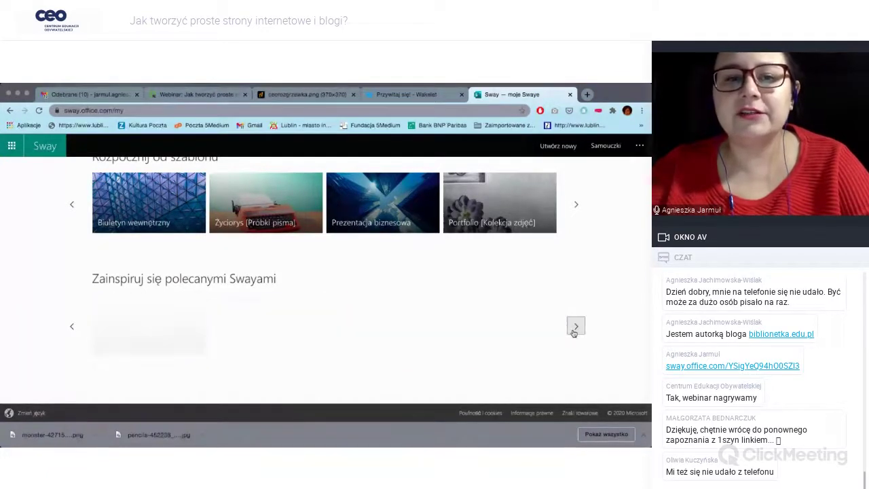
click(72, 326)
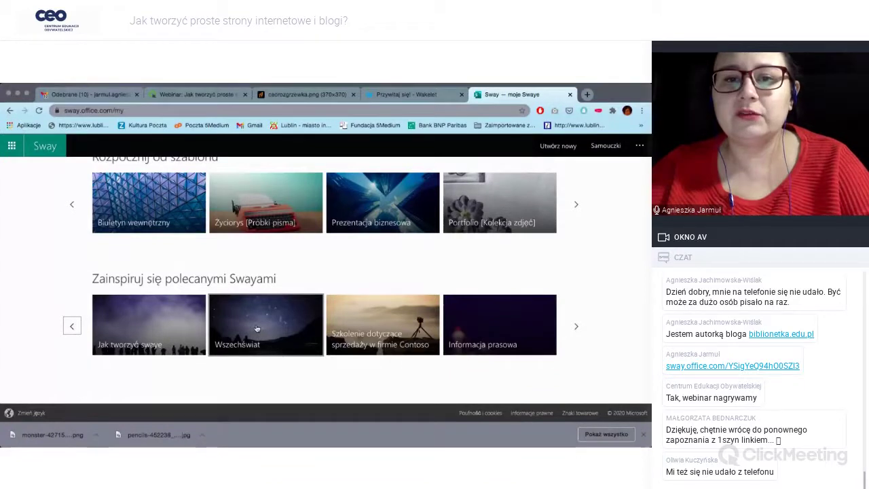
- Open the featured Sway "Wszechświat" and page forward through its sections to the further-reading links on the Big Bang theory
click(257, 329)
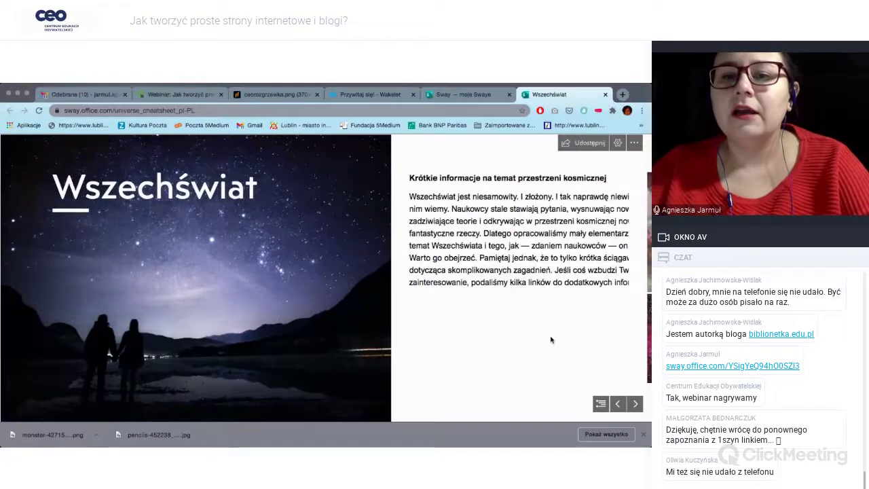
click(635, 404)
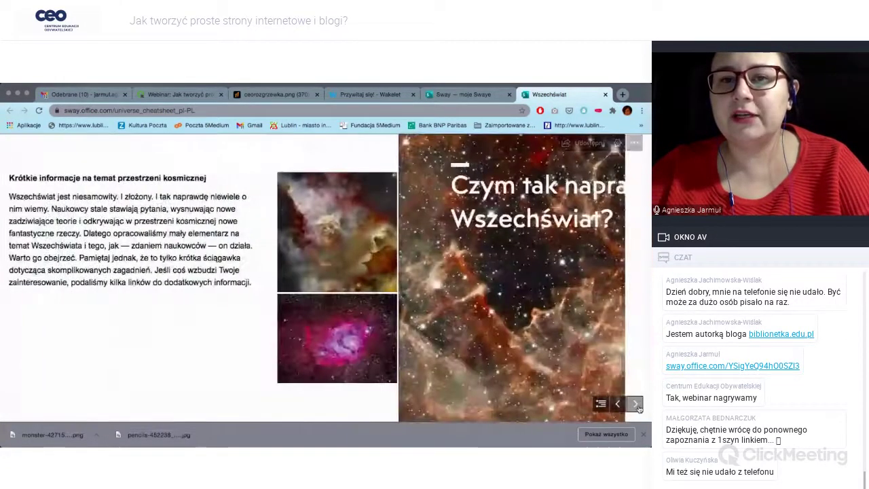
click(636, 404)
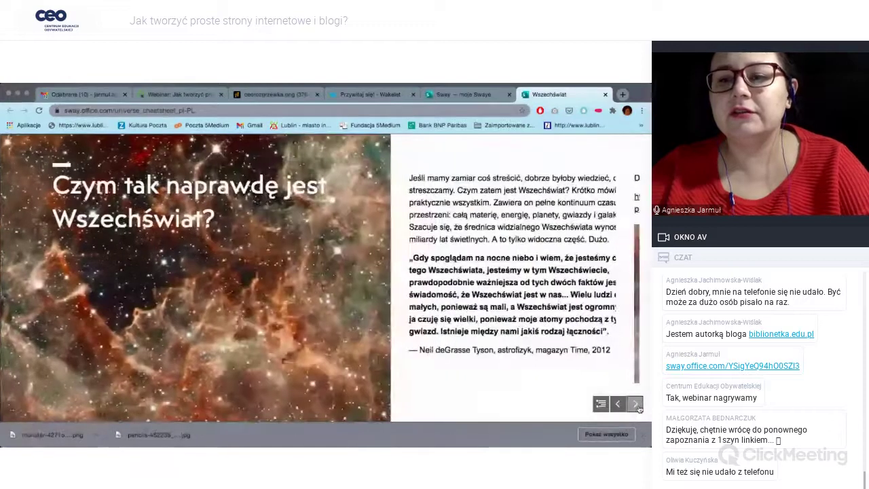
click(636, 405)
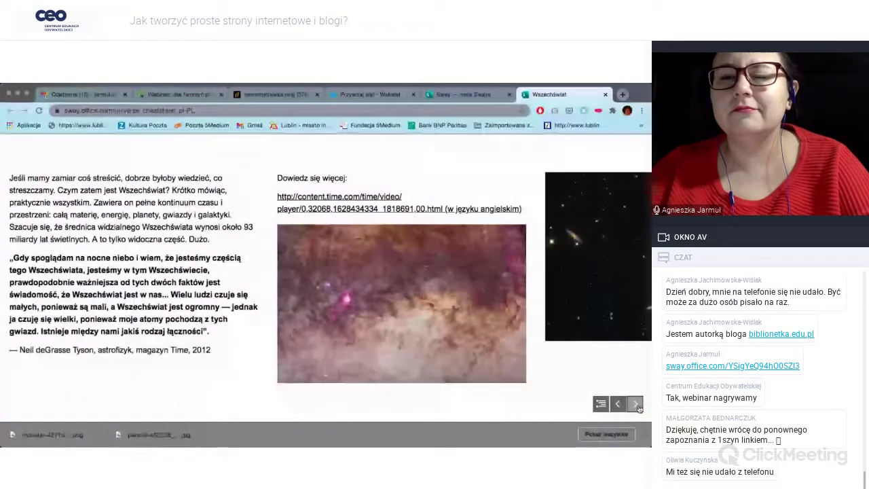
click(637, 405)
click(637, 404)
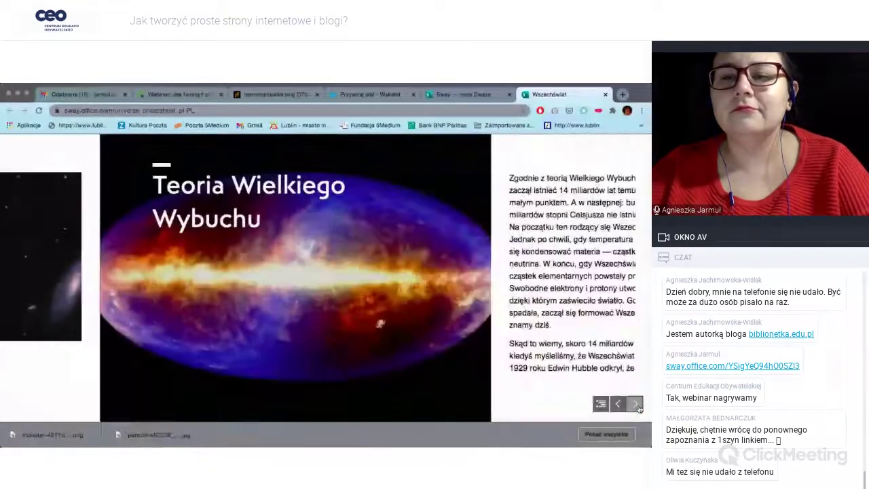
click(637, 404)
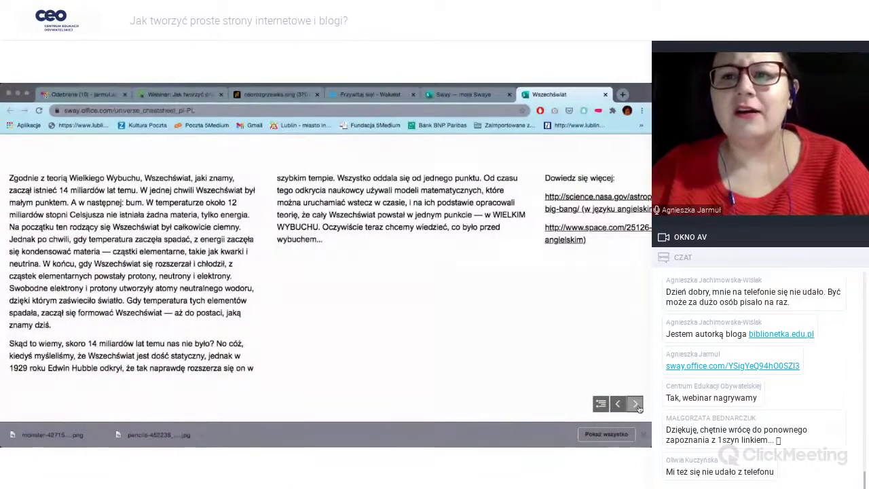
click(637, 404)
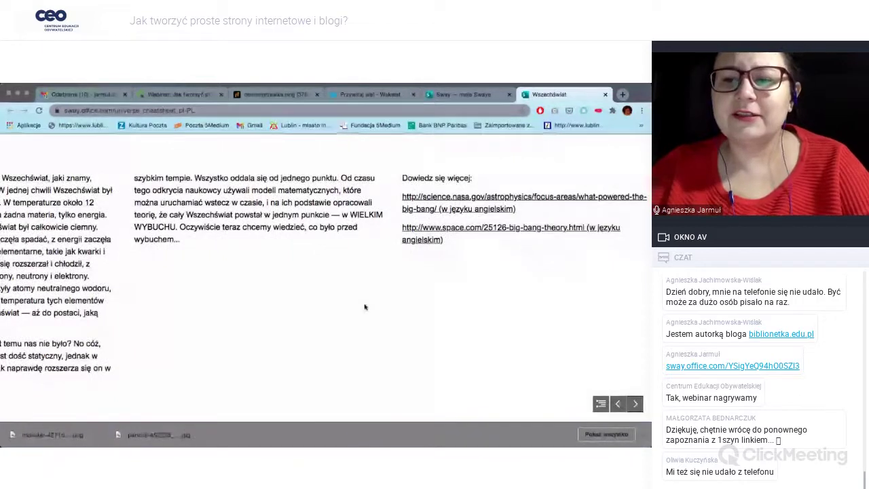
- Page back to the introduction of the "Wszechświat" Sway and close it to return to the home page
click(617, 404)
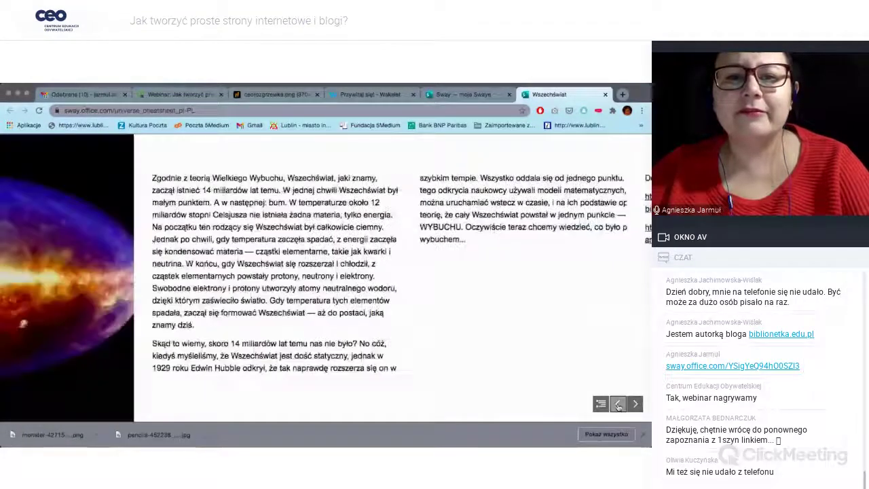
click(618, 404)
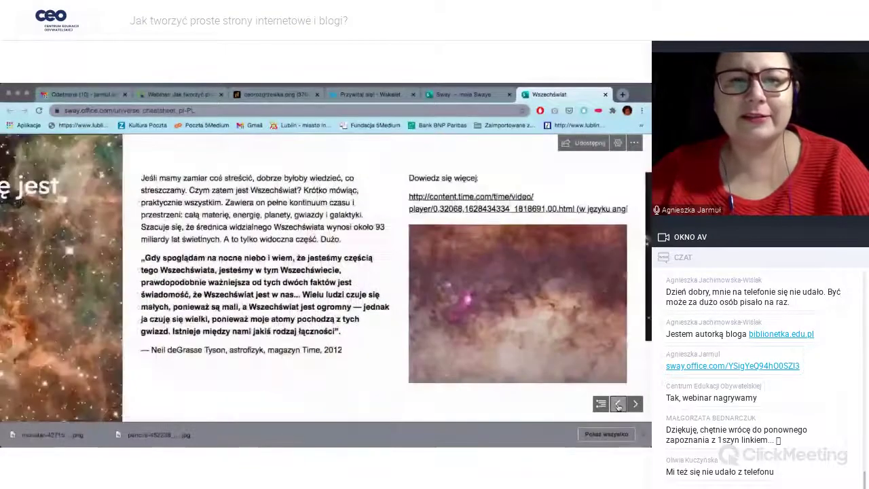
click(618, 404)
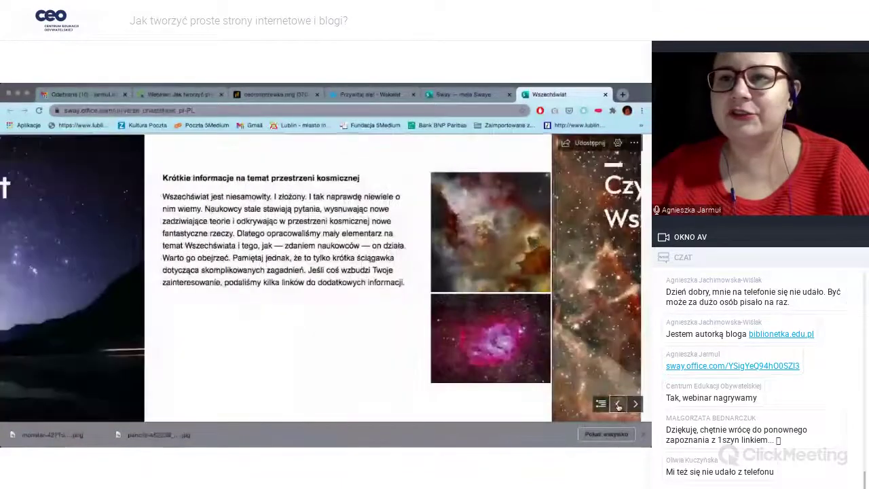
key(ctrl+w)
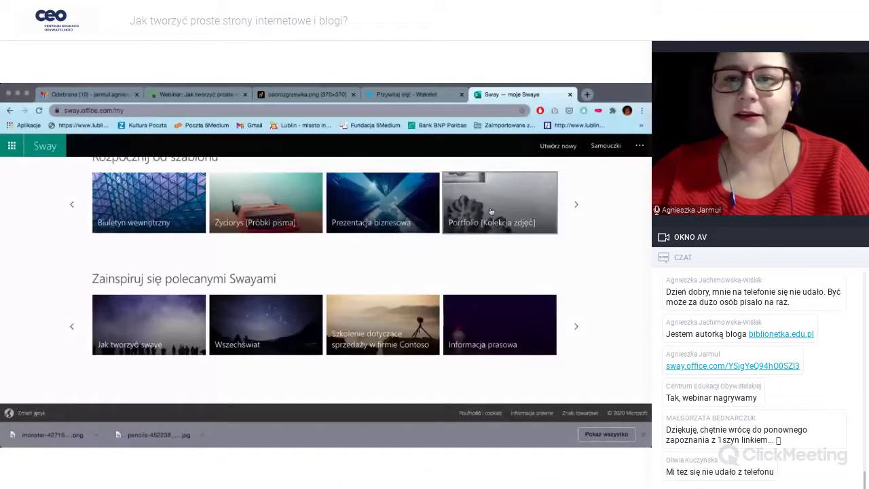
- Browse the templates under "Rozpocznij od szablonu" and open the "Praca domowa ucznia" template
scroll(518, 265, up, 1)
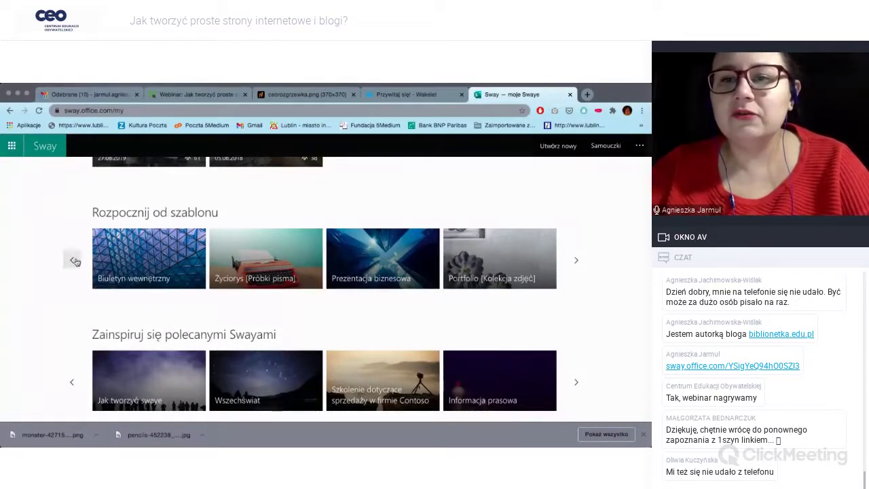
click(576, 260)
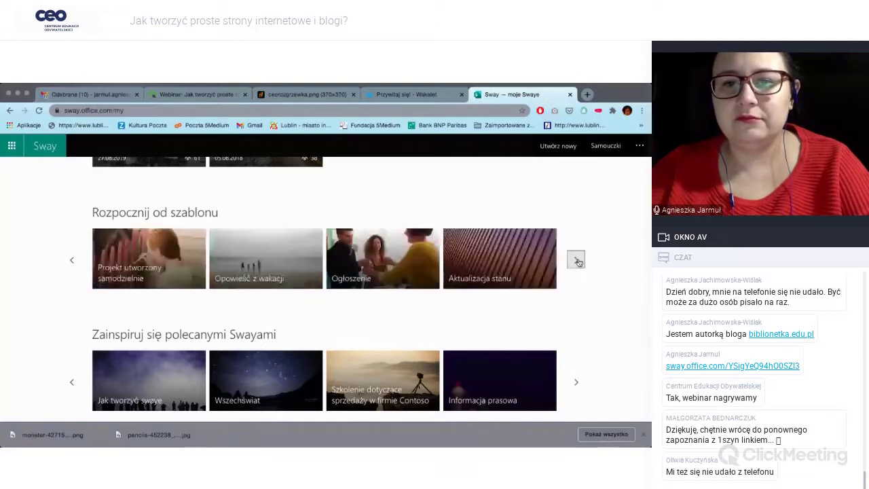
click(576, 260)
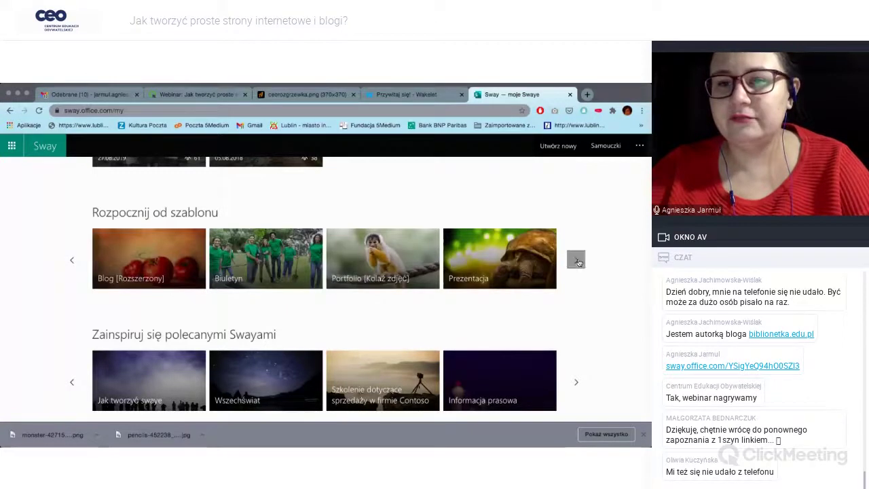
click(576, 261)
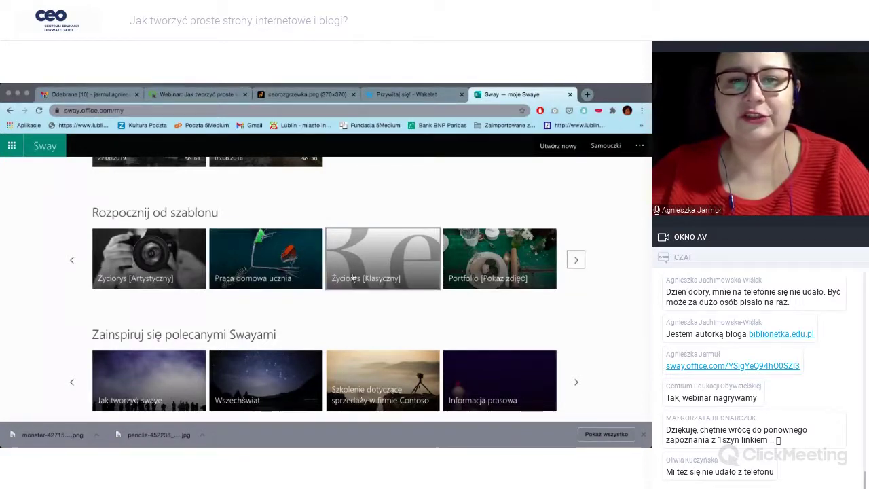
click(241, 269)
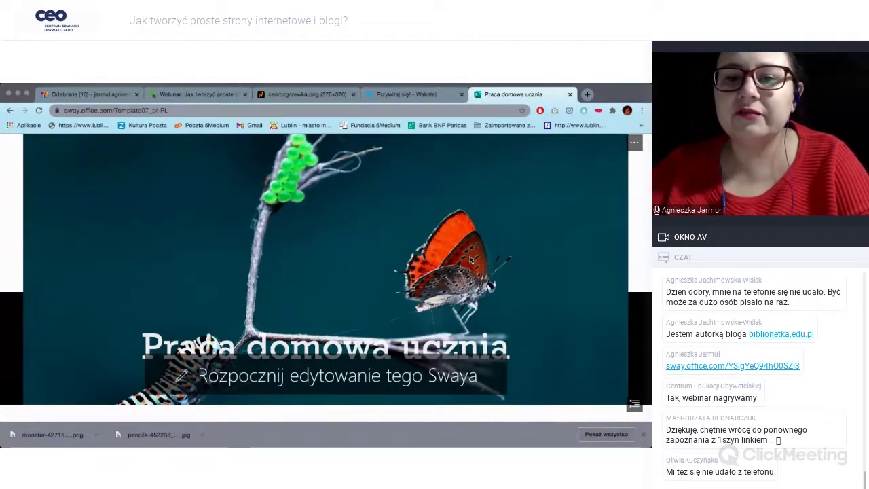
- Look through the "Praca domowa ucznia" template from its title through the numbered sections to "Cytowane prace", and return to the title
scroll(471, 259, down, 1)
scroll(470, 259, up, 1)
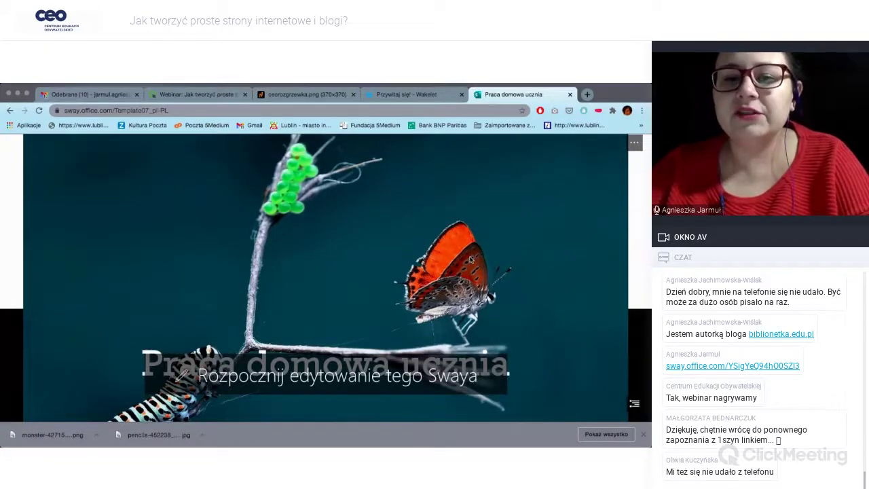
scroll(470, 259, down, 3)
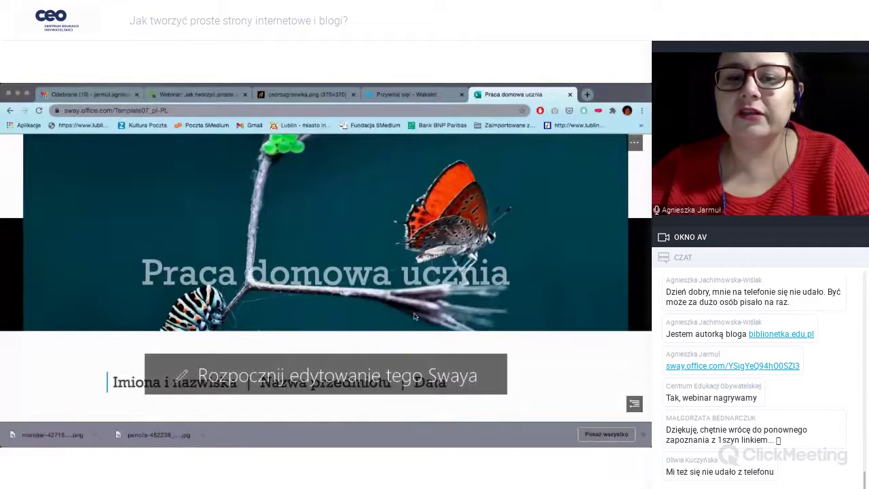
scroll(415, 316, down, 5)
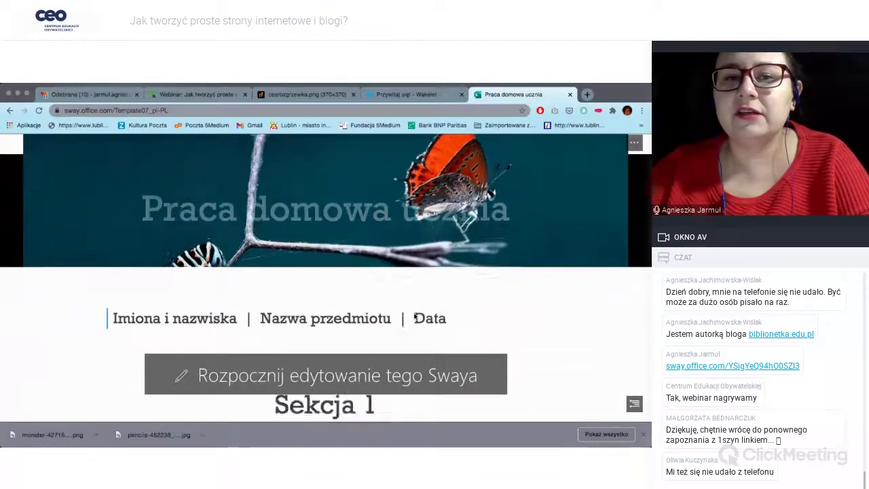
scroll(415, 316, down, 10)
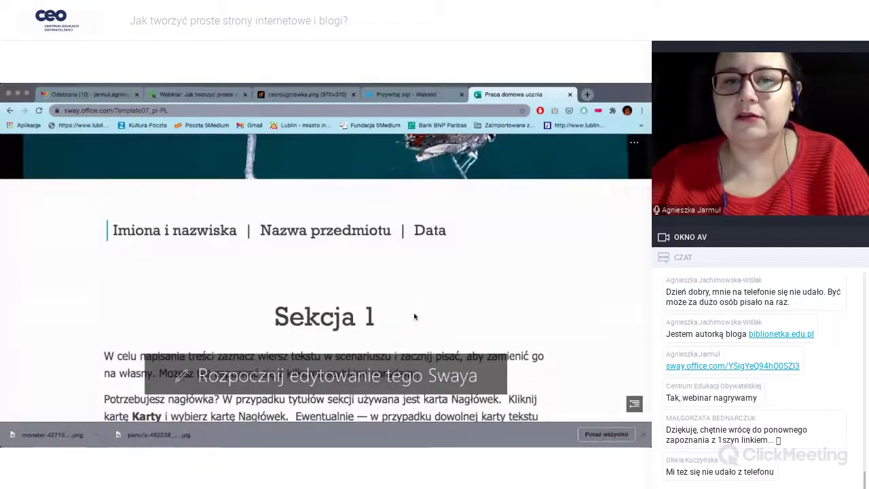
scroll(414, 317, down, 10)
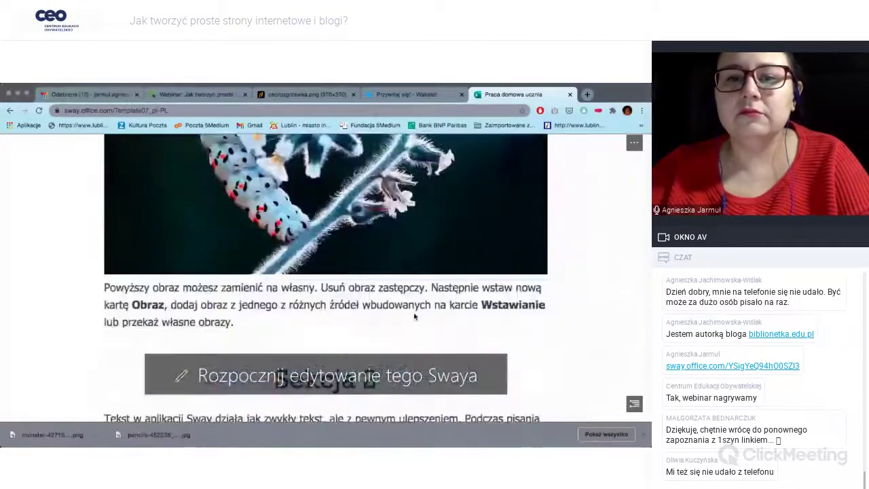
scroll(415, 313, down, 5)
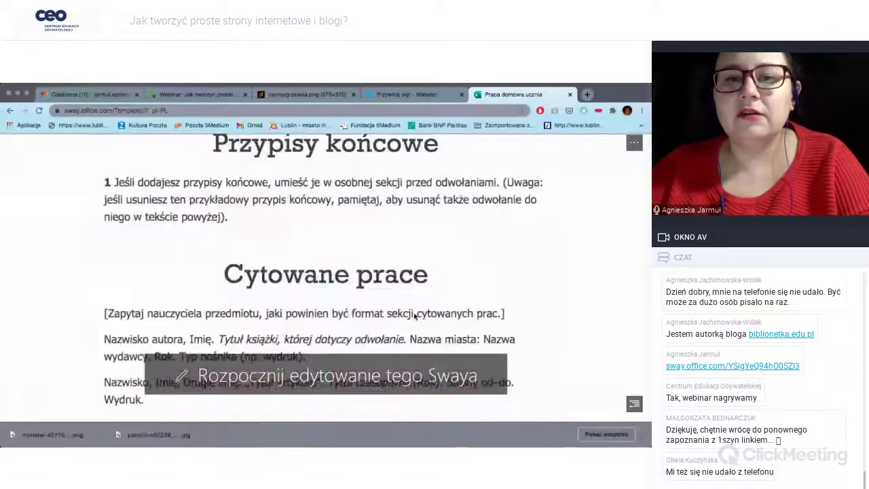
scroll(415, 313, up, 4)
scroll(415, 314, up, 10)
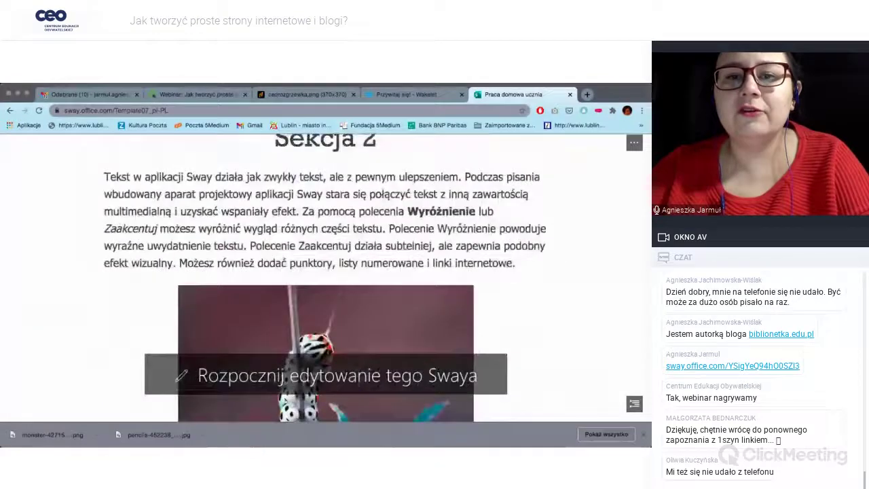
scroll(415, 317, up, 10)
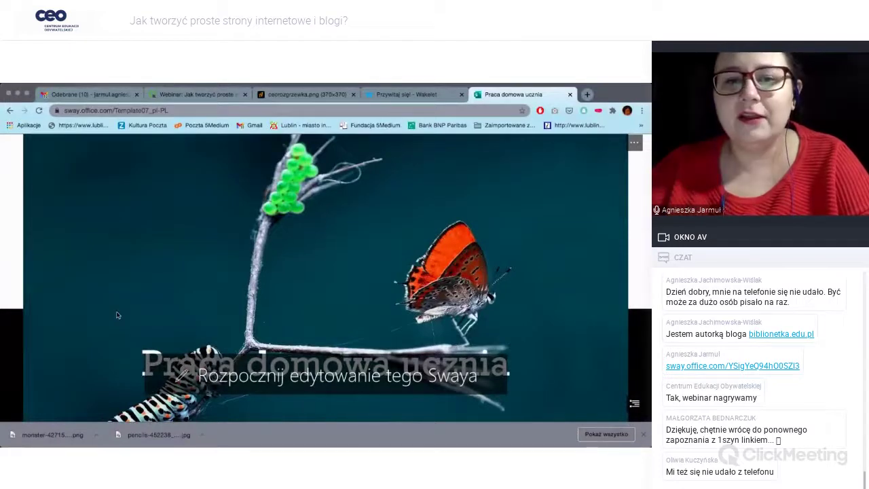
scroll(116, 315, down, 10)
scroll(117, 315, down, 10)
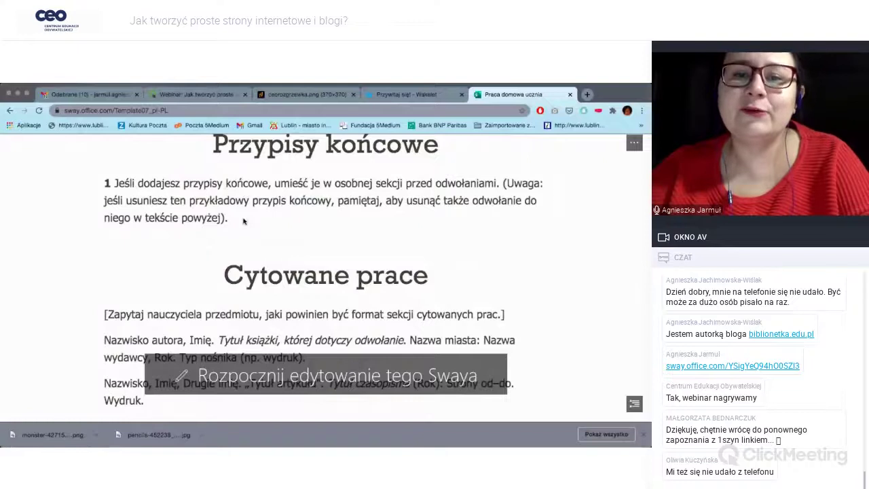
scroll(240, 259, up, 20)
scroll(240, 259, up, 3)
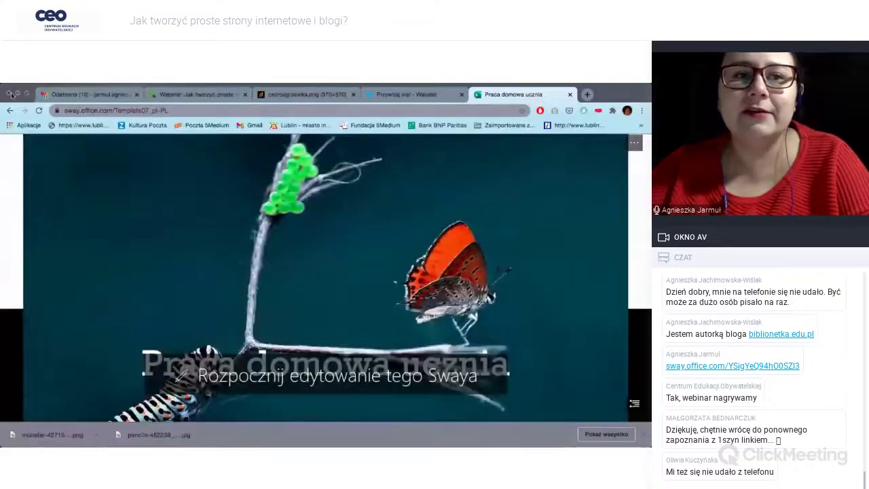
- Return to the Sway home page, browse further templates under "Rozpocznij od szablonu" and open "Portfolio [Kolaż zdjęć]"
click(9, 110)
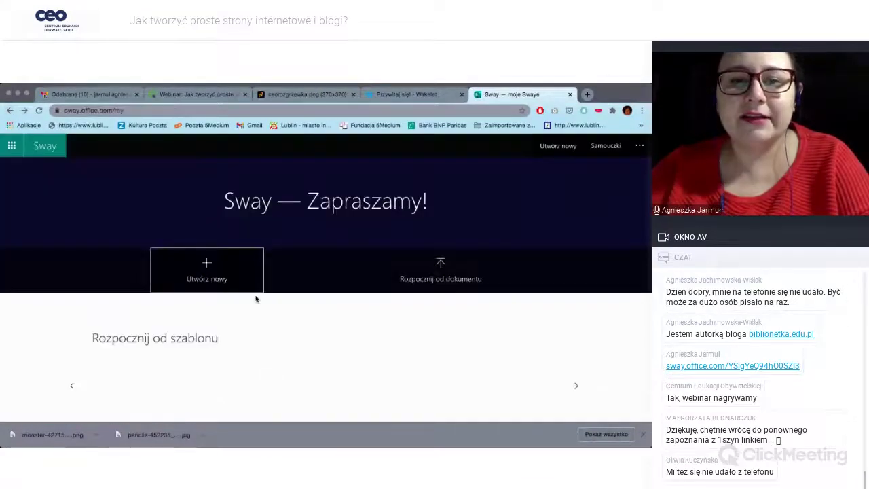
scroll(255, 299, down, 5)
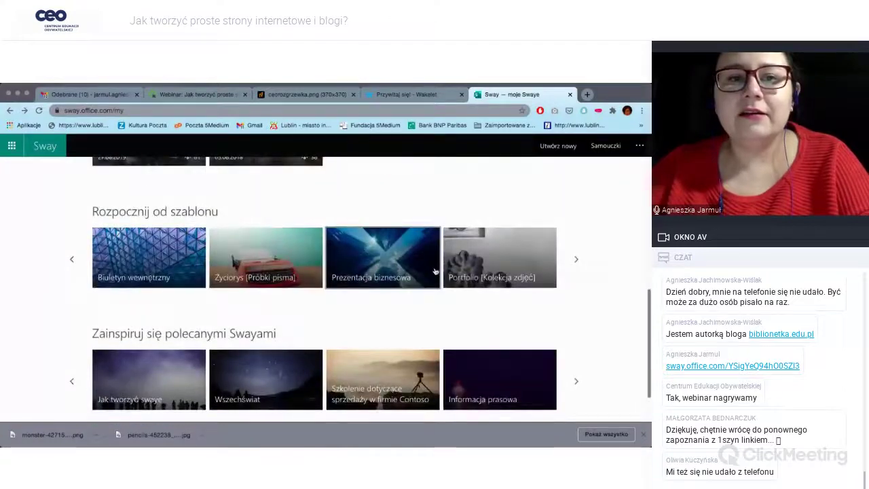
scroll(435, 272, down, 1)
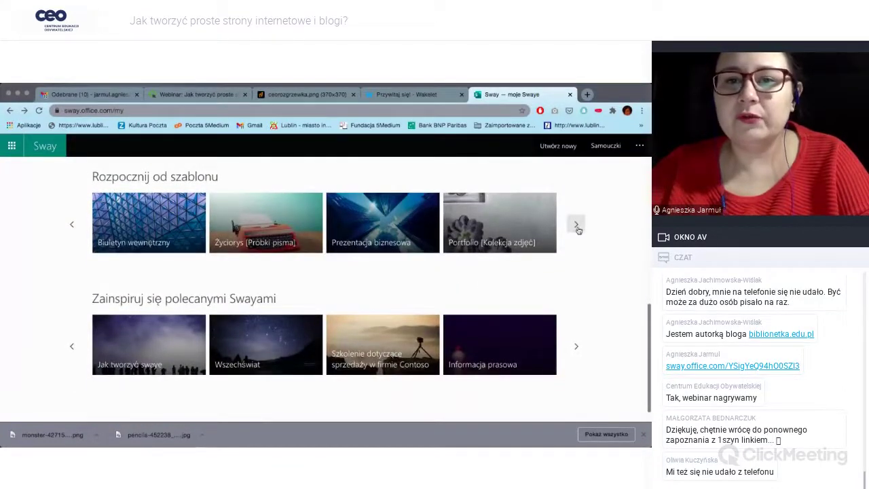
click(576, 225)
click(577, 226)
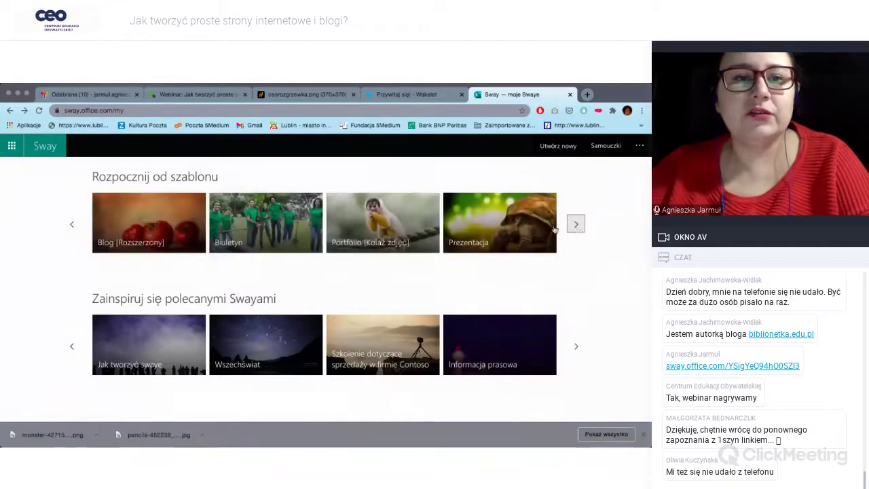
click(361, 216)
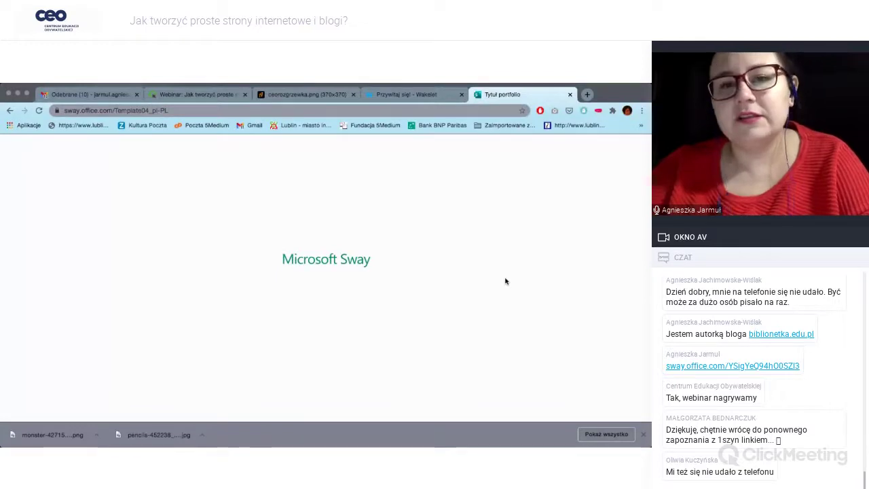
- Page forward through the portfolio template's photo collages from the opening images to "Sekcja 3"
click(635, 404)
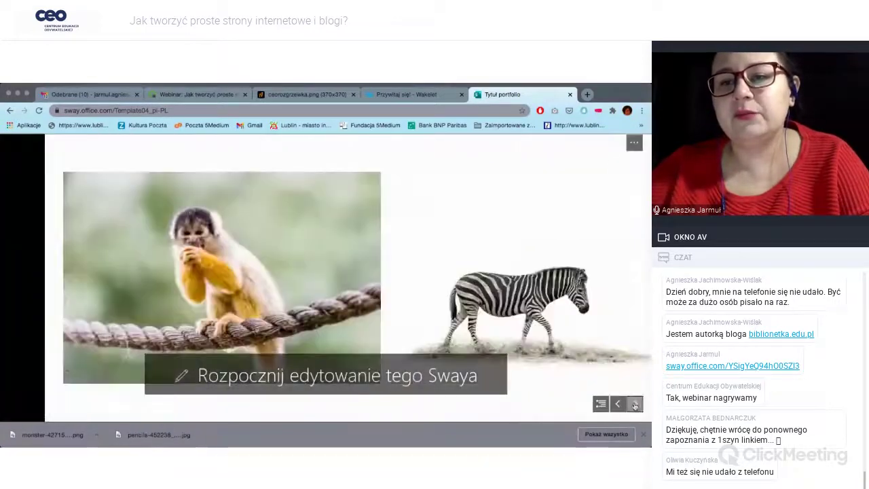
click(635, 404)
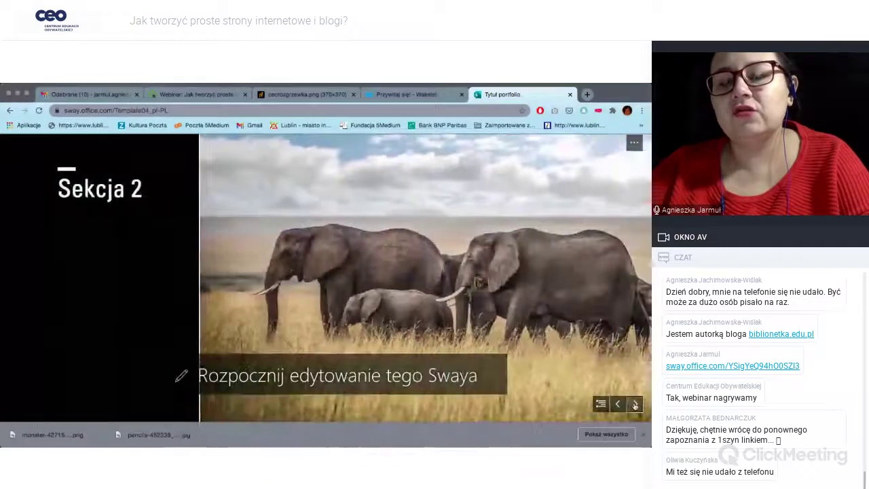
click(635, 403)
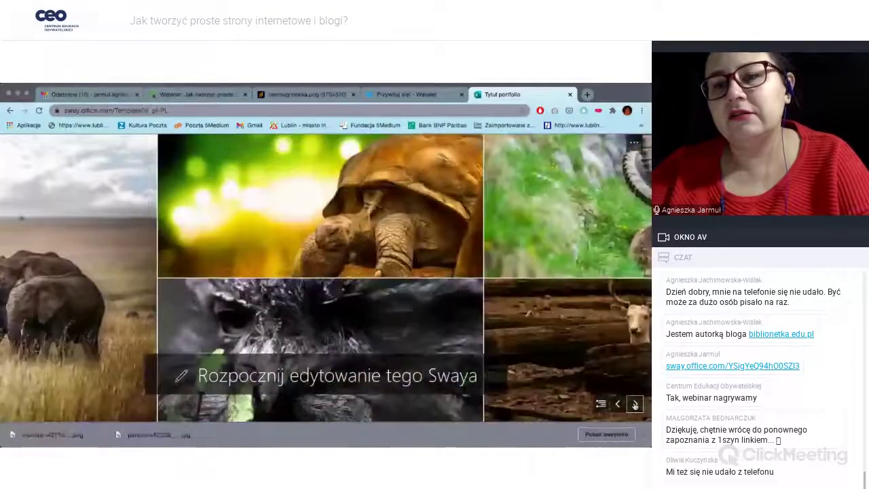
click(635, 404)
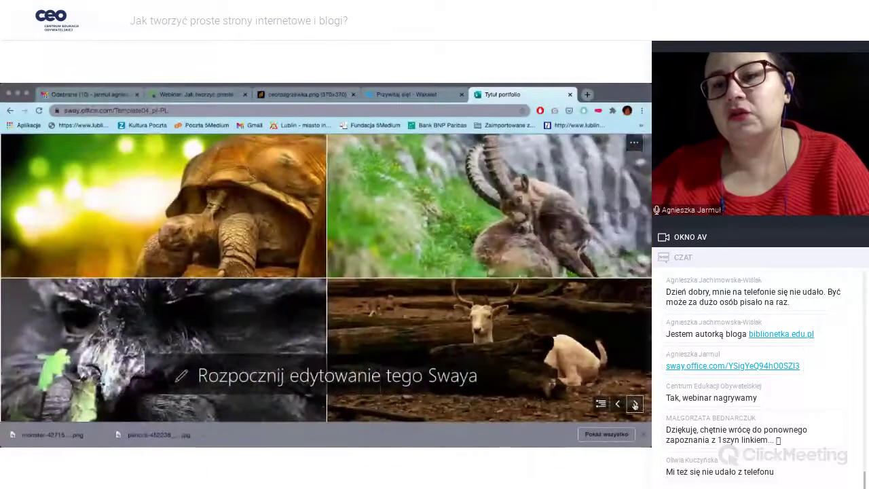
click(635, 404)
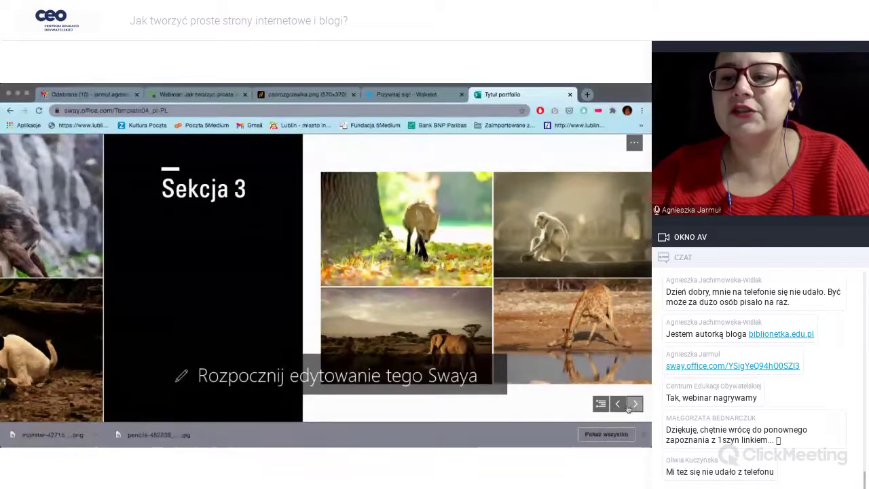
click(634, 405)
click(634, 404)
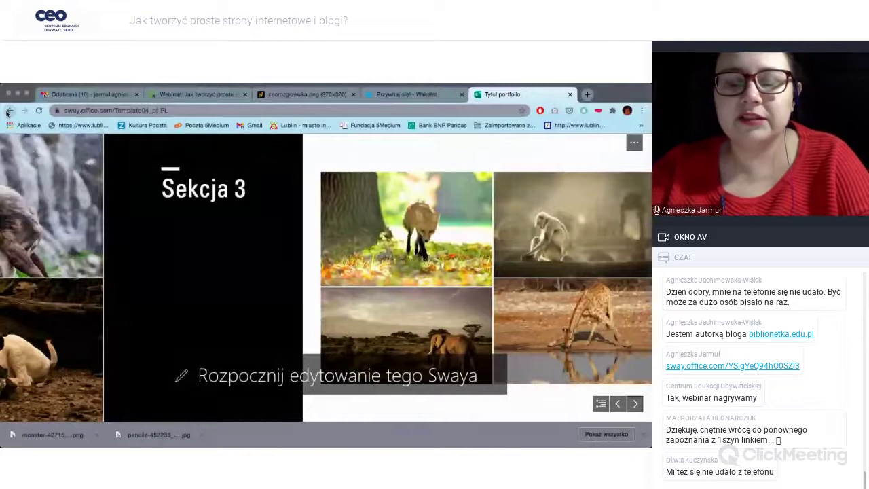
- Leave the portfolio template for the Sway home page and open the "Opowieść z wakacji" template
click(16, 132)
scroll(219, 245, down, 5)
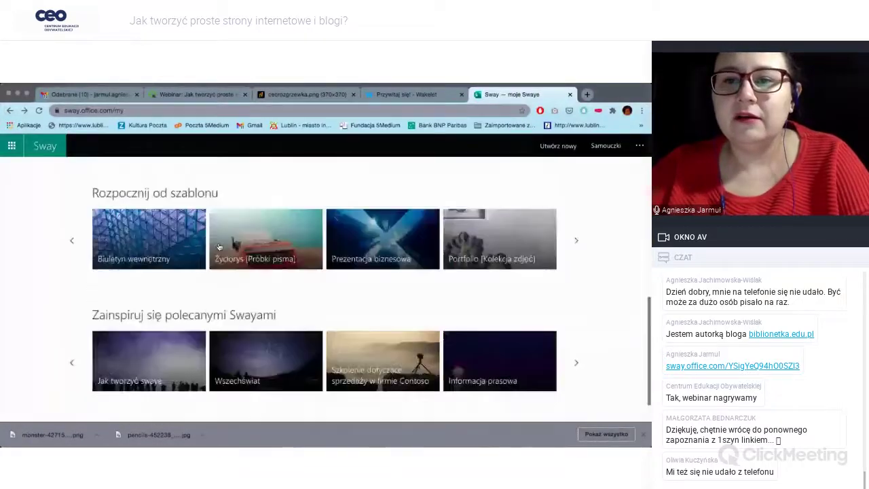
click(579, 240)
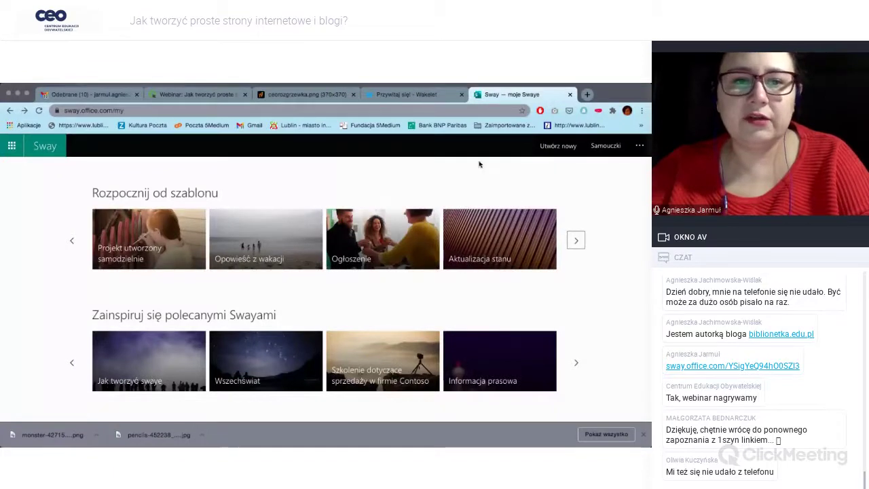
click(256, 250)
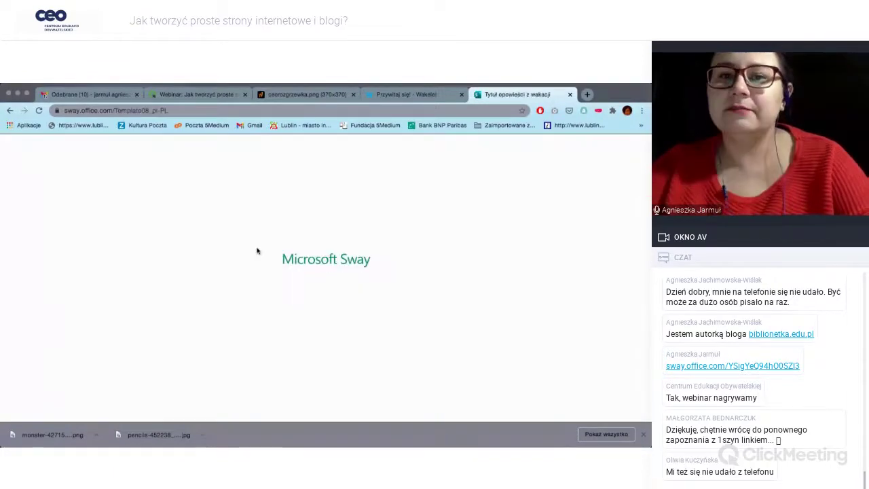
- Skim the holiday story template's photos and text sections, return to its title and start editing this Sway
scroll(257, 251, down, 10)
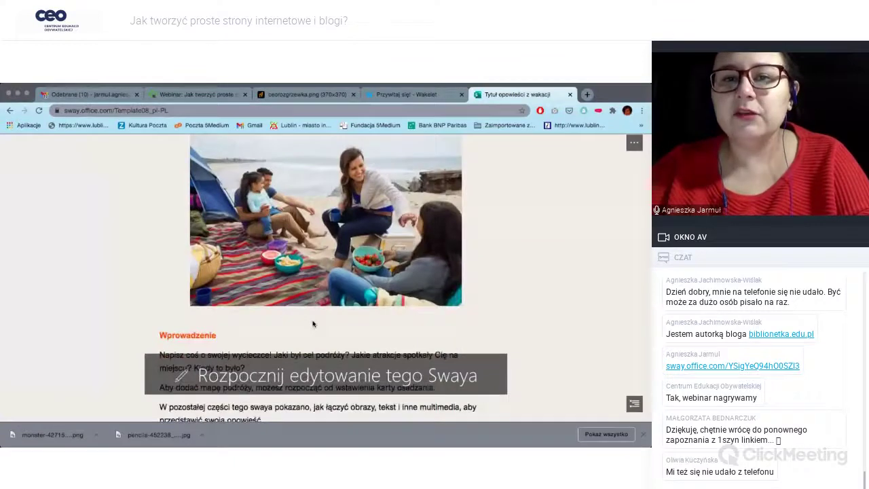
scroll(312, 324, down, 10)
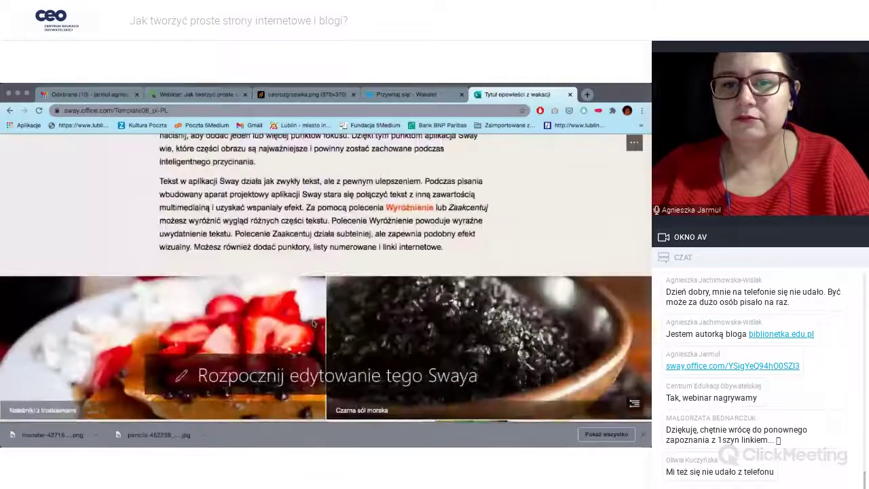
key(Home)
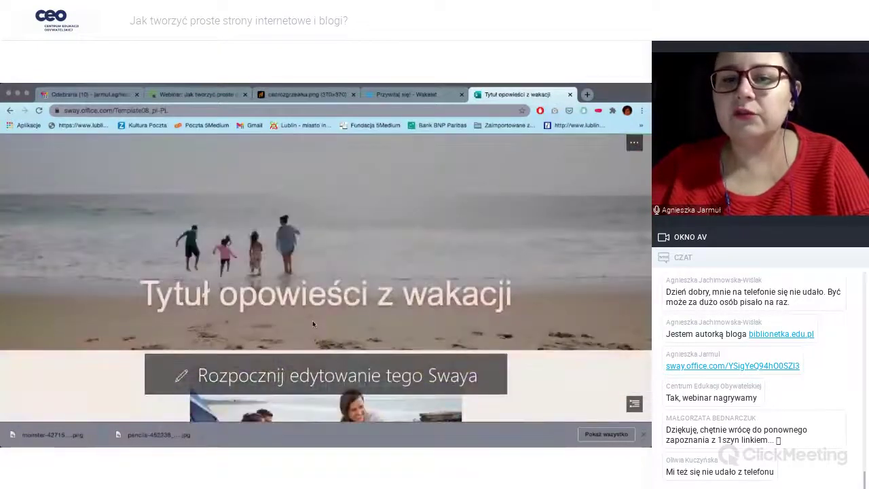
click(333, 384)
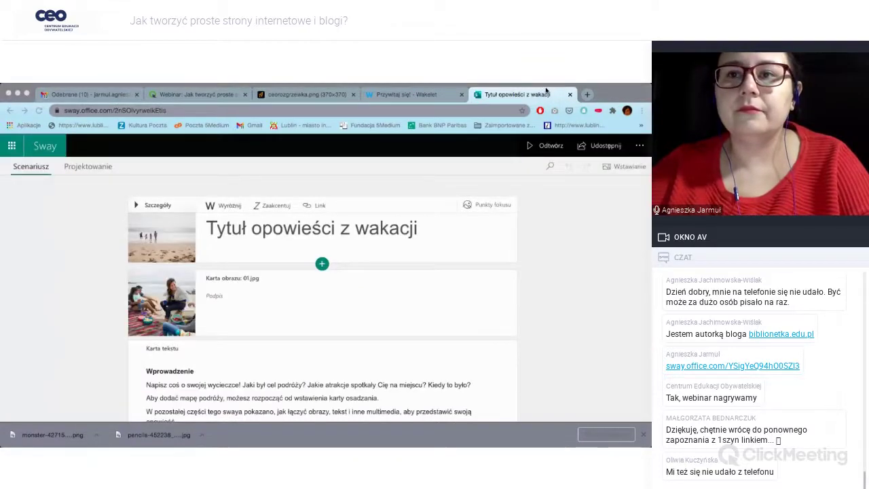
- Replace the title card's text "Tytuł opowieści z wakacji" with "Koci projekt"
scroll(295, 254, down, 1)
scroll(294, 255, up, 1)
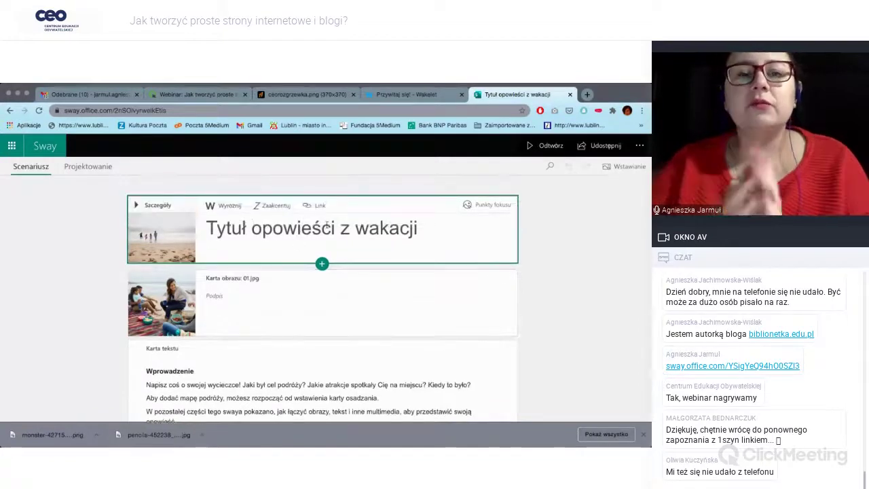
drag(422, 228, 205, 228)
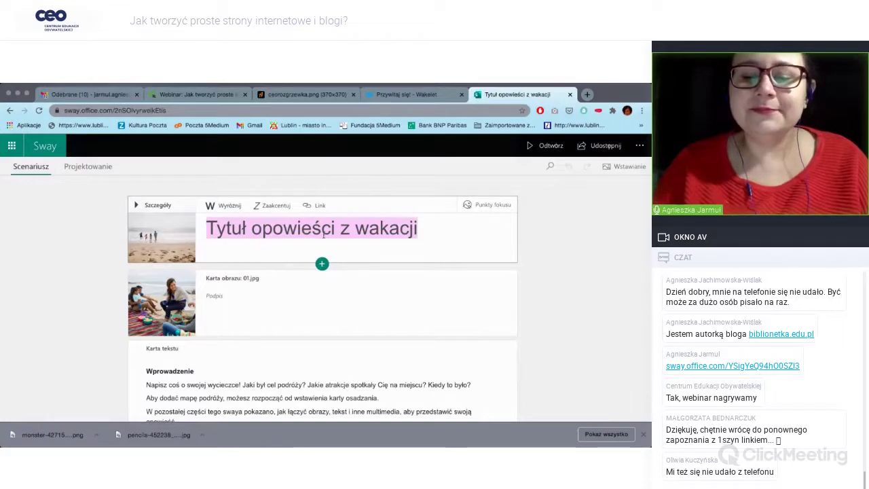
text(Koci projekt)
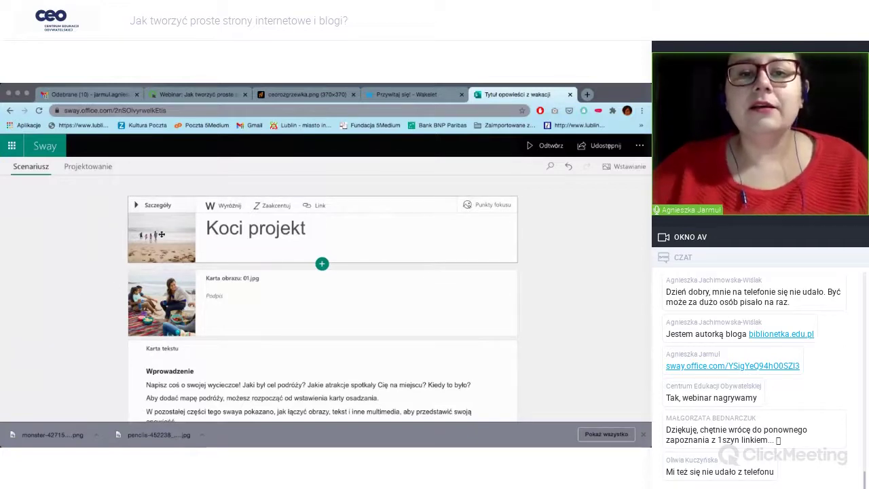
- Activate the "Wprowadzenie" text card for editing and go over its placeholder paragraphs and the image card above it
scroll(235, 239, down, 2)
click(160, 306)
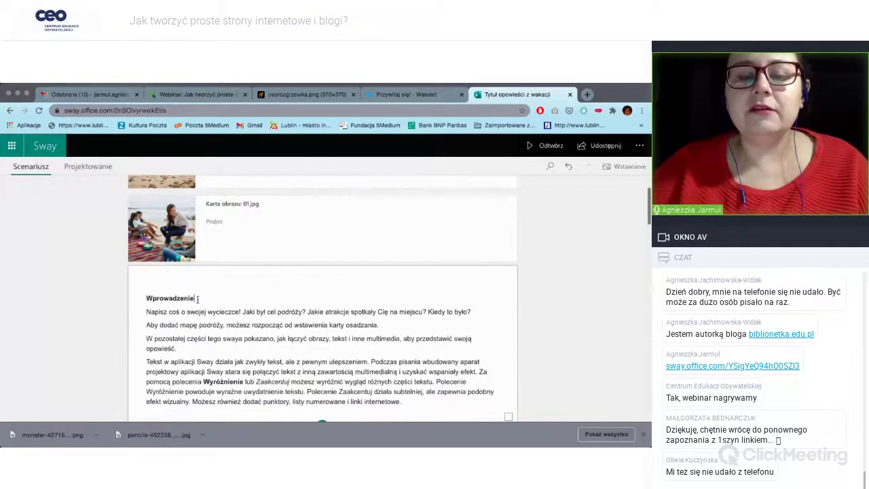
drag(146, 251, 295, 307)
scroll(442, 294, up, 3)
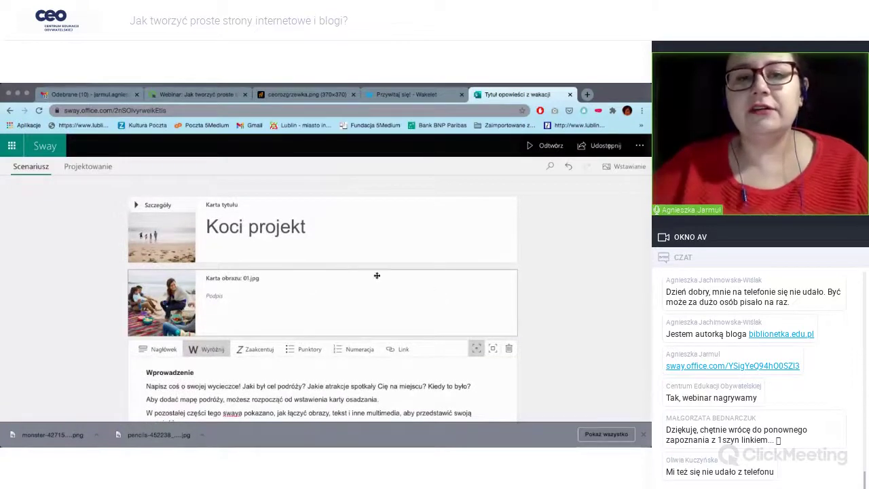
scroll(250, 232, down, 2)
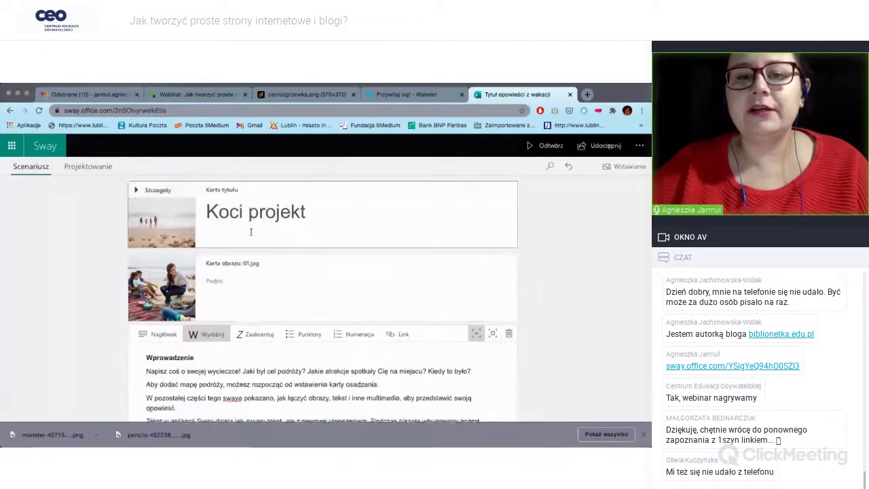
drag(147, 303, 366, 342)
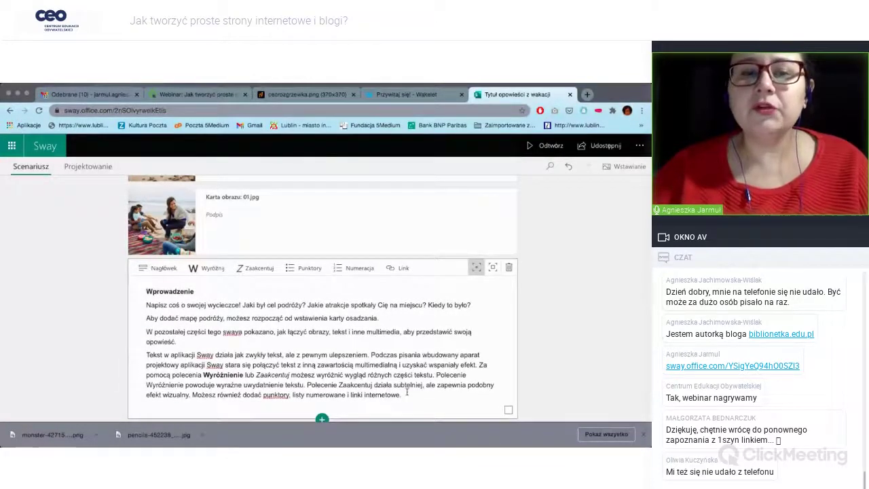
- Look over the cards from the "Koci projekt" title card down to the "Zajęcia 1" section and return to the title card
scroll(407, 392, up, 1)
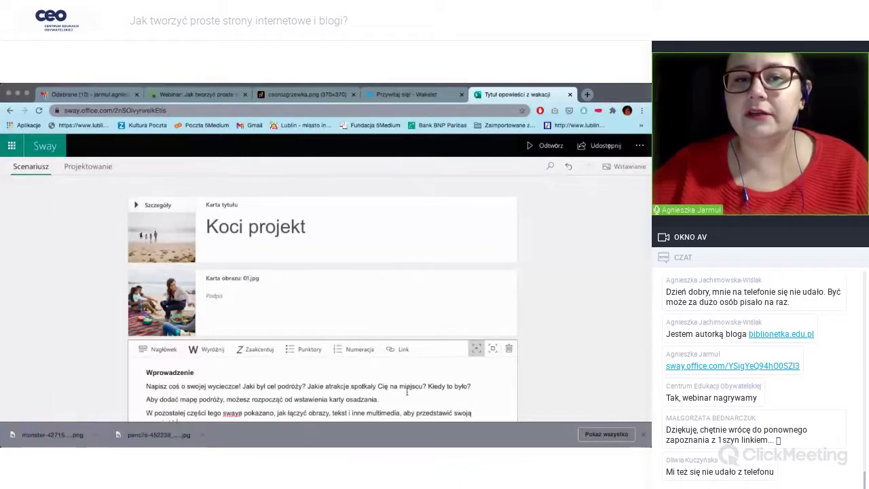
click(165, 231)
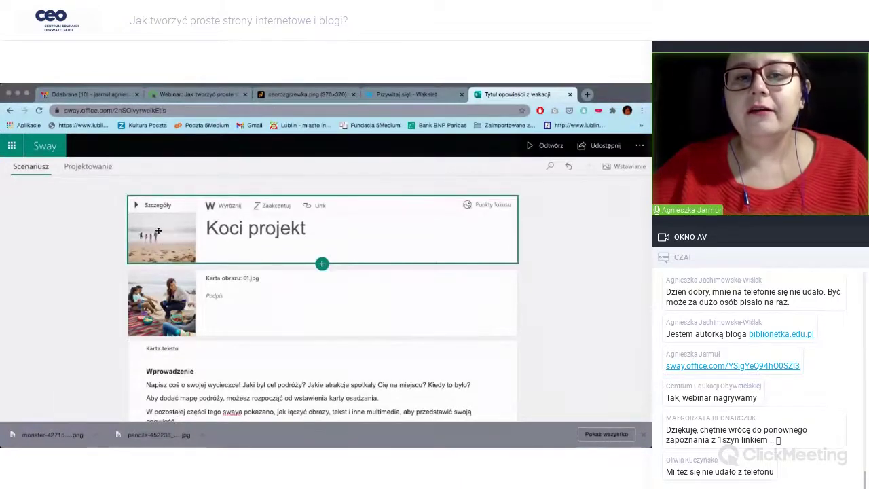
scroll(178, 292, down, 3)
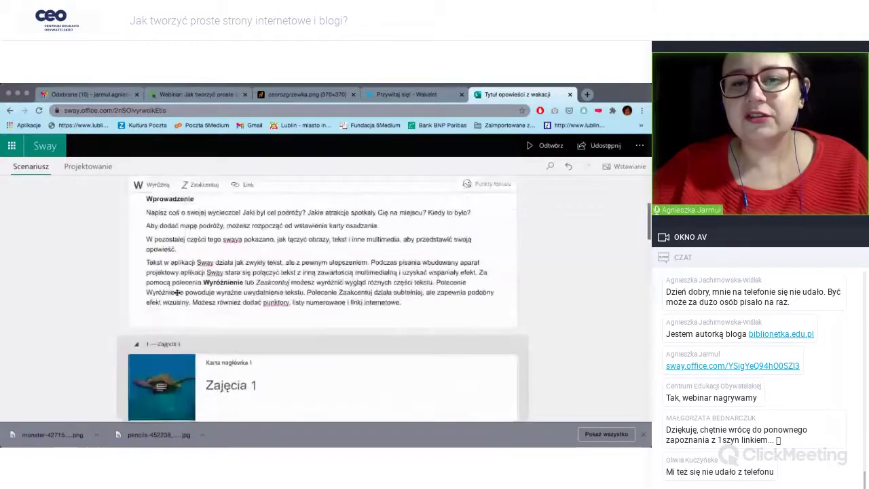
scroll(178, 292, down, 5)
scroll(240, 248, up, 6)
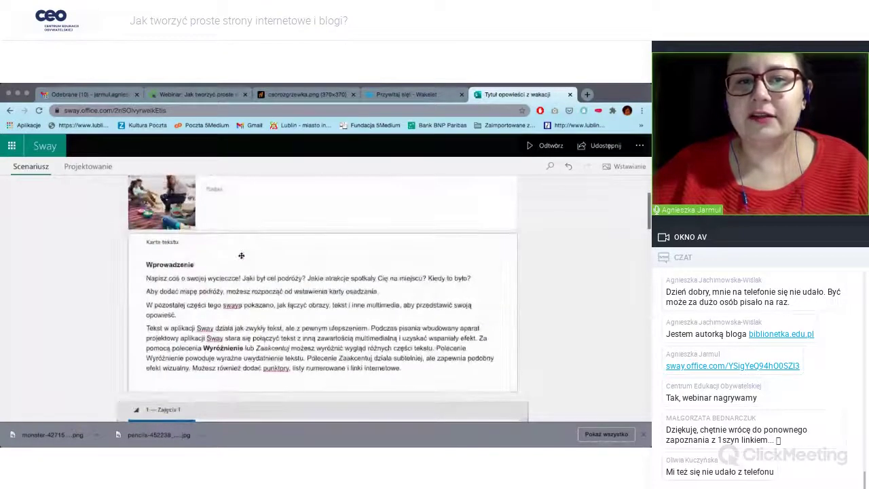
scroll(297, 206, up, 2)
mouse_move(300, 208)
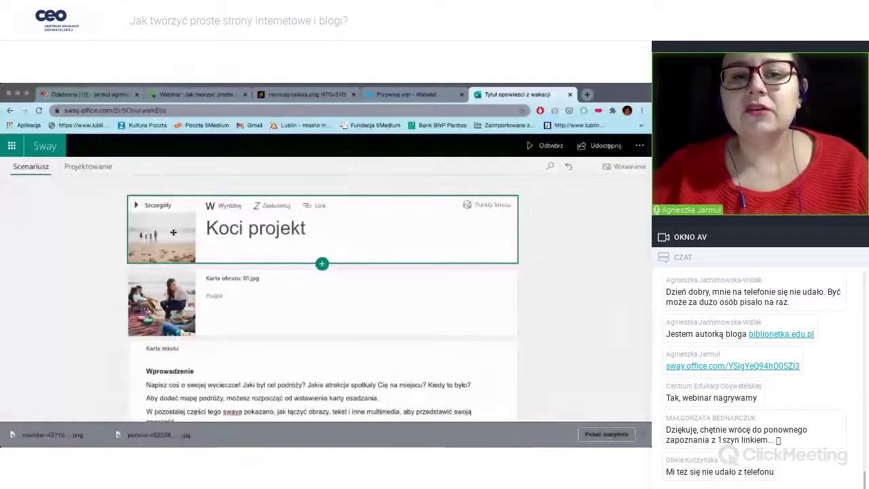
scroll(202, 394, down, 1)
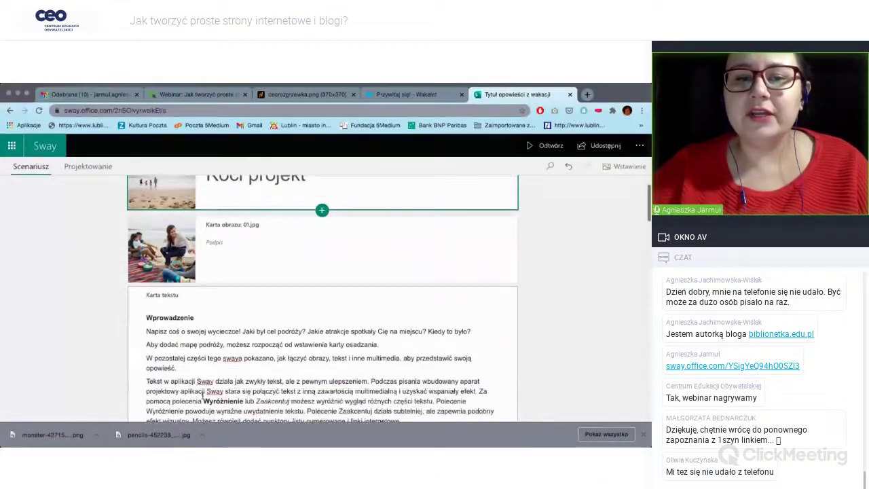
click(202, 394)
scroll(202, 380, up, 1)
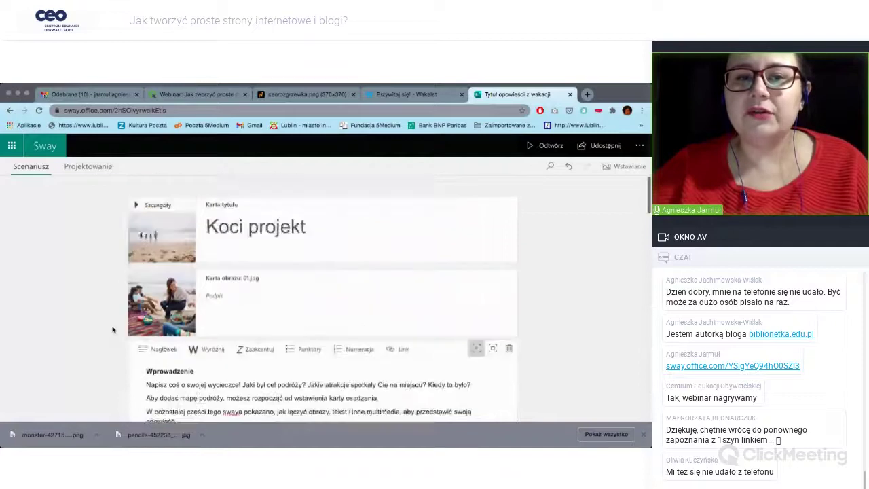
- Upload a ginger cat picture from the device and make it the title card's background in place of the beach photo
click(160, 240)
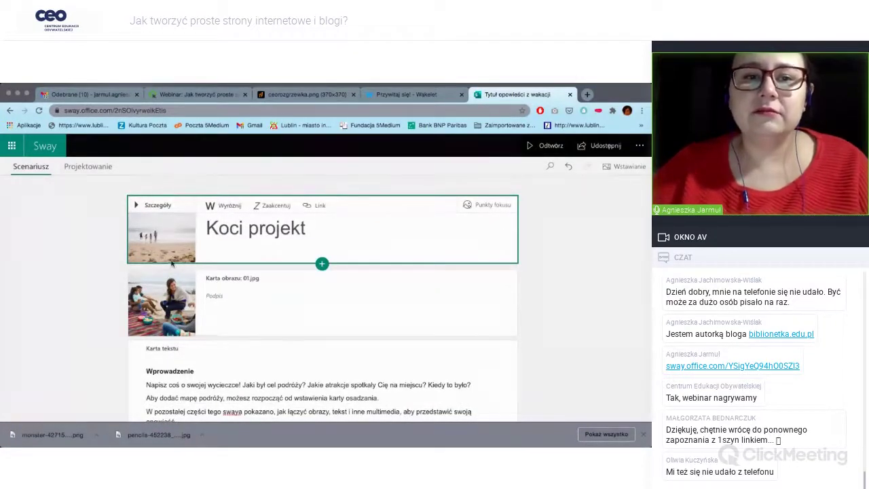
click(170, 312)
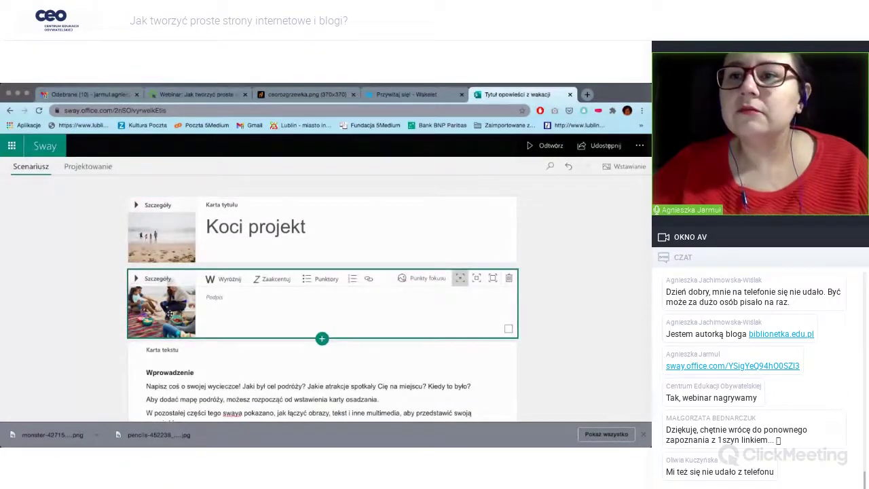
click(625, 166)
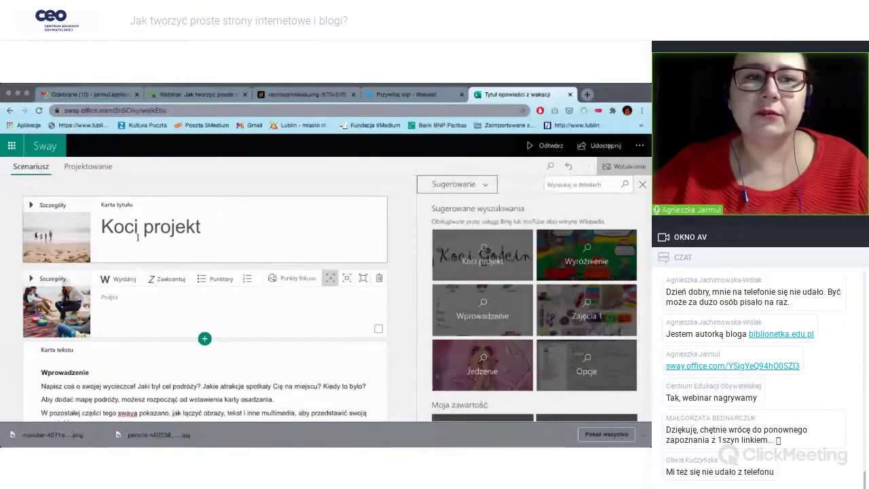
click(68, 224)
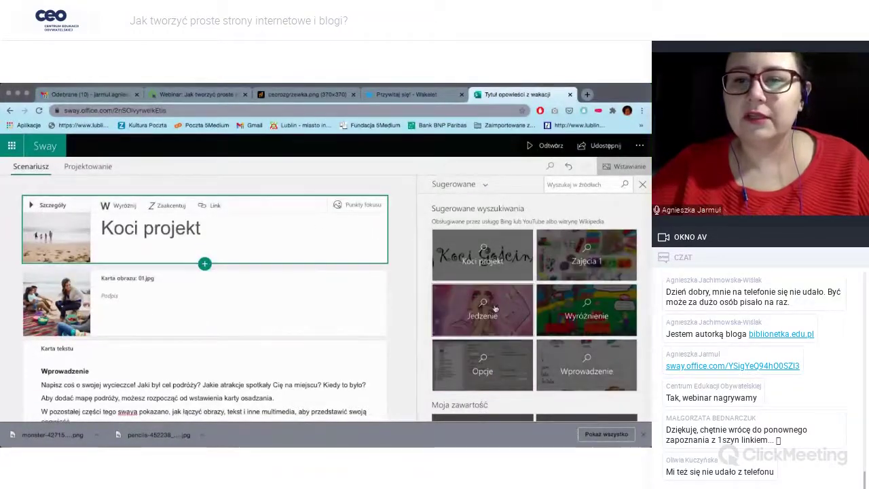
scroll(482, 339, down, 1)
click(478, 399)
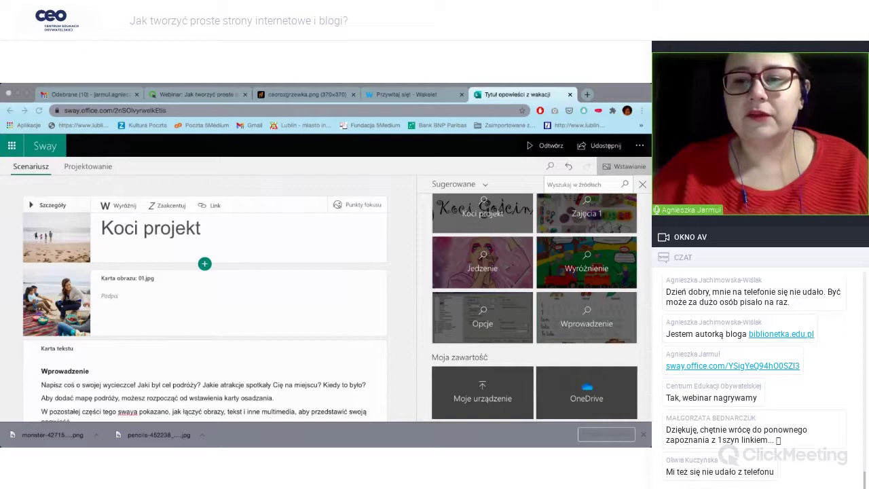
key(Escape)
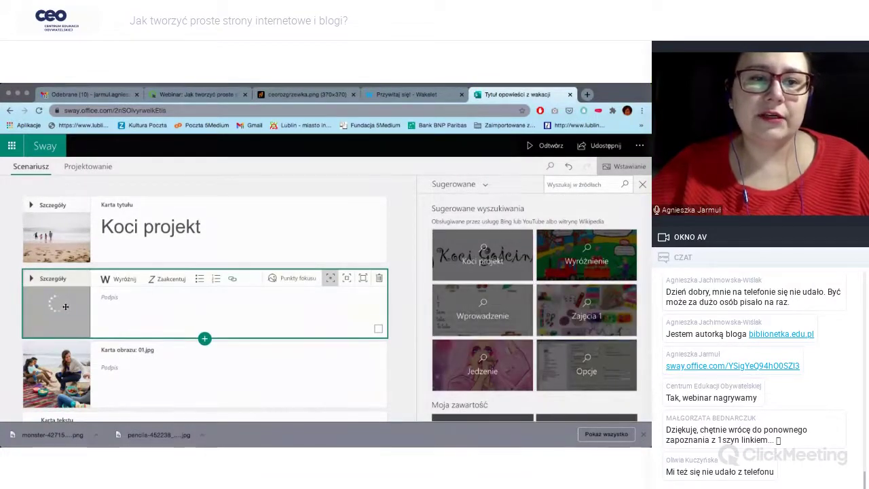
mouse_move(65, 307)
mouse_down()
mouse_move(66, 237)
mouse_move(74, 296)
mouse_up()
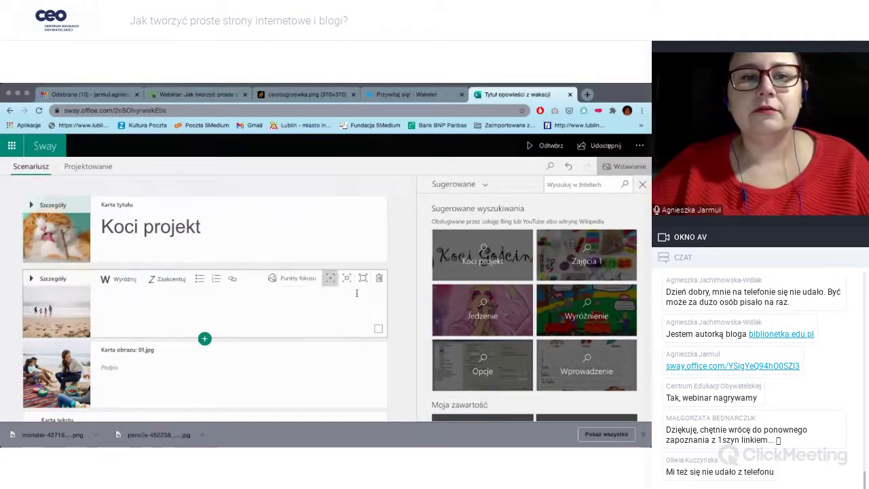
- Preview the Sway with its cat title image, return to editing and delete the 01.jpg image card below the title
click(550, 148)
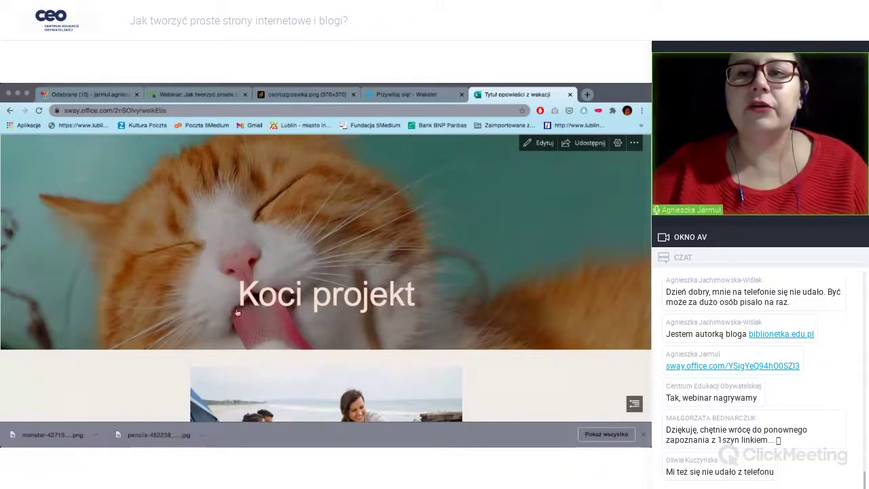
click(540, 142)
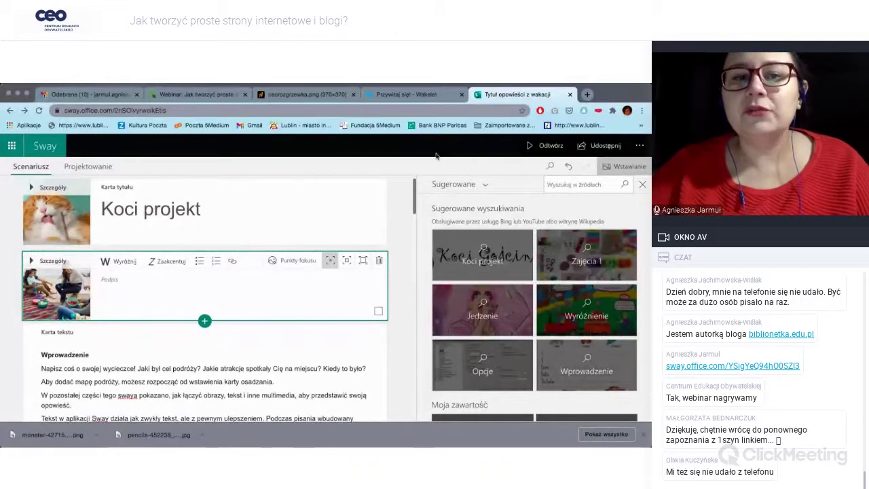
click(378, 260)
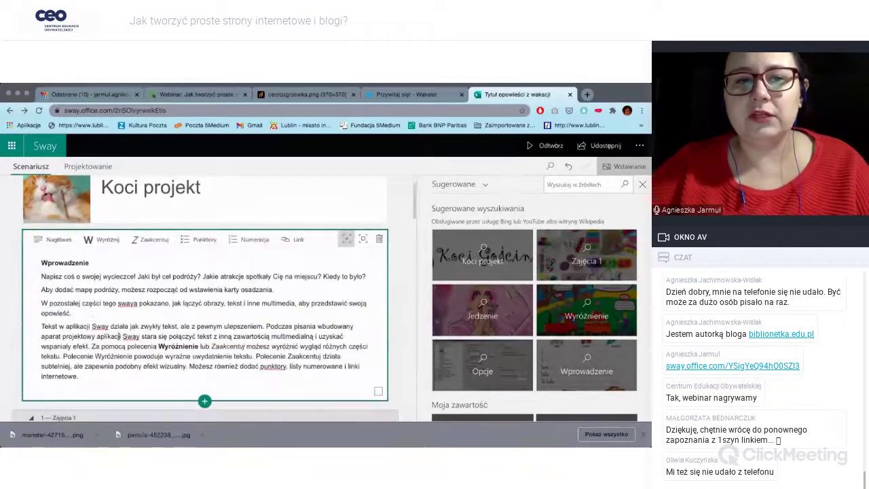
- Delete the "Wprowadzenie" heading line from the text card below the title
click(92, 313)
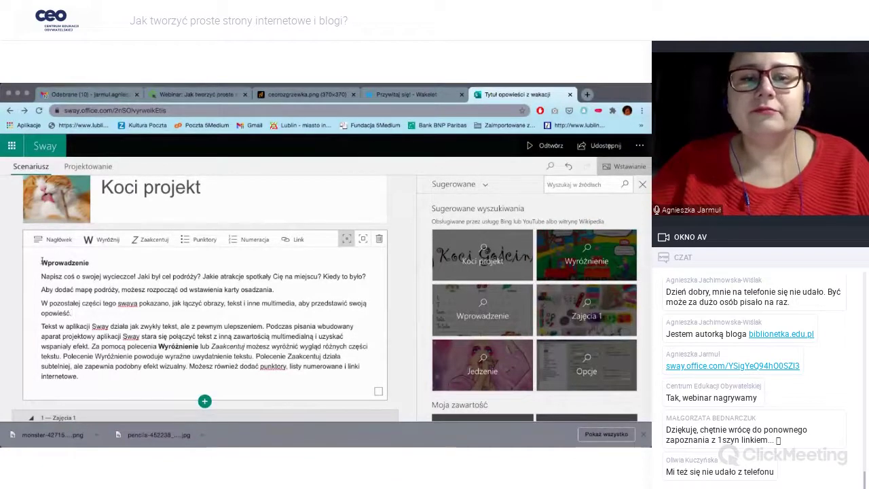
drag(42, 260, 94, 270)
key(BackSpace)
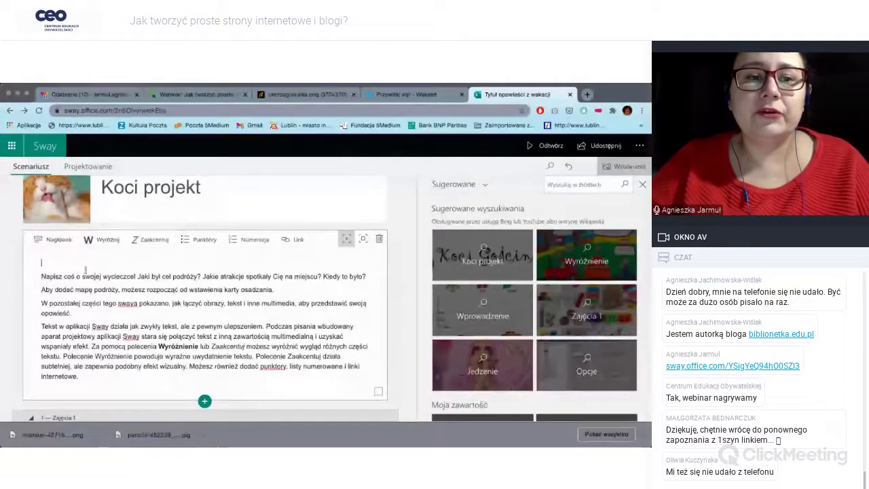
key(BackSpace)
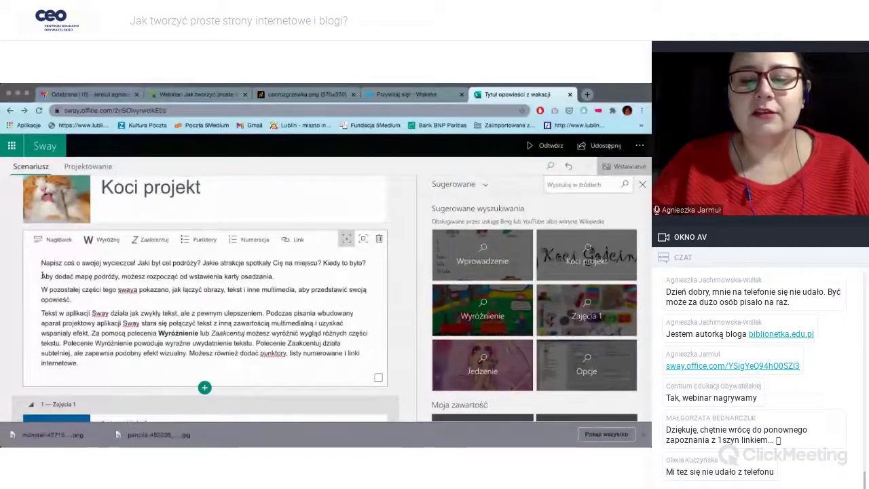
- Replace the text card's placeholder paragraphs with "Nasz projekt polegał na złapaniu wszystkich myszy, które kręciły się w sąsiedztwie."
text(Nasz p)
text(rojekt polega)
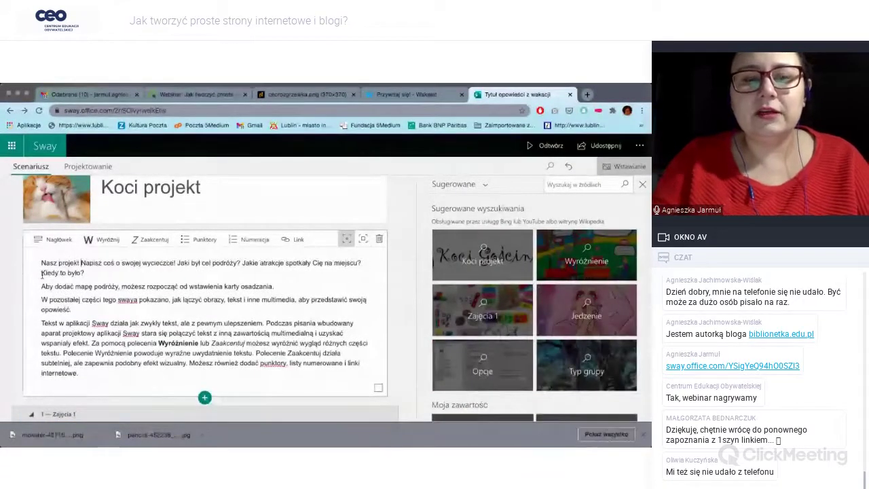
text(ł na złapaniu)
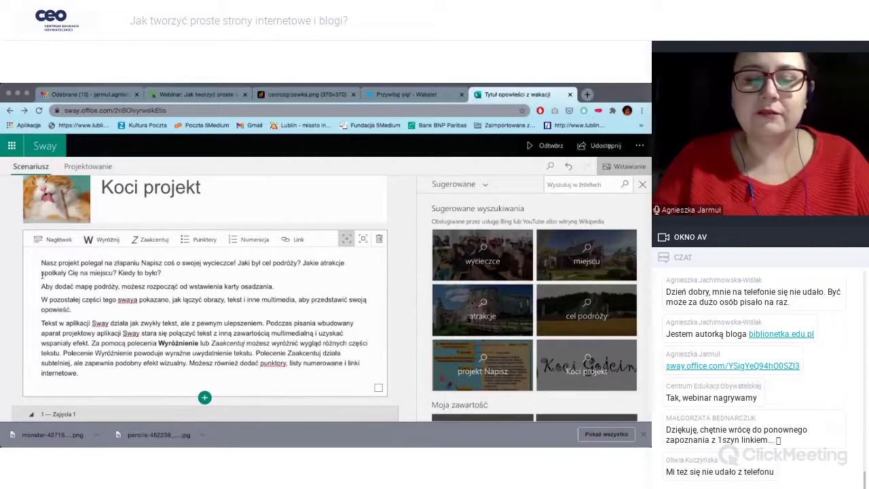
text( wszystkich m)
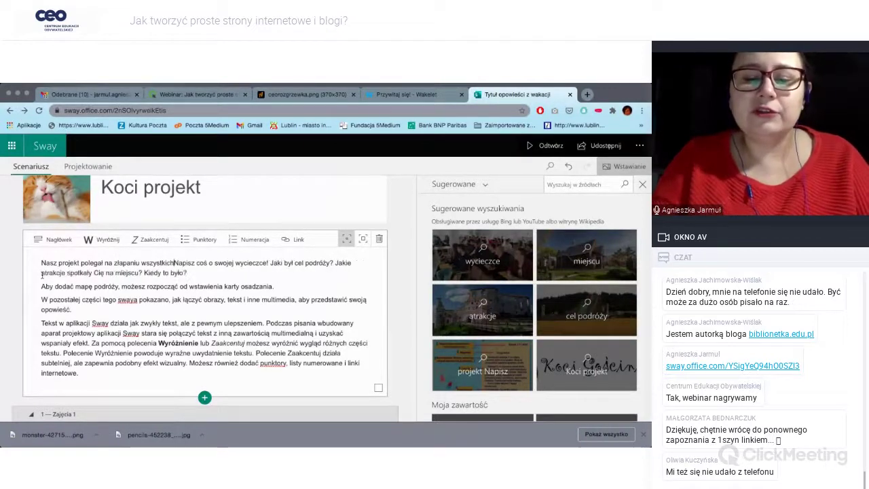
text(yszy, które)
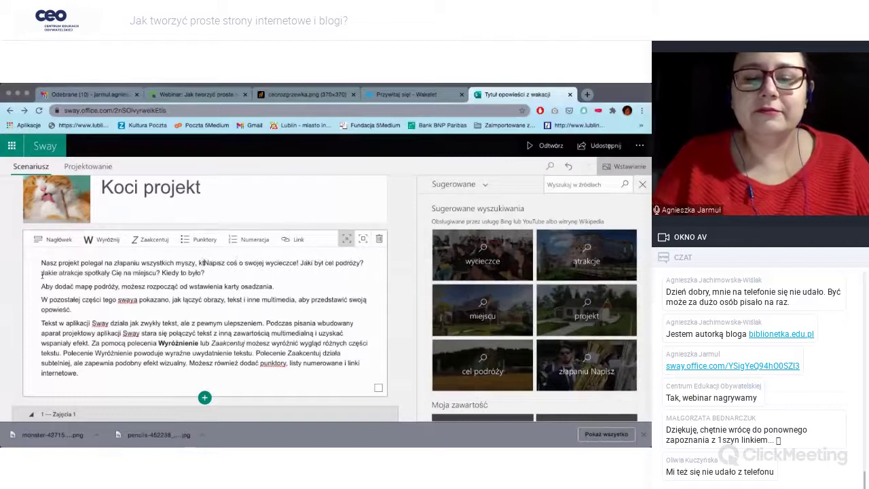
text( kręciły się w s)
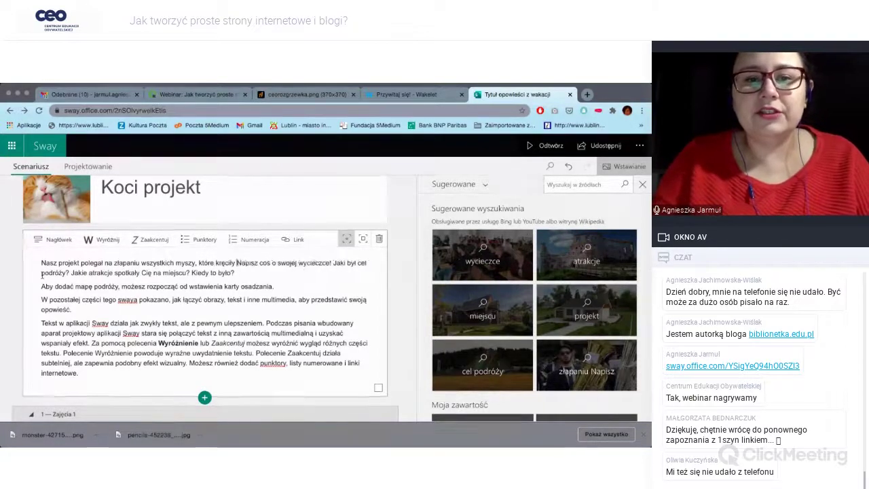
text(ąs)
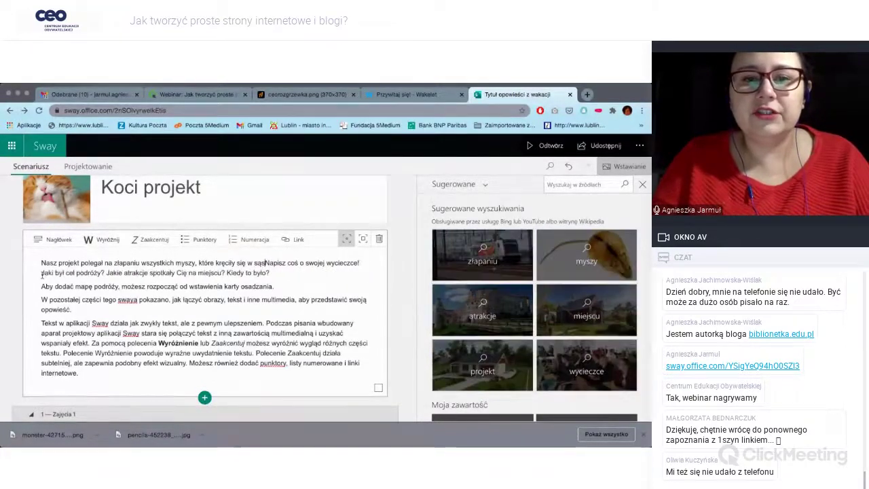
text(iedztw)
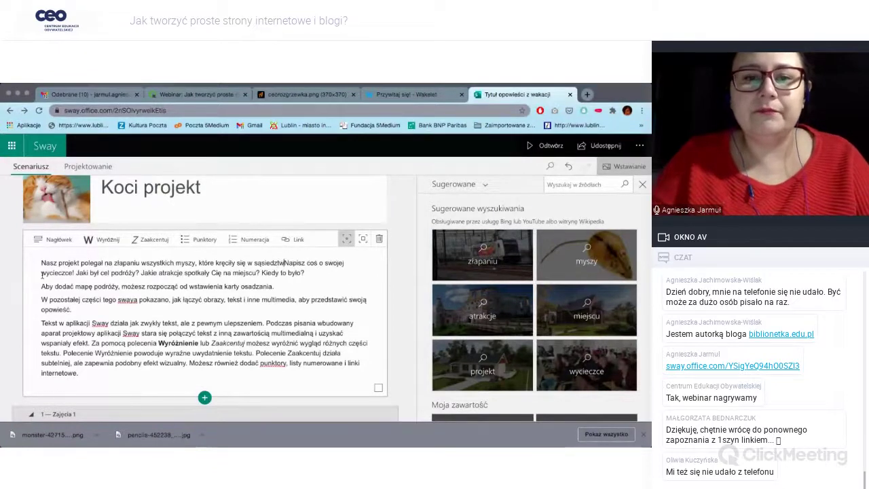
text(ie.)
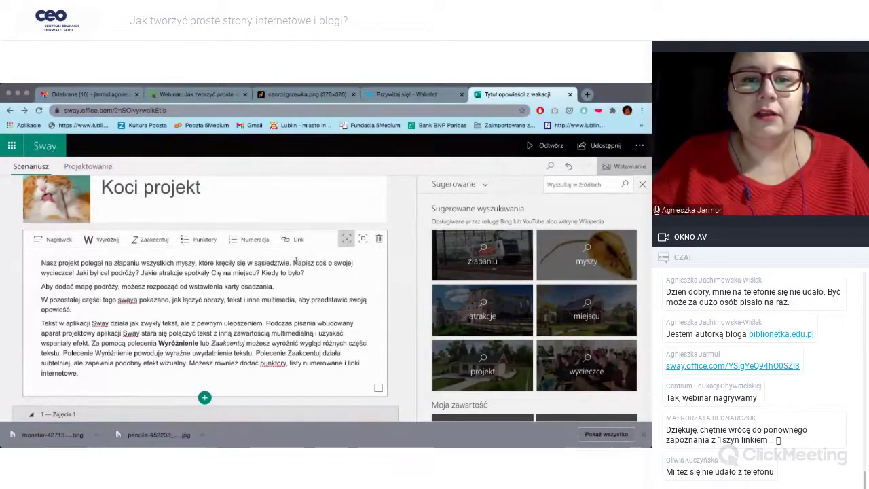
drag(293, 263, 80, 374)
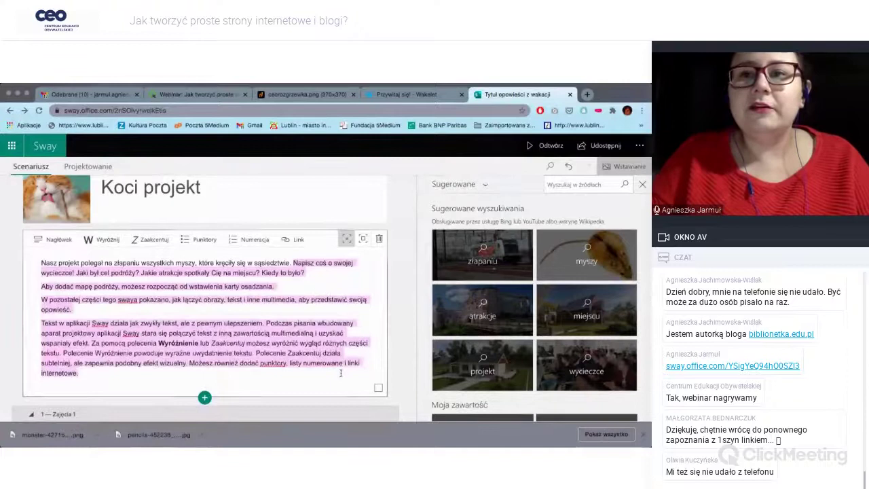
key(Delete)
- Search the web for "lorem ipsum" in a new browser tab and copy the "What is Lorem Ipsum?" paragraph from lipsum.com
click(588, 94)
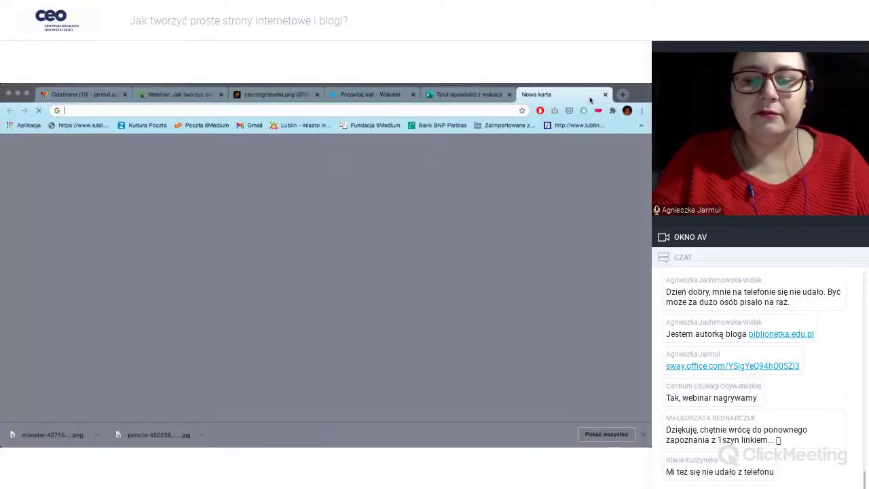
text(lorem+ipsum&oq=lorem+ipsum&aqs=chrome..69i57j0l7.2490j0j7&sourceid=chrome&ie=UTF-8)
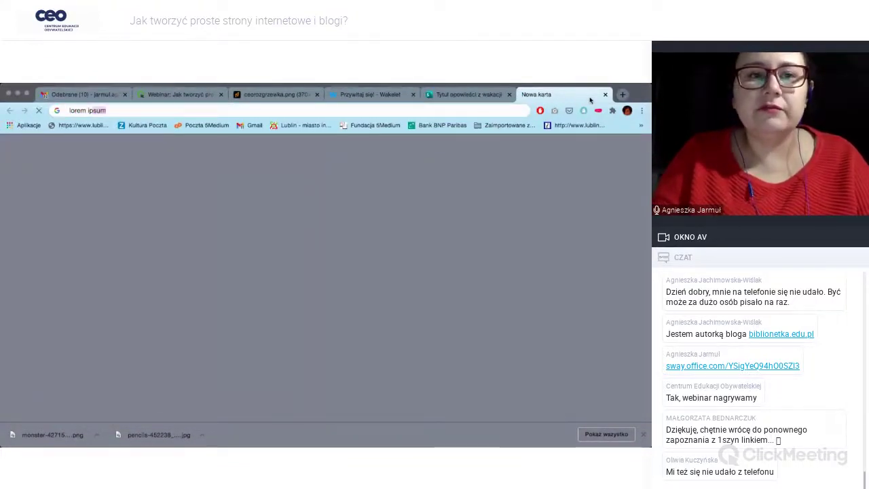
key(Return)
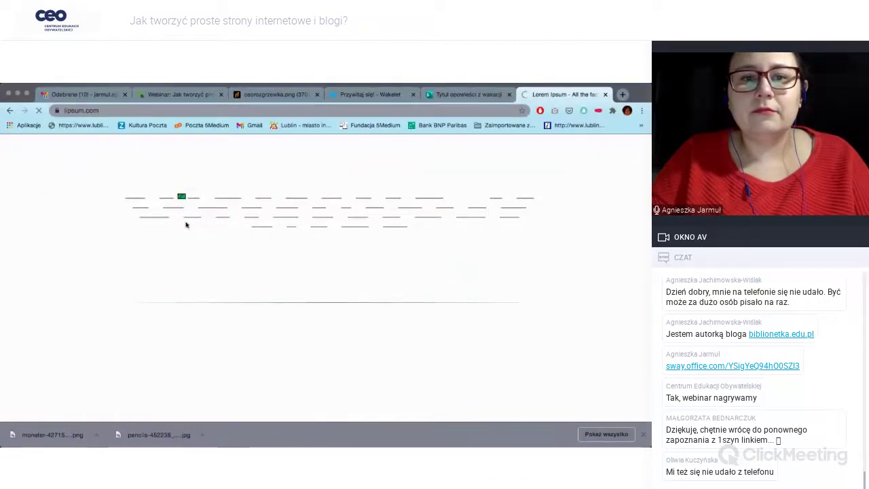
scroll(123, 219, down, 2)
drag(123, 218, 317, 292)
key(super+c)
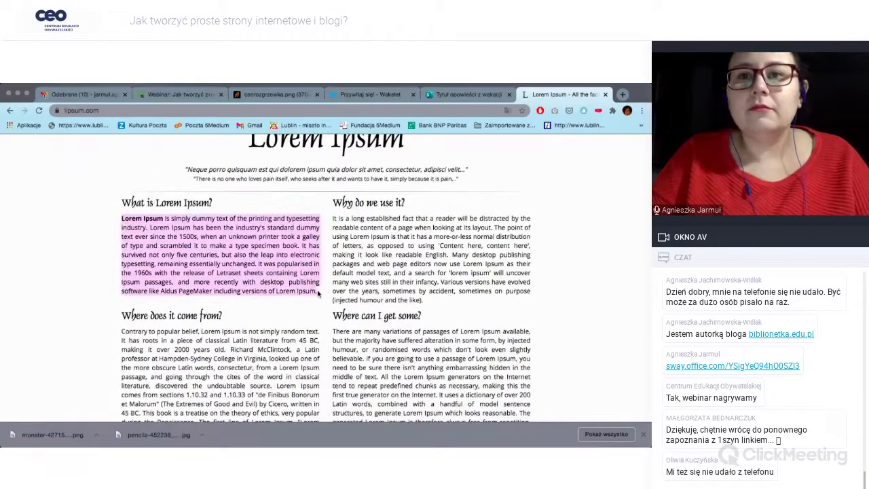
- Return to the Sway, paste the copied Lorem Ipsum paragraph after the project sentence in the text card and preview the result
key(ctrl+shift+Tab)
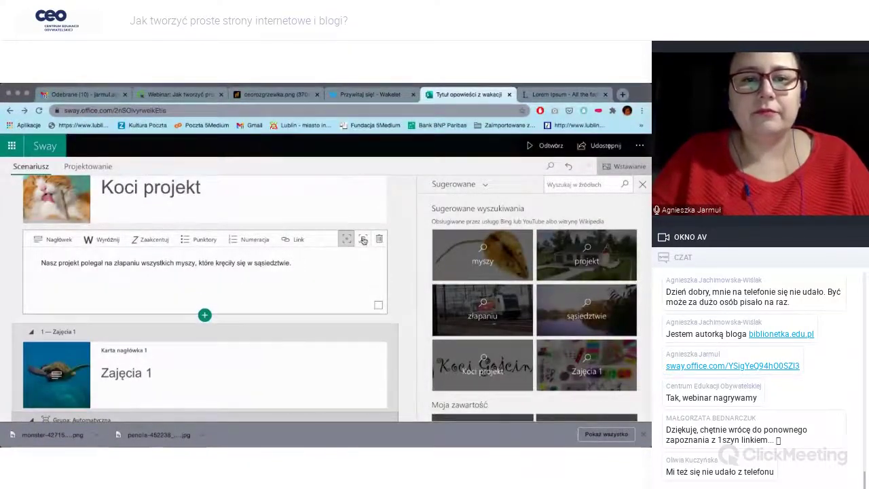
key(super+v)
click(549, 145)
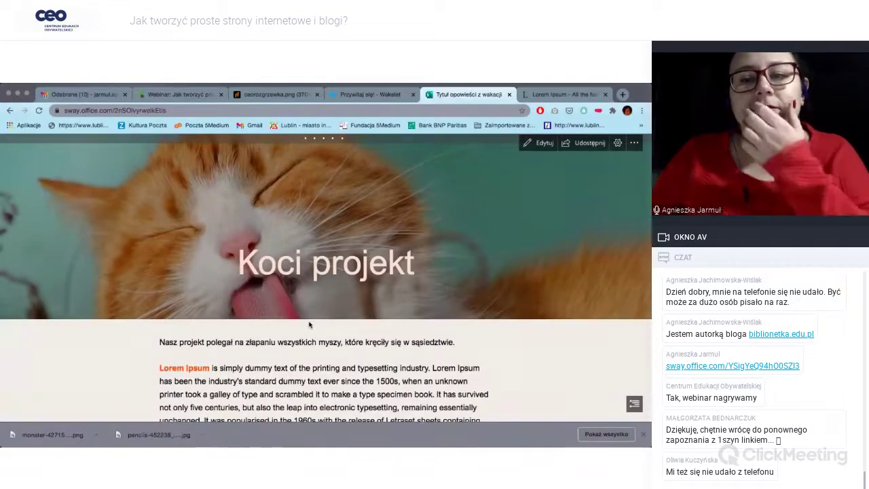
- Look through the previewed Sway from the "Koci projekt" title down to the turtle images and their placeholder text
scroll(338, 294, down, 5)
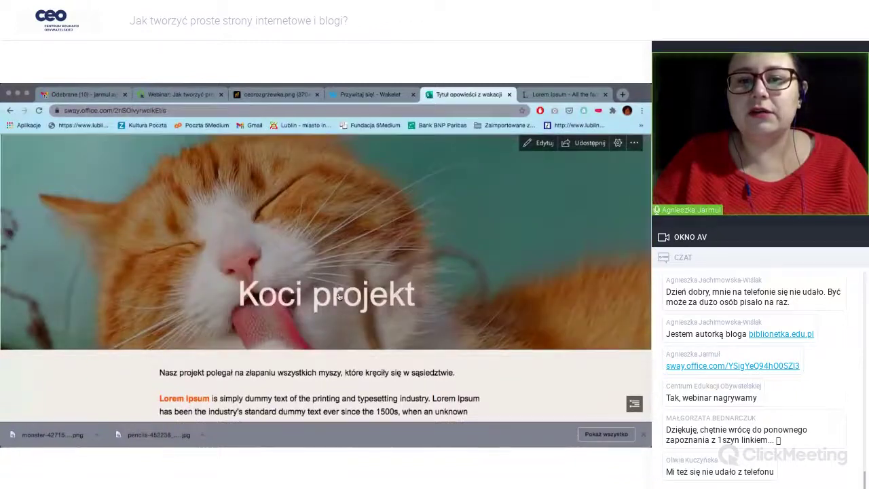
scroll(340, 296, down, 3)
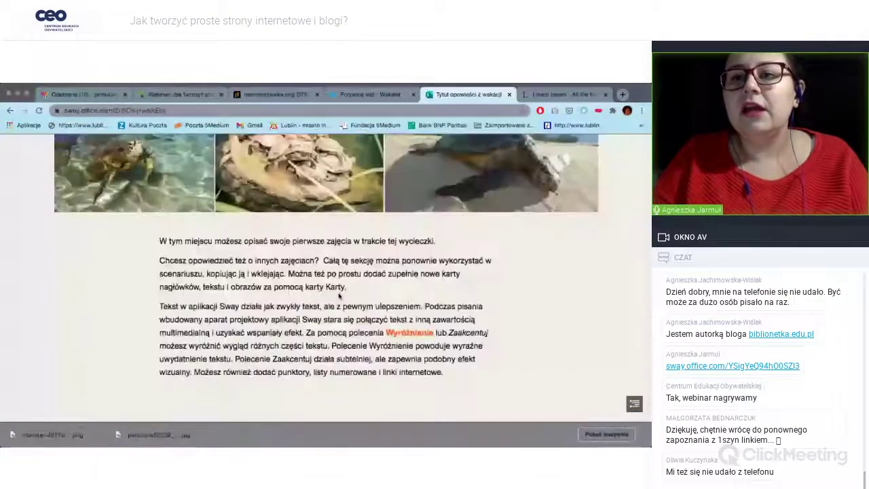
scroll(340, 296, up, 10)
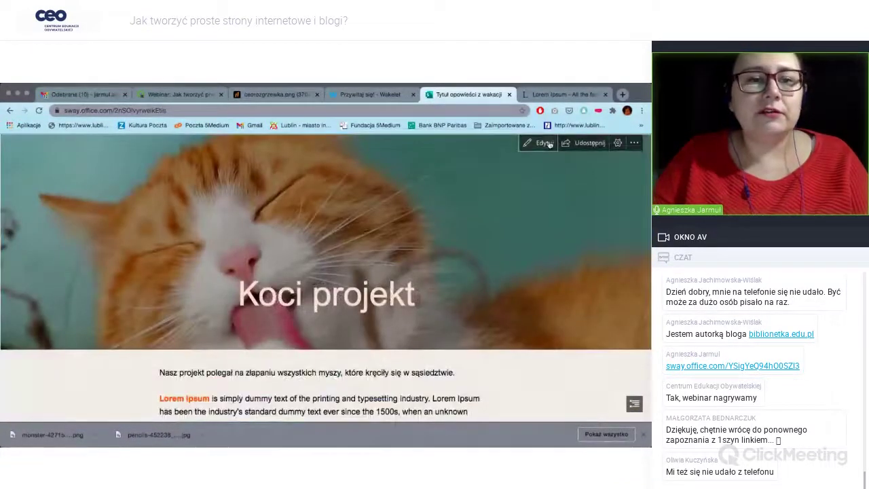
- Return to editing and upload four cat images, including cat-649164_1920.jpg and cat-2934720_1920.jpg, as image cards below the 012.jpg card
click(545, 143)
scroll(165, 309, down, 3)
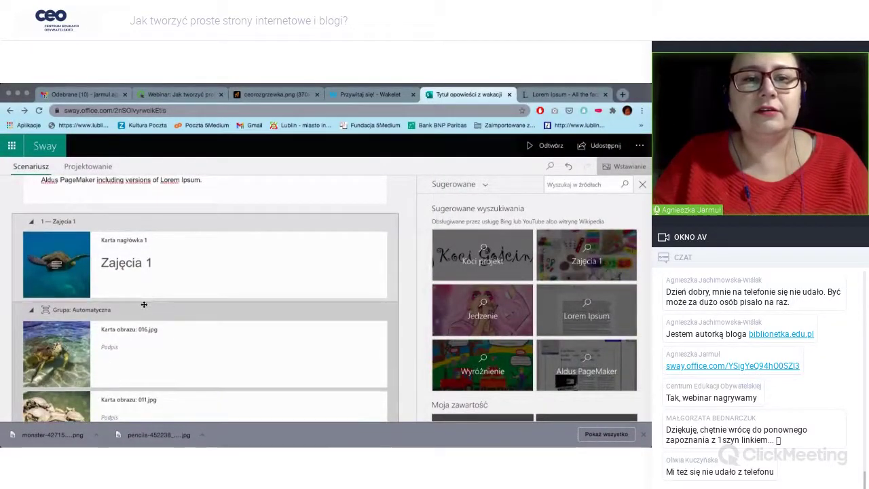
scroll(158, 310, down, 1)
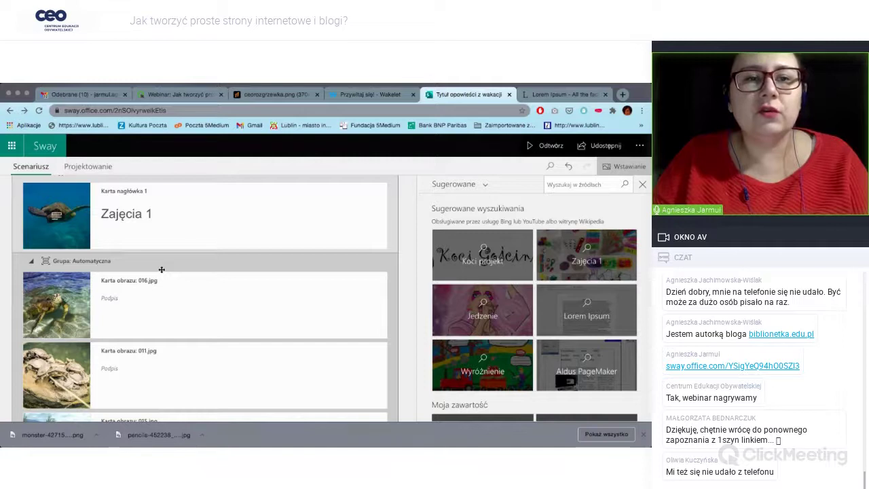
scroll(161, 270, down, 1)
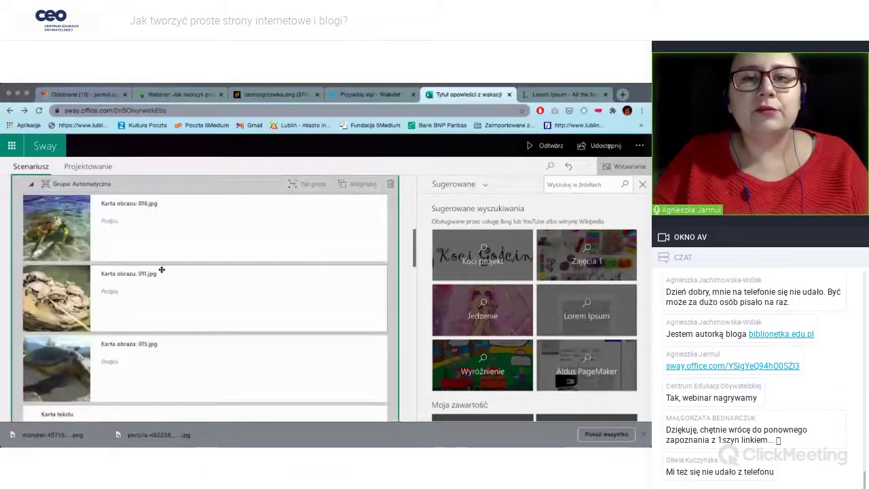
scroll(170, 228, up, 1)
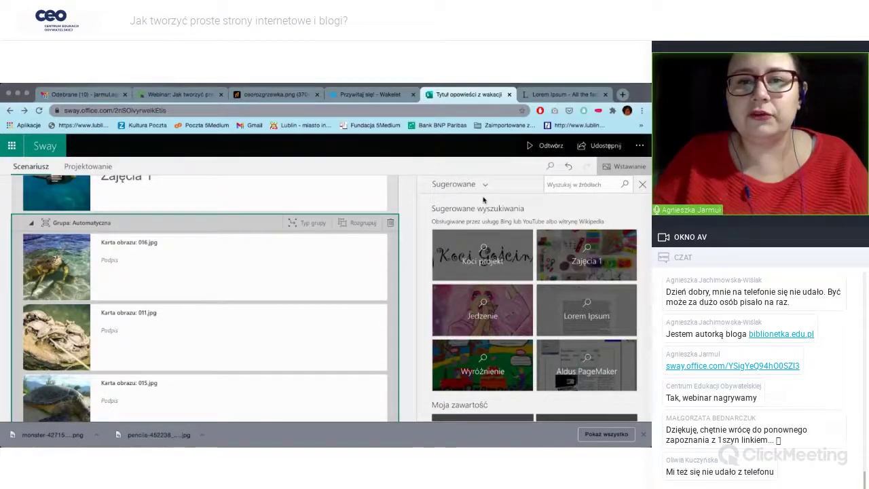
scroll(484, 199, down, 1)
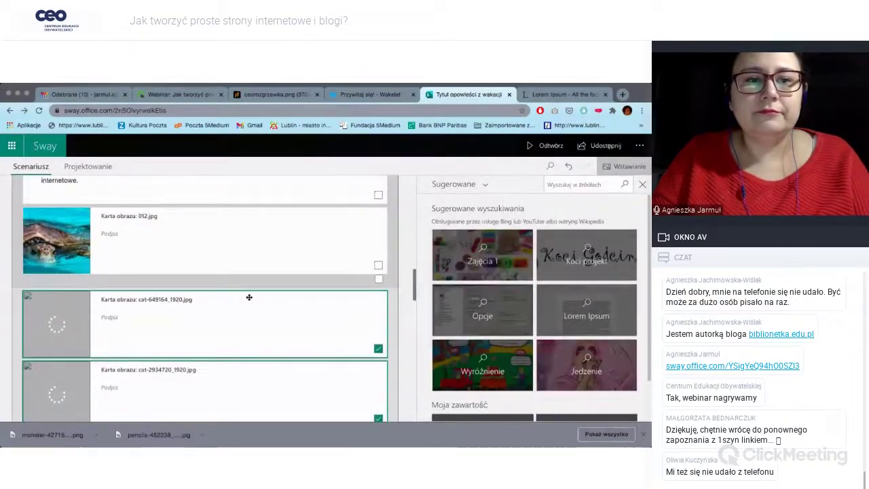
scroll(249, 297, up, 1)
scroll(249, 298, down, 1)
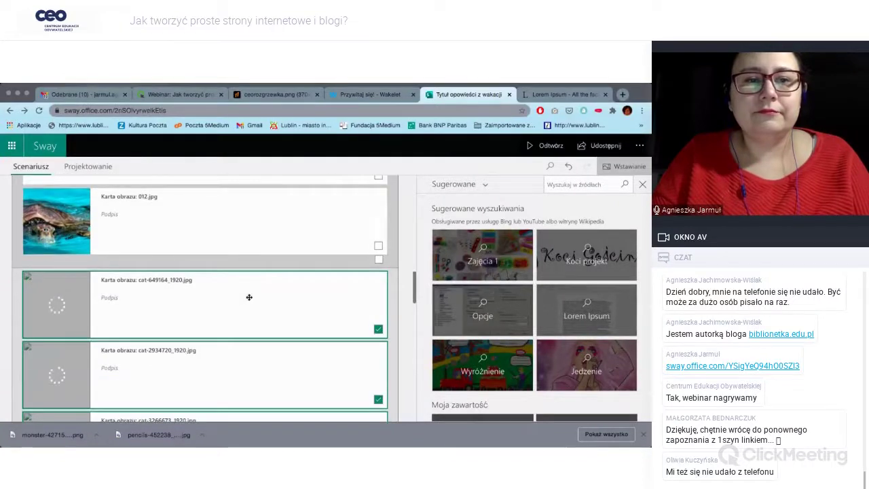
scroll(249, 298, up, 1)
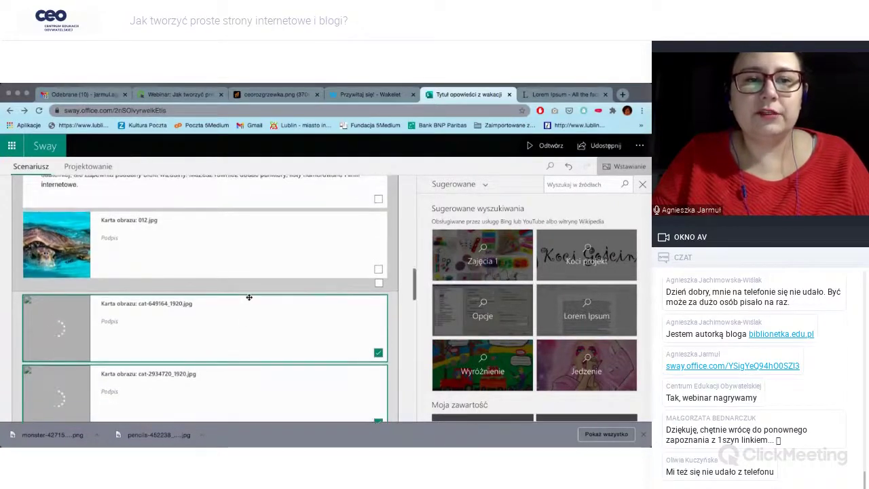
scroll(249, 298, down, 1)
scroll(249, 297, down, 1)
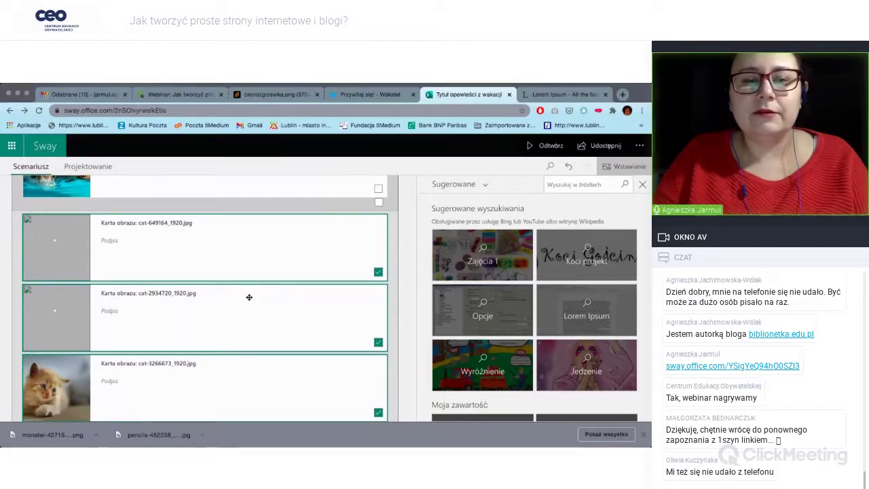
scroll(249, 297, up, 2)
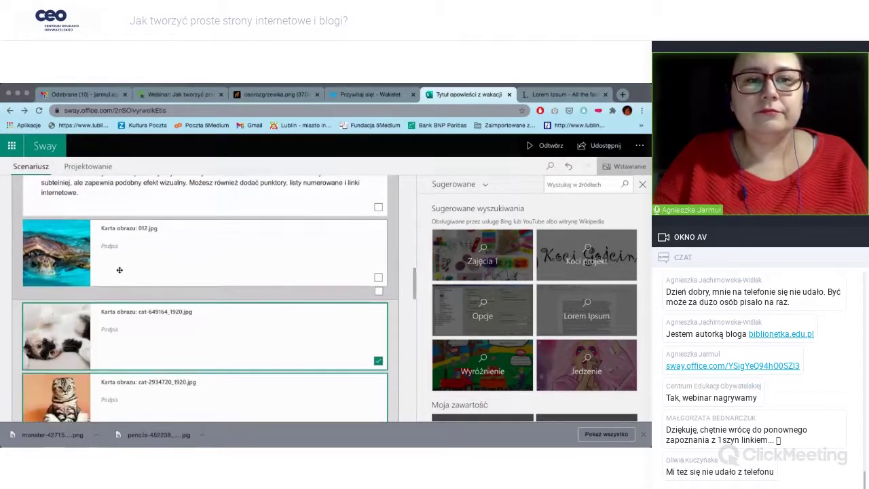
- Add the 012.jpg card to the selection, preview the Sway down to the new cat images and return to the storyline
click(77, 257)
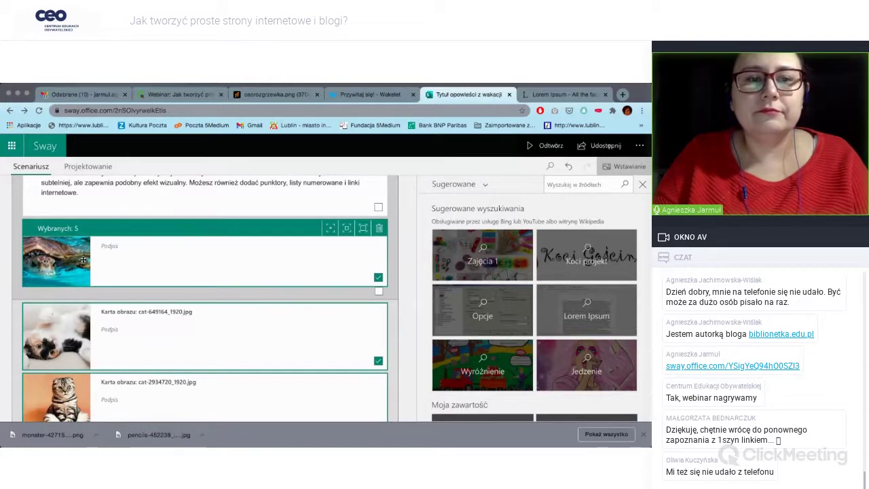
scroll(78, 256, up, 1)
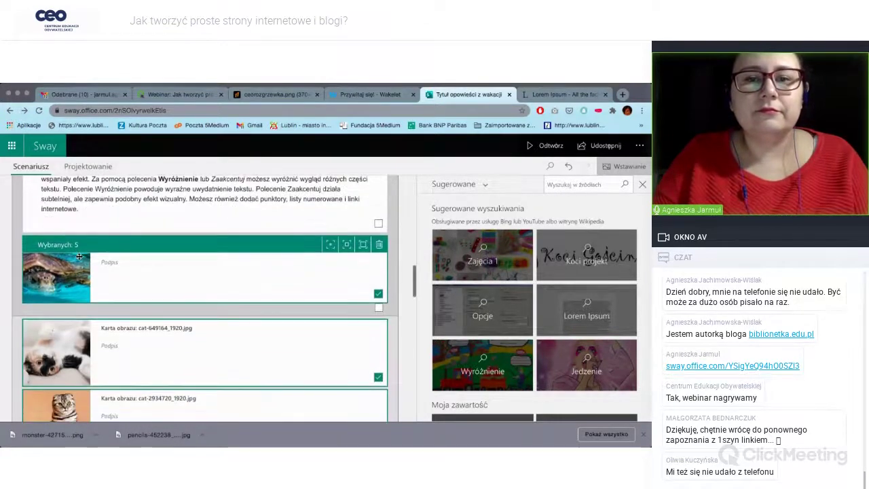
click(549, 146)
scroll(371, 308, down, 1)
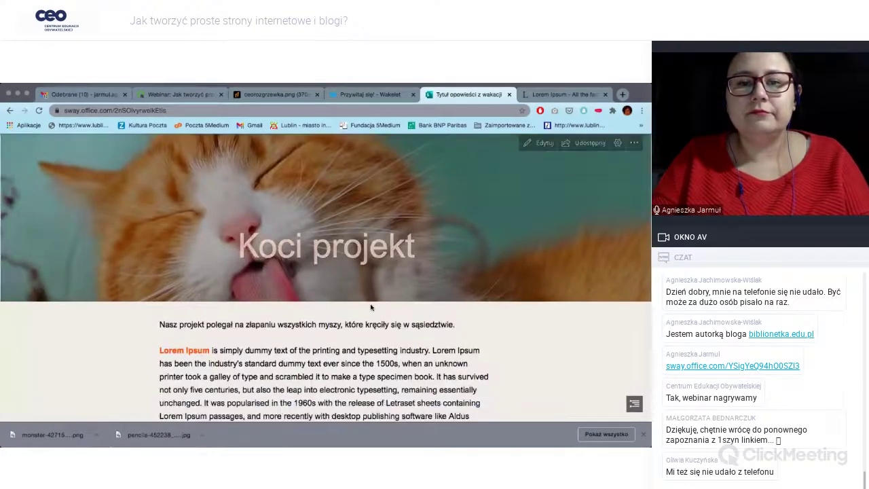
scroll(371, 308, down, 5)
scroll(371, 307, down, 3)
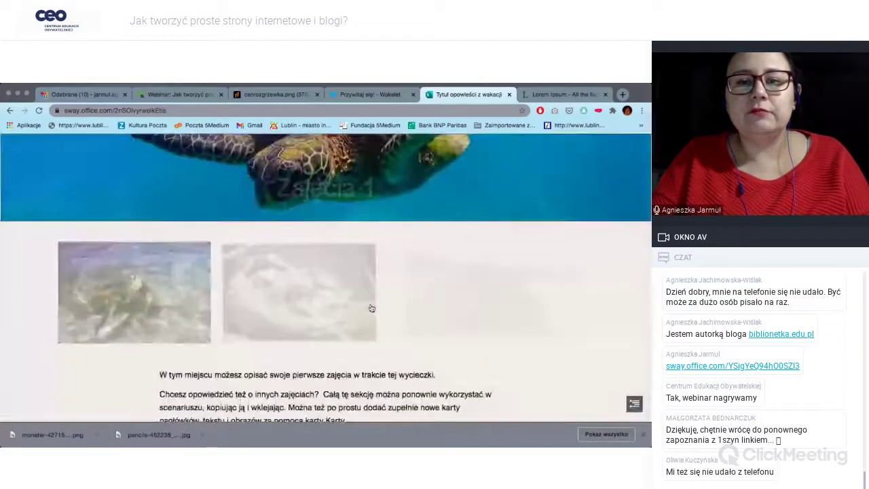
scroll(370, 307, down, 3)
scroll(371, 307, down, 5)
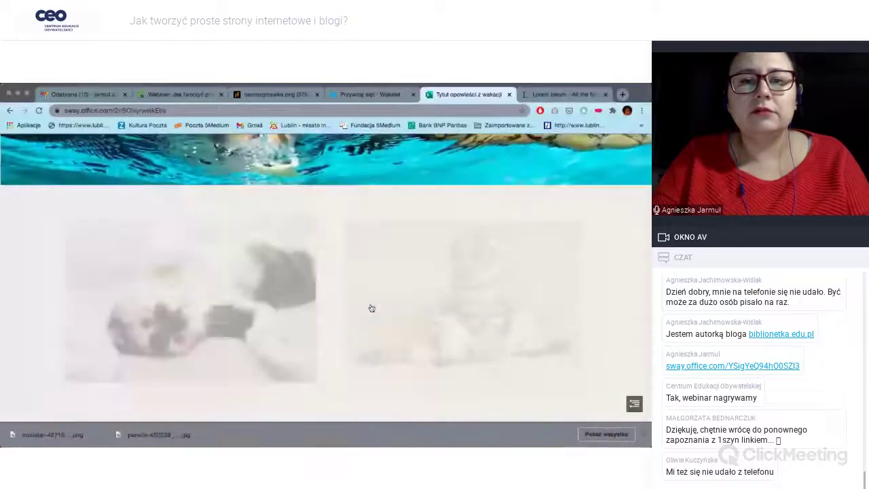
scroll(370, 307, down, 2)
scroll(371, 308, up, 4)
scroll(371, 308, down, 3)
scroll(370, 308, up, 1)
scroll(370, 307, up, 10)
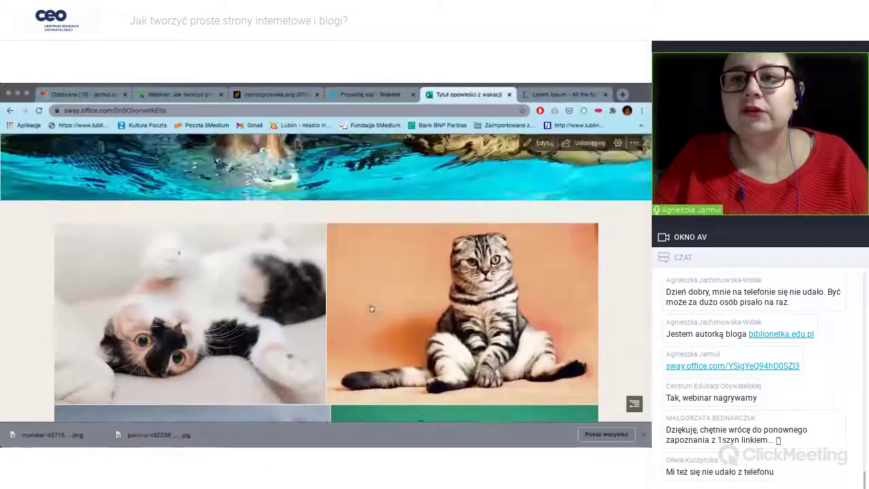
key(Escape)
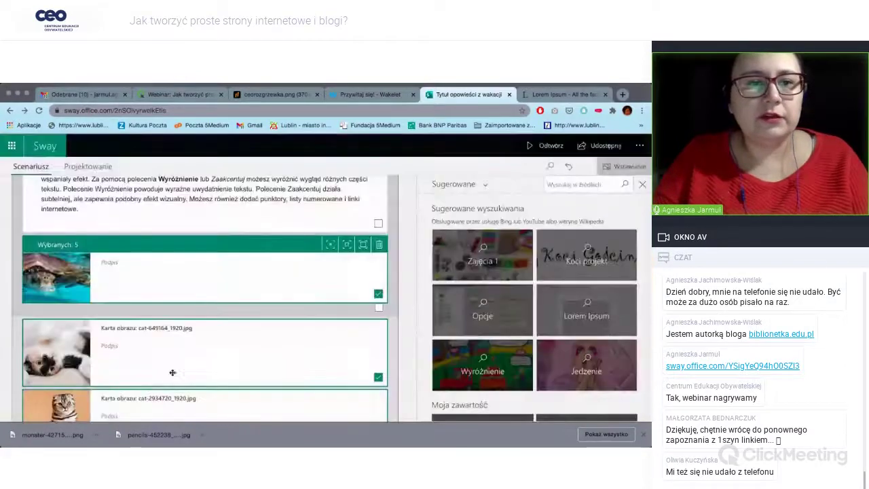
- Try deleting the whole "Zajęcia 1" section from the storyline and undo the deletion
scroll(195, 354, up, 8)
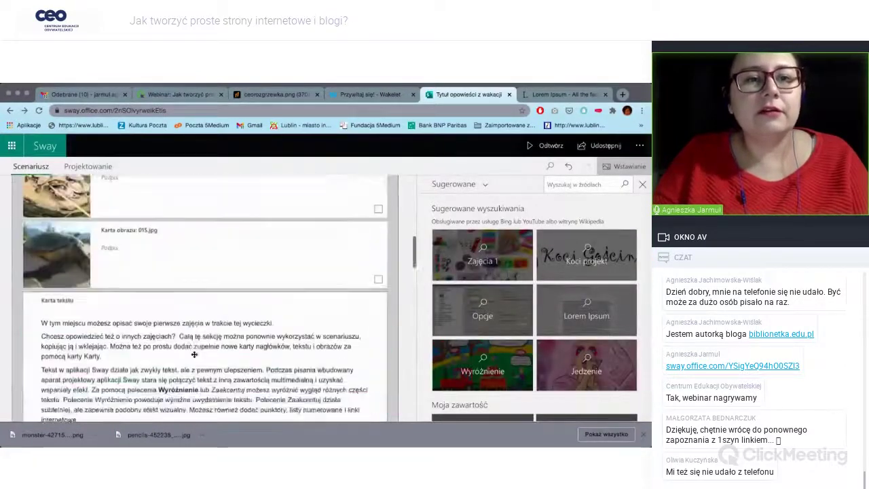
scroll(197, 346, up, 3)
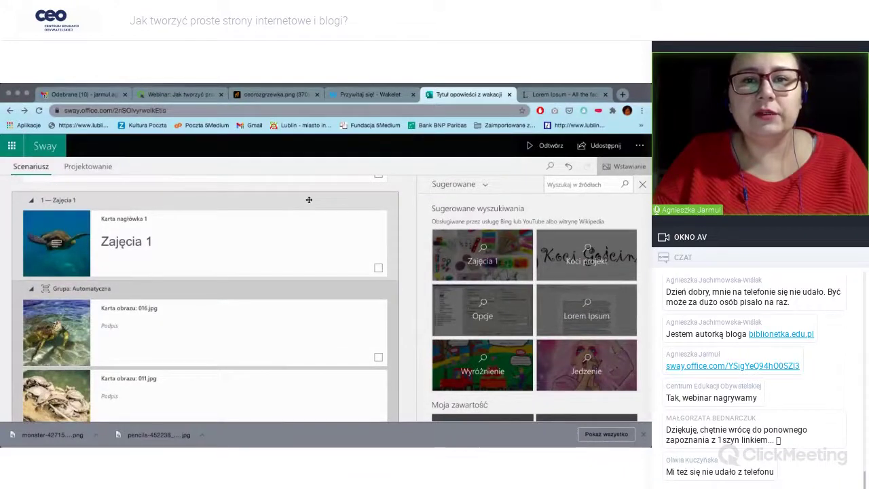
scroll(256, 328, down, 6)
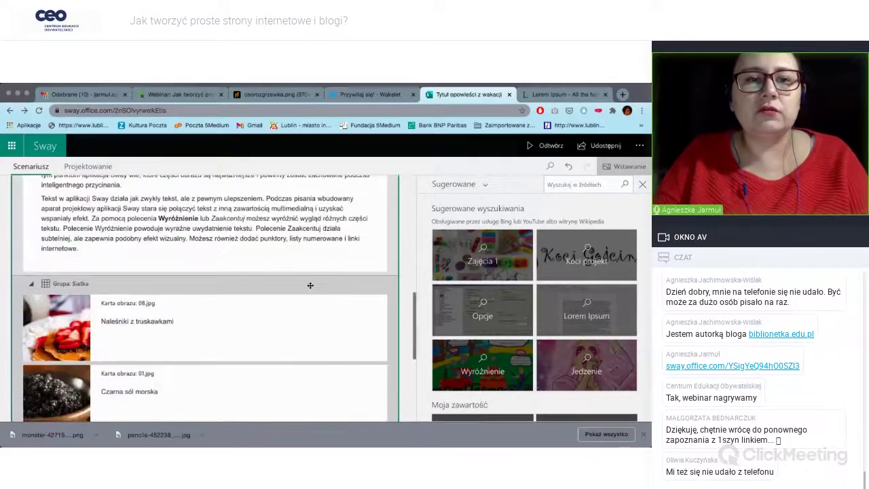
scroll(256, 328, up, 2)
scroll(257, 328, down, 5)
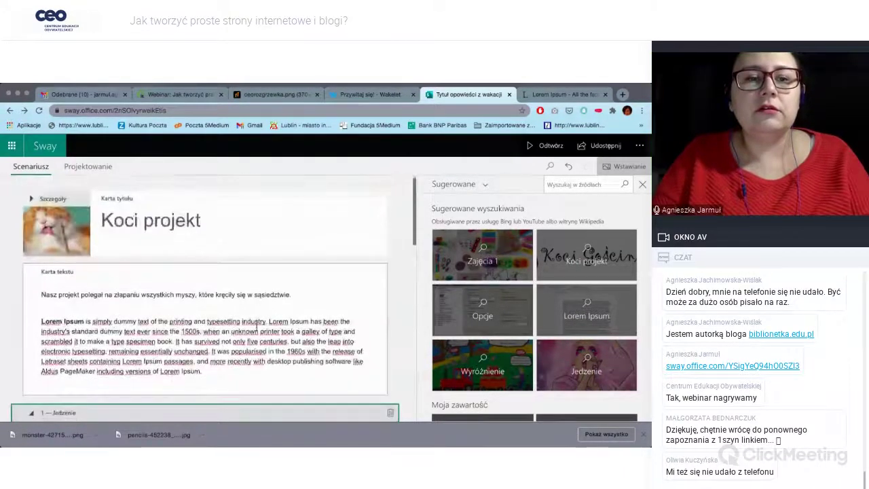
scroll(257, 328, up, 5)
scroll(256, 332, down, 3)
scroll(257, 331, up, 6)
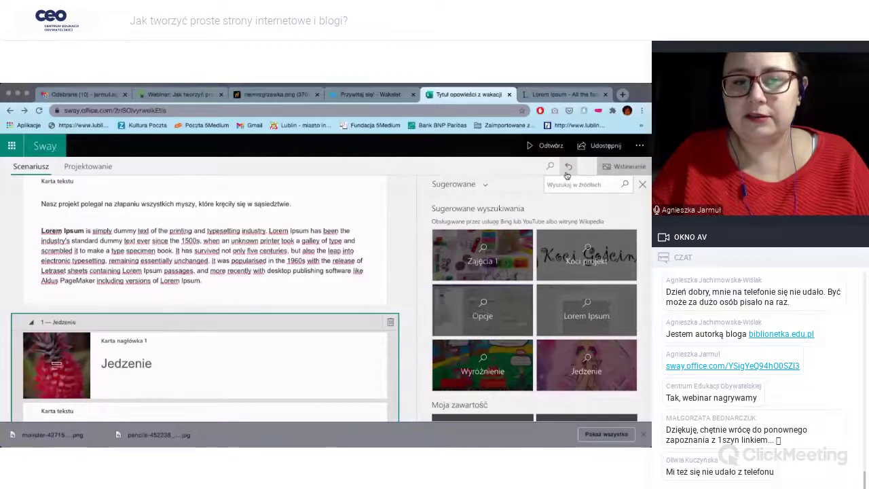
- Delete the 012.jpg image card above the cat images and undo the deletion
scroll(269, 328, down, 10)
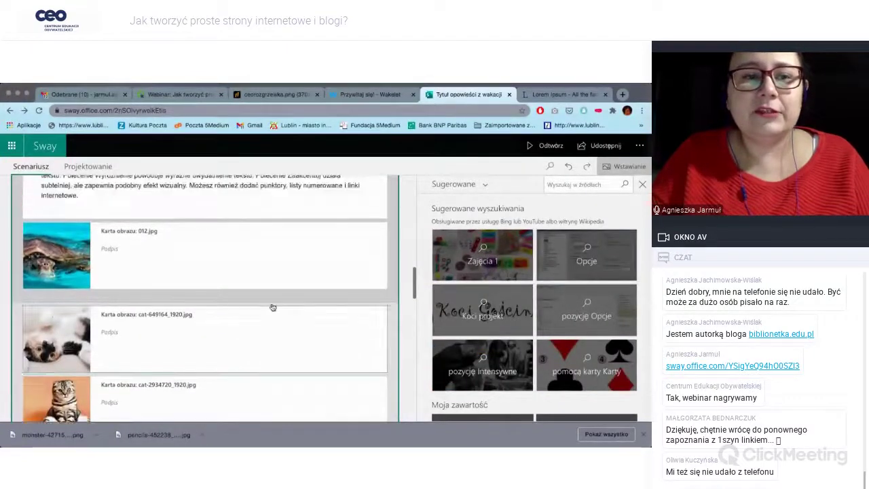
click(277, 268)
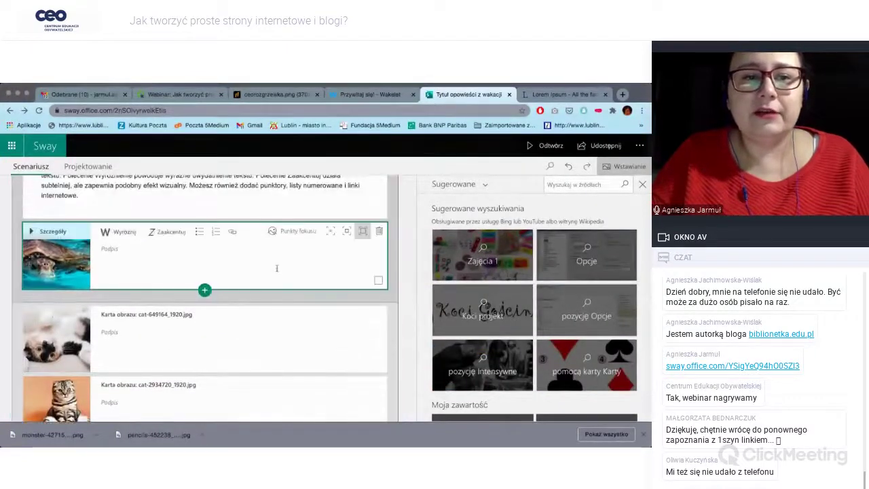
click(379, 235)
scroll(326, 272, up, 10)
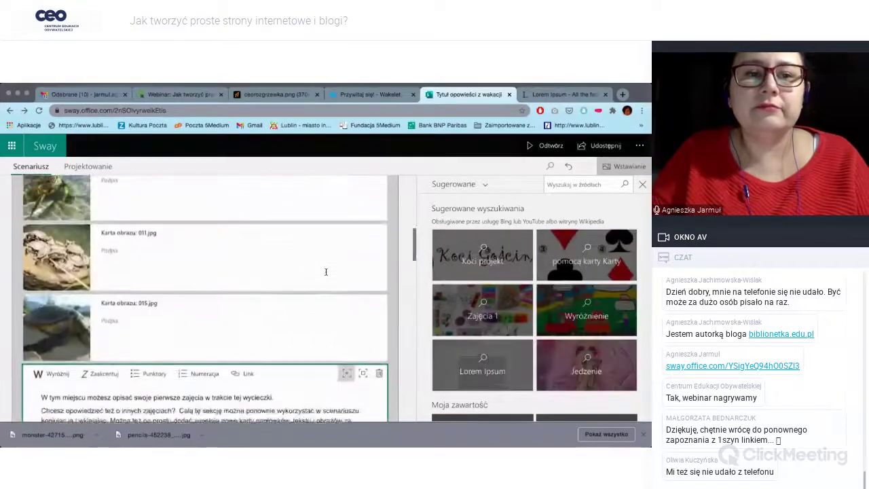
click(567, 167)
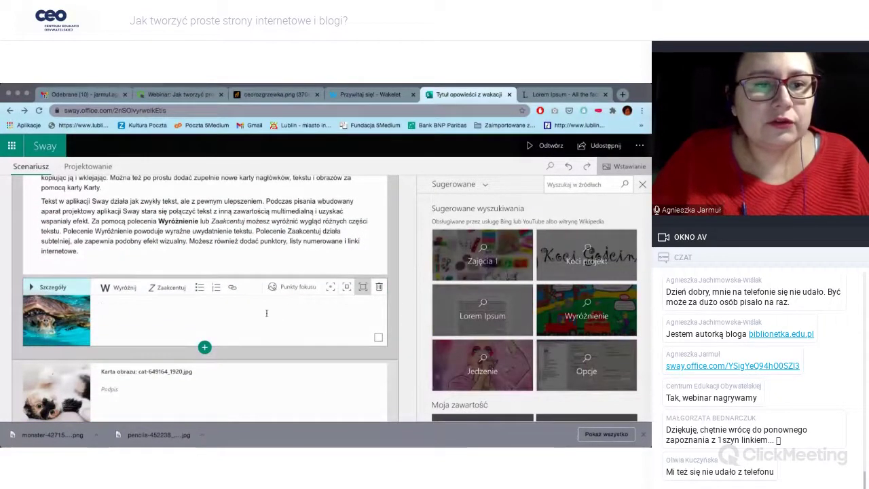
- Upload dog-2606759_1920.jpg as a new image card between the 012.jpg card and the first cat image
click(79, 326)
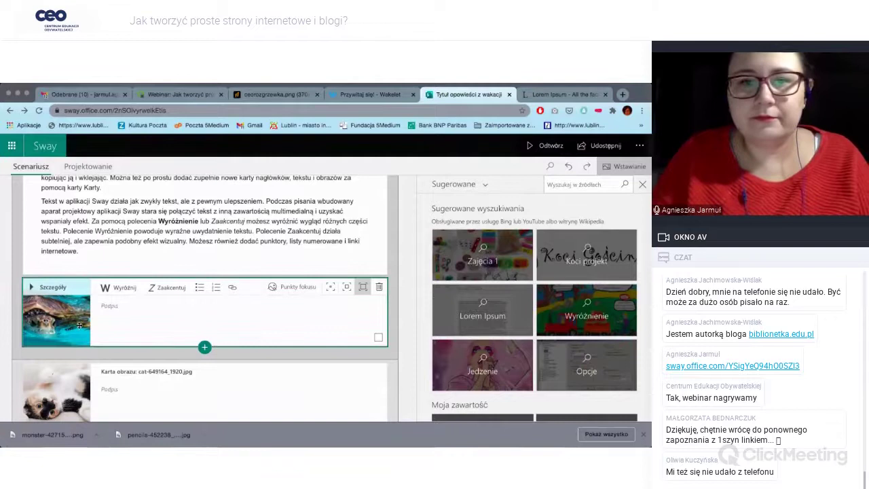
scroll(435, 345, down, 1)
click(310, 255)
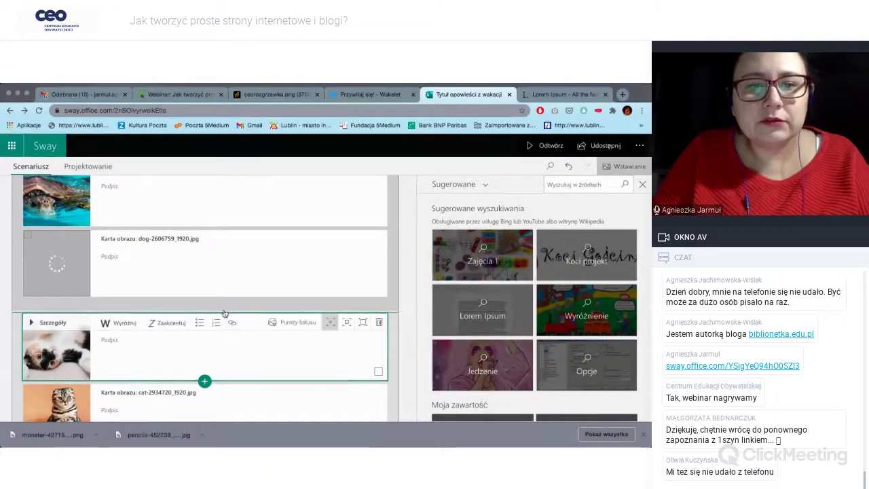
click(222, 312)
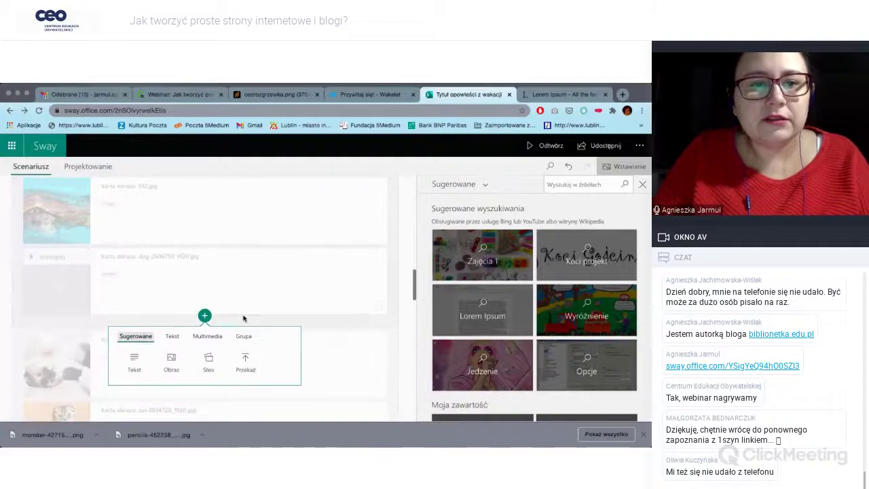
click(281, 301)
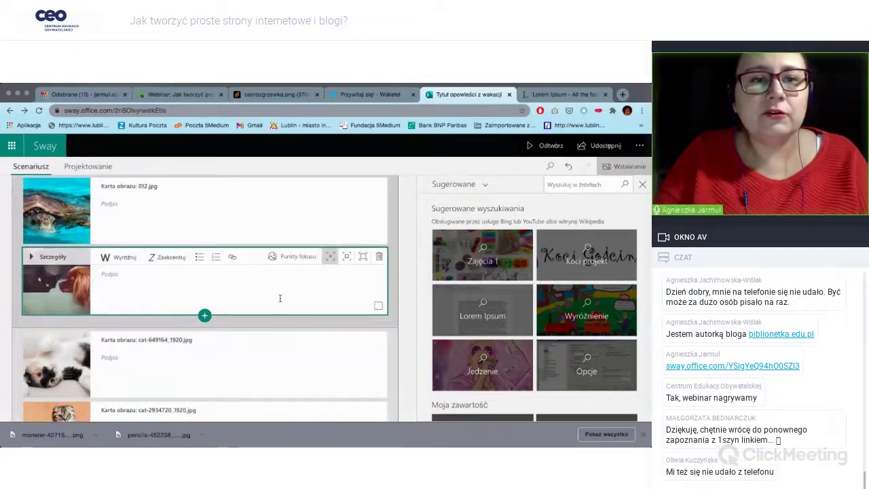
- Delete the placeholder text card beginning "W tym miejscu możesz opisać swoje pierwsze zajęcia" between the 015.jpg and 012.jpg image cards
scroll(280, 298, up, 1)
scroll(279, 313, up, 2)
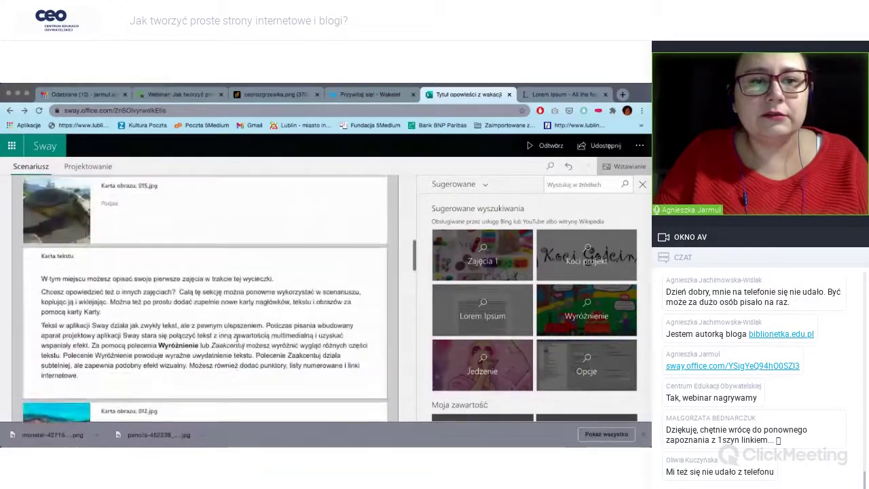
click(277, 322)
click(379, 273)
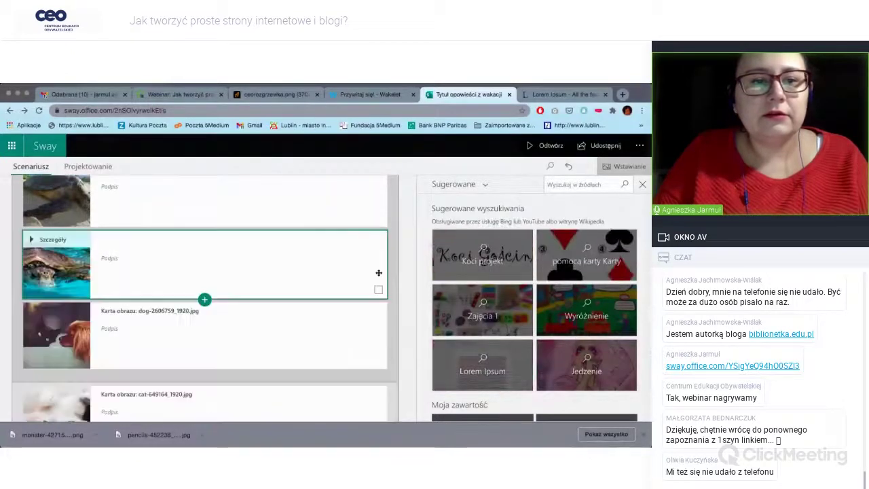
scroll(306, 287, up, 3)
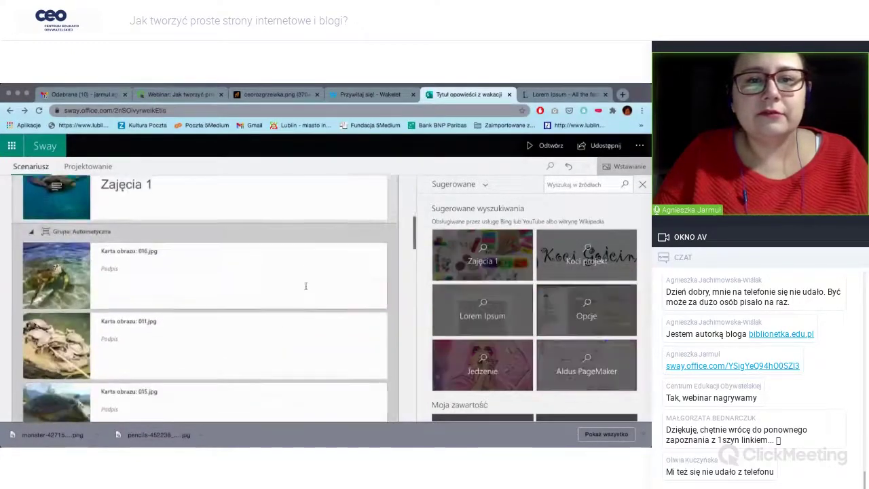
- Delete the turtle image cards 016.jpg, 011.jpg, 015.jpg and 012.jpg from the group above the dog-2606759_1920.jpg card
click(351, 295)
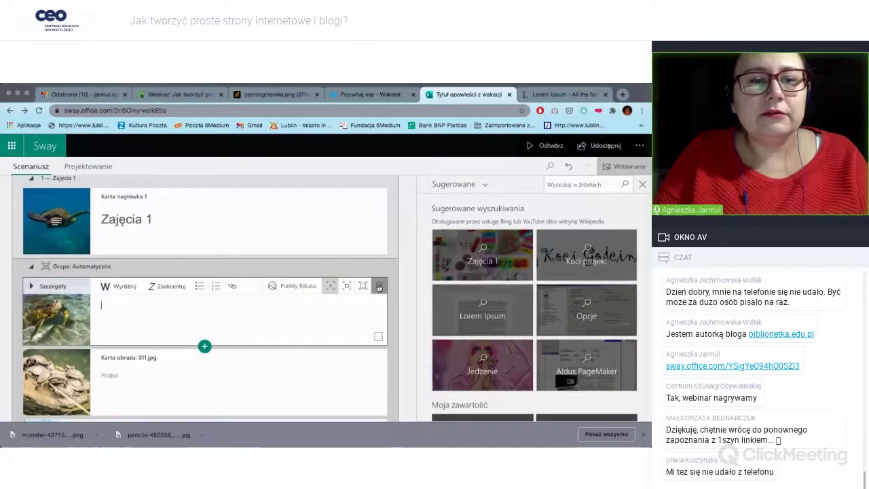
click(379, 287)
click(381, 286)
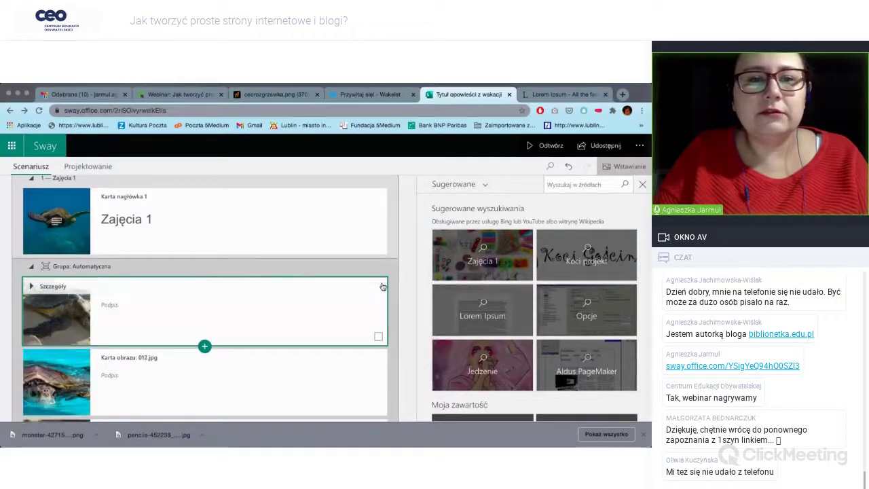
click(379, 286)
scroll(374, 274, down, 1)
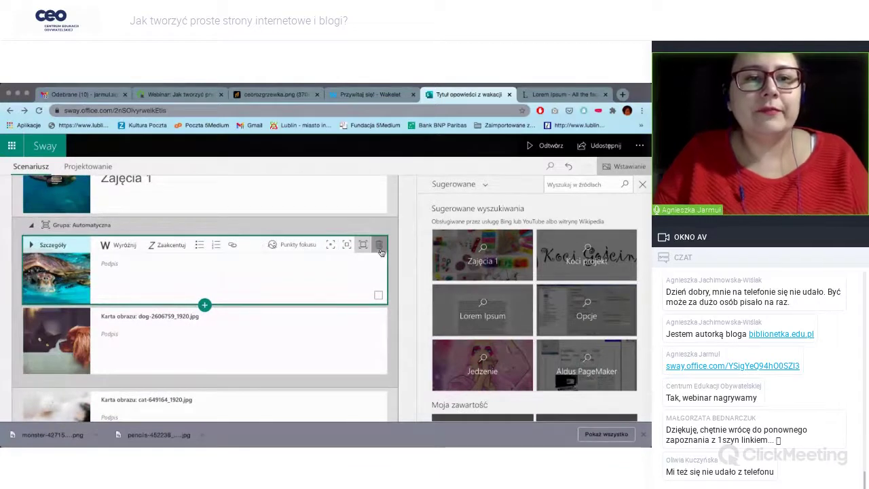
click(380, 246)
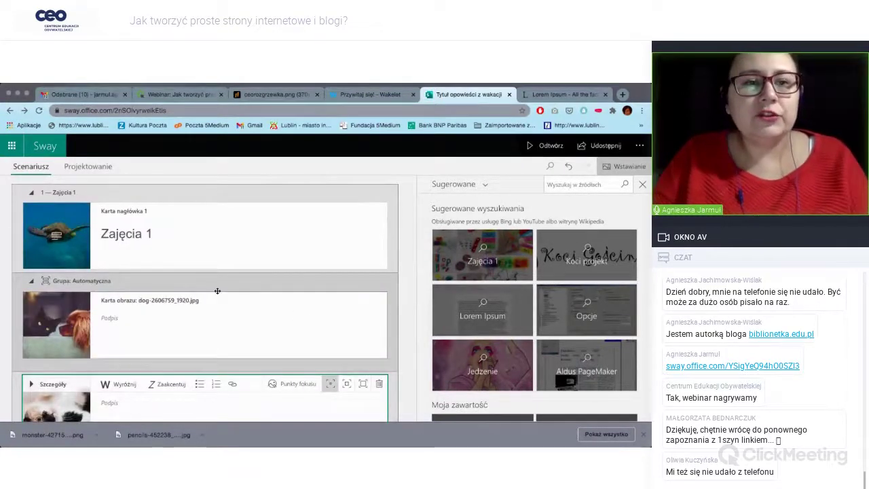
- Review the storyline from the "Koci projekt" text card through the "Zajęcia 1" section to the cat image cards
click(74, 243)
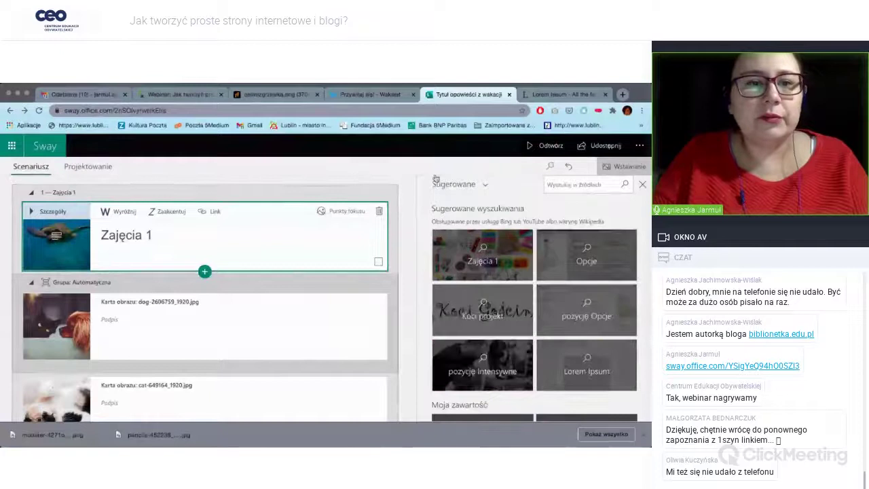
scroll(400, 195, up, 3)
click(134, 301)
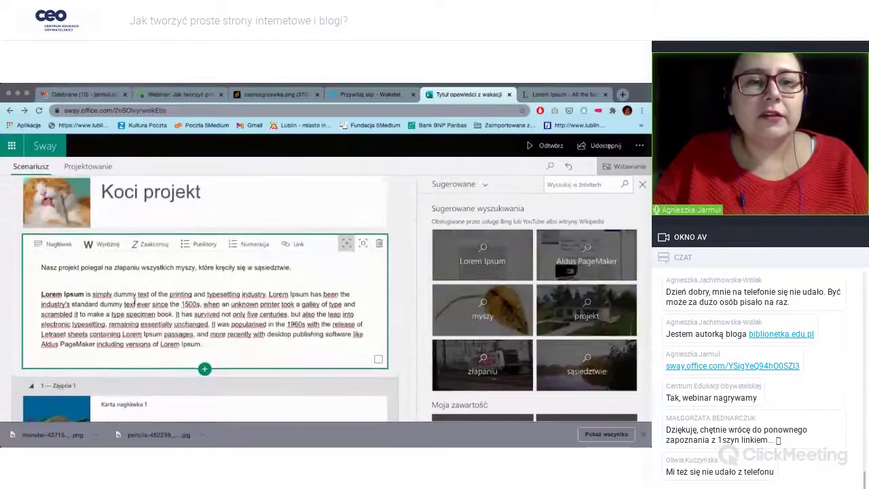
scroll(134, 301, down, 3)
scroll(134, 300, down, 1)
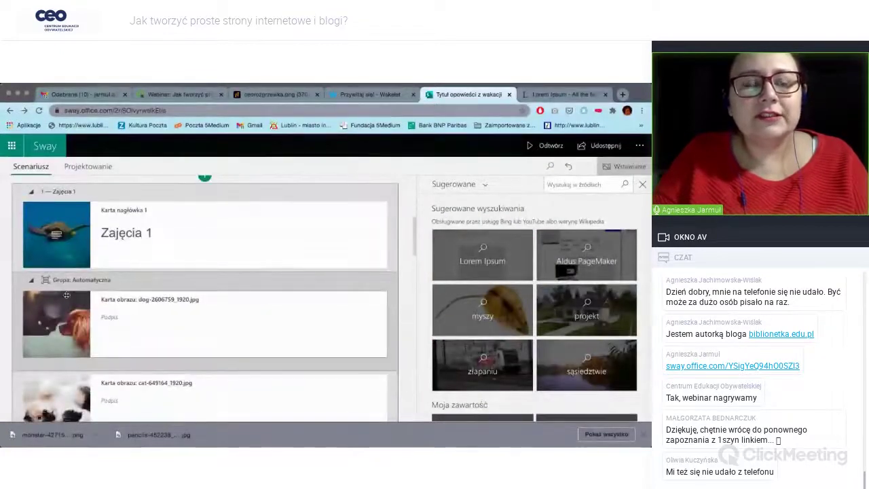
scroll(24, 292, down, 2)
scroll(25, 292, down, 2)
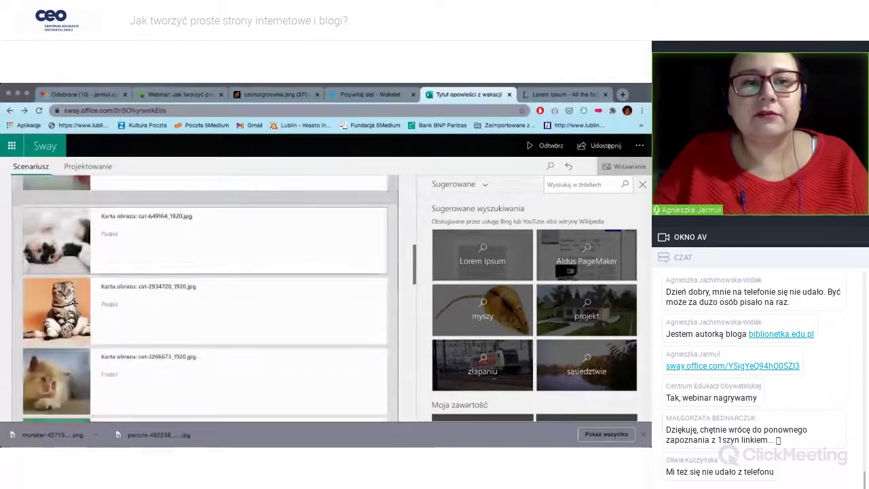
scroll(24, 292, up, 5)
scroll(68, 298, up, 1)
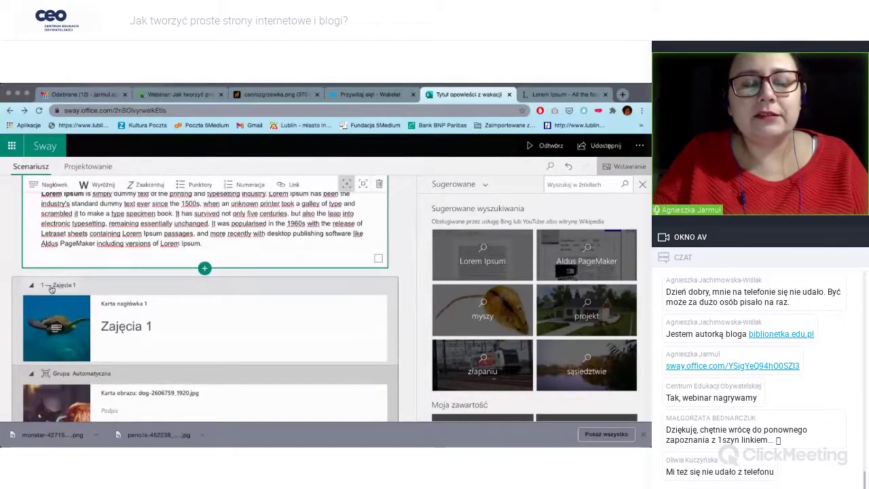
- Replace the "Zajęcia 1" heading text with "Członkowie naszego zespołu"
click(56, 327)
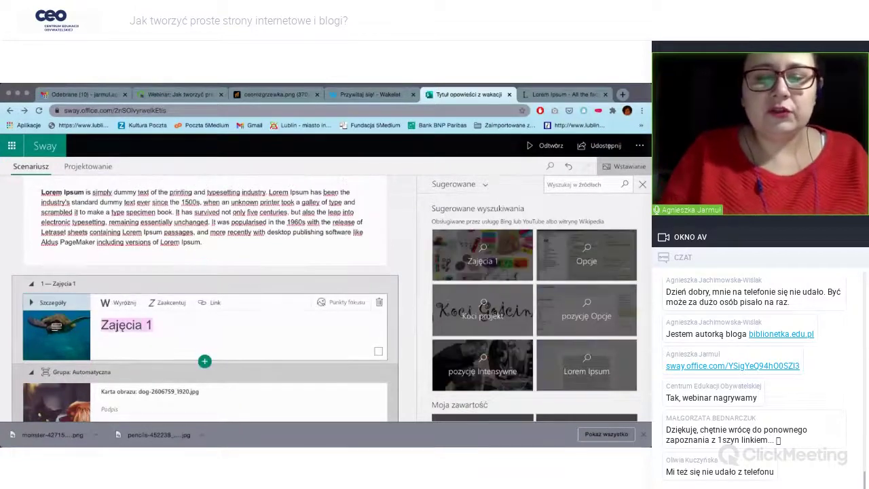
text(Członk)
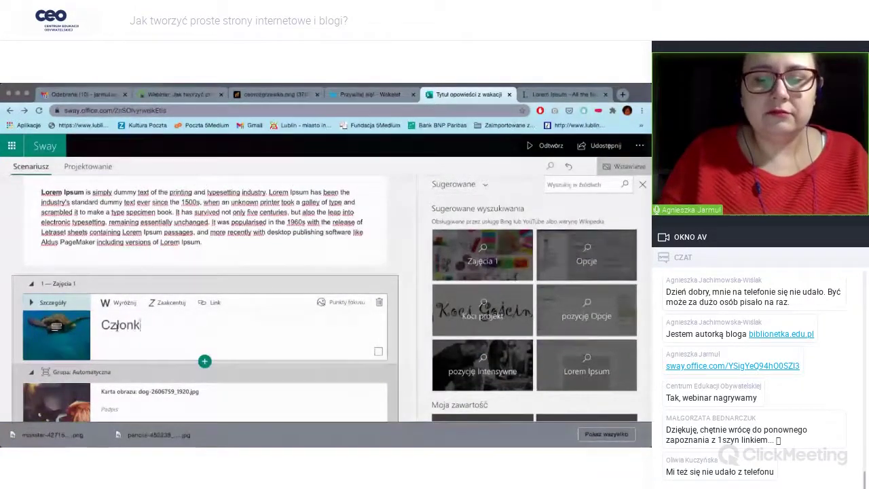
text(owie nasz)
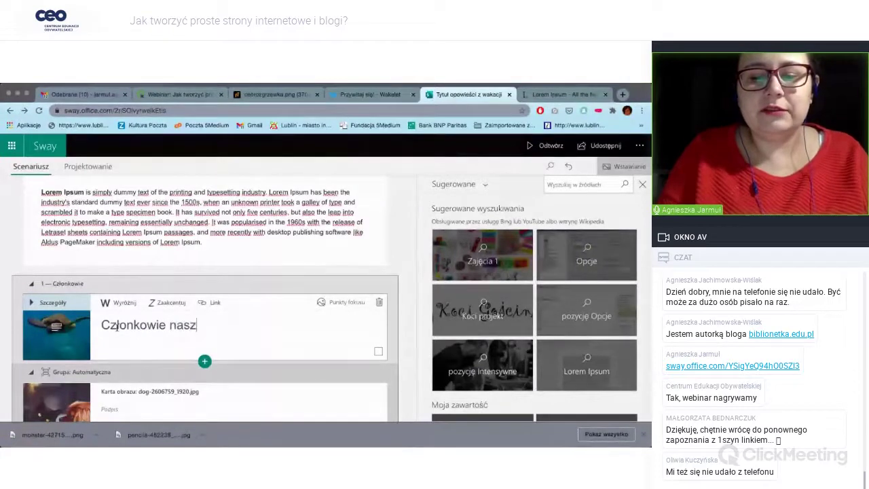
text(ego zespołu)
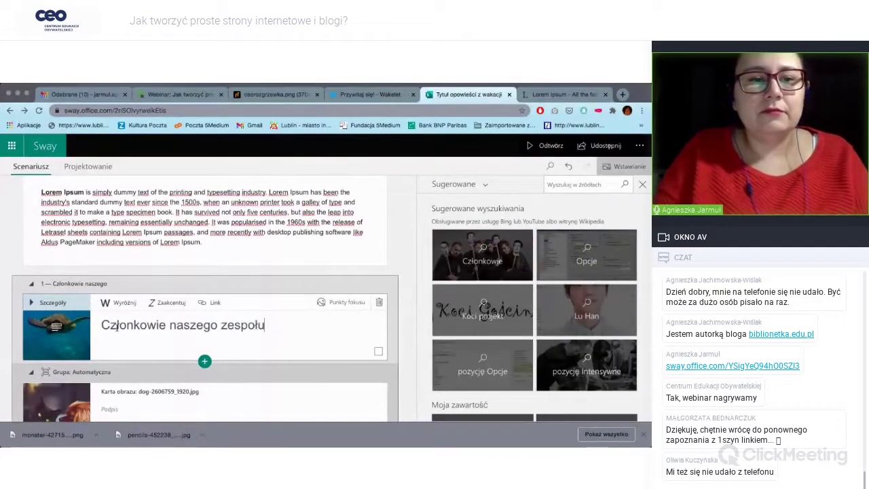
- Upload the white cat image, make it the section heading's background in place of the turtle, and delete the displaced 010.jpg card
scroll(171, 271, up, 1)
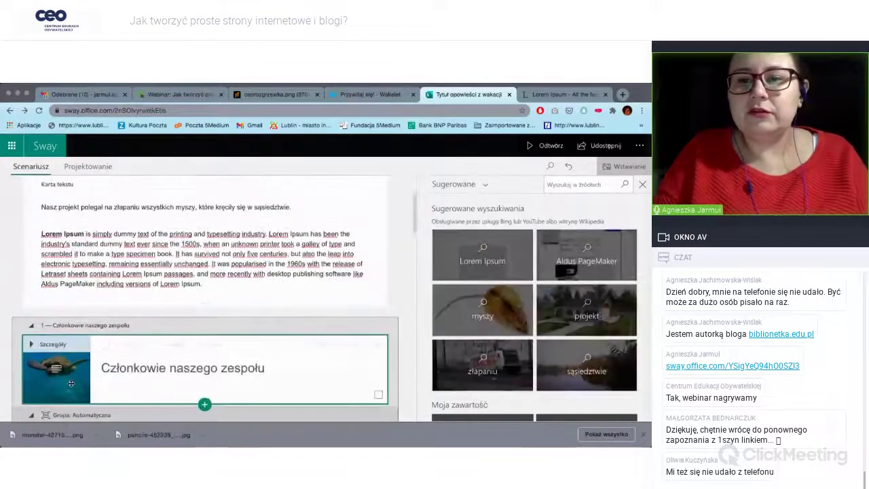
scroll(324, 295, down, 2)
scroll(474, 339, down, 1)
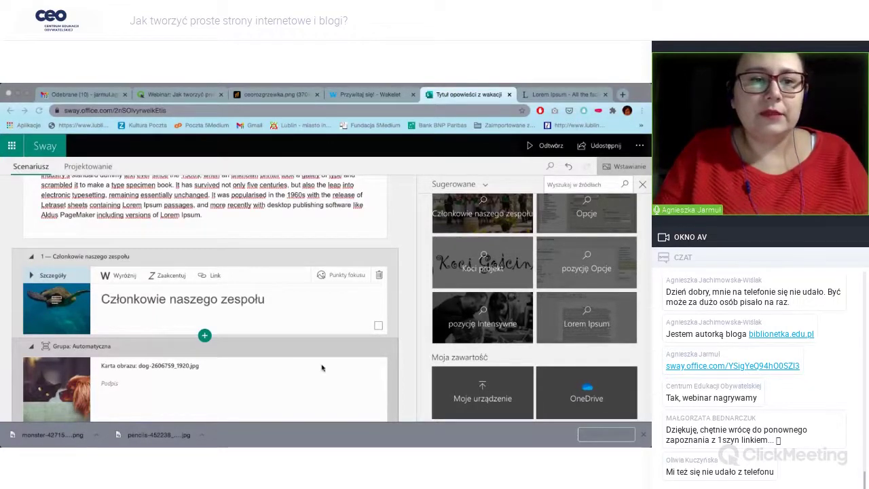
double_click(175, 299)
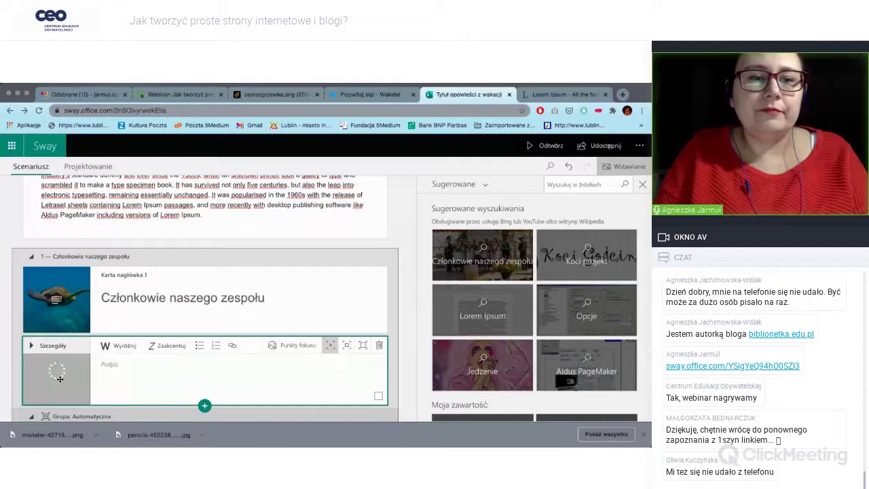
drag(60, 379, 57, 297)
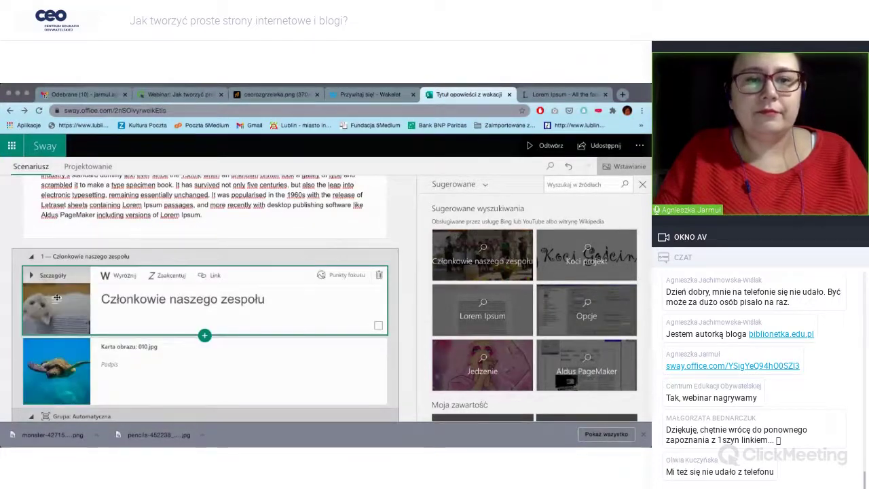
click(135, 368)
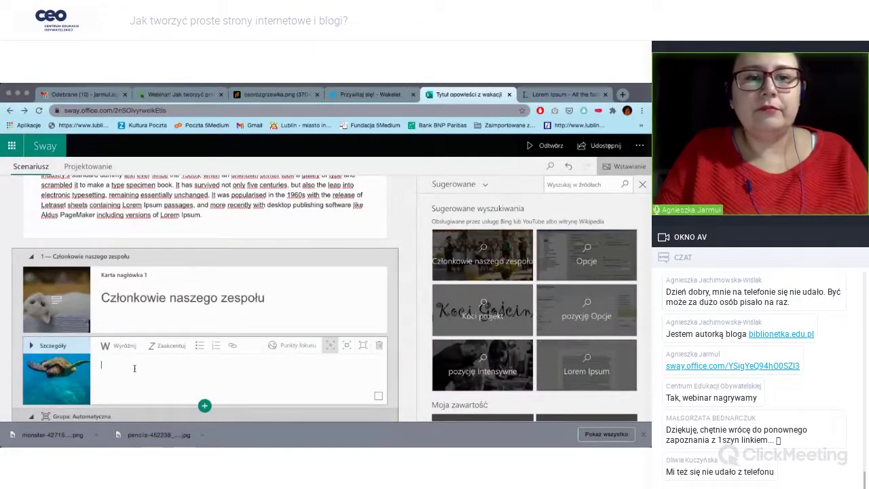
scroll(134, 368, down, 2)
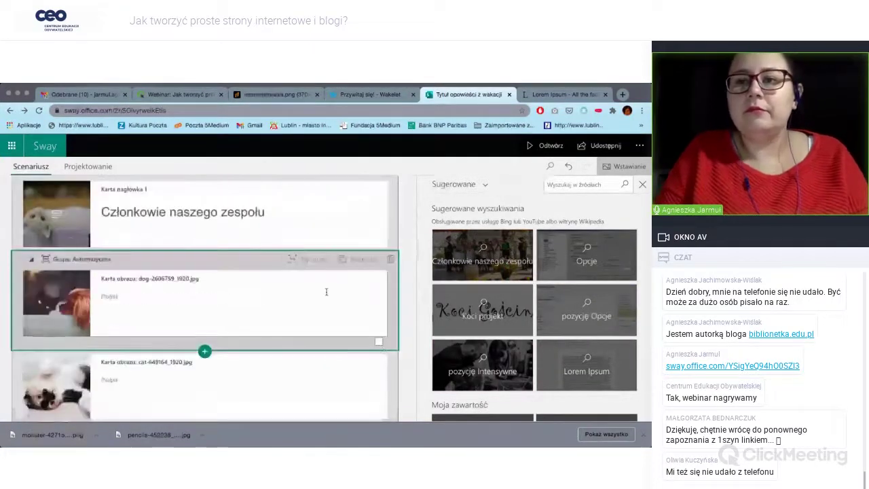
- Preview the Sway, examine the "Członkowie naszego zespołu" heading and its dog and cat images, and return to editing
click(548, 147)
scroll(410, 298, down, 3)
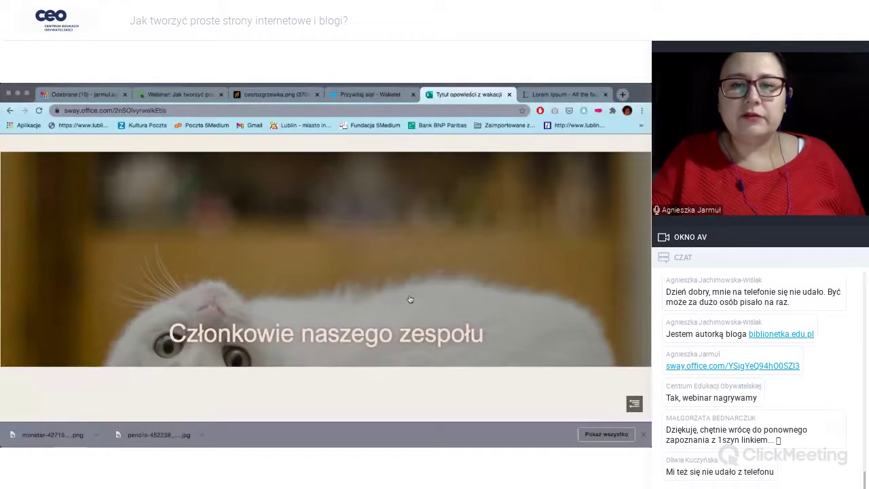
scroll(410, 299, down, 3)
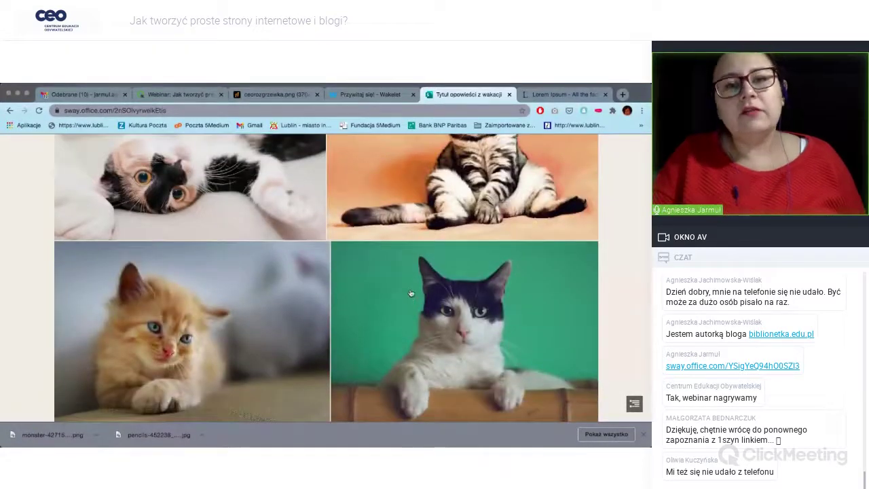
scroll(411, 293, down, 3)
scroll(377, 298, down, 1)
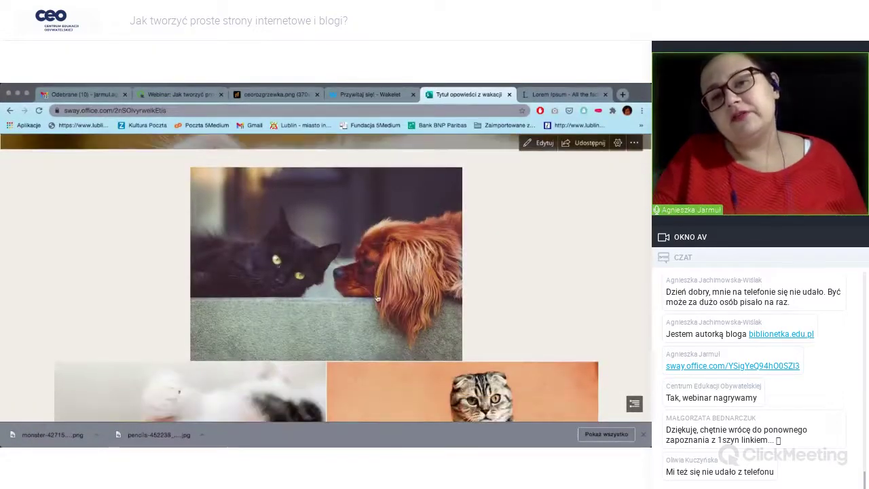
scroll(377, 299, down, 2)
scroll(377, 298, up, 3)
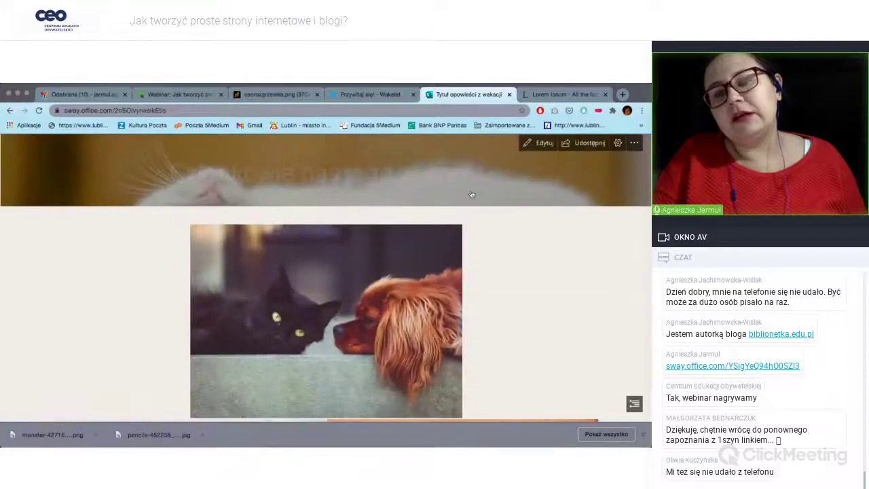
scroll(472, 194, up, 1)
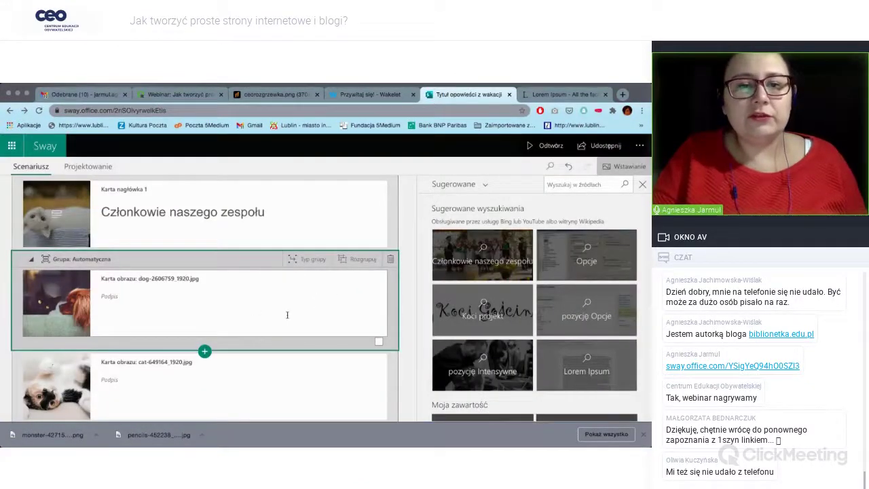
- Insert an empty image card directly below the dog-2606759_1920.jpg card in the automatic group
click(287, 315)
click(204, 339)
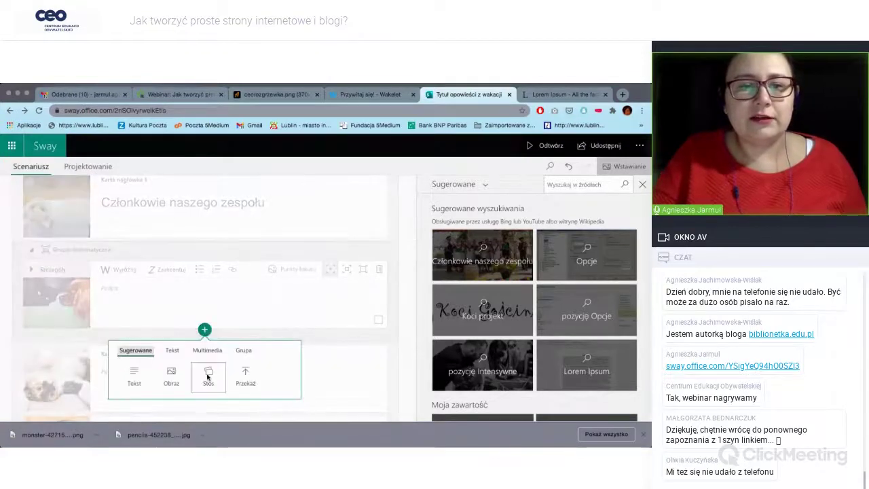
scroll(242, 345, down, 1)
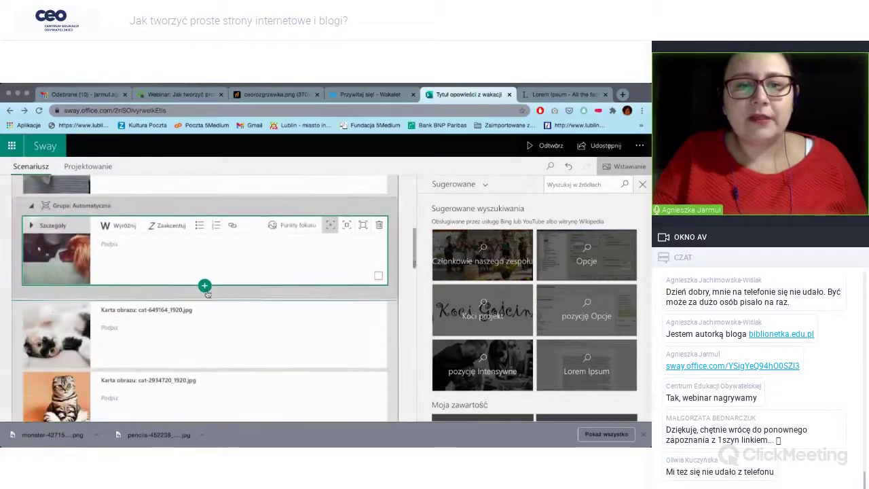
click(205, 286)
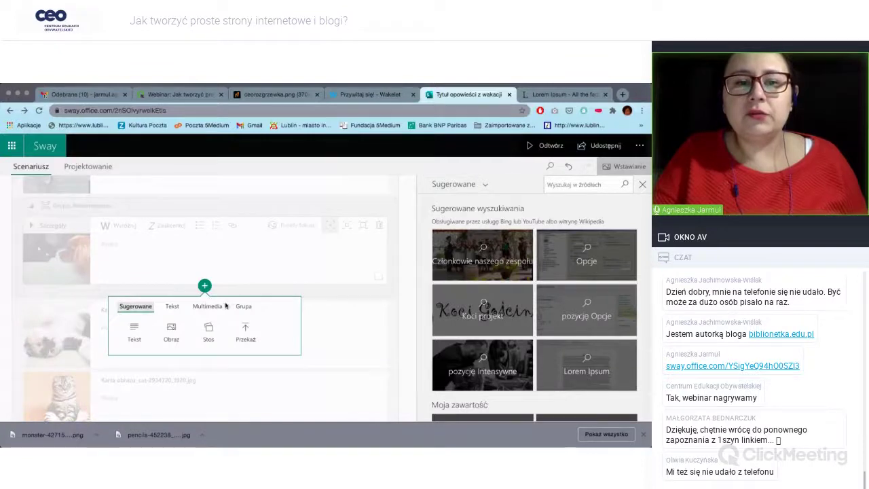
click(172, 333)
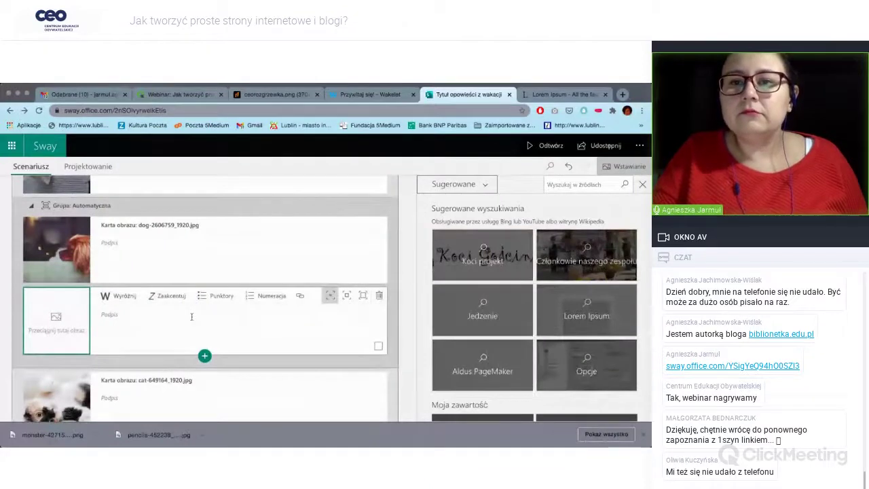
- Browse the Creative Commons image results of the suggested "Opcje" search for the empty image card
click(586, 367)
click(446, 203)
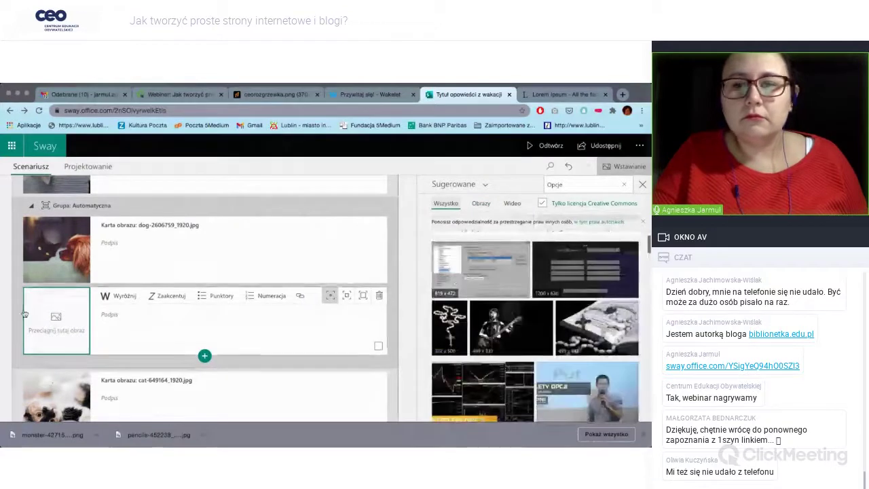
click(481, 203)
scroll(524, 345, down, 3)
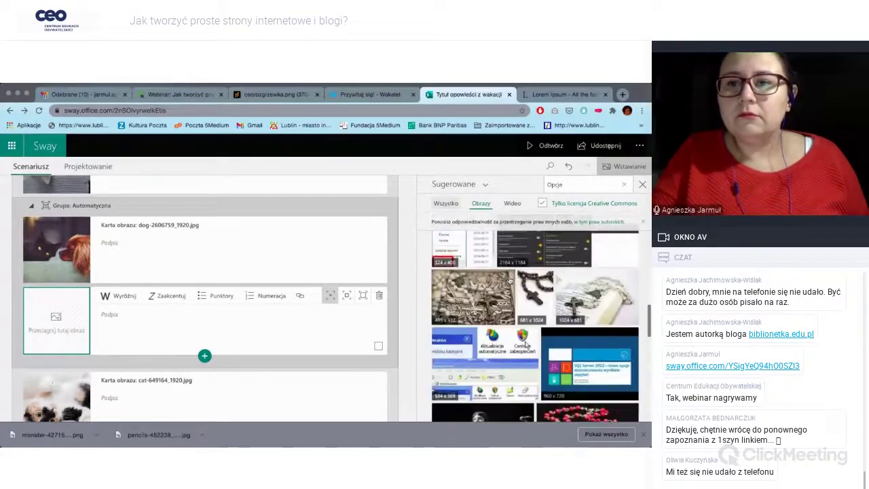
click(621, 165)
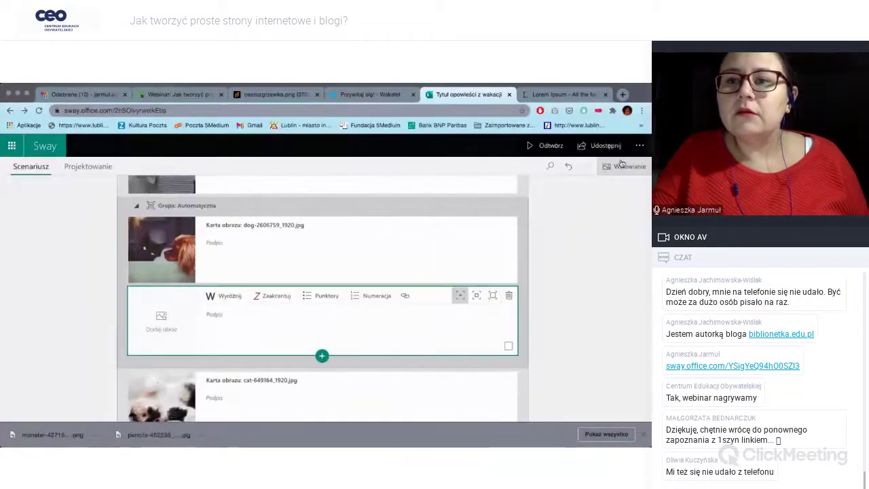
click(622, 165)
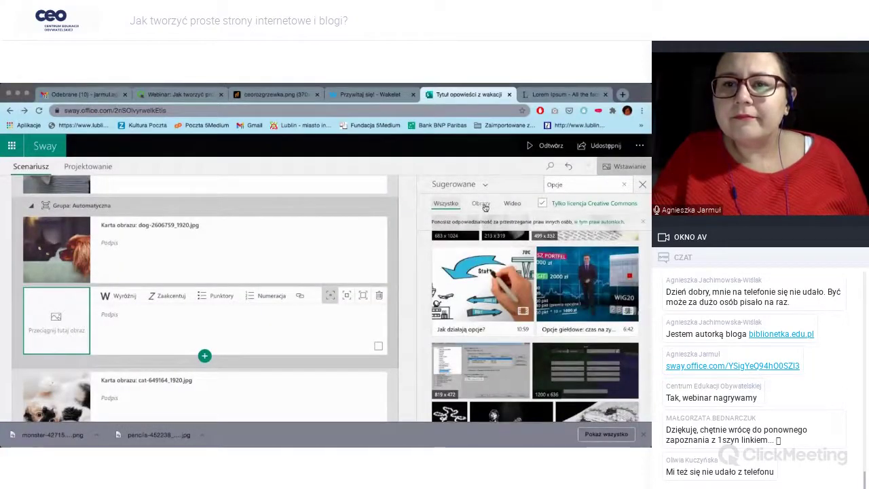
click(482, 203)
- Check the available image sources and upload an image file from the computer into the empty image card
click(454, 184)
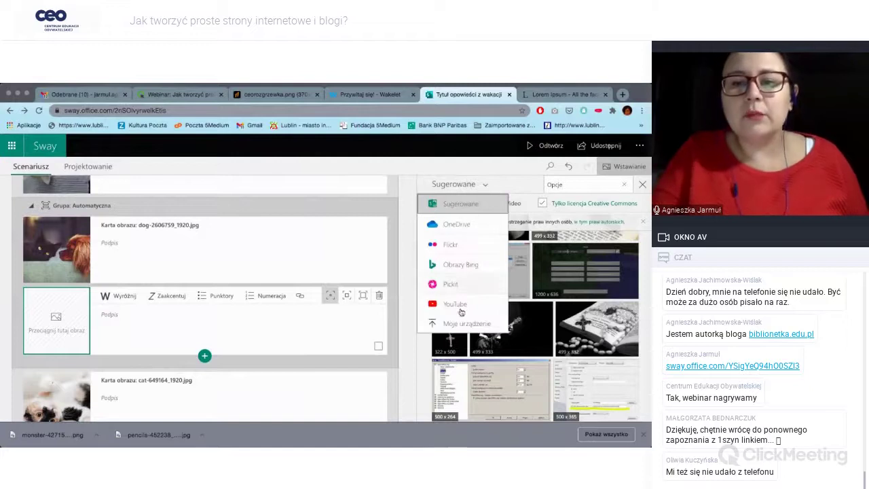
click(461, 204)
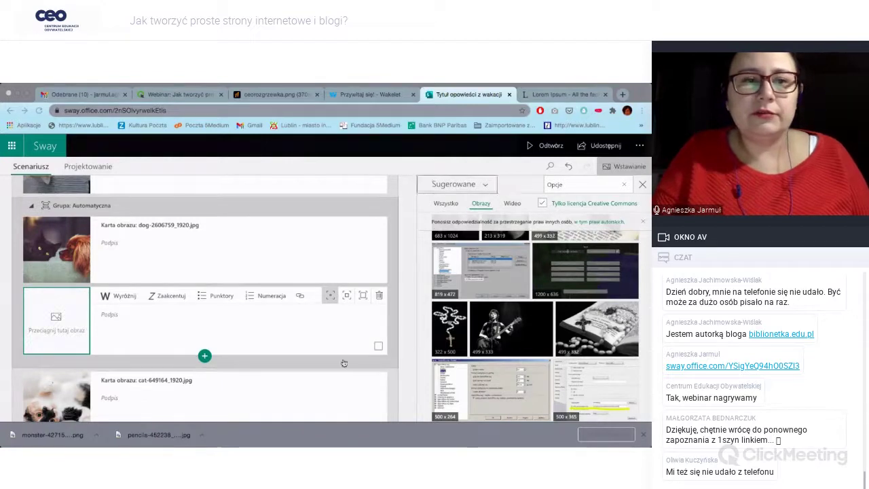
drag(344, 363, 224, 337)
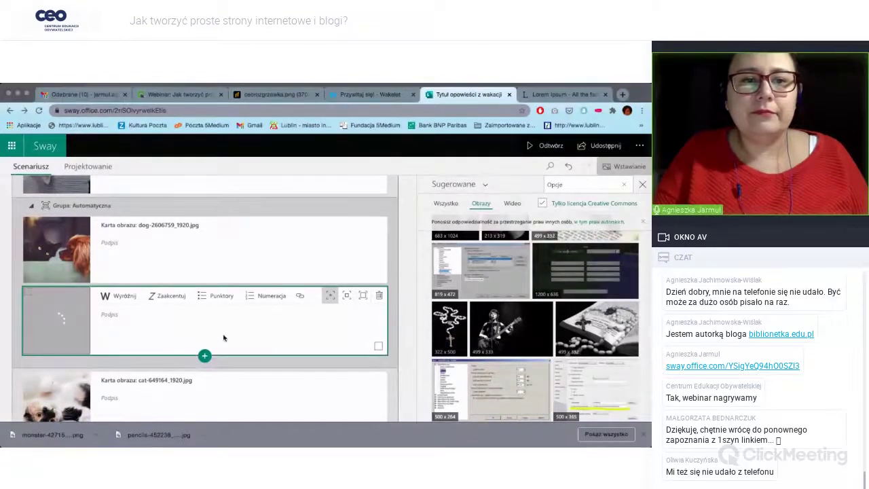
- Delete the instruction text card about full-width images directly below the manja-vitolic cat image card
scroll(224, 337, up, 5)
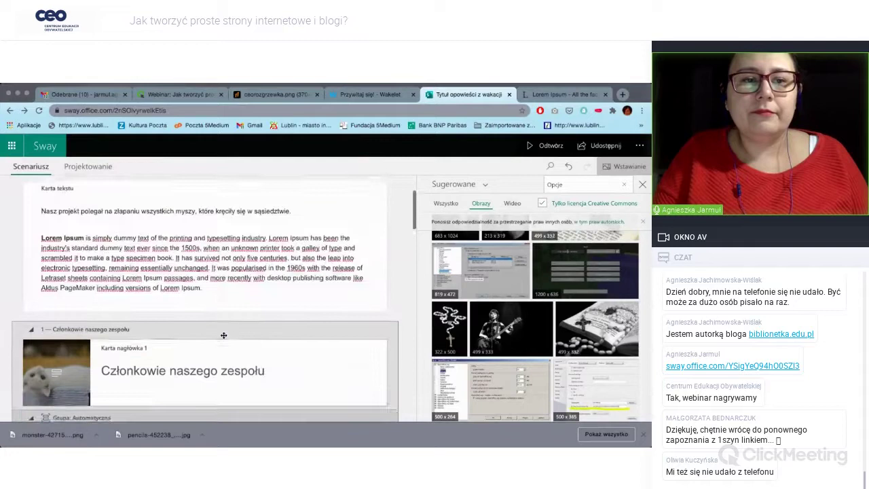
scroll(224, 335, down, 4)
scroll(224, 335, down, 2)
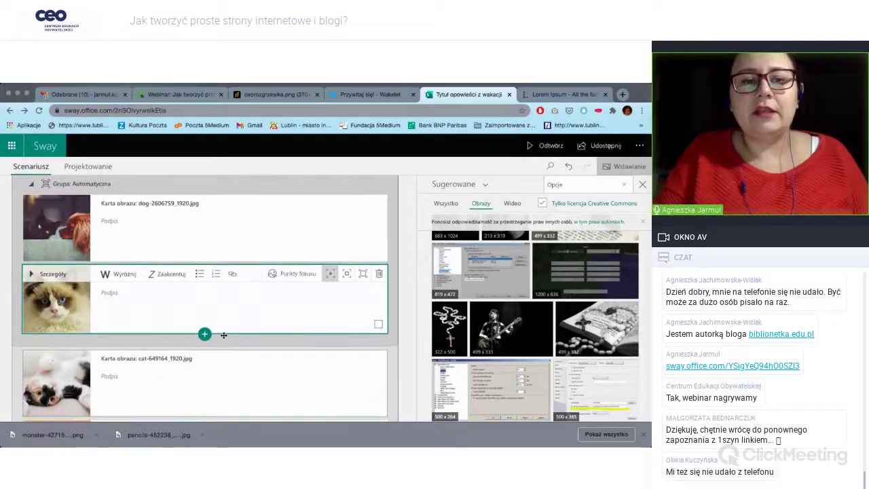
scroll(223, 334, down, 4)
scroll(223, 334, down, 4)
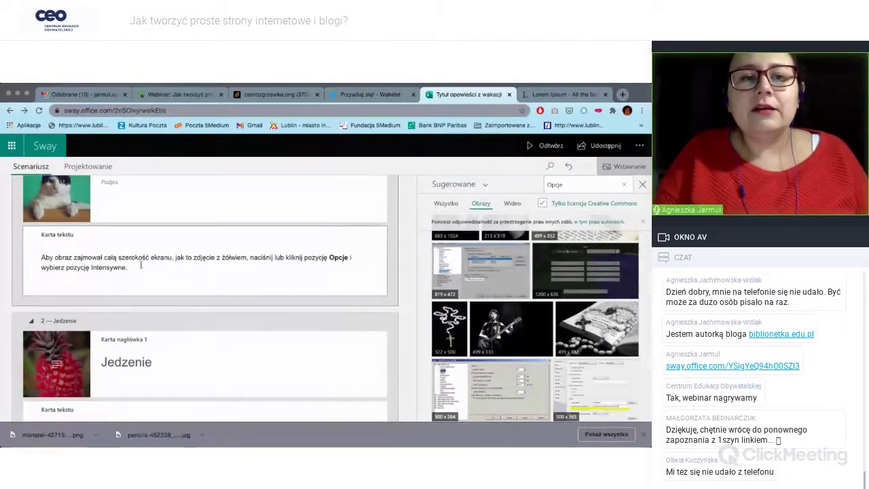
scroll(133, 267, up, 1)
scroll(133, 268, down, 5)
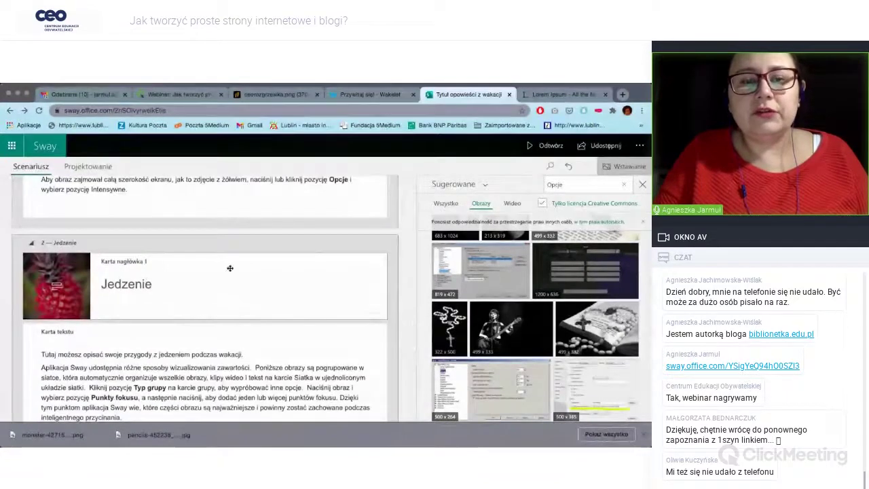
scroll(230, 268, up, 2)
click(188, 302)
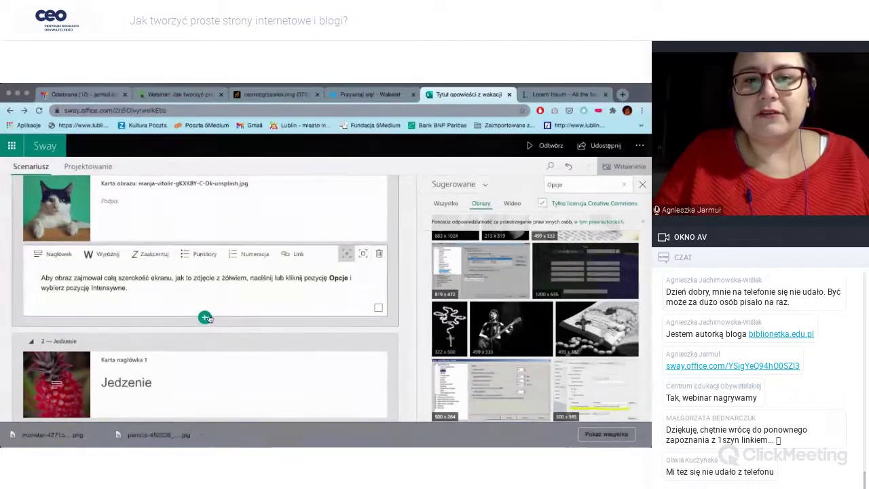
click(381, 254)
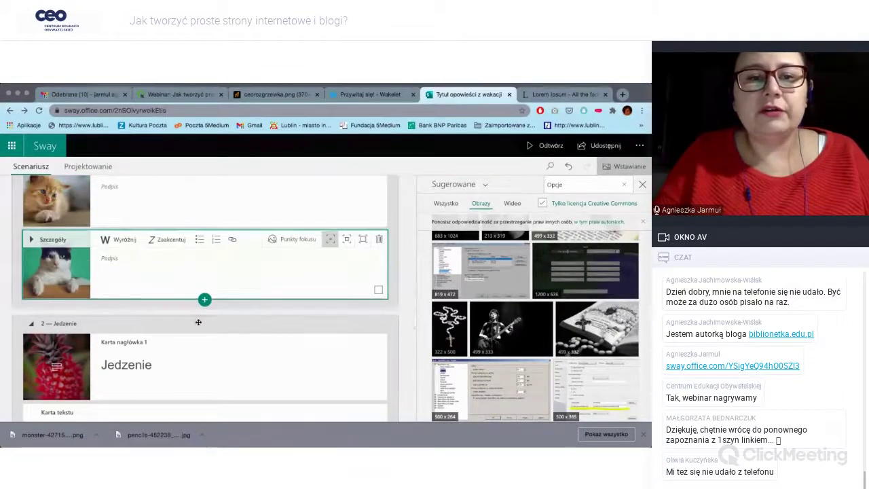
scroll(199, 346, down, 1)
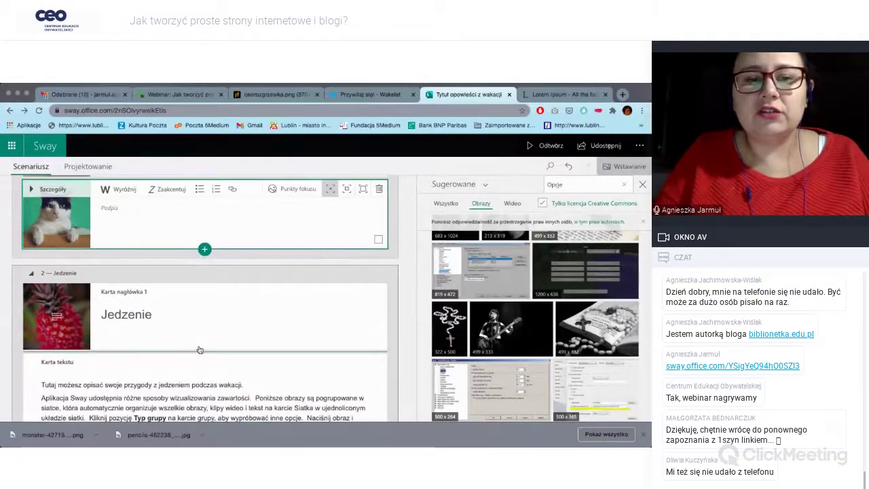
scroll(200, 350, down, 10)
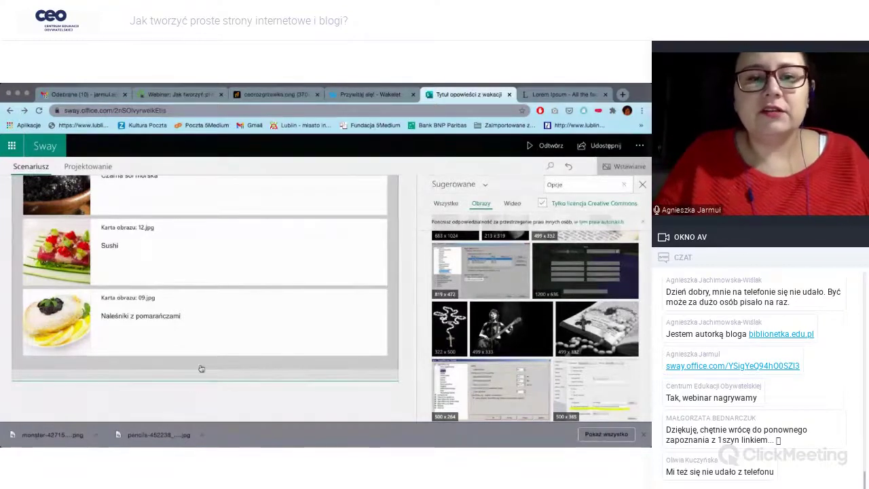
scroll(204, 340, up, 4)
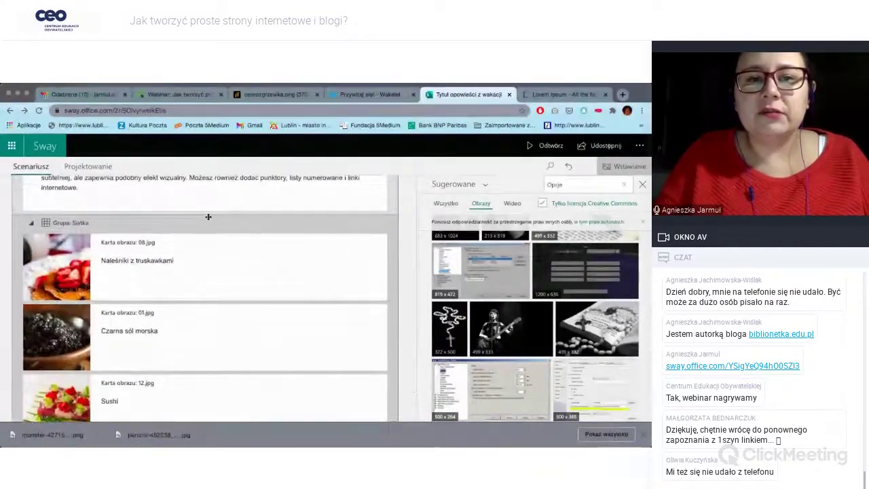
click(207, 215)
click(207, 214)
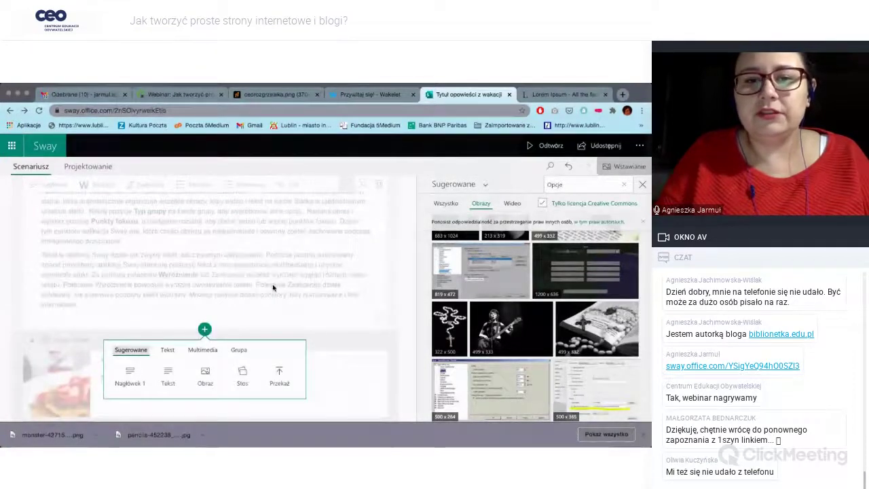
click(343, 350)
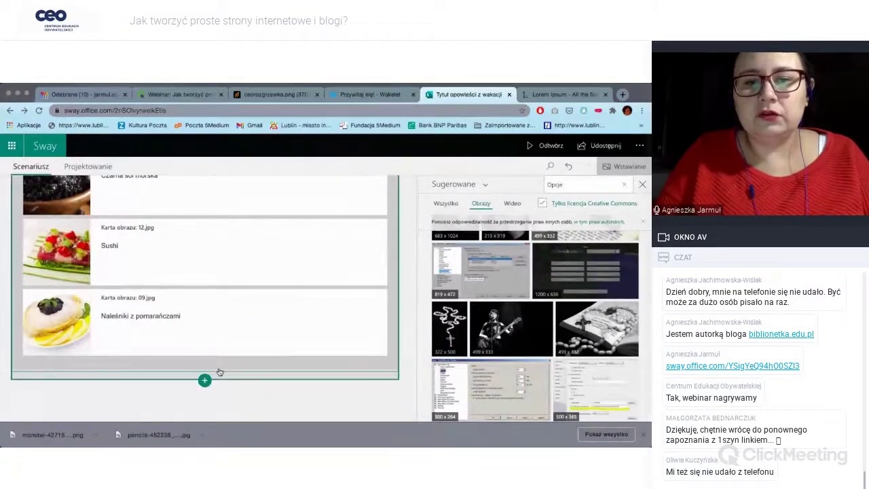
- Review the text, multimedia and group card types that can be inserted after the food image grid
click(219, 372)
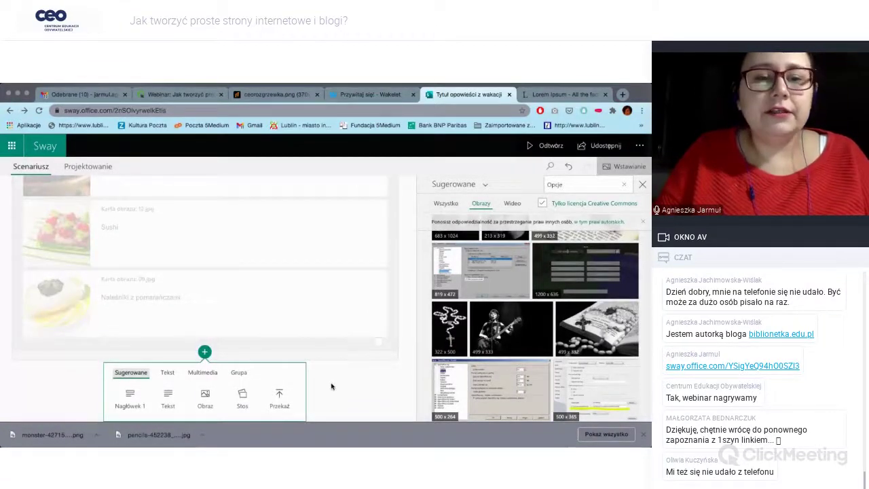
click(168, 373)
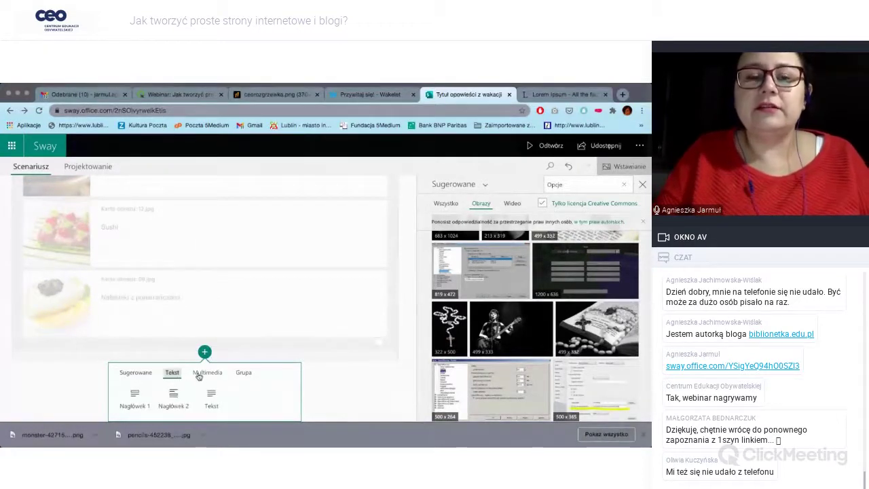
click(200, 374)
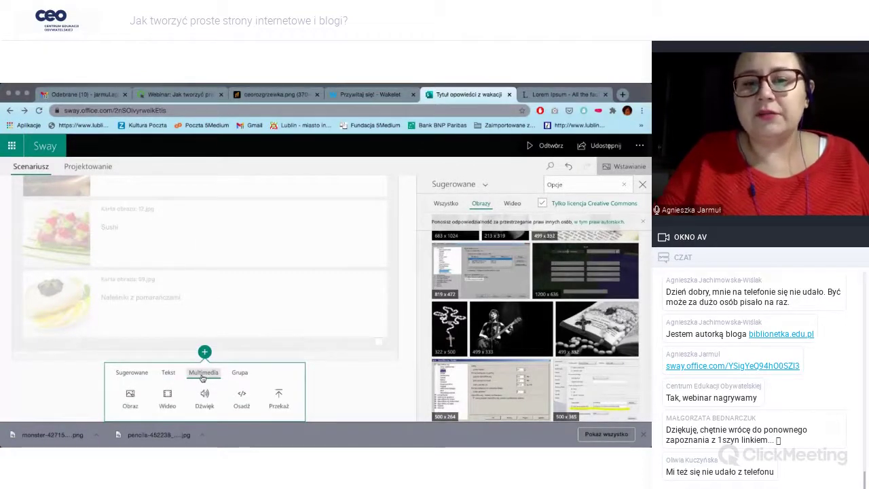
click(238, 374)
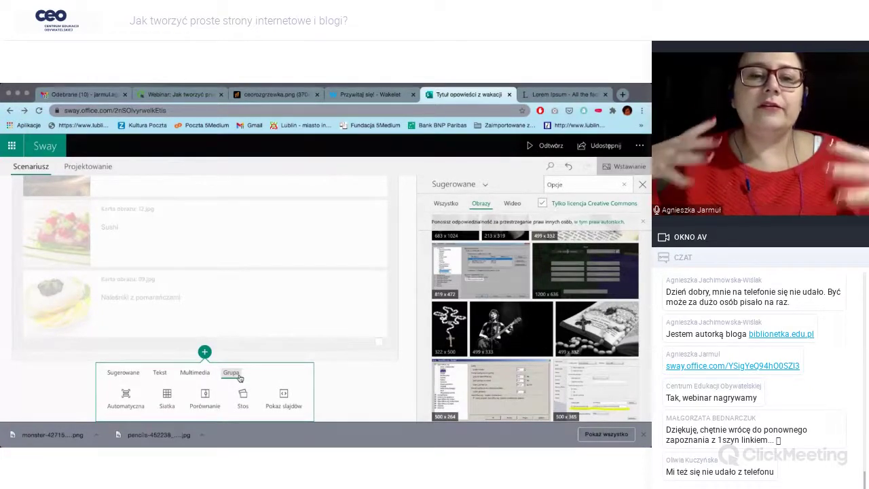
- Insert a "Nagłówek 2" heading card after the food image grid reading "Na koniec projektu wypiliśmy kilka szklanek mleka!"
click(155, 373)
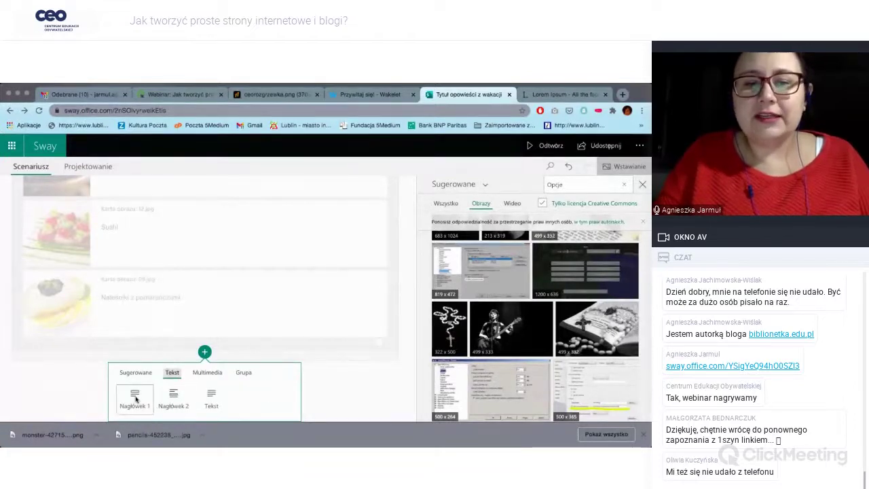
click(179, 394)
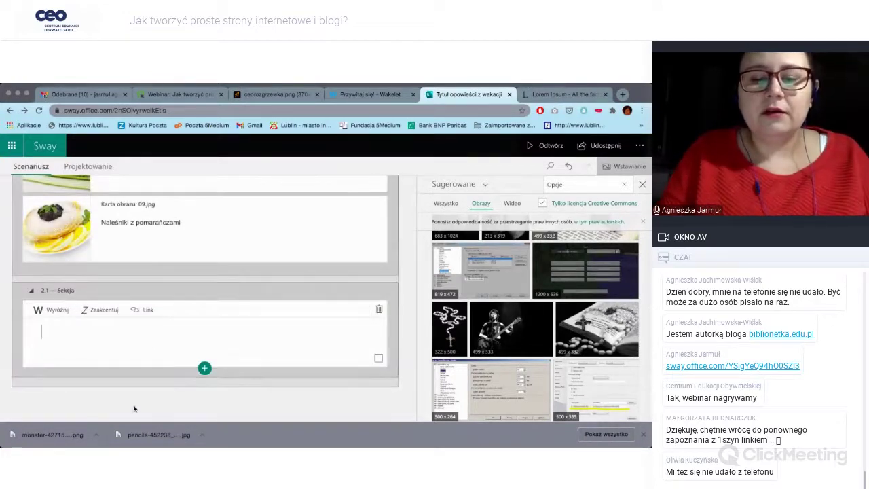
text(Na koniec projektu )
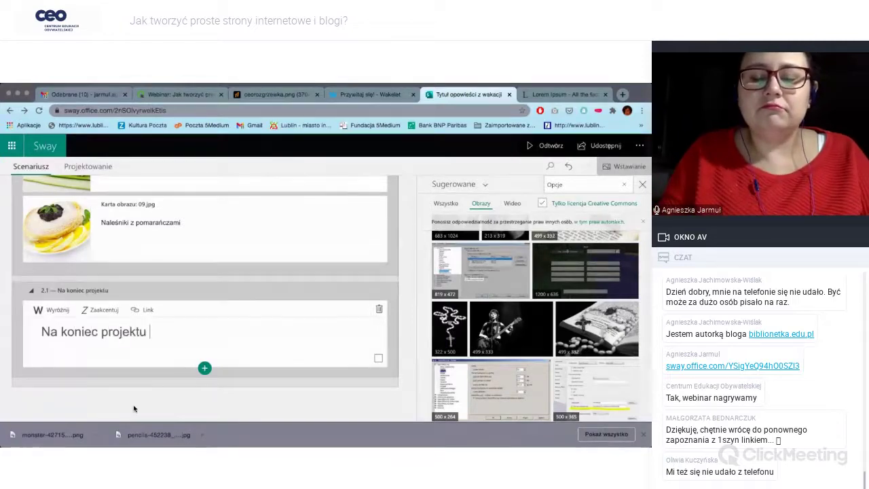
text(wypiliśmy kilka szk)
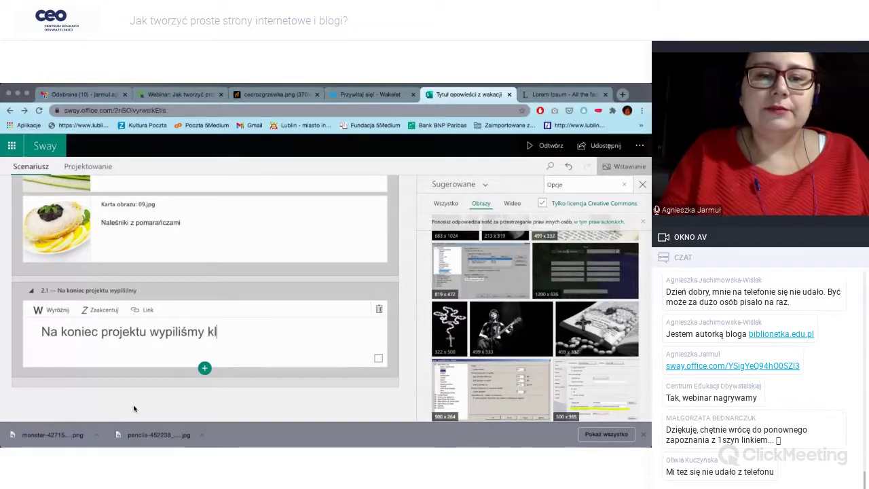
text(lanek mle)
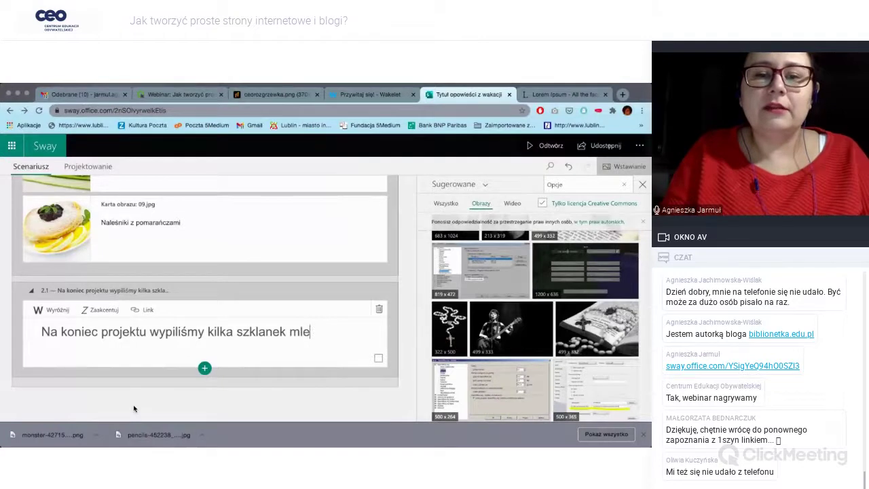
text(ka!)
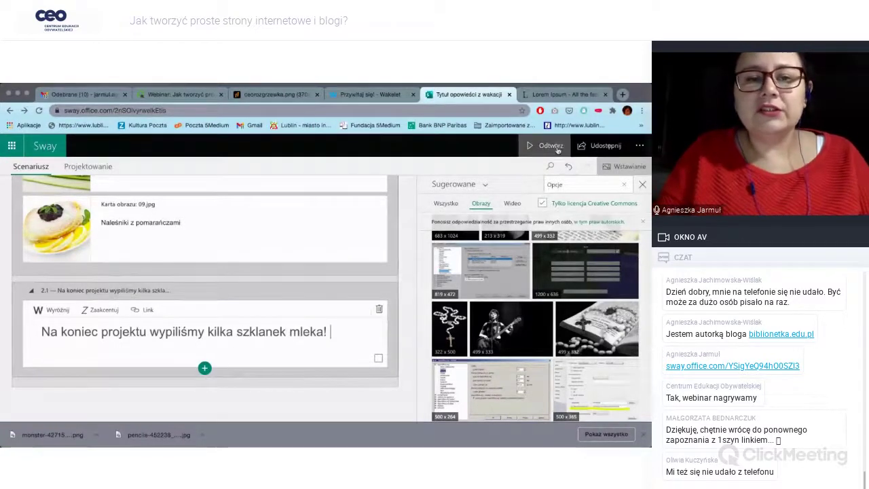
- Preview the Sway and examine the new closing heading, the food grid and the cat images
click(556, 146)
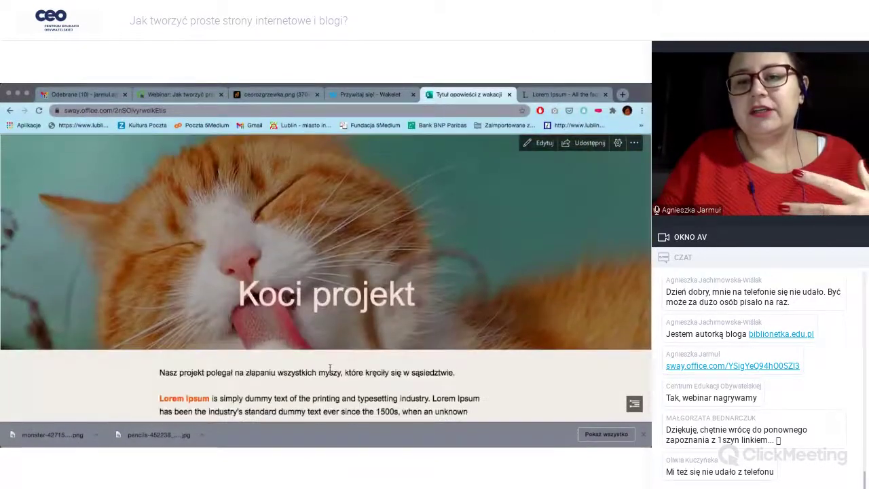
scroll(331, 367, down, 3)
scroll(331, 367, up, 5)
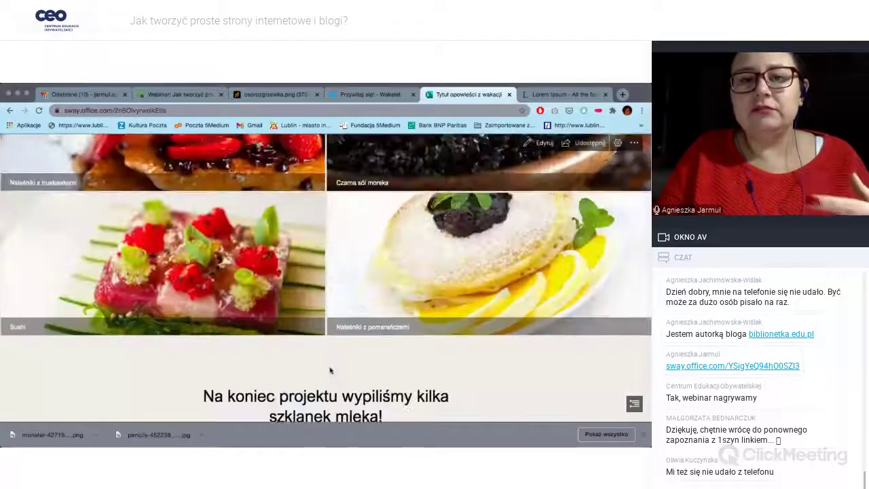
scroll(330, 371, up, 3)
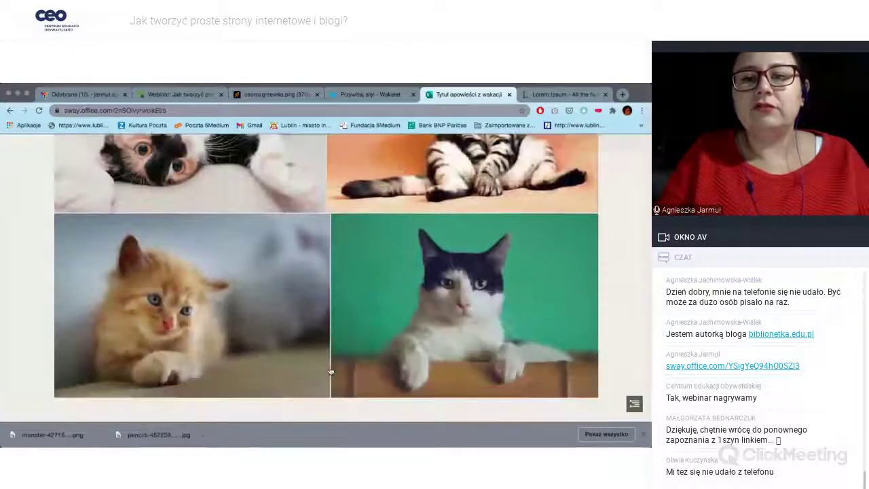
scroll(331, 371, up, 5)
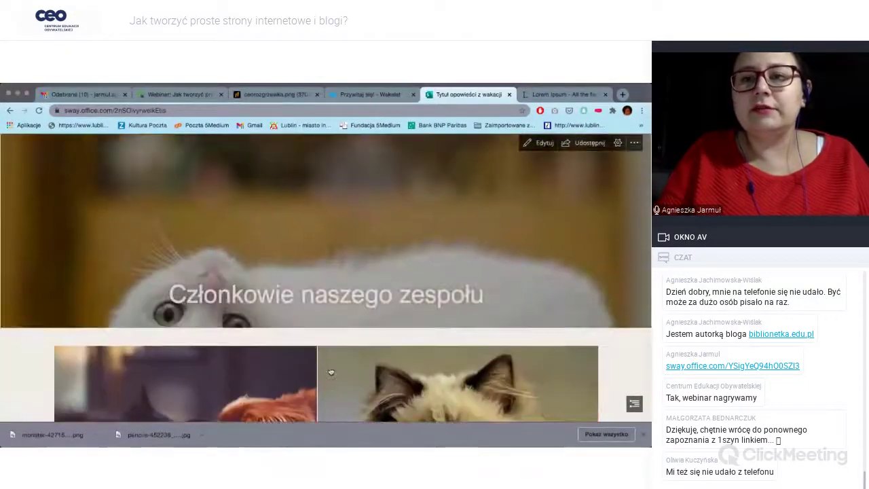
scroll(331, 372, up, 3)
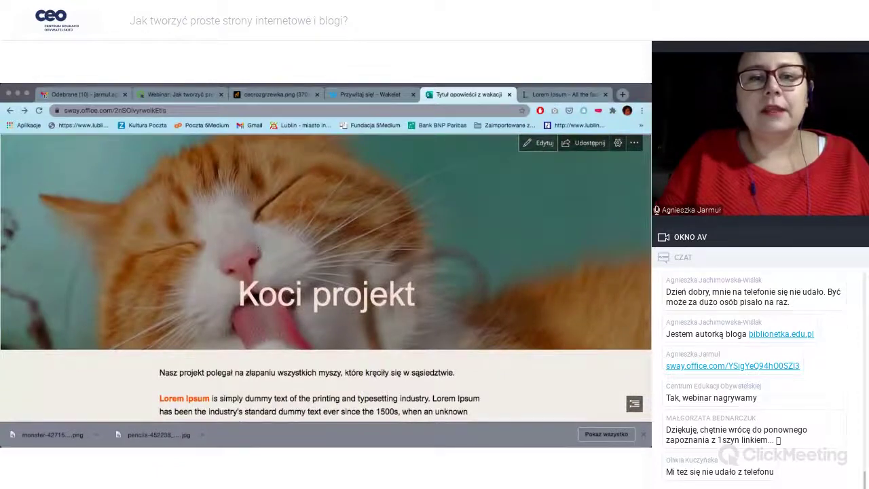
- Return to editing and add a text card below the closing heading reading "Na koniec było mleko!"
click(543, 143)
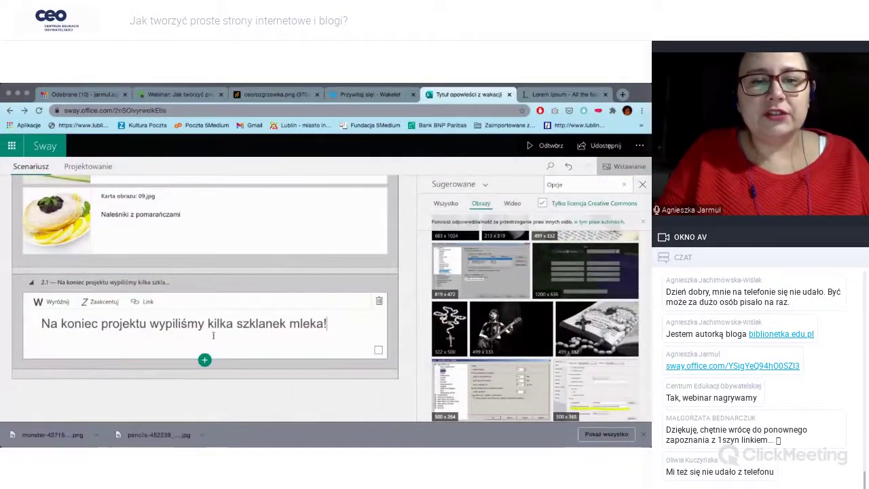
click(205, 381)
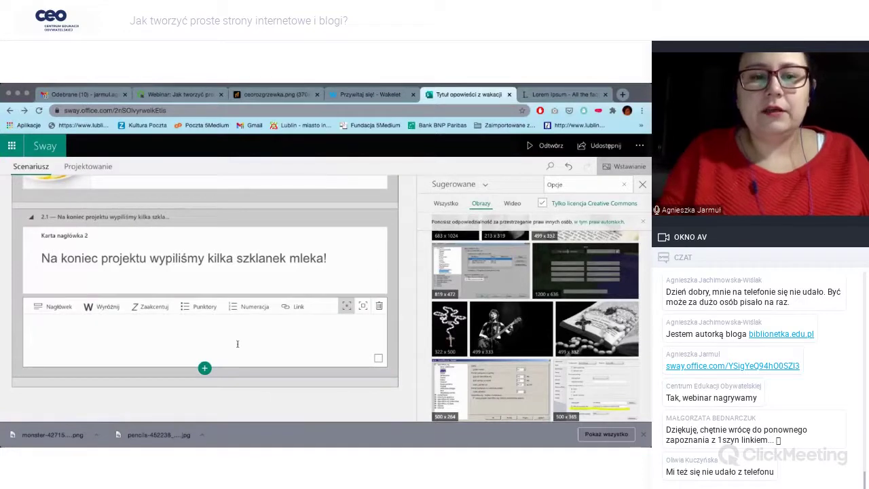
text(Na koniec)
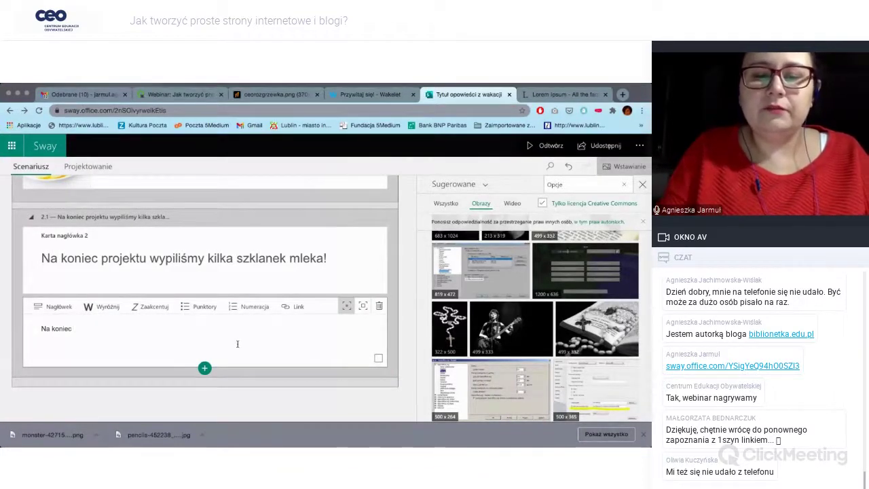
- Preview the Sway, examine the closing heading with its text and the "Jedzenie" section, and return to editing
click(545, 146)
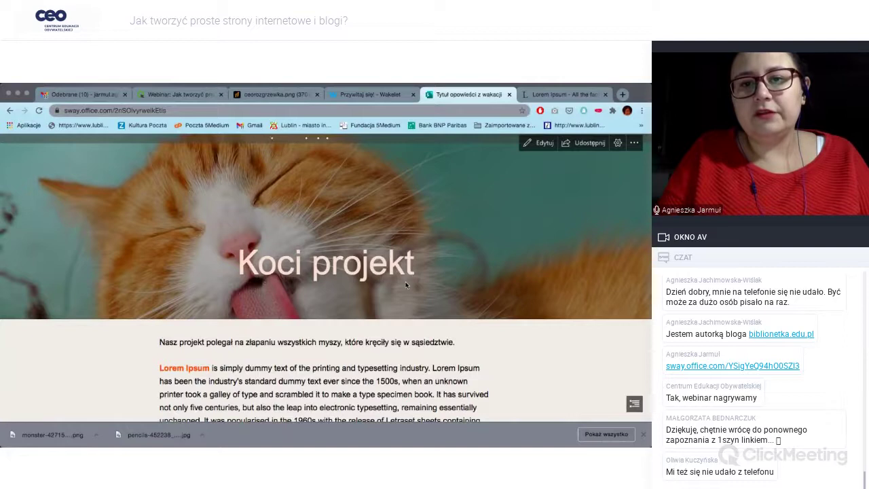
scroll(357, 325, down, 10)
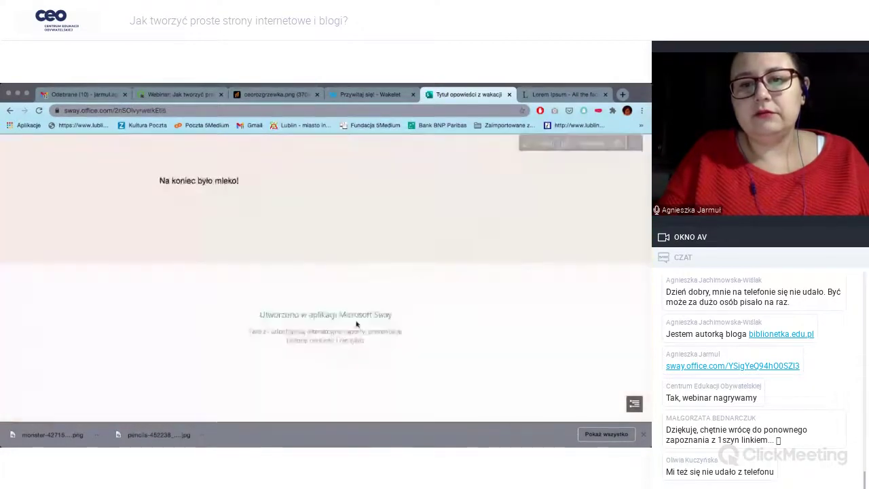
scroll(356, 325, up, 3)
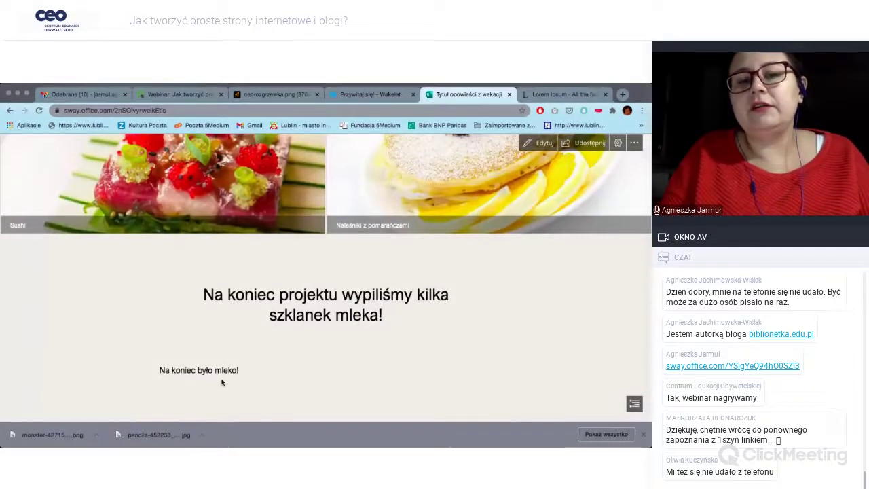
scroll(376, 275, up, 5)
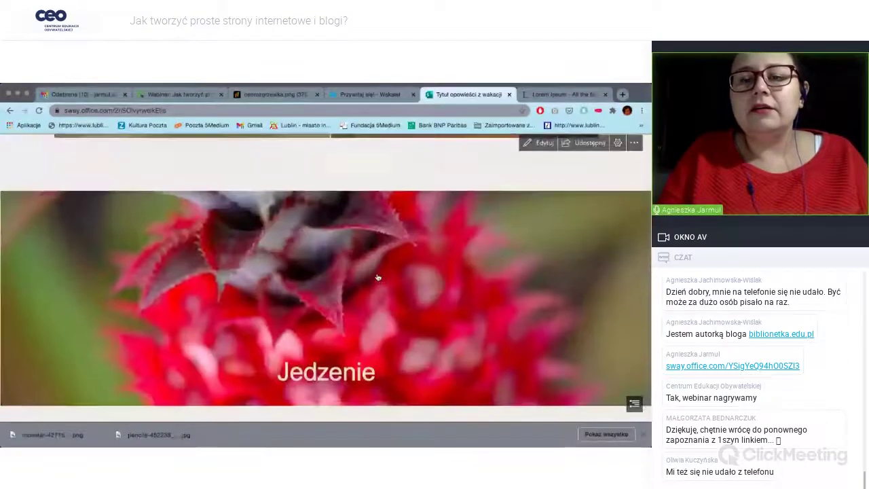
scroll(378, 277, down, 4)
key(Home)
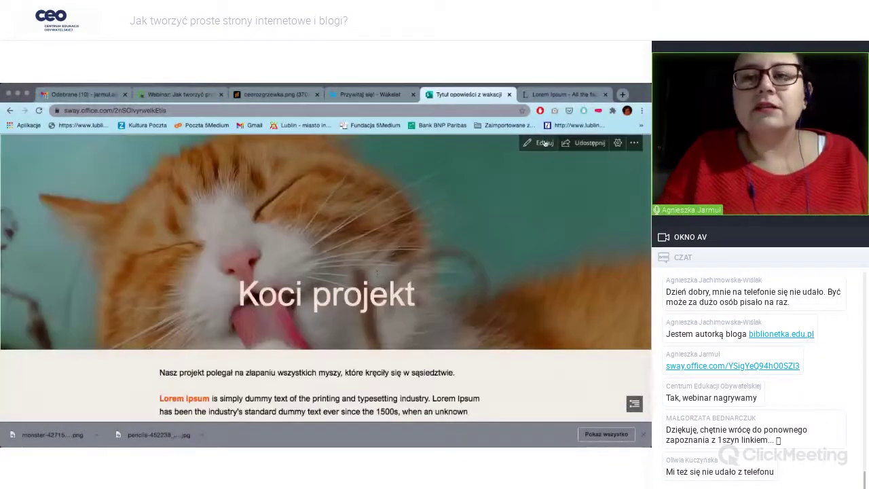
key(Escape)
scroll(153, 303, up, 4)
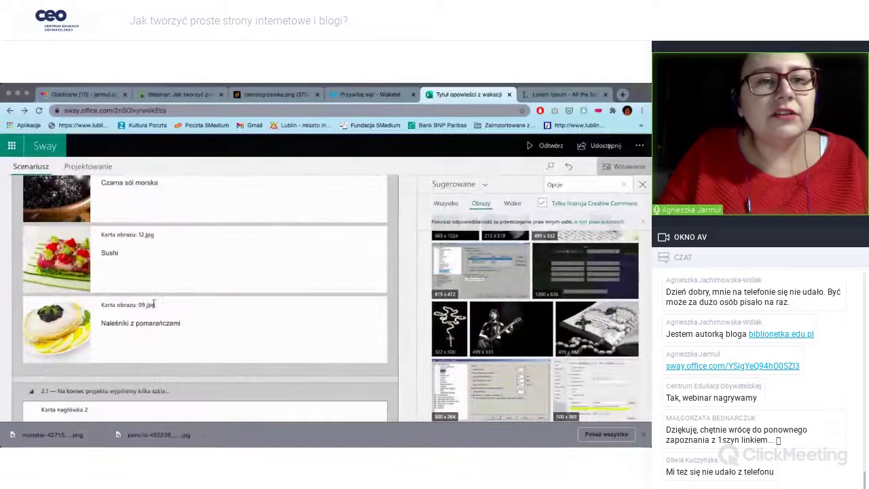
- Caption the cat image on the green background "Leon" and the ginger kitten image "Błyskotek"
scroll(113, 309, up, 5)
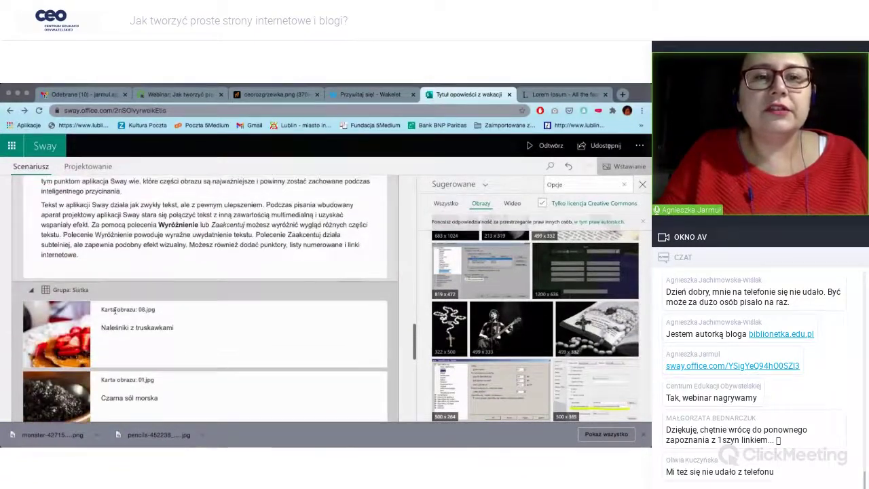
scroll(115, 310, up, 4)
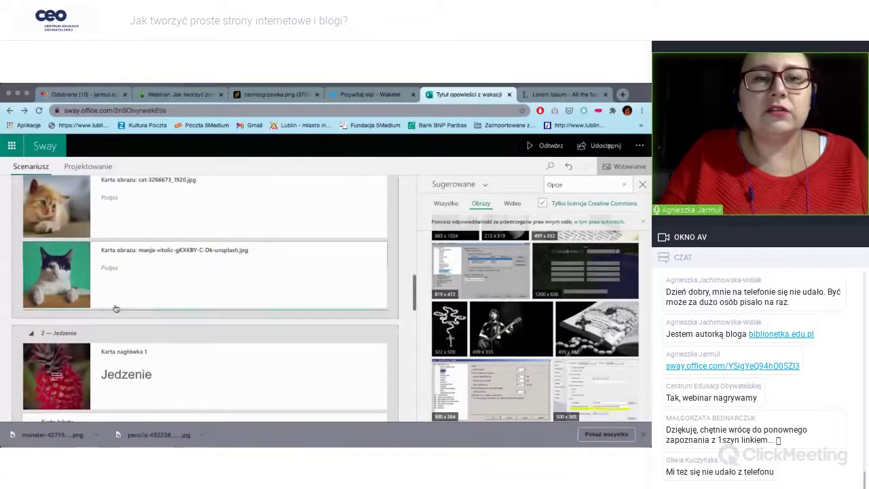
click(112, 270)
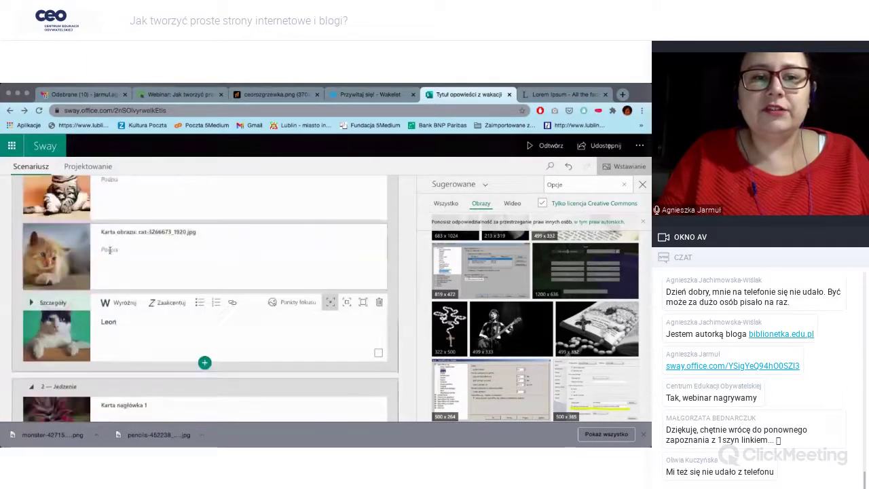
click(205, 256)
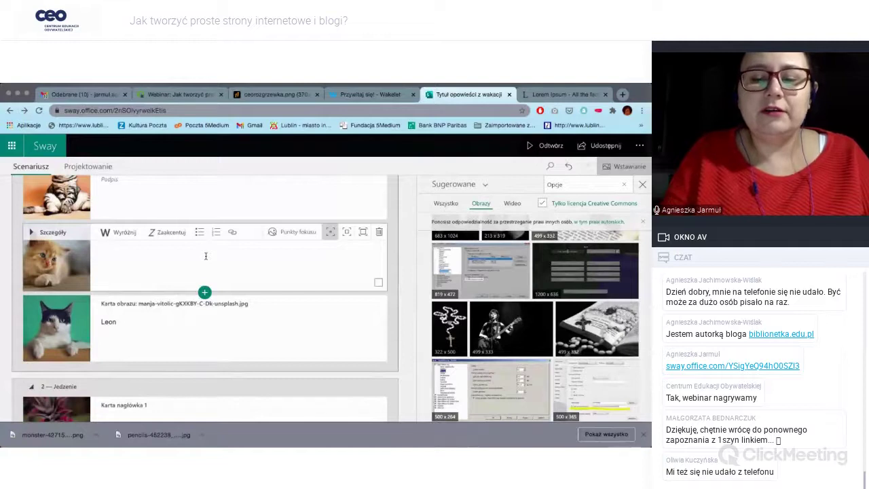
text(Błyskotek)
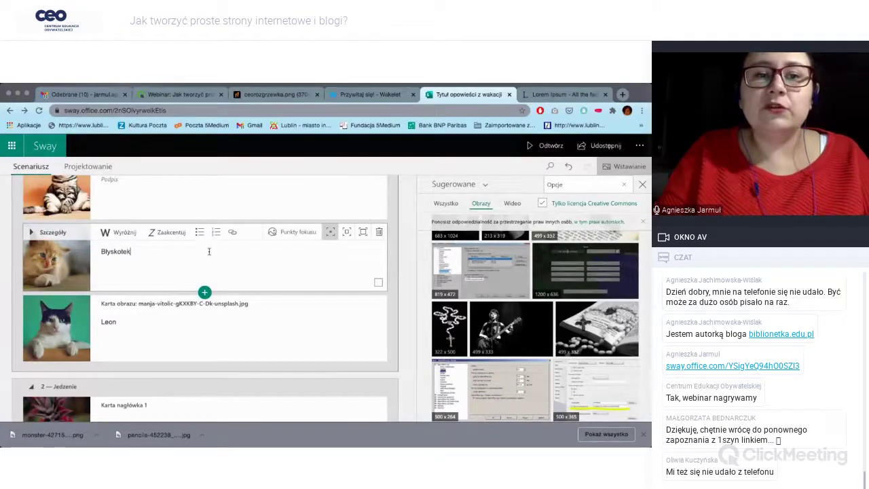
- Caption the striped sitting cat image "Ludwik" and the image of the cat lying on its back "Pimpuś"
scroll(209, 251, up, 2)
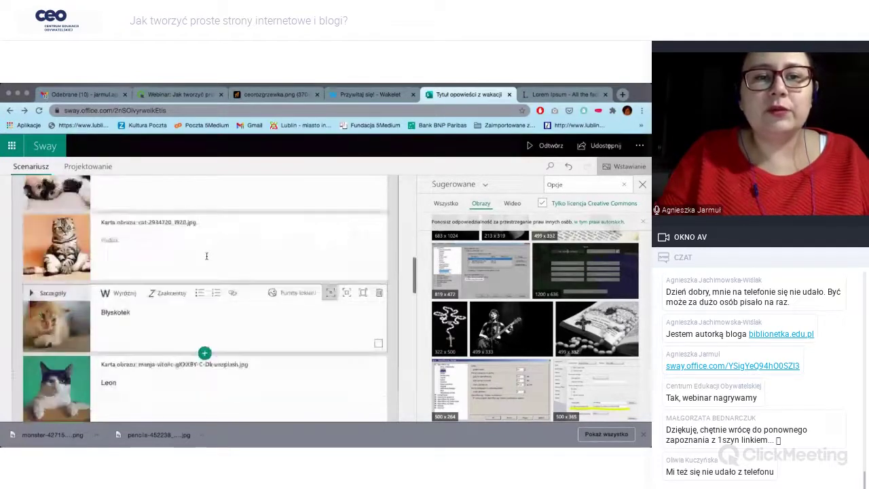
click(198, 244)
scroll(226, 258, up, 1)
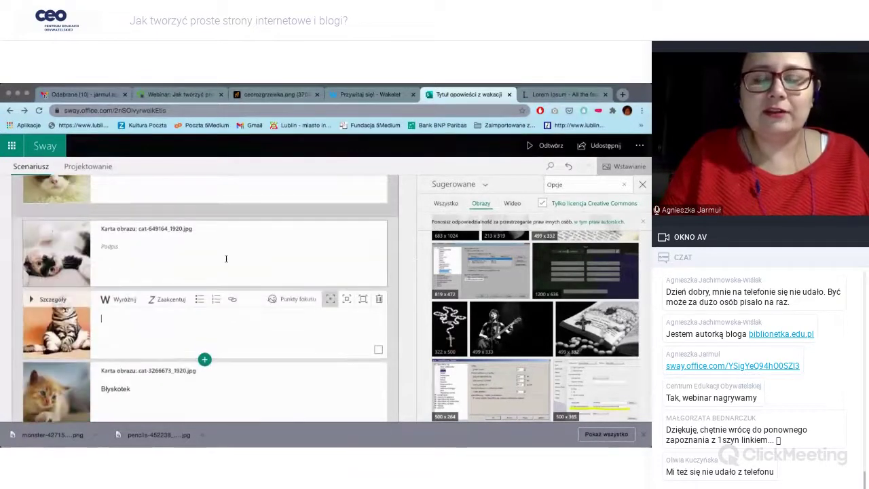
text(Ludwik)
click(110, 252)
scroll(165, 253, up, 1)
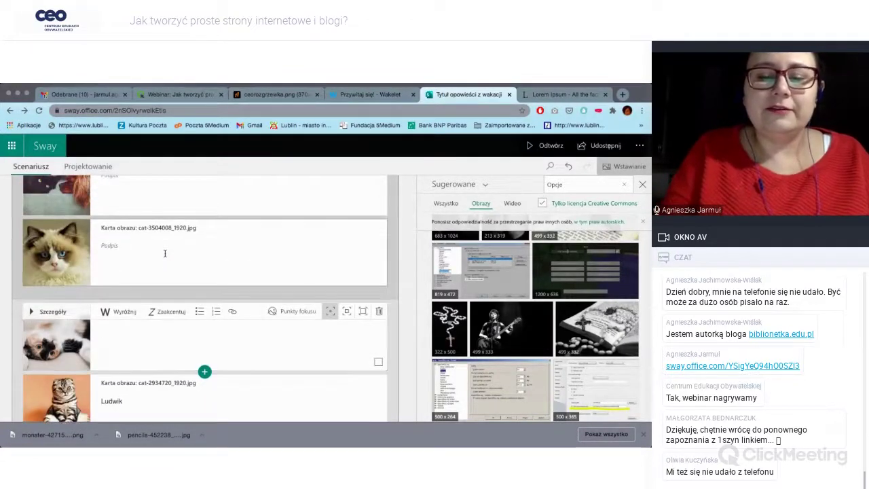
text(Pimpuś)
- Caption the blue-eyed cat image "Paskundnik" and the image of the black cat with the dog "Puszek"
click(165, 253)
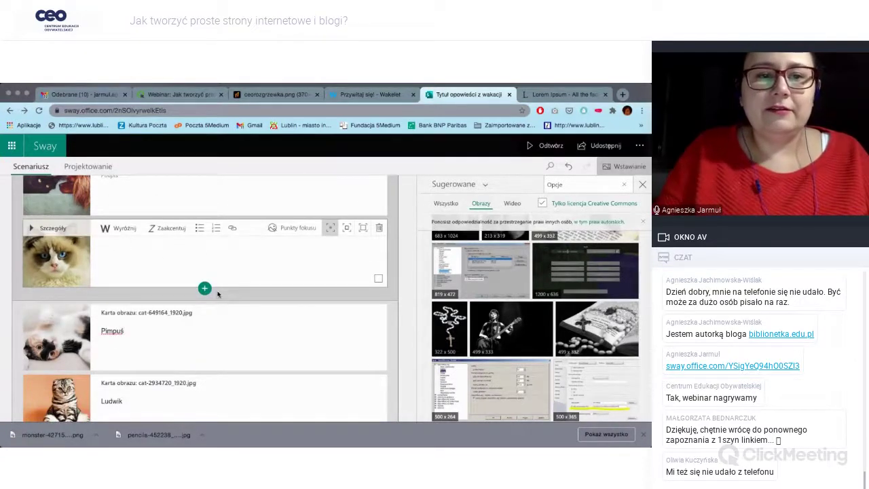
scroll(218, 294, up, 1)
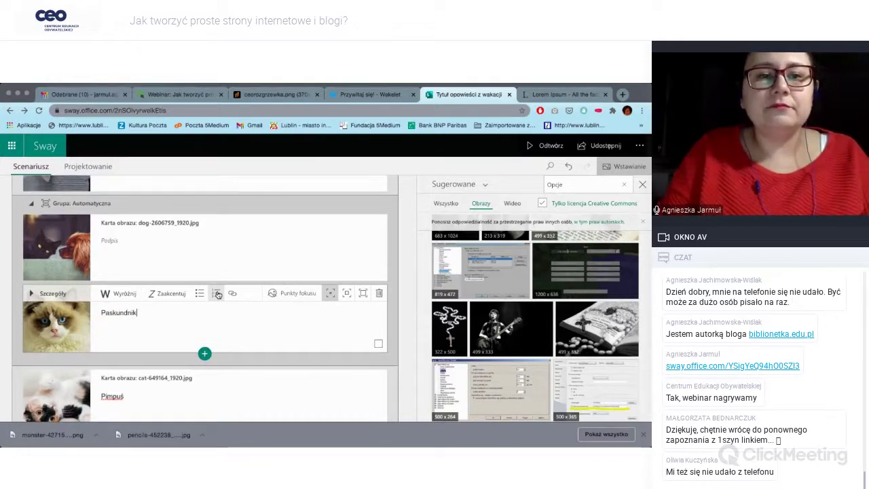
click(114, 240)
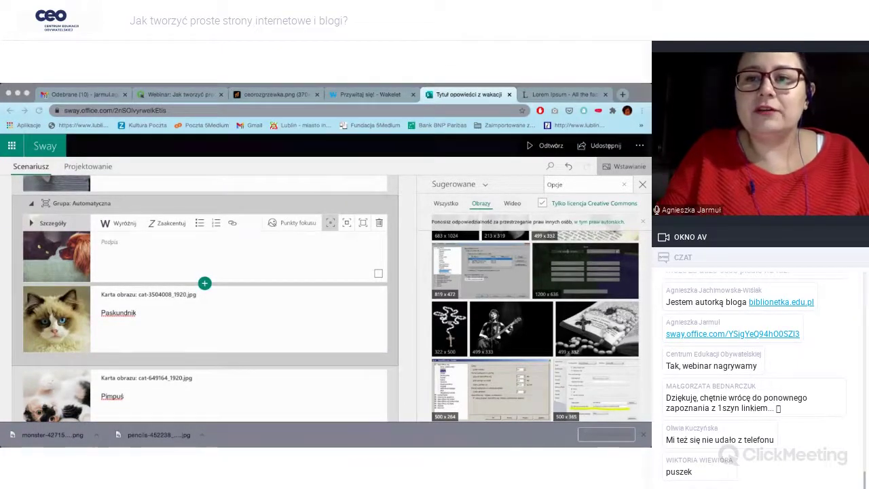
click(484, 91)
click(159, 234)
text(Puszek)
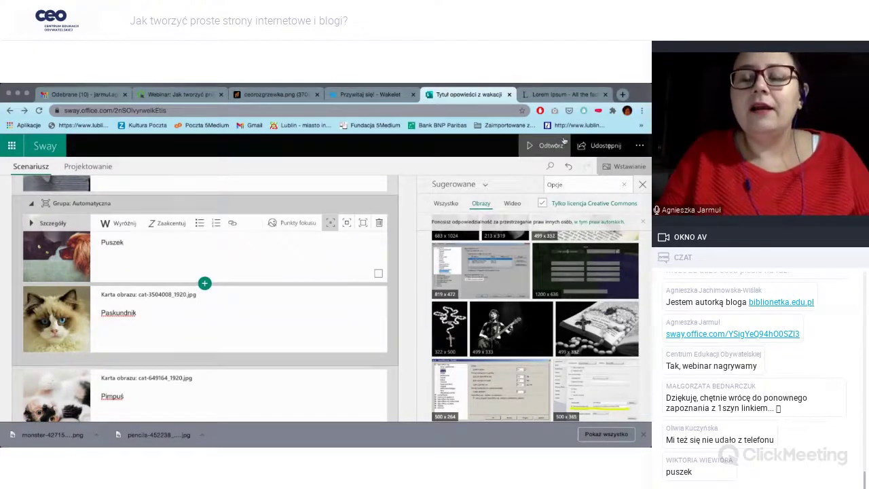
- Preview the Sway, examine the captions under the six cat images, and return to editing
click(547, 146)
scroll(419, 296, down, 5)
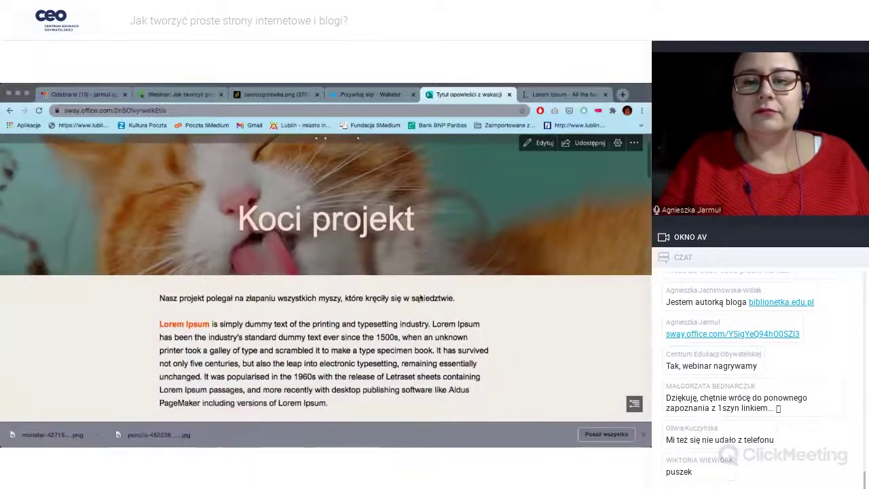
scroll(420, 296, down, 3)
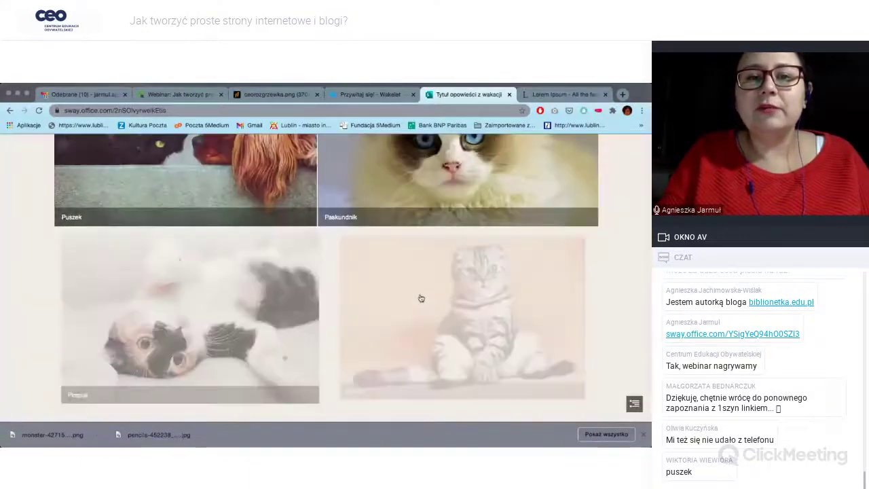
scroll(297, 311, down, 3)
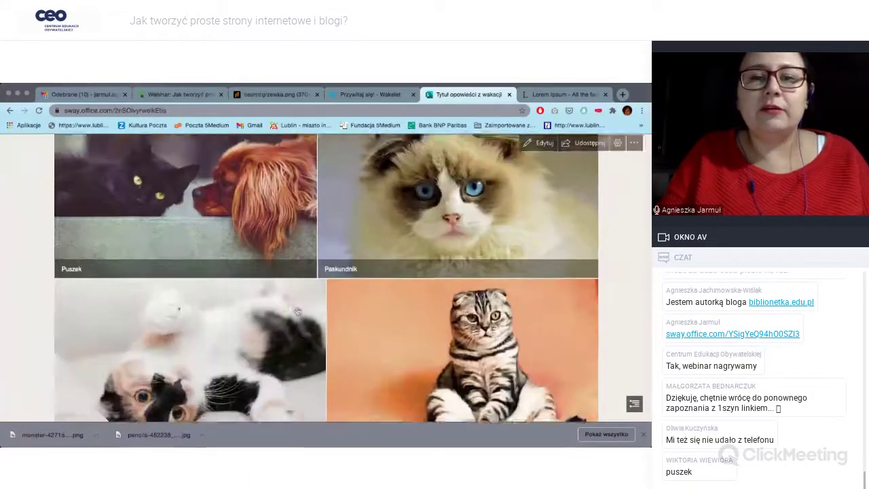
scroll(296, 311, down, 3)
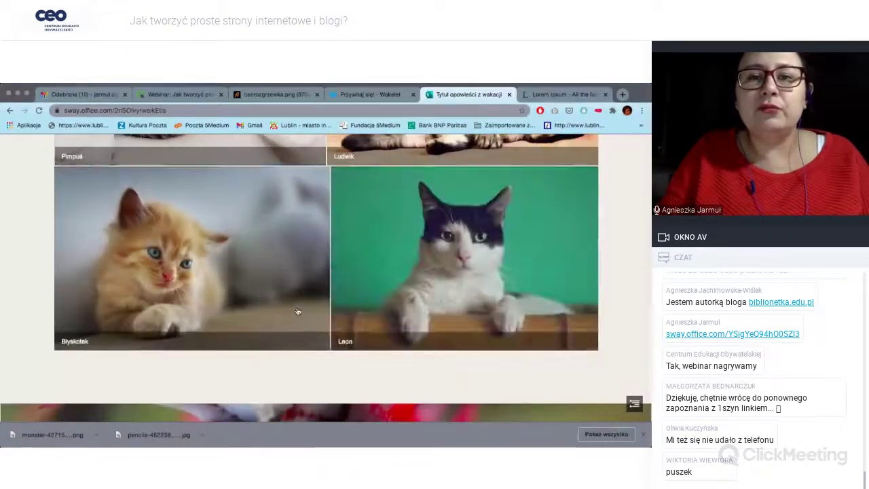
scroll(296, 311, up, 5)
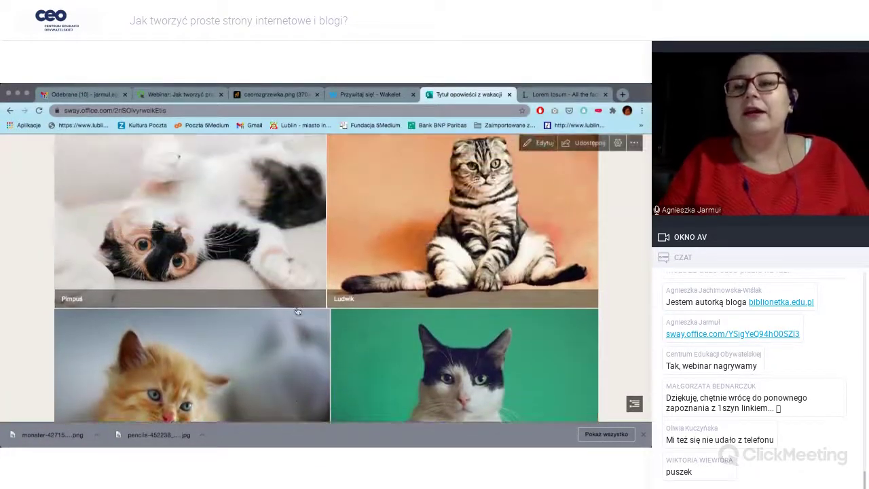
scroll(296, 311, up, 2)
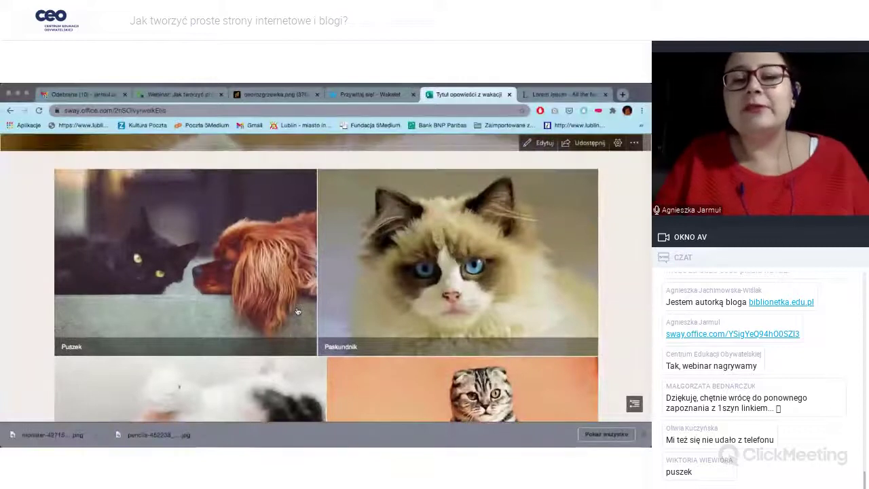
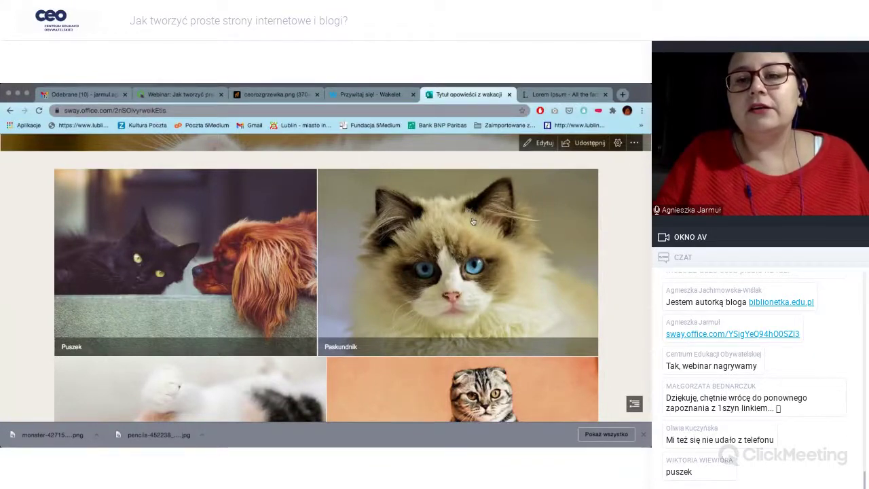
click(540, 143)
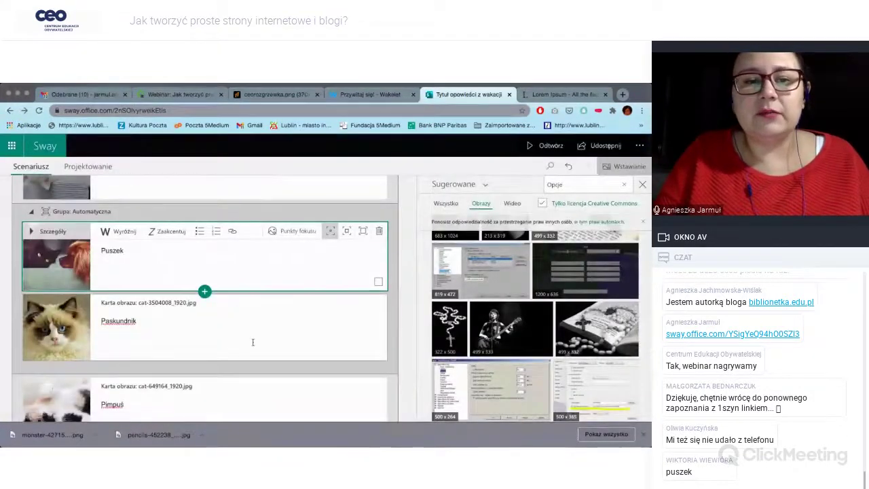
- Delete the food image grid from the "Jedzenie" section and the text card reading "Na koniec było mleko!"
scroll(252, 342, down, 10)
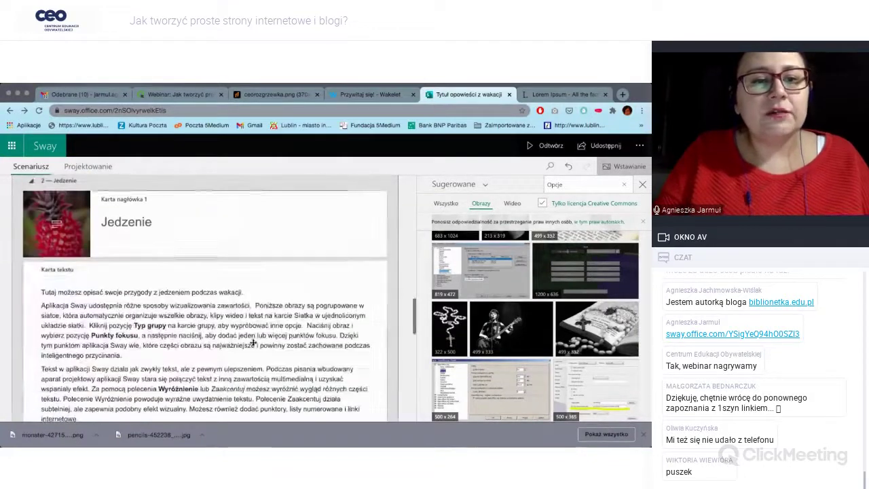
scroll(253, 342, down, 6)
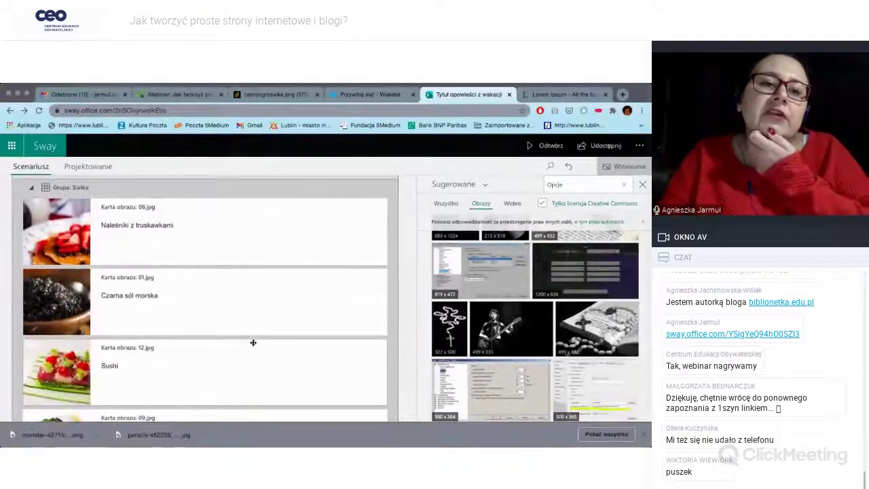
scroll(322, 247, up, 1)
scroll(358, 229, down, 1)
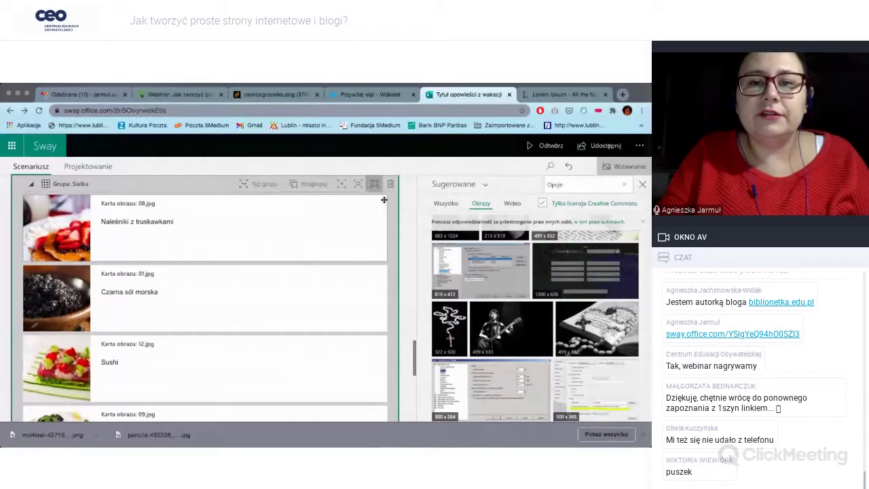
scroll(388, 193, down, 5)
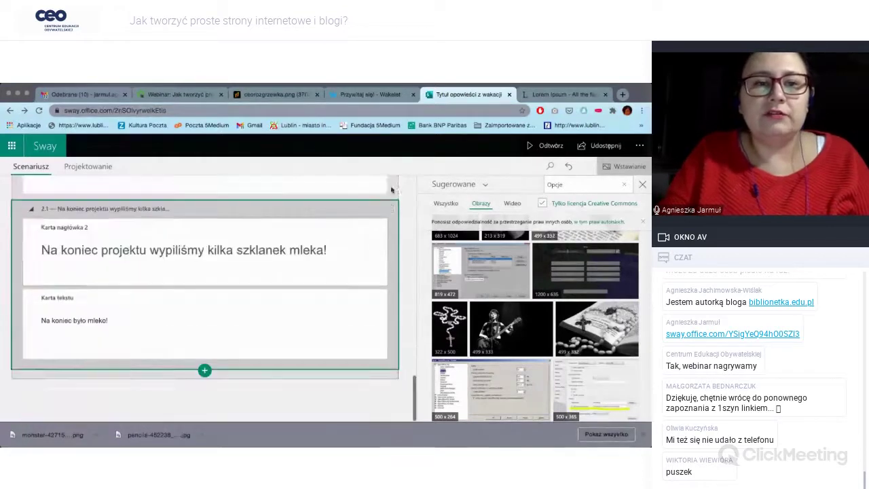
click(279, 318)
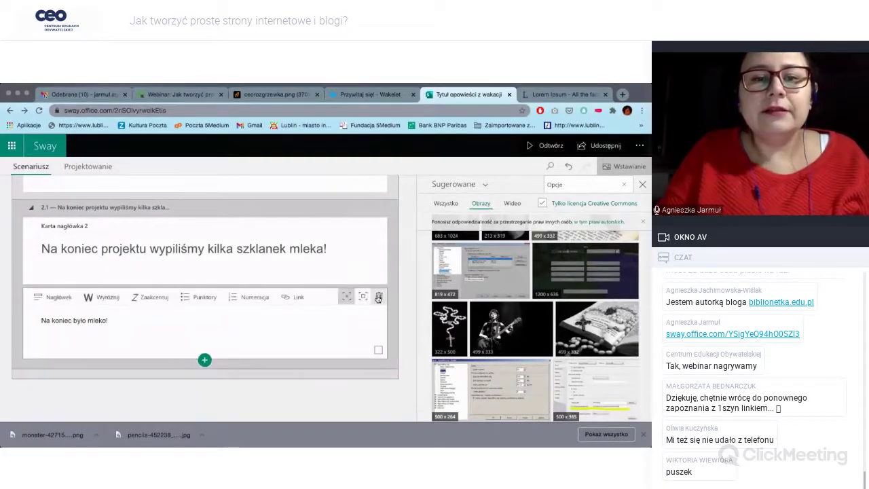
click(379, 297)
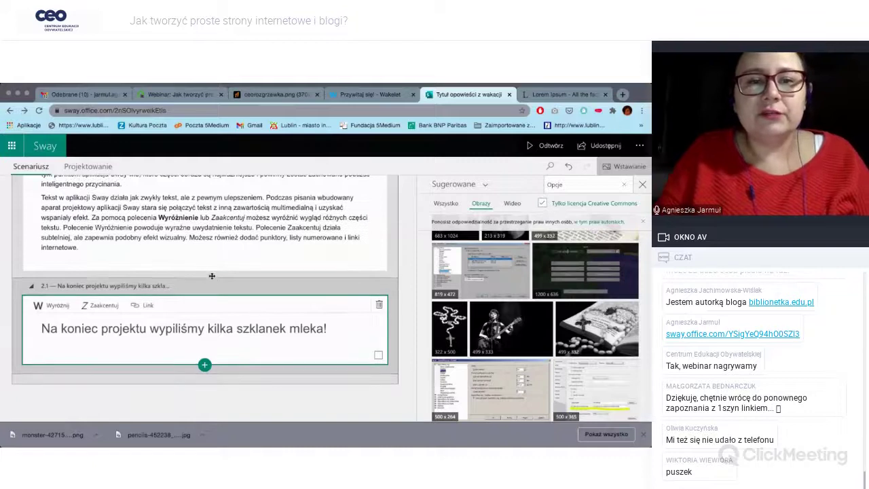
- Show the multimedia card types below the "Jedzenie" text card, and open youtube.com in the Lorem Ipsum browser tab
click(210, 276)
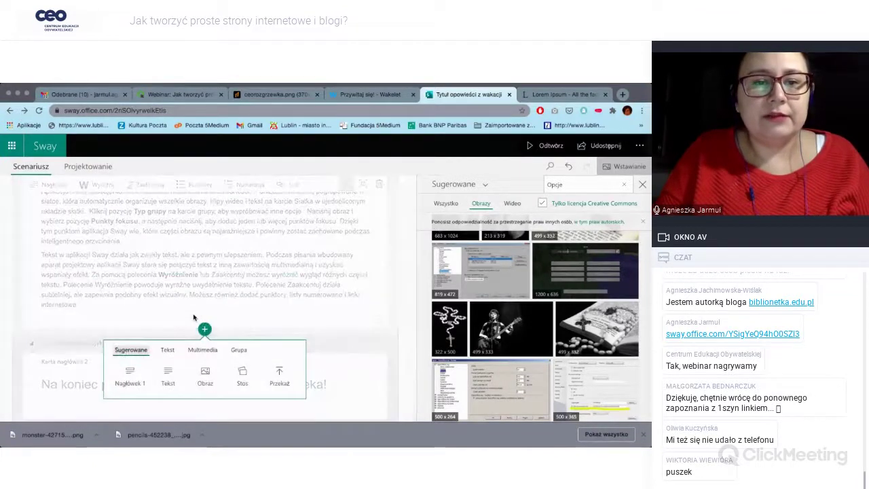
click(195, 352)
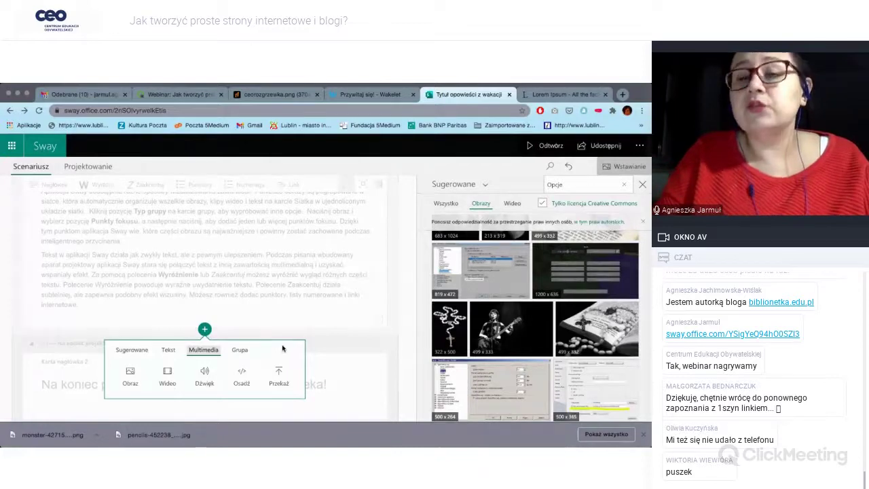
click(564, 94)
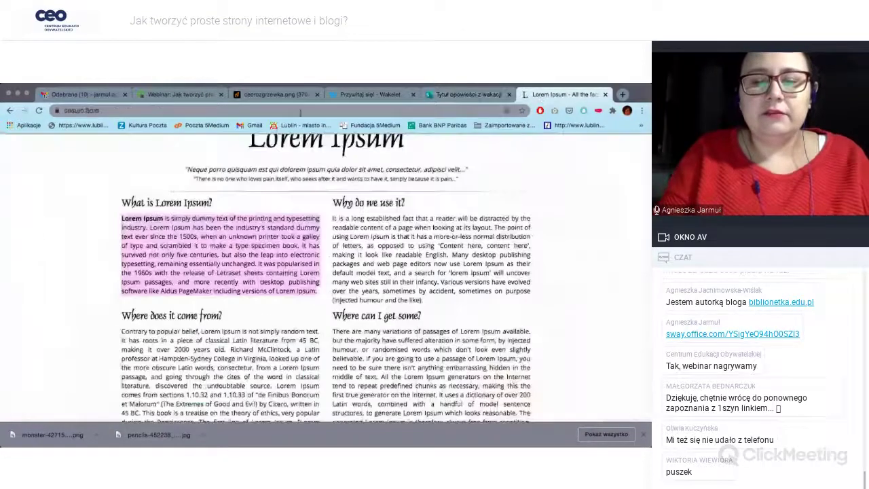
click(301, 111)
text(youtube.com)
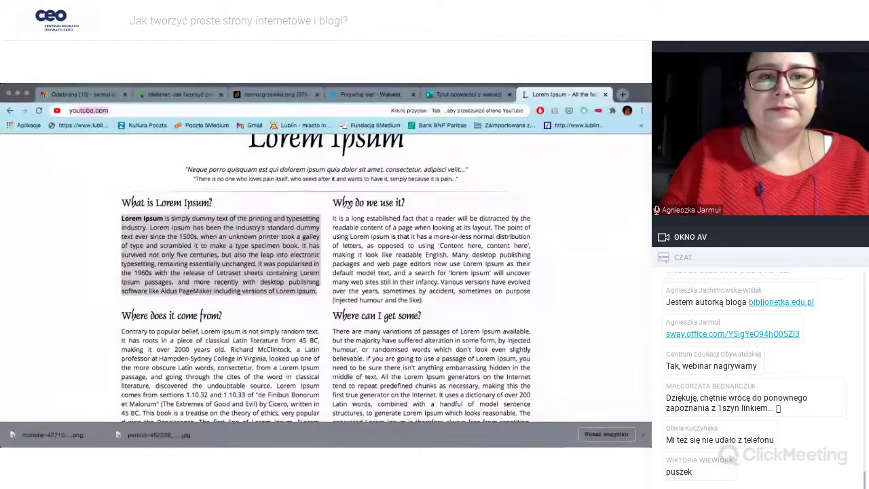
key(Return)
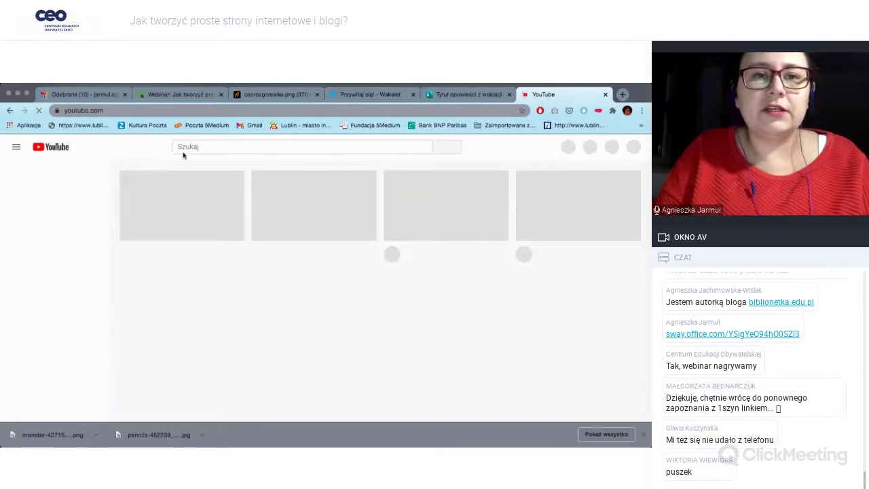
- Search YouTube for "koty" and open the video "Spróbuj się NIE ZAŚMIAĆ! ŚMIESZNE KOTY 2020 #005"
click(199, 147)
text(koty)
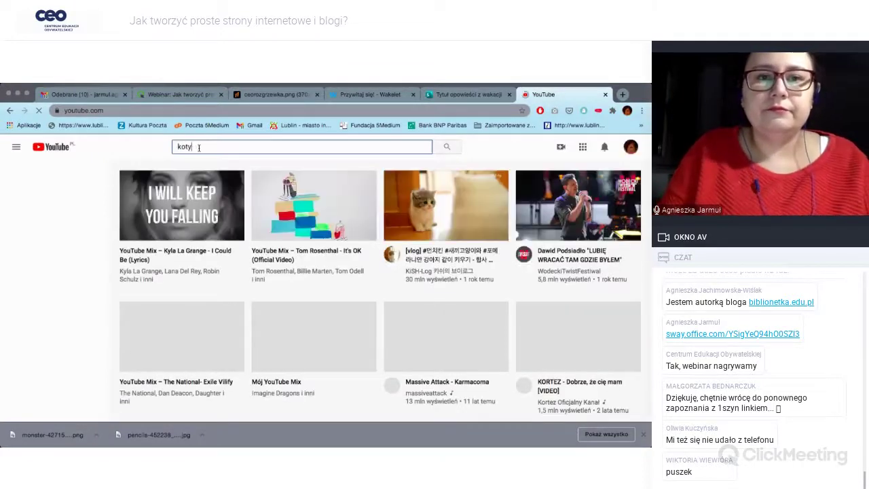
key(Return)
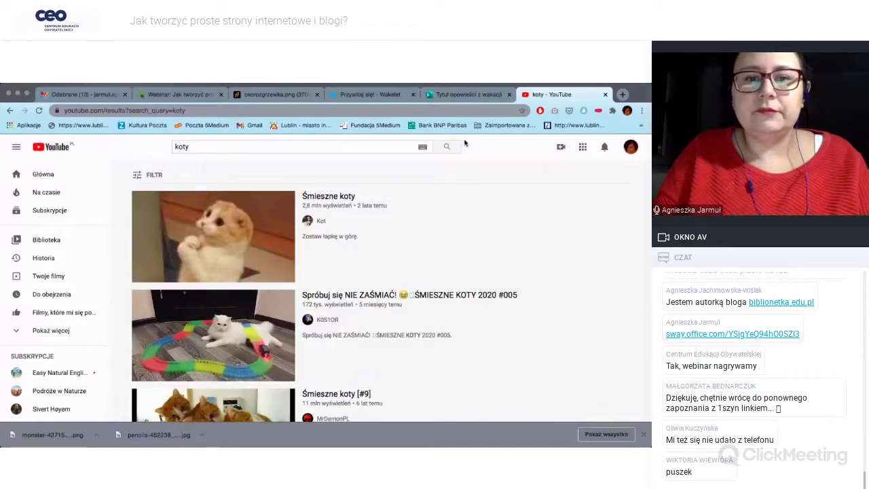
scroll(381, 246, down, 1)
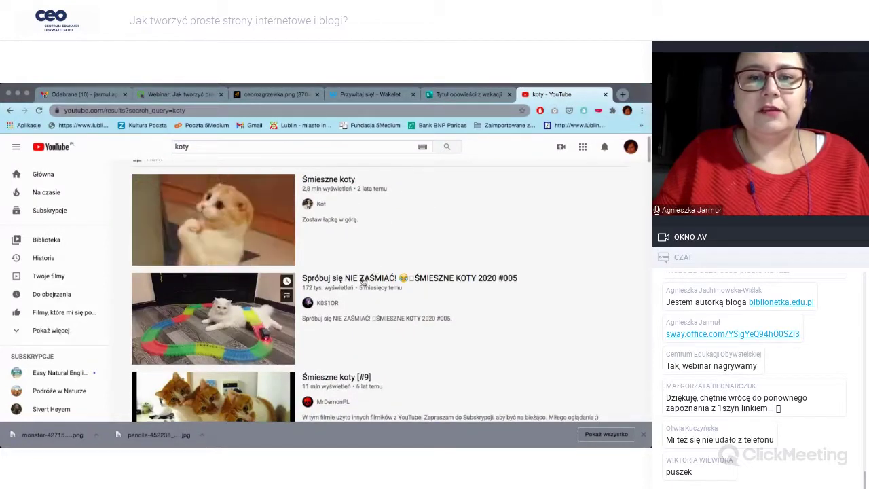
click(190, 312)
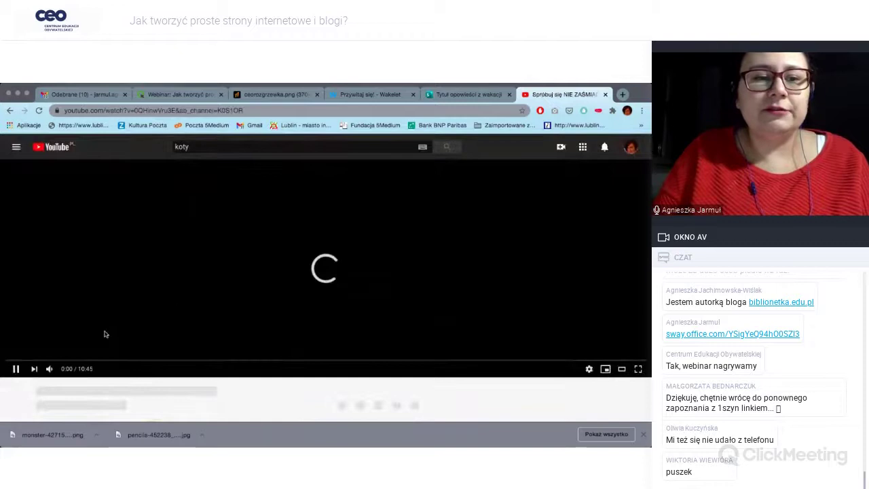
- Pause the YouTube cat video and show its short link in the sharing options
click(15, 348)
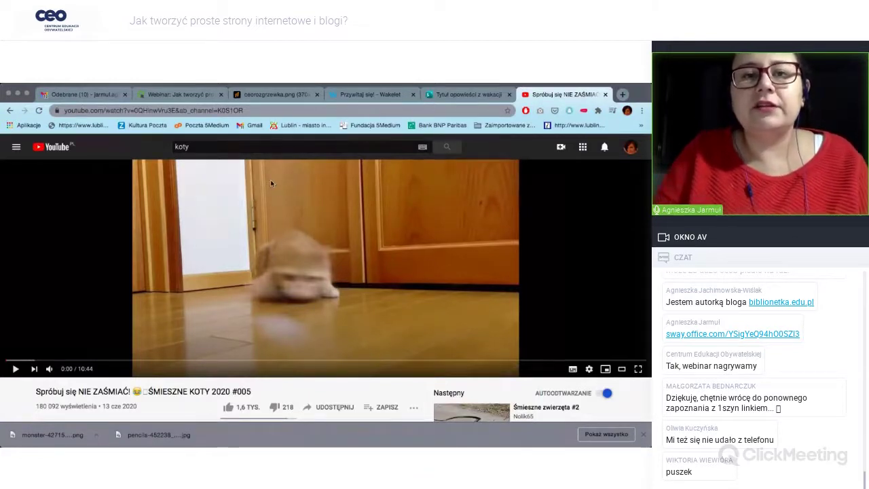
double_click(242, 110)
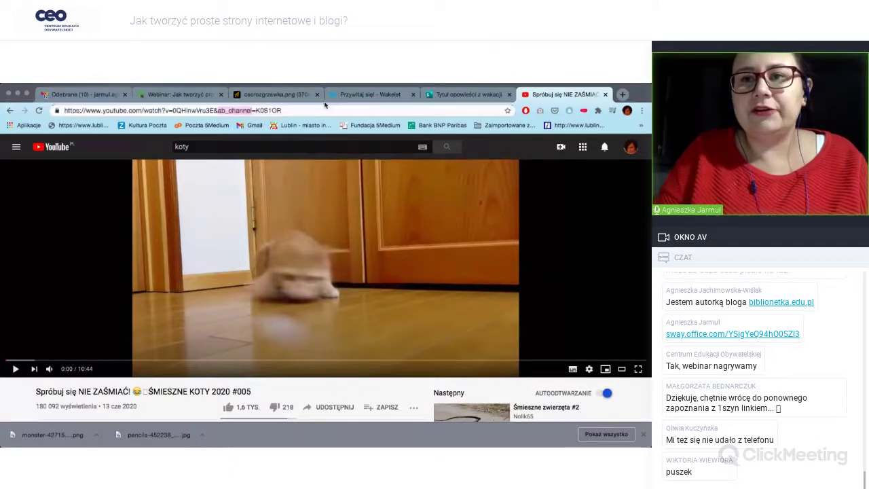
scroll(275, 289, down, 3)
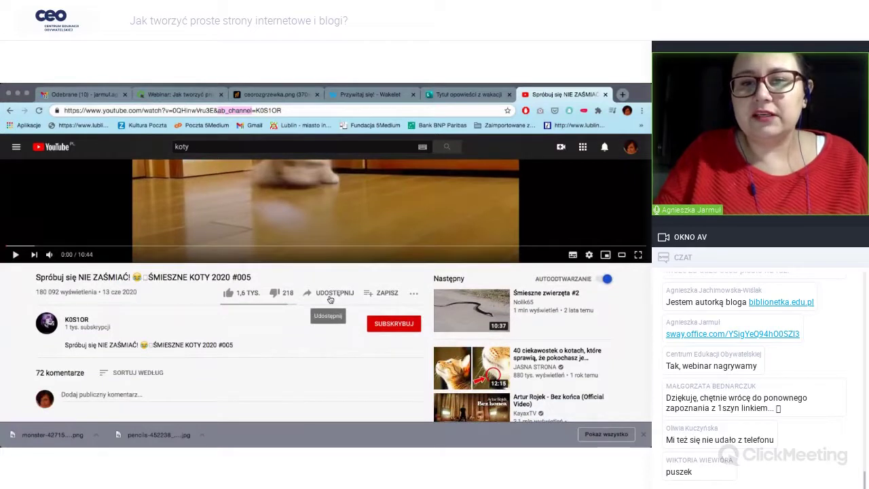
click(329, 298)
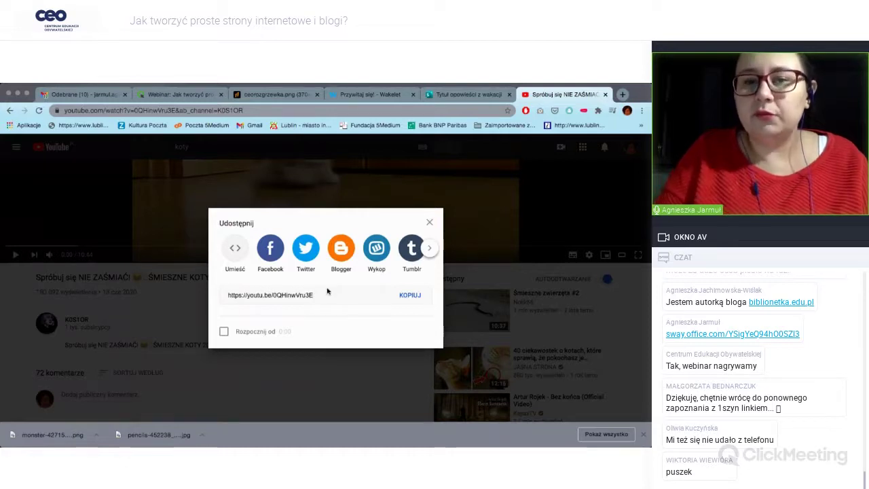
drag(323, 295, 229, 295)
click(308, 294)
click(330, 292)
click(316, 332)
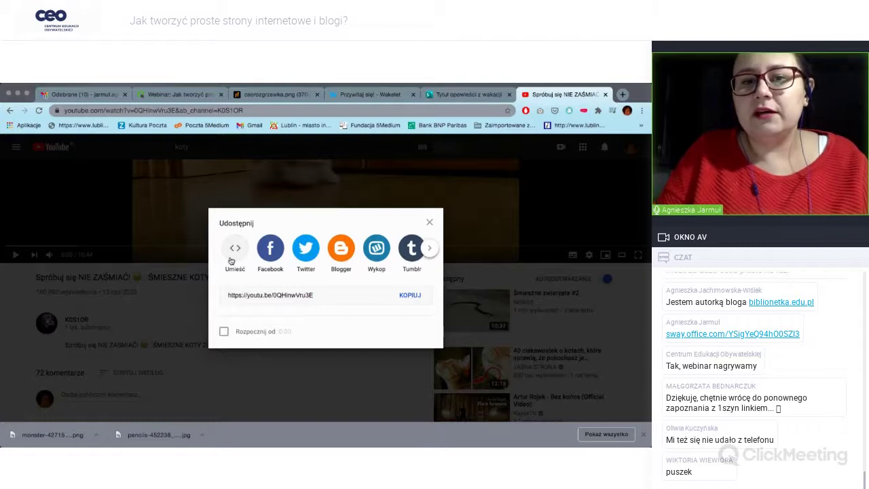
- Open the video's embed code and copy the whole iframe snippet
click(230, 261)
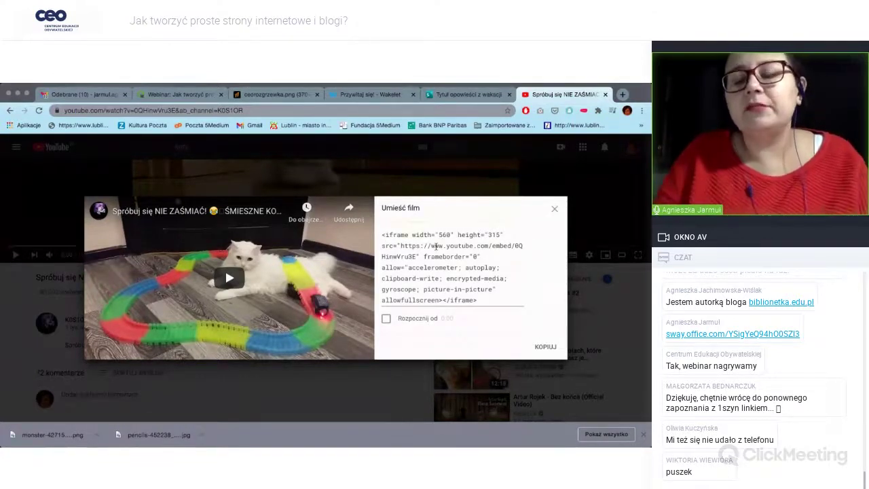
drag(385, 234, 482, 299)
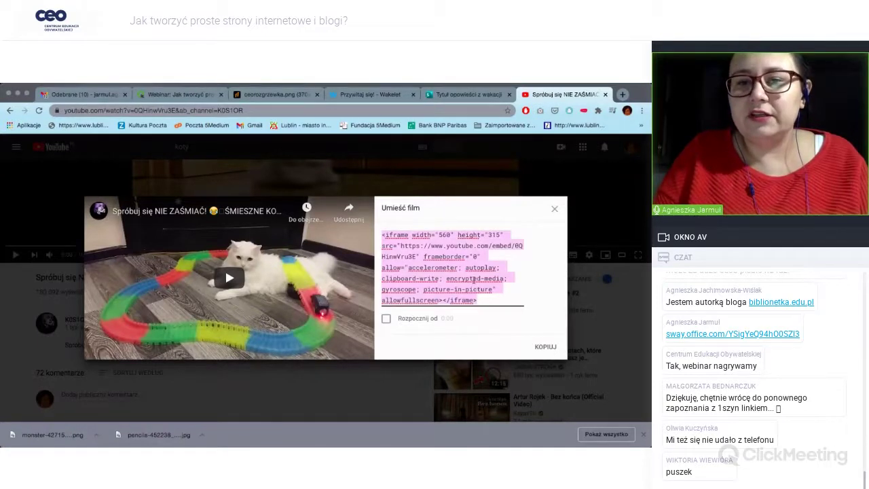
click(474, 279)
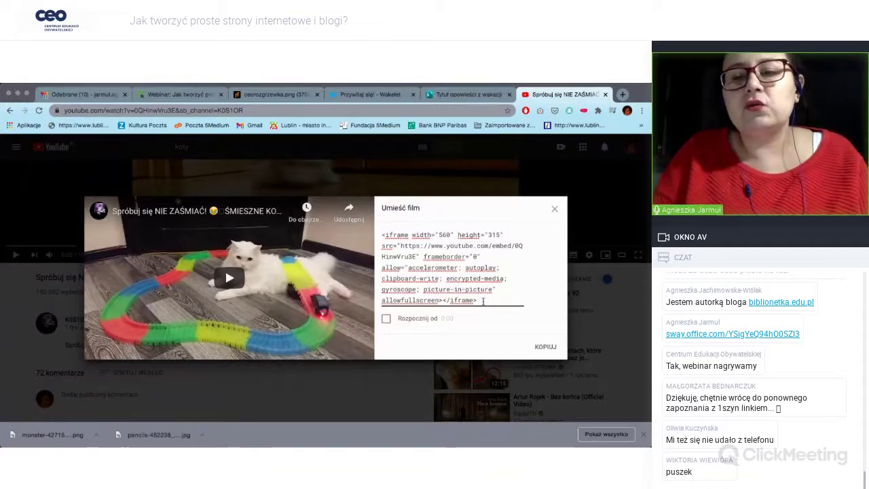
drag(484, 301, 381, 234)
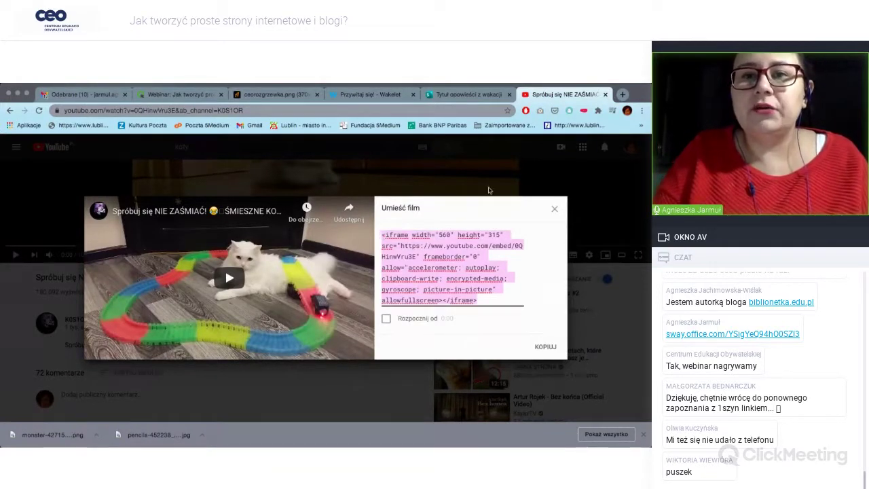
- Return to the Sway tab, add an embed card below the "Jedzenie" text card, and paste the video's embed code into it
click(462, 96)
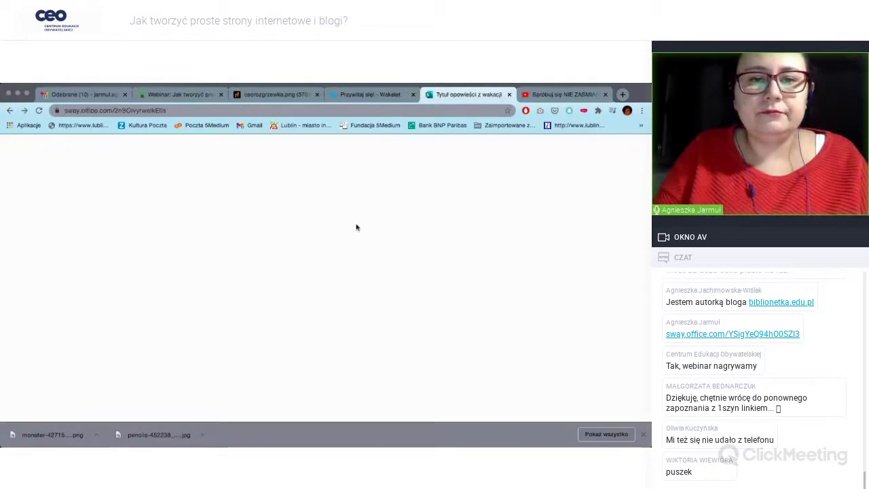
scroll(229, 343, down, 2)
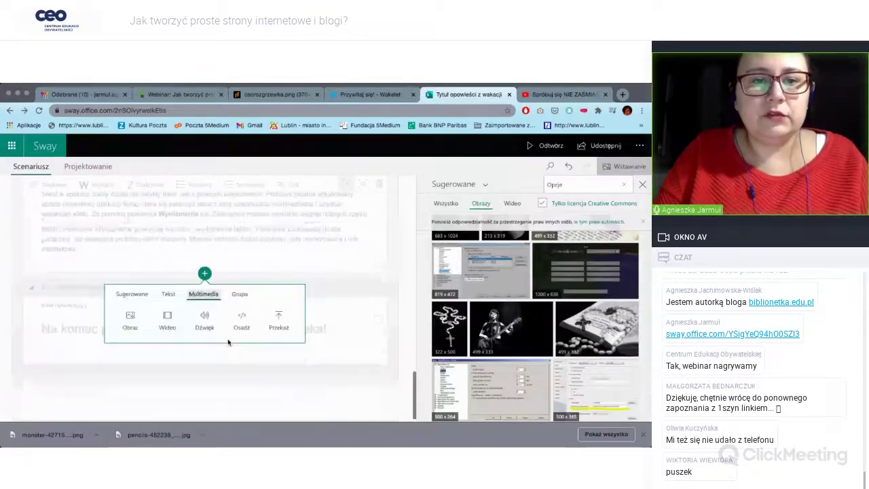
click(207, 295)
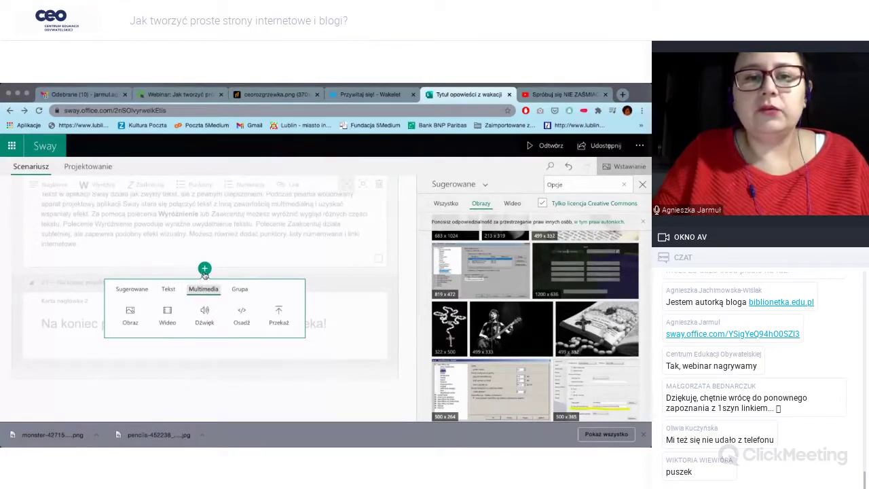
click(246, 274)
click(204, 269)
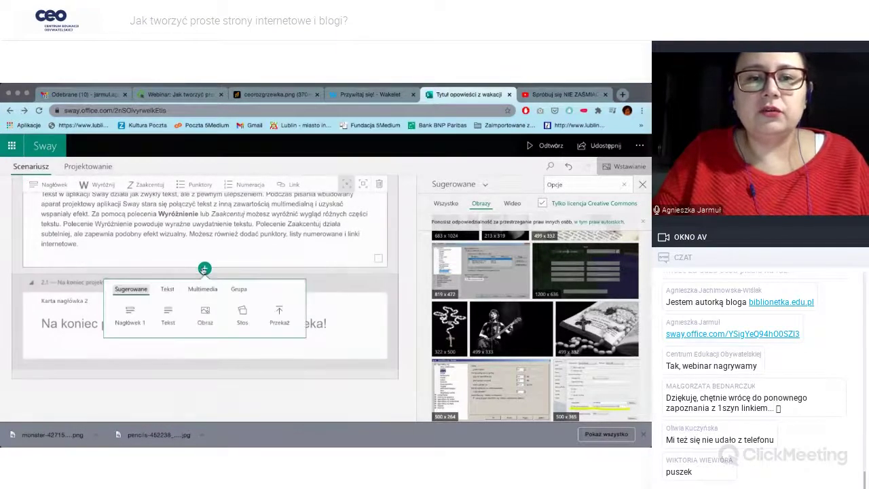
click(201, 288)
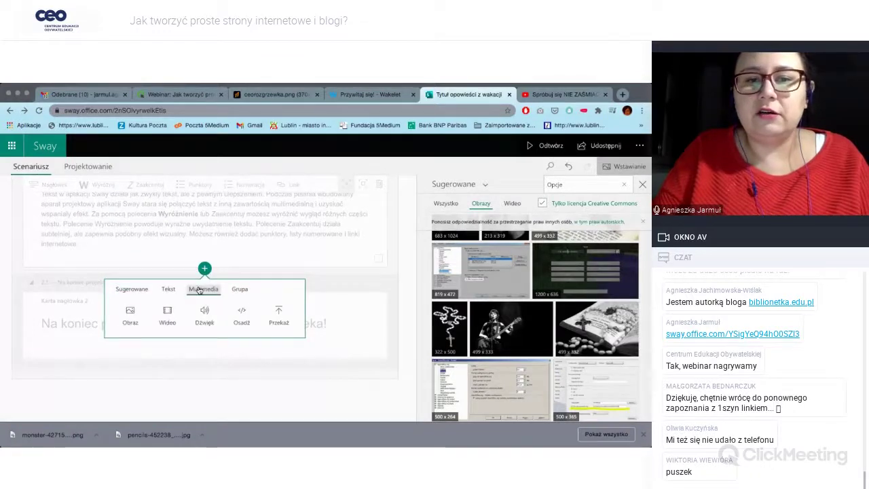
click(243, 312)
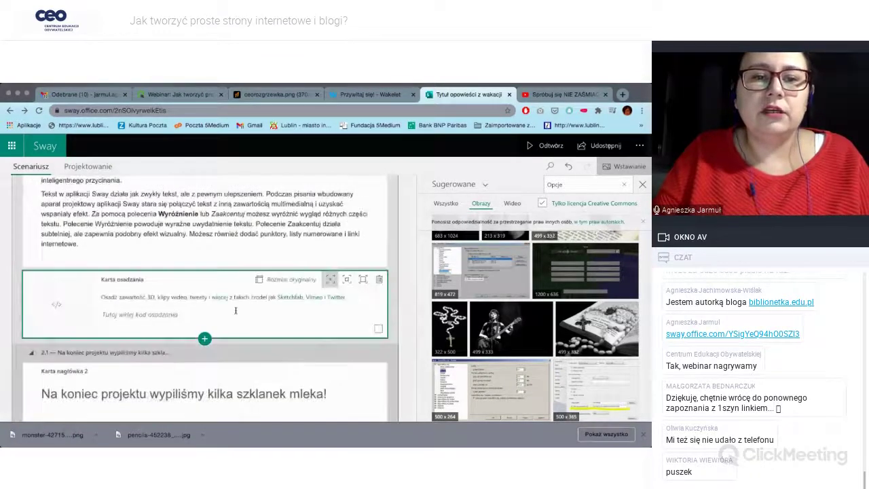
click(149, 315)
key(ctrl+v)
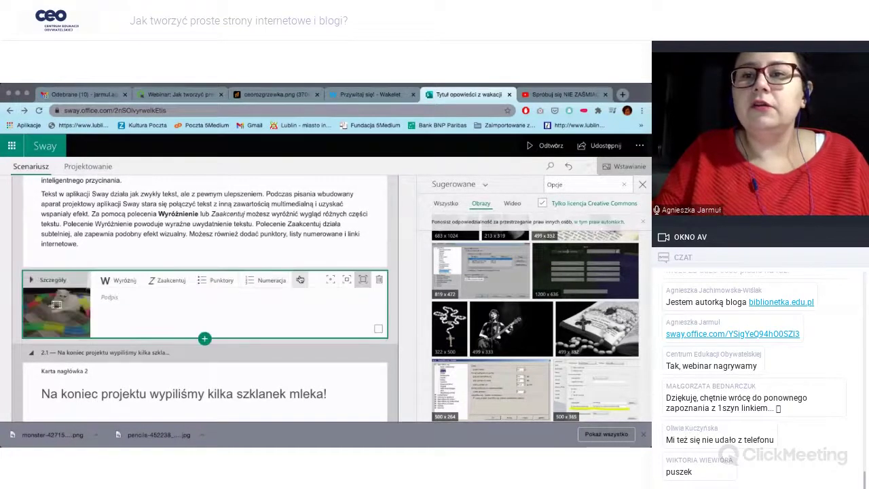
- Preview the Sway down to the embedded cat video, play it briefly, pause it, and return to editing
click(546, 145)
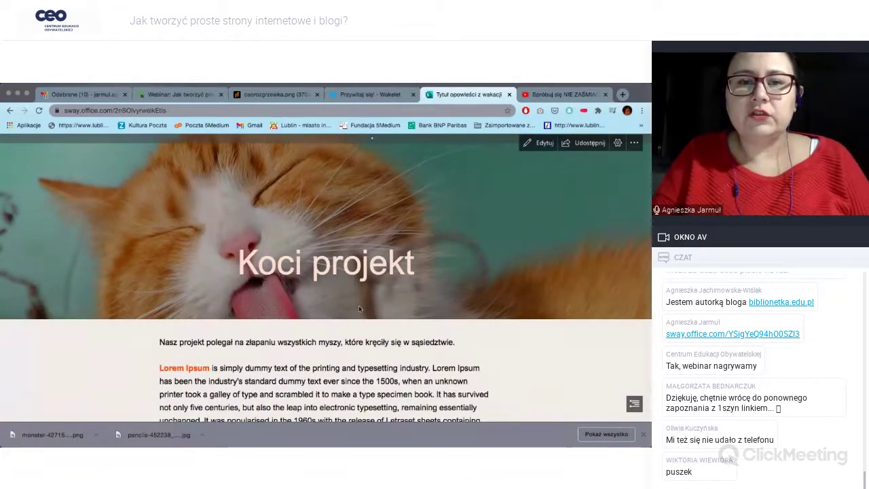
scroll(331, 323, down, 5)
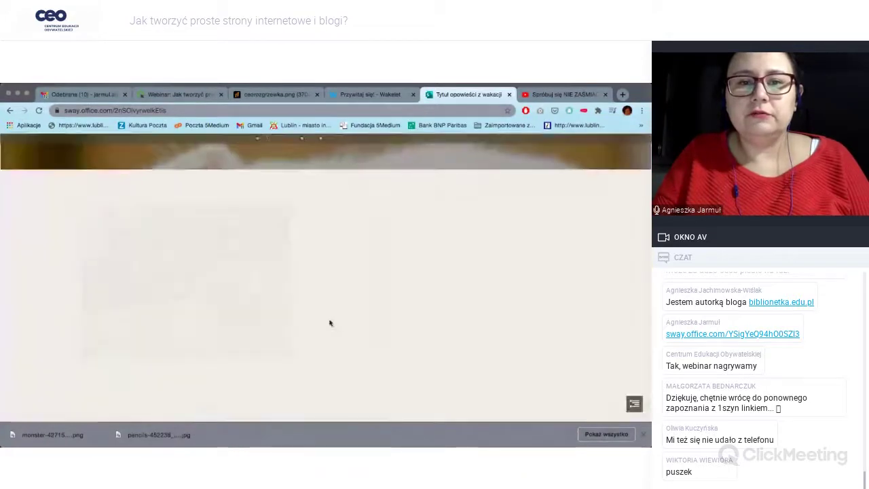
scroll(331, 324, down, 8)
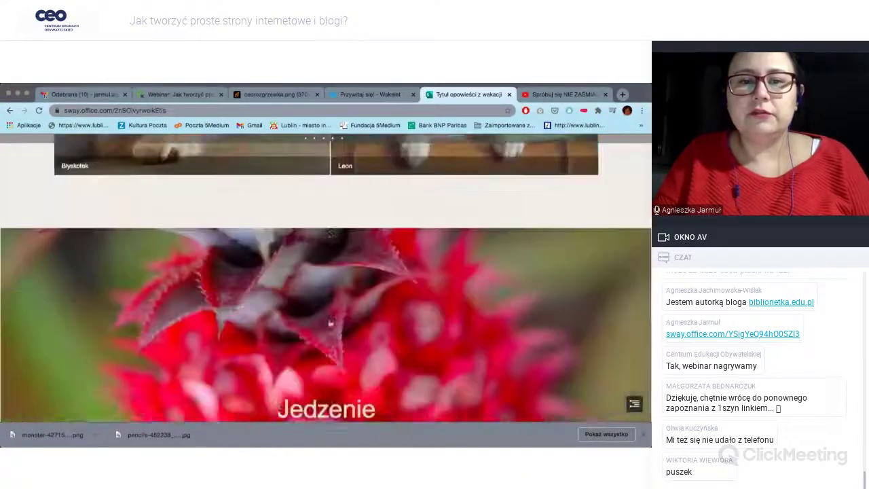
scroll(330, 323, down, 8)
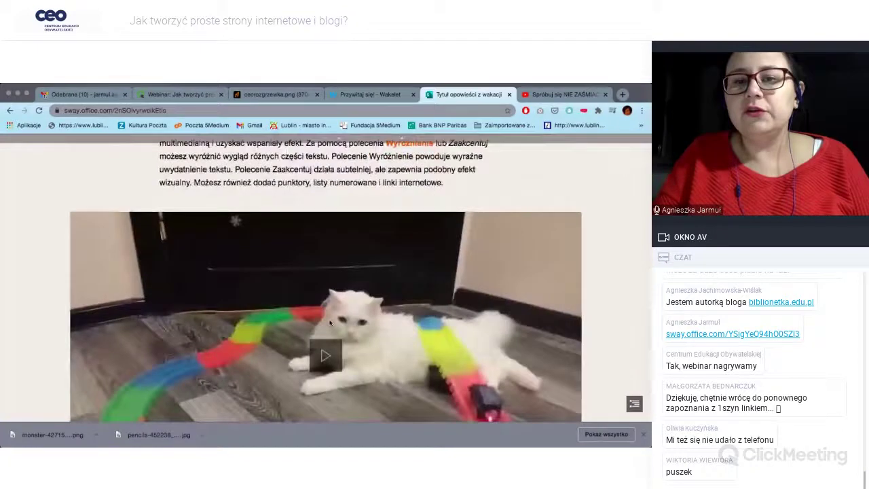
scroll(331, 322, down, 1)
scroll(330, 323, down, 1)
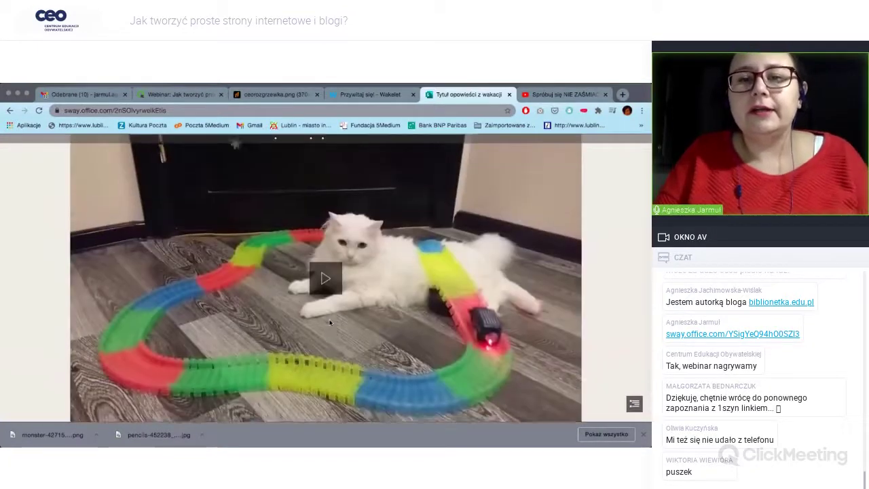
click(329, 290)
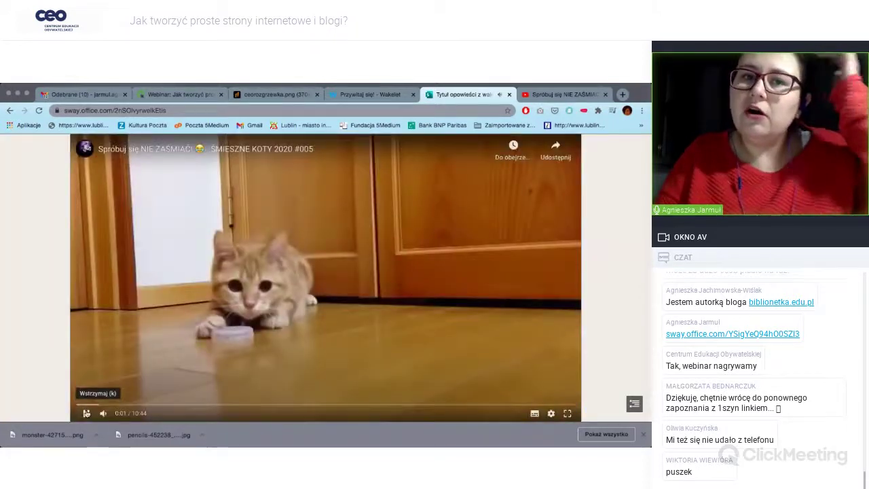
click(86, 412)
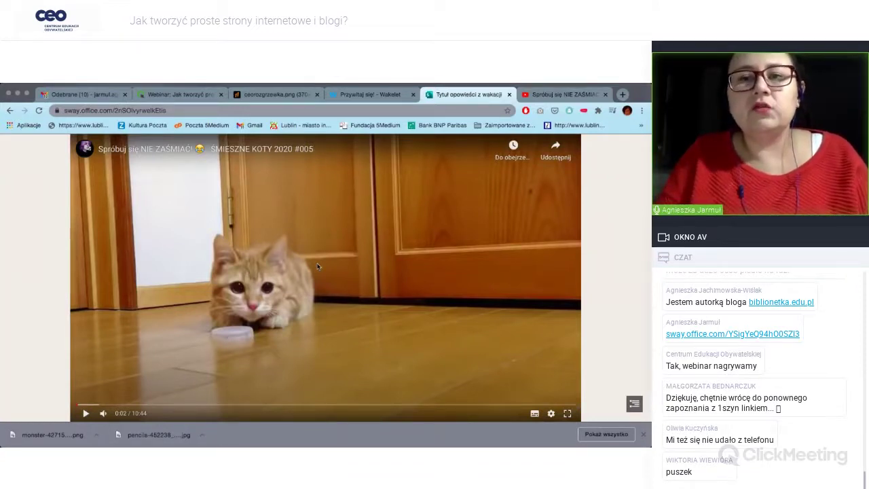
scroll(607, 237, up, 3)
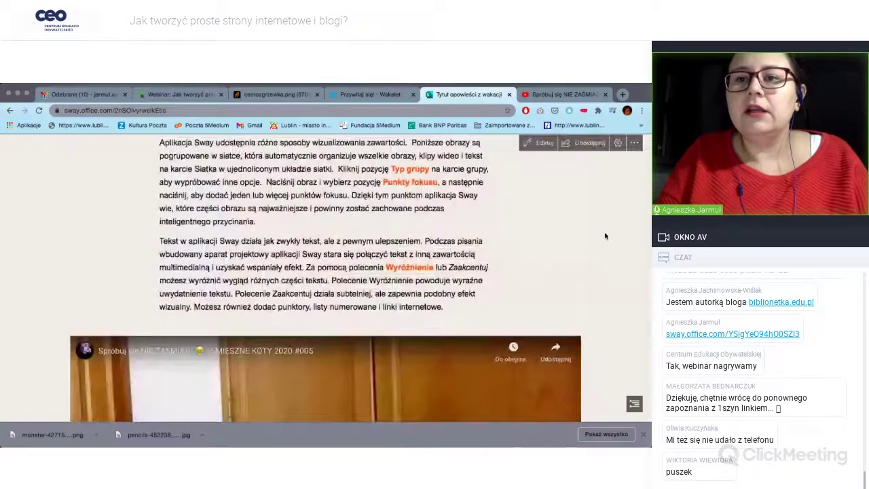
click(541, 144)
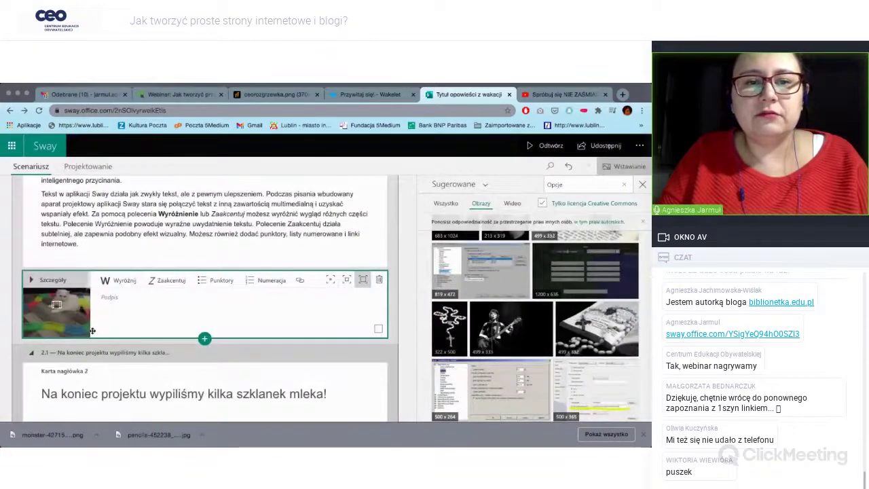
- Set the video card's emphasis to the lowest level and review its caption and alternative text in the expanded details, then collapse them
click(346, 283)
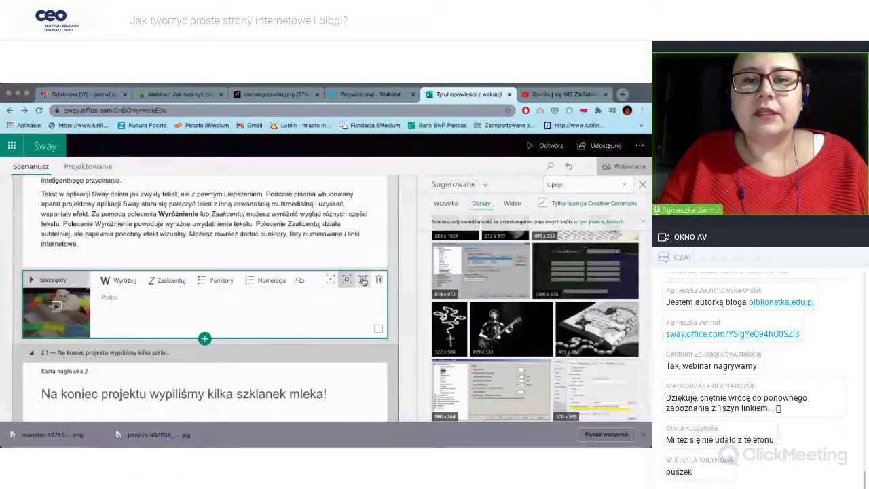
click(363, 280)
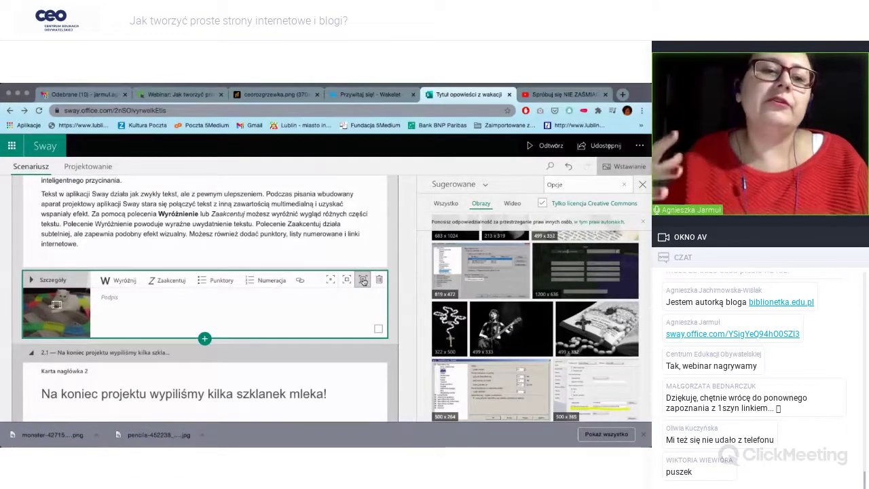
click(53, 281)
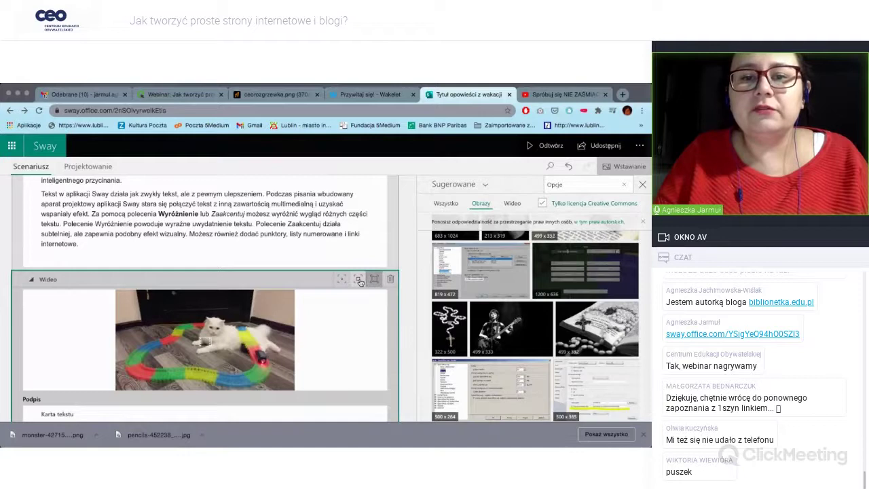
scroll(91, 262, down, 3)
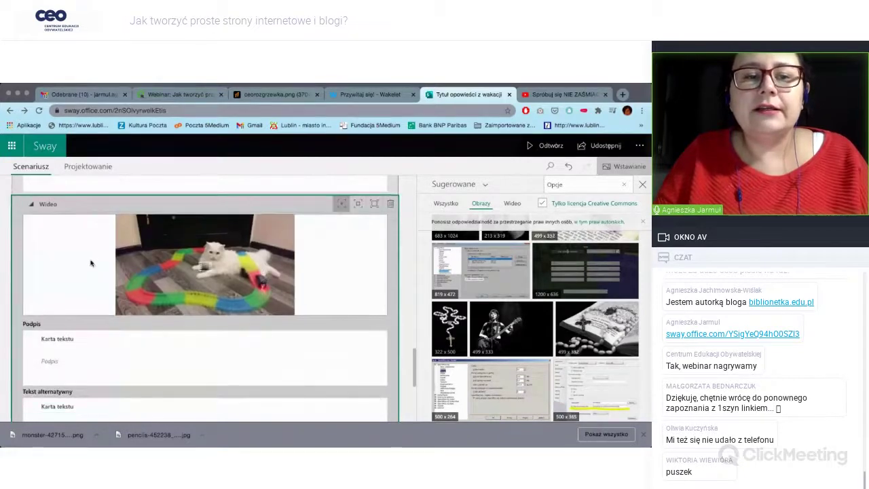
scroll(87, 338, down, 3)
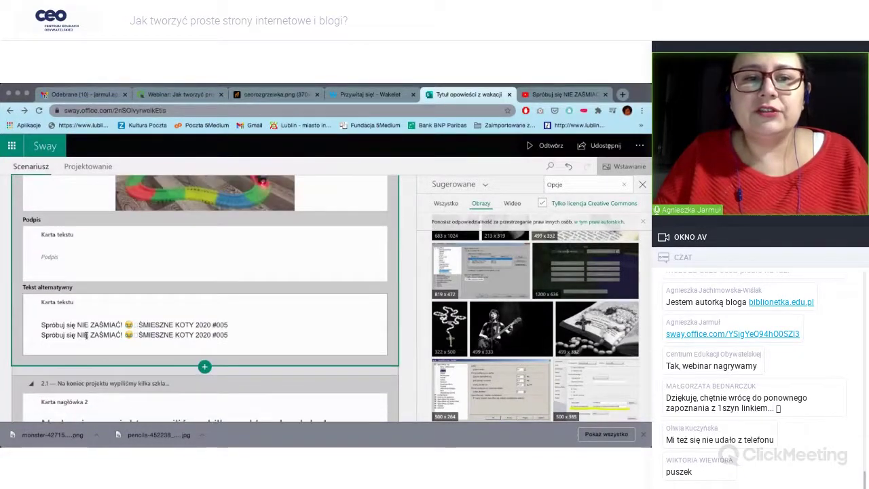
click(8, 370)
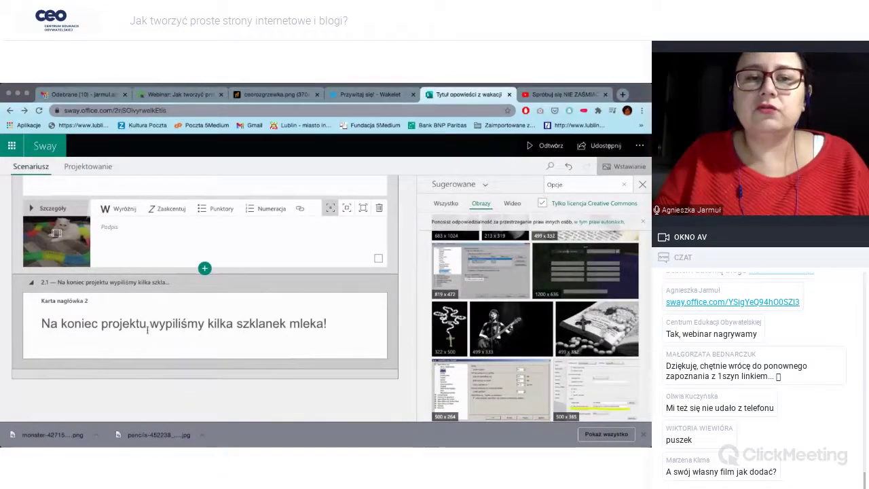
click(203, 272)
click(202, 289)
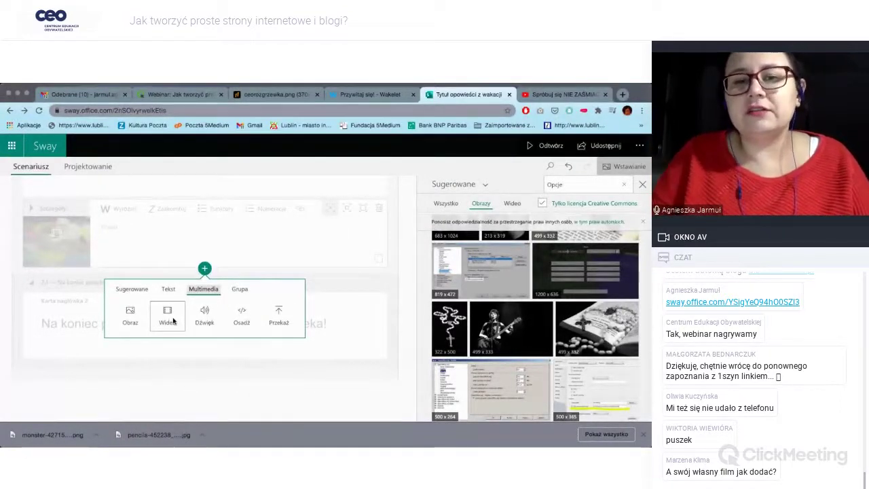
click(257, 391)
click(274, 349)
- Delete the text card with the placeholder description under the "Jedzenie" heading
scroll(274, 349, up, 5)
scroll(274, 349, up, 1)
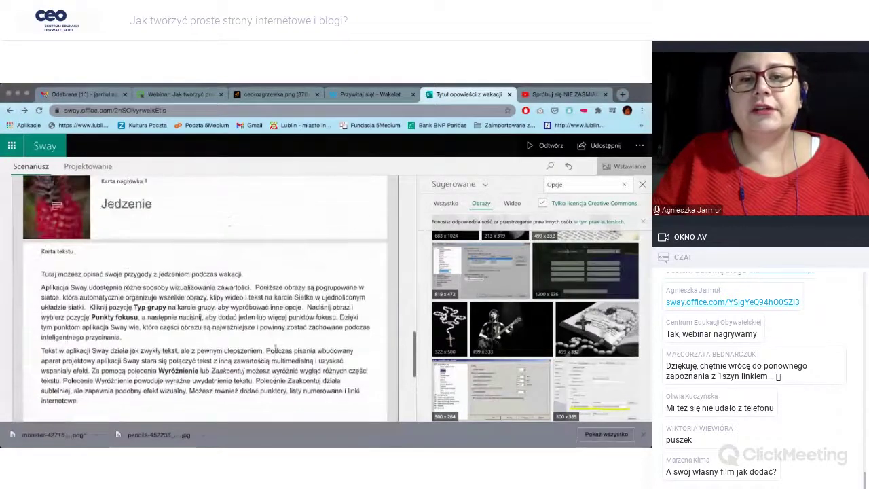
click(356, 267)
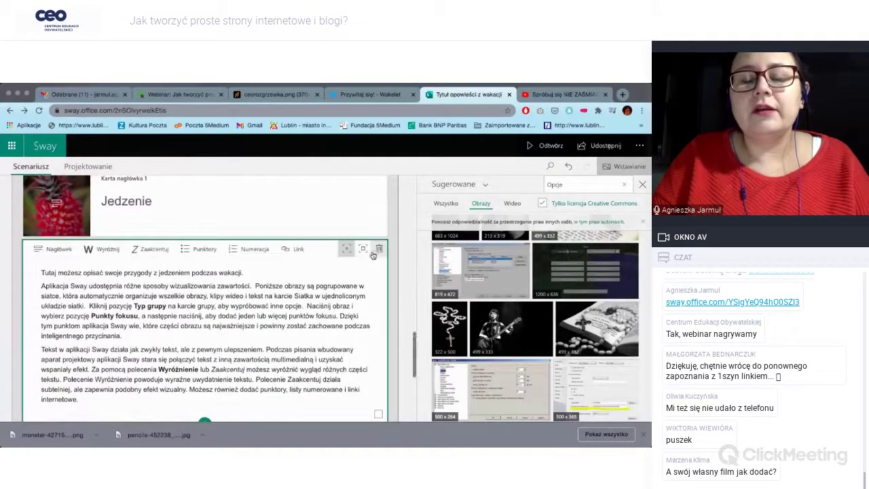
scroll(251, 311, down, 3)
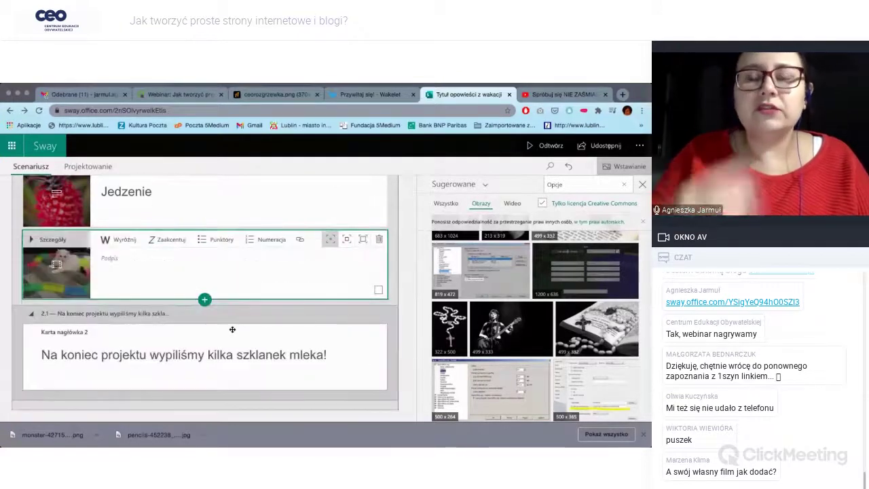
scroll(232, 330, up, 3)
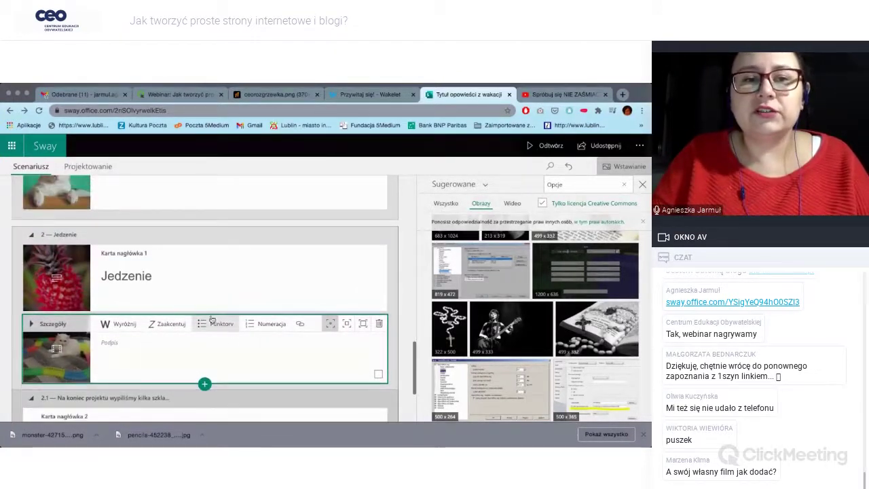
scroll(145, 285, down, 3)
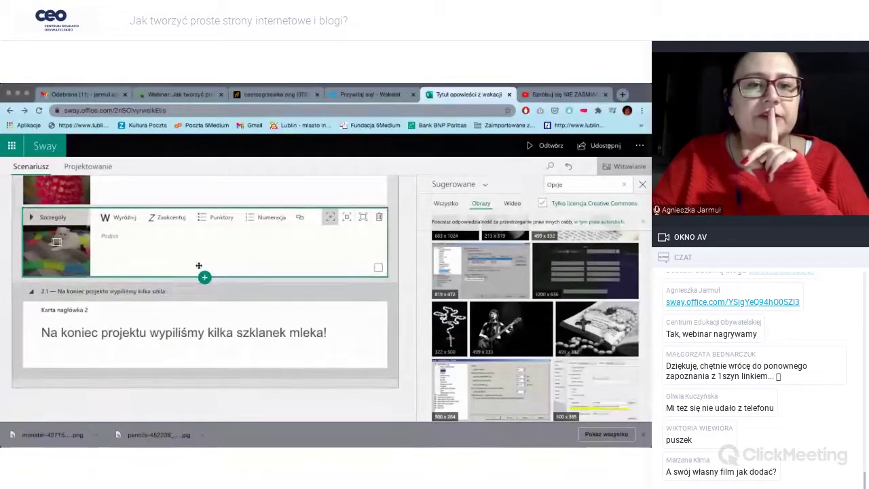
scroll(248, 262, down, 1)
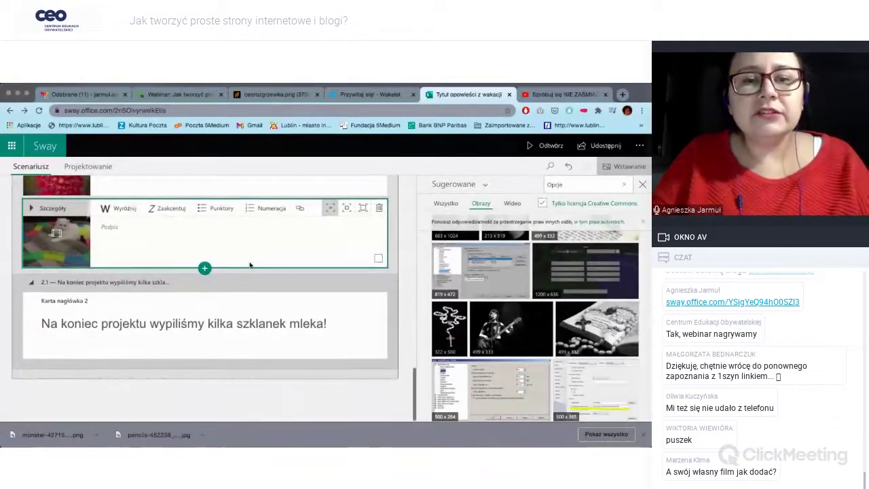
click(203, 379)
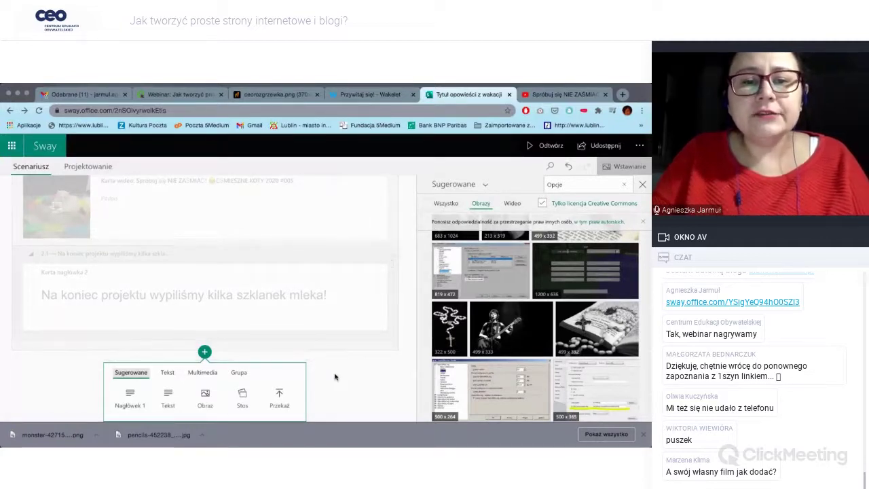
click(239, 373)
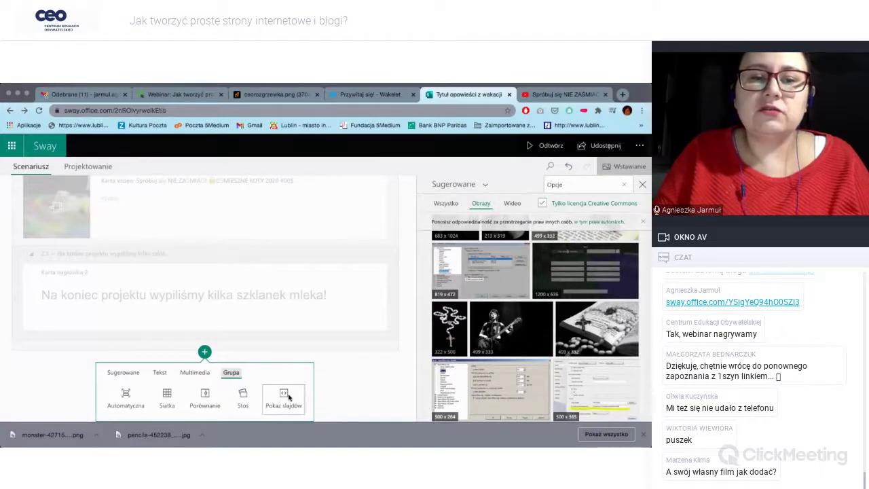
click(361, 389)
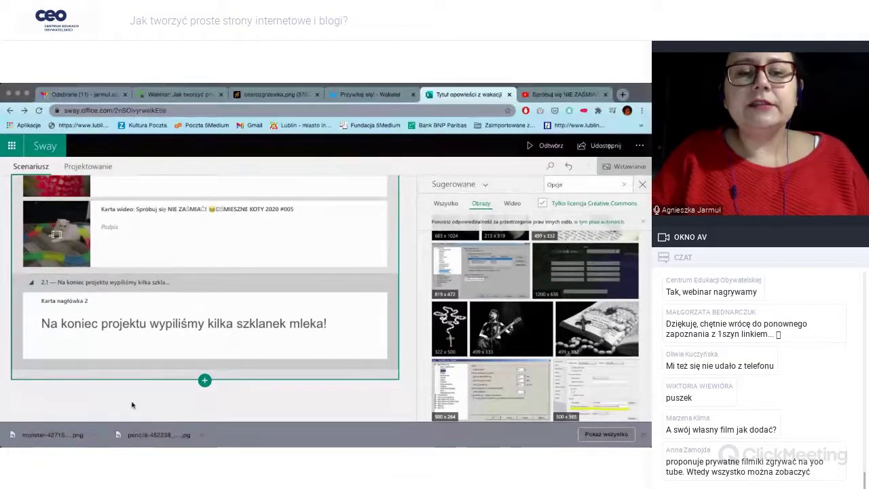
- Insert an empty Stack (Stos) group at the end of the storyline, after the "Na koniec projektu" section
click(204, 385)
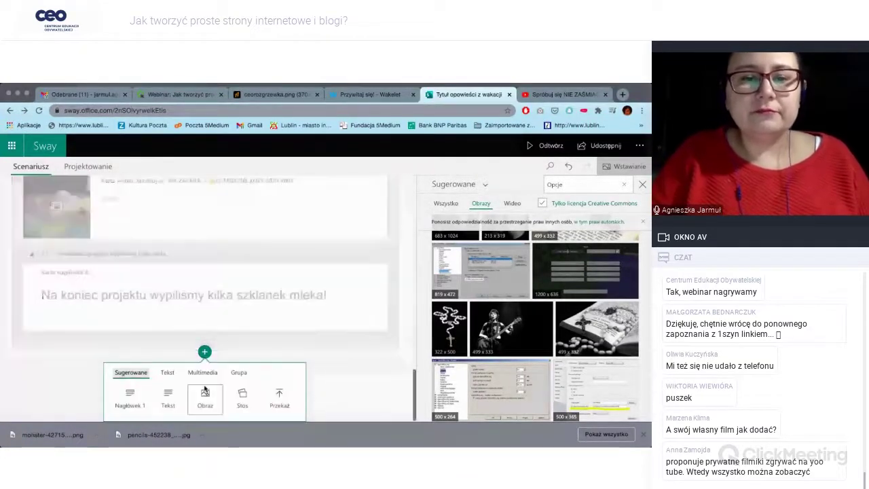
click(234, 374)
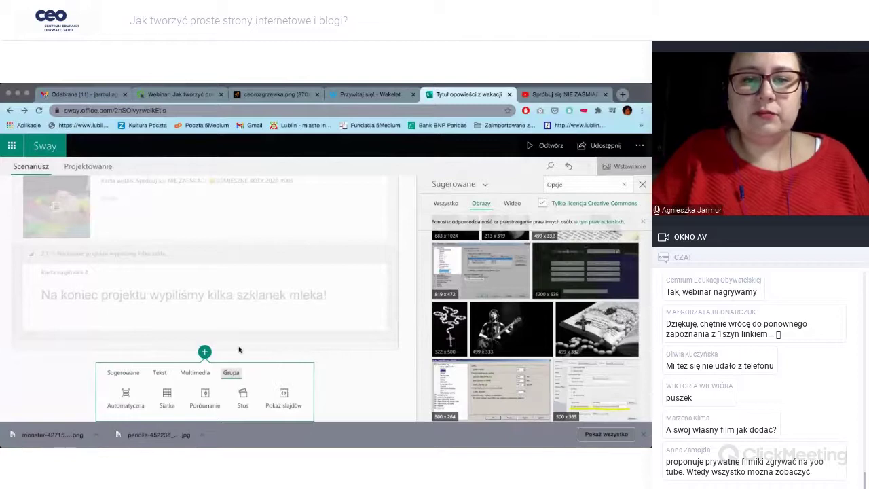
click(241, 399)
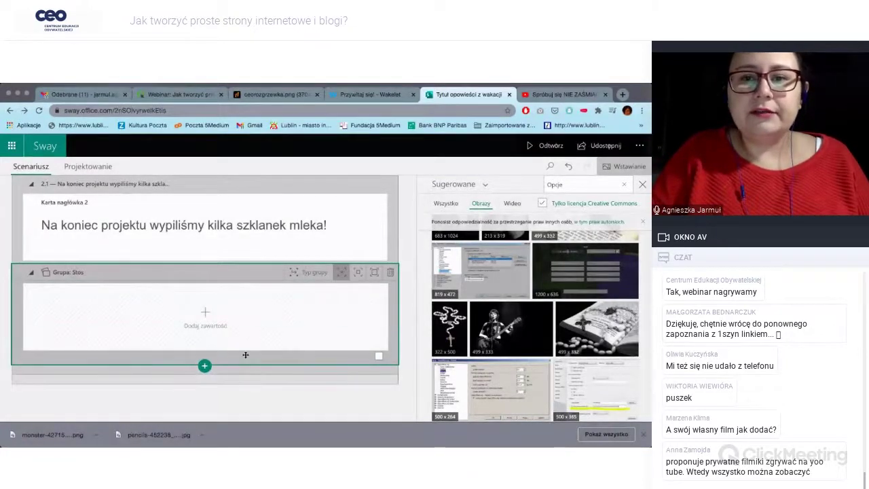
- Upload eight animal photos from the computer as image cards after the Stack group
click(487, 184)
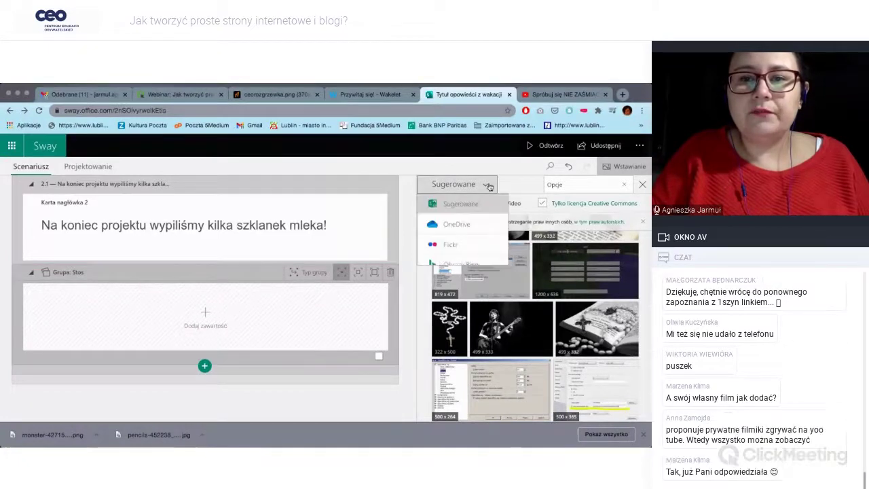
click(449, 327)
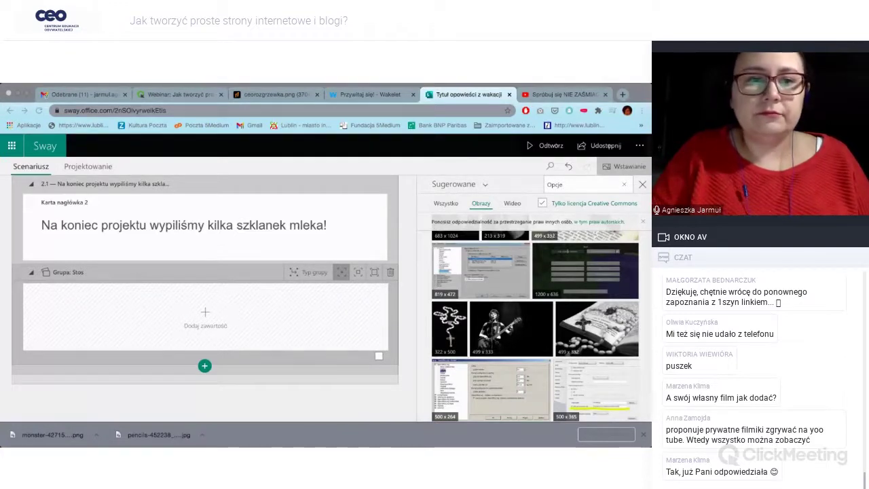
click(518, 421)
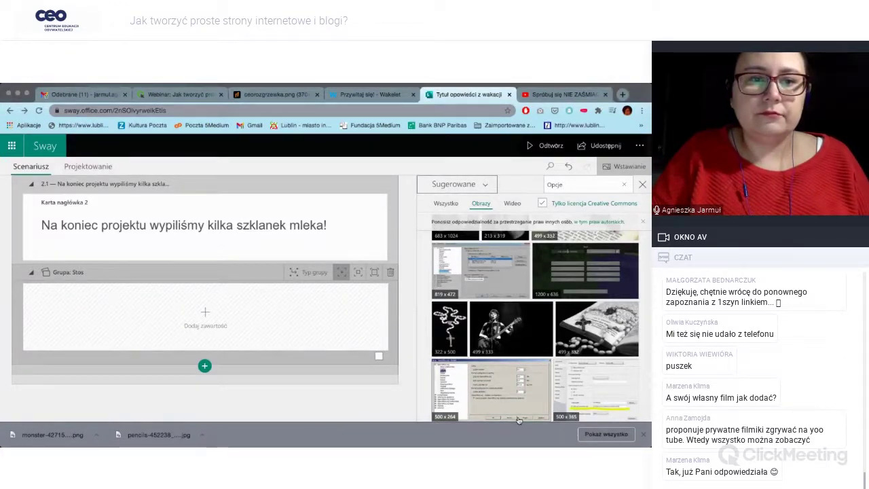
click(341, 272)
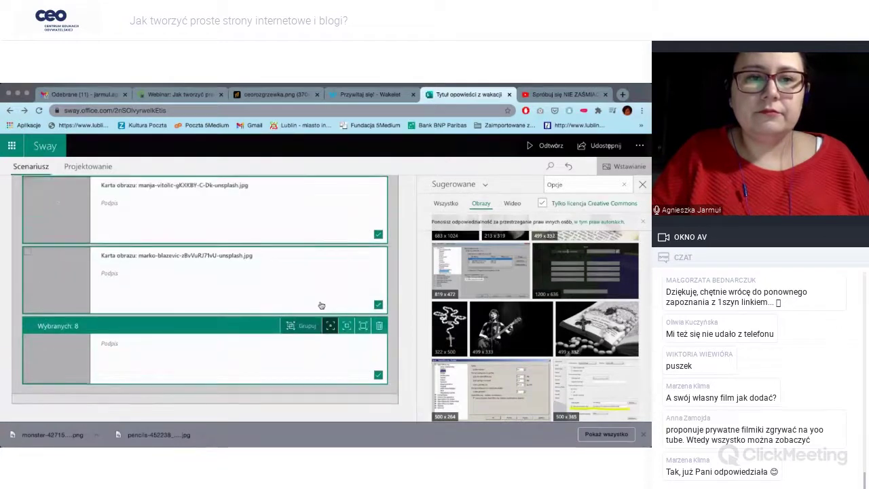
- Move the eight selected image cards into the empty Stack (Stos) group
scroll(320, 302, up, 3)
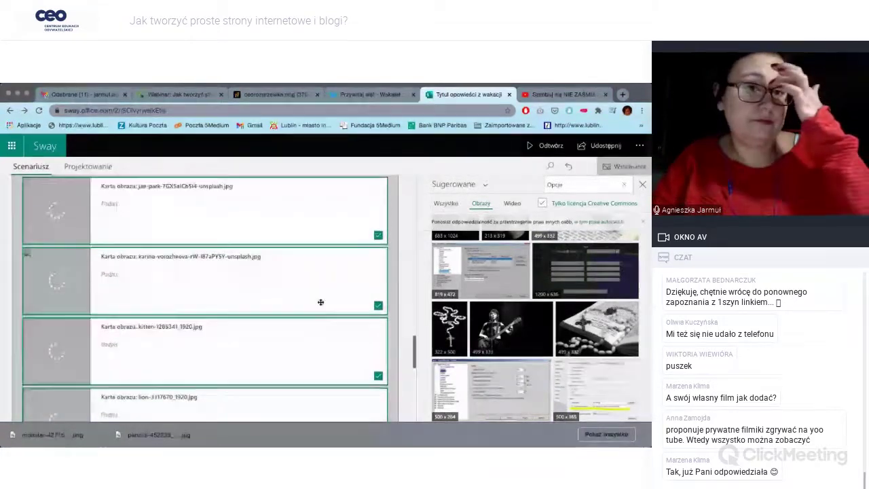
scroll(320, 302, up, 1)
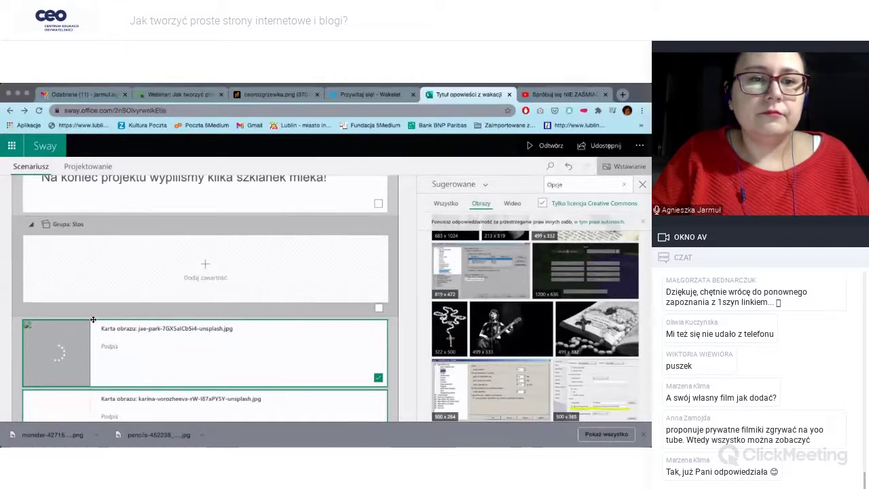
drag(93, 319, 113, 269)
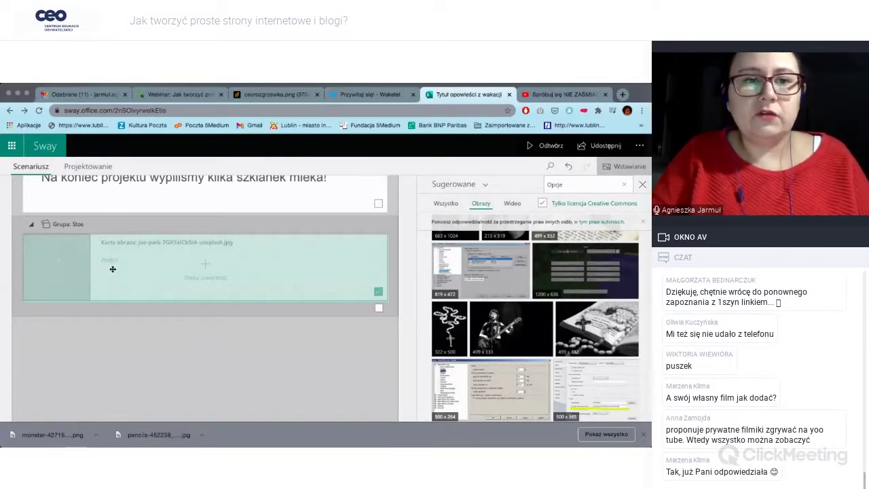
scroll(103, 363, down, 5)
scroll(102, 364, down, 10)
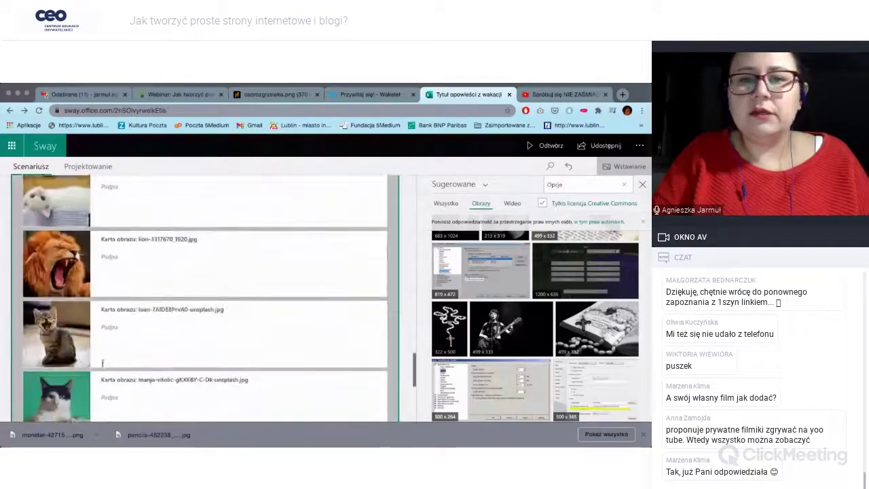
- Preview the "Koci projekt" page and examine how the photo grid, video, closing heading and photo stack are displayed
click(550, 146)
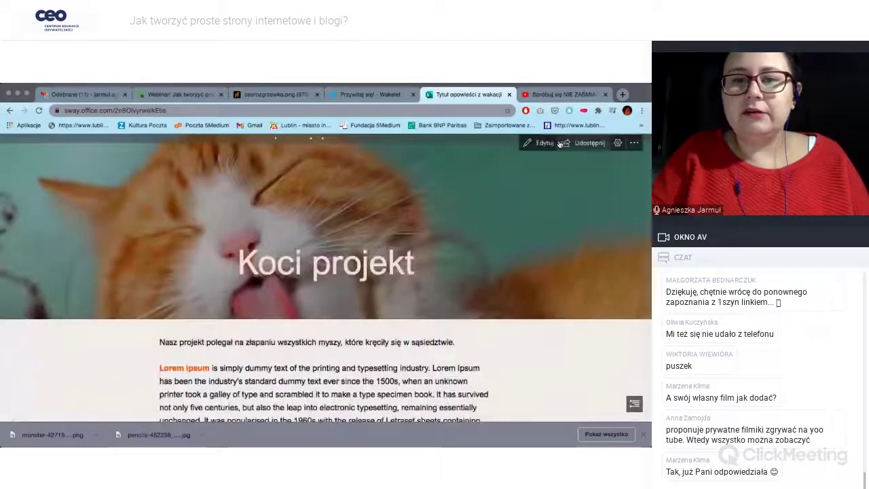
scroll(389, 263, down, 5)
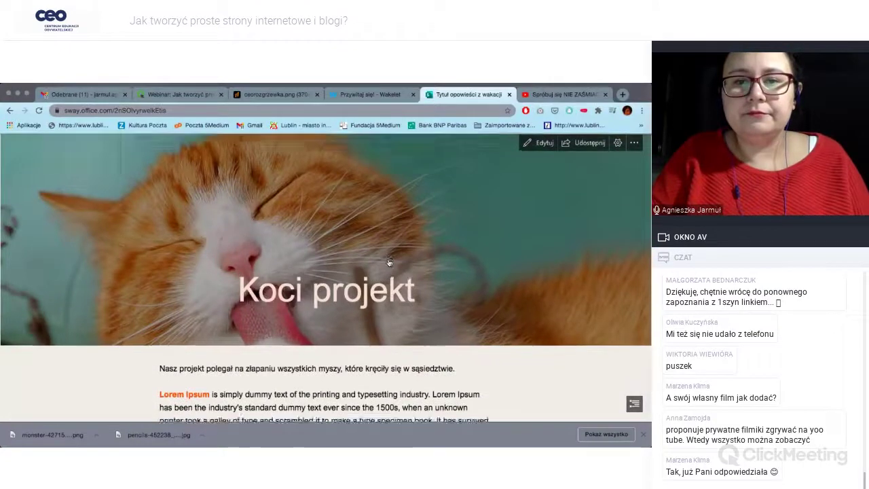
scroll(389, 262, down, 5)
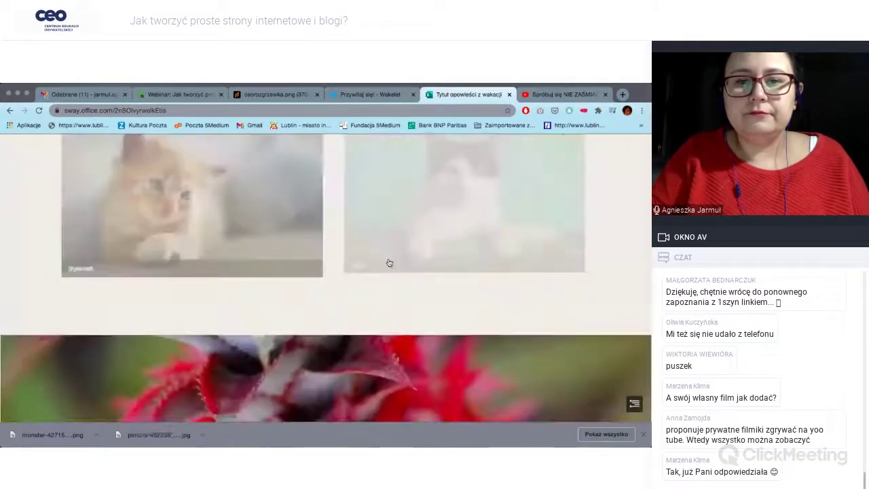
scroll(389, 263, down, 3)
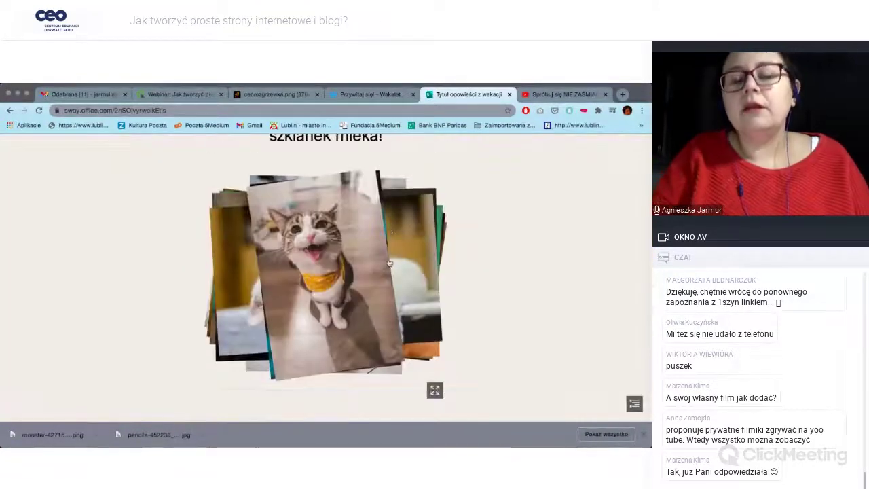
scroll(389, 263, up, 5)
scroll(389, 263, down, 2)
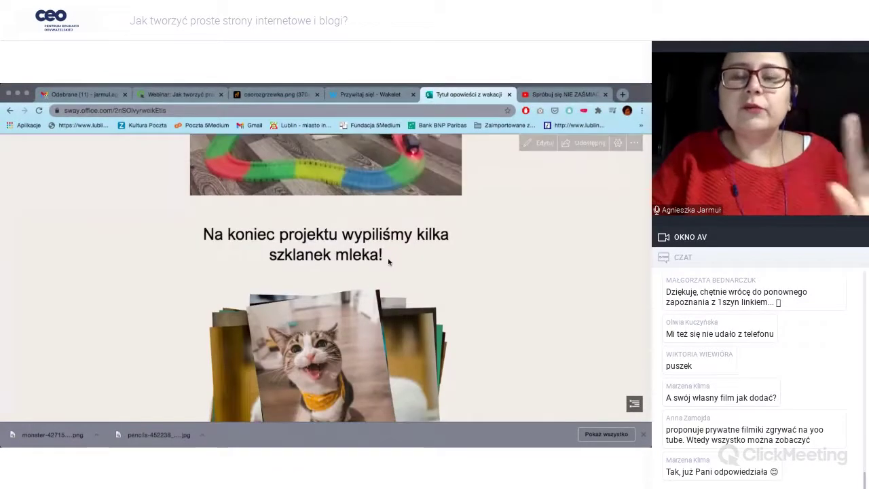
scroll(276, 265, up, 5)
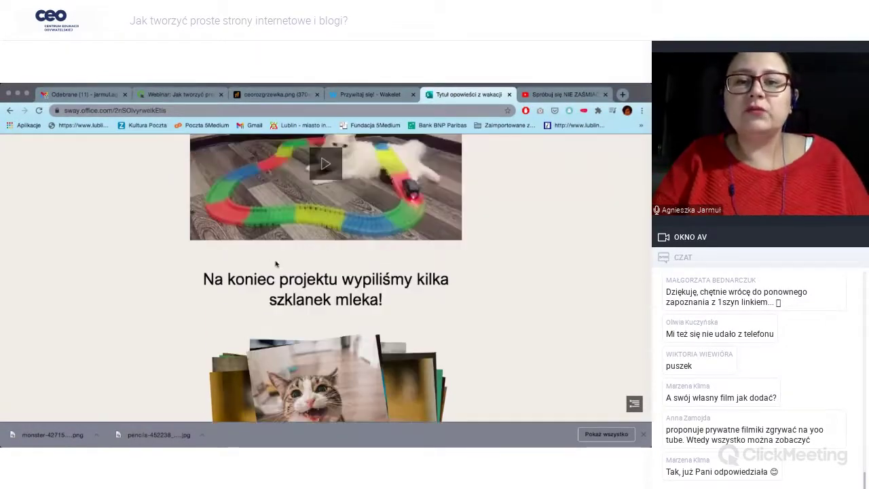
scroll(277, 265, up, 2)
scroll(276, 265, down, 7)
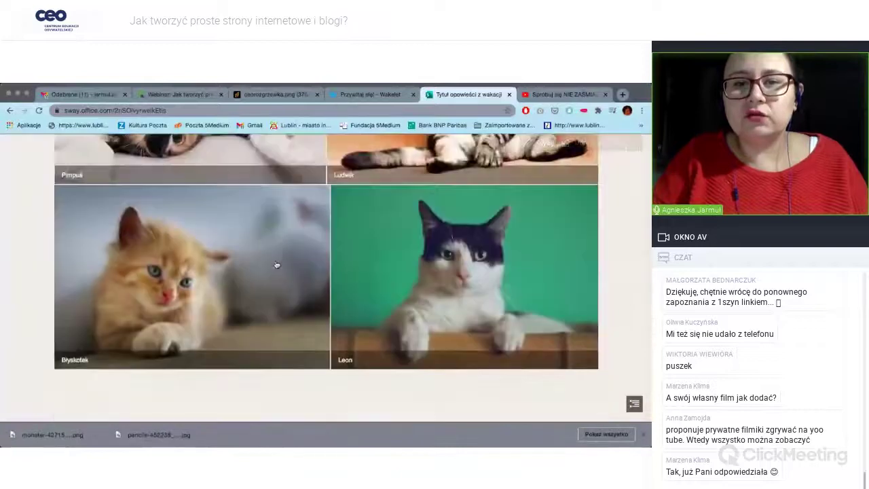
scroll(277, 265, down, 3)
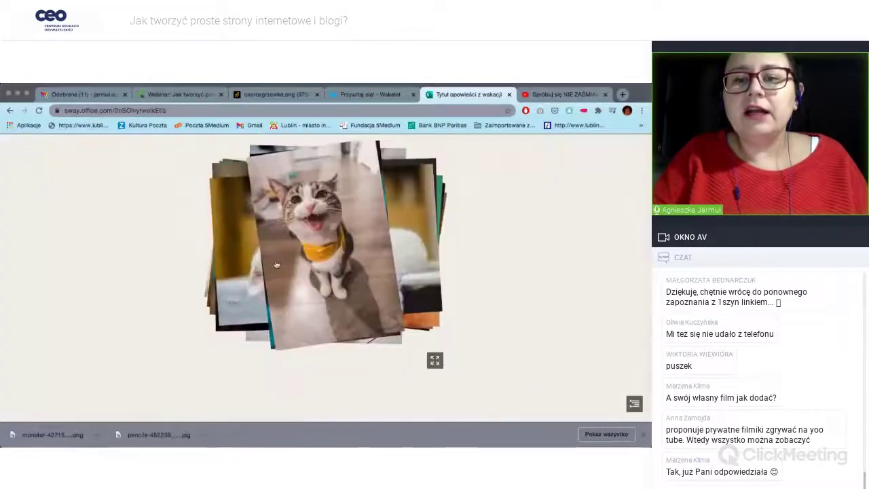
- Flip through all the photos of the stack in the preview, one by one, back to the first
click(356, 216)
click(356, 216)
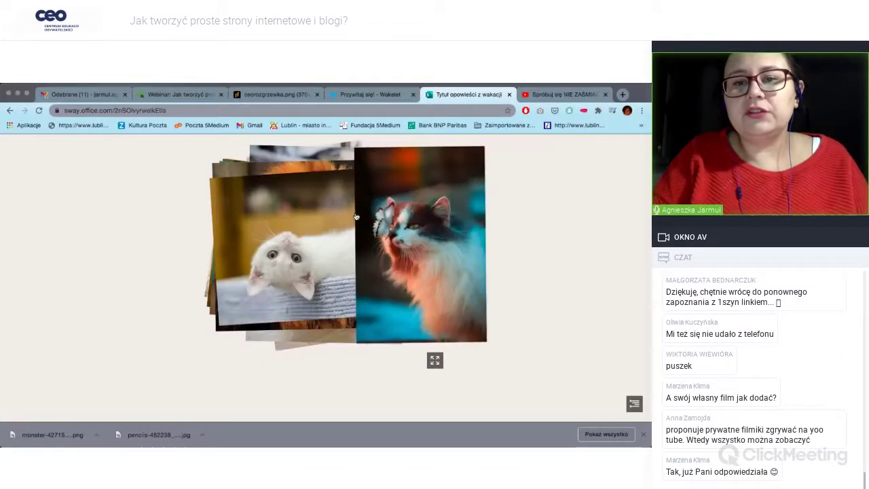
click(355, 216)
click(356, 215)
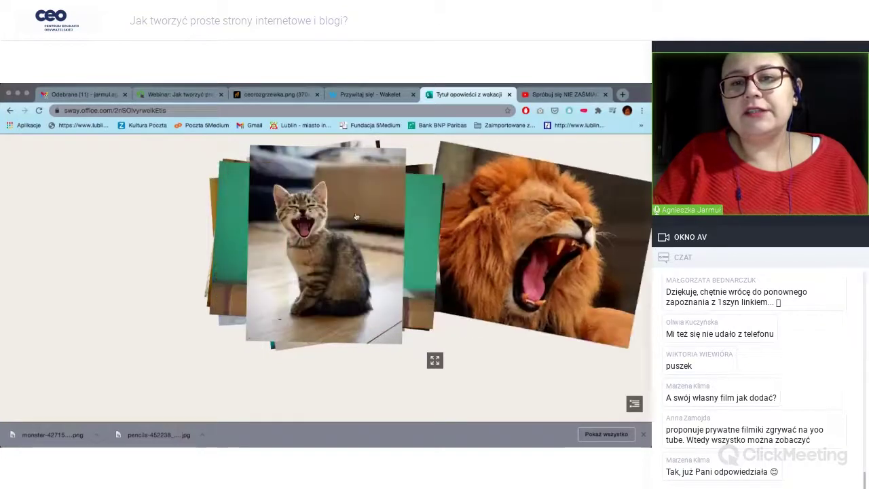
click(356, 216)
click(356, 216)
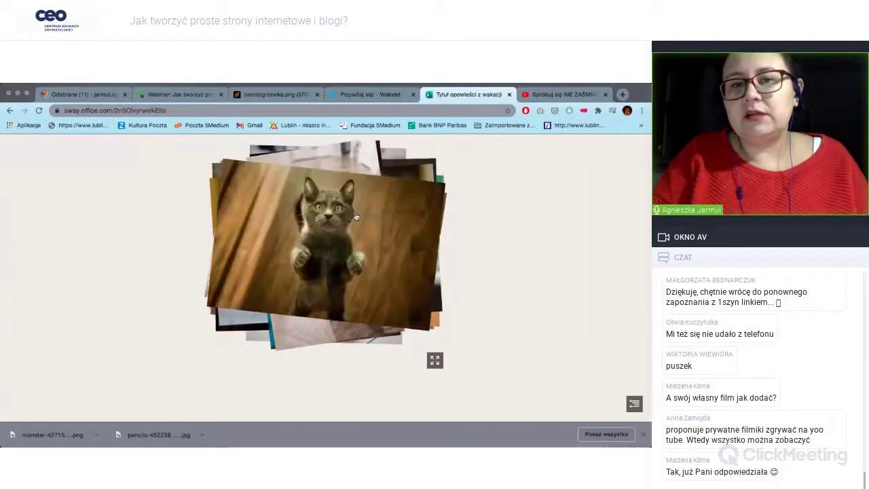
click(355, 216)
click(356, 216)
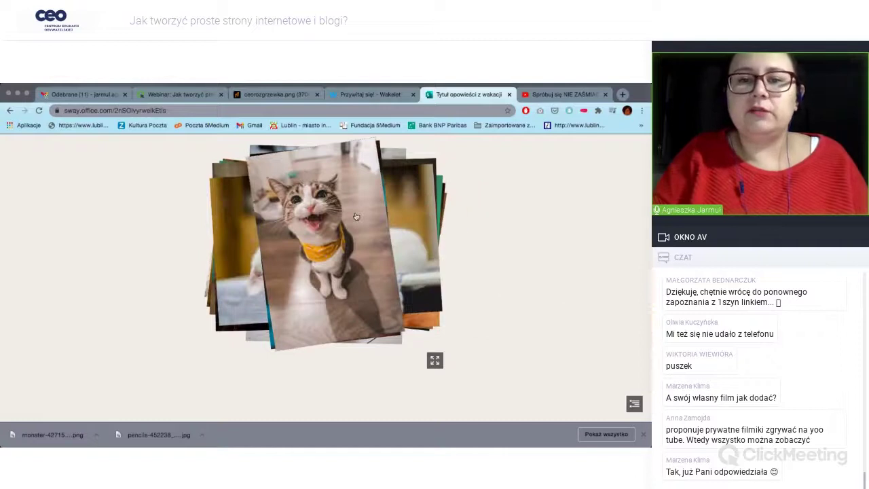
- Open the photo stack in the enlarged full-screen view
scroll(528, 252, up, 2)
scroll(526, 252, down, 3)
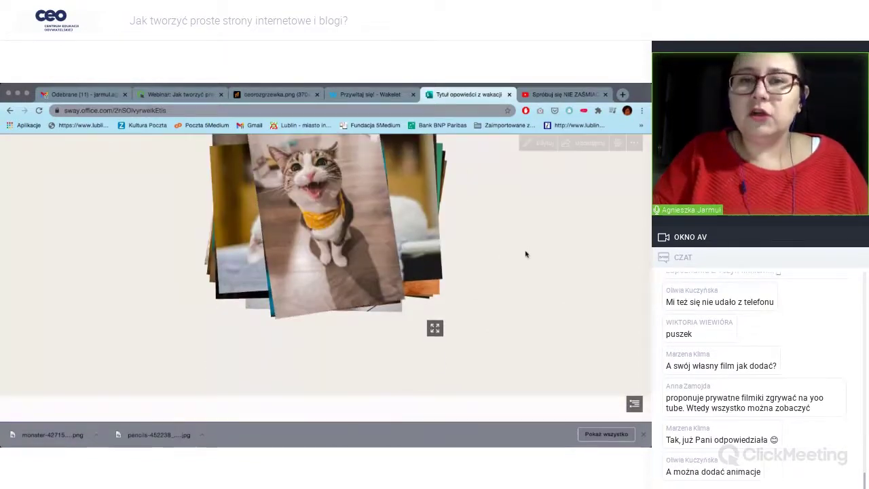
click(434, 328)
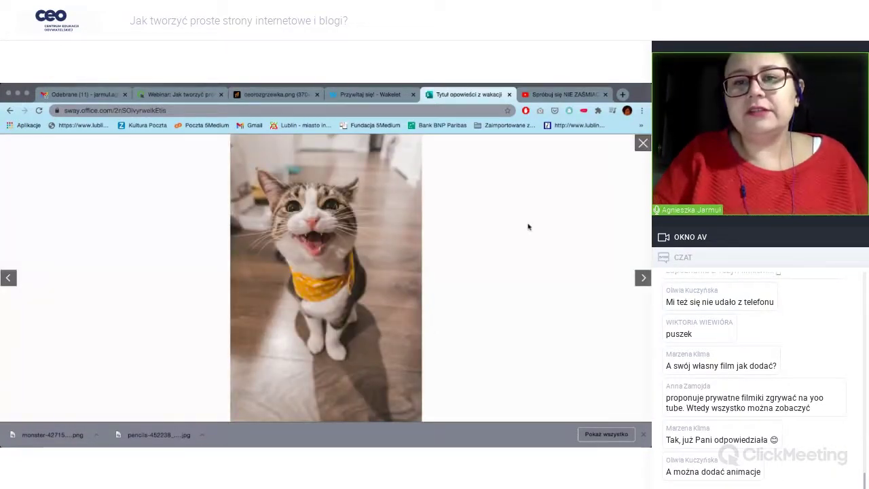
- Browse the stack's photos in the enlarged full-screen view, then close that view
click(642, 278)
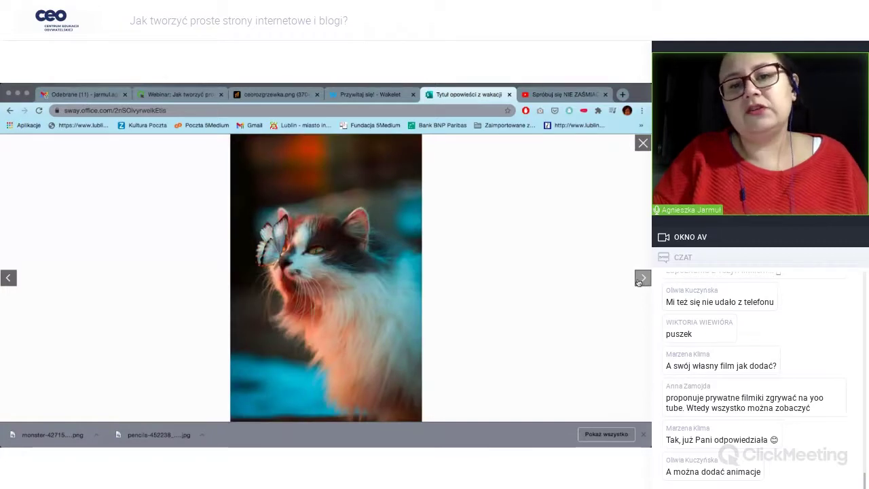
click(641, 278)
click(642, 278)
click(641, 279)
click(642, 279)
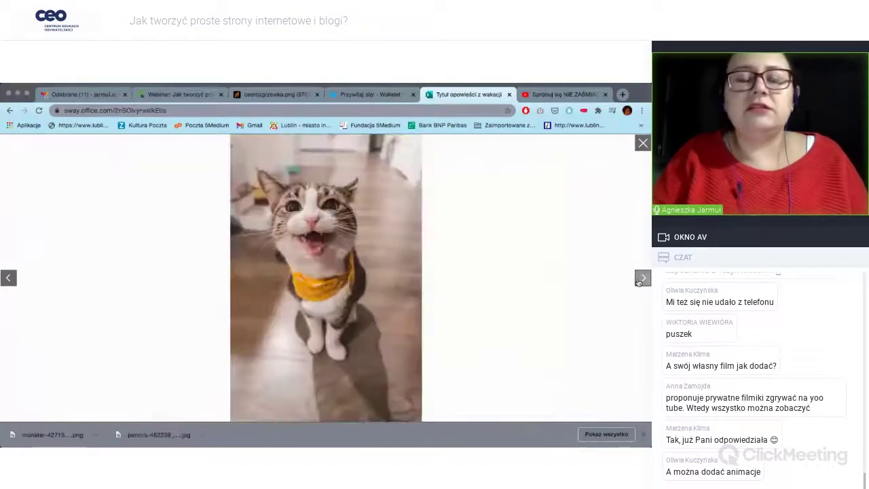
click(639, 280)
click(639, 280)
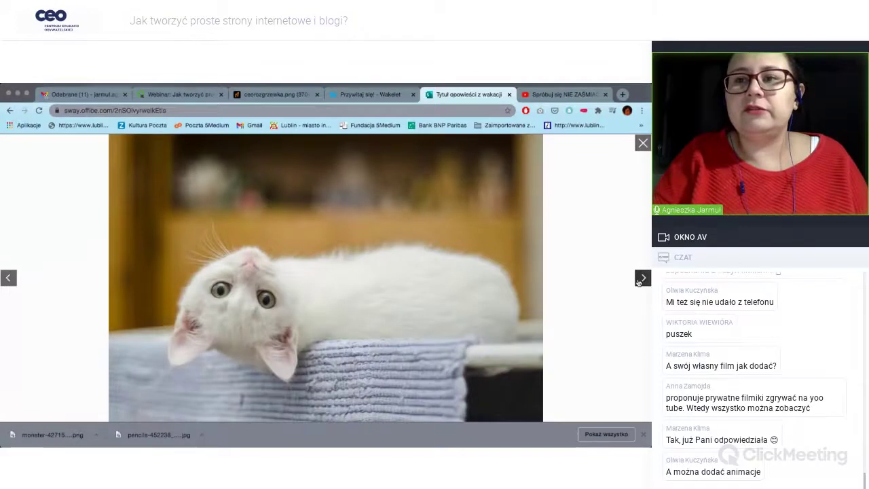
click(639, 280)
key(Escape)
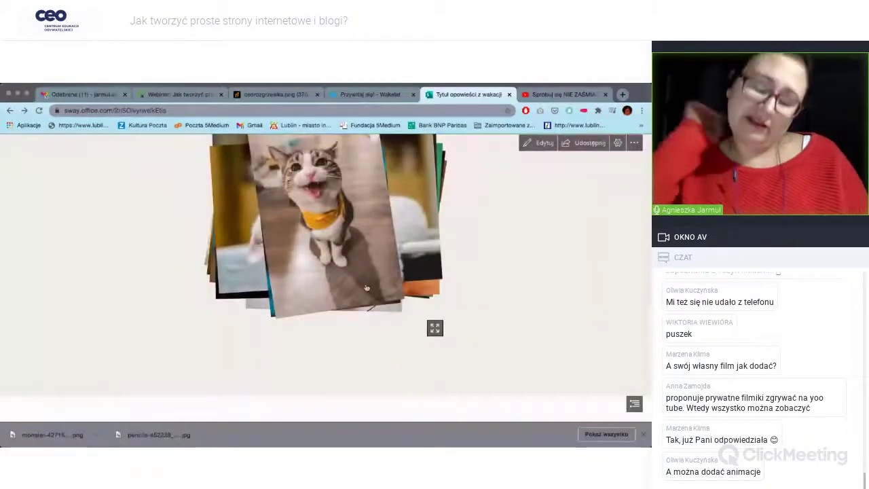
- Review the previewed page from the photo stack through the captioned cat photo grid up to the "Koci projekt" title
scroll(367, 289, up, 2)
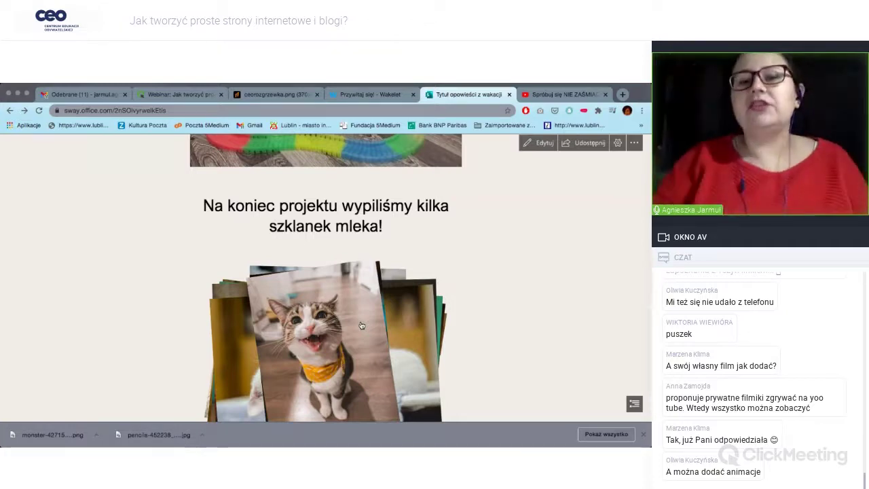
scroll(362, 325, down, 10)
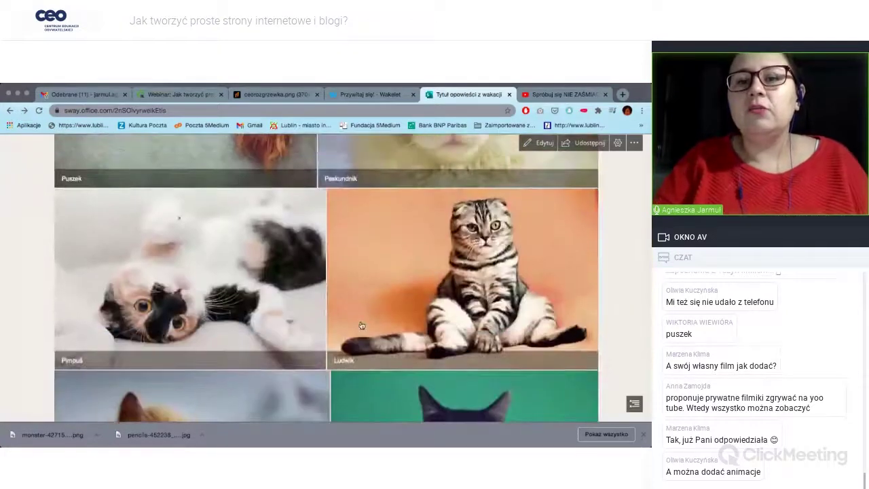
scroll(312, 292, down, 2)
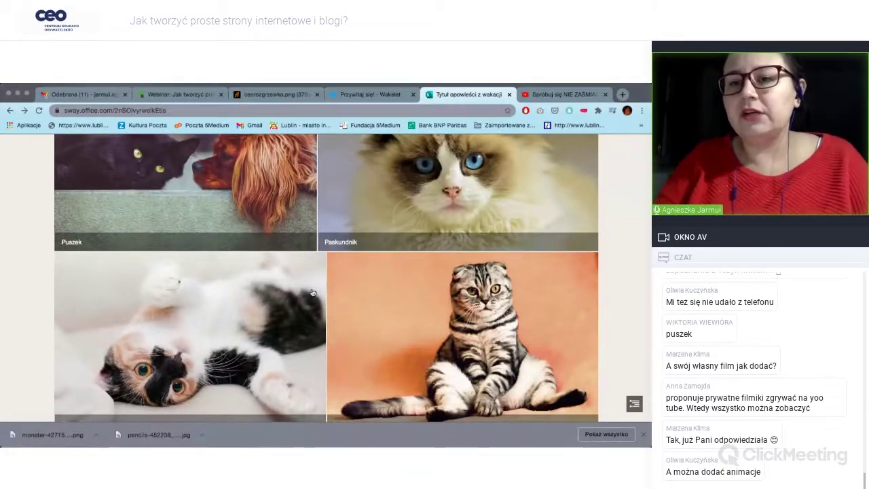
scroll(312, 293, down, 3)
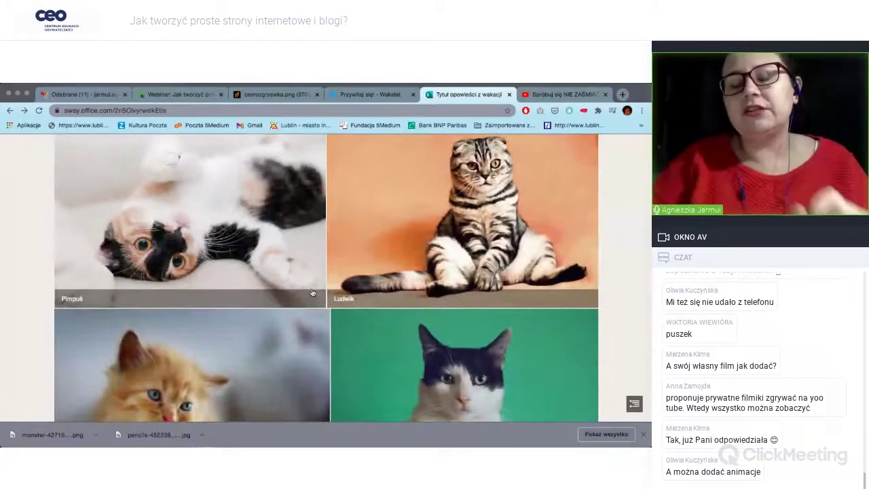
scroll(312, 293, down, 10)
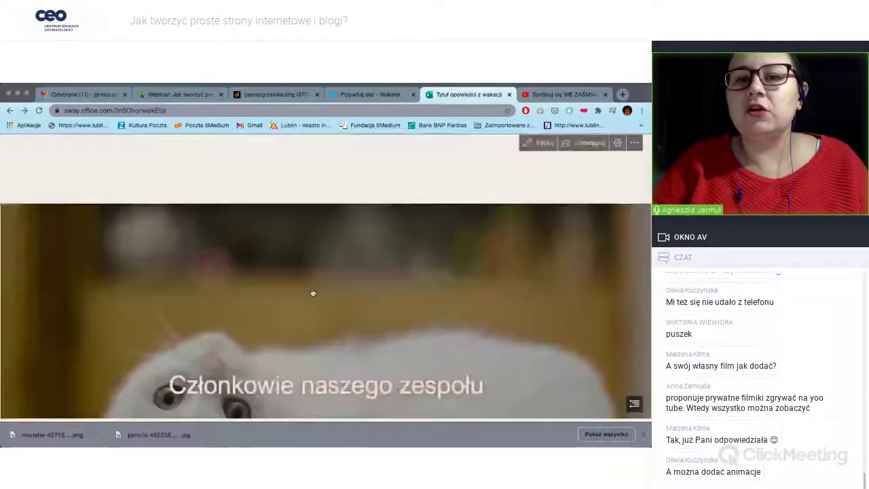
scroll(311, 292, up, 2)
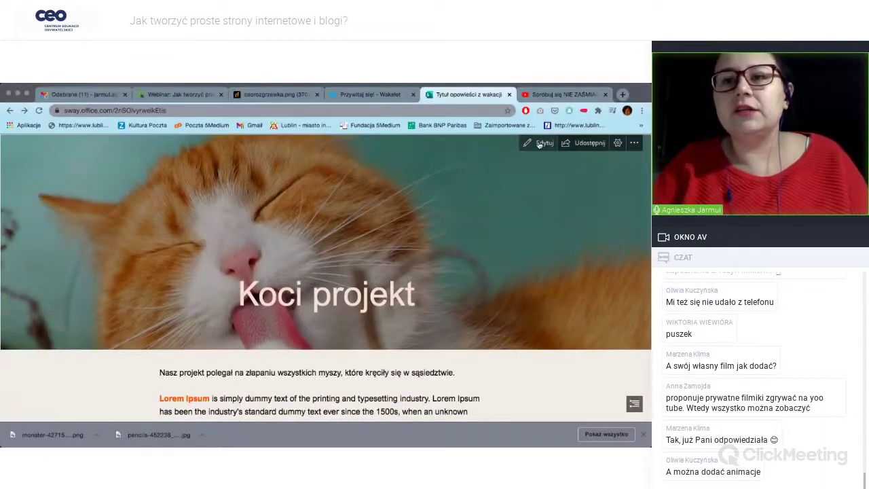
- Return to editing the page and examine the storyline cards from the "Jedzenie" section to the end of the Stack (Stos) group
click(539, 143)
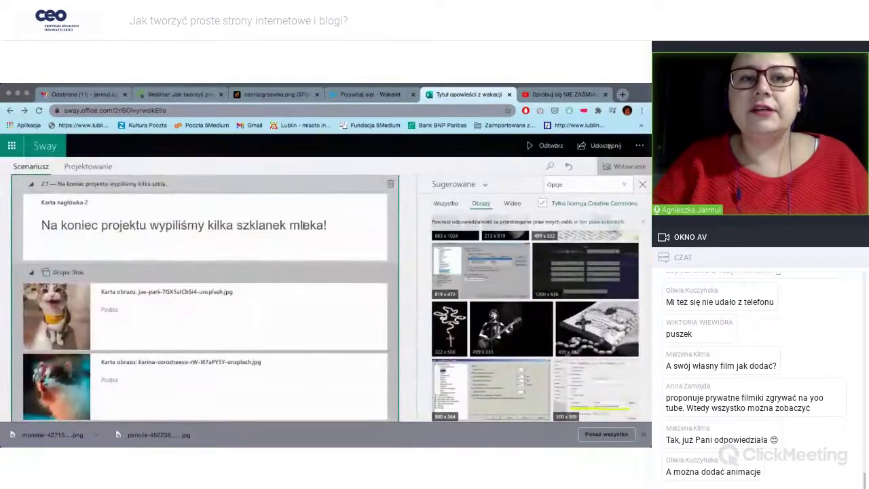
scroll(303, 224, up, 3)
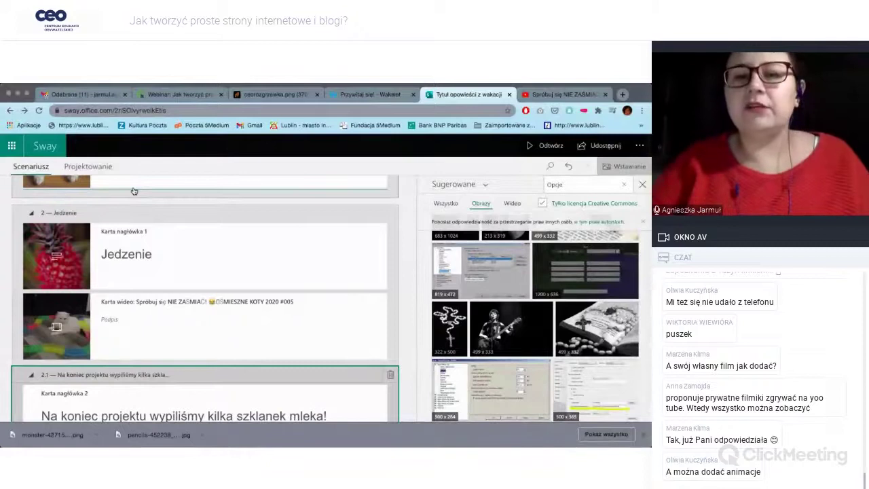
scroll(145, 271, down, 3)
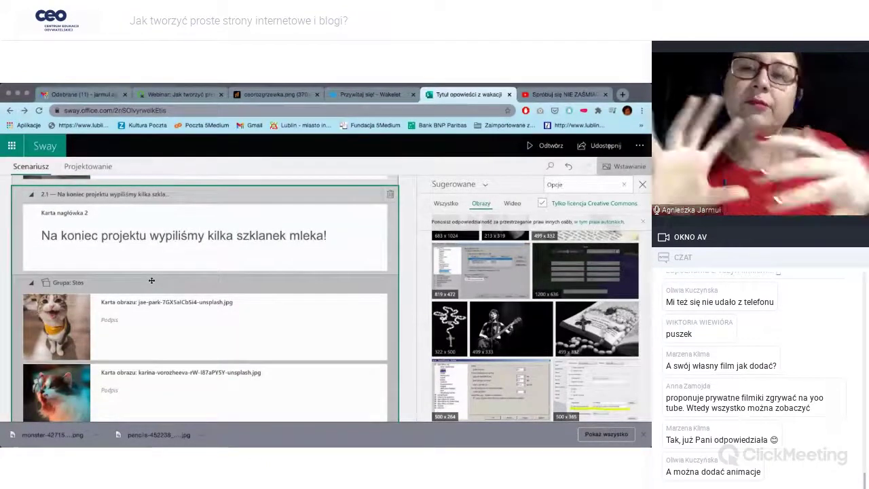
scroll(169, 316, down, 10)
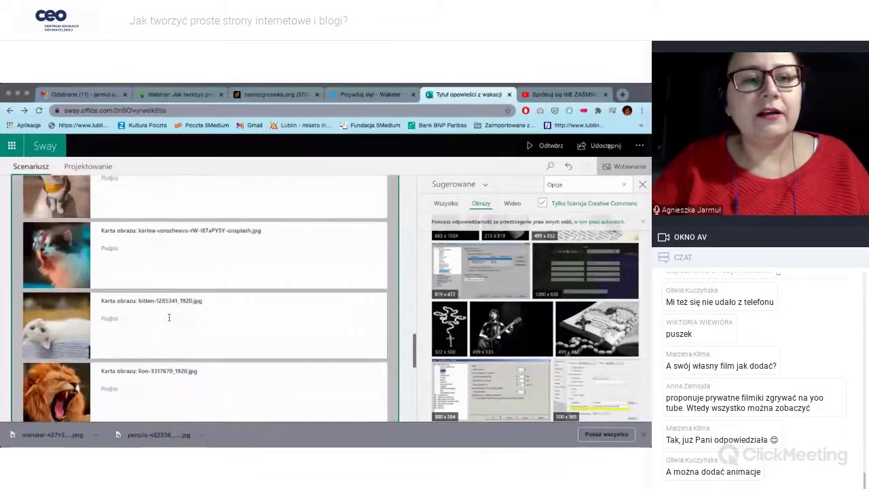
scroll(169, 315, up, 1)
scroll(183, 332, down, 1)
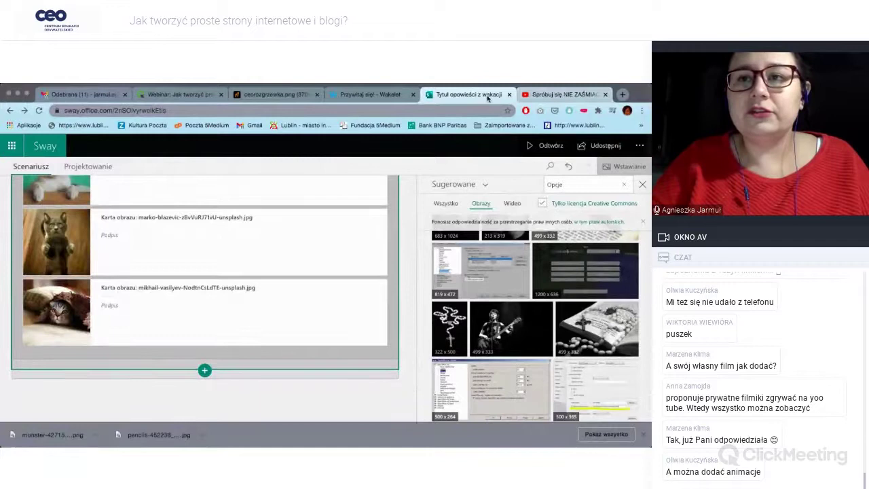
- Copy the Lorem Ipsum paragraph from the introduction text into a new text card below the photo stack at the storyline's end
scroll(291, 252, up, 10)
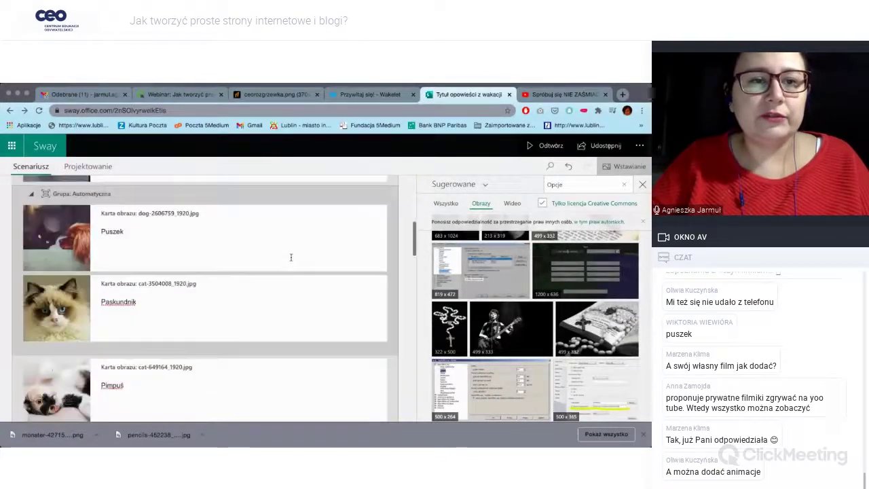
drag(41, 327, 206, 379)
key(ctrl+c)
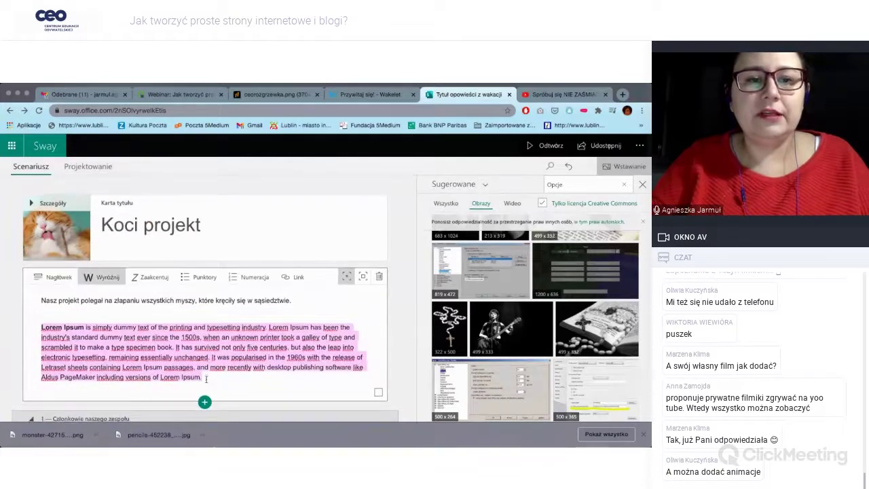
scroll(205, 379, down, 10)
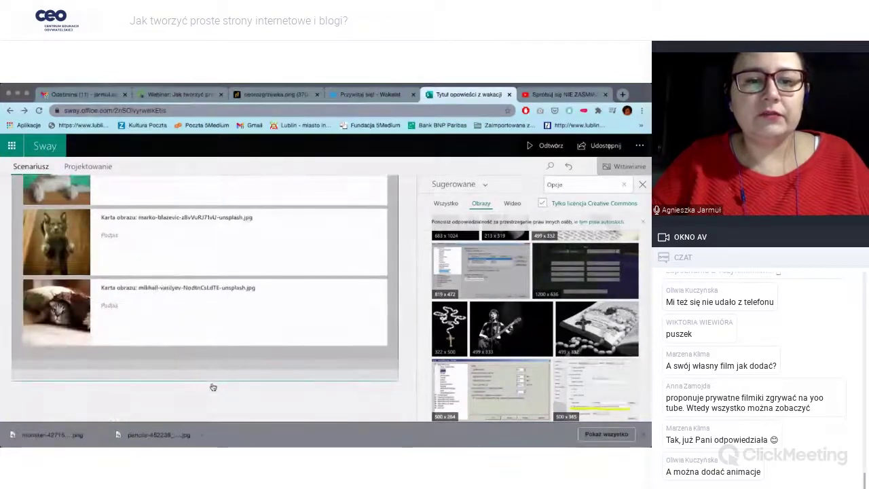
click(213, 386)
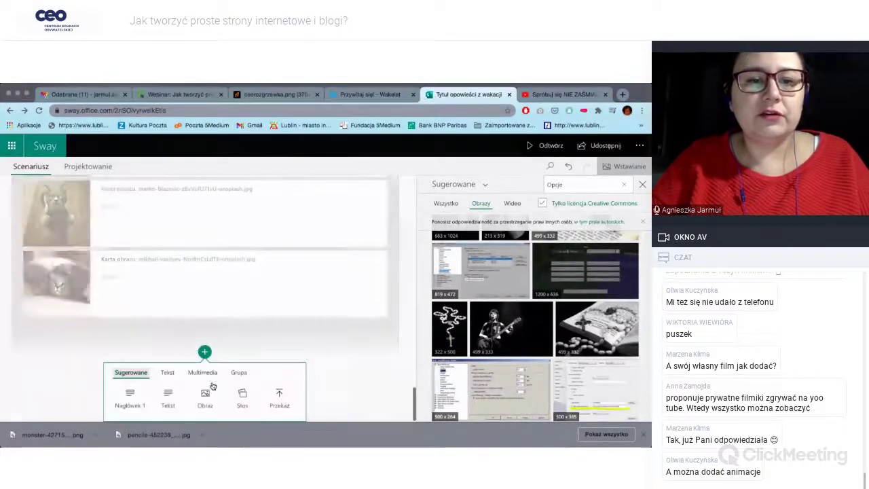
click(170, 375)
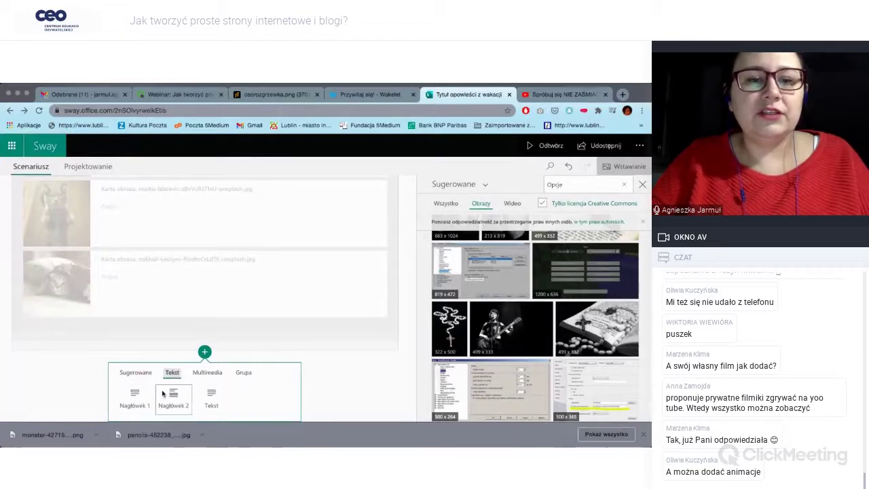
click(199, 399)
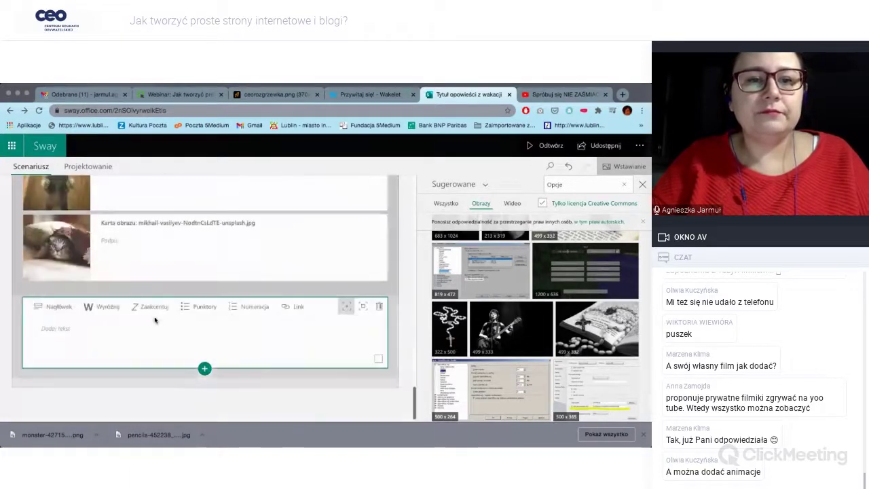
key(ctrl+v)
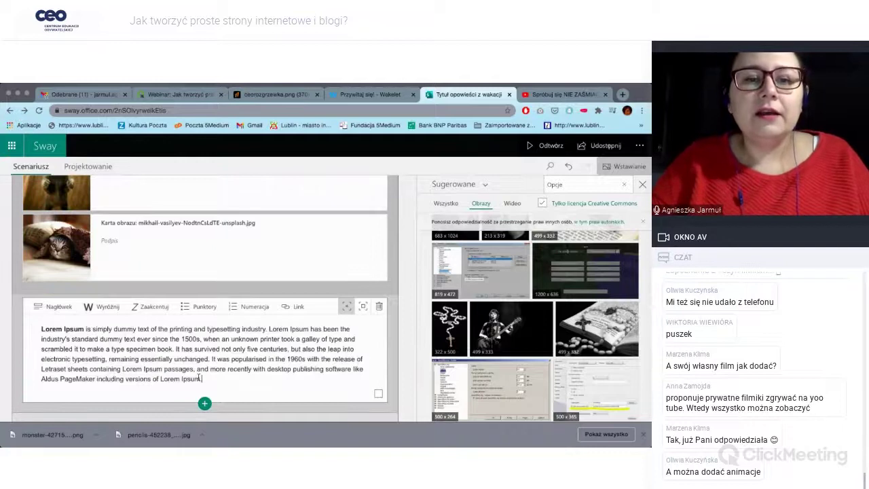
- Insert a Comparison (Porównanie) group below the new Lorem Ipsum text card
click(204, 403)
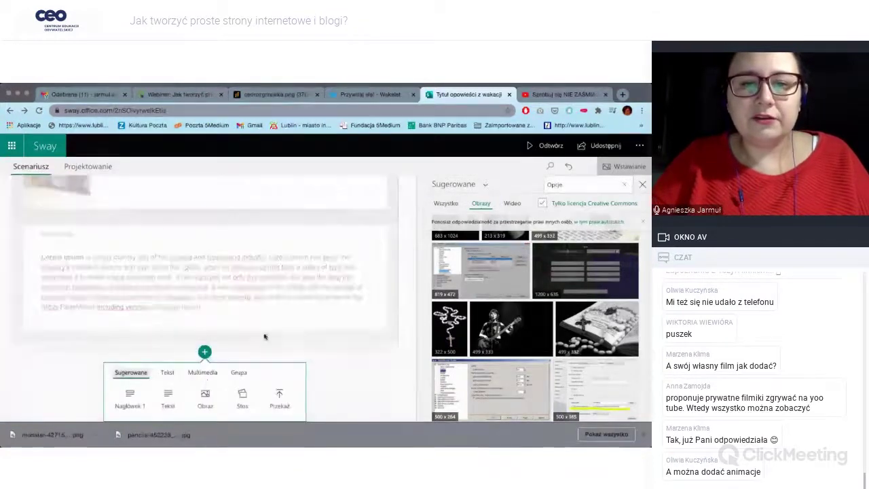
click(237, 373)
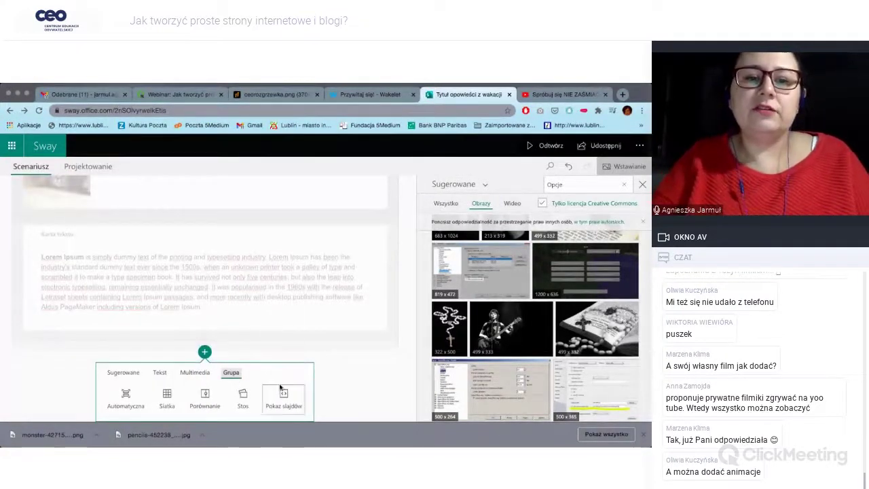
click(206, 400)
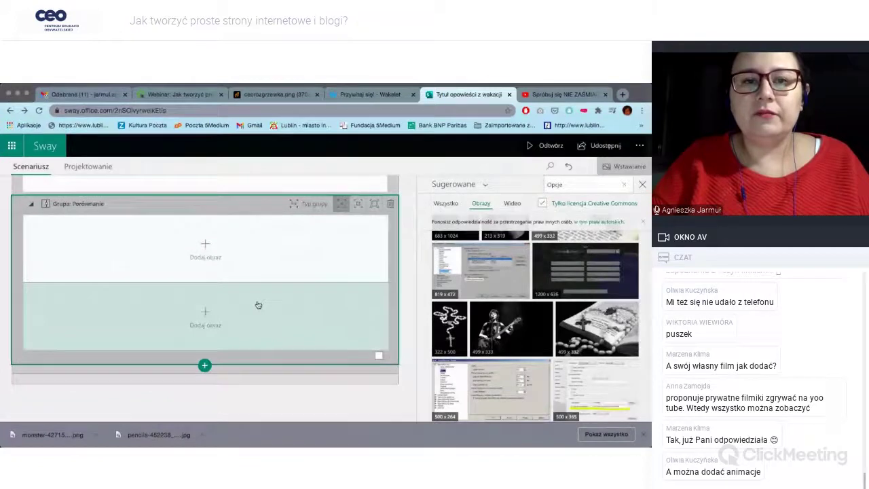
- Add friends-1149841_1920.jpg from the device as the first image of the Comparison group
click(258, 305)
click(186, 250)
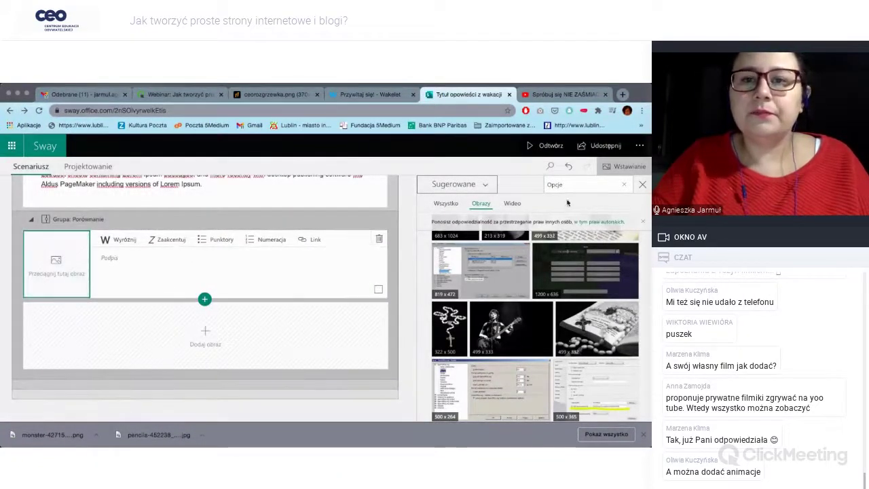
click(456, 184)
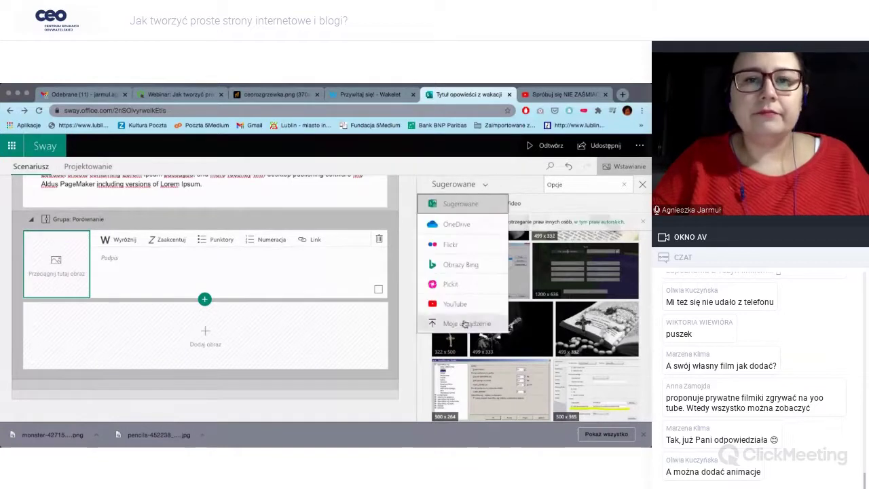
click(406, 261)
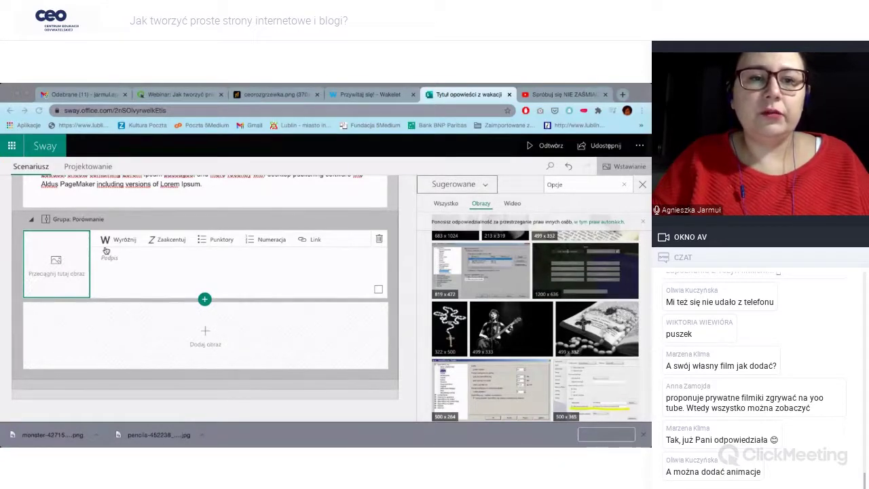
- Add dog-2606759_1920.jpg from the device and place its card in the second image slot of the Comparison group
click(195, 332)
click(187, 332)
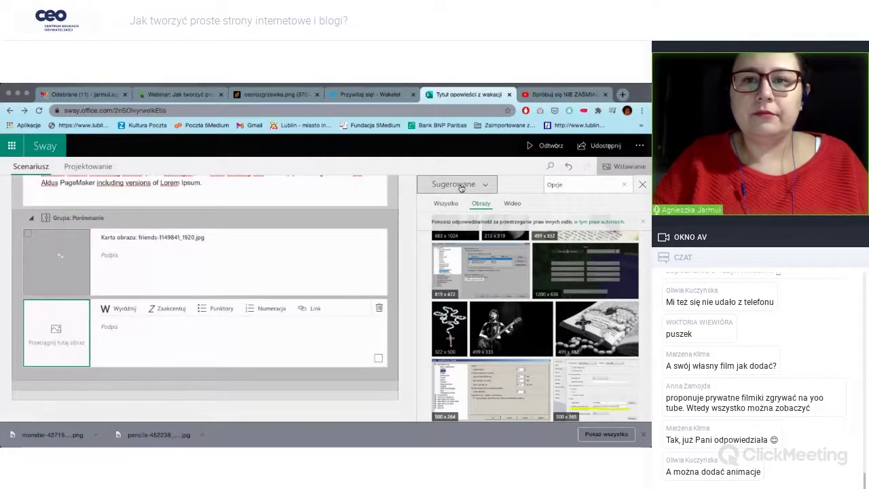
click(461, 188)
click(457, 202)
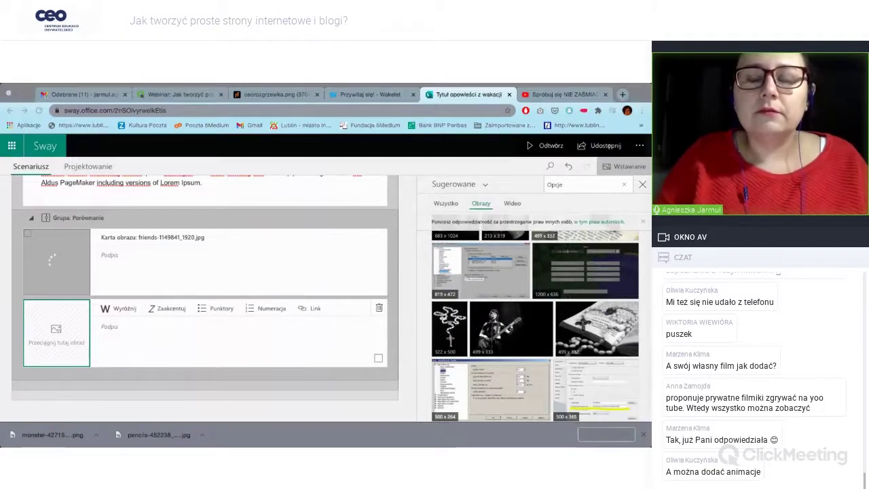
click(519, 424)
drag(84, 370, 60, 371)
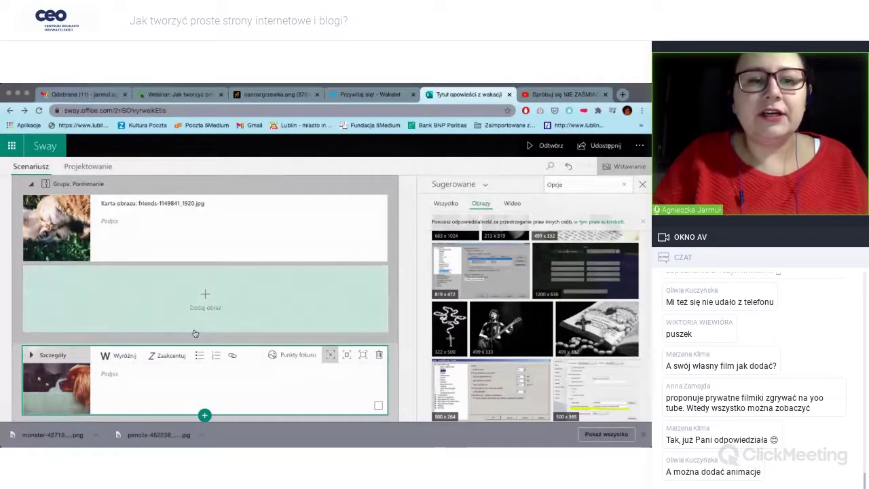
drag(60, 380, 172, 265)
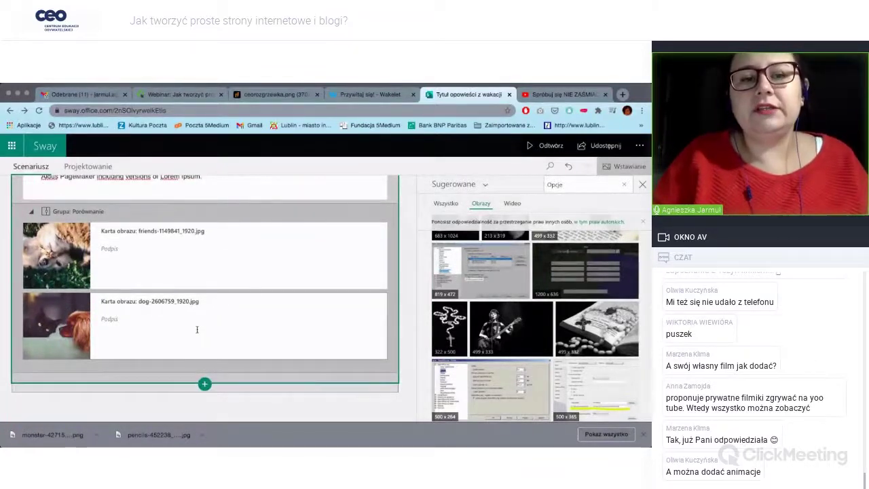
- Preview the page, try the comparison slider between the two animal photos, and return to editing
click(548, 146)
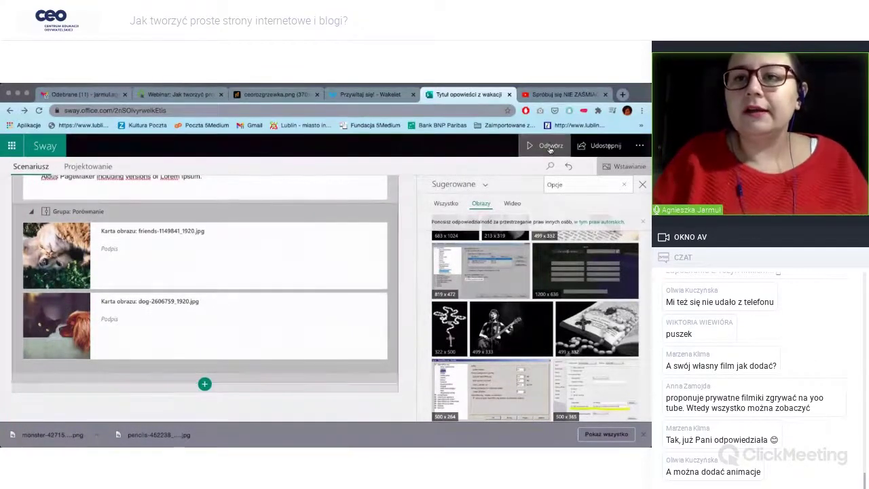
scroll(385, 269, down, 5)
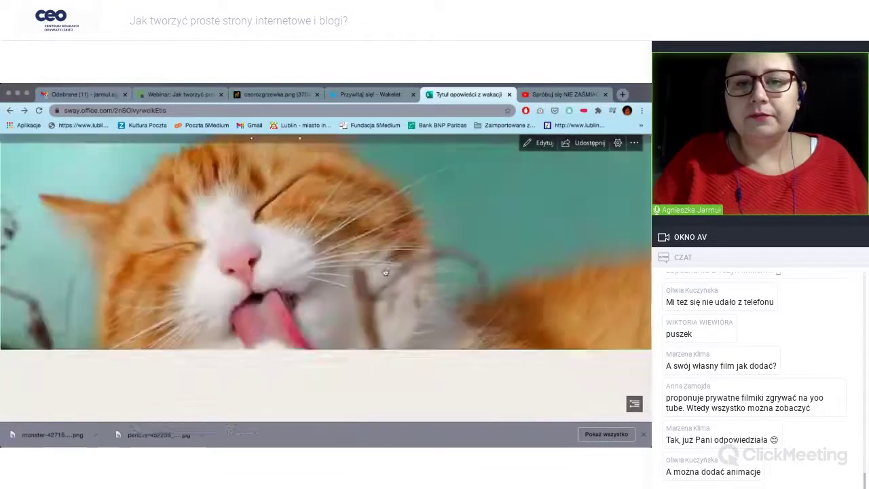
scroll(353, 320, down, 10)
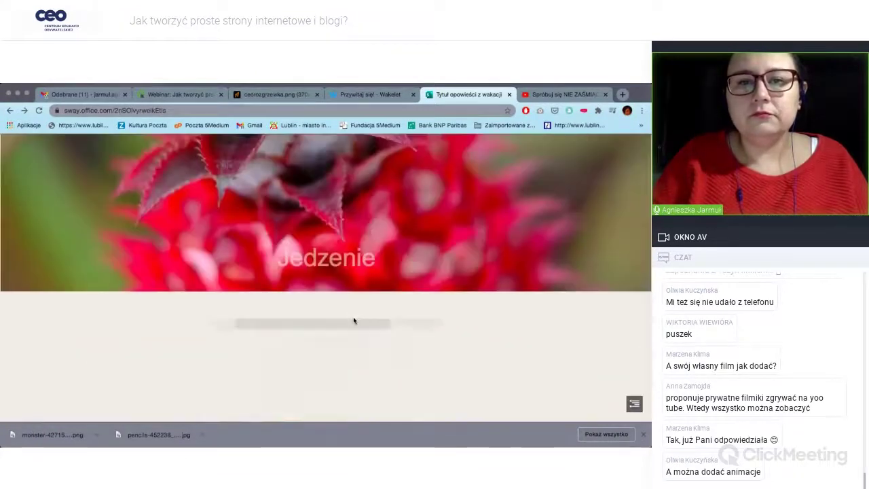
scroll(354, 321, up, 3)
scroll(354, 321, down, 3)
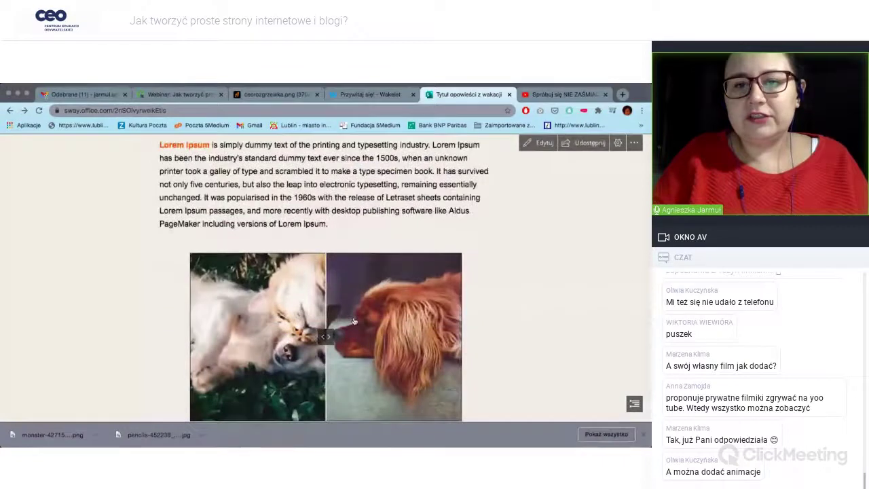
drag(325, 277, 408, 286)
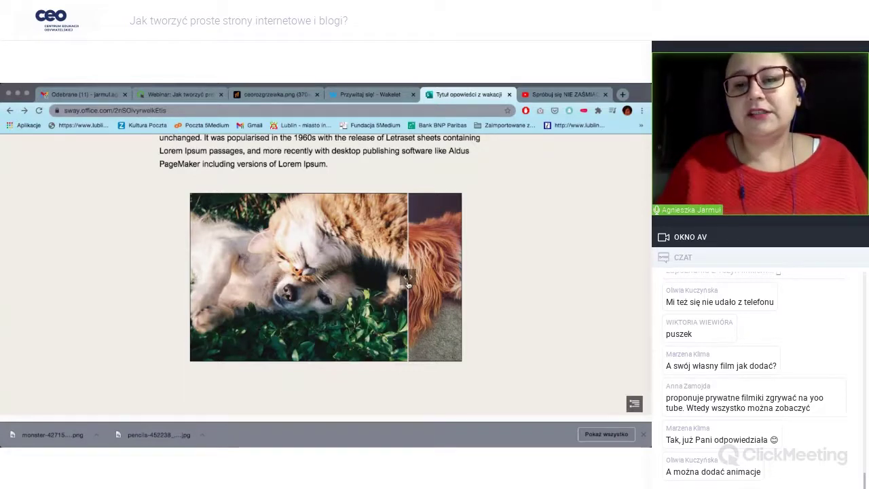
drag(408, 284, 433, 291)
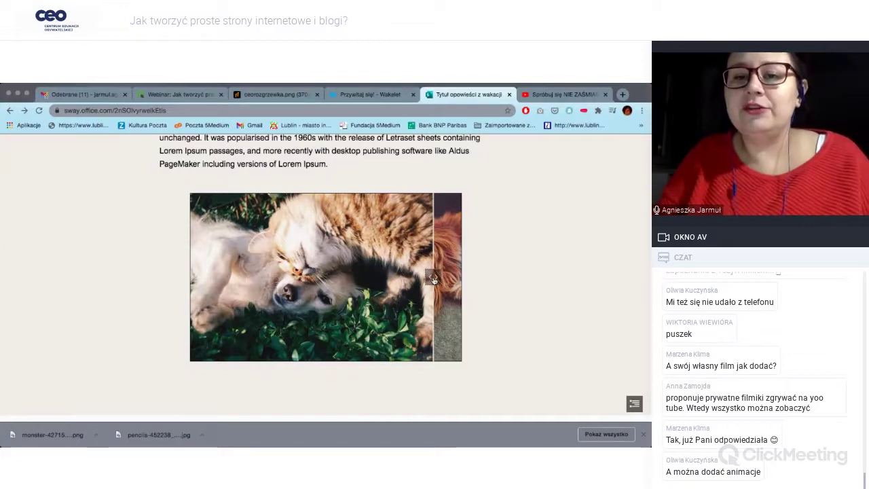
drag(433, 279, 384, 281)
scroll(519, 286, up, 3)
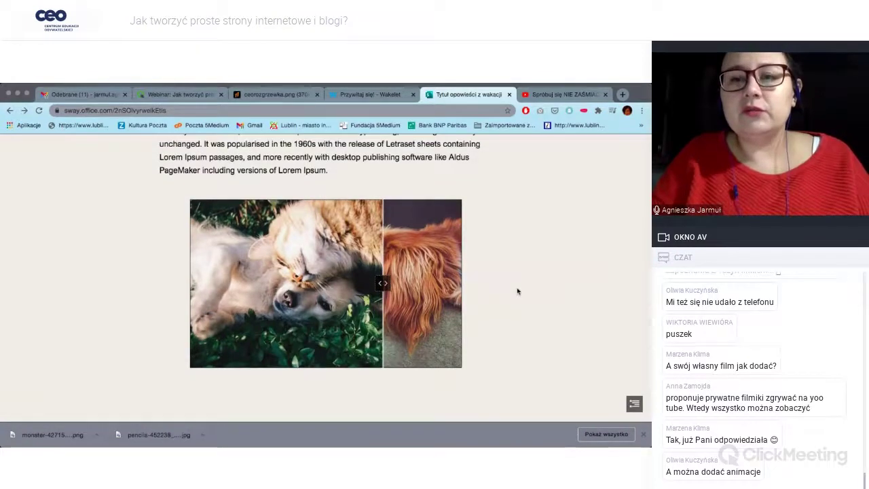
scroll(517, 292, down, 2)
scroll(517, 291, up, 3)
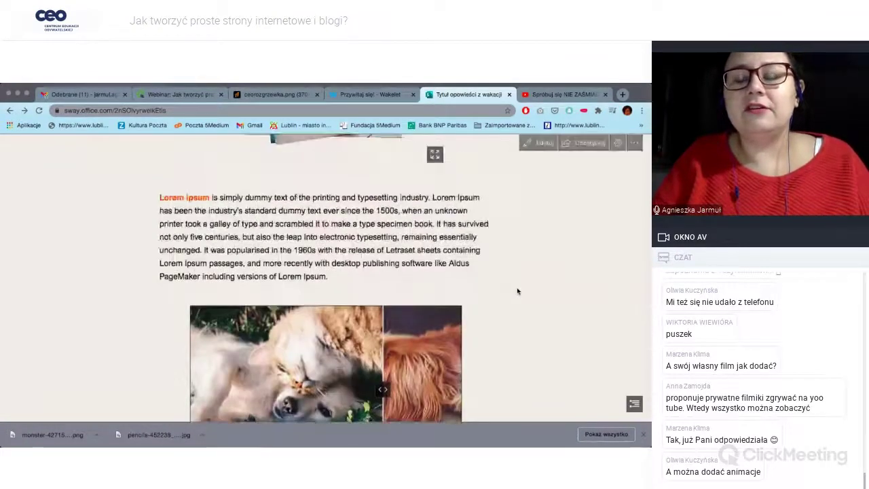
click(543, 143)
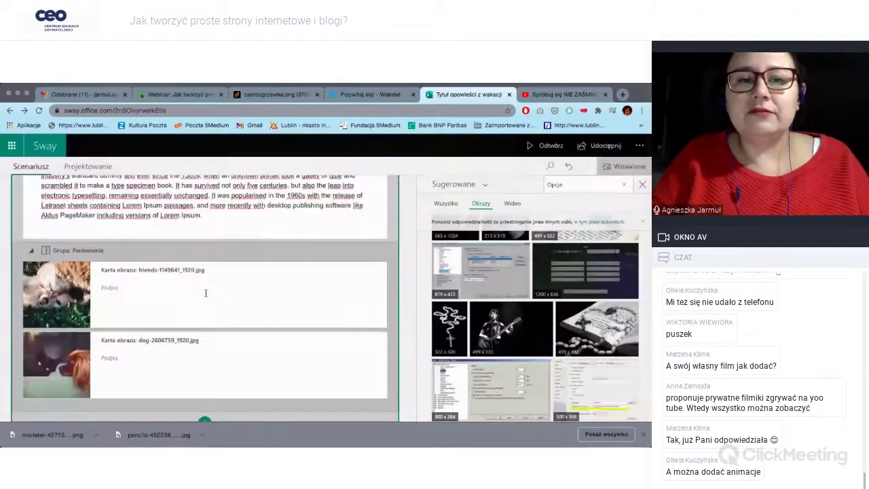
- Try the strongest emphasis on the Comparison (Porównanie) group and check its full-width slider in the preview
click(239, 252)
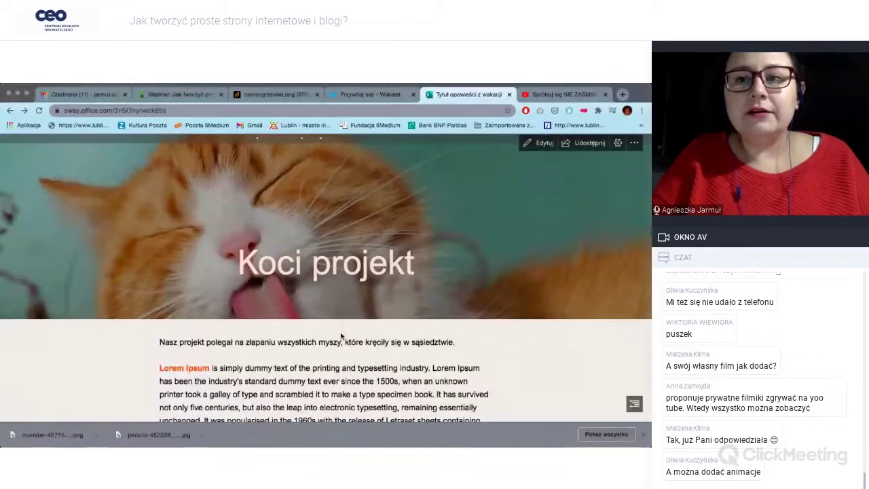
scroll(342, 337, down, 5)
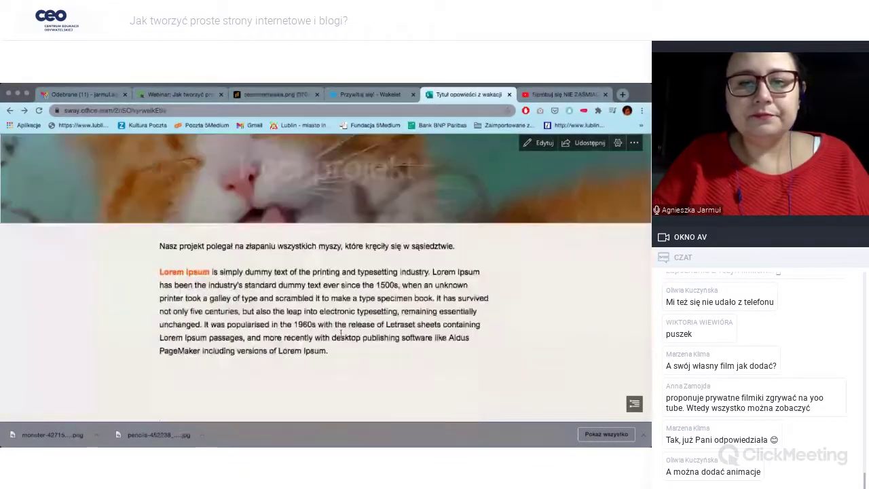
scroll(341, 337, down, 5)
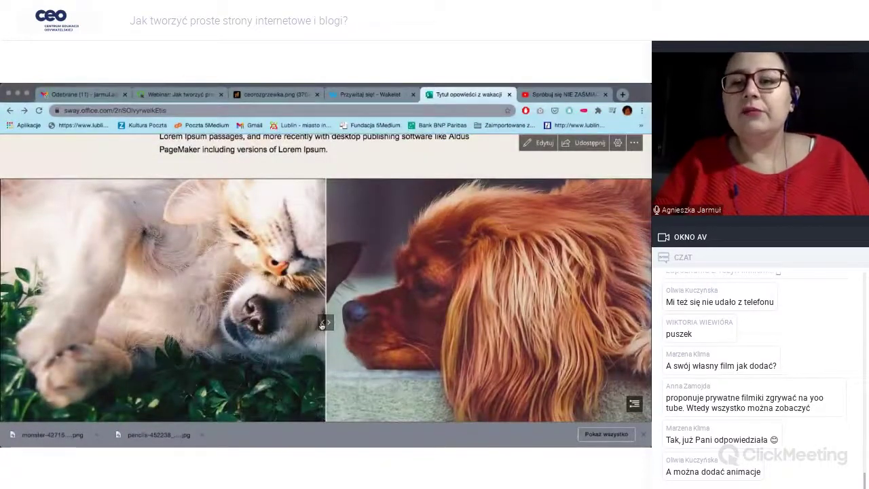
scroll(343, 337, down, 3)
scroll(155, 311, down, 3)
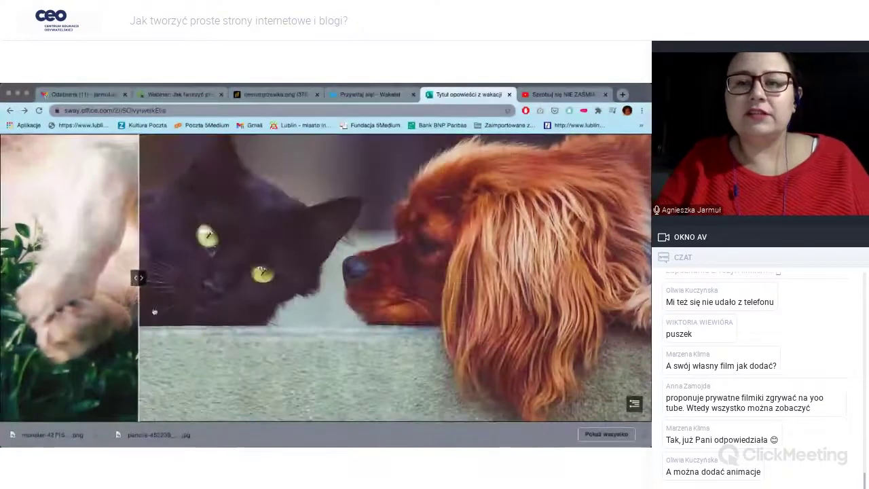
scroll(216, 312, up, 2)
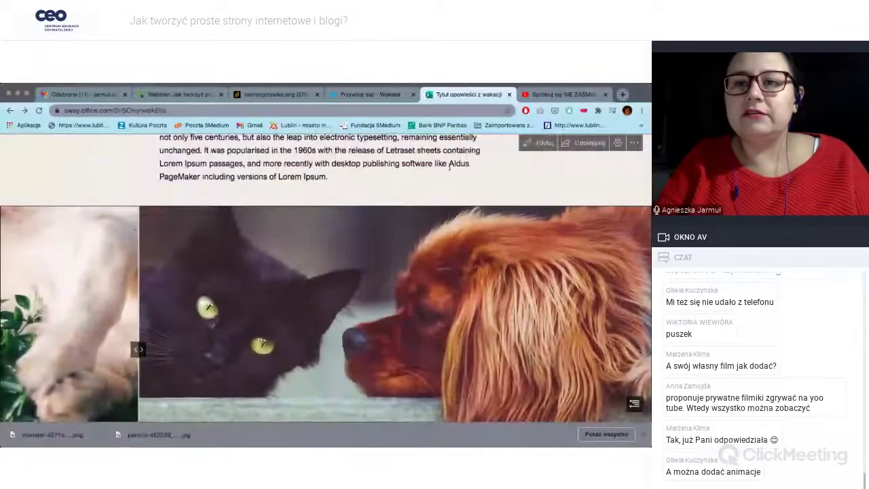
- Set the Comparison group to moderate emphasis, check its size and slider in the preview, and return to editing
key(Escape)
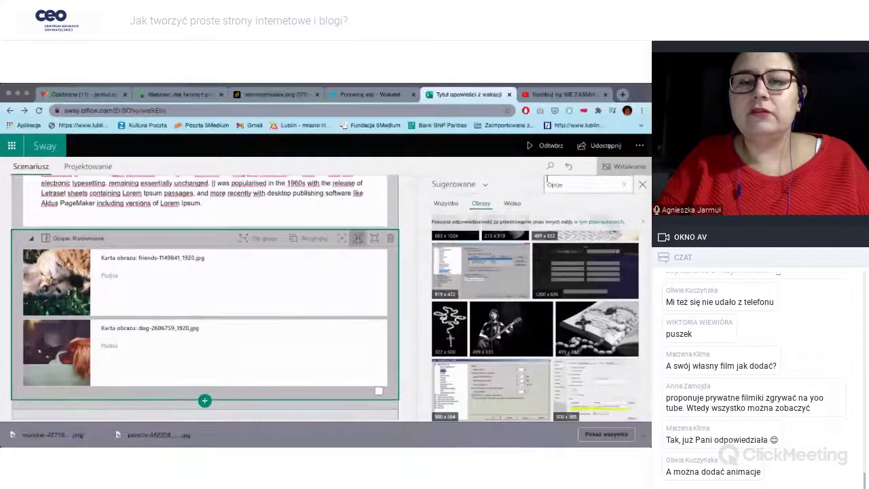
click(546, 145)
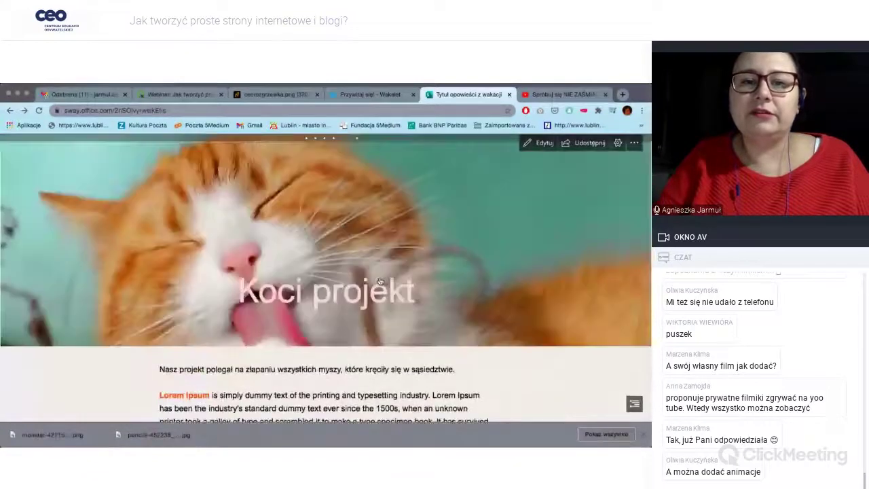
scroll(380, 282, down, 3)
scroll(380, 281, down, 10)
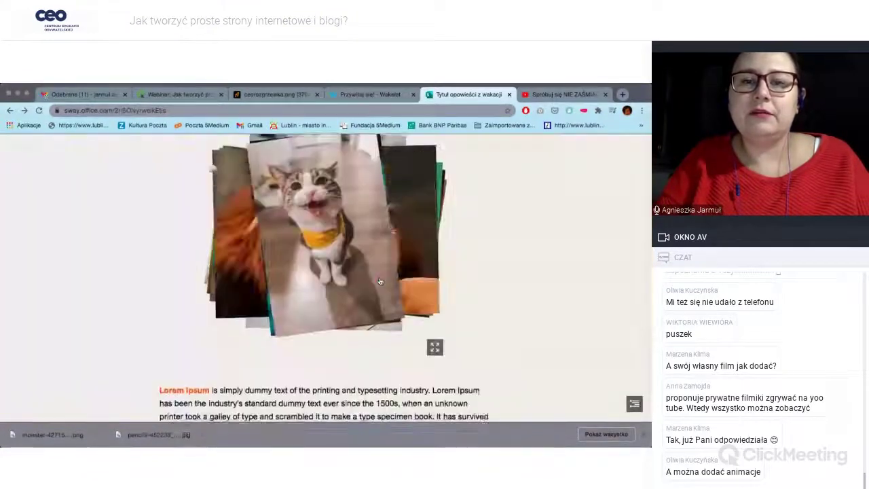
drag(326, 270, 262, 270)
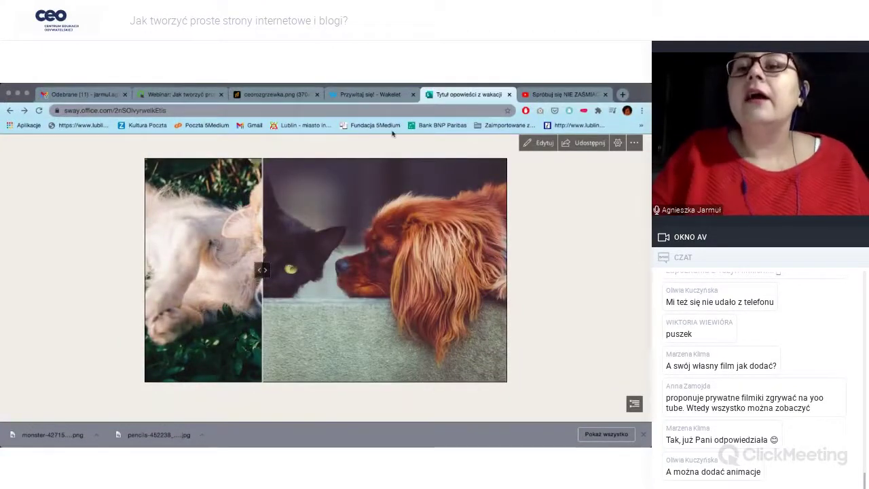
click(539, 143)
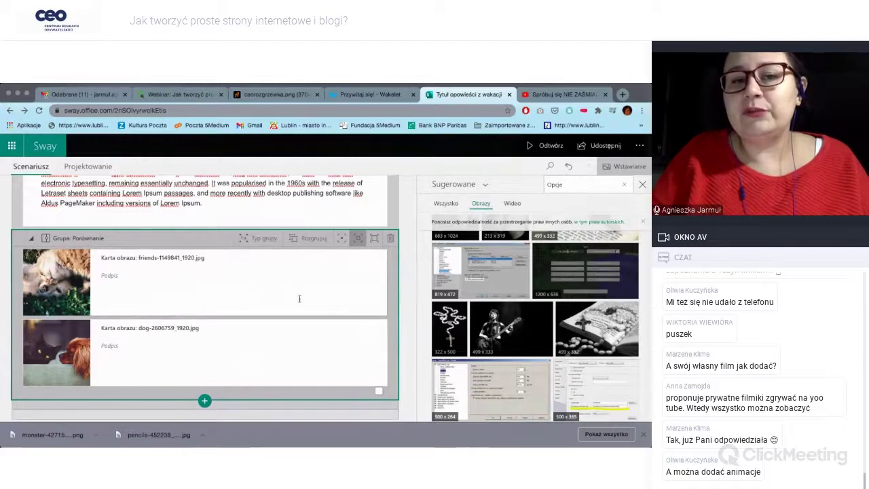
scroll(299, 299, down, 1)
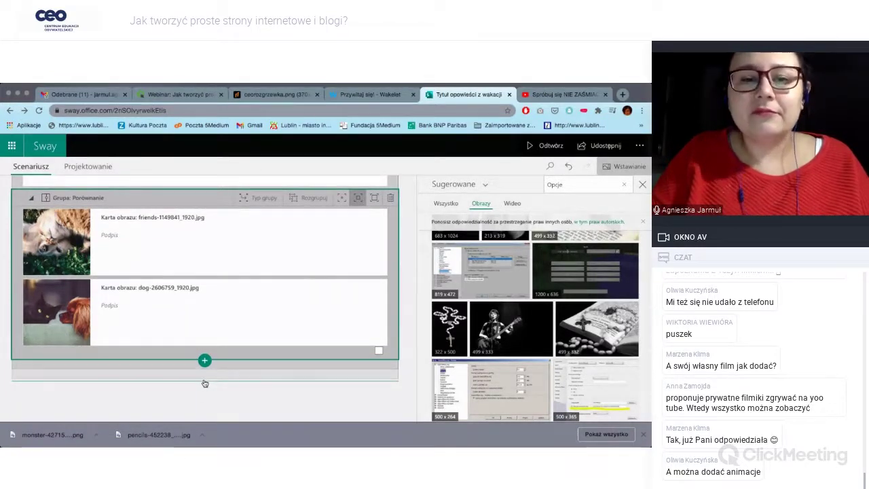
click(204, 360)
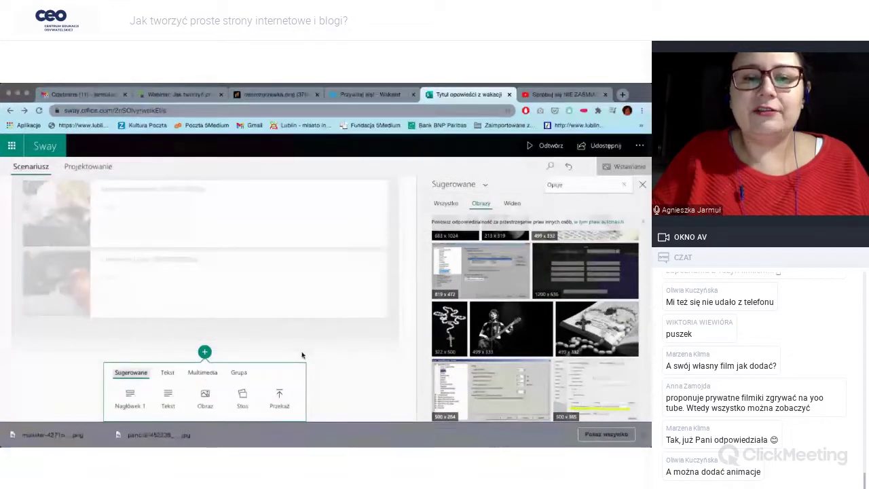
click(231, 375)
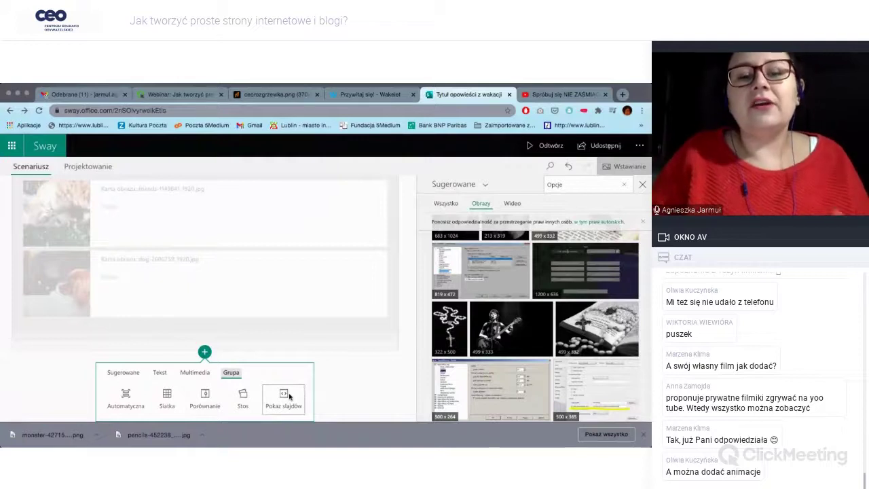
click(333, 403)
- Change the group type of the cat photo stack below "Na koniec projektu wypiliśmy kilka szklanek mleka!" to Grid (Siatka)
scroll(268, 343, down, 5)
scroll(265, 332, up, 5)
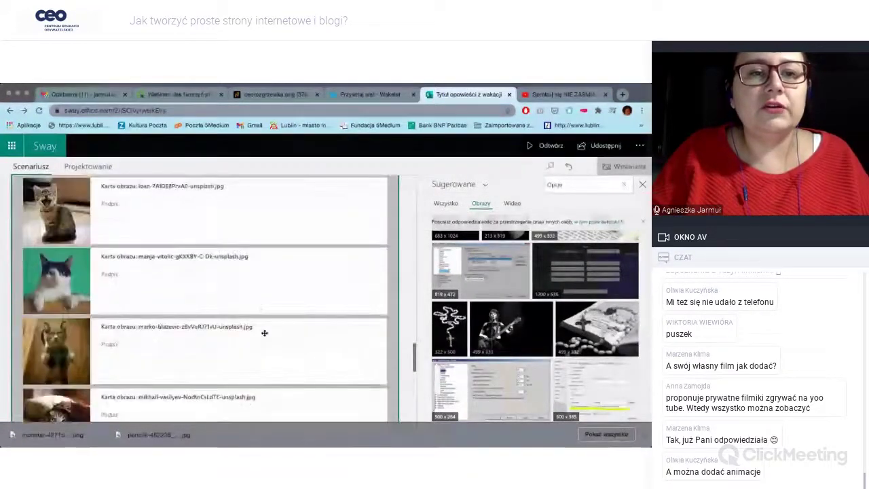
scroll(287, 297, up, 3)
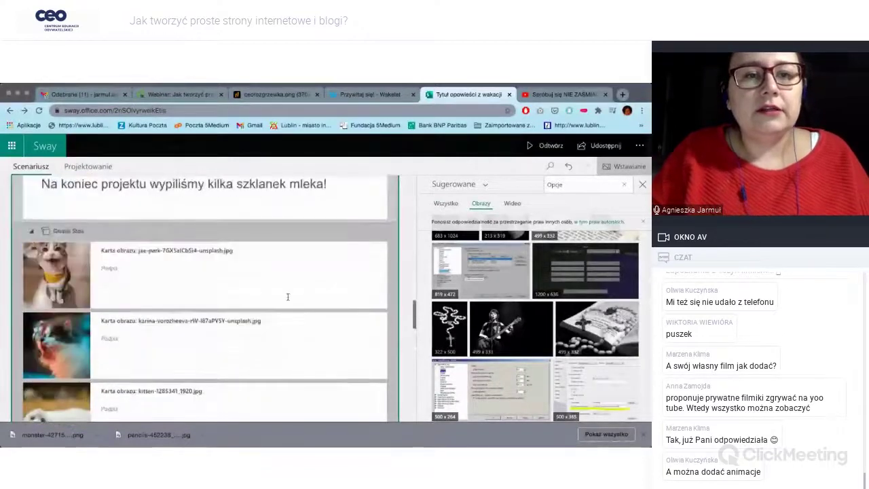
scroll(312, 233, down, 1)
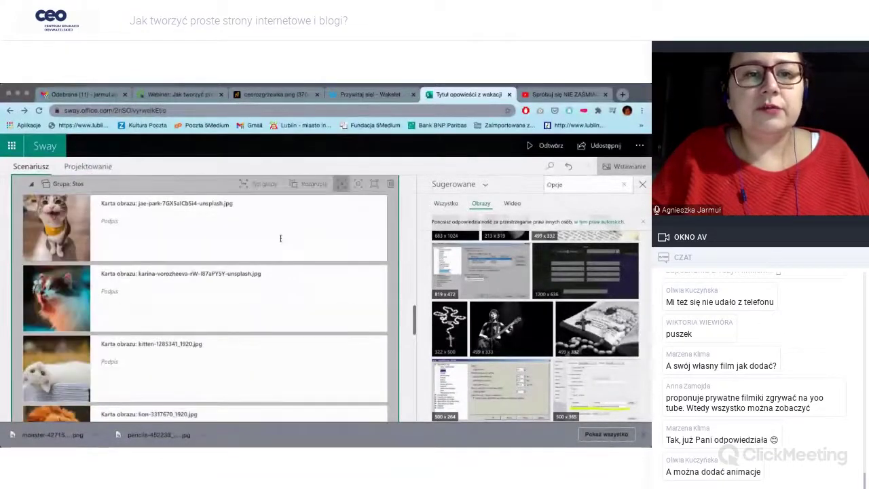
scroll(245, 228, up, 1)
click(74, 243)
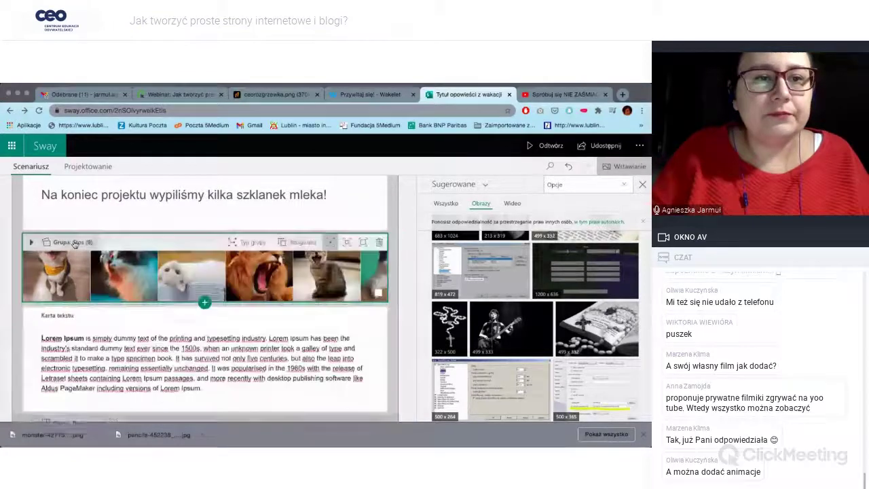
click(75, 244)
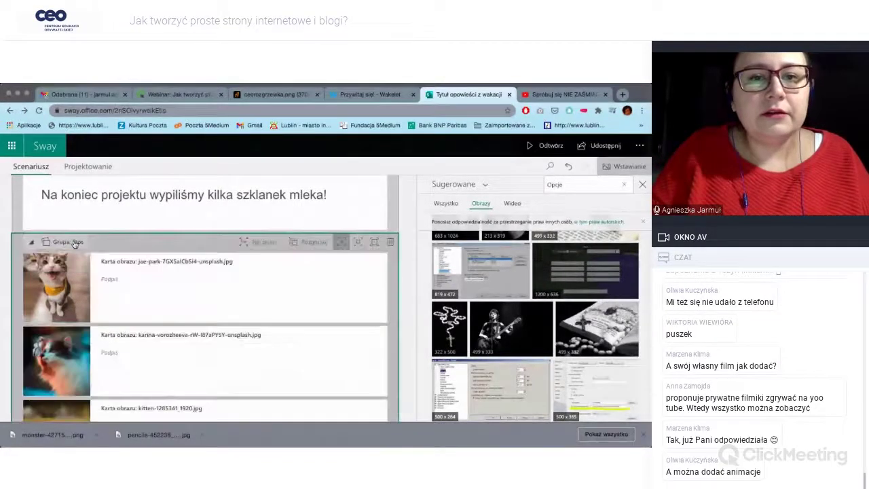
click(265, 246)
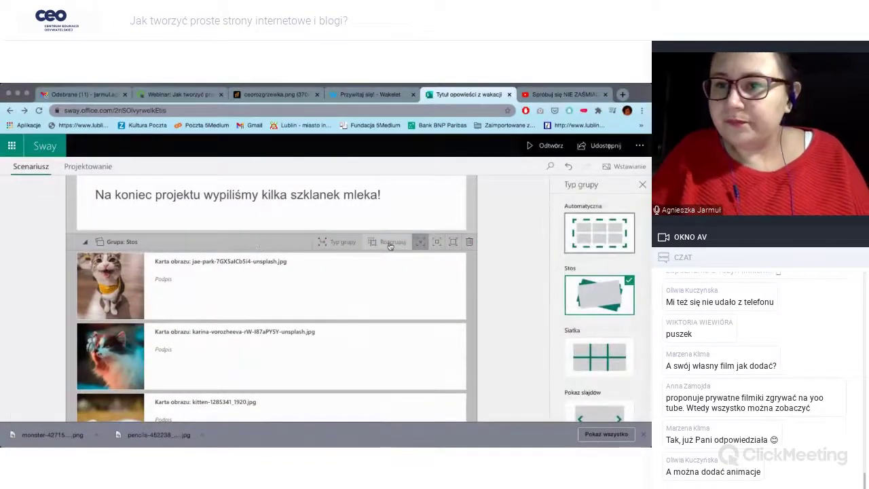
scroll(571, 293, down, 1)
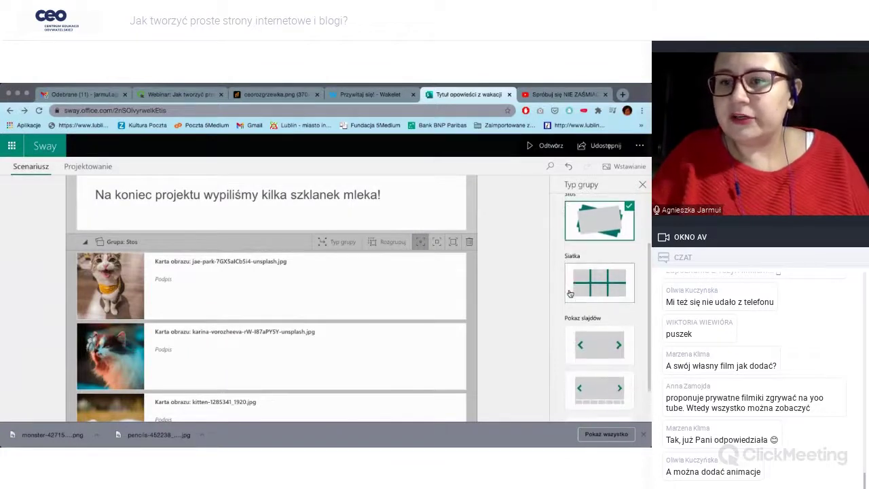
scroll(574, 312, down, 1)
scroll(583, 346, up, 2)
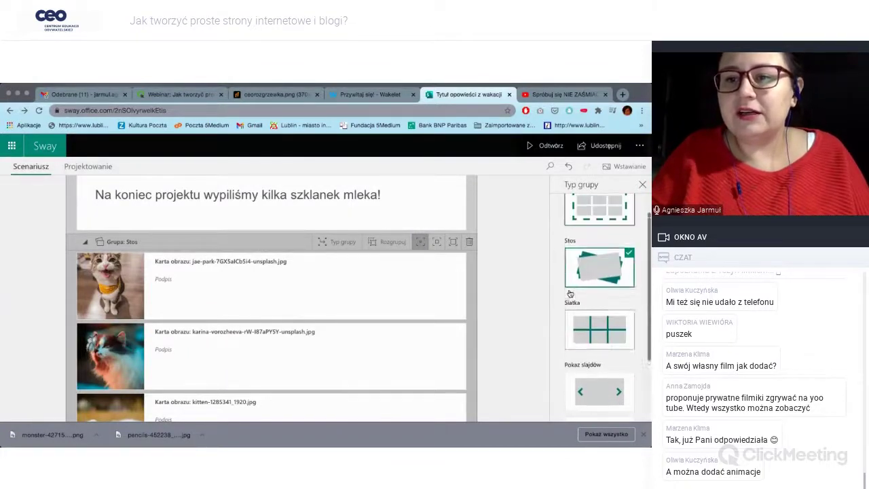
click(591, 332)
- Preview the page to check the cat photo grid's layout, and return to the storyline
click(548, 148)
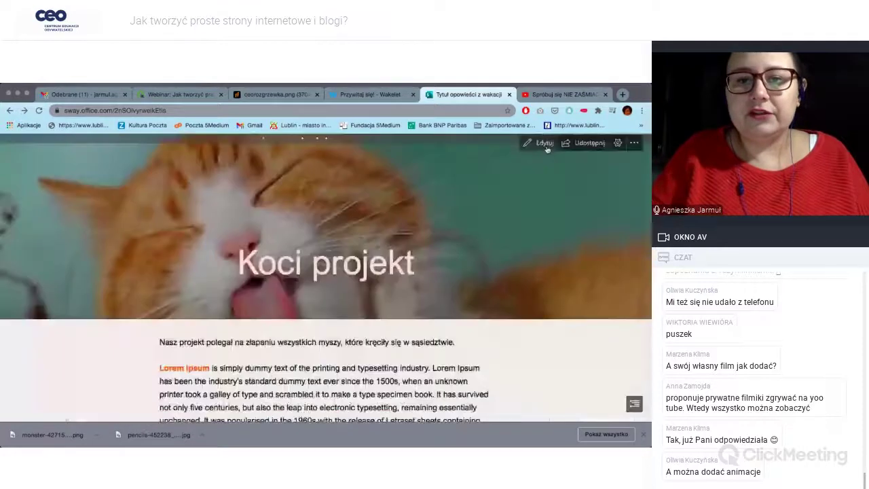
scroll(457, 272, down, 3)
scroll(457, 271, down, 3)
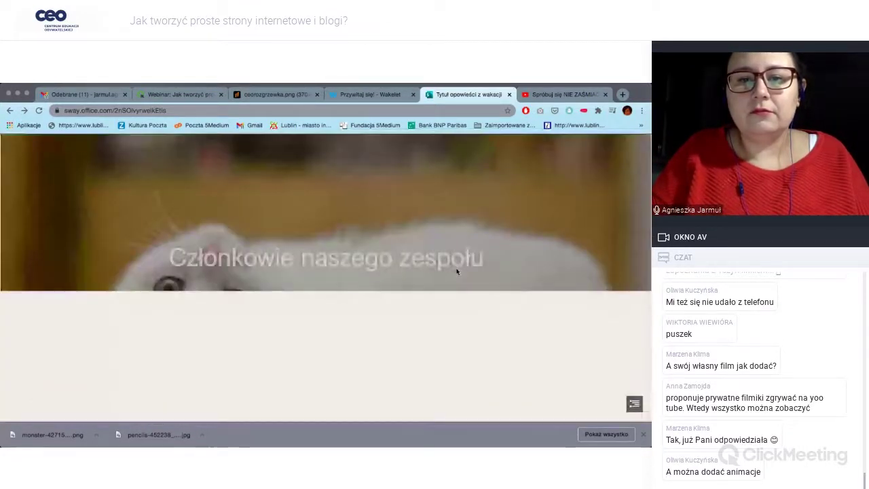
scroll(457, 272, down, 3)
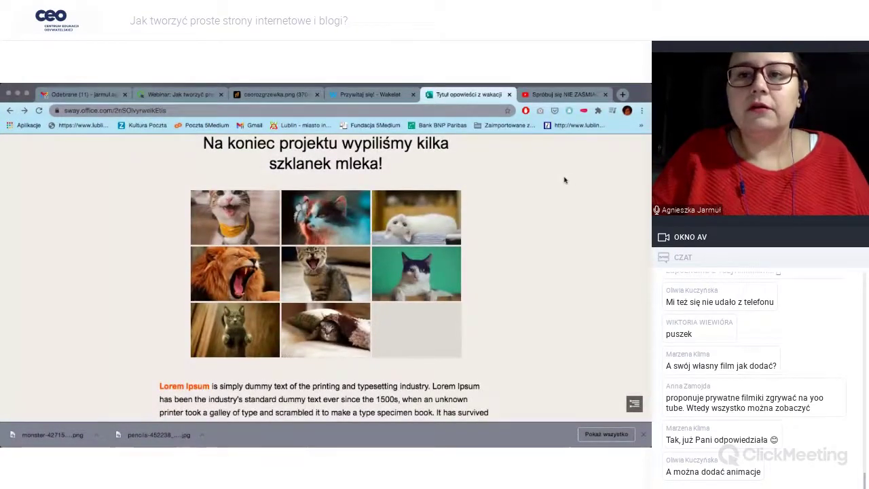
scroll(371, 231, down, 3)
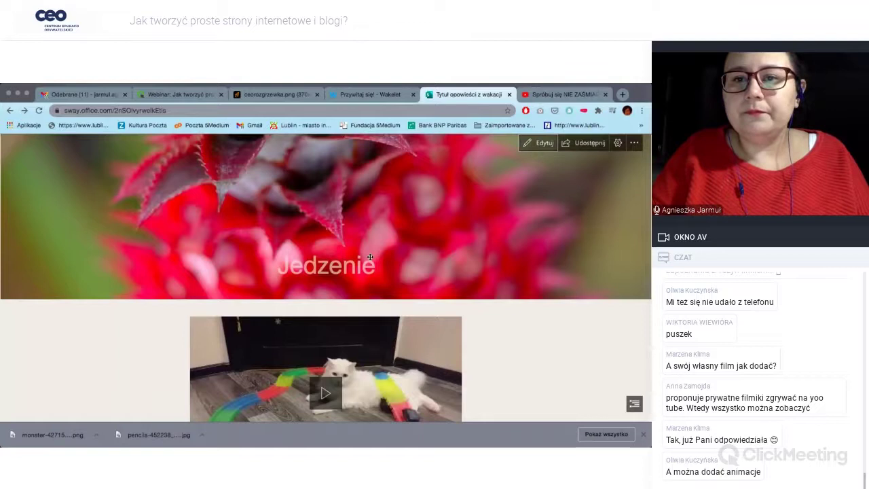
key(Escape)
click(394, 240)
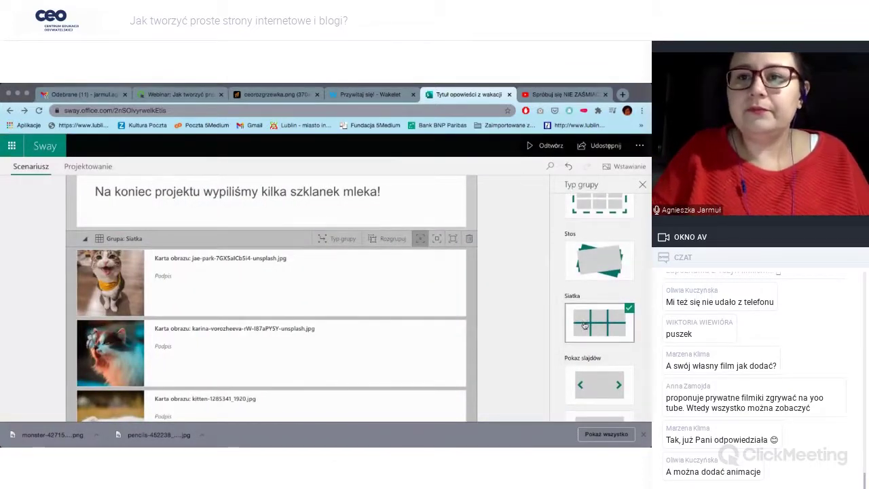
- Try the slideshow (Pokaz slajdów) group type on the cat photos and leaf through the slides in the preview
click(547, 146)
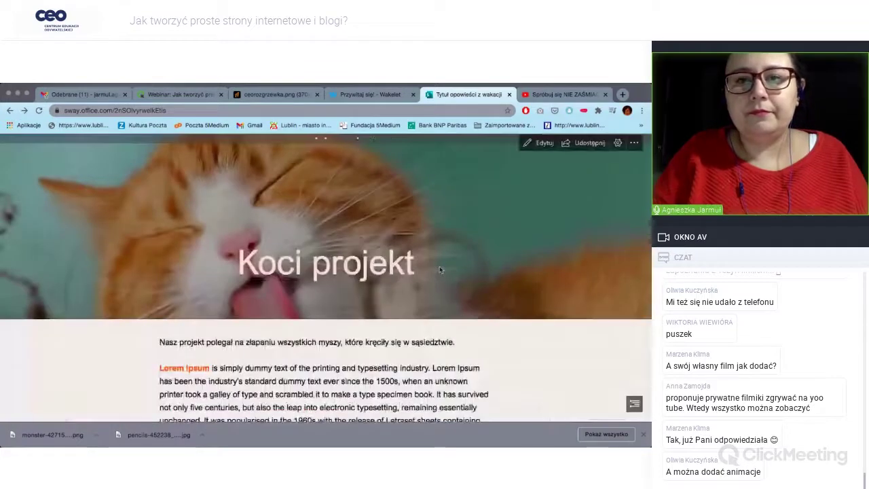
scroll(433, 331, down, 10)
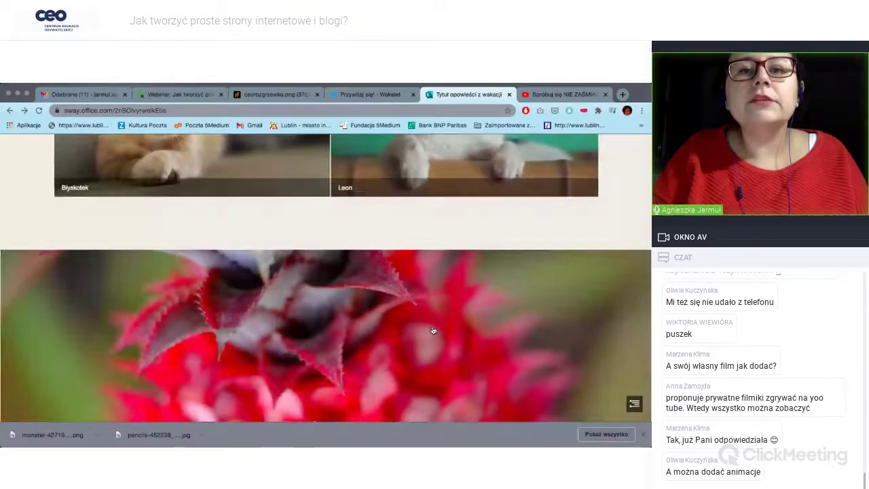
scroll(432, 330, down, 10)
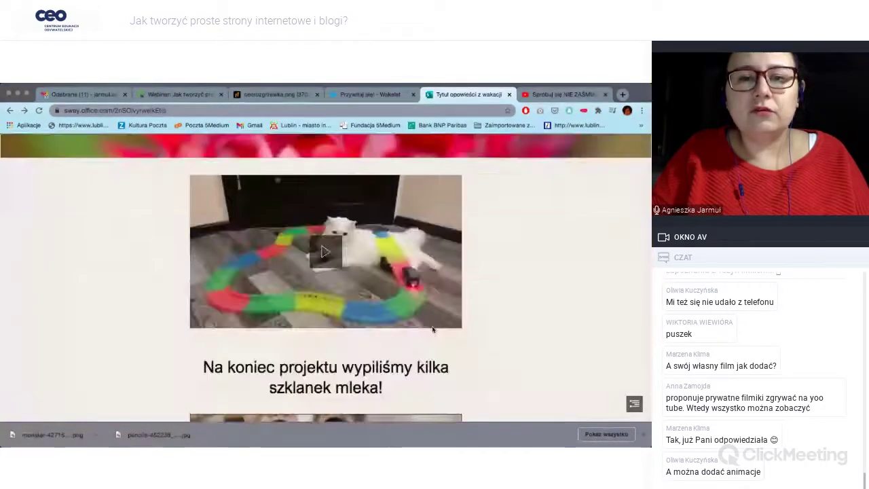
scroll(432, 330, down, 3)
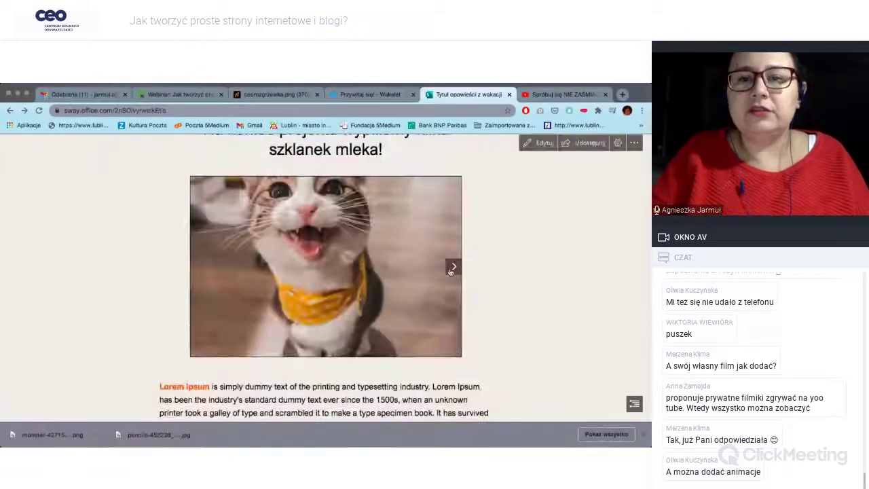
click(453, 265)
click(453, 266)
click(453, 265)
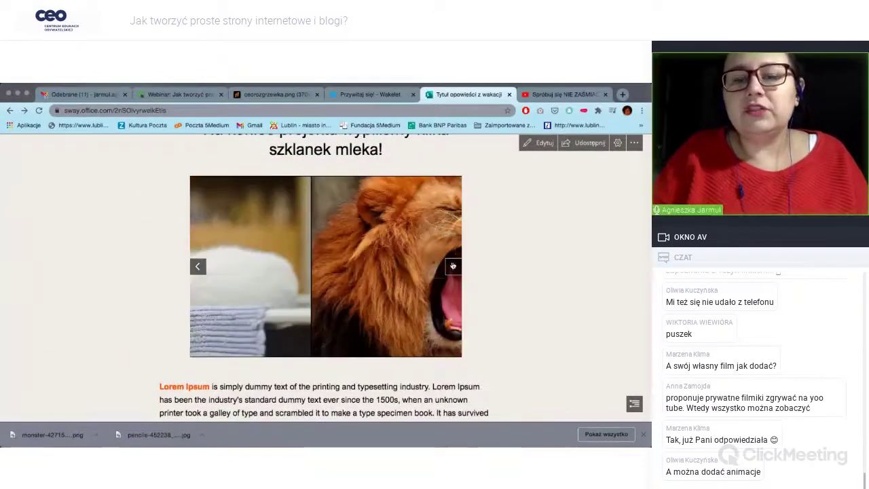
click(453, 266)
click(453, 266)
click(452, 265)
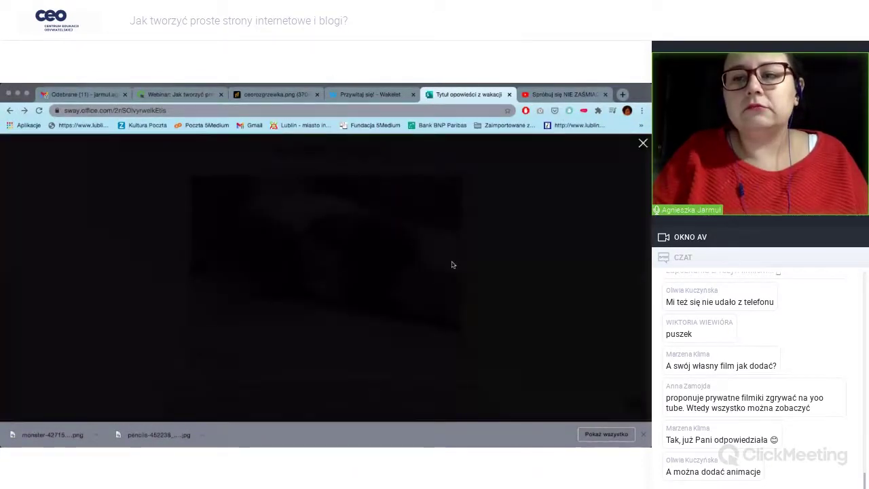
- View the slideshow's cat photos enlarged, browse through several of them, close the enlarged view and return to editing
click(642, 144)
click(417, 280)
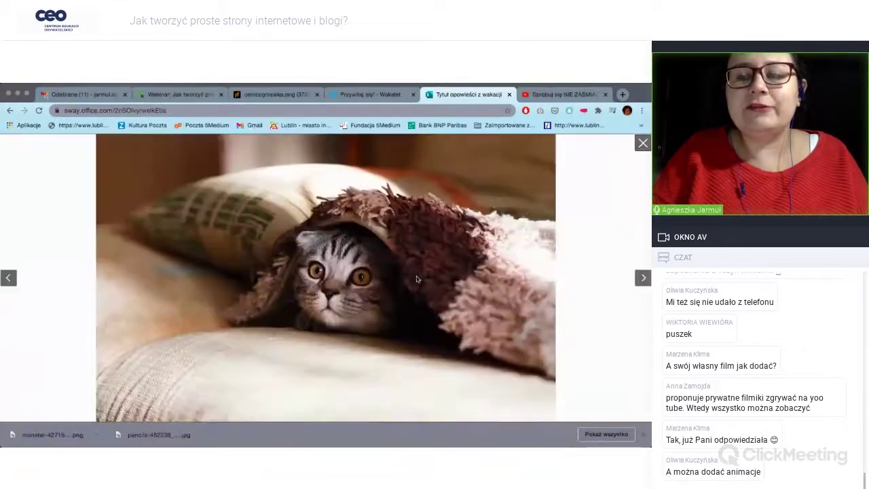
click(642, 278)
click(642, 278)
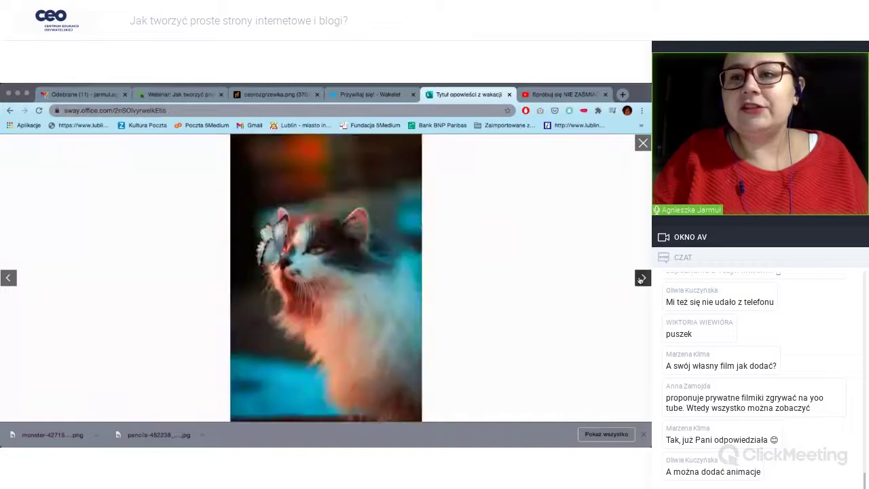
click(642, 278)
click(642, 142)
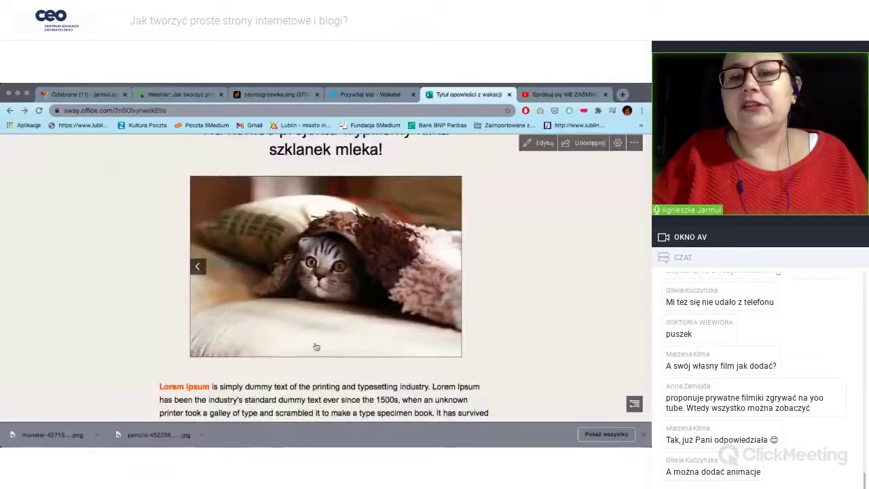
scroll(389, 323, up, 1)
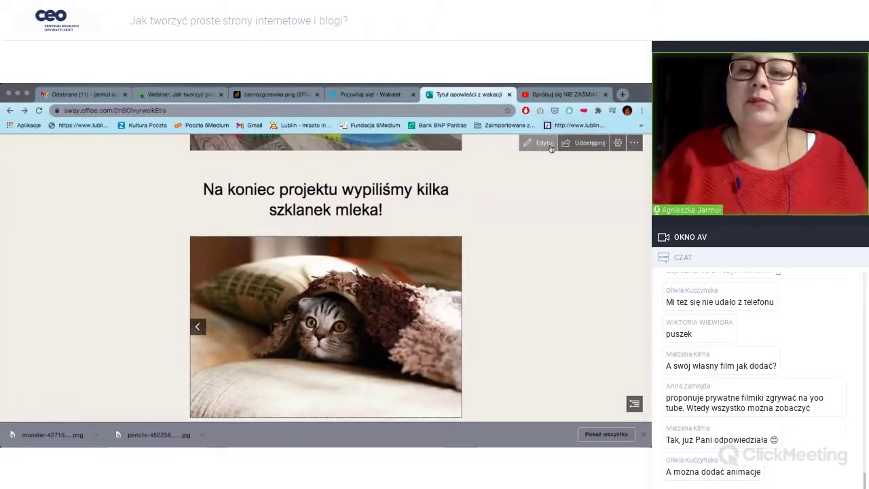
click(544, 144)
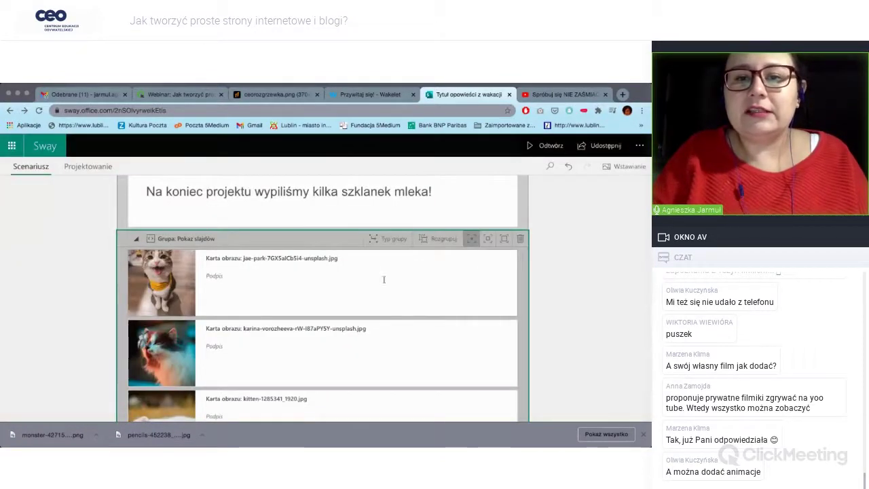
- Change the group type of the cat photos below "Na koniec projektu wypiliśmy kilka szklanek mleka!" to Stack (Stos)
click(389, 241)
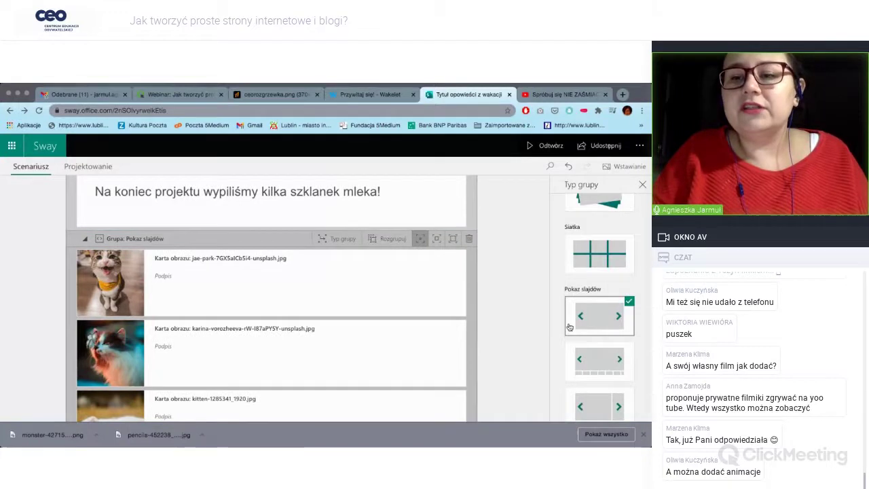
scroll(569, 328, up, 3)
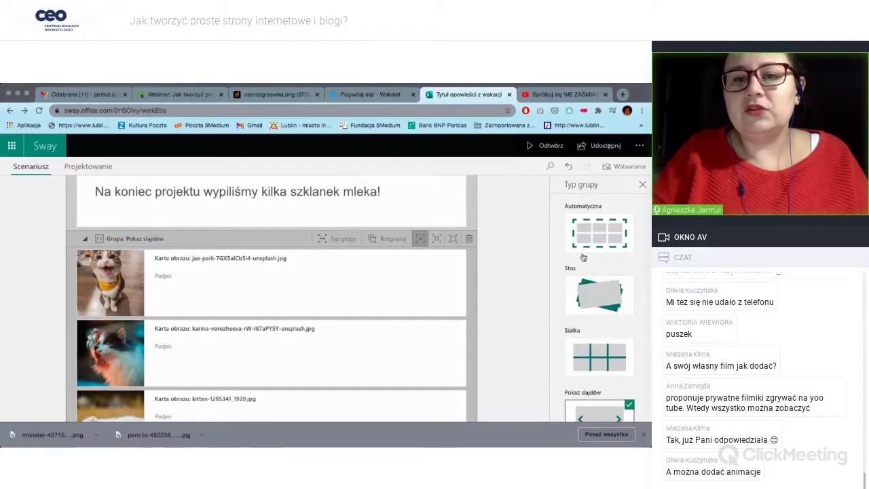
click(597, 293)
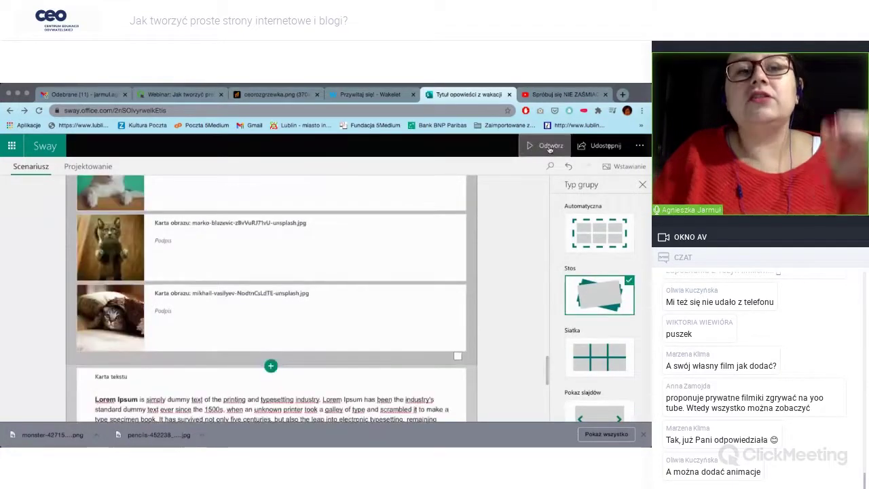
- Preview the page and examine the stacked cat photos below the milk heading
click(547, 145)
scroll(420, 263, down, 10)
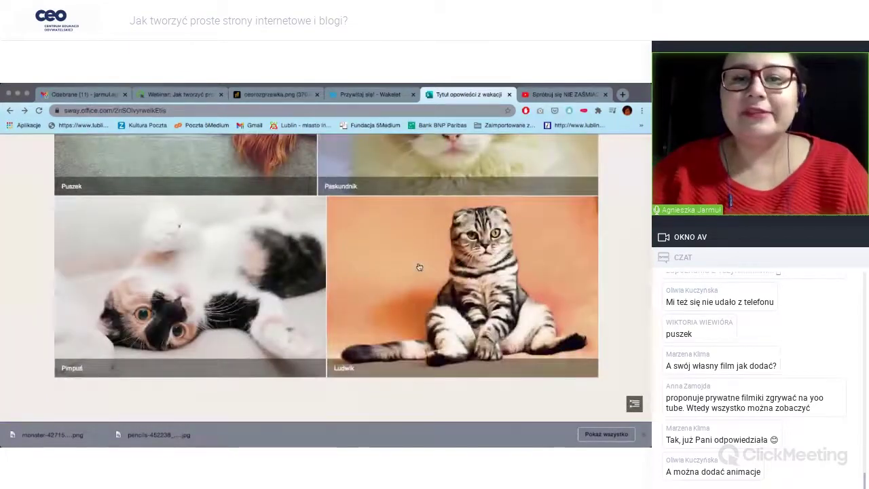
scroll(418, 267, down, 10)
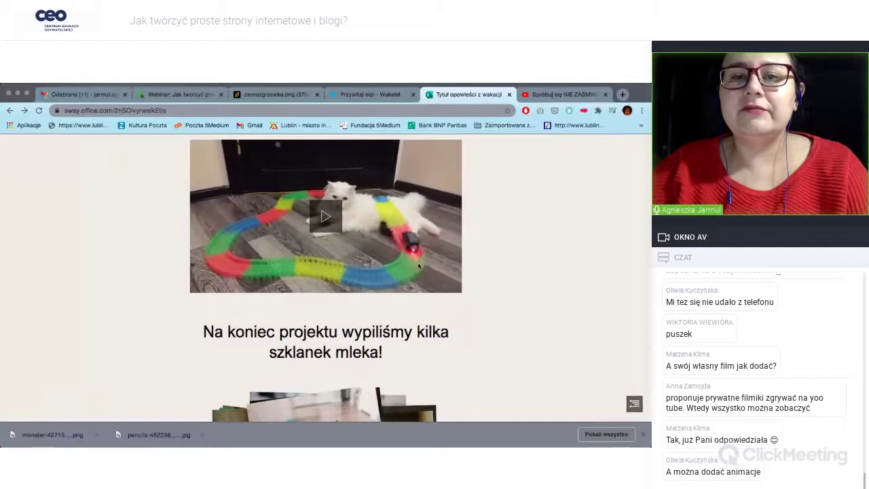
scroll(419, 266, down, 5)
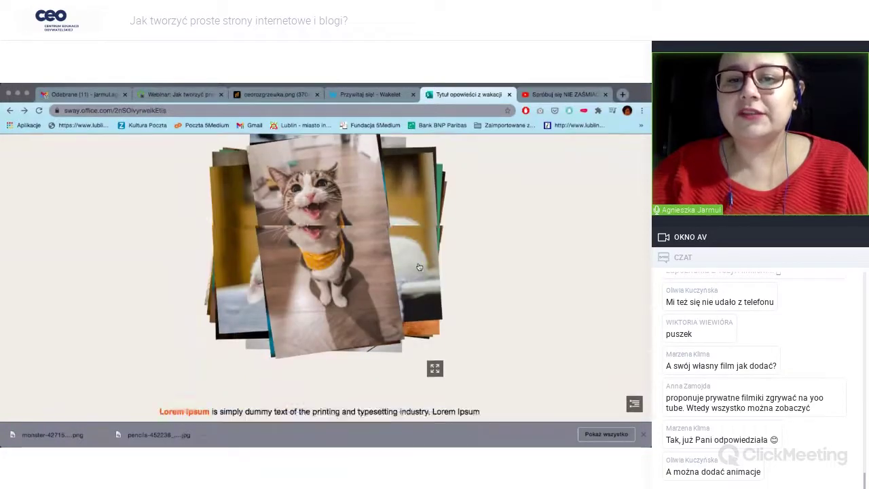
scroll(419, 266, up, 2)
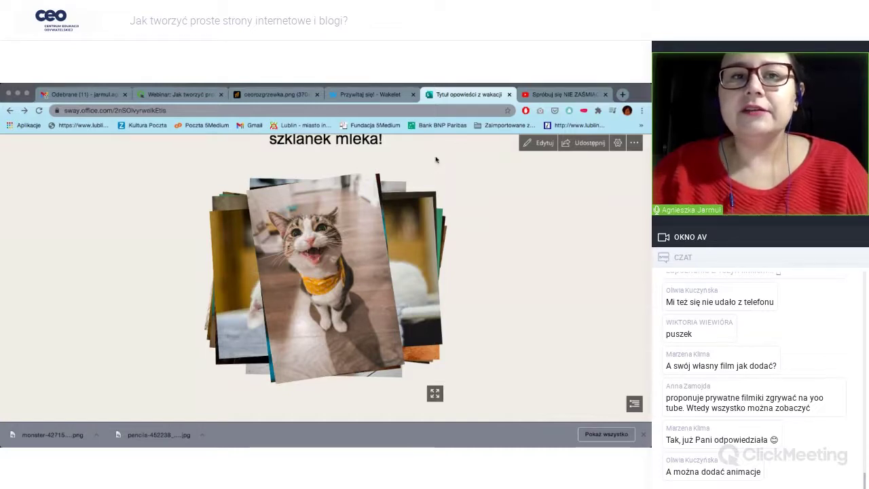
- Highlight the page's web address in the browser and the viewing link in the sharing options (Udostępnij)
click(206, 114)
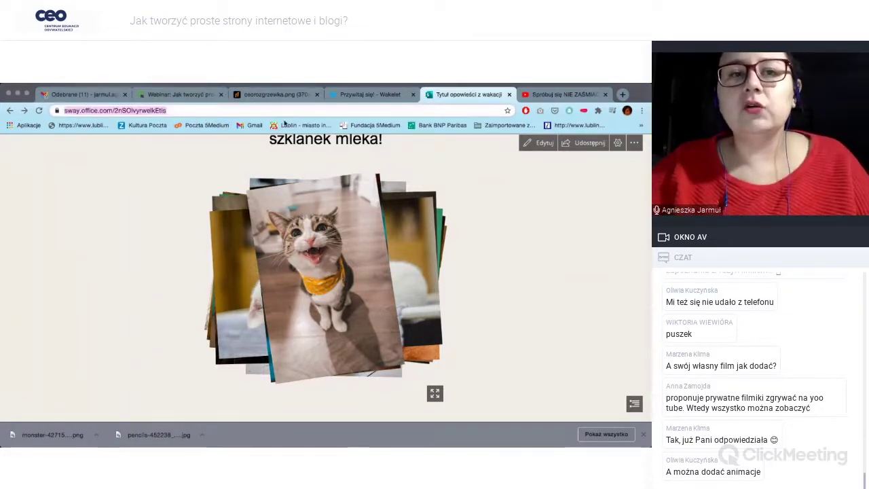
key(End)
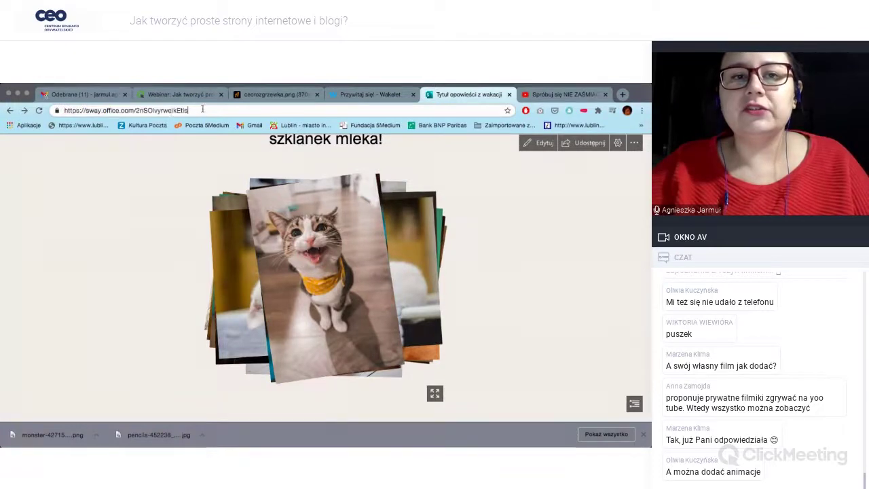
triple_click(171, 111)
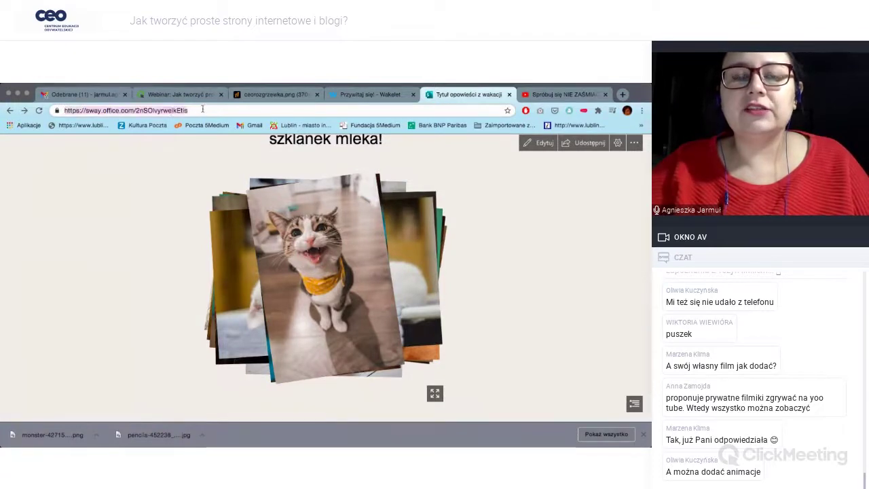
click(583, 142)
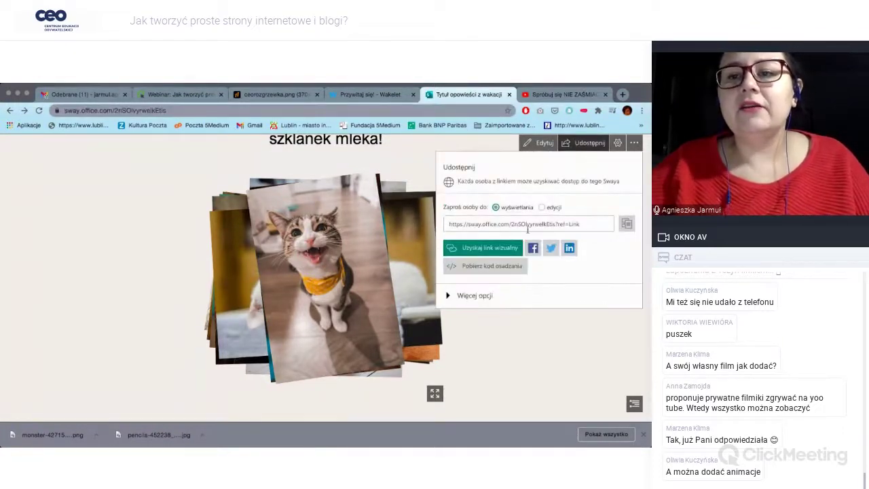
click(541, 225)
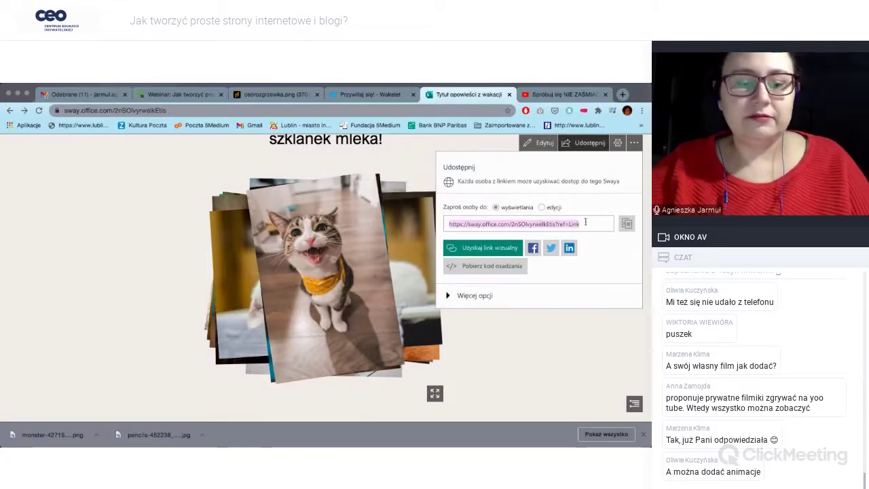
click(518, 361)
- Check the page's visual link thumbnail (Uzyskaj link wizualny) in the sharing options, and close it without copying
click(589, 150)
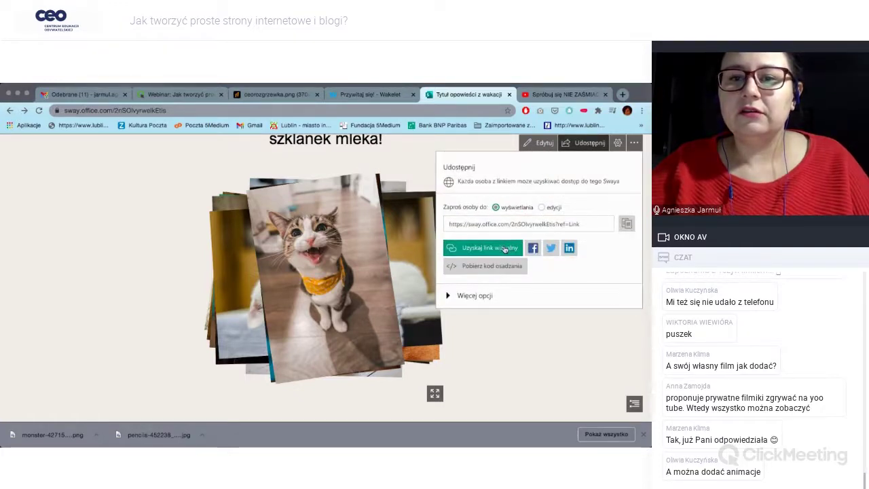
click(504, 249)
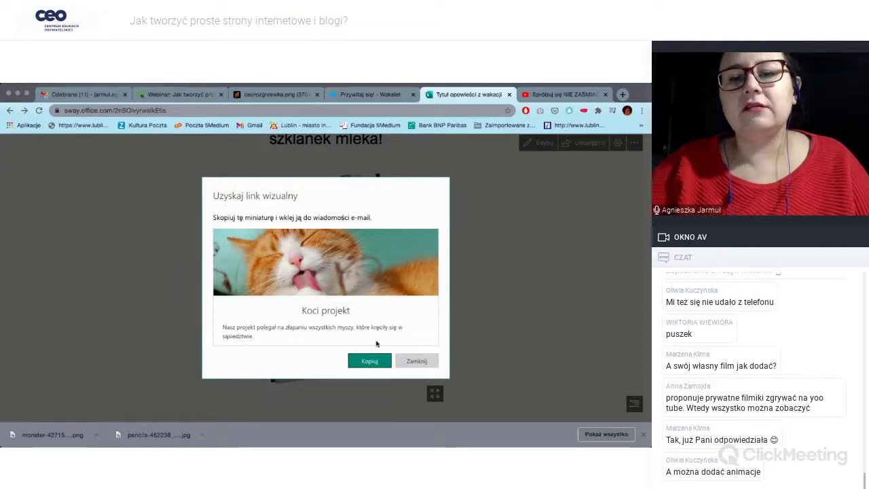
click(420, 361)
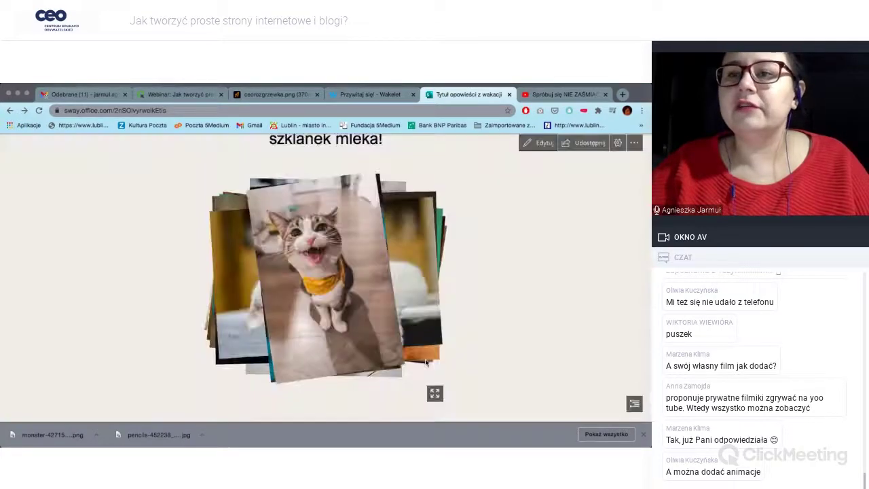
- Copy the page's viewing link from the sharing options and post it in the ClickMeeting chat
click(589, 144)
click(490, 225)
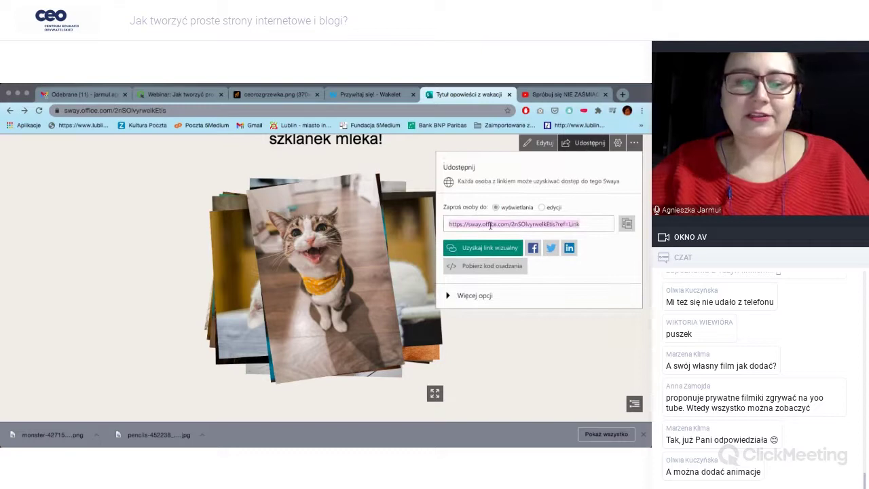
key(alt+Tab)
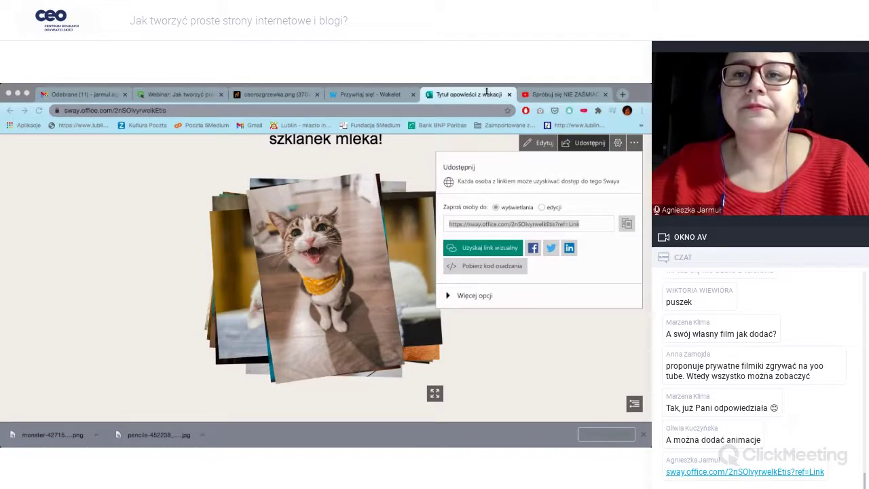
click(286, 346)
- Add an embed card (Karta osadzania) at the end of the storyline and open its help page on embeddable sources
scroll(286, 347, up, 10)
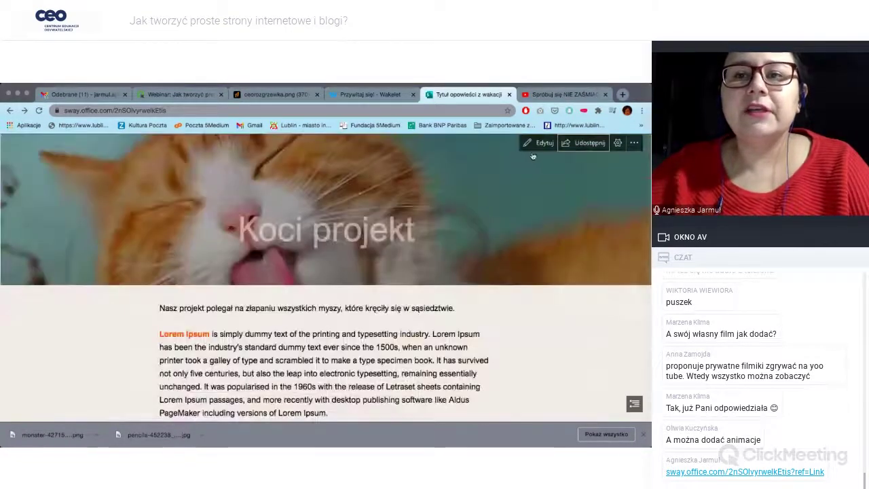
click(543, 144)
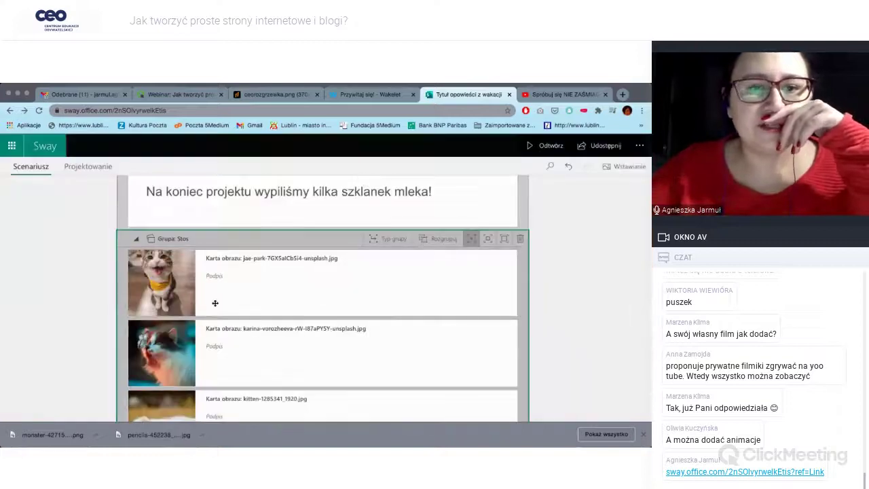
scroll(214, 302, down, 3)
scroll(214, 302, down, 5)
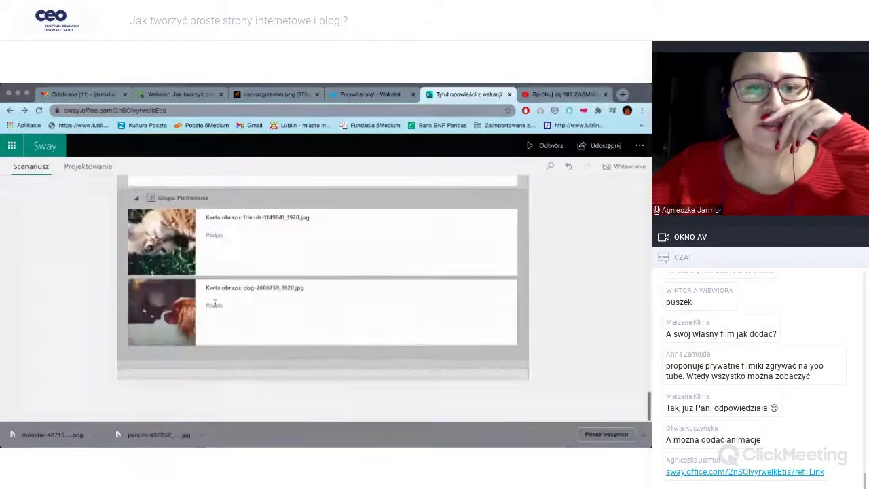
click(326, 382)
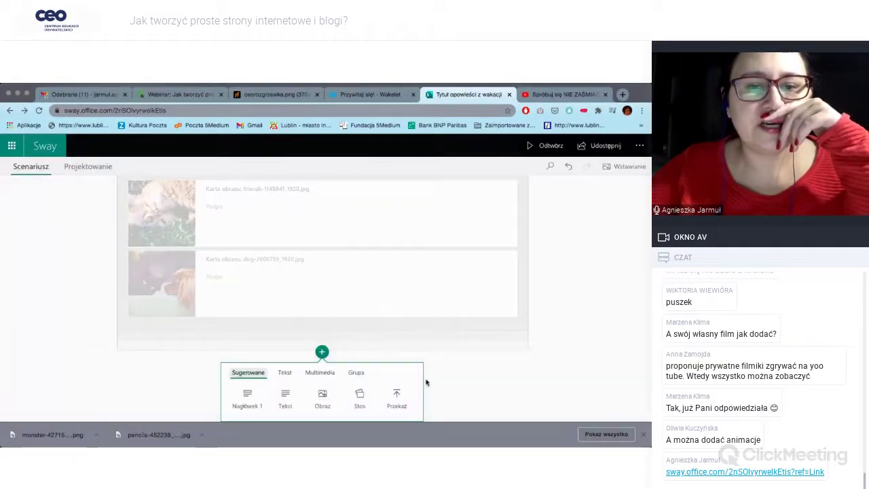
click(319, 372)
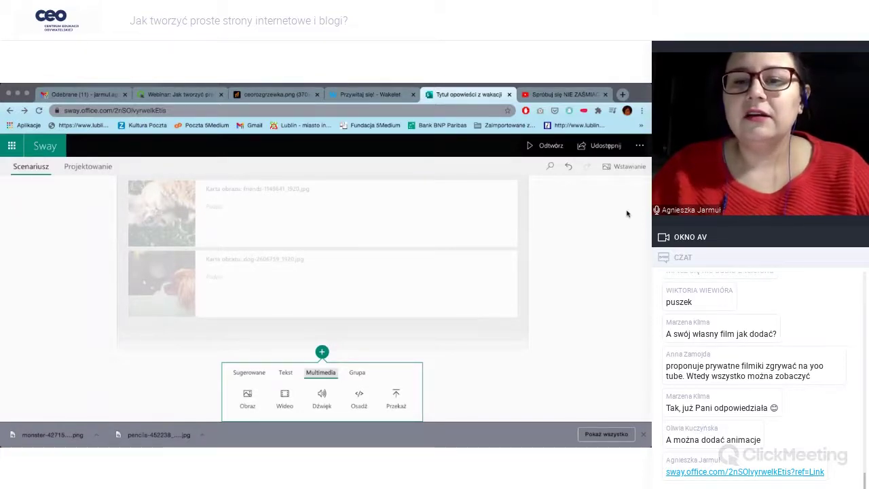
click(359, 403)
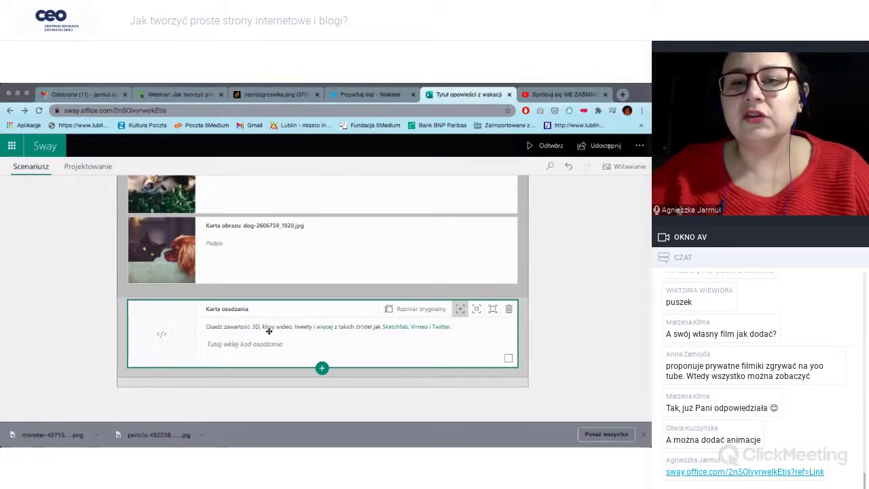
click(321, 328)
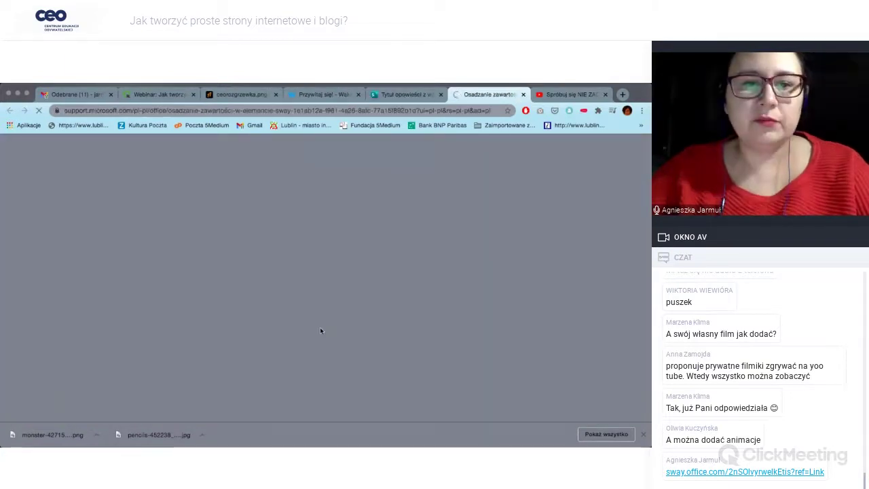
- Review the embedding instructions and the list of supported sites (Obsługiwane witryny) on the help page, including Giphy, Google and Padlet
scroll(321, 330, down, 5)
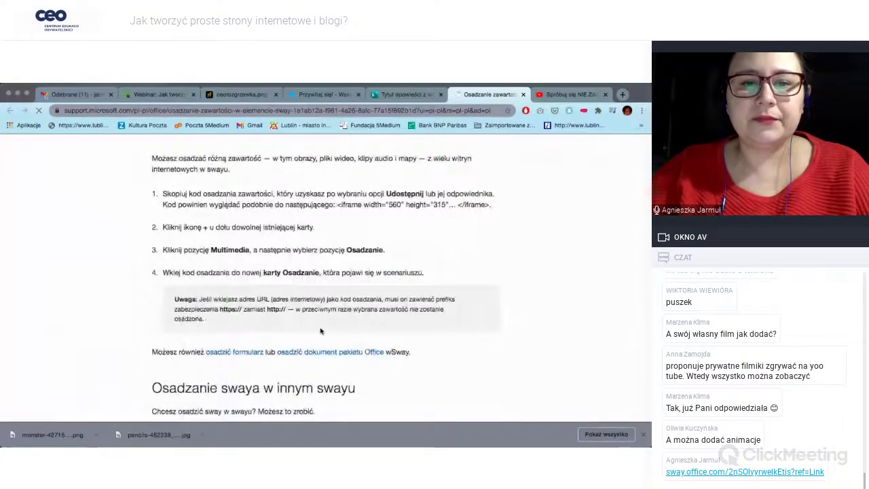
scroll(321, 330, down, 5)
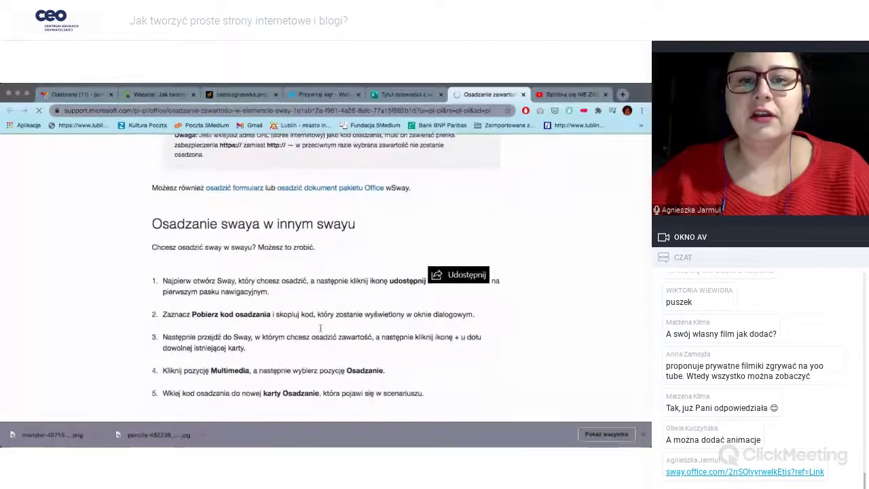
scroll(305, 251, up, 1)
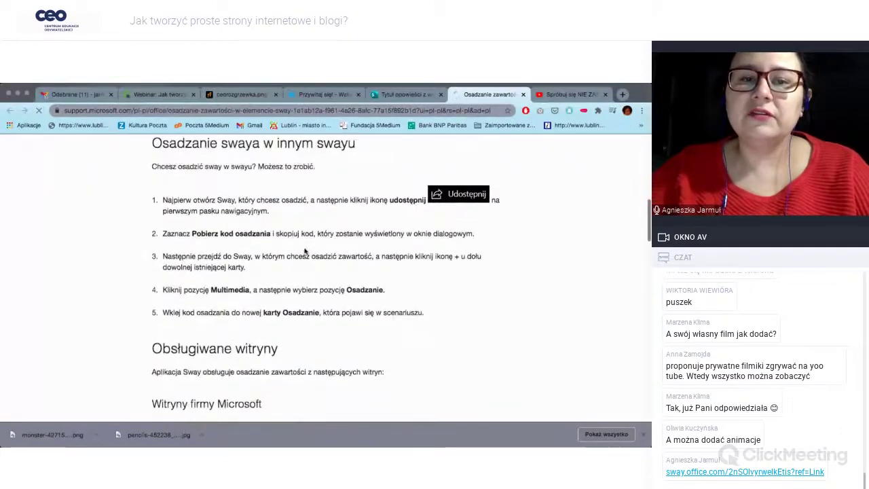
scroll(272, 257, down, 8)
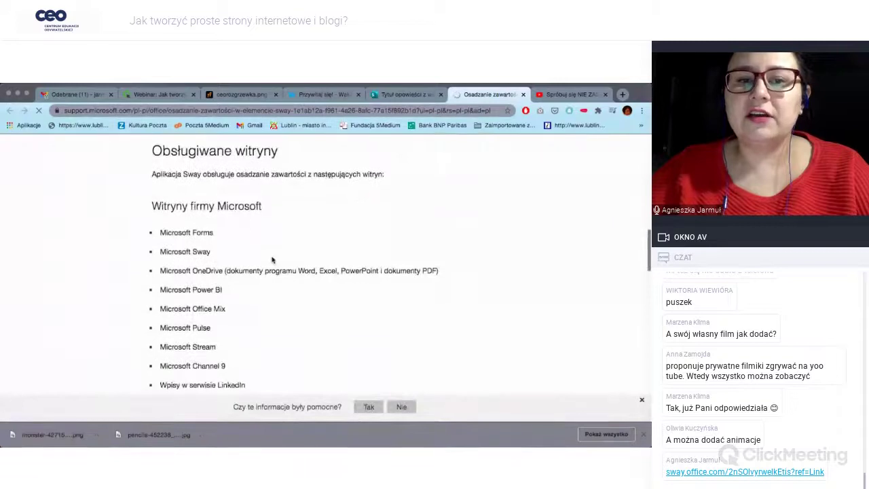
scroll(272, 259, down, 2)
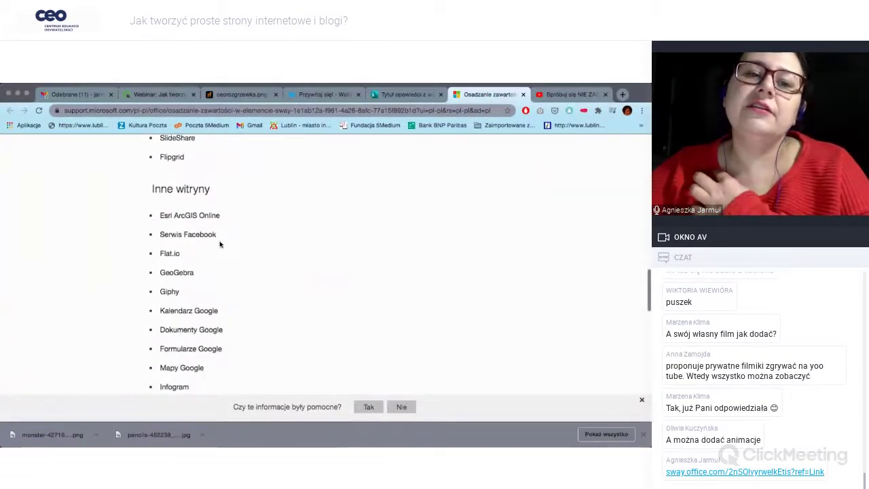
scroll(249, 206, down, 2)
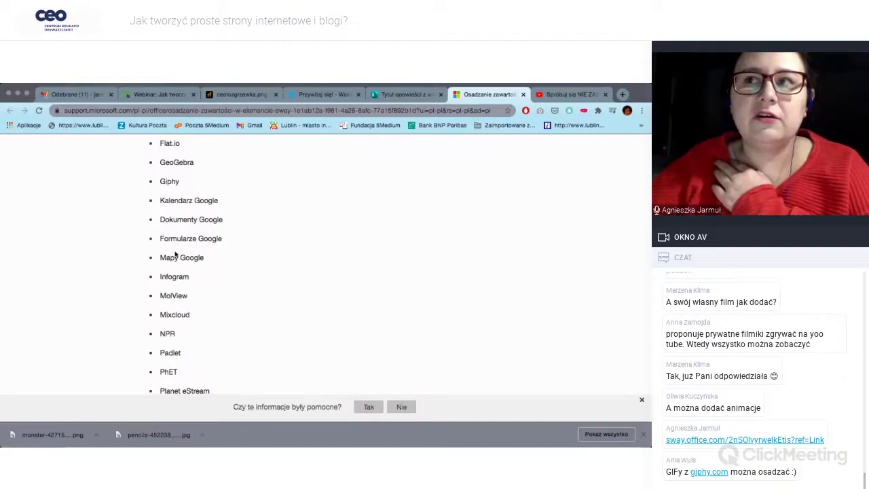
scroll(175, 254, down, 1)
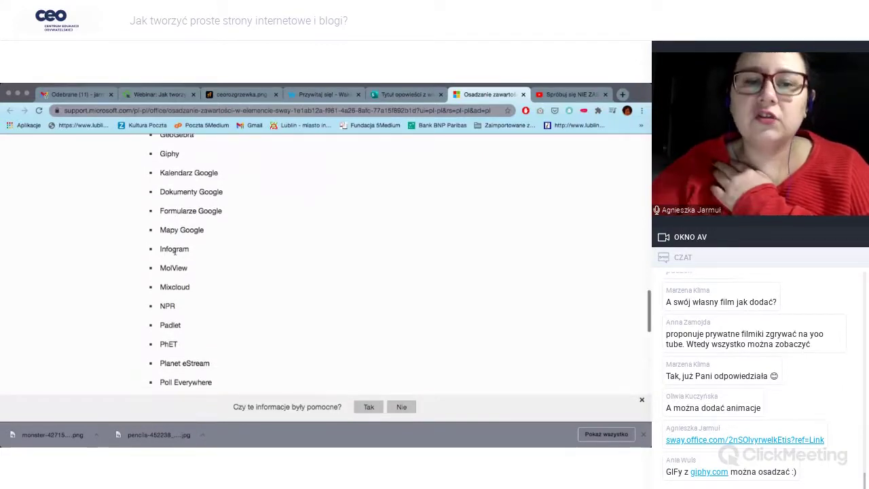
scroll(175, 251, down, 3)
scroll(175, 251, down, 2)
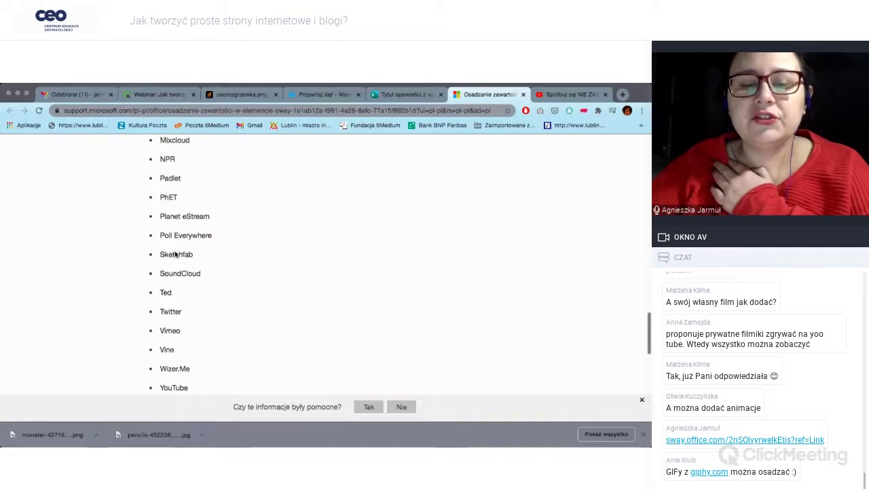
scroll(176, 251, up, 2)
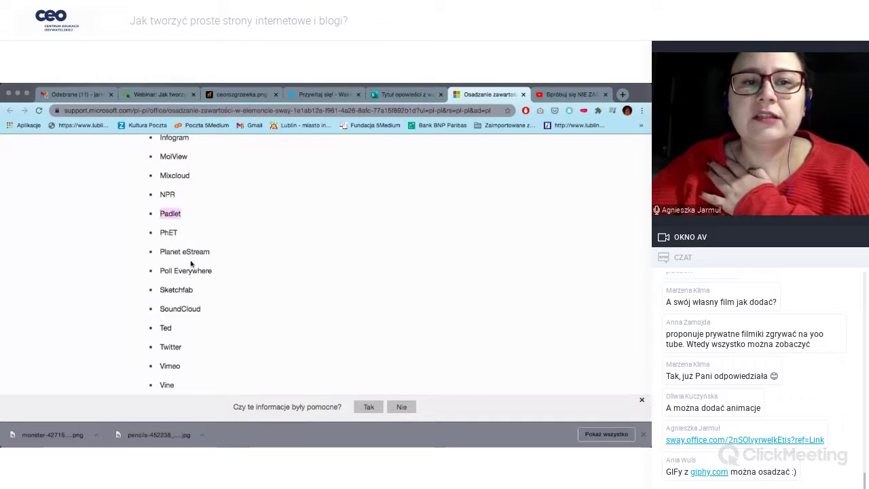
scroll(191, 264, up, 2)
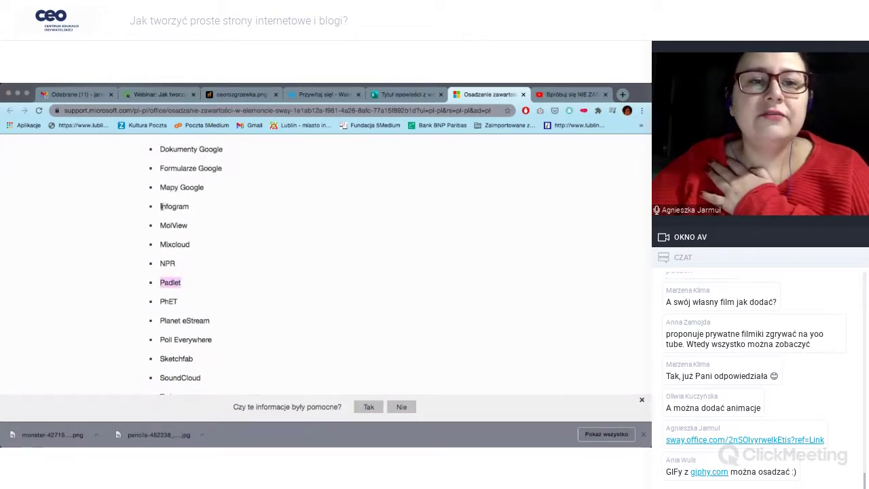
scroll(157, 237, up, 2)
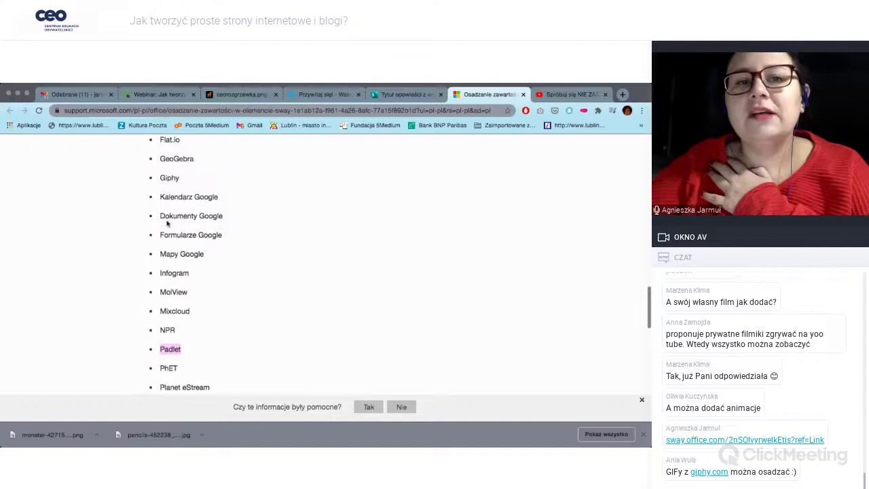
scroll(214, 238, up, 2)
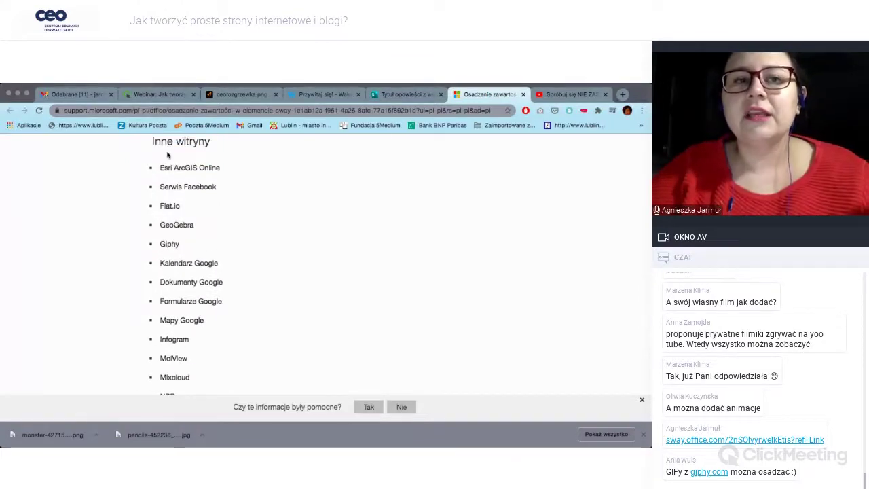
- Check the empty embed card in Sway and open giphy.com in the browser tab that holds the YouTube video
click(405, 95)
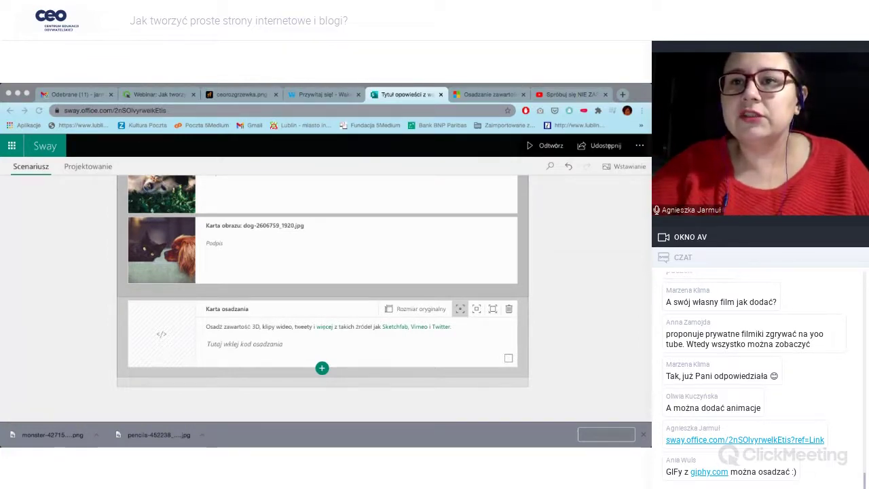
click(574, 95)
click(479, 110)
text(giphy.com)
key(Return)
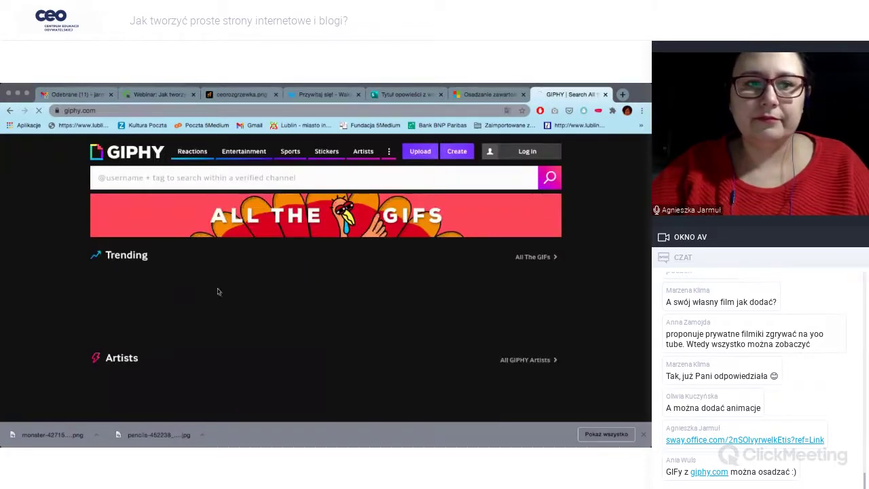
- Open the "Wow!" video by Pikwik Pack on GIPHY and copy its embed code
scroll(233, 304, down, 1)
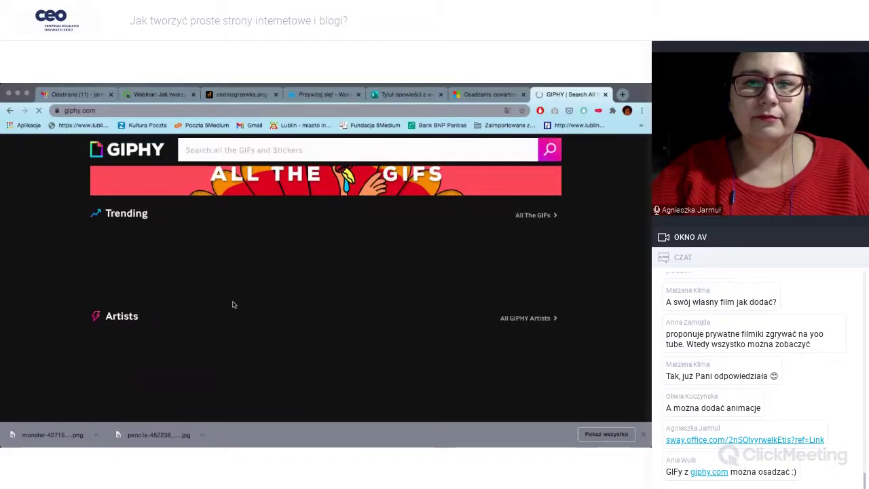
scroll(232, 304, down, 1)
scroll(233, 304, down, 2)
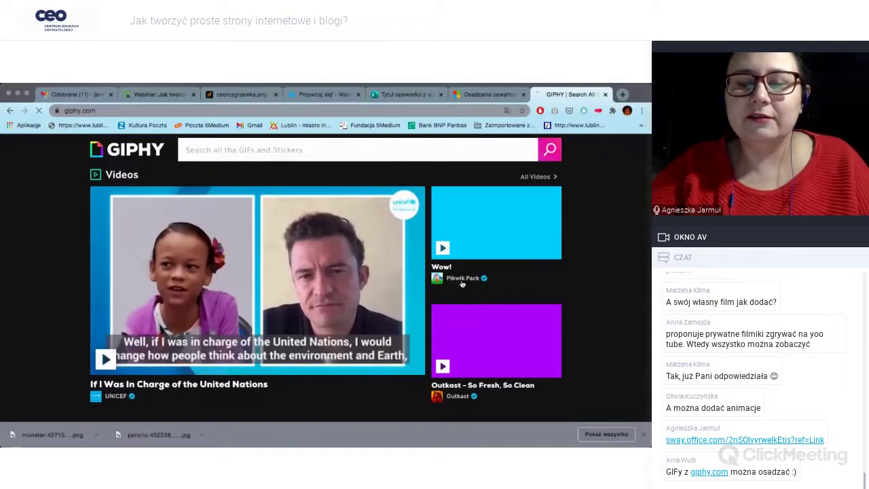
click(460, 226)
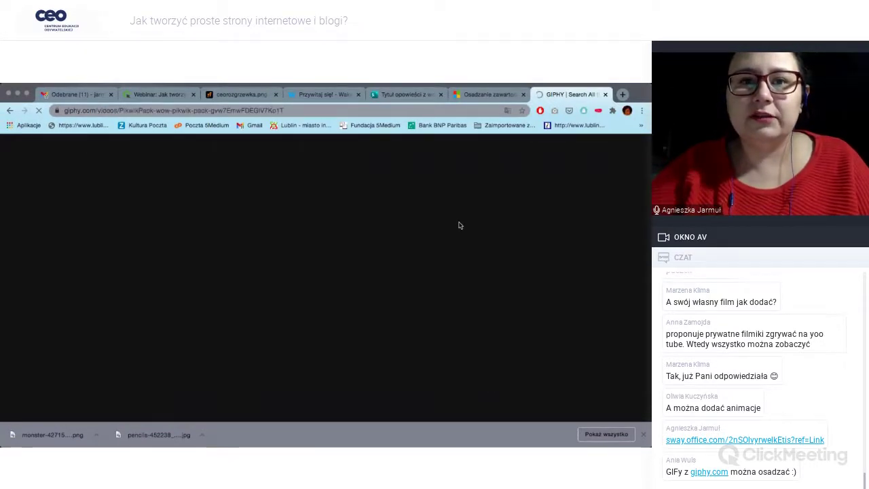
scroll(386, 272, down, 2)
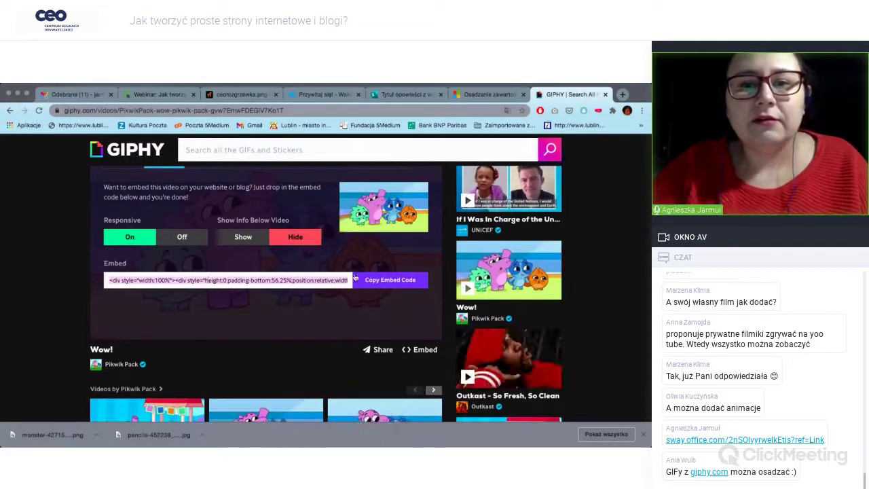
click(371, 283)
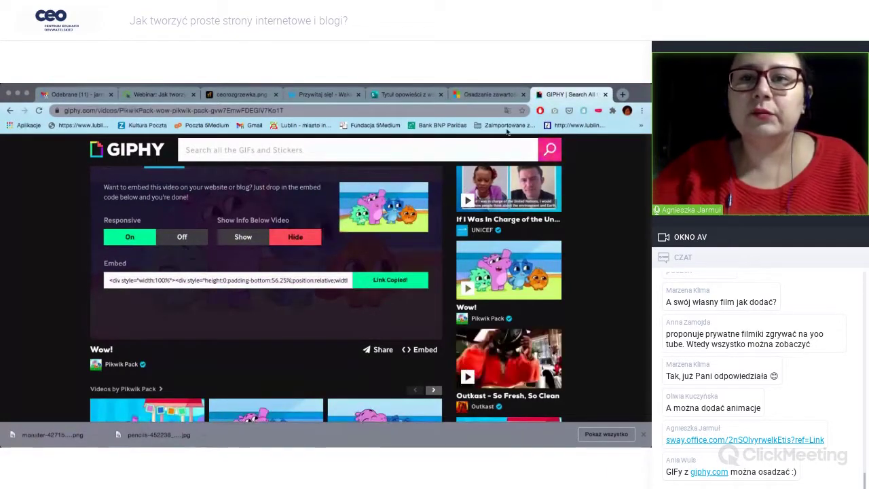
- Return to Sway and paste the GIPHY embed code into the embed card (Karta osadzania) at the end of the storyline
click(481, 95)
click(404, 95)
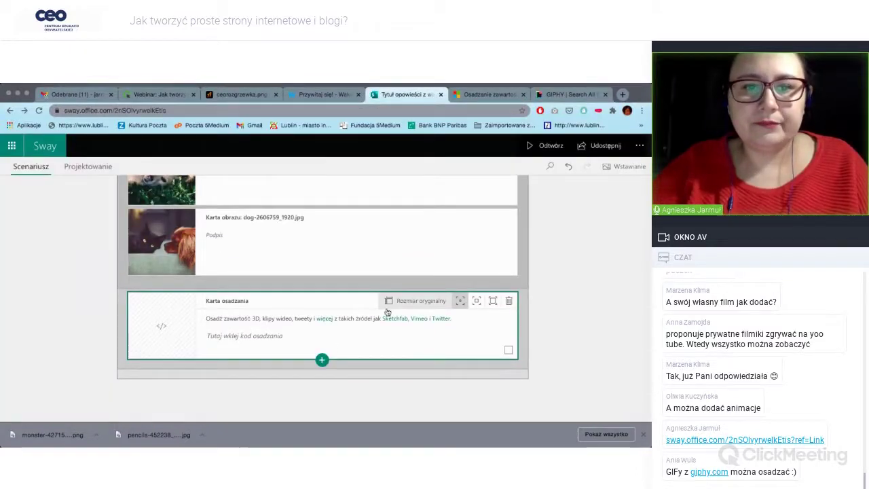
click(262, 336)
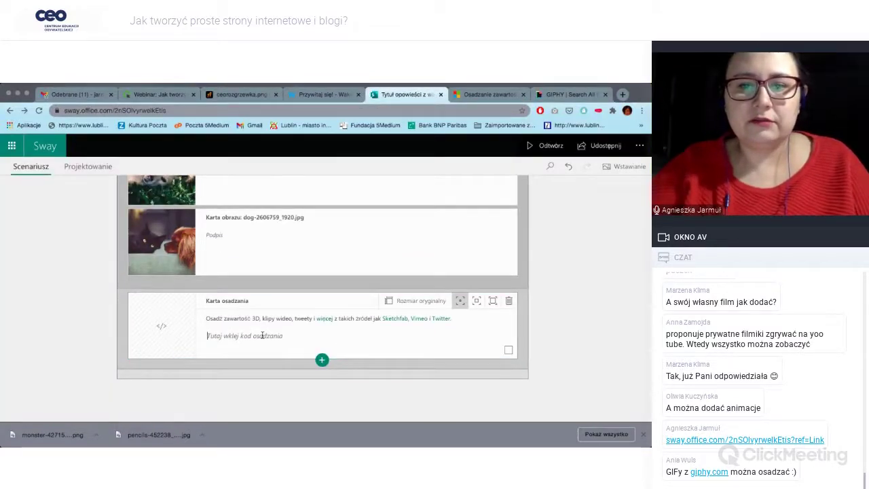
key(ctrl+v)
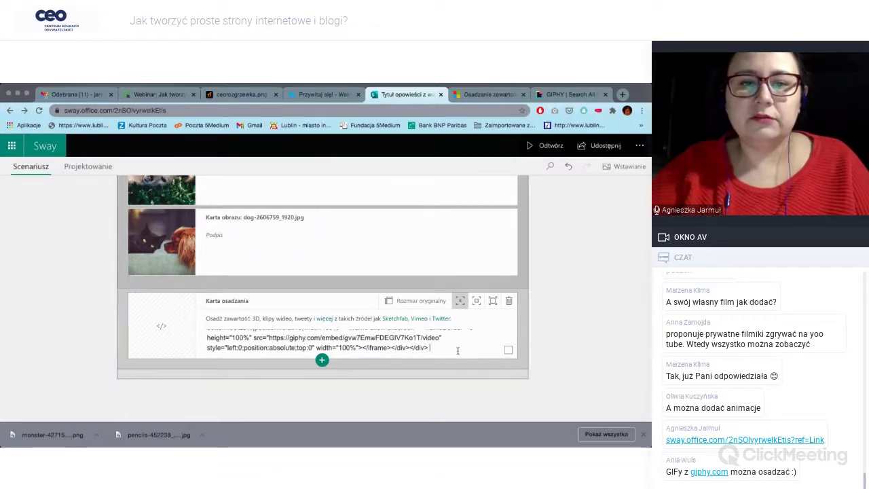
click(322, 360)
click(460, 374)
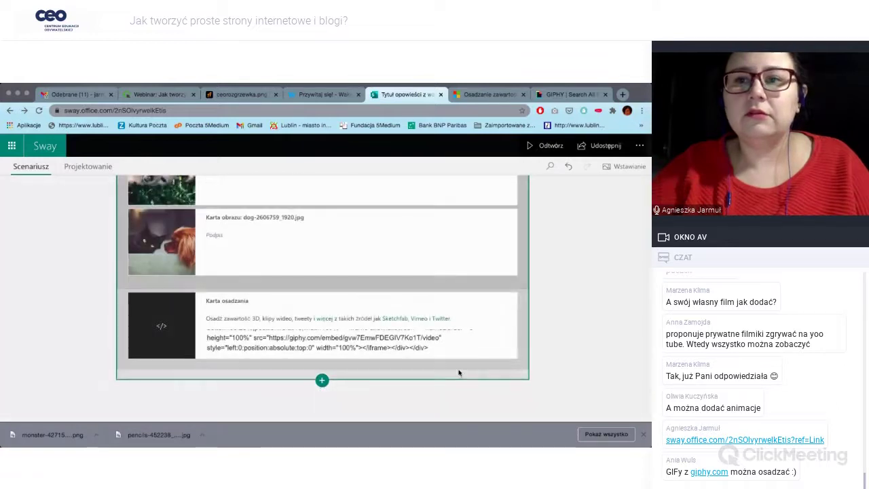
- Preview the page to check the embedded GIPHY video below the photo comparison, and return to editing
click(550, 146)
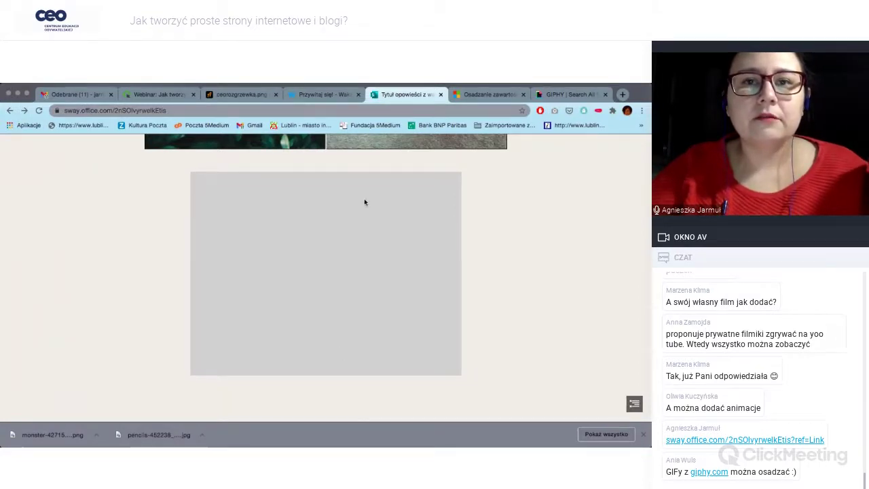
scroll(467, 186, down, 3)
scroll(468, 186, up, 5)
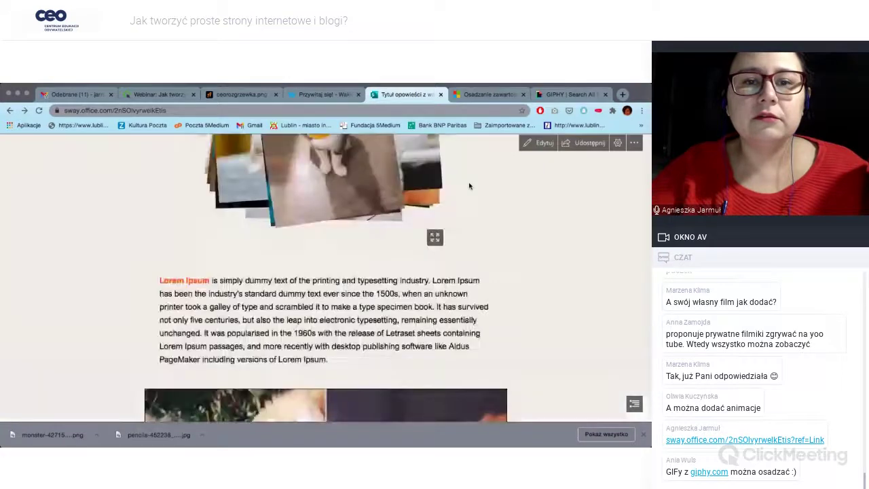
scroll(381, 219, down, 5)
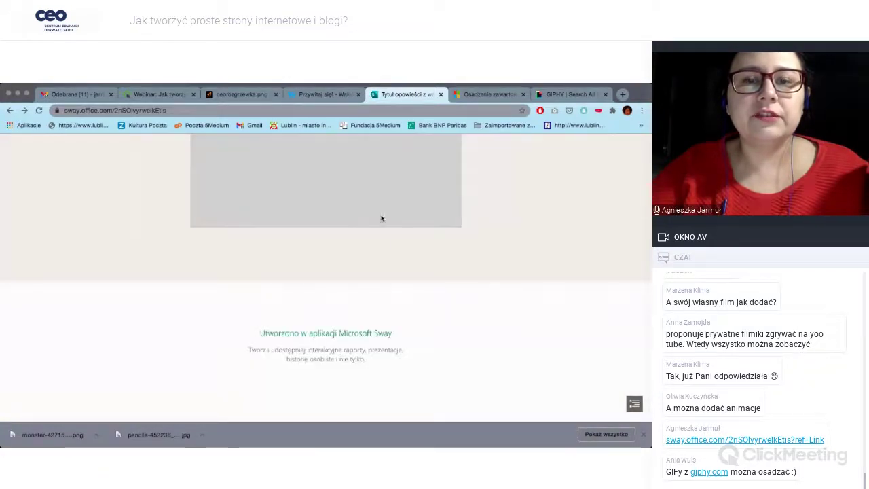
scroll(367, 251, up, 3)
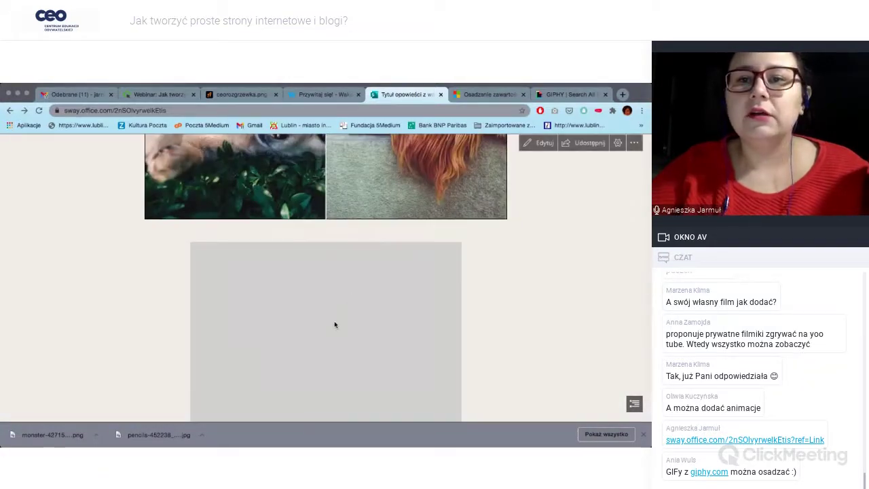
click(547, 143)
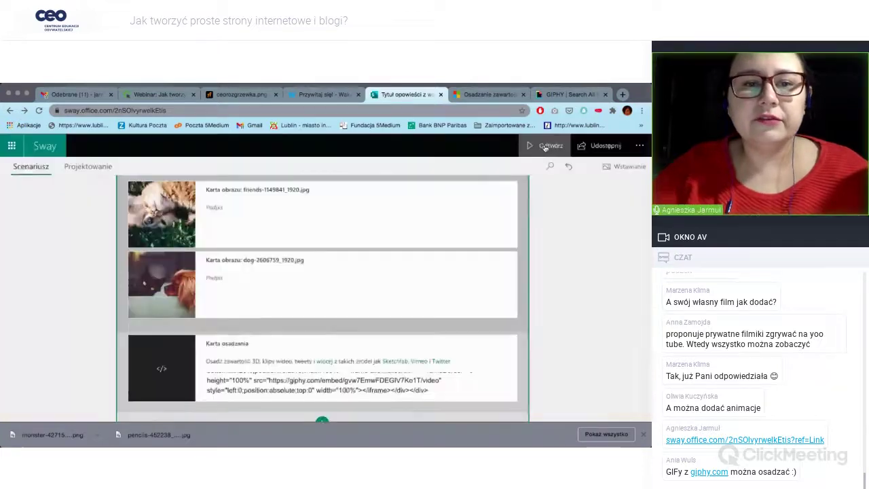
- Select all of the pasted code in the embed card and delete it
scroll(390, 244, down, 1)
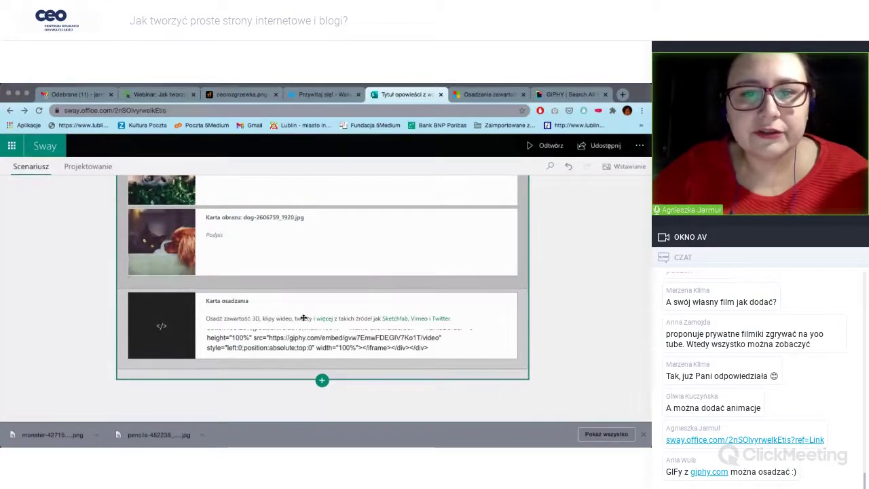
click(376, 341)
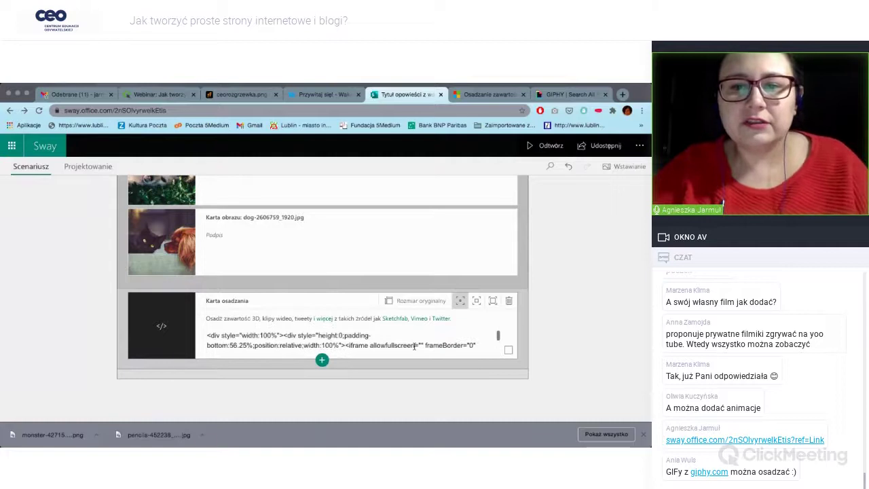
scroll(415, 345, down, 2)
drag(415, 345, 191, 329)
click(186, 328)
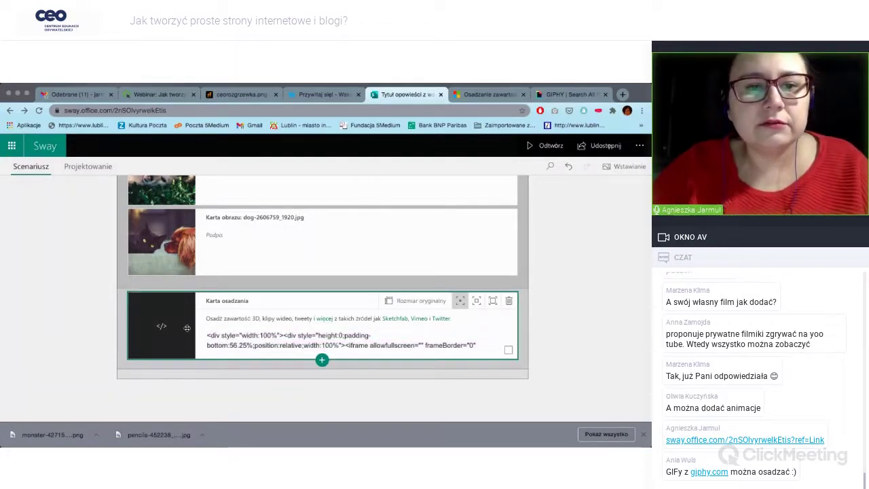
drag(206, 335, 282, 324)
click(426, 366)
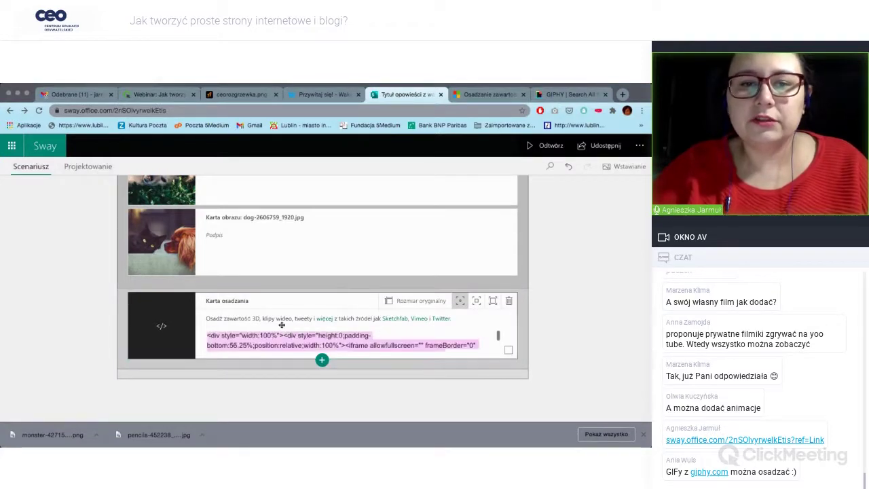
key(BackSpace)
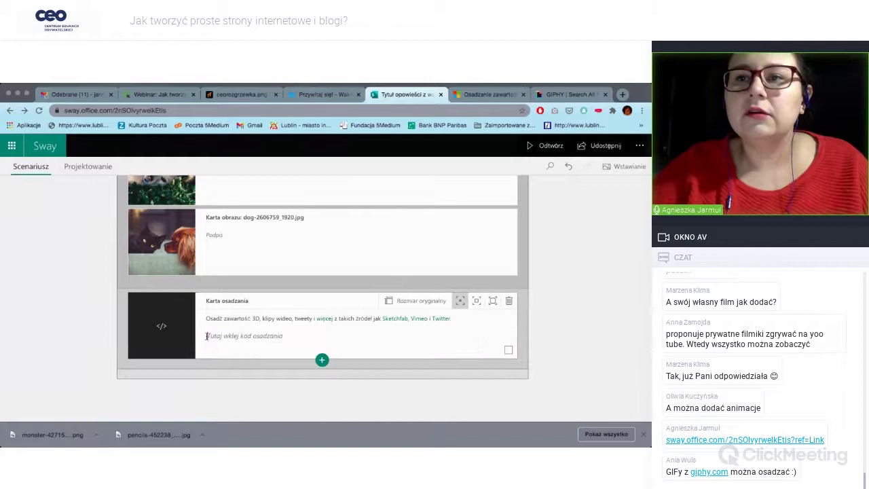
- Copy the "Wow!" video's embed code from GIPHY again and paste it into the embed card in Sway
click(566, 94)
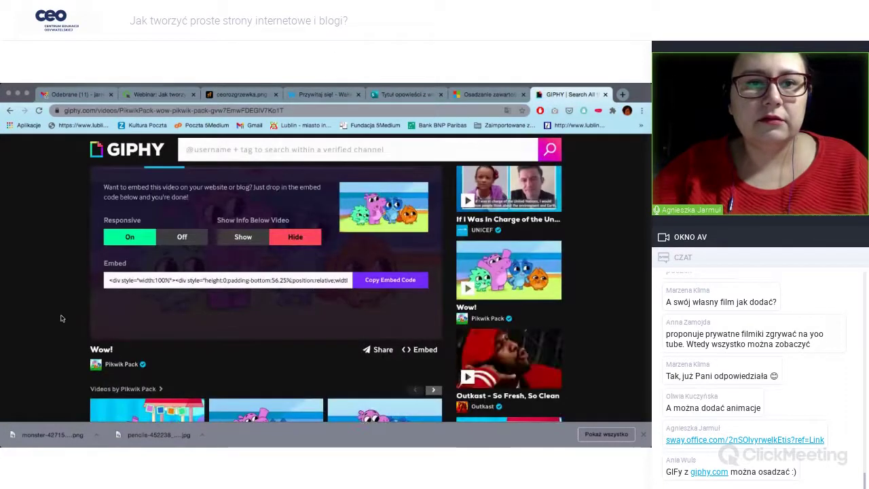
click(386, 283)
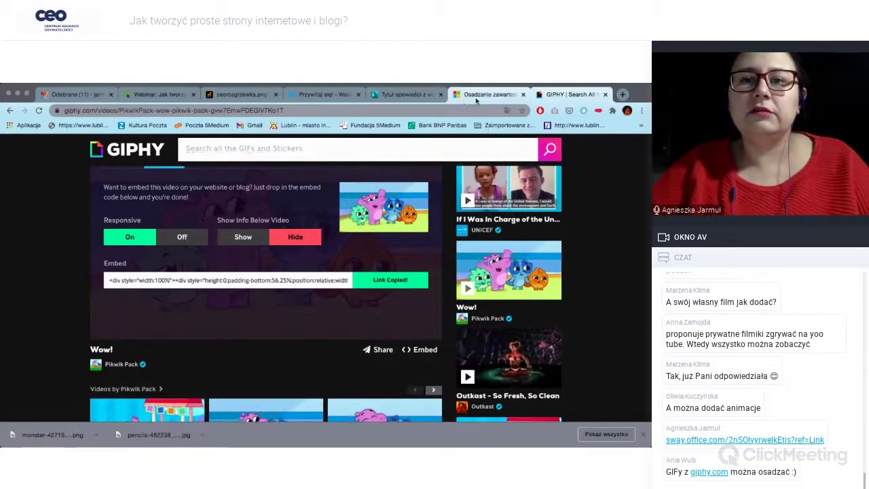
click(420, 98)
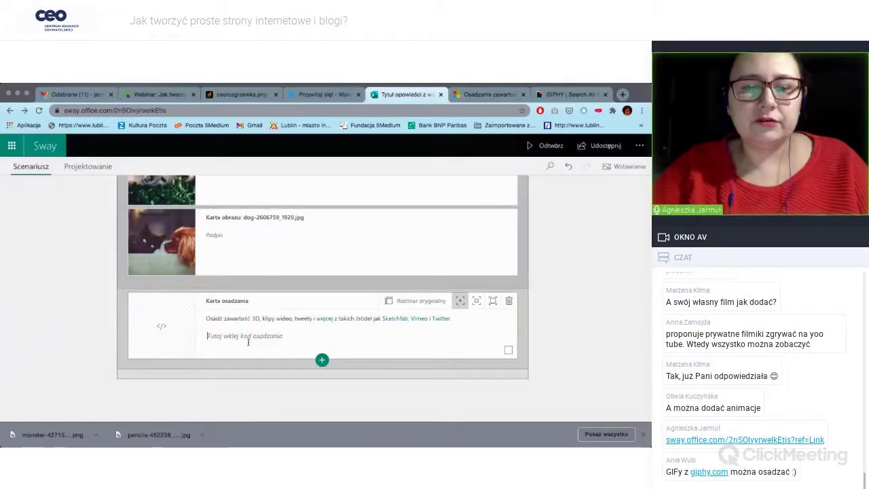
click(248, 341)
key(ctrl+v)
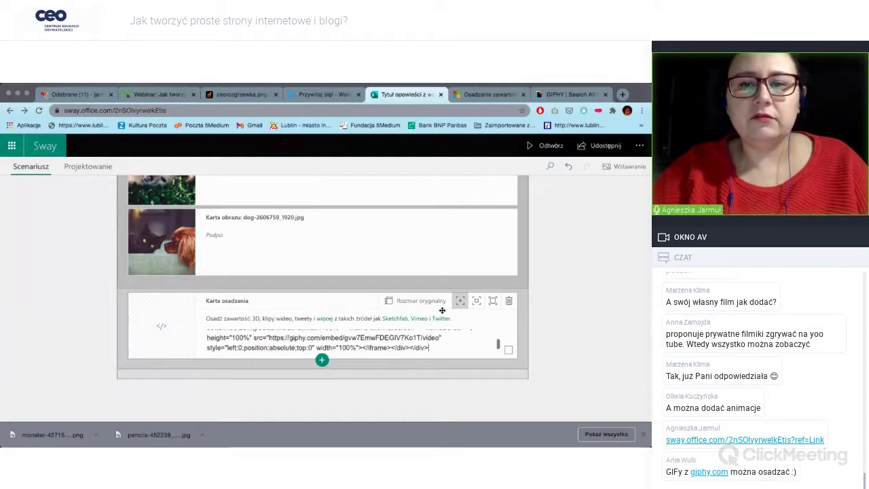
- Try the emphasis levels on the embed card and set it to the strongest one
click(477, 301)
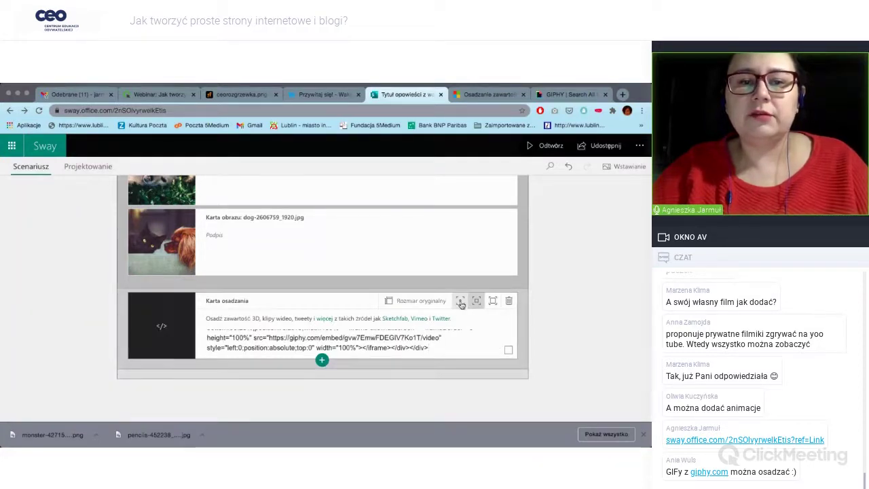
click(461, 302)
click(493, 301)
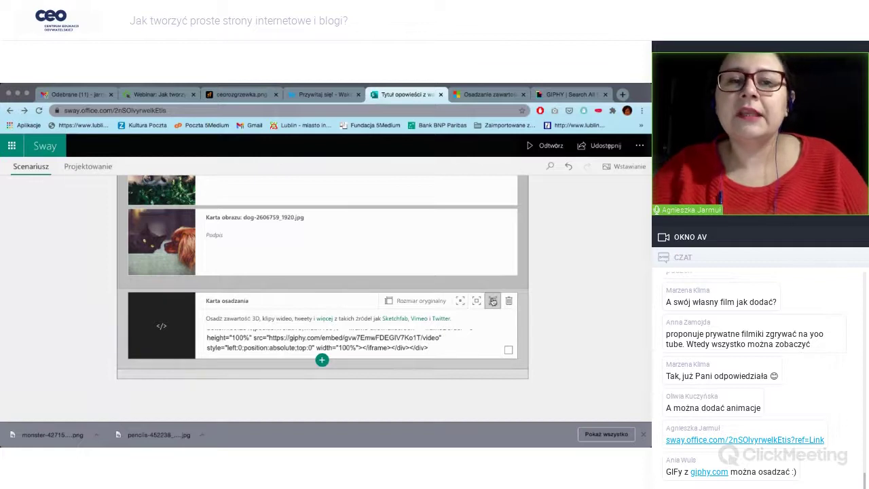
- Switch to GIPHY and copy the web address of the "Wow!" video page
click(567, 95)
scroll(230, 321, up, 1)
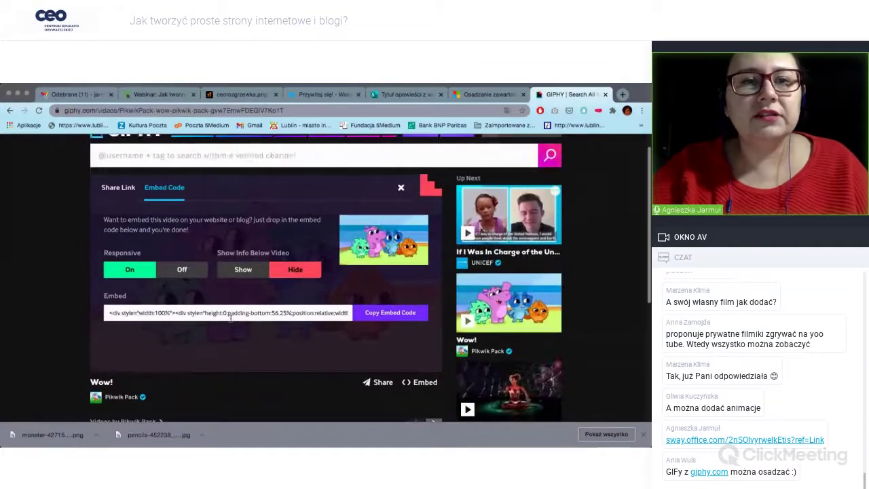
click(258, 110)
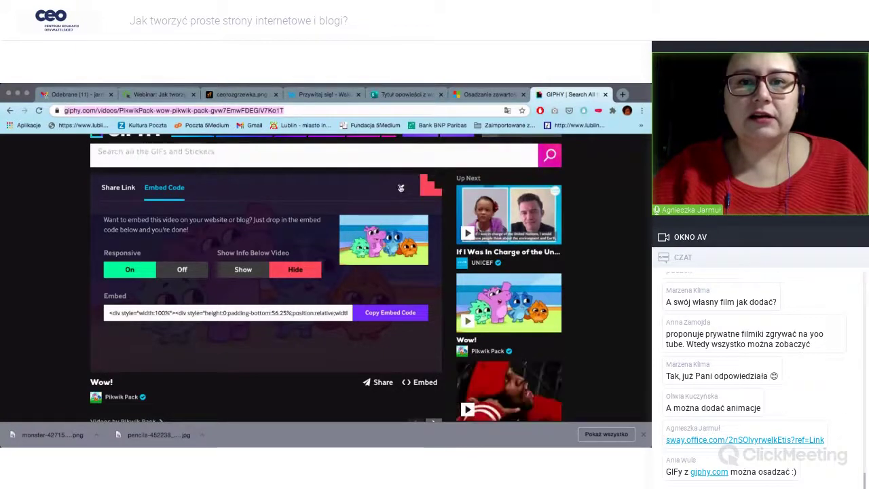
- Close the embed code view and pause the "Wow!" video to capture a screenshot of its frame
click(422, 205)
click(400, 188)
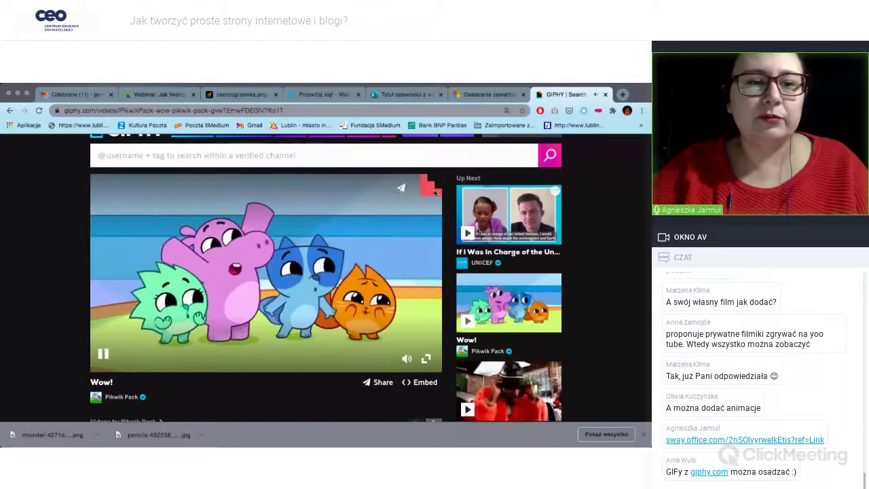
click(103, 354)
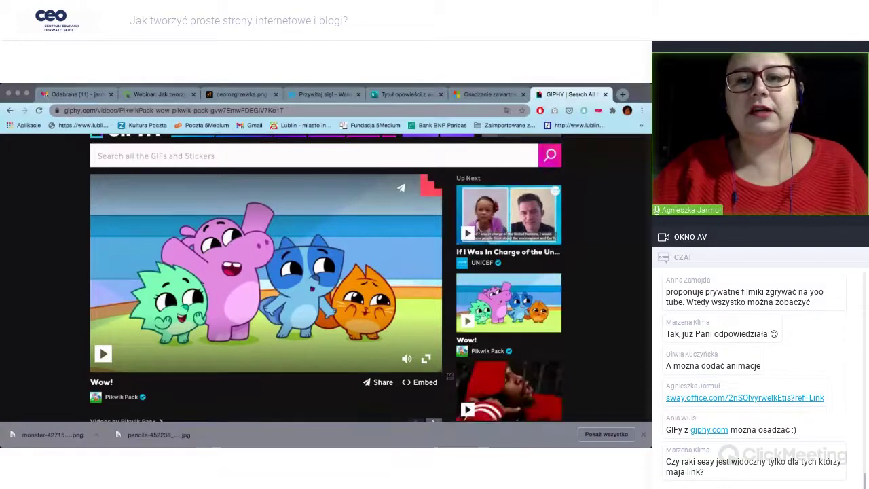
- Return to Sway and replace the embed card with an image card containing the video screenshot uploaded from the device (Moje urządzenie)
click(397, 95)
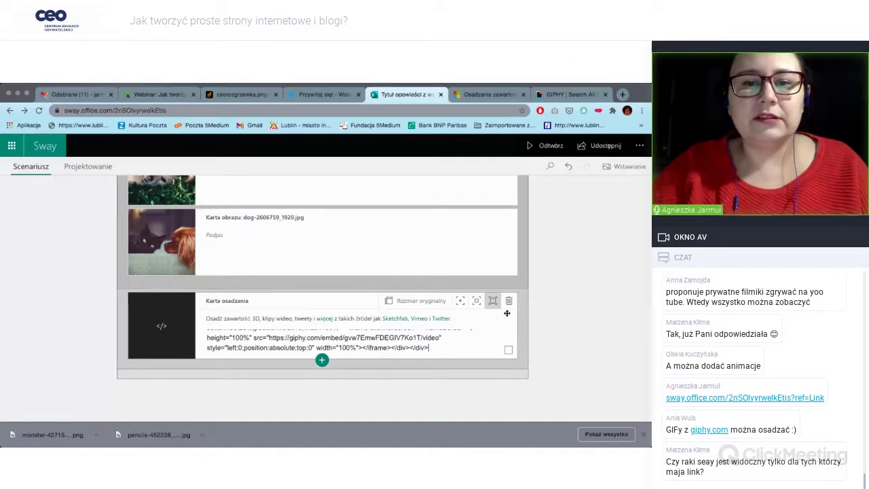
drag(507, 313, 326, 388)
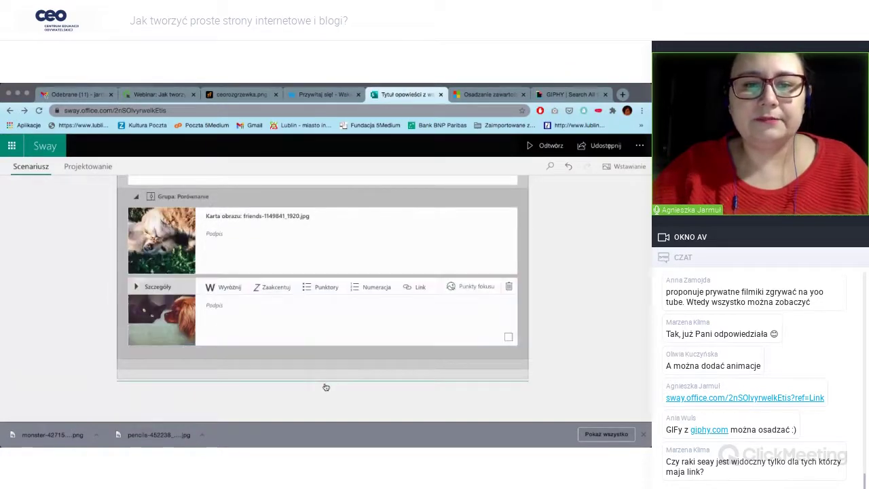
click(324, 385)
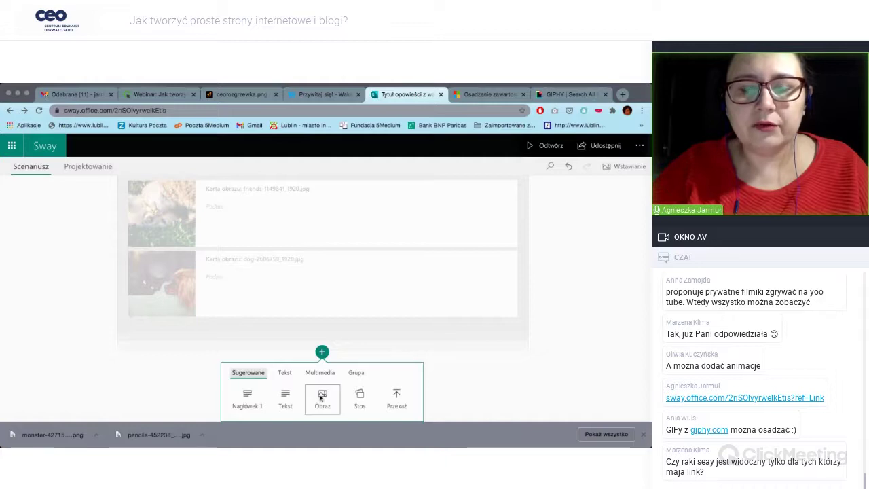
click(323, 397)
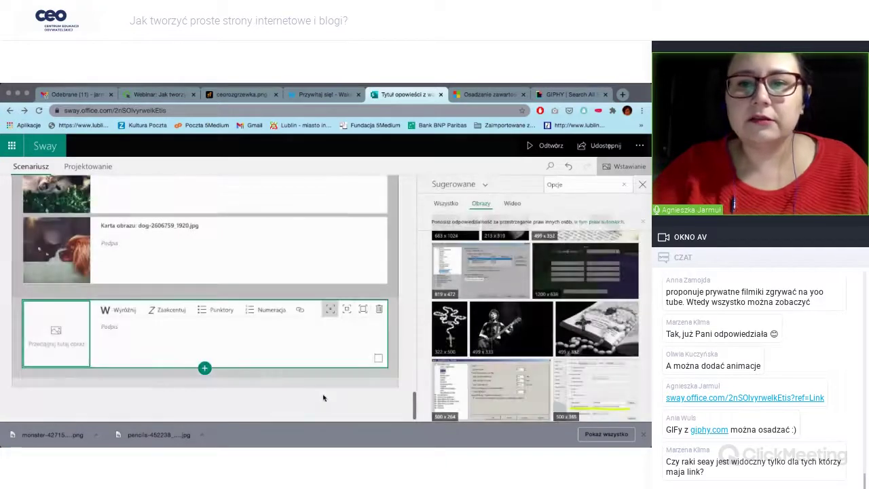
click(456, 184)
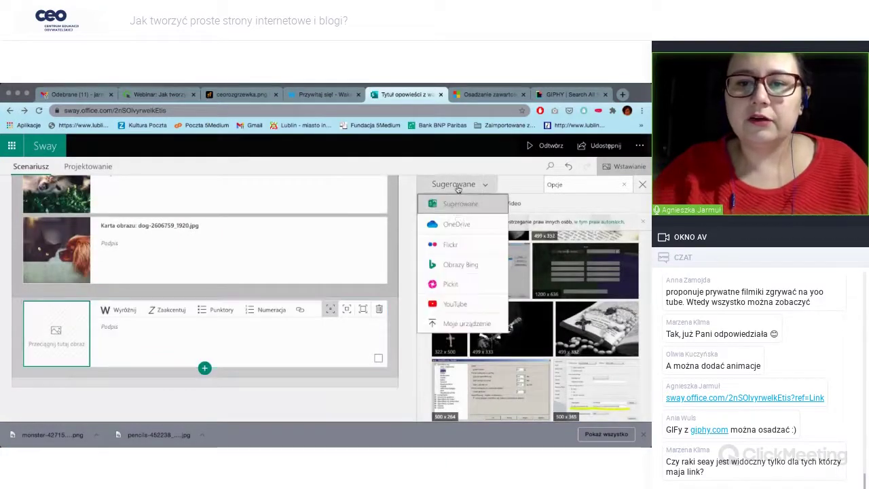
click(454, 323)
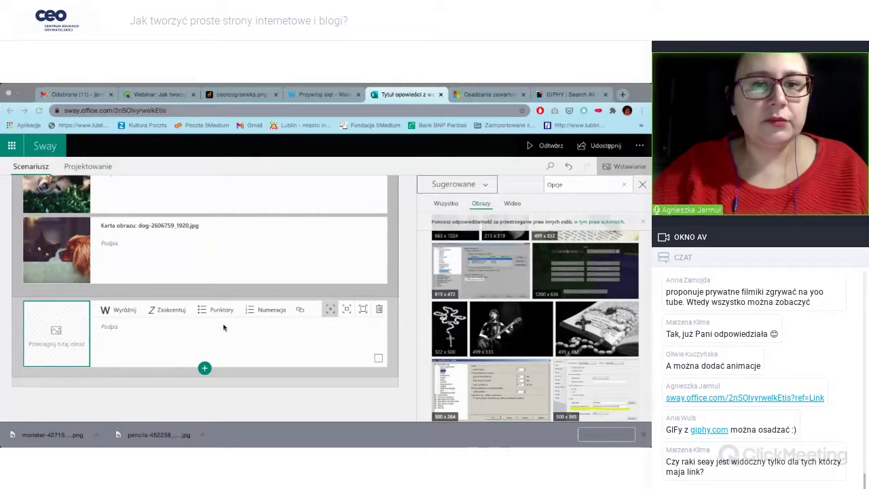
key(Return)
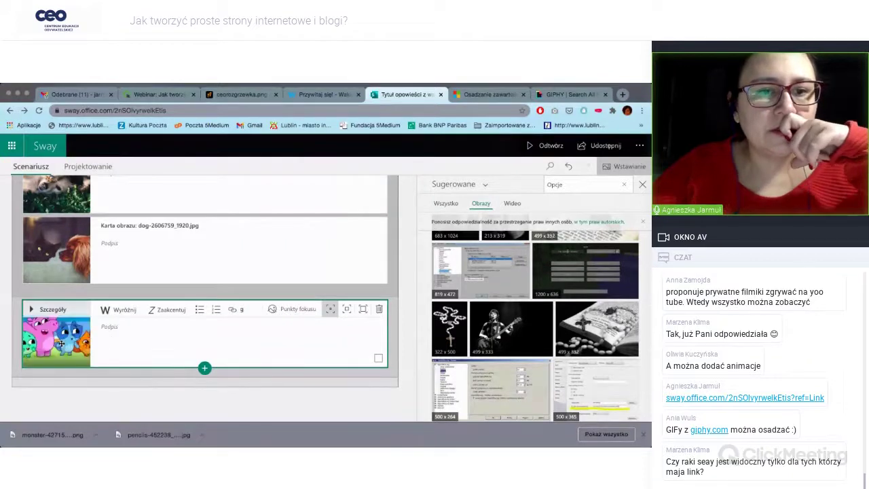
- Add a link to the copied GIPHY address in the new image's caption, with the display text "Zobacz nasz gif"
click(232, 309)
click(278, 292)
key(ctrl+v)
click(258, 262)
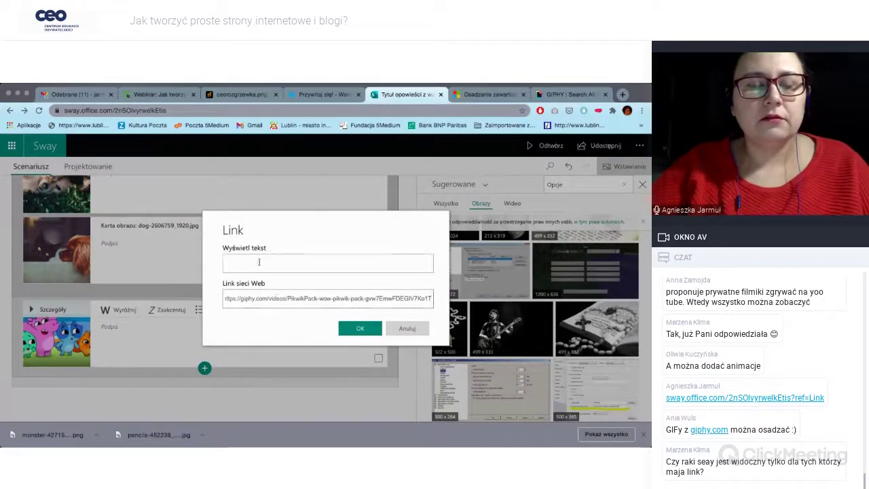
text(Z)
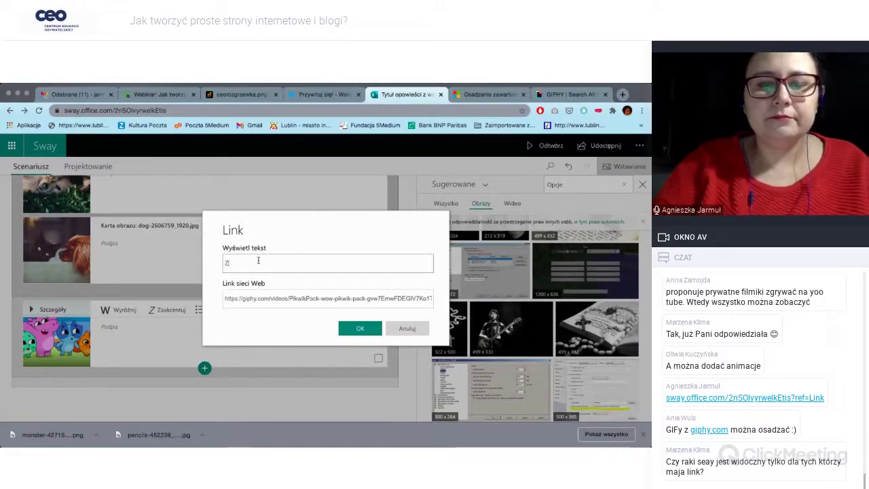
text(obacz na)
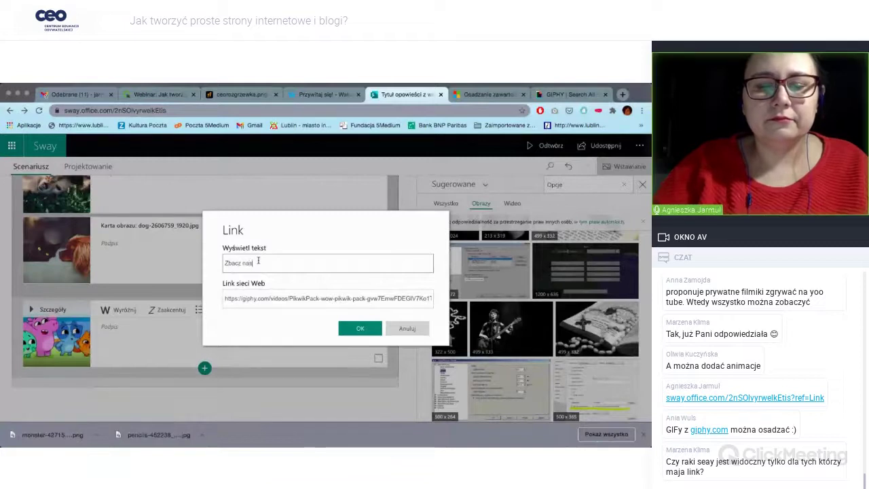
text(sz g)
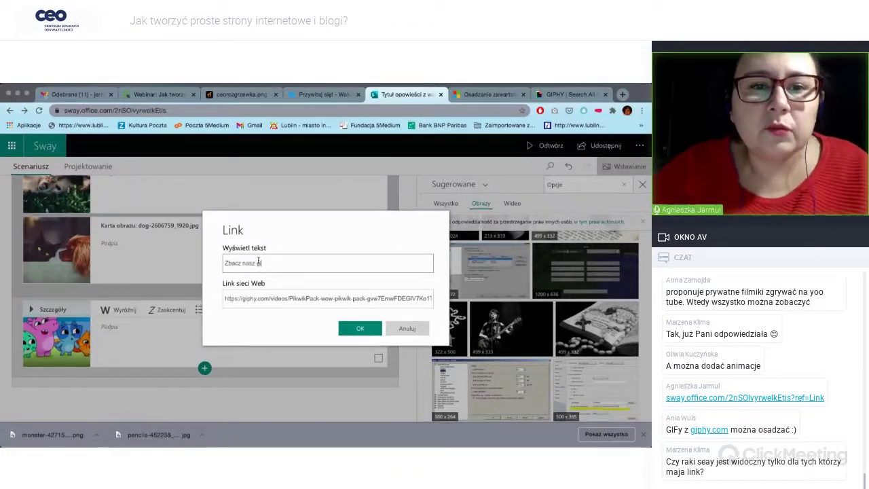
text(if)
click(228, 263)
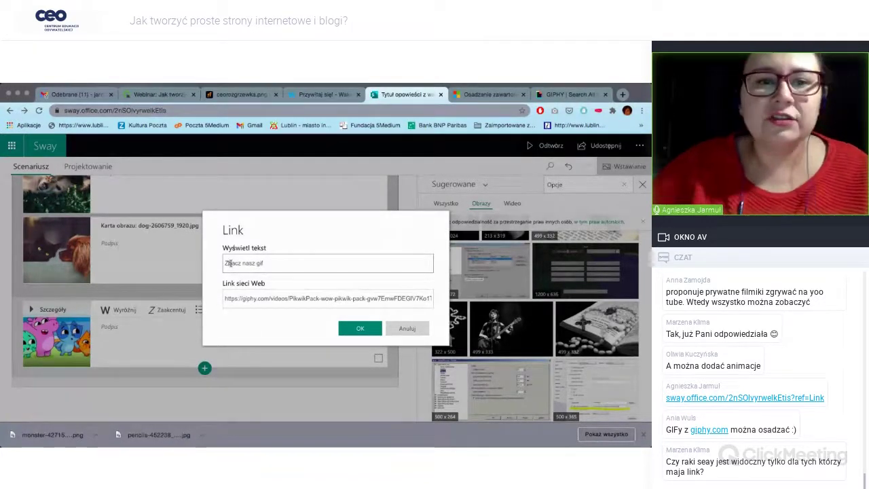
text(ob)
click(359, 327)
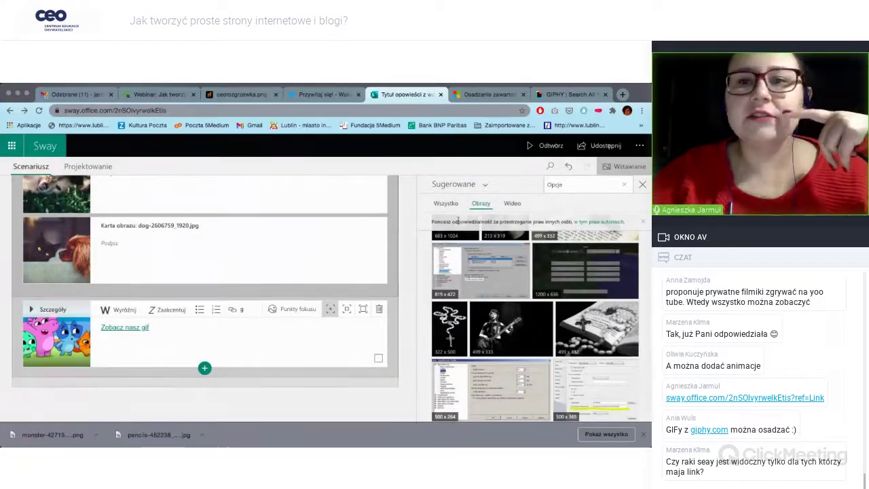
- Preview the page and test the "Zobacz nasz gif" link on the image, cancelling the prompt to leave Sway
click(546, 145)
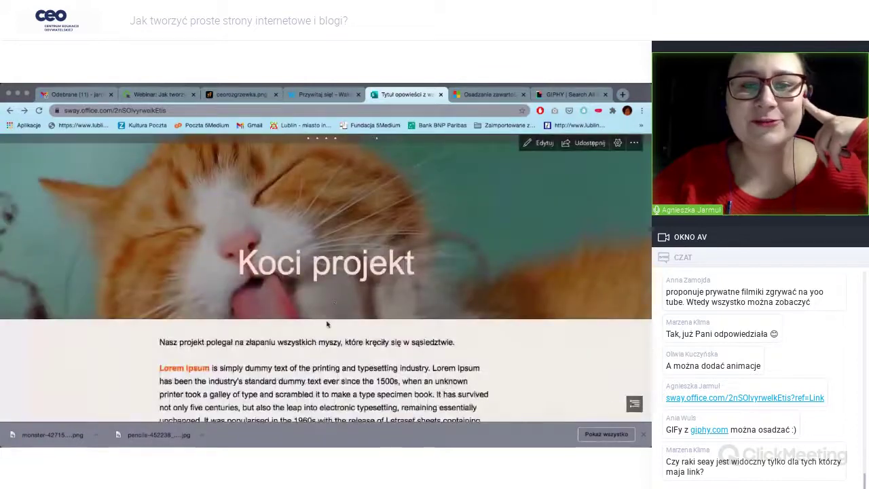
scroll(327, 323, down, 10)
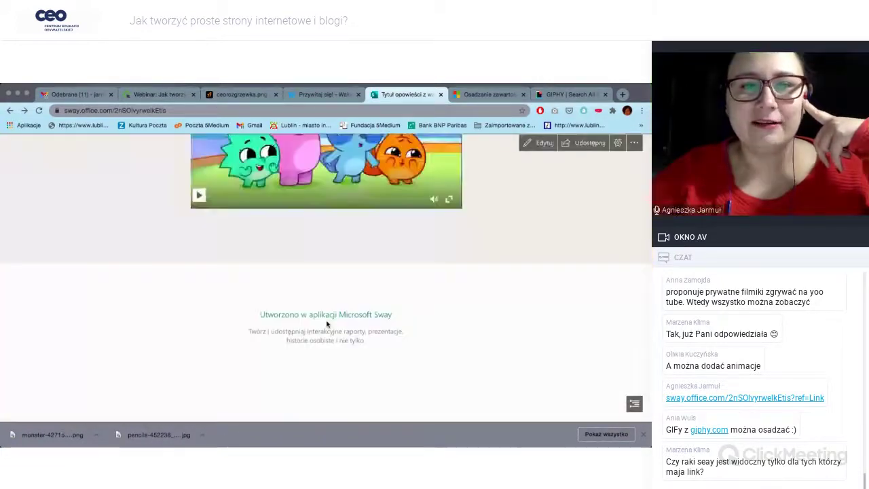
scroll(327, 324, down, 1)
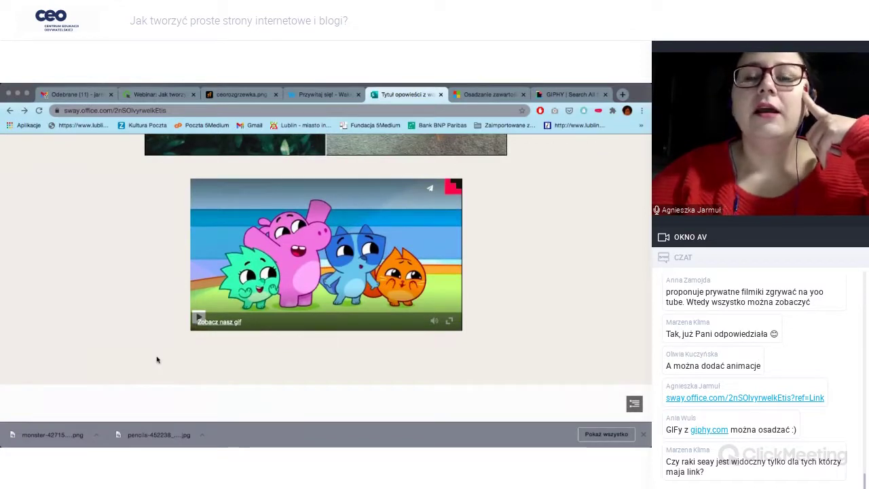
scroll(523, 292, down, 1)
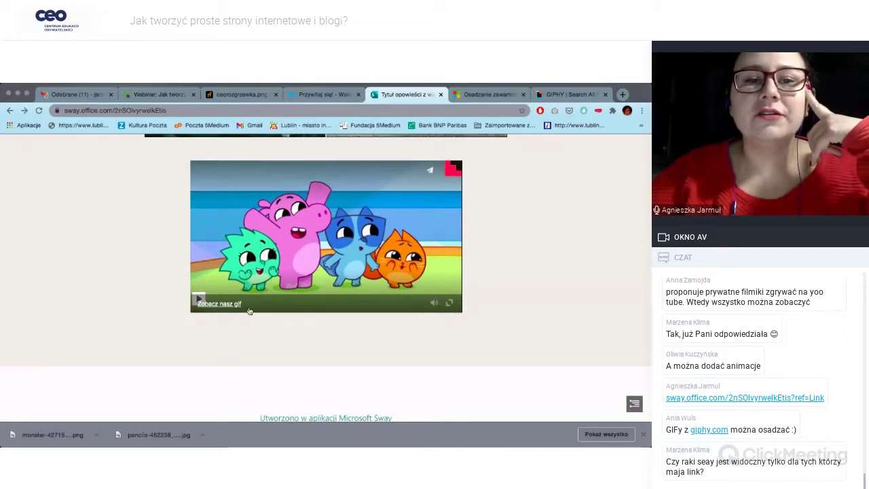
click(223, 306)
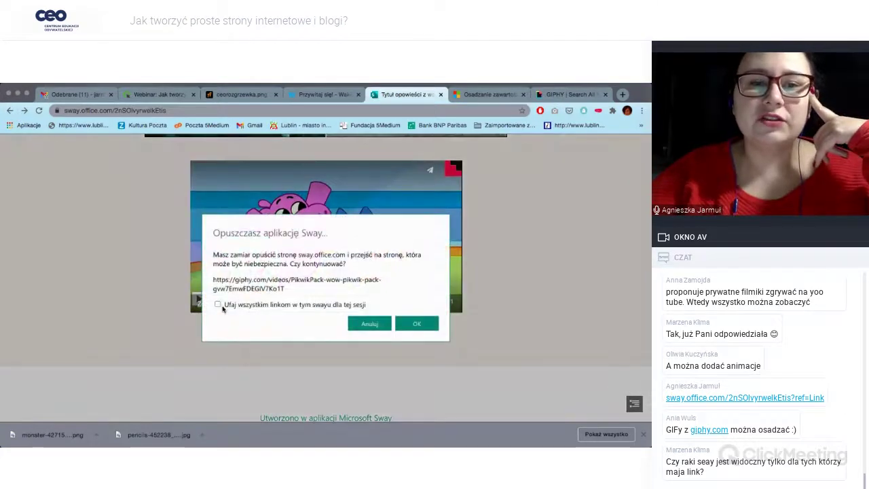
click(372, 324)
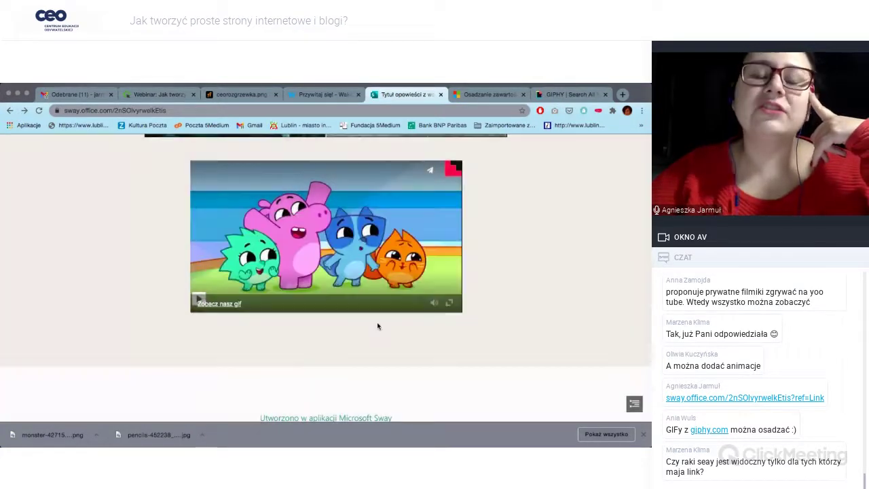
click(205, 305)
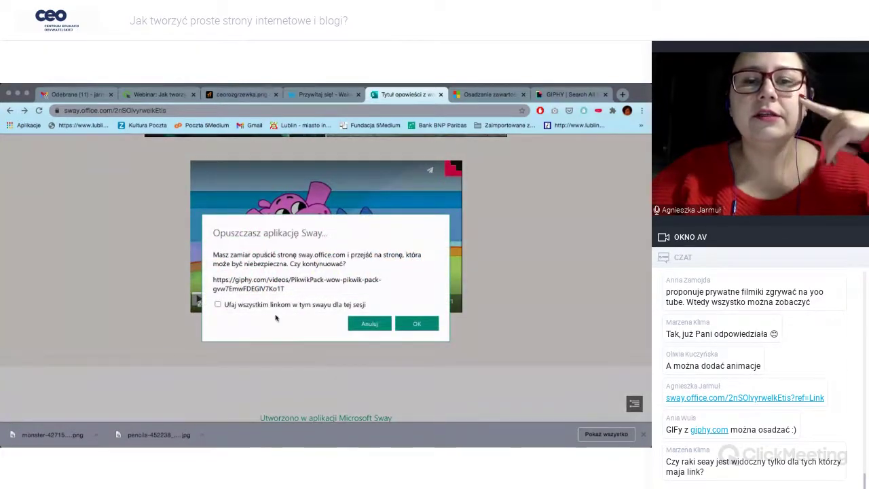
click(369, 324)
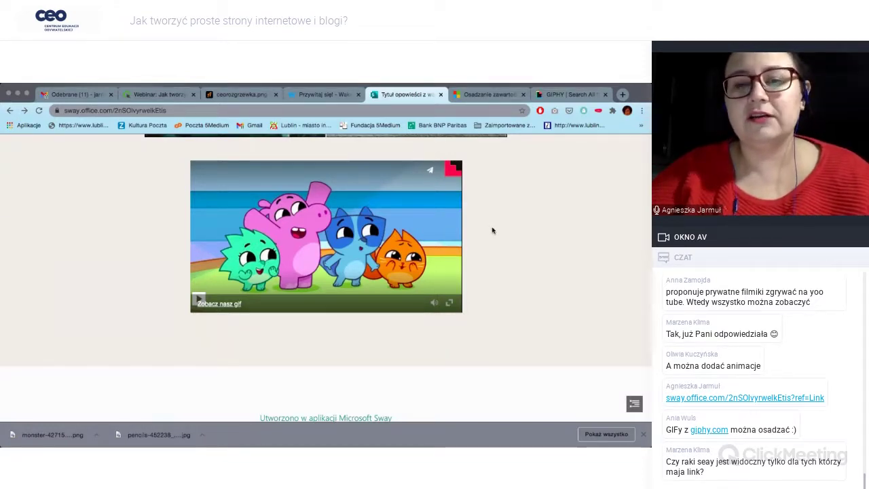
- View the linked video screenshot at the end of the preview enlarged and return to the page
scroll(493, 231, up, 1)
scroll(493, 230, down, 3)
scroll(493, 231, up, 4)
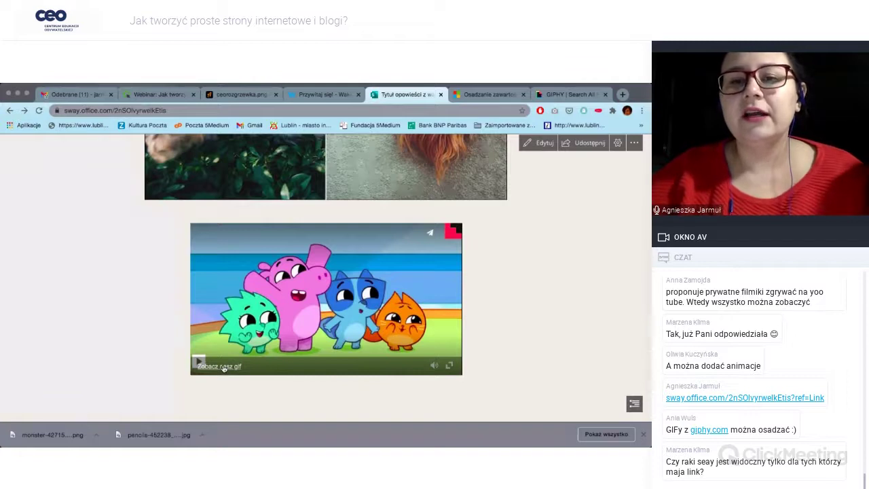
click(314, 303)
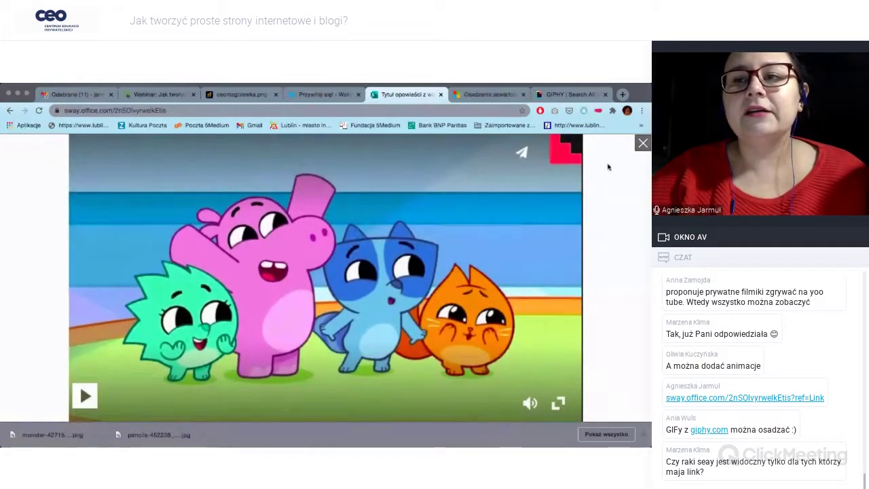
click(643, 143)
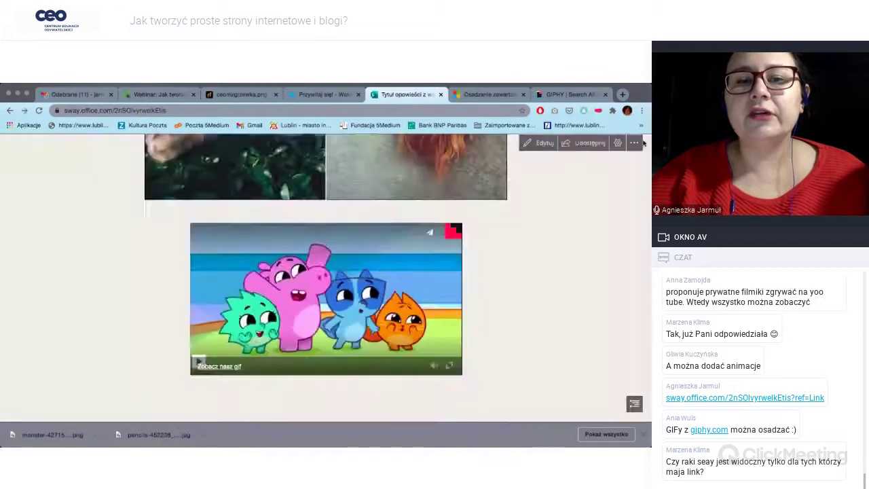
- Follow the "Zobacz nasz gif" link, accept leaving Sway, and close the opened GIPHY page
click(209, 367)
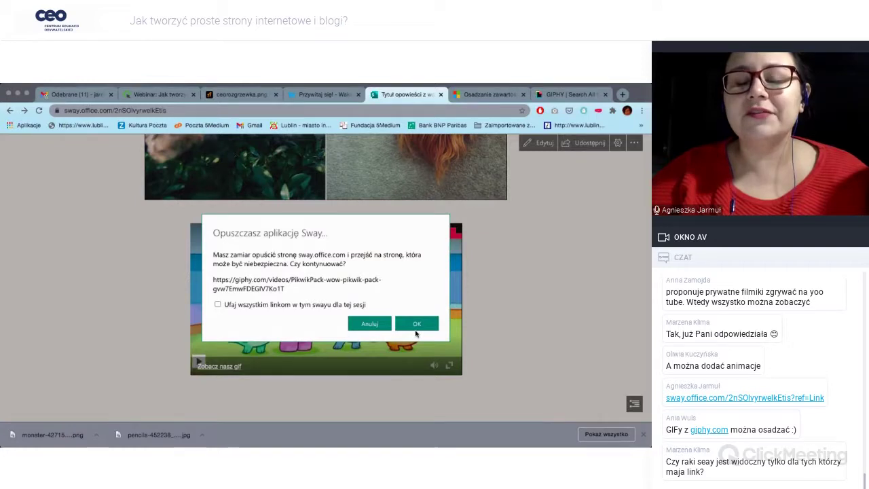
click(414, 324)
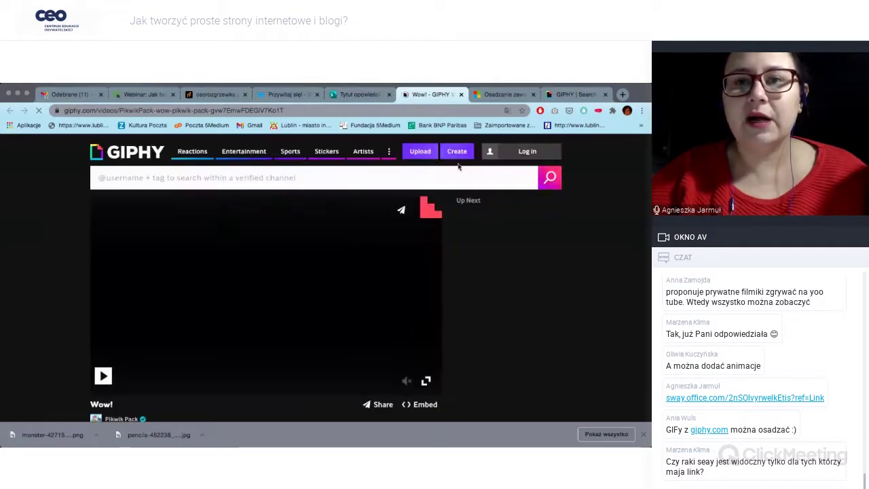
click(461, 94)
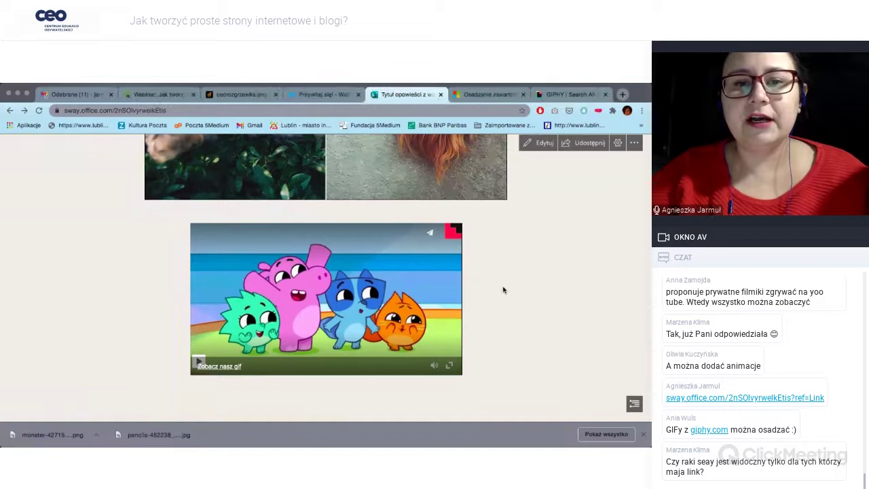
- Examine the "Inne witryny" list of embeddable sites on the Microsoft support page, down to YouTube
click(487, 94)
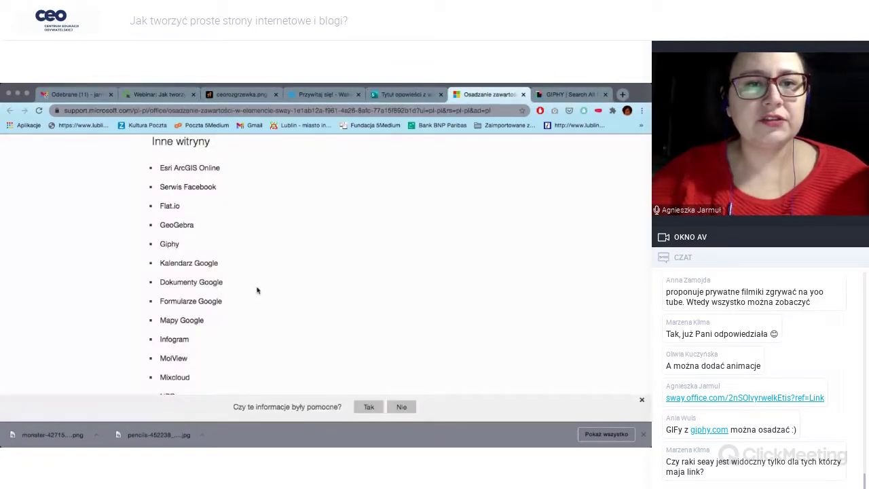
scroll(257, 291, down, 3)
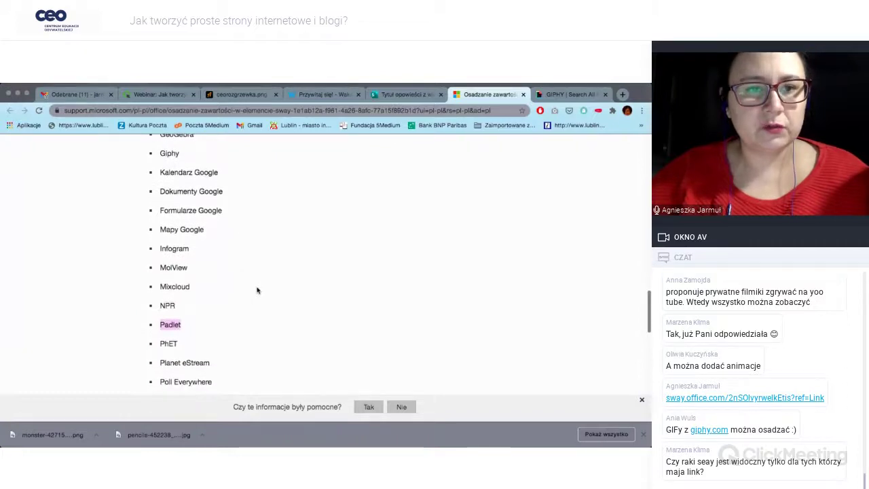
scroll(257, 290, down, 5)
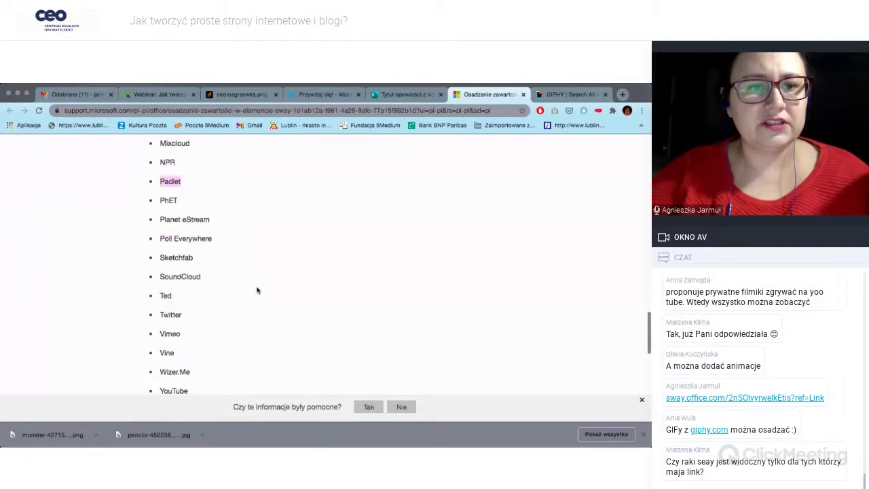
scroll(256, 291, down, 2)
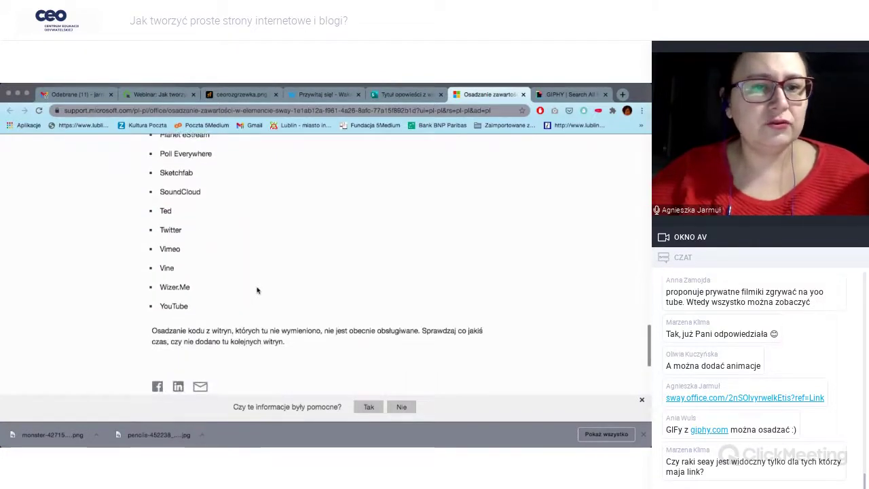
scroll(257, 291, up, 3)
scroll(256, 290, up, 3)
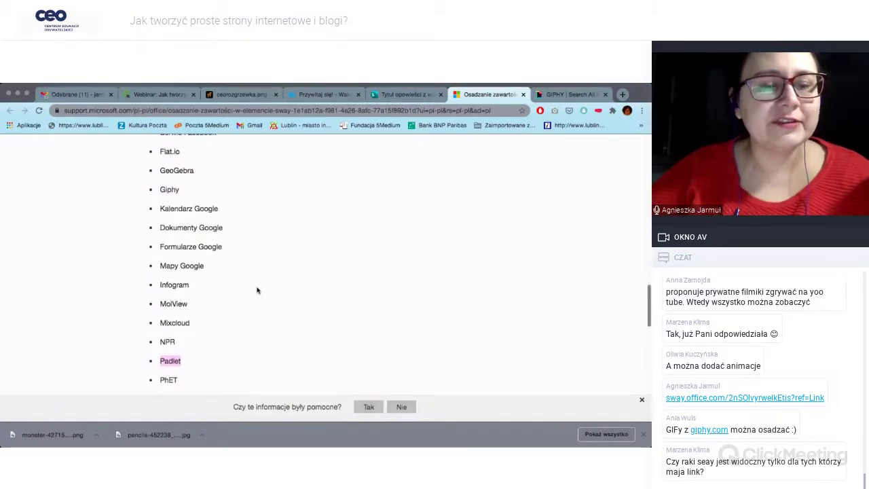
scroll(256, 291, down, 3)
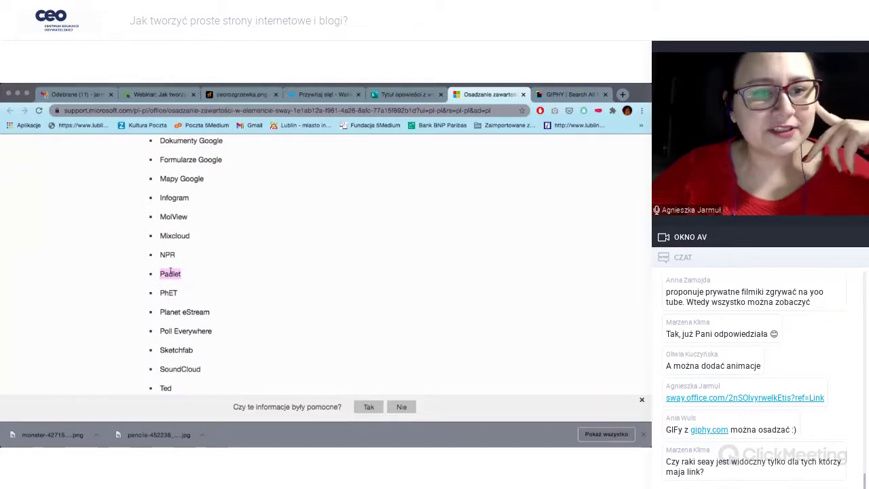
scroll(170, 293, down, 3)
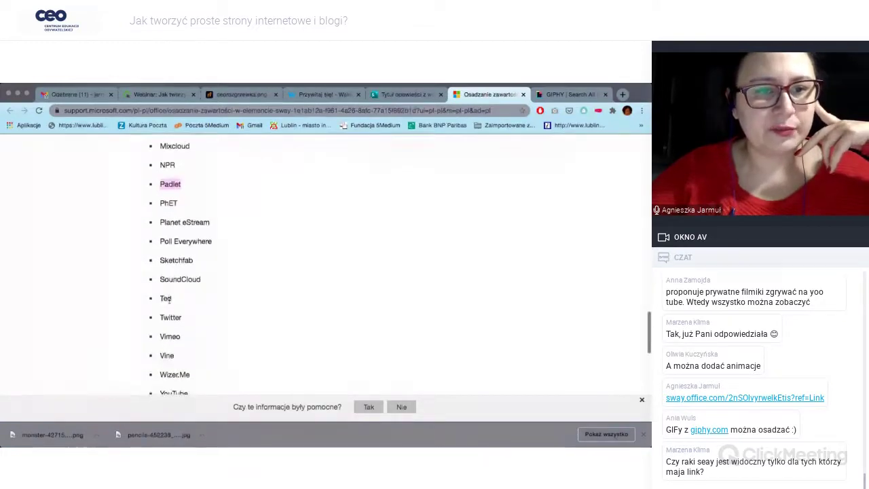
scroll(156, 320, down, 2)
scroll(157, 324, up, 5)
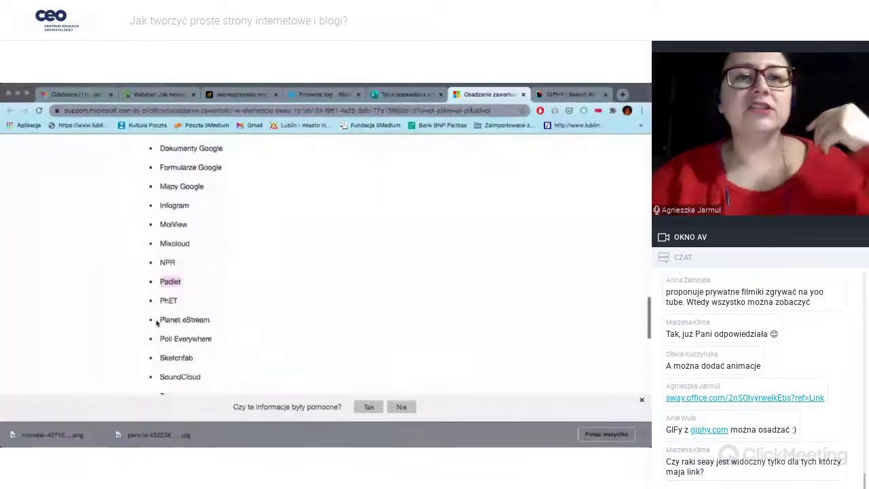
- Examine the "Witryny firmy Microsoft" list of supported sites, highlighting the entries from Microsoft Channel 9 to Flipgrid
scroll(156, 324, up, 10)
scroll(156, 323, up, 3)
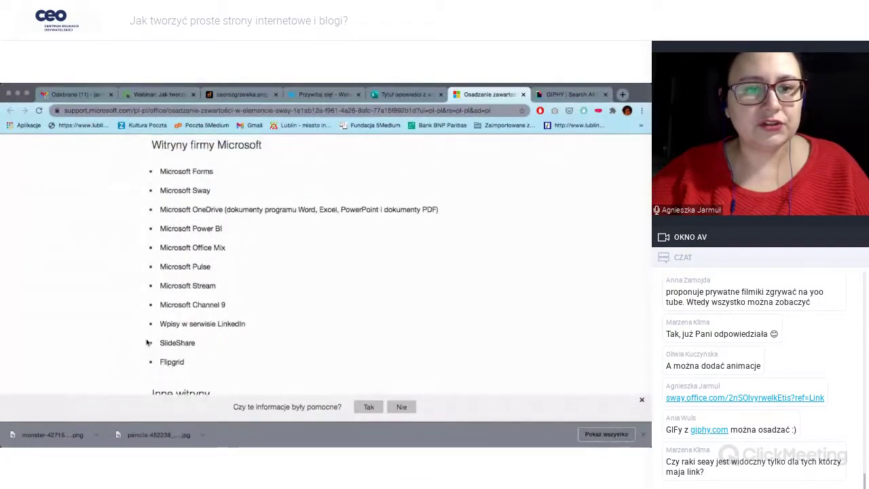
drag(161, 302, 207, 360)
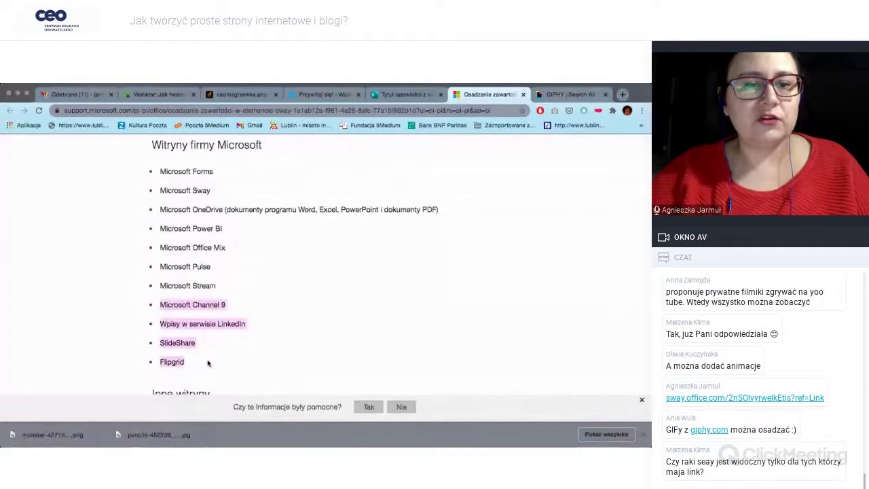
click(208, 360)
scroll(207, 361, down, 3)
scroll(208, 362, up, 15)
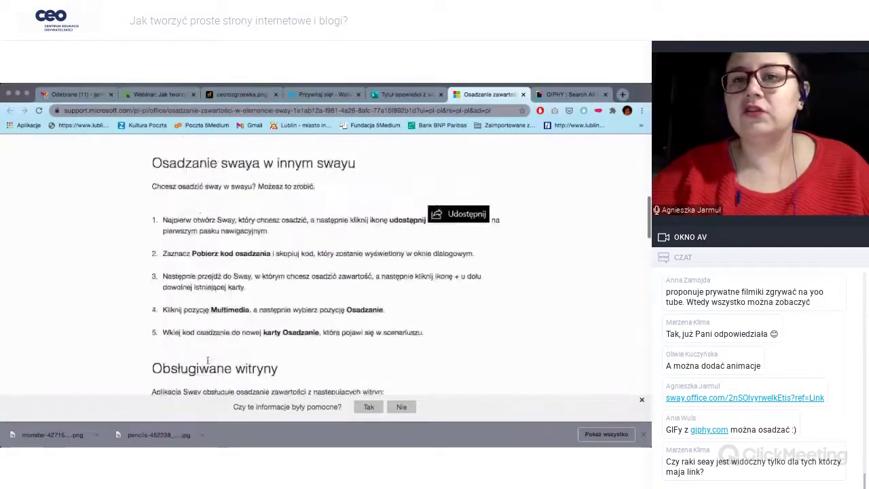
- Check the top of the Sway preview and find Giphy in the support page's "Inne witryny" list
click(410, 95)
scroll(419, 212, up, 10)
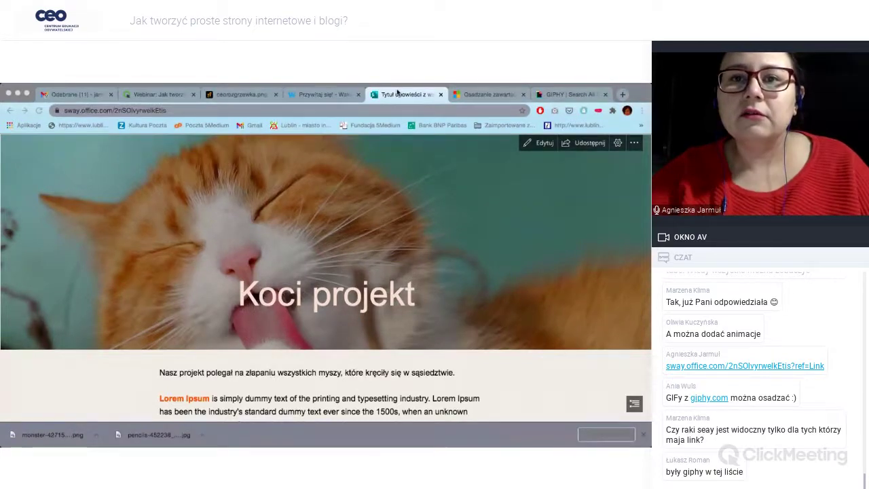
click(488, 94)
scroll(240, 324, down, 15)
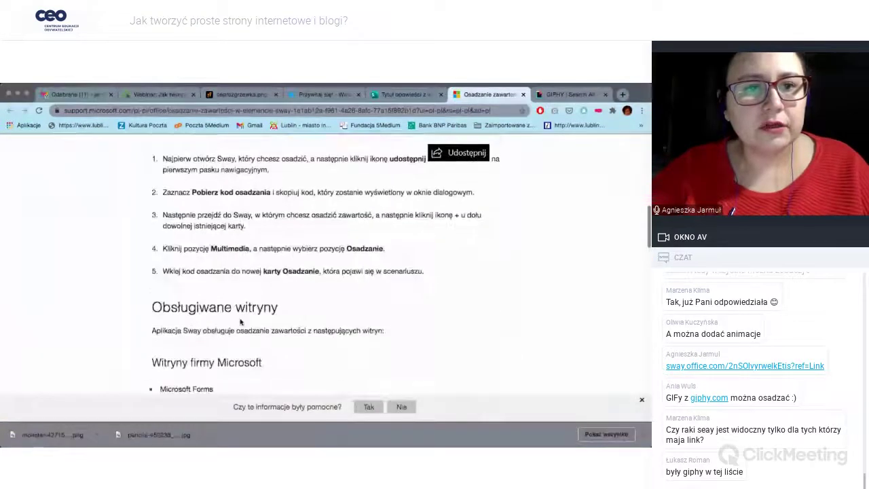
scroll(239, 322, down, 2)
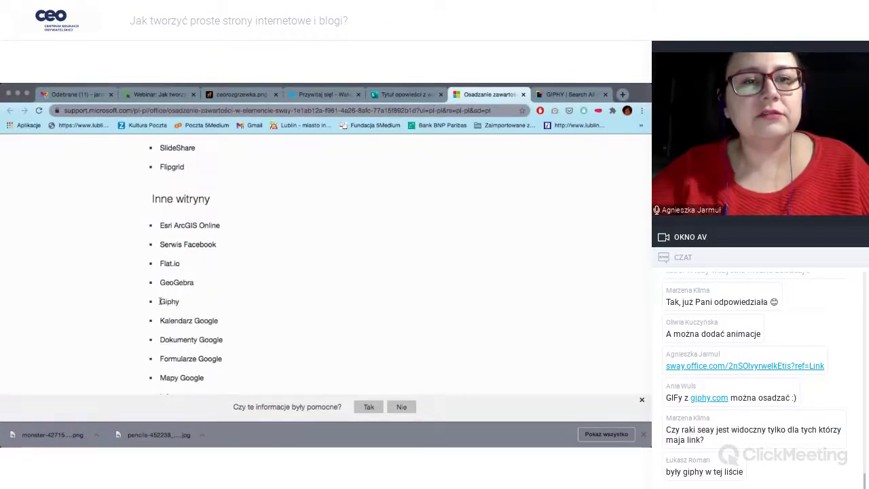
drag(161, 300, 188, 303)
- Return to the "Koci projekt" preview, review the page down to the linked image, and open it for editing
click(406, 94)
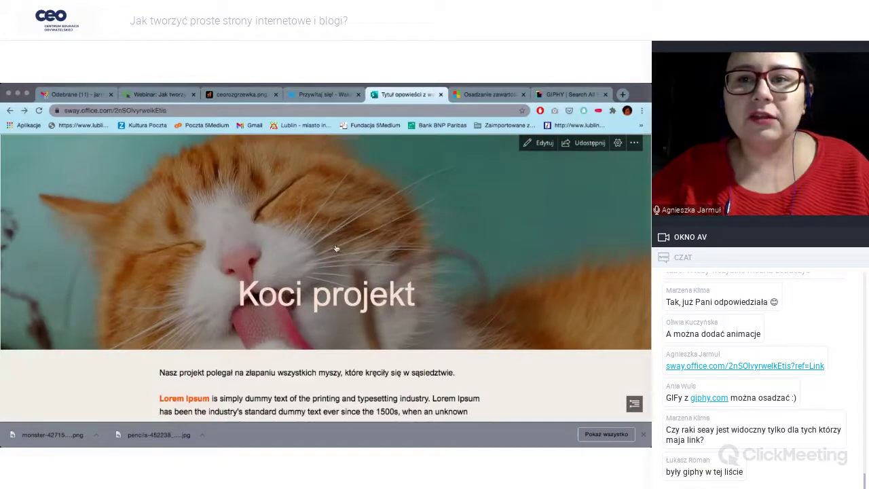
scroll(335, 251, down, 5)
scroll(335, 251, down, 5)
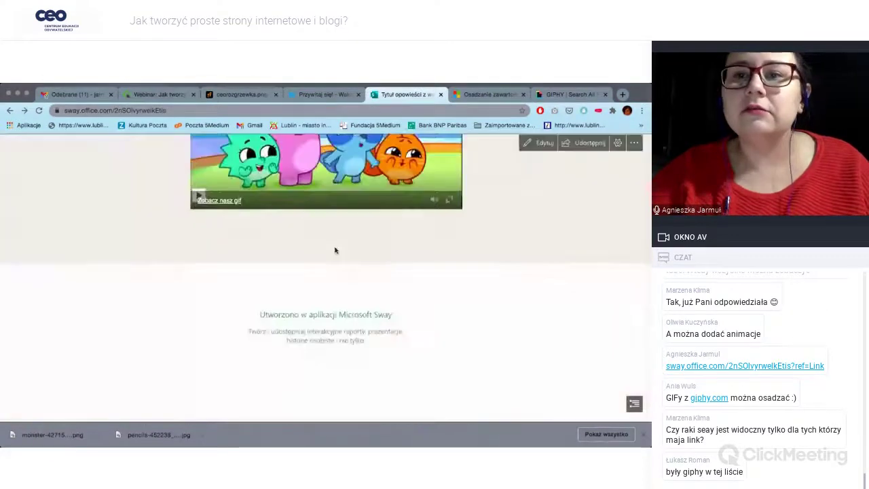
scroll(335, 251, up, 5)
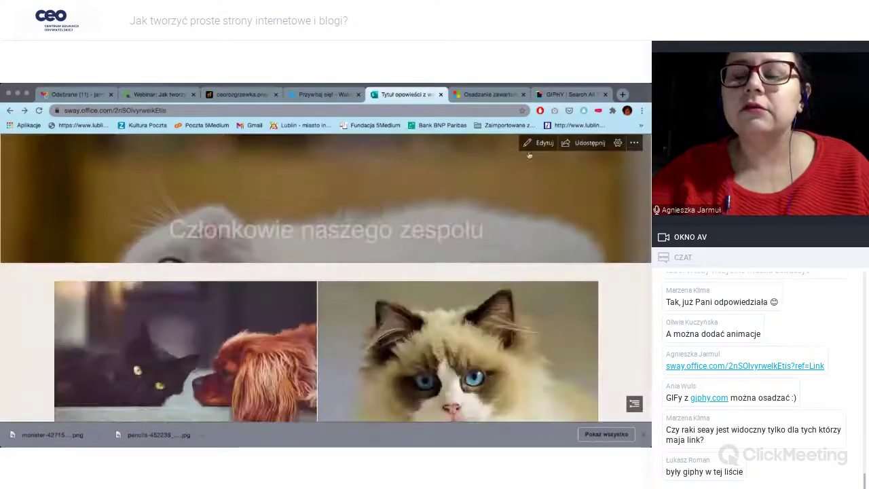
- Switch to GIPHY, open the suggested "Yay!" video, and replace it with "Outkast - So Fresh, So Clean"
click(569, 94)
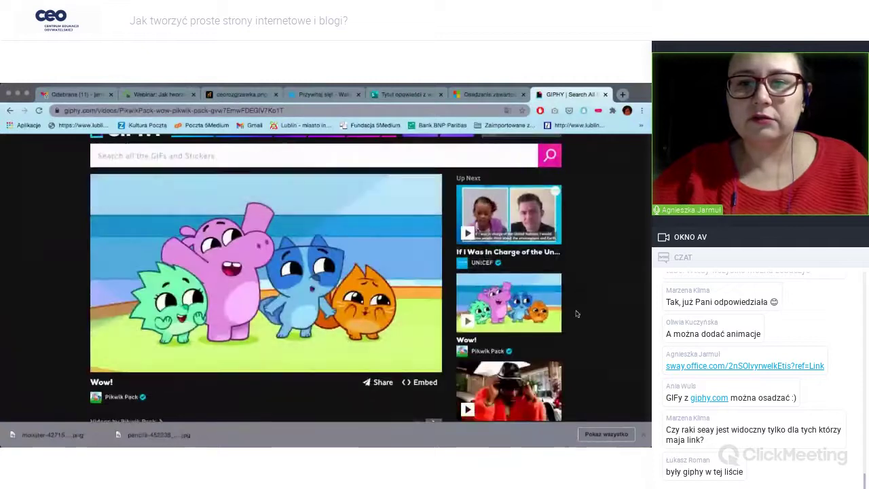
scroll(575, 312, down, 4)
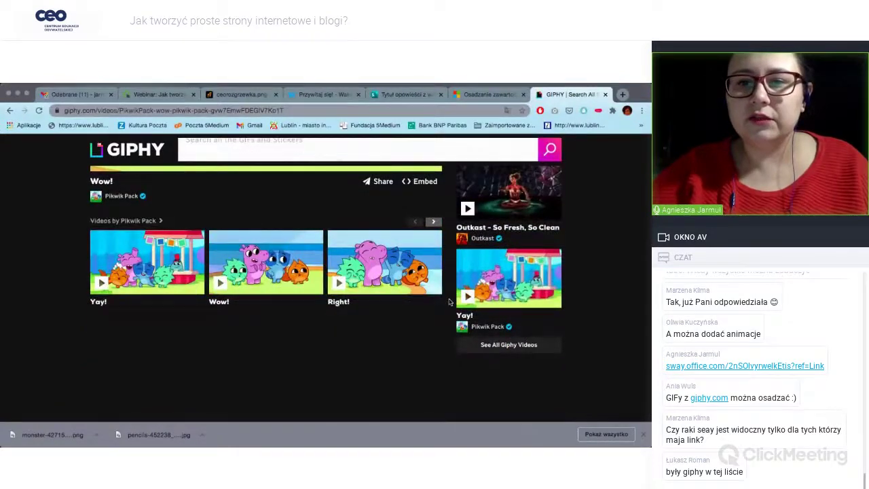
click(464, 316)
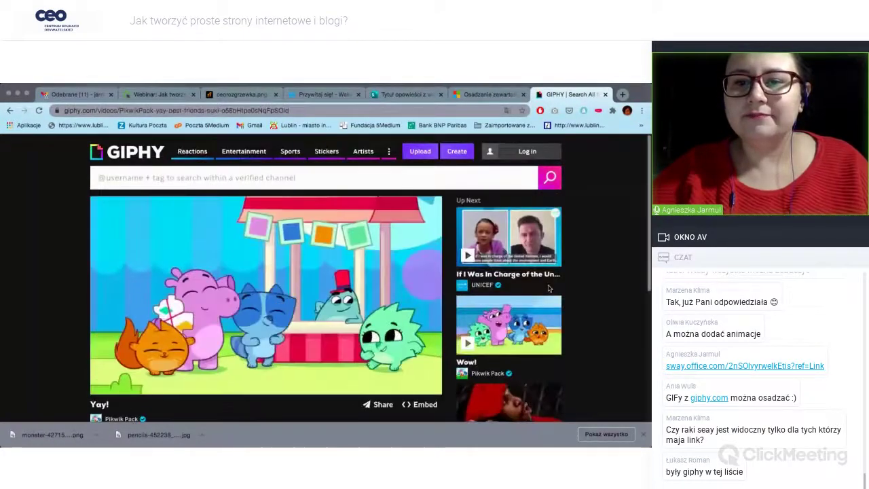
scroll(597, 286, down, 4)
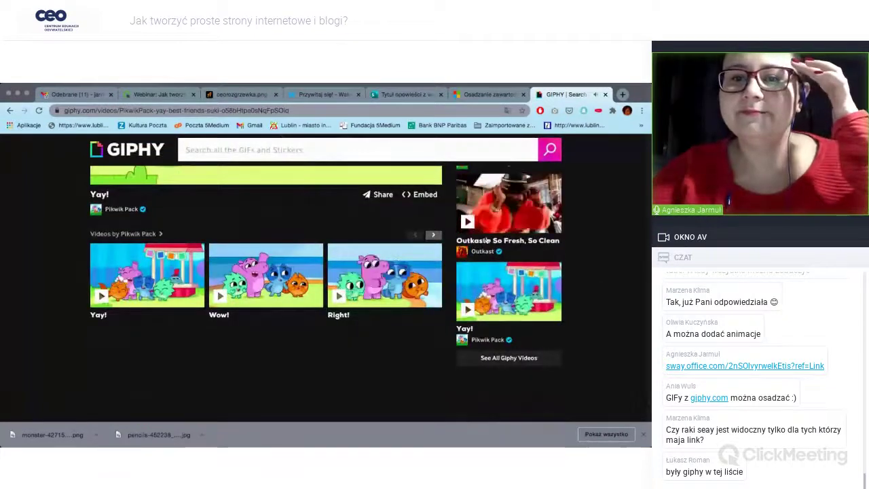
click(486, 239)
scroll(252, 325, down, 2)
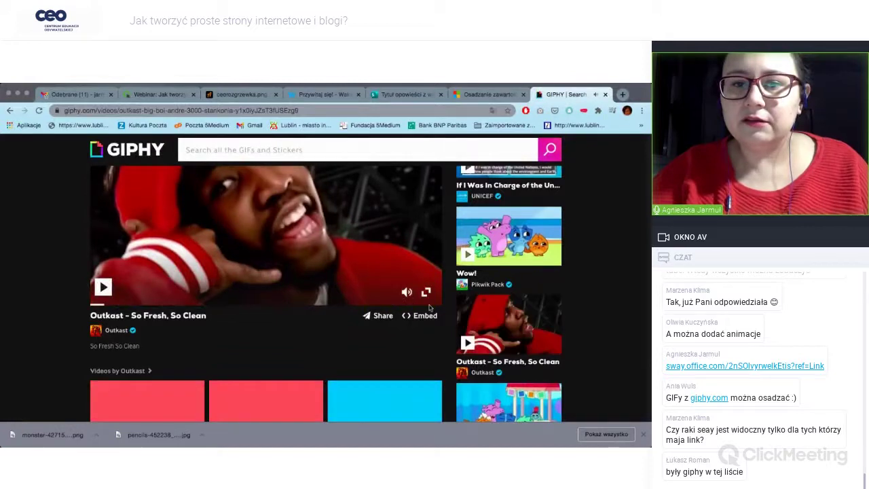
- Check the sharing options of the "Outkast - So Fresh, So Clean" video and copy its embed code
click(383, 316)
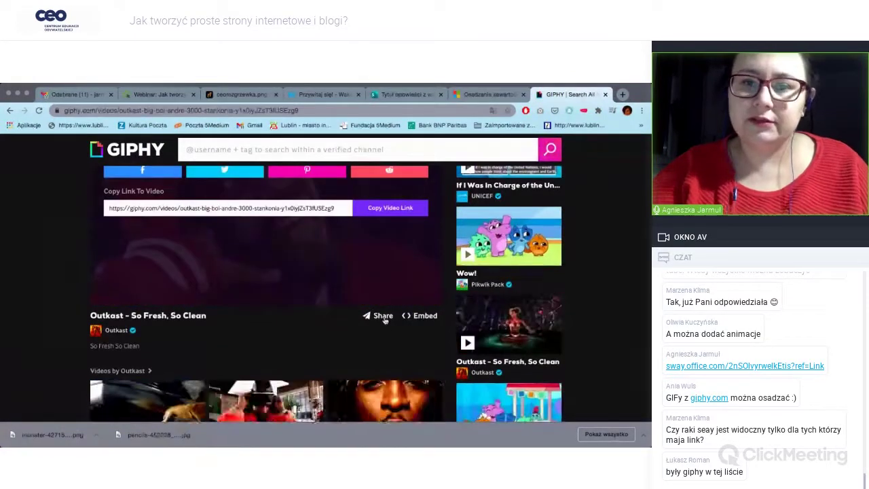
click(422, 315)
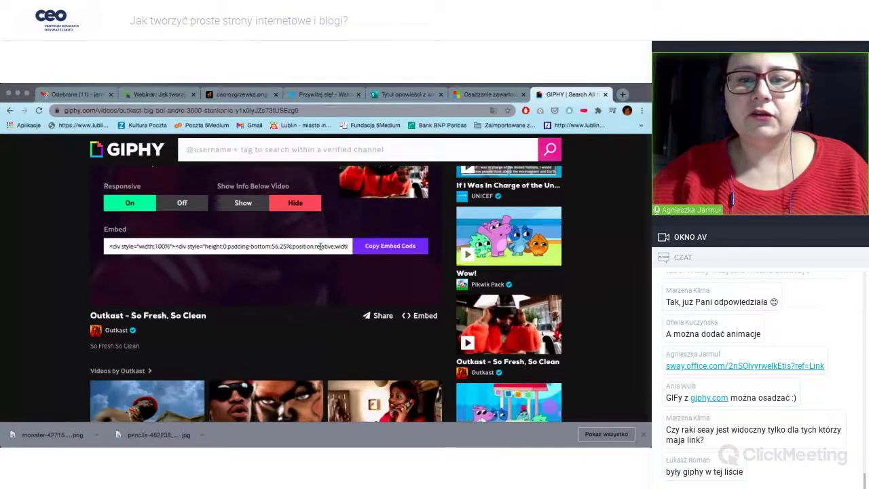
click(390, 245)
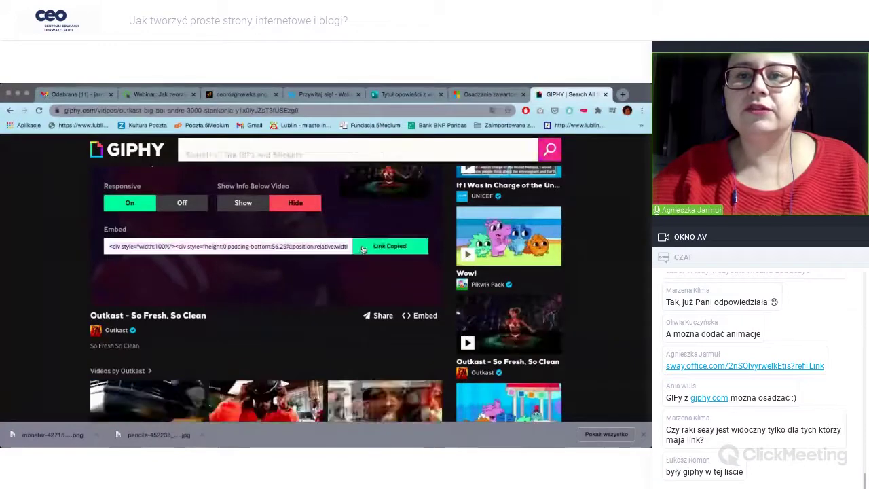
- Return to the Sway storyline and add an embed card below the image card captioned "Zobacz nasz gif"
click(392, 97)
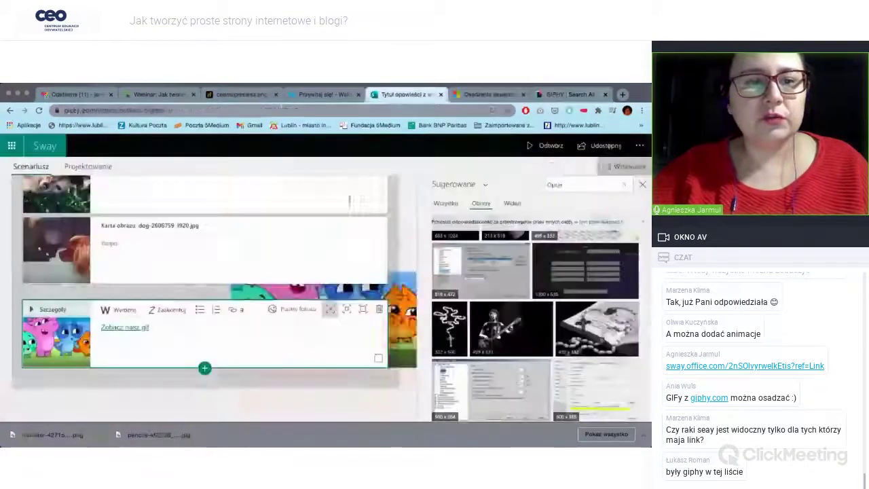
scroll(220, 381, down, 1)
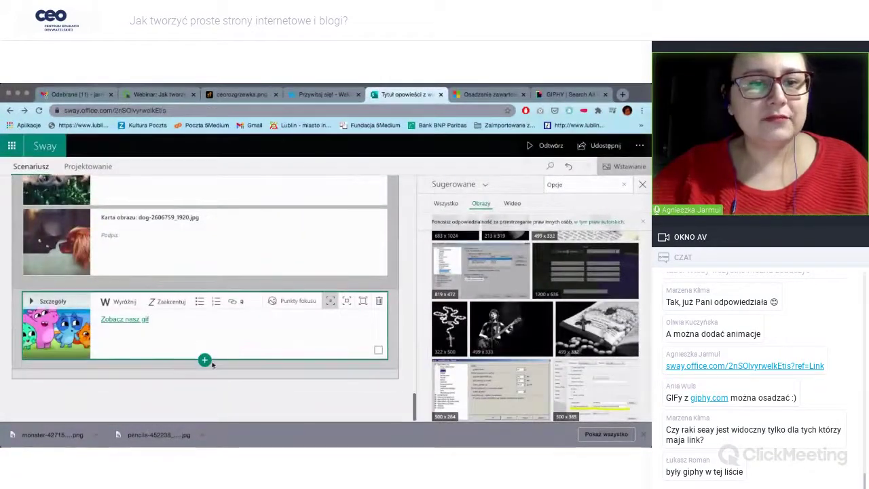
click(208, 382)
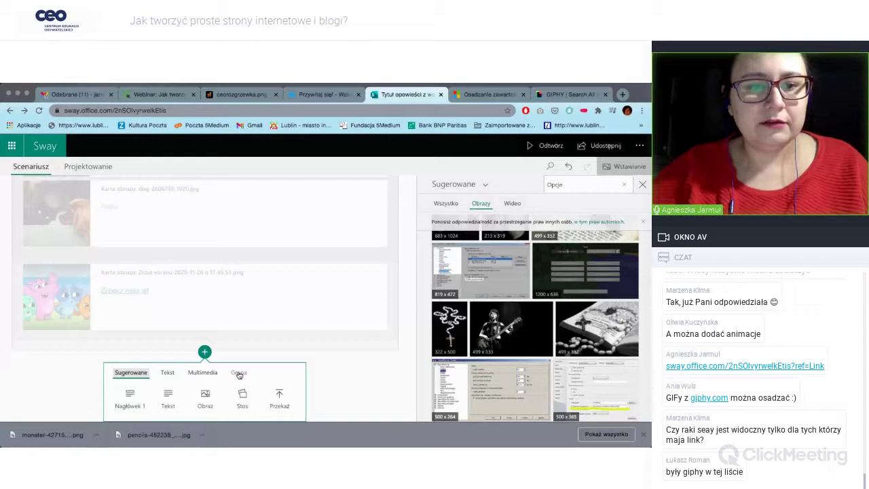
click(202, 372)
click(241, 398)
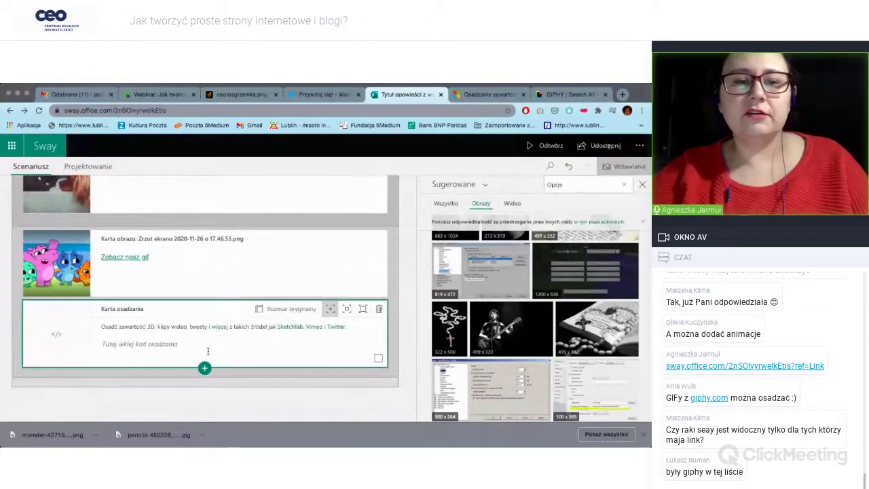
- Paste the copied GIPHY embed code into the embed card and preview the page down to the embedded video
key(super+v)
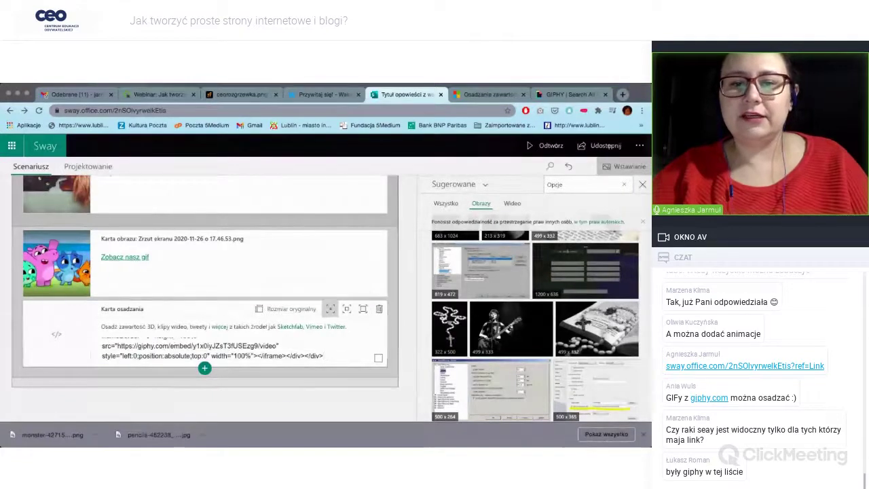
click(292, 405)
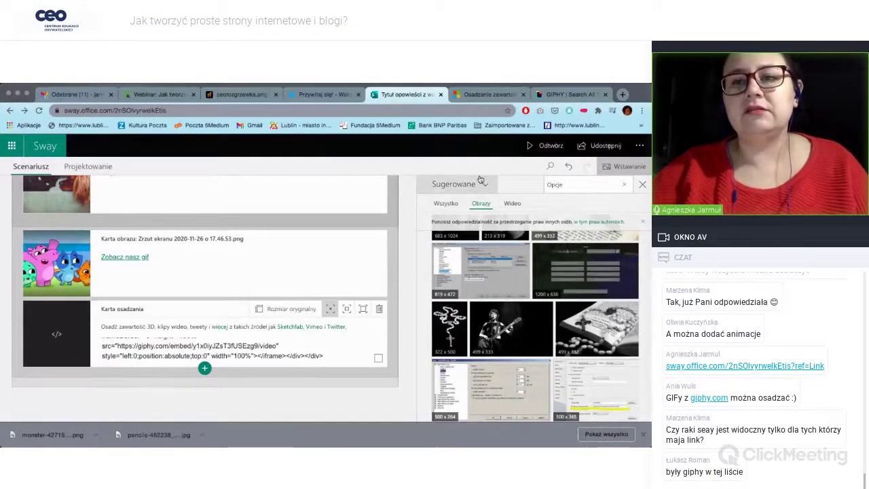
click(551, 146)
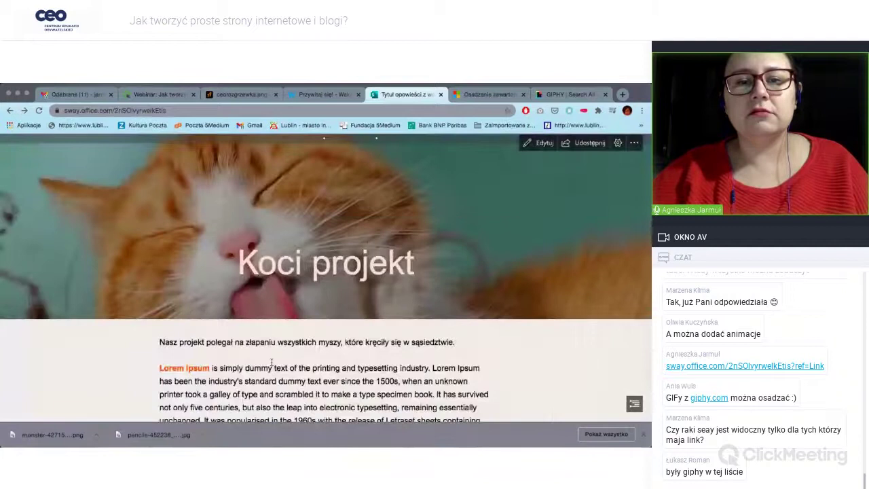
scroll(351, 281, down, 5)
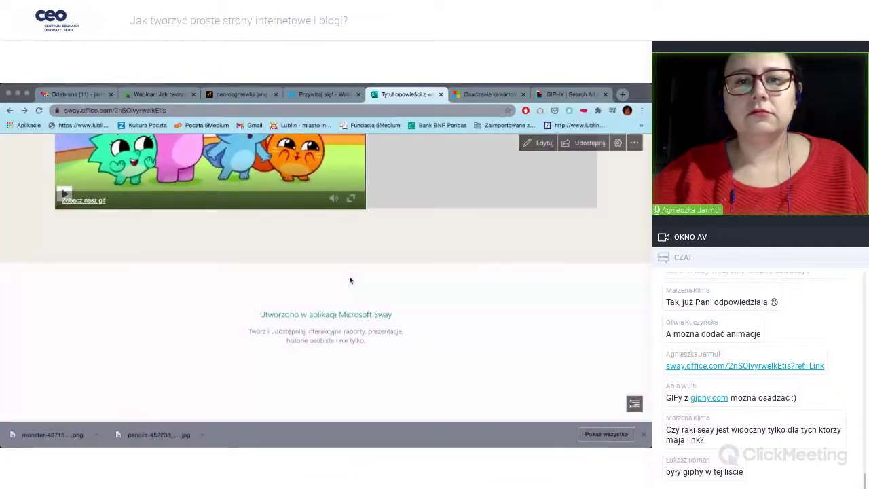
scroll(351, 280, up, 2)
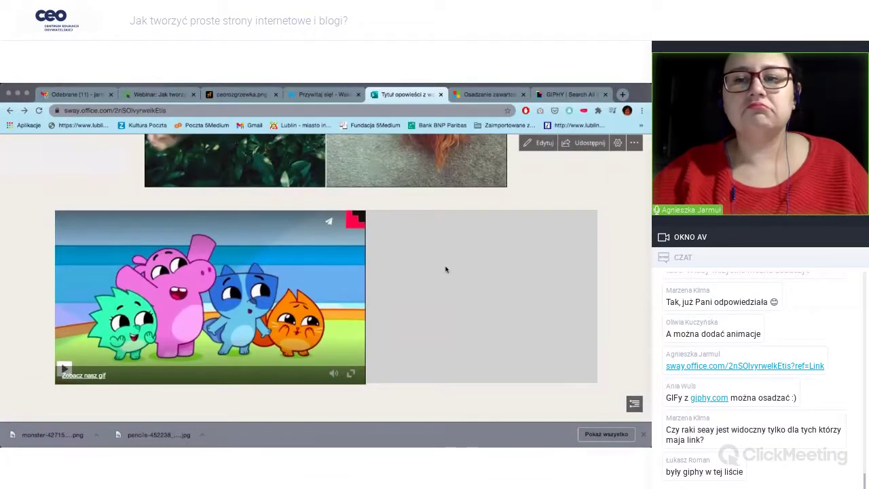
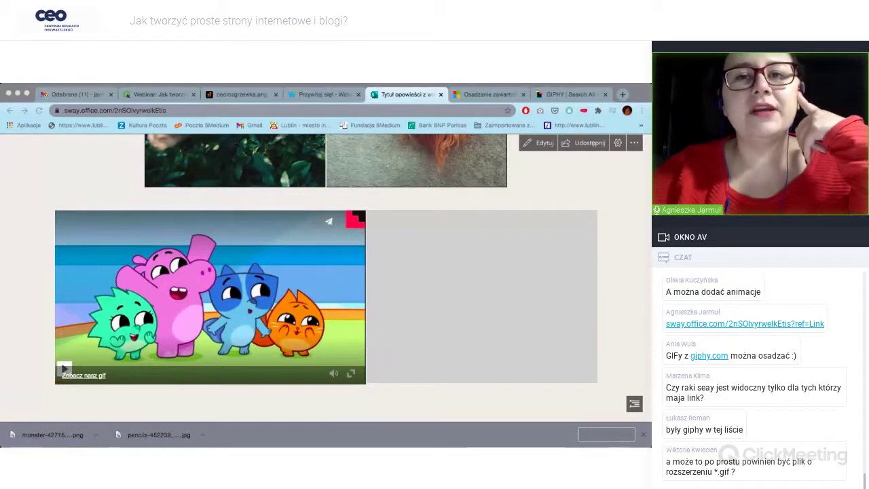
- Return to GIPHY, close the embed code options of "Outkast - So Fresh, So Clean", and look over the video page
click(581, 97)
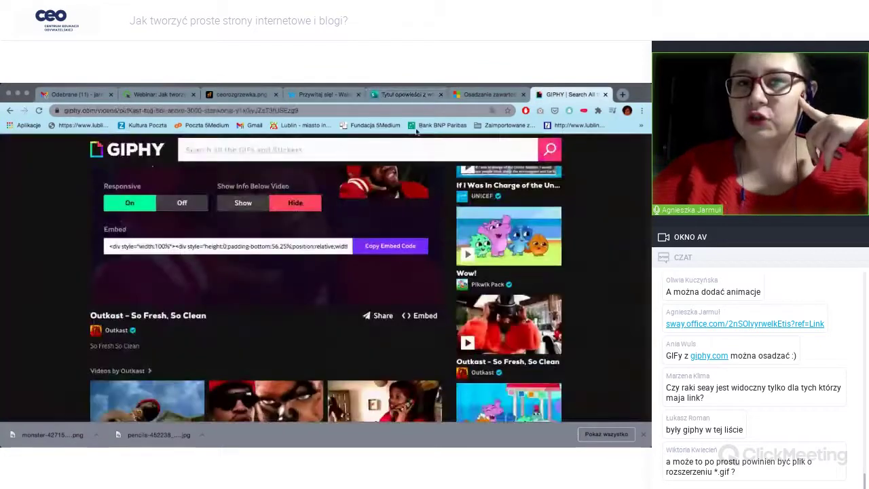
scroll(299, 299, down, 2)
scroll(297, 302, up, 3)
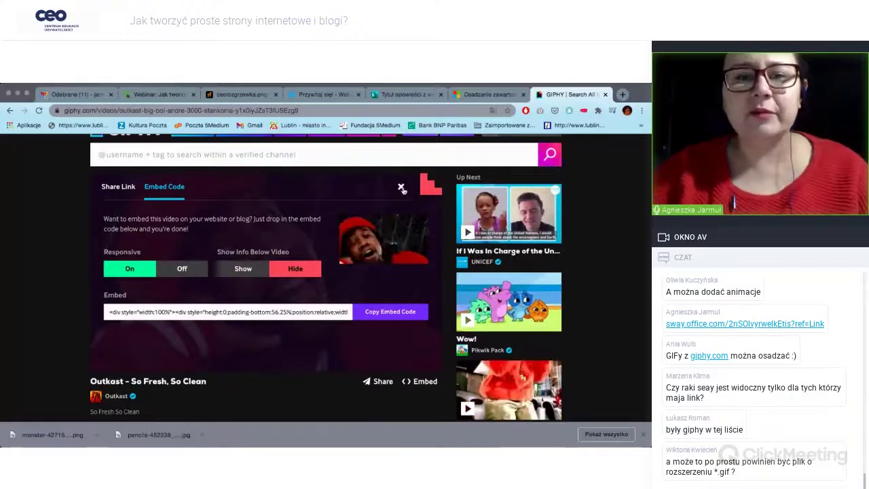
click(308, 294)
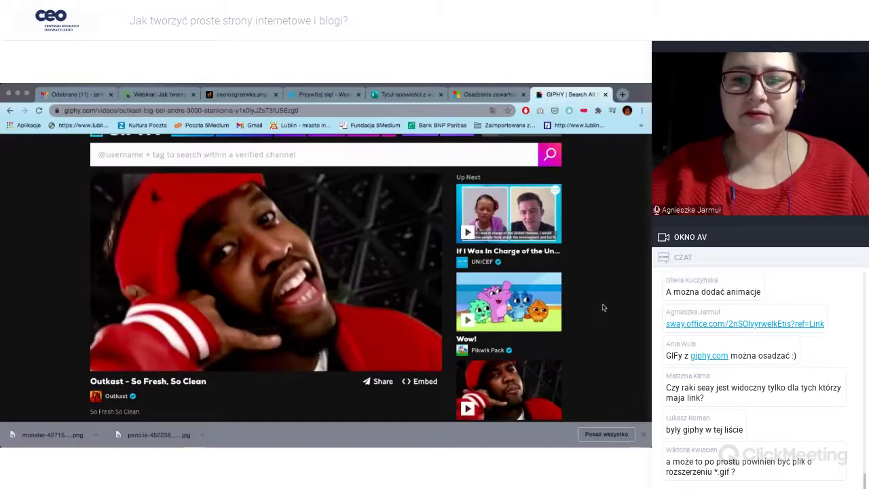
scroll(322, 335, down, 2)
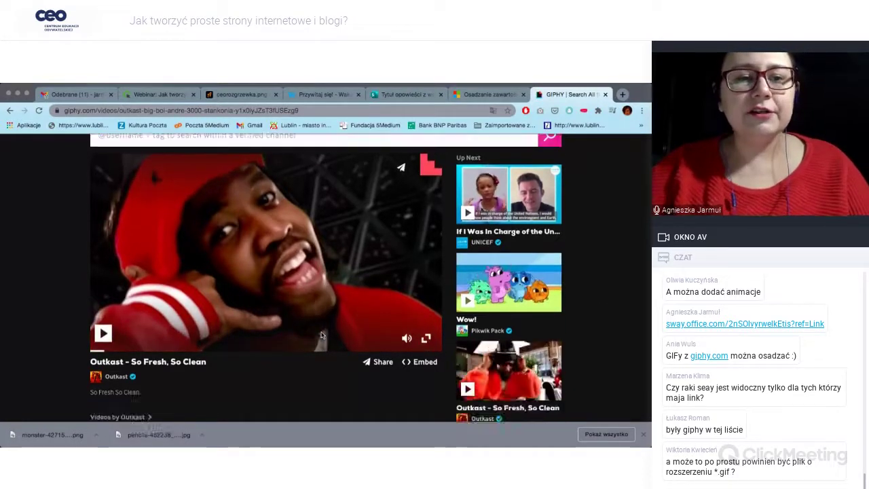
scroll(322, 335, up, 2)
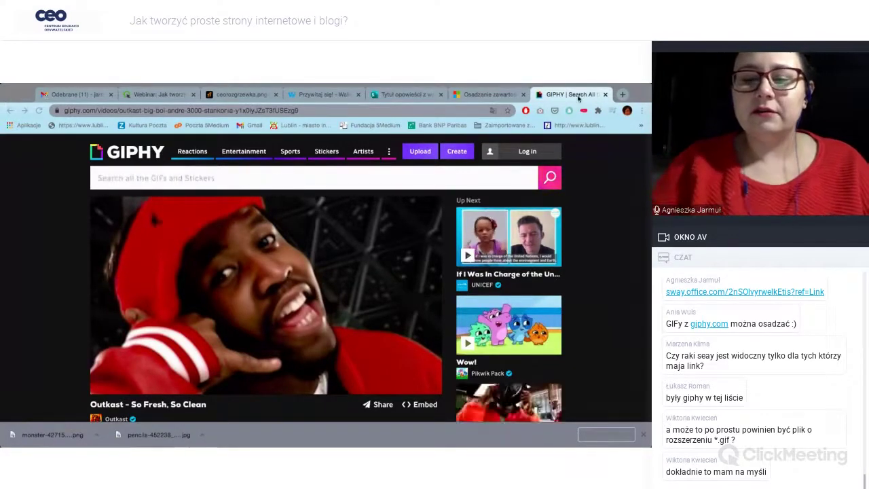
- Search Google for "plik gif" and browse the image results
click(465, 111)
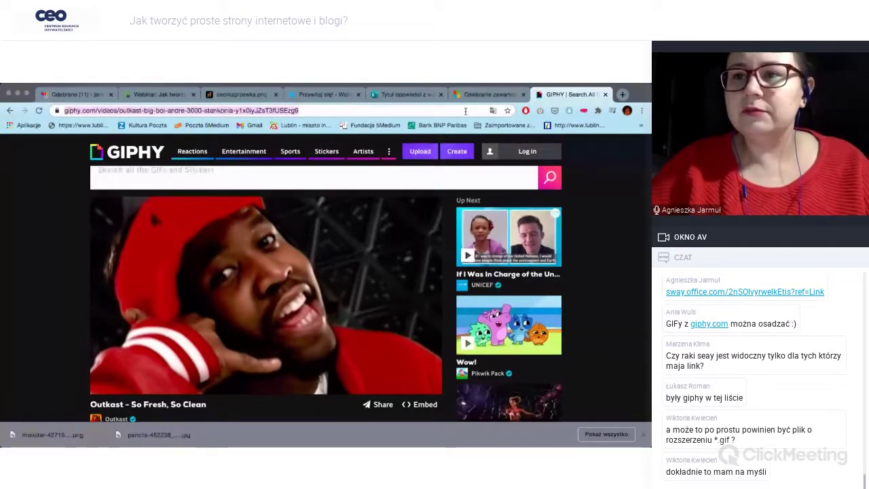
text(plik g)
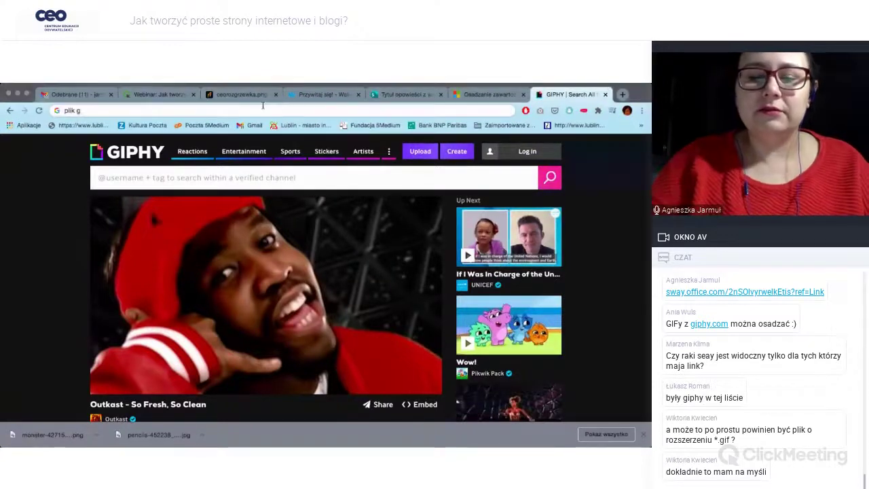
text(if)
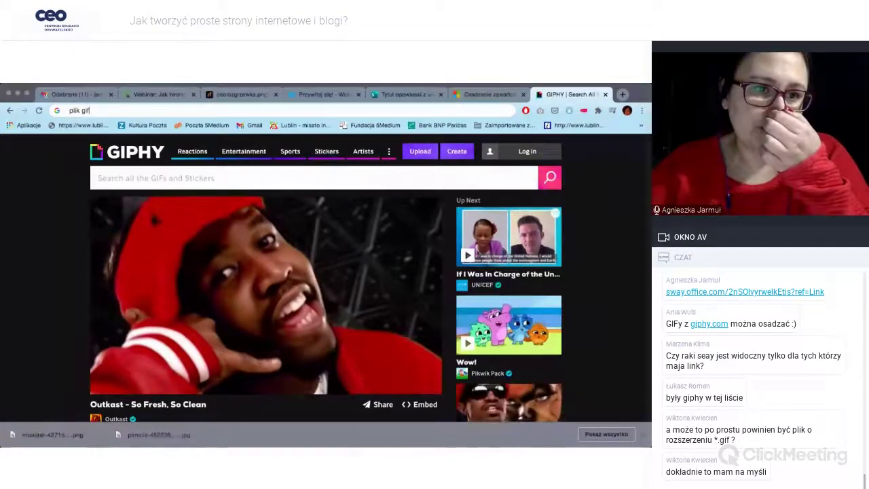
key(Return)
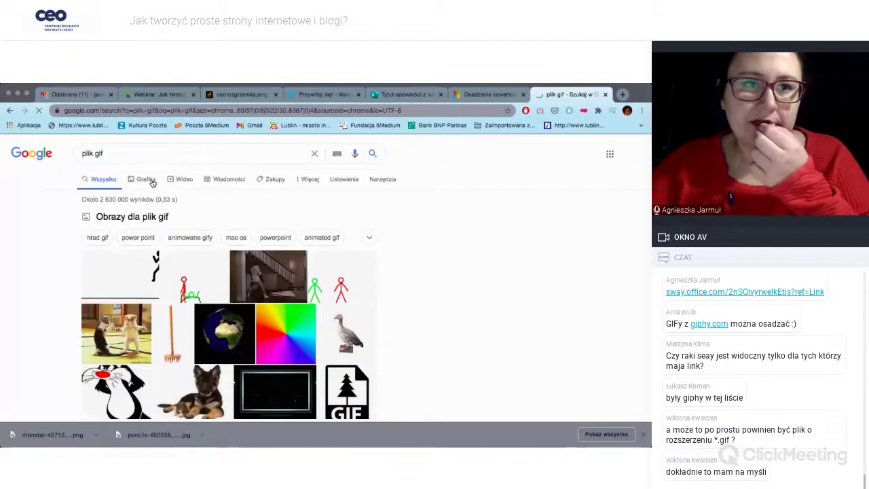
click(151, 181)
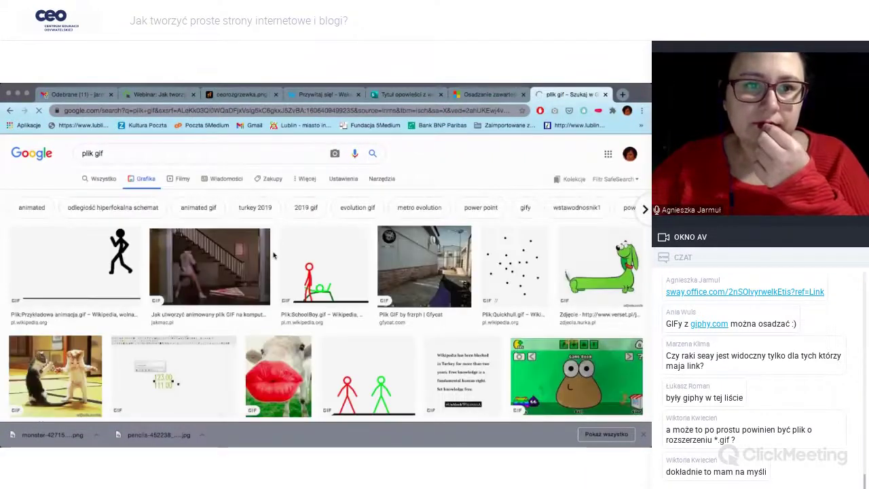
scroll(274, 256, down, 1)
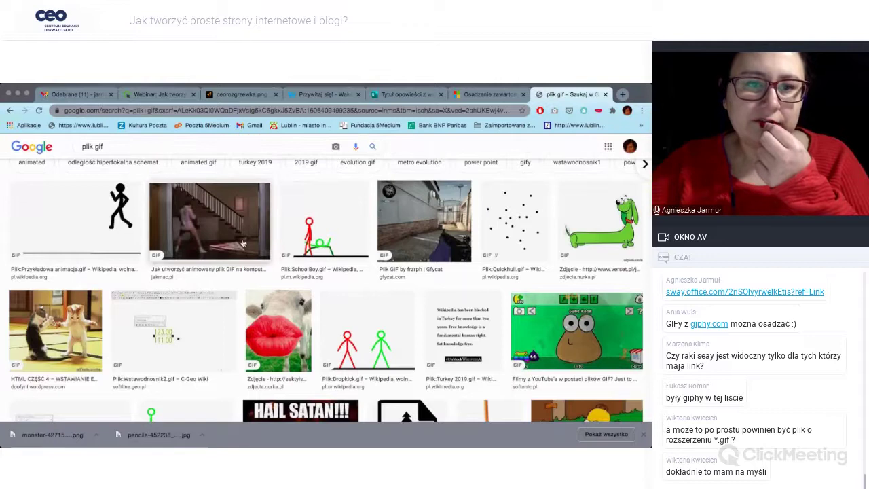
scroll(165, 287, down, 1)
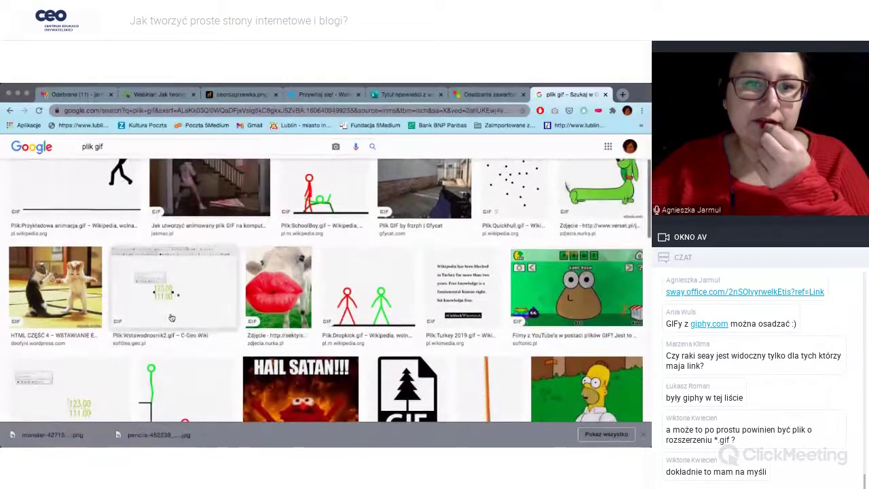
- Open the source page of the GIF of a cow with red lips, accept the privacy notice, and select the file's address
click(291, 301)
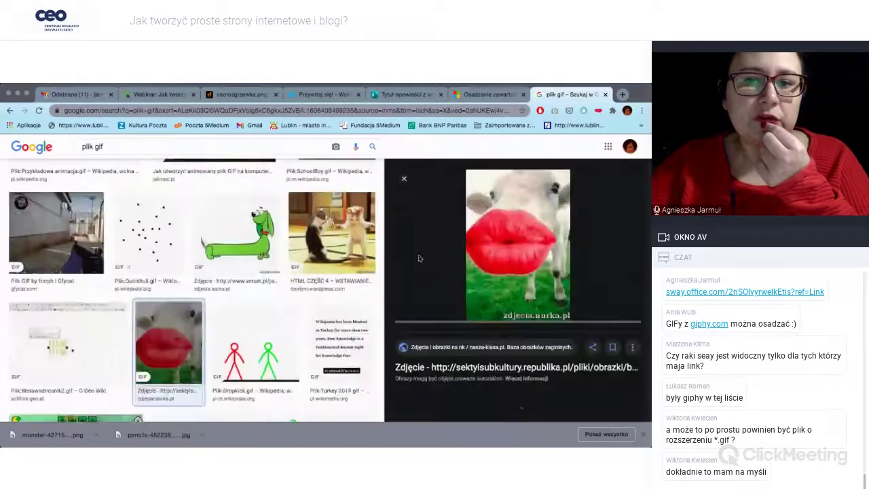
click(513, 277)
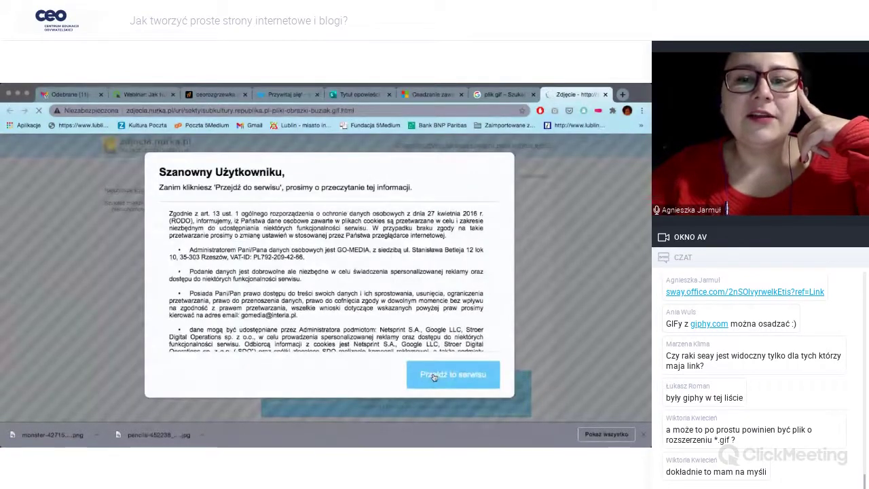
click(434, 375)
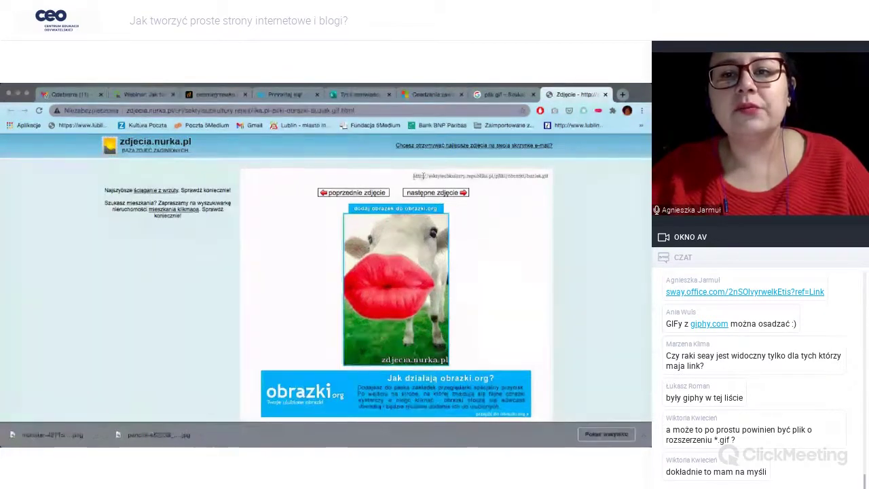
triple_click(533, 174)
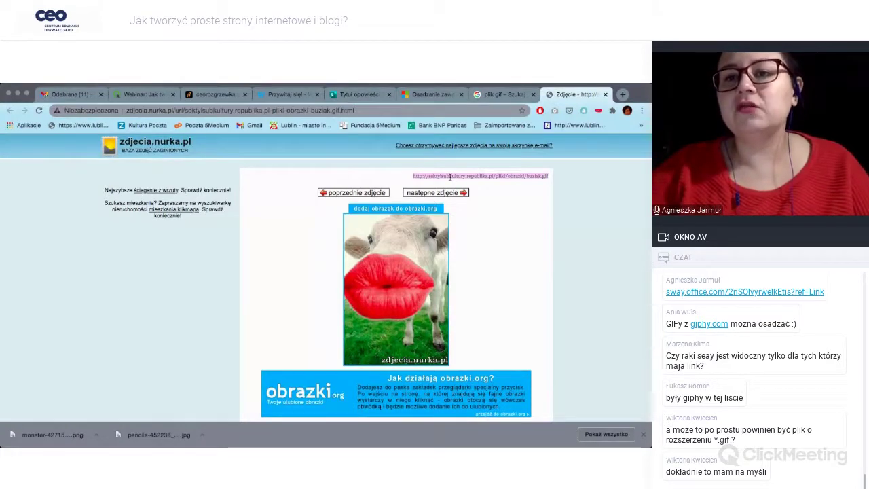
- Return to the "Koci projekt" preview, check playback of the embedded Outkast video, and go back to the page's title
key(ctrl+shift+Tab)
key(ctrl+shift+Tab)
key(ctrl+shift+Tab)
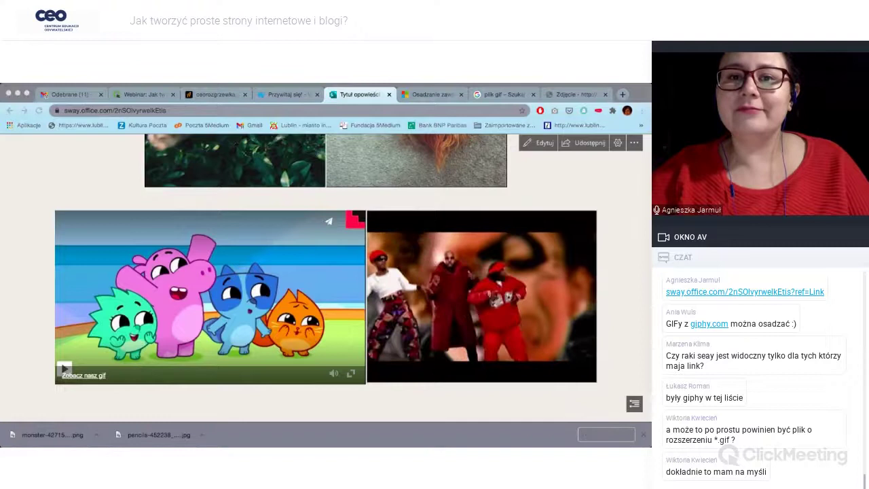
click(349, 107)
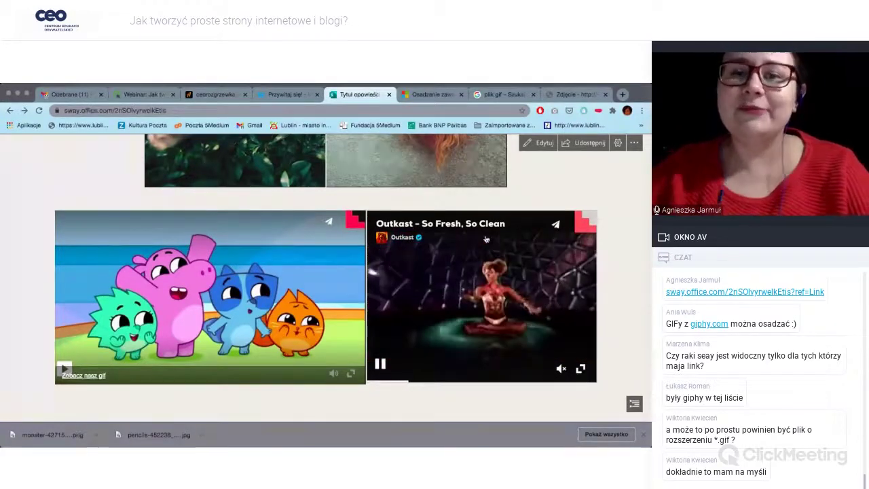
click(381, 364)
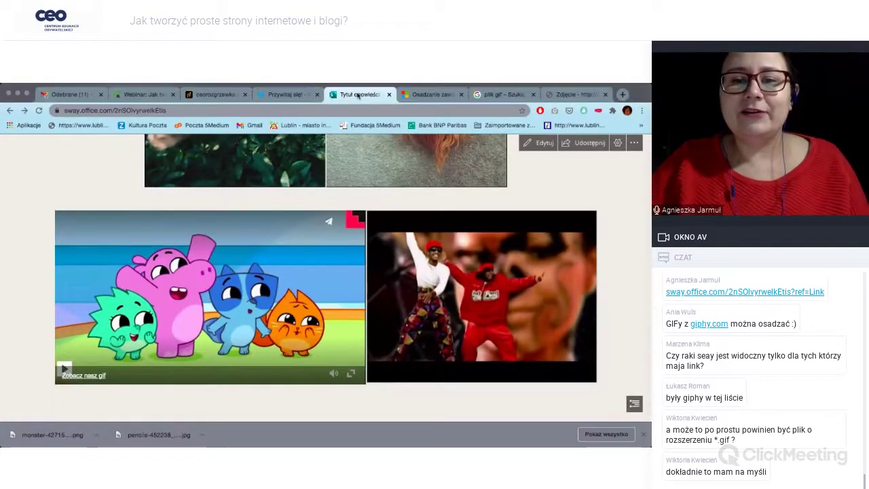
mouse_move(438, 295)
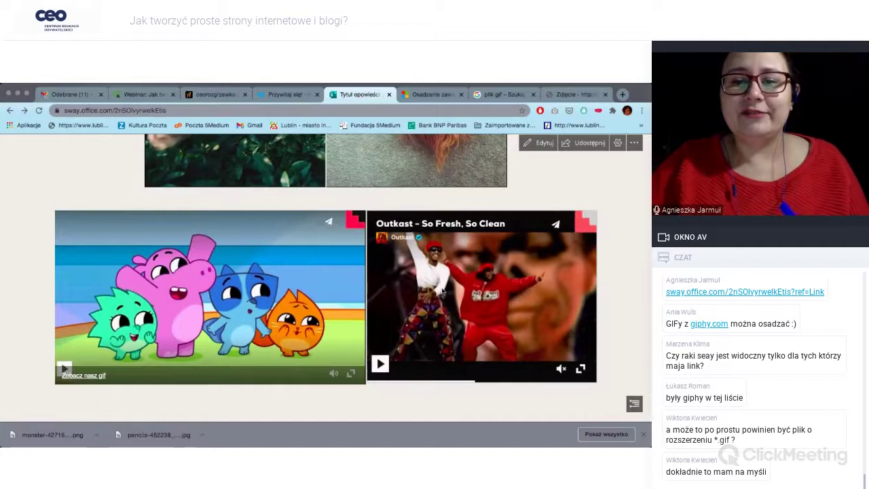
click(380, 363)
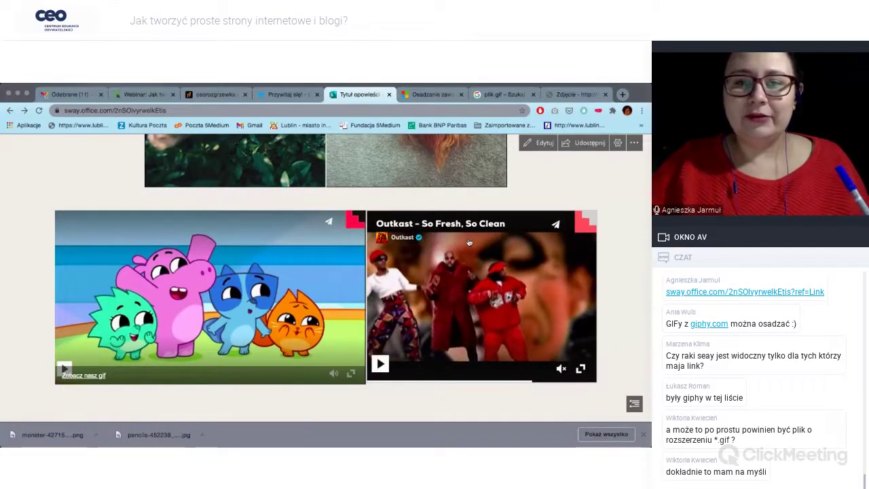
scroll(381, 201, down, 10)
scroll(382, 202, up, 15)
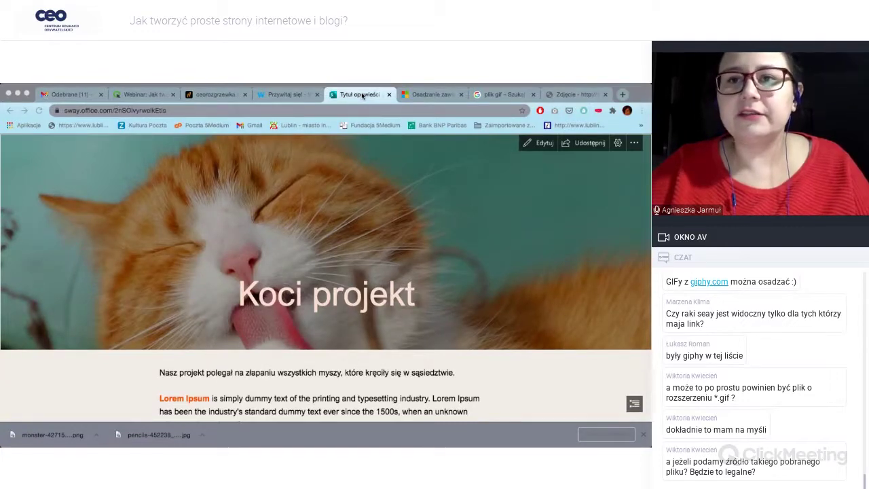
- Open pixabay.com/pl/ in place of the "plik gif" search results
click(405, 96)
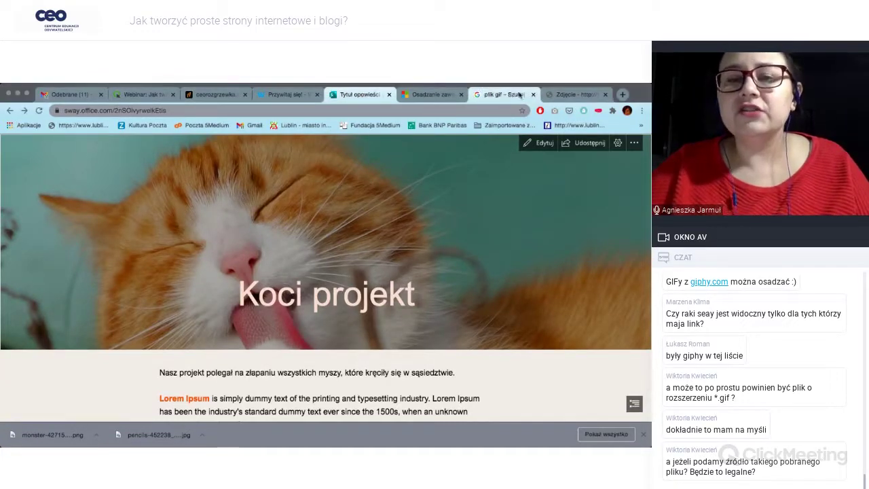
click(504, 95)
click(287, 110)
text(pixabay.com/pl/)
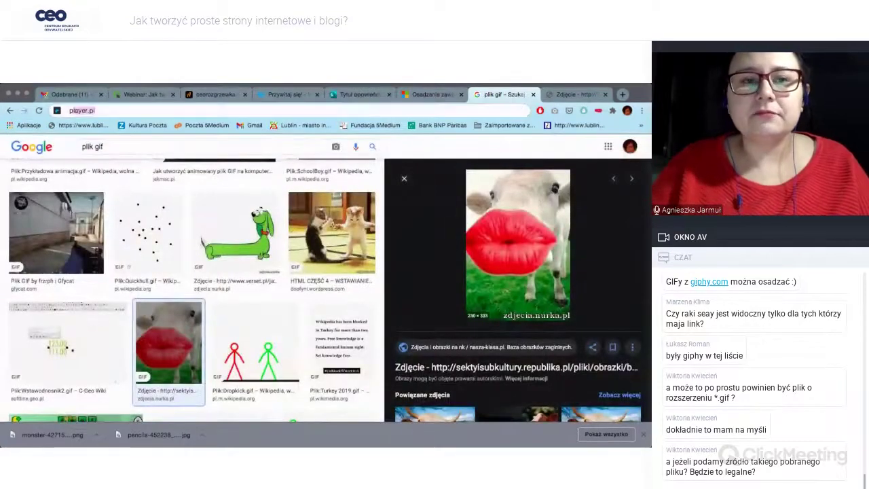
key(Return)
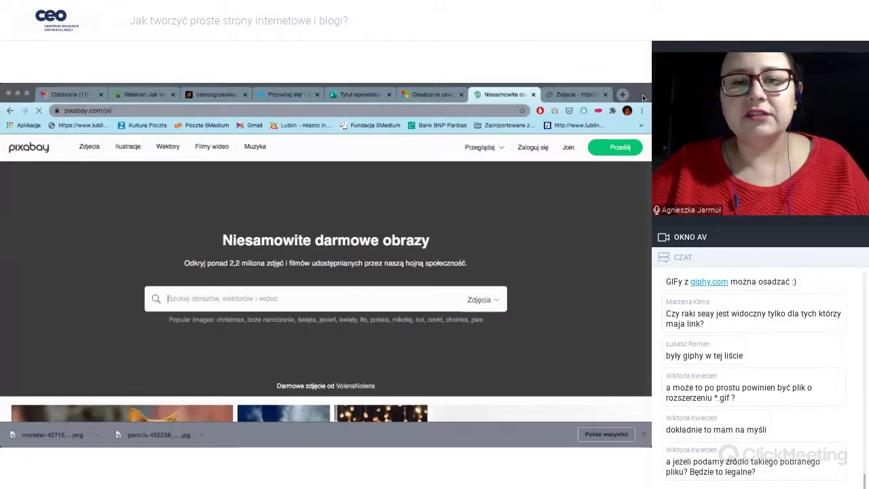
- Search Pixabay for "kot" photos, select the site's address, and switch to the webinar window
text(kot)
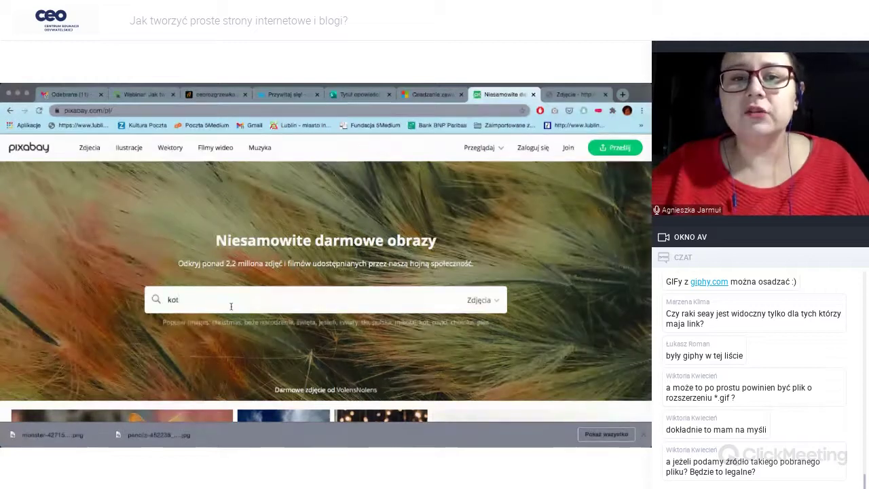
key(Return)
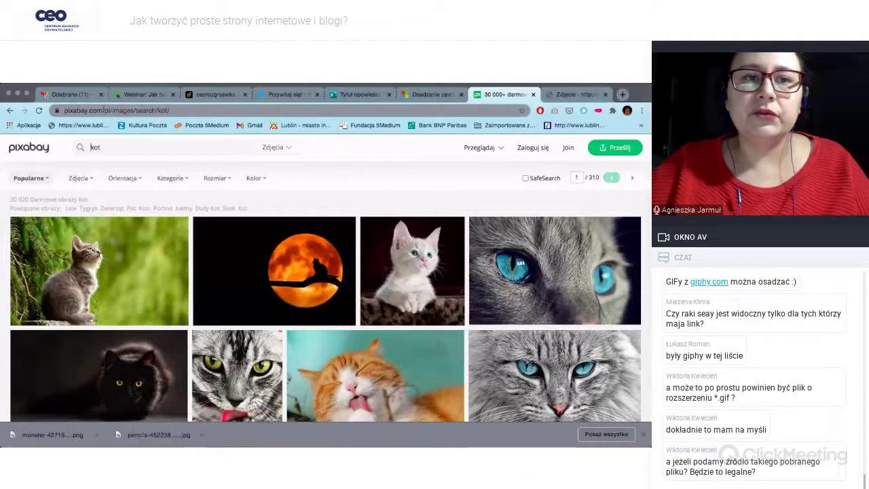
click(65, 110)
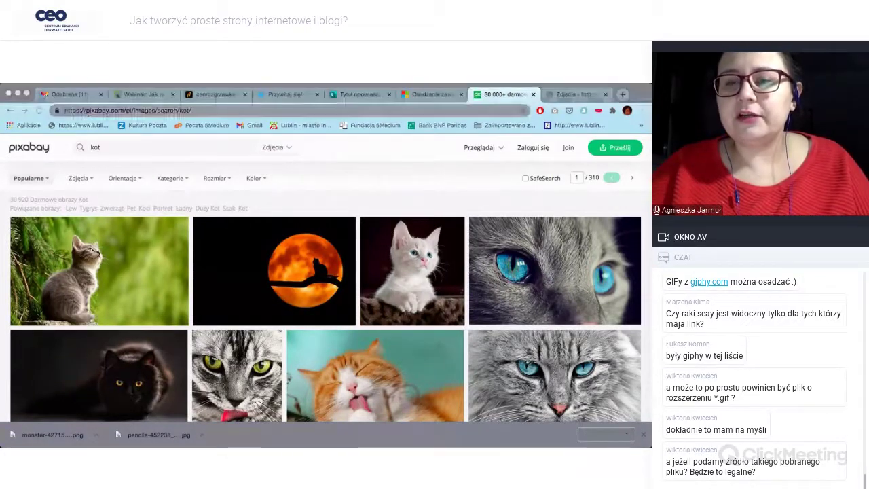
key(alt+Tab)
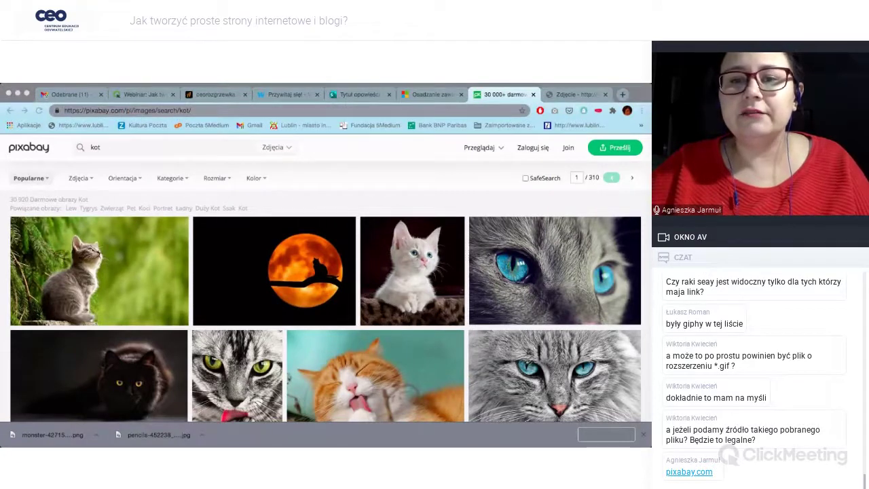
- Open the photo of the sitting striped cat from the Pixabay results and highlight its "Nie wymaga przypisania" licence line
click(645, 92)
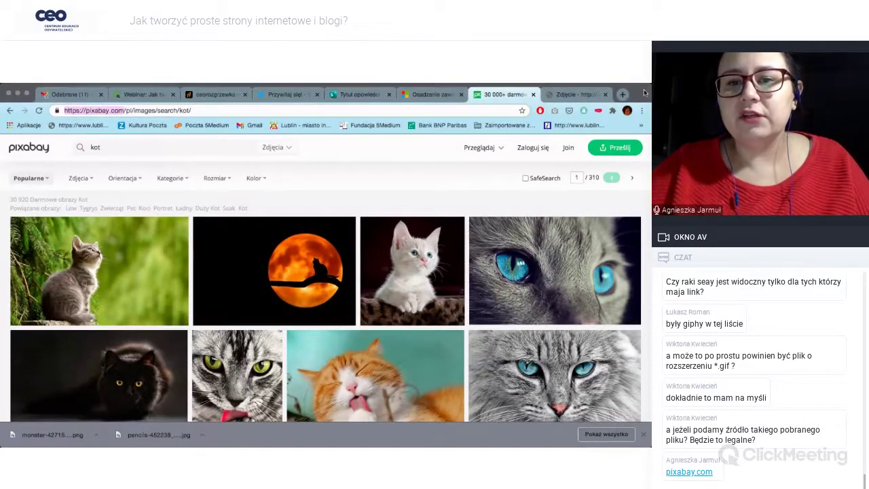
scroll(400, 211, down, 10)
click(400, 211)
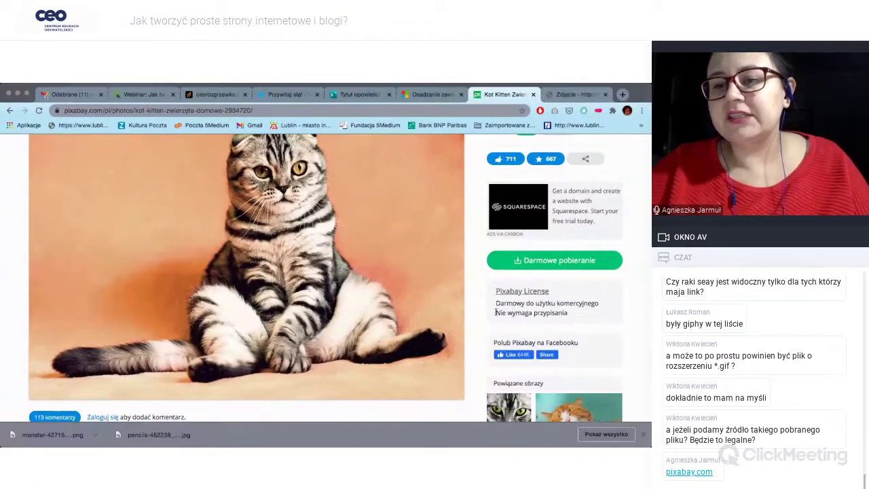
drag(496, 312, 540, 312)
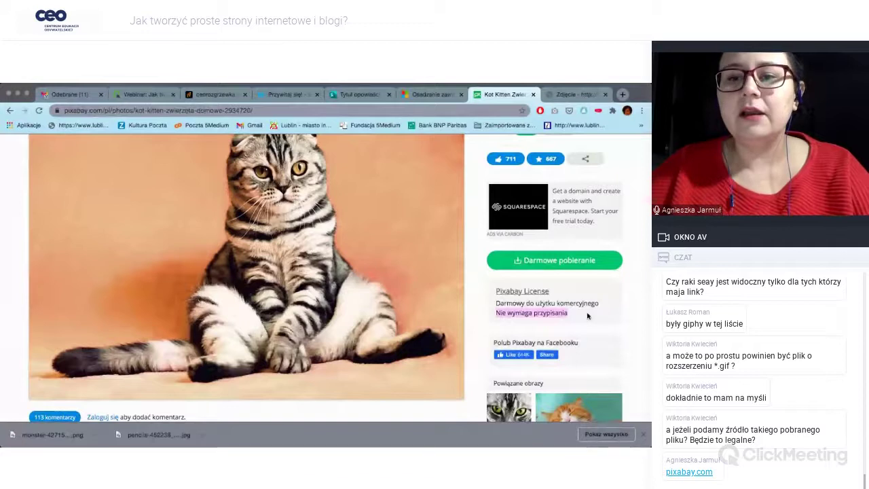
scroll(577, 312, up, 2)
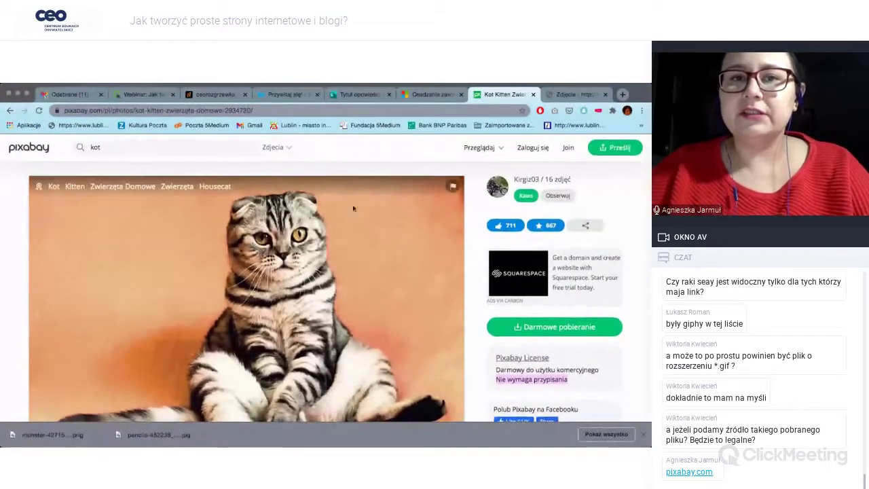
- Open pexels.com in place of the Pixabay photo and look through the free photos on its home page
click(281, 110)
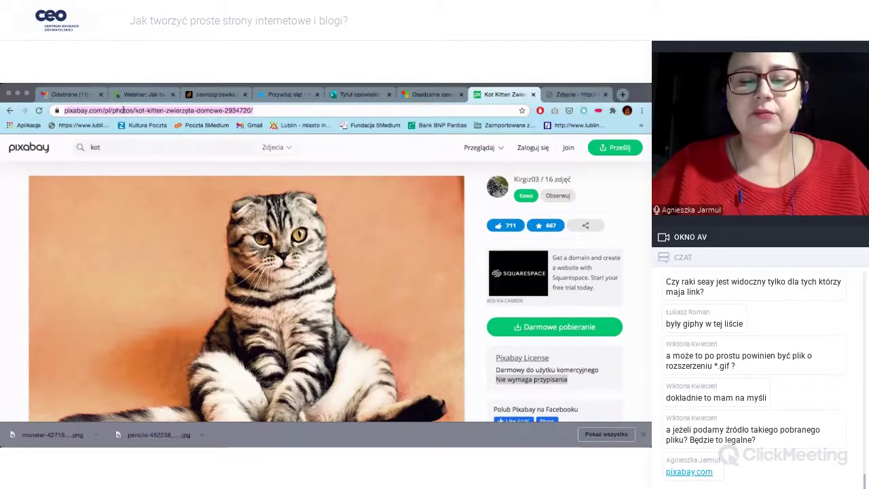
text(pexels.com)
key(Return)
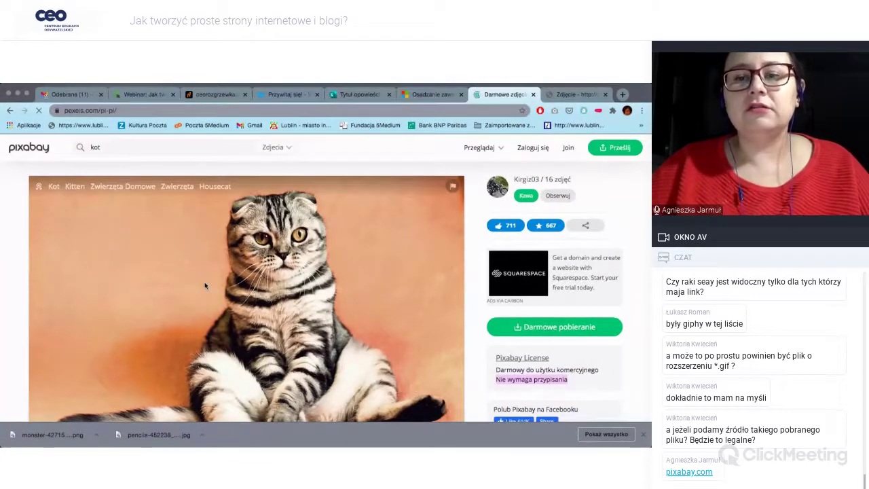
scroll(202, 306, down, 3)
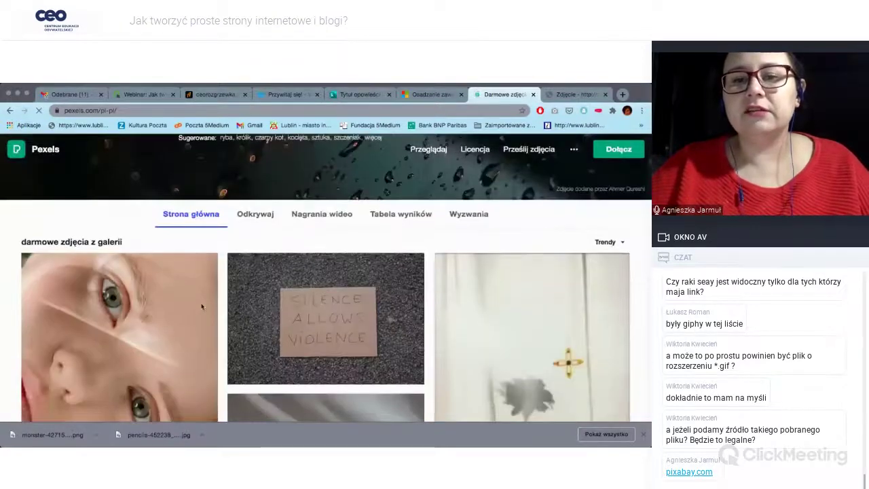
scroll(201, 307, down, 10)
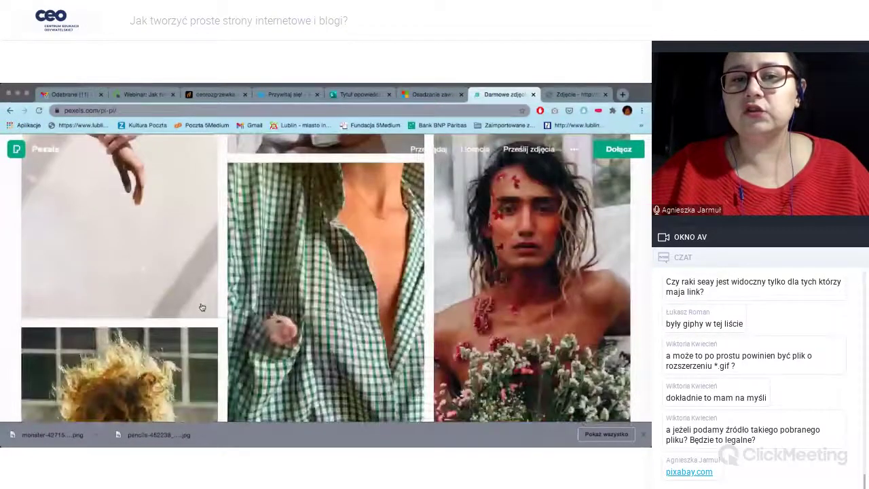
scroll(202, 307, up, 13)
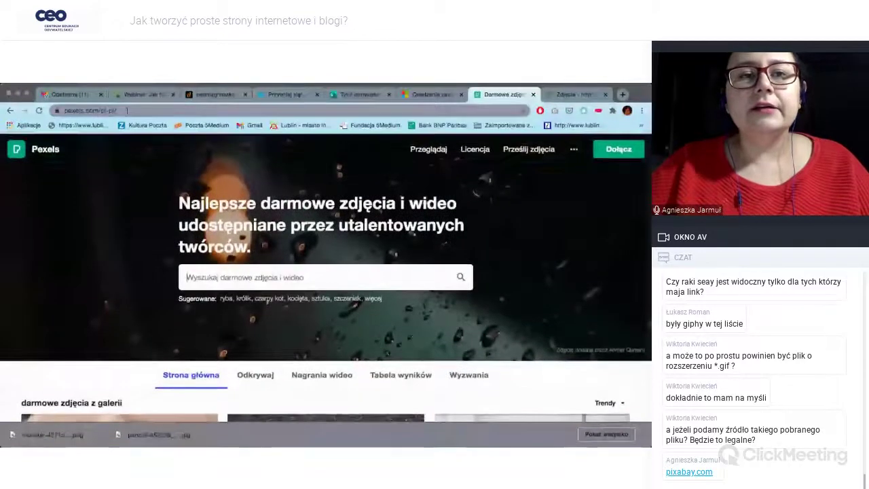
- Open unsplash.com in place of the Pexels home page
click(126, 110)
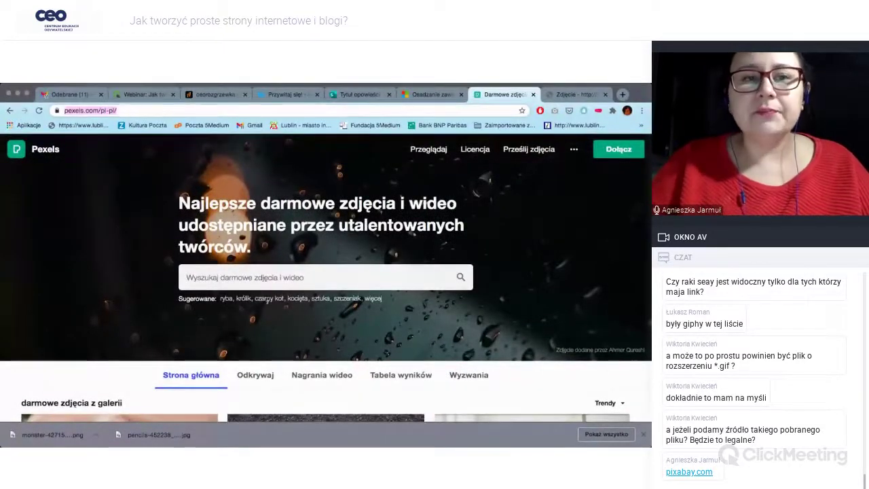
text(unsplash.com)
key(Return)
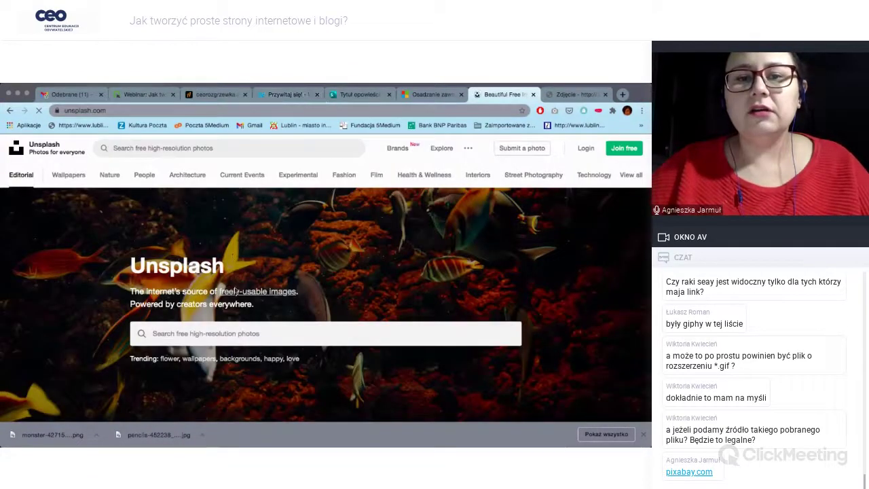
- Look through the free photos in Unsplash's Editorial feed
scroll(236, 292, down, 10)
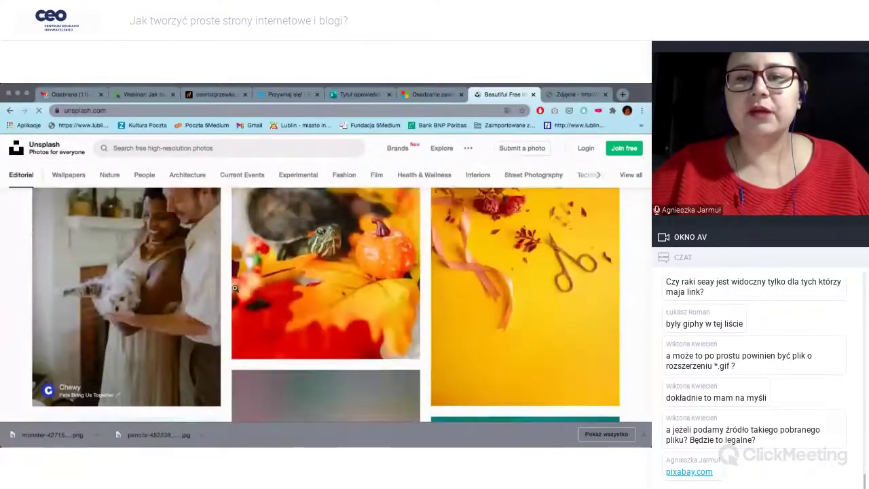
scroll(235, 288, down, 10)
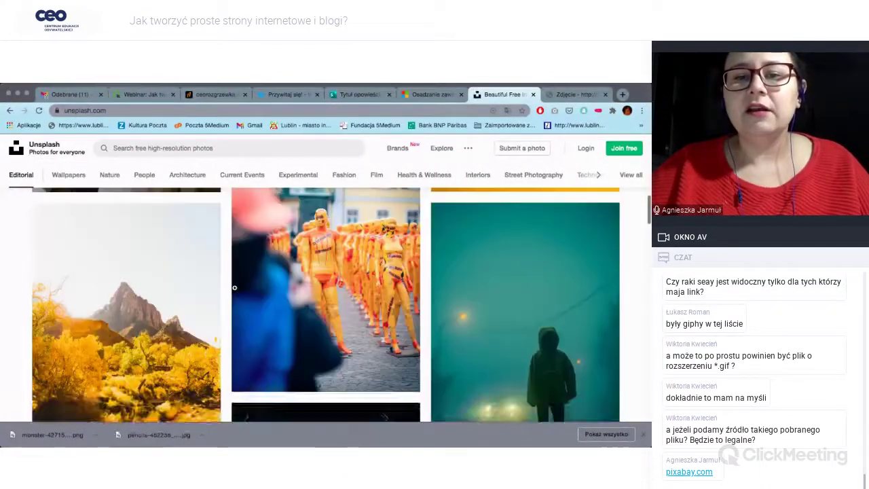
scroll(235, 290, down, 10)
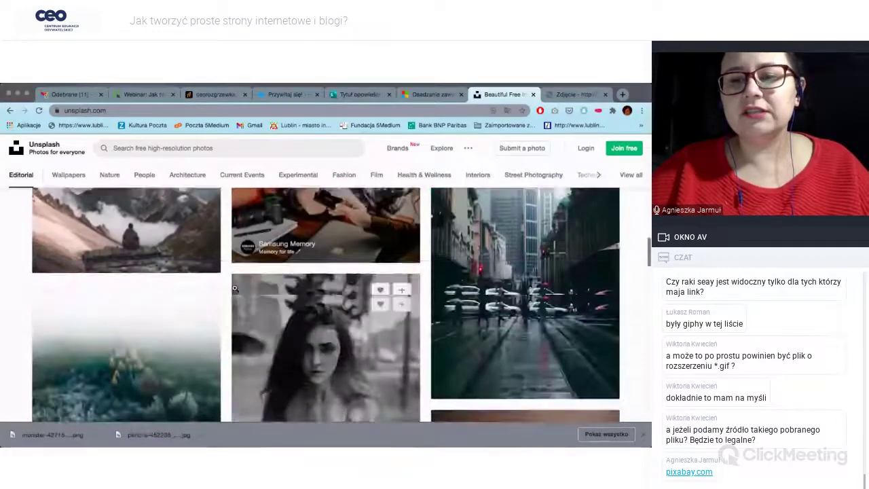
scroll(236, 284, down, 4)
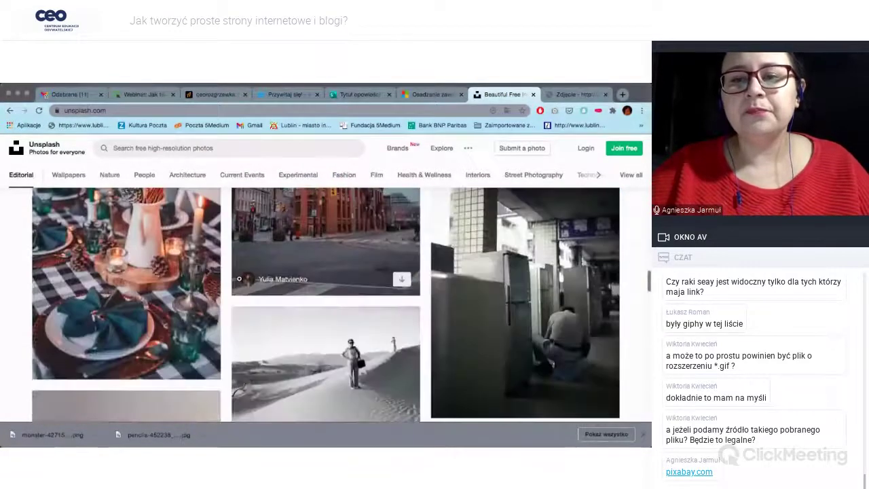
scroll(239, 278, down, 10)
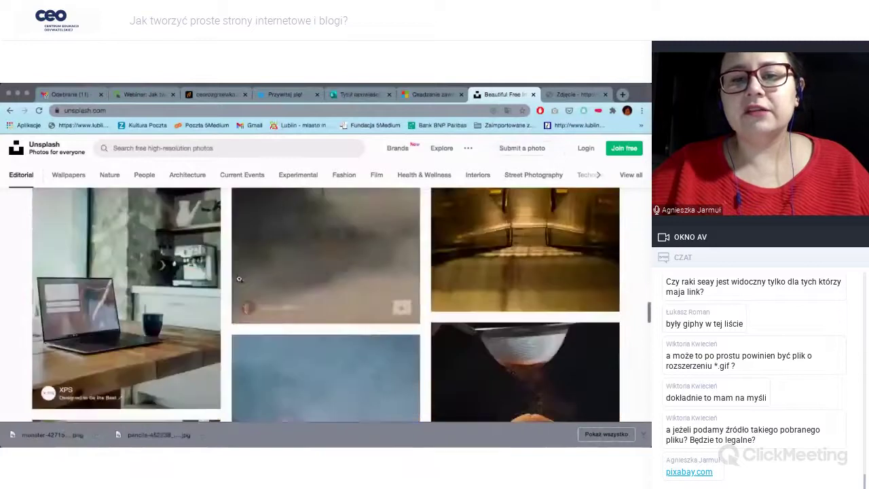
scroll(238, 278, down, 10)
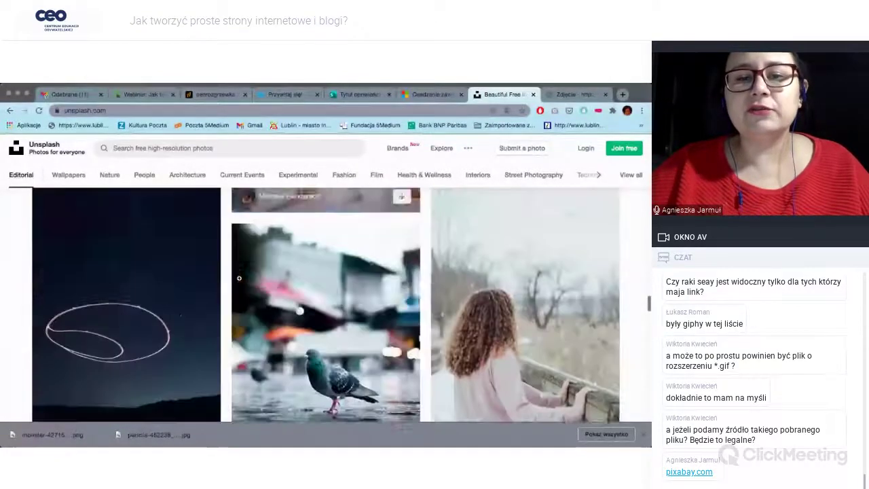
scroll(239, 278, down, 10)
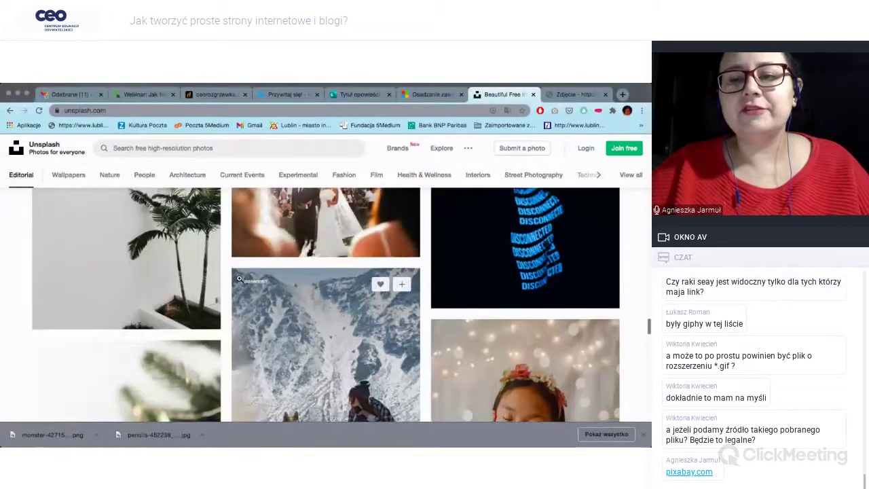
scroll(239, 278, down, 8)
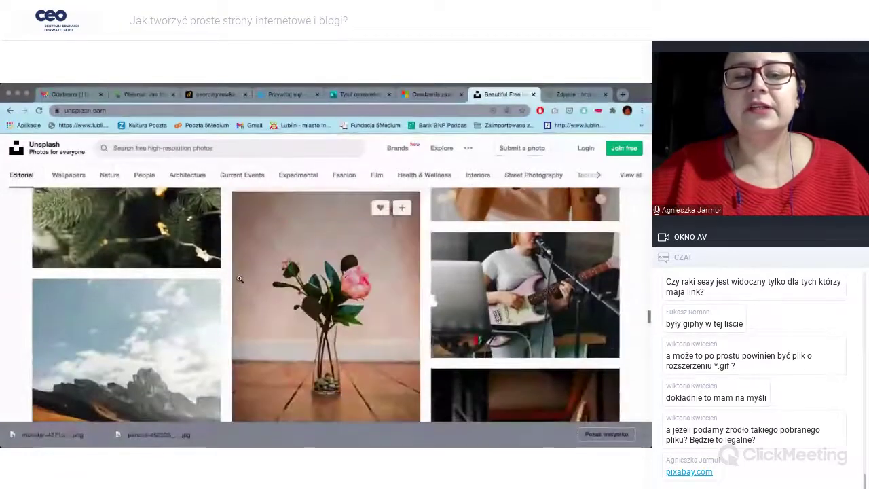
scroll(239, 279, down, 2)
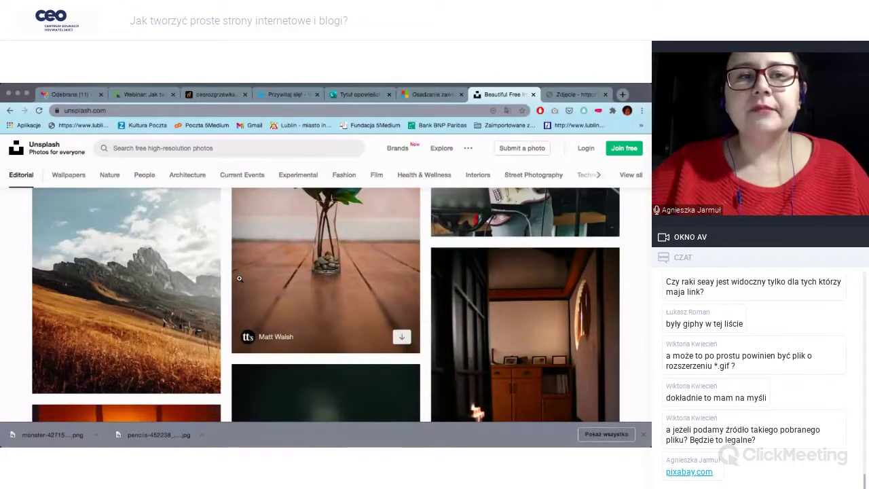
- Return to Pexels and browse its free video collection, "Nagrania wideo"
click(9, 111)
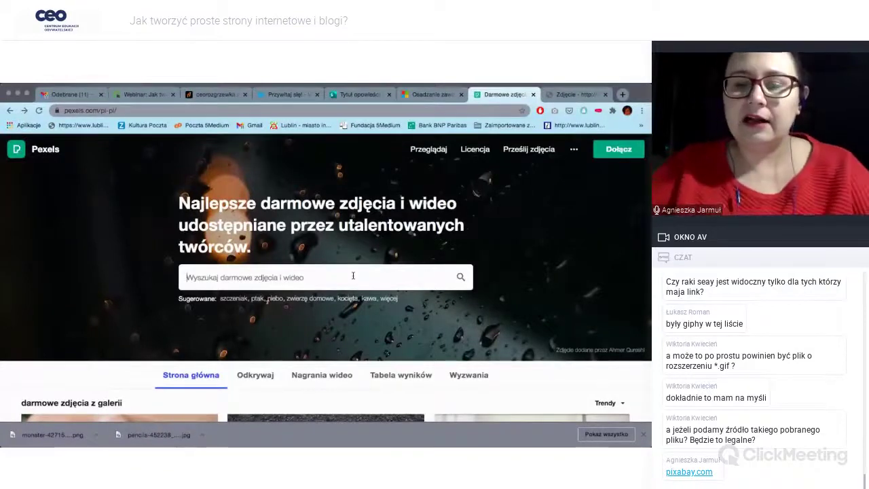
click(317, 372)
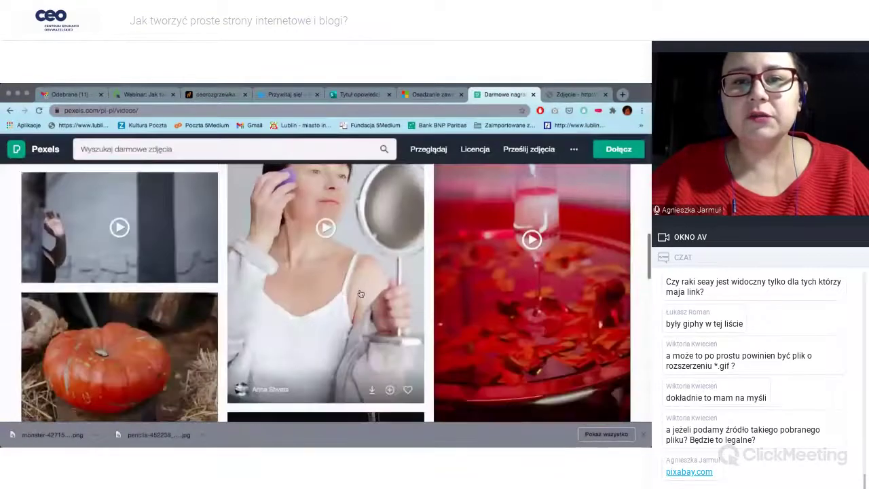
scroll(359, 293, down, 2)
scroll(360, 293, down, 2)
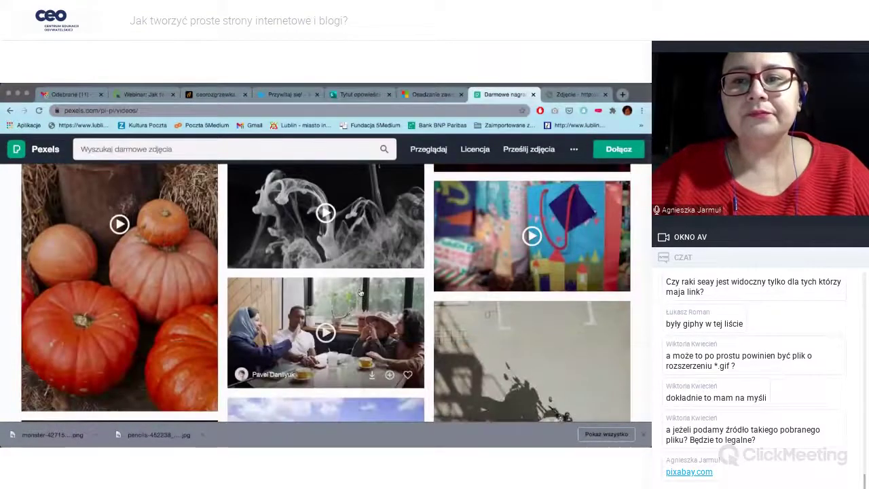
scroll(360, 292, up, 1)
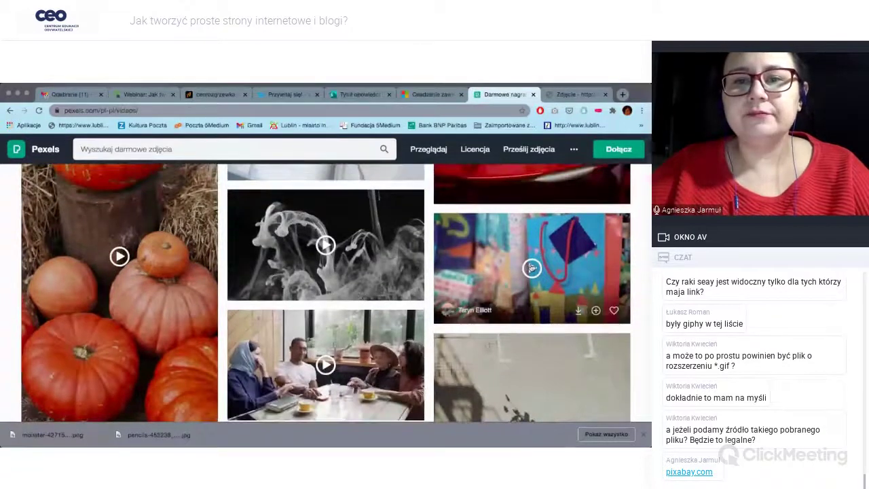
- Preview the Pexels video of colourful gift bags, close it, and continue browsing the videos
click(531, 267)
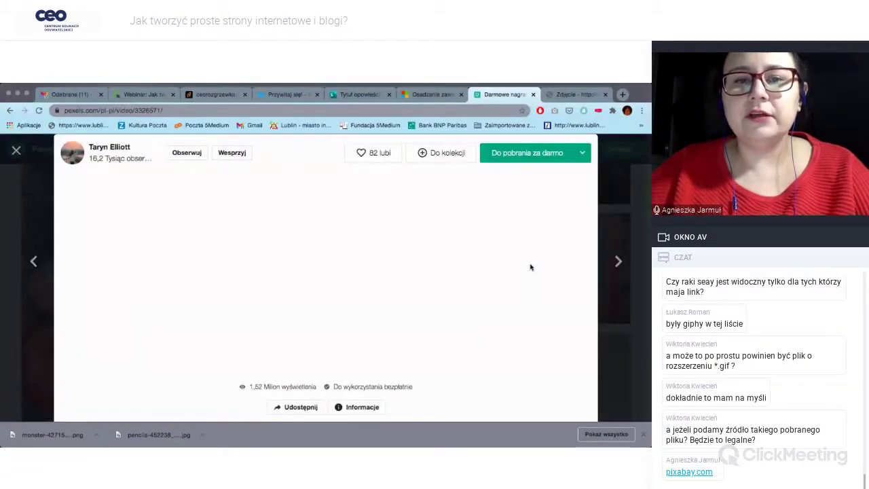
click(179, 354)
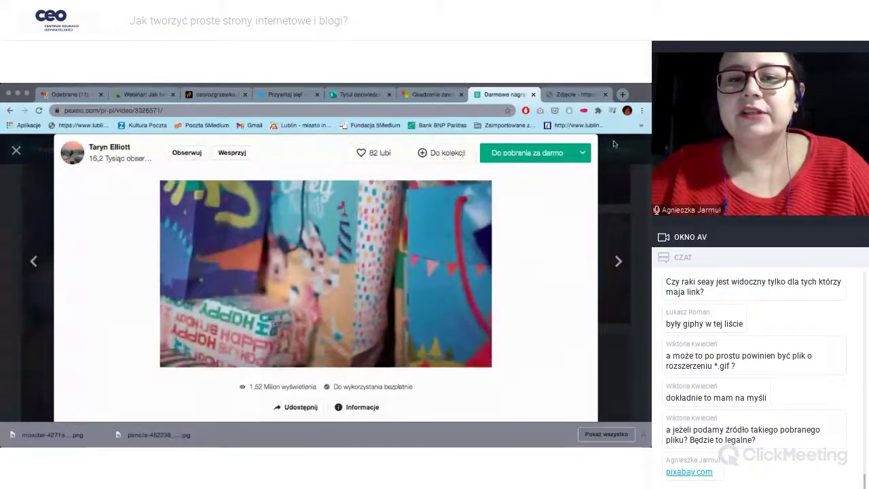
click(620, 175)
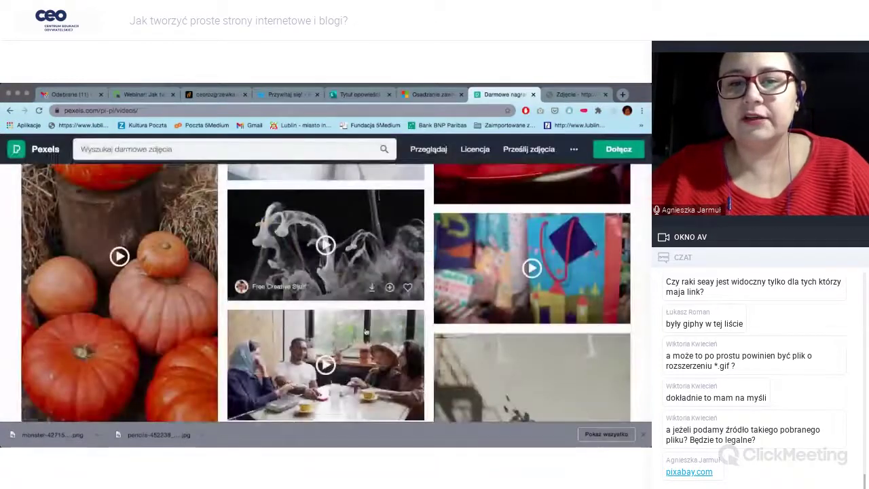
scroll(362, 337, down, 5)
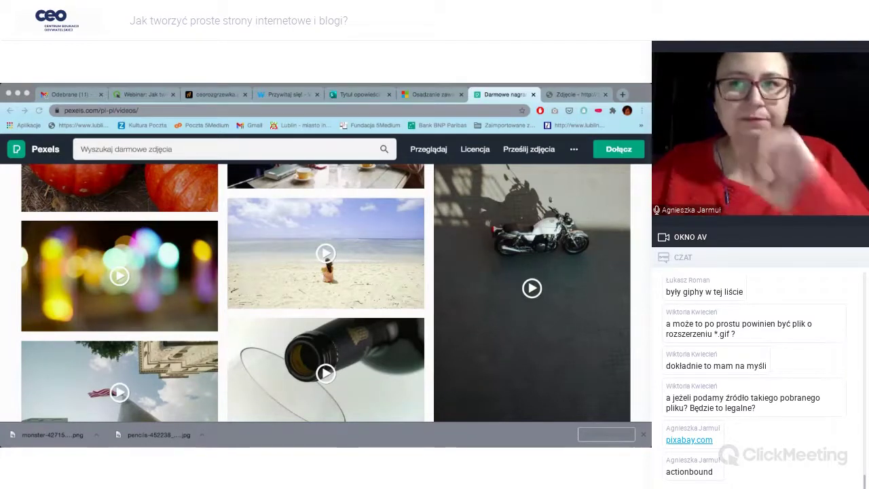
- Open the Actionbound website, actionbound.com, in place of the Pexels videos
click(640, 93)
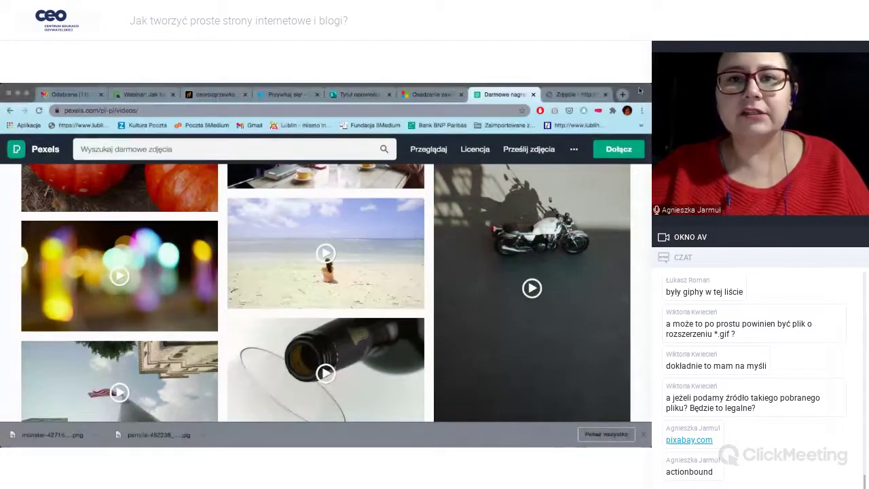
click(343, 113)
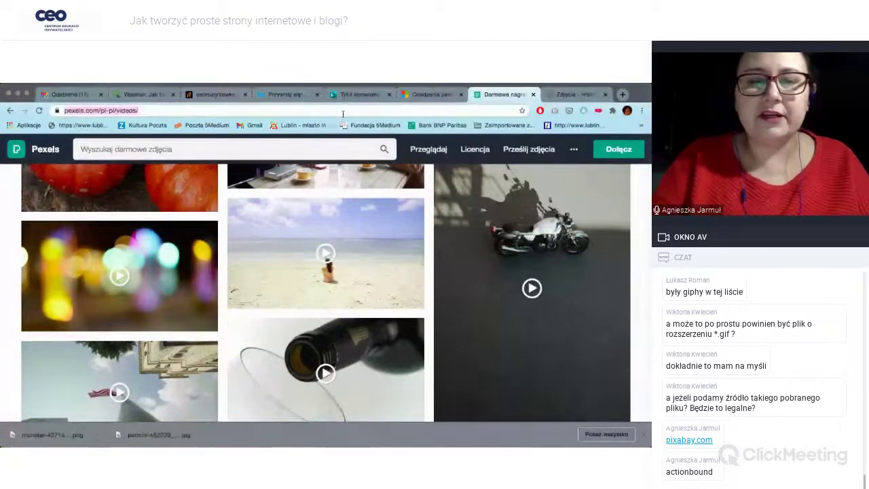
text(actionbound)
key(BackSpace)
key(BackSpace)
key(BackSpace)
key(BackSpace)
key(BackSpace)
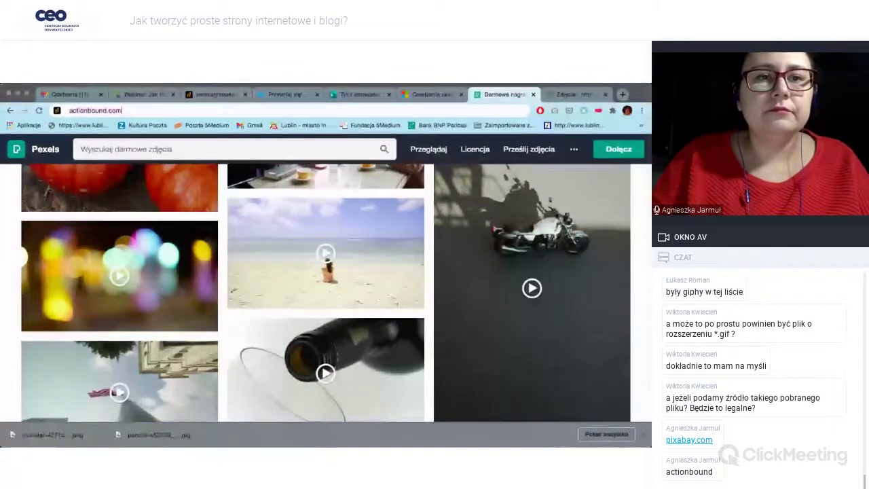
text(d)
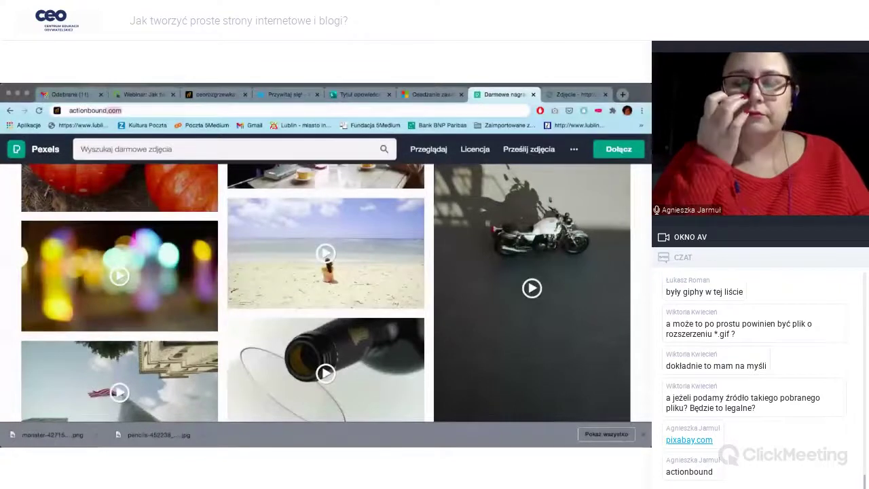
key(Return)
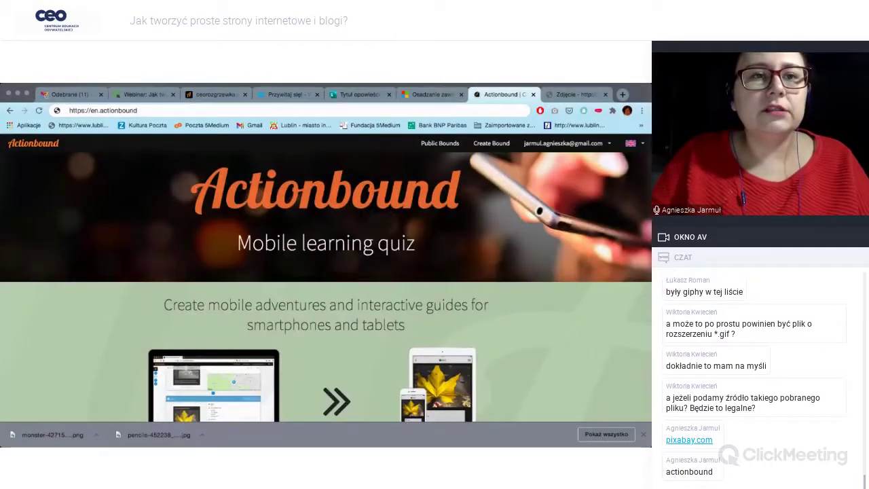
- Search Google Images for "actionbound" and preview the Superbelfrzy picture of a hand holding a phone with the app
key(BackSpace)
key(Return)
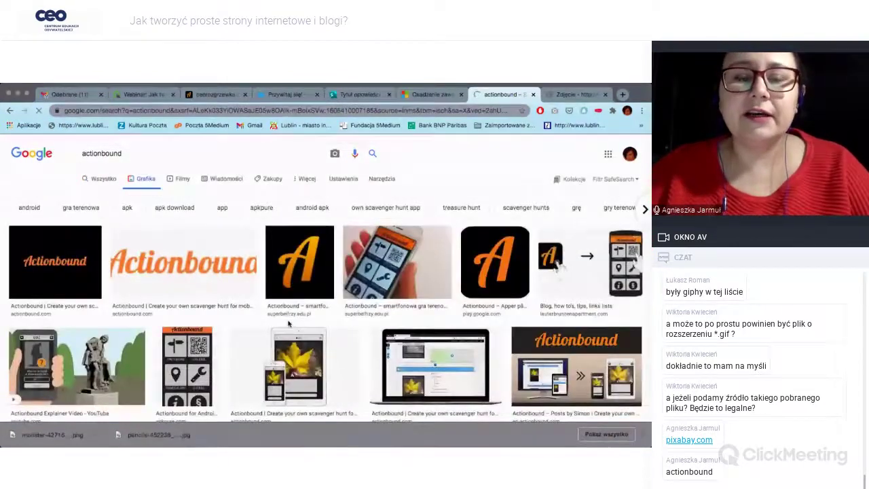
scroll(288, 324, down, 1)
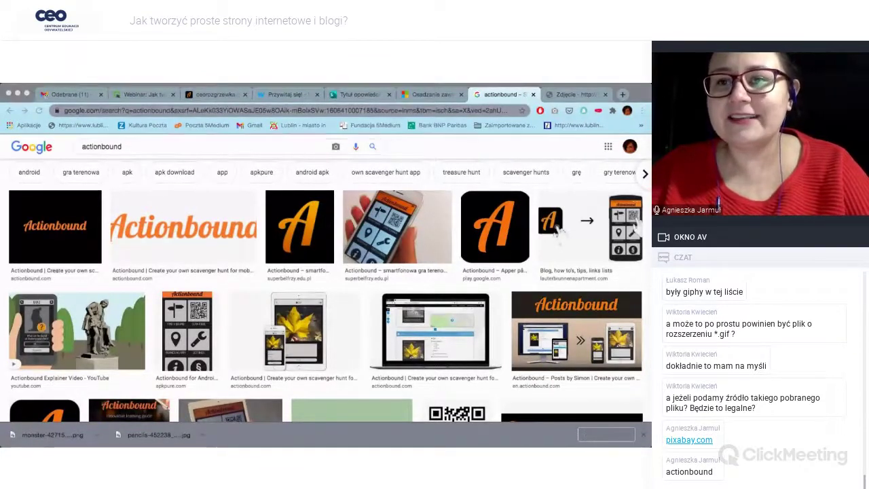
click(644, 90)
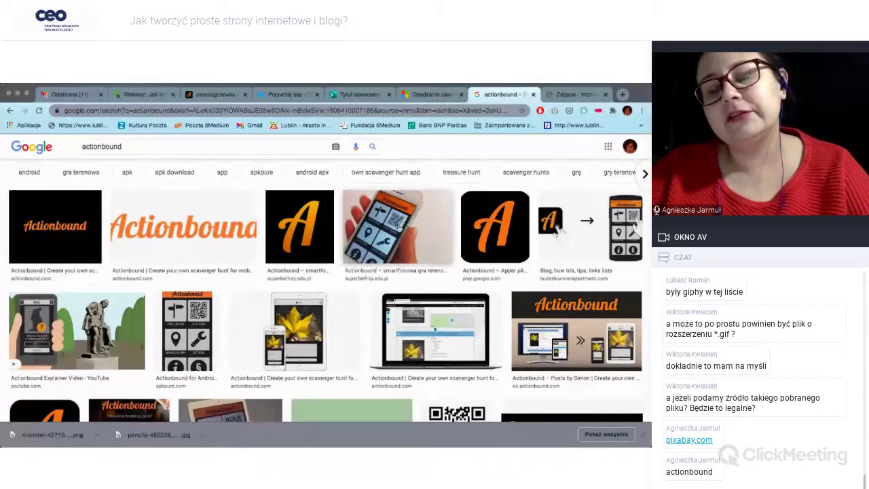
click(399, 228)
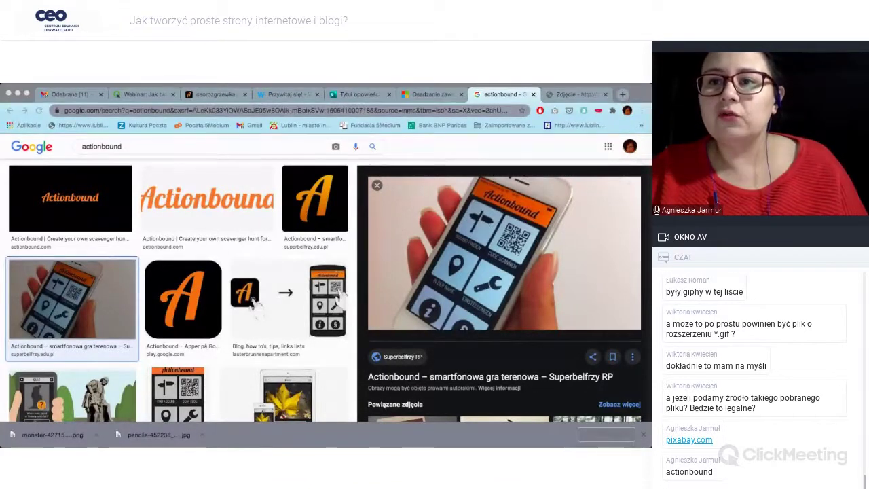
- Display the QR code image for the ceorozgrzewka bound
click(639, 88)
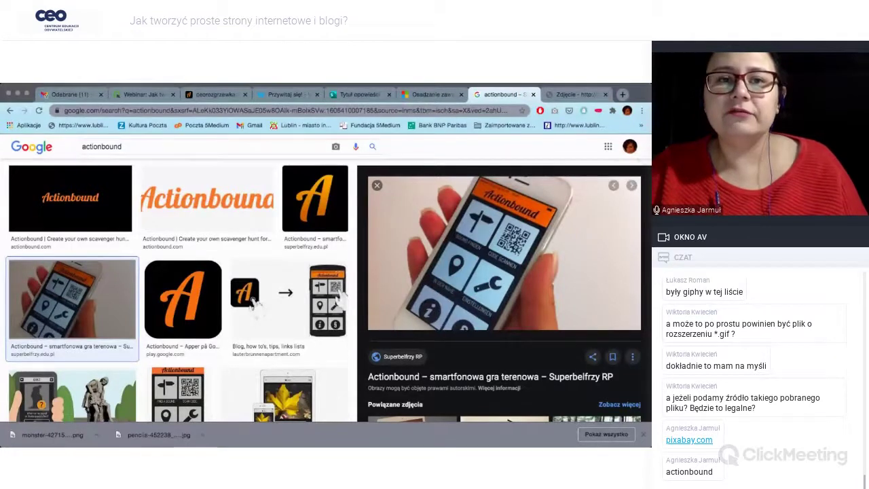
click(223, 96)
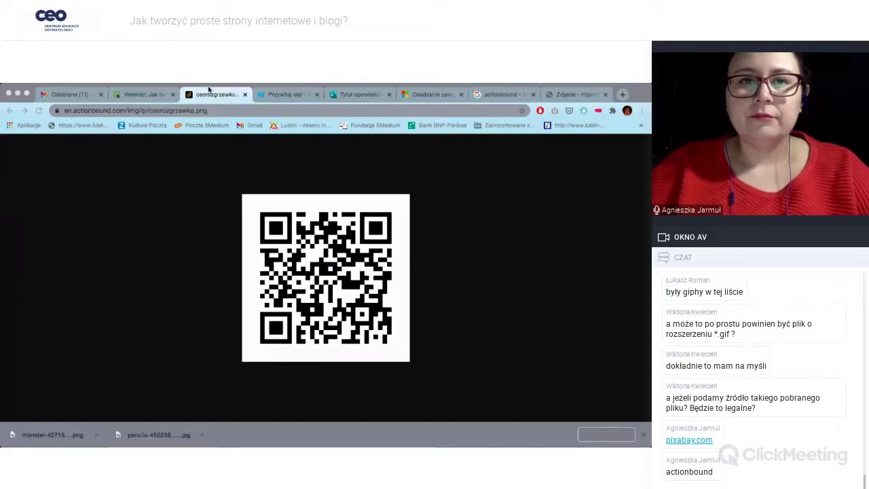
click(342, 173)
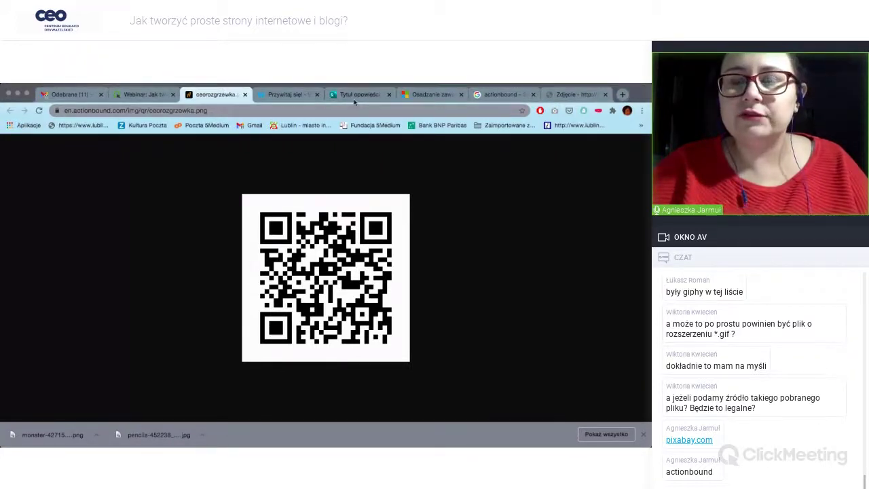
- Load actionbound.com in place of the zdjecia.nurka.pl picture page
click(558, 95)
click(384, 112)
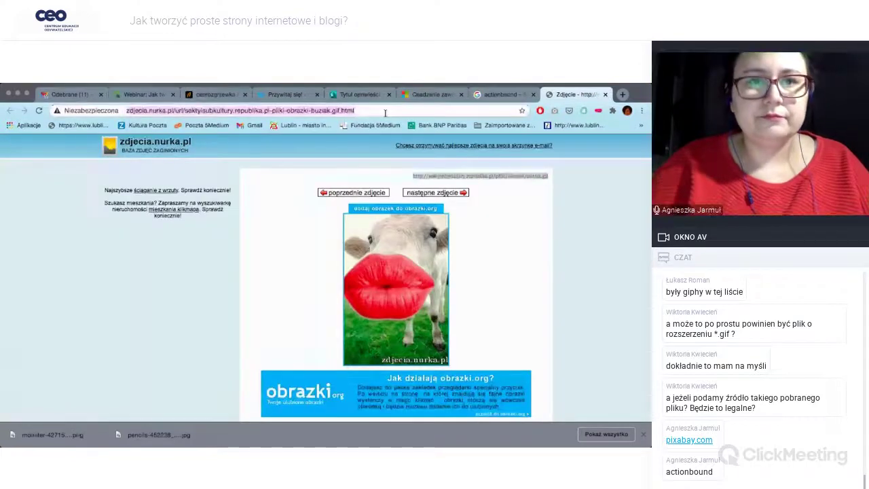
text(actionbound.com)
key(Return)
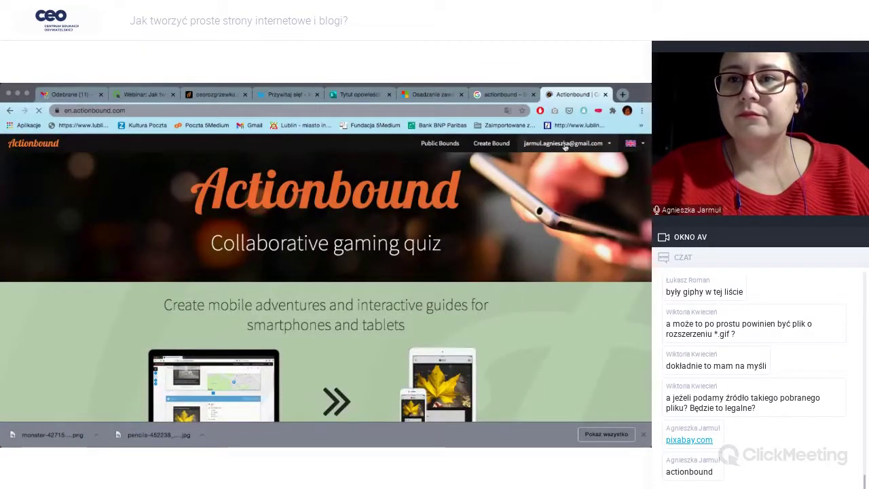
- Open the Rozgrzewka webinarowa bound from the account's My Bounds overview
click(608, 144)
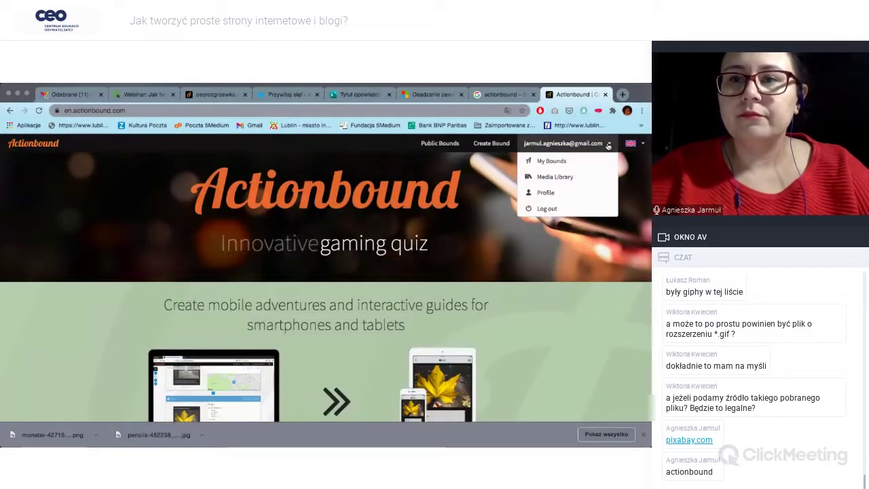
click(551, 160)
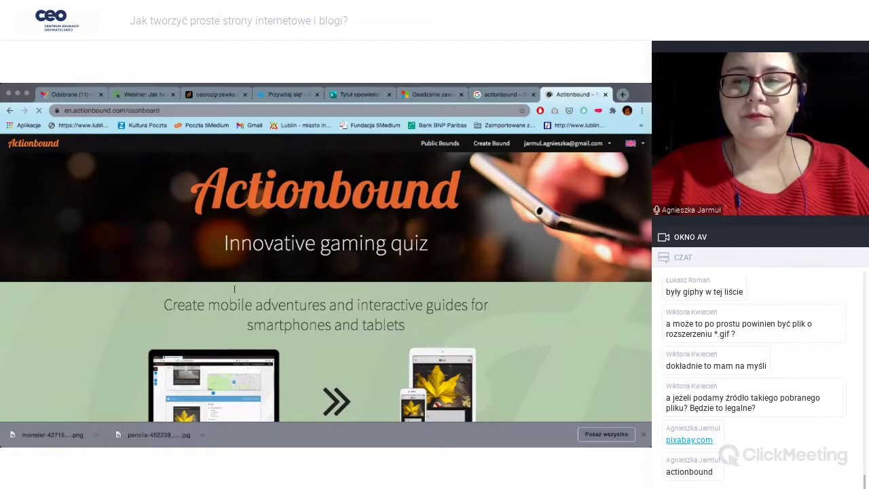
scroll(234, 290, down, 3)
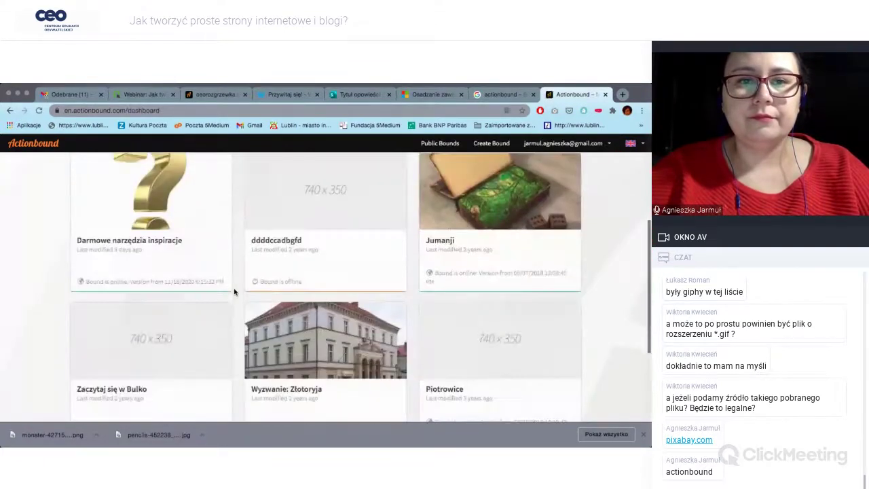
scroll(233, 292, up, 3)
click(297, 220)
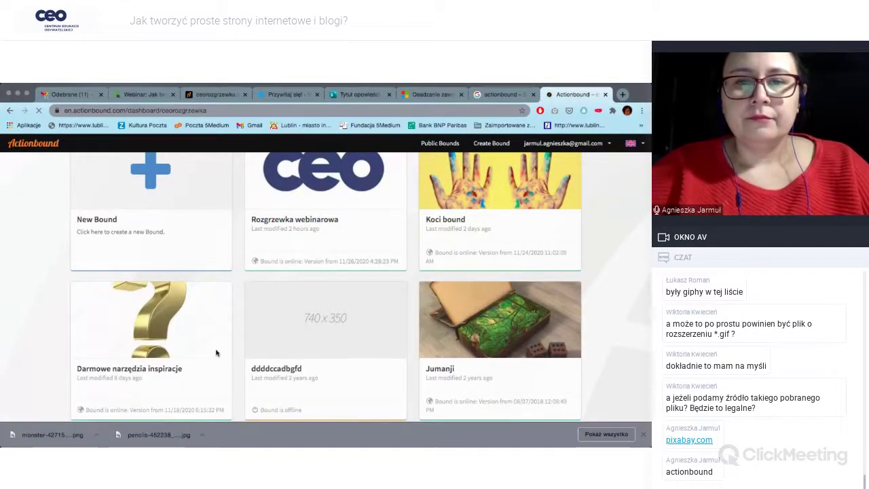
- Open the results of the Rozgrzewka webinarowa bound and look through its list of finished bounds
scroll(165, 370, down, 3)
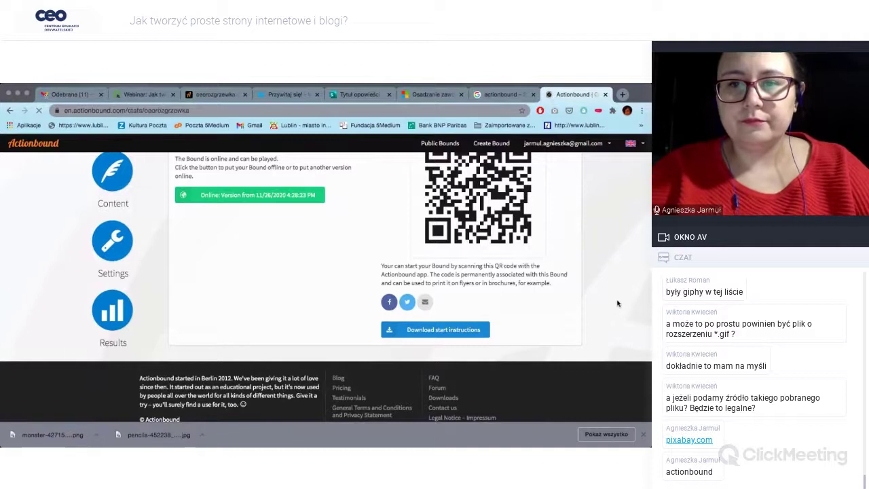
scroll(617, 304, down, 3)
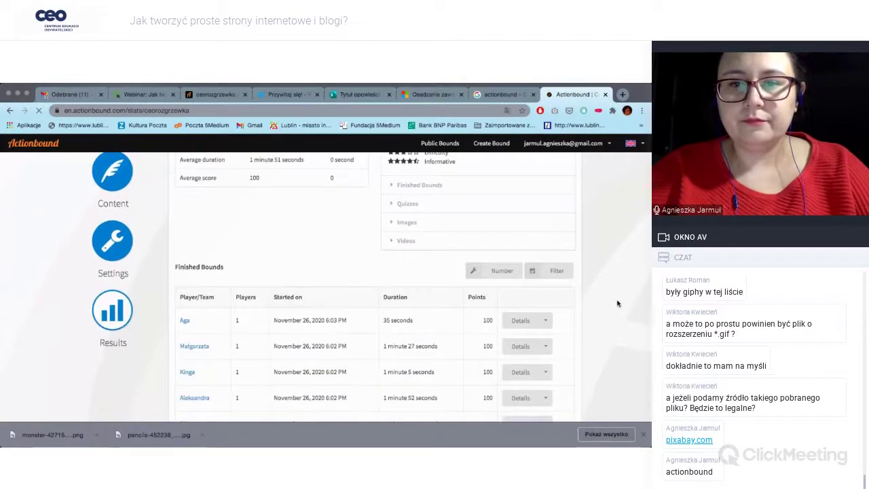
scroll(618, 303, down, 3)
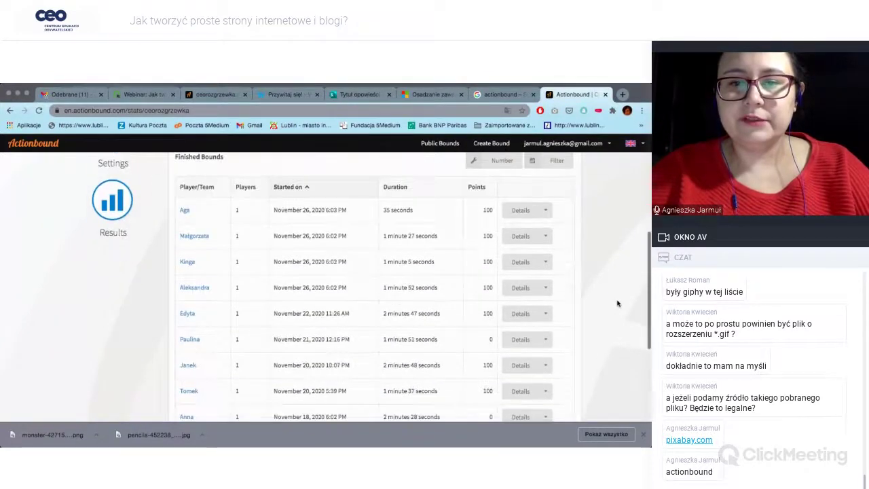
scroll(617, 304, down, 2)
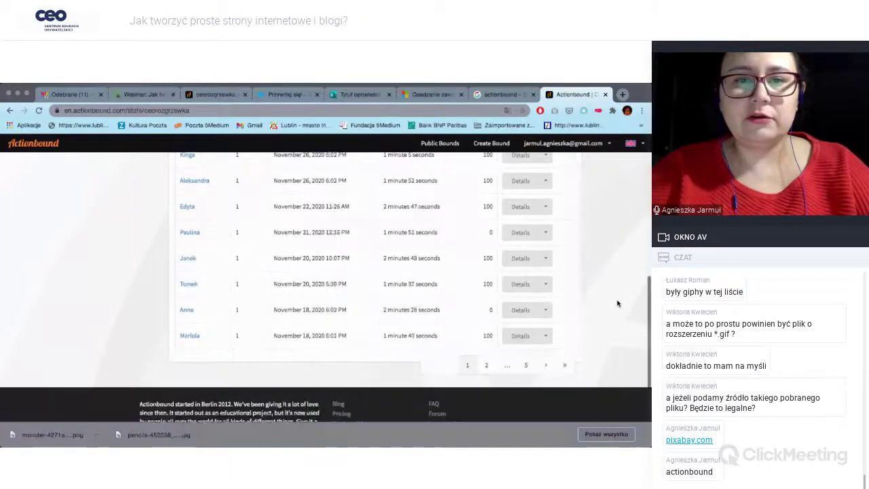
scroll(617, 303, up, 3)
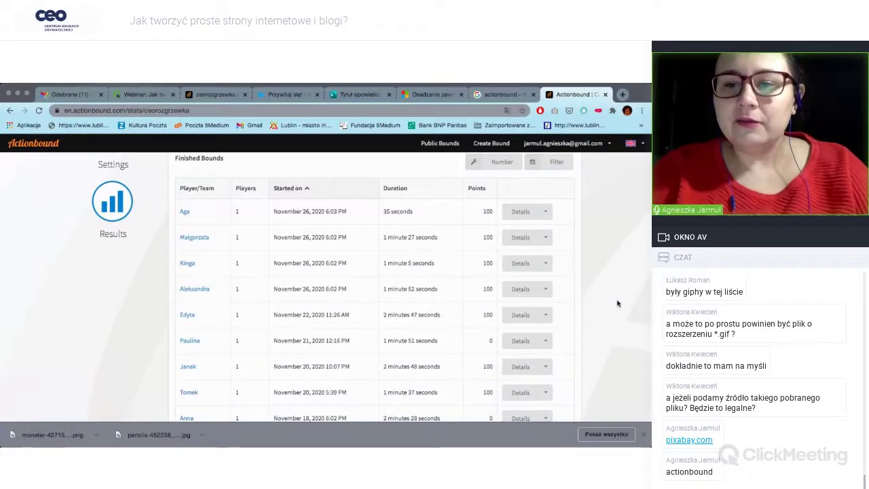
scroll(617, 303, down, 2)
scroll(468, 341, up, 1)
scroll(468, 341, up, 12)
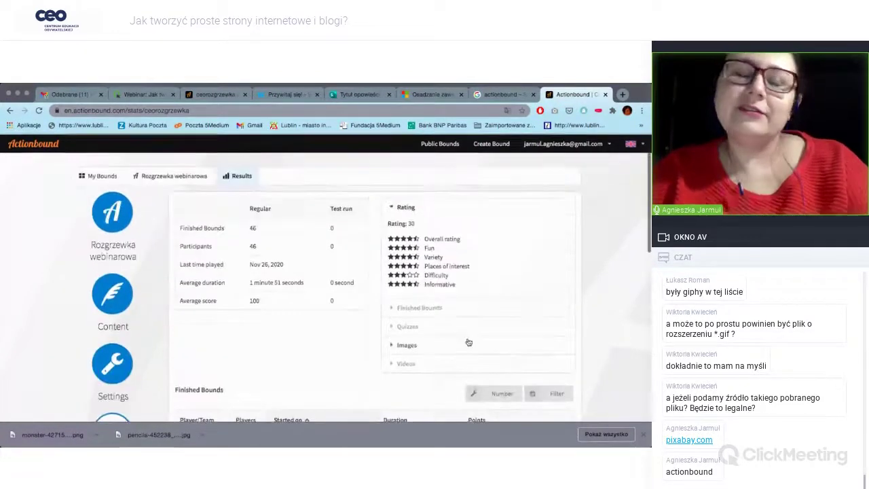
- Examine the results summary and ratings, then the players' start times, durations and points
scroll(468, 341, down, 1)
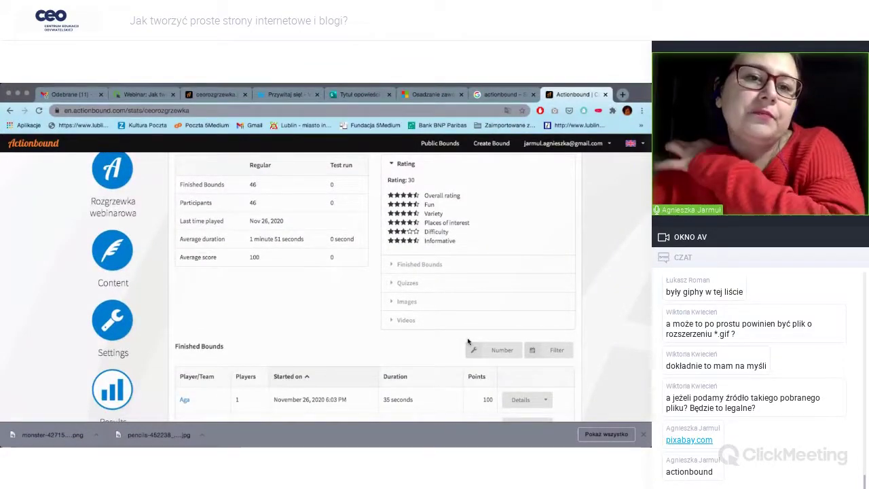
scroll(468, 342, up, 1)
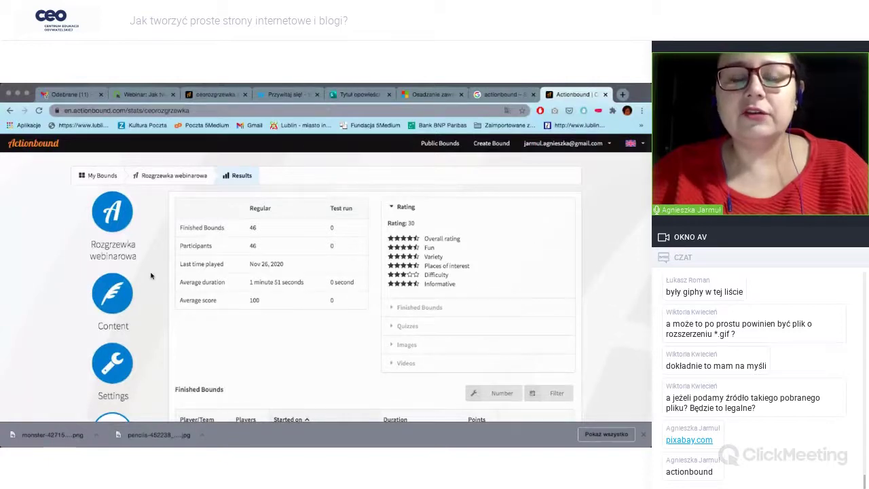
scroll(81, 363, down, 1)
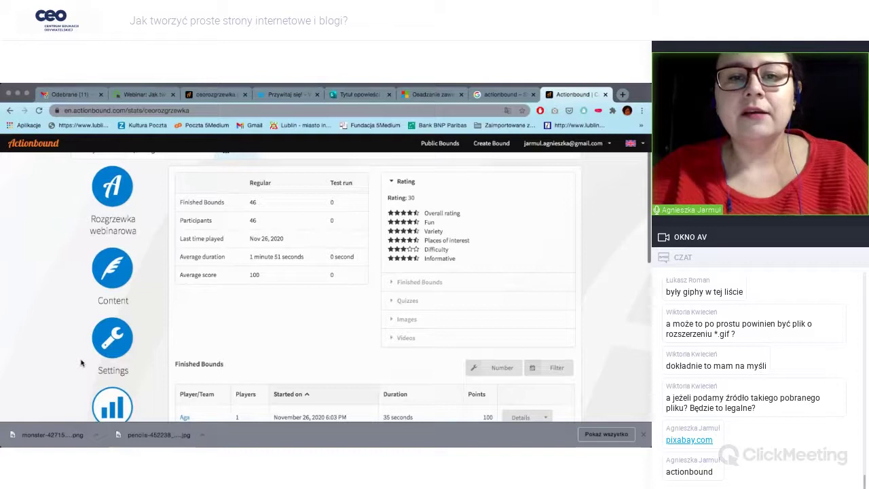
scroll(81, 363, down, 5)
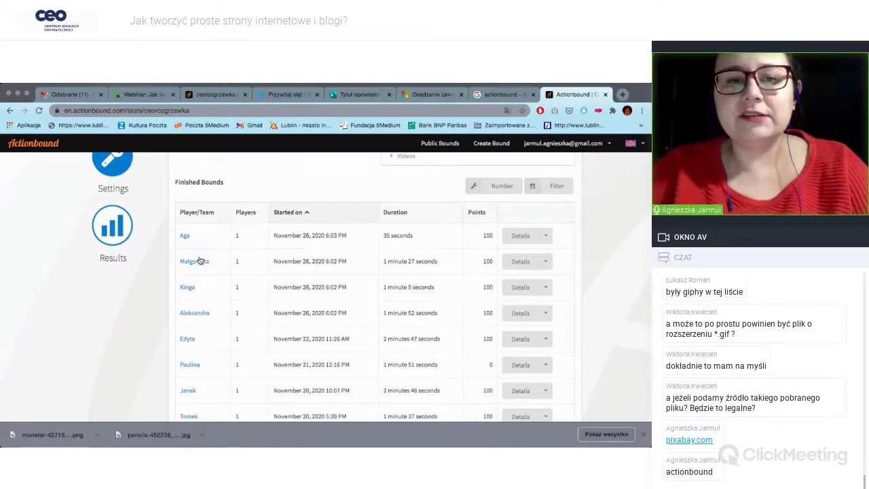
scroll(291, 302, down, 2)
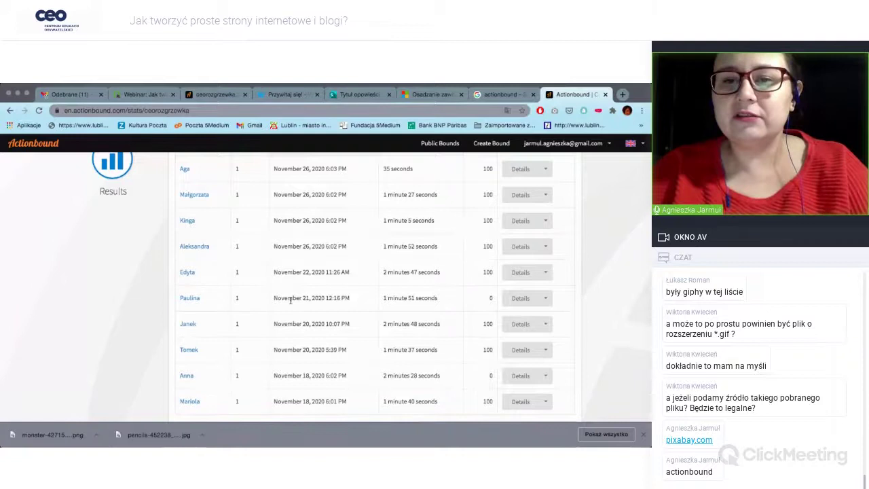
scroll(291, 301, down, 1)
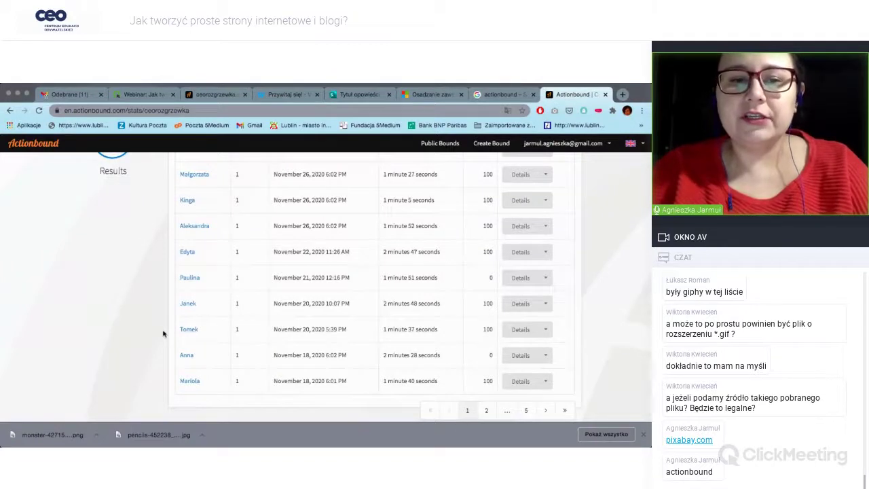
scroll(162, 342, down, 1)
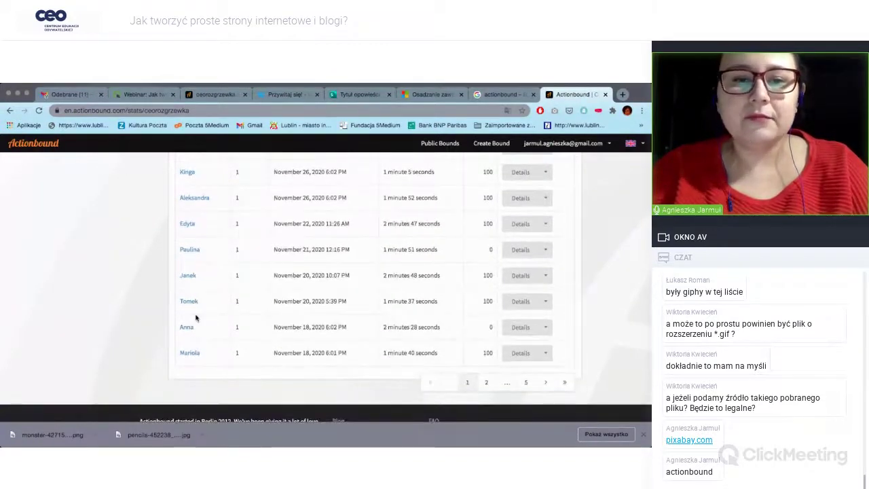
- Open the play started November 20, 2020 5:39 PM and view its submitted mug photo enlarged
click(357, 327)
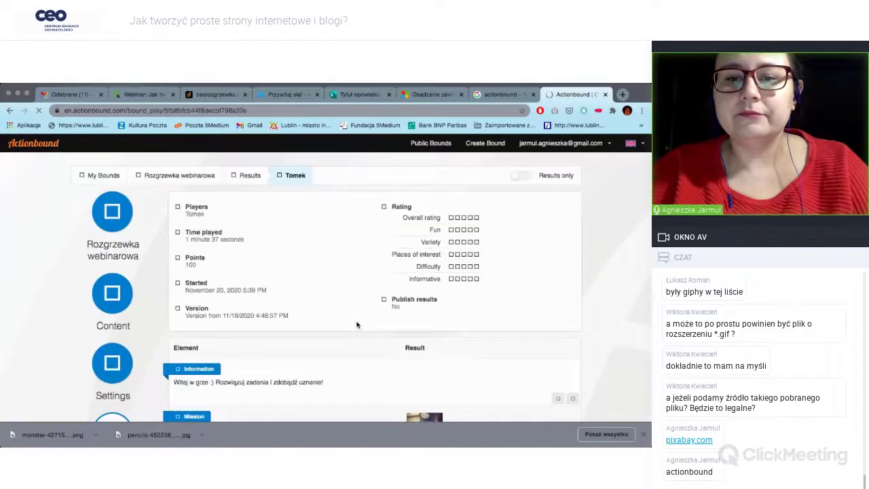
scroll(356, 325, down, 3)
scroll(357, 324, down, 1)
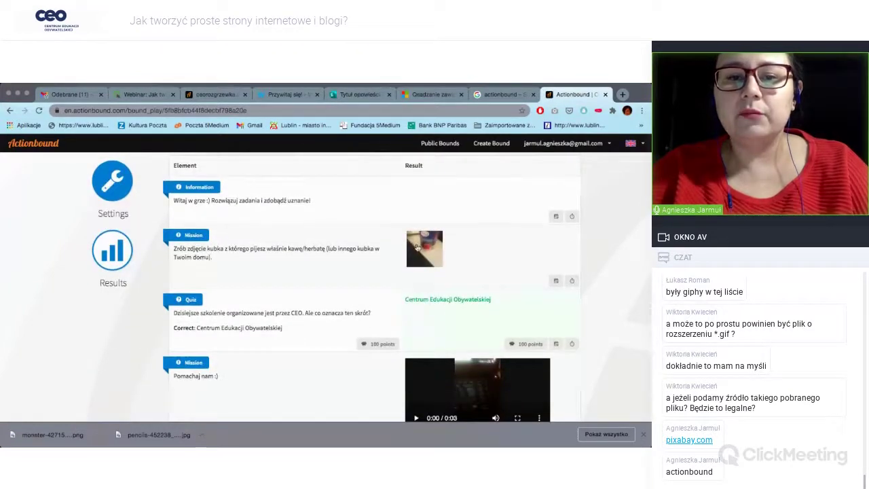
click(425, 248)
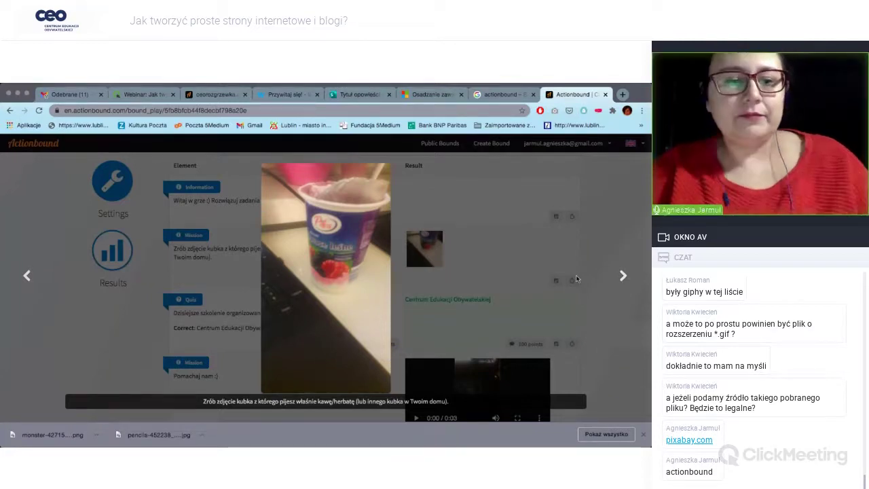
click(554, 274)
- Play the video submitted for the "Pomachaj nam :)" mission in full screen, replay it and exit full screen
scroll(476, 285, down, 3)
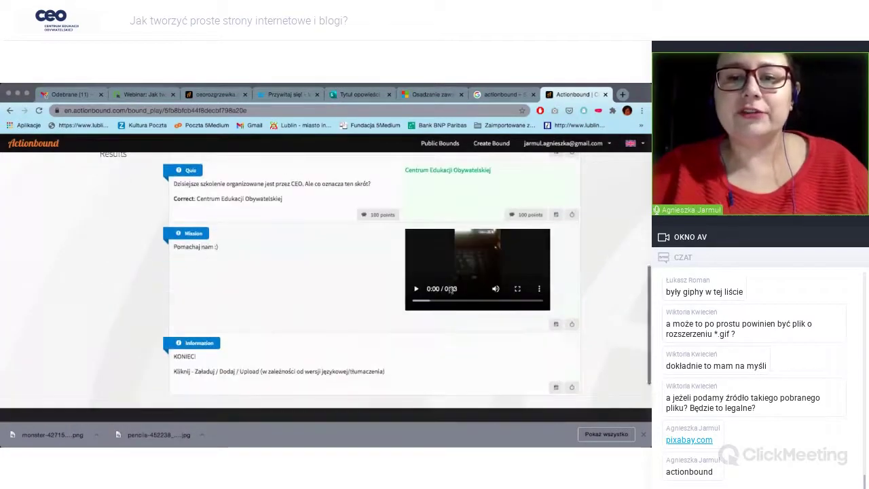
click(416, 289)
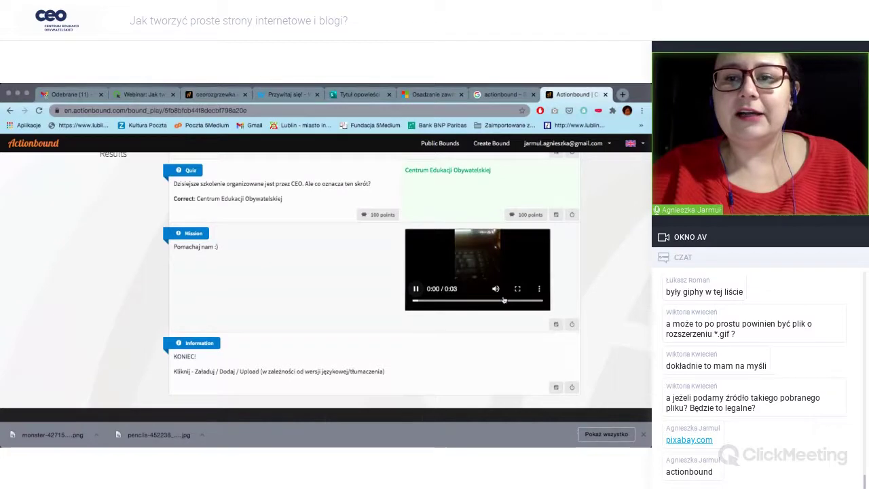
click(518, 289)
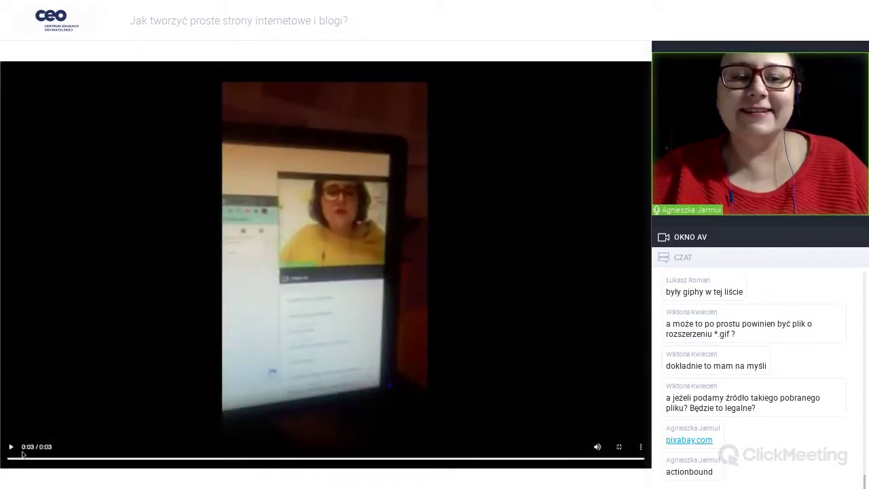
click(12, 447)
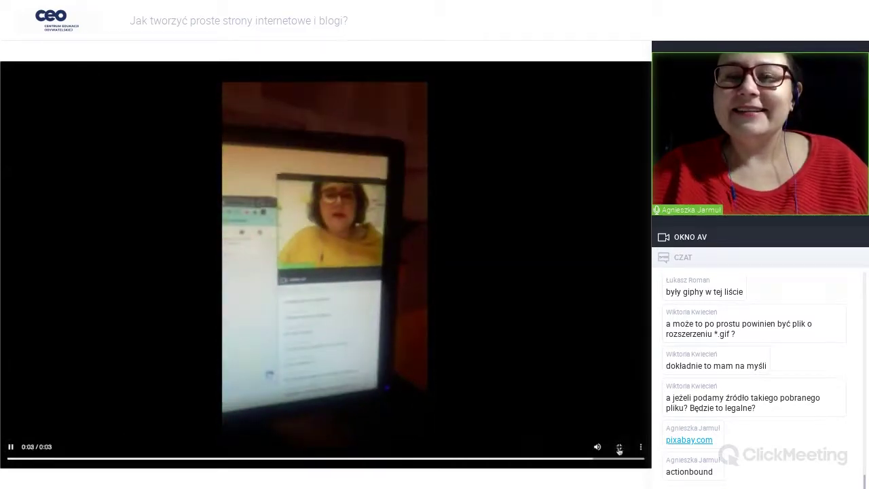
click(619, 446)
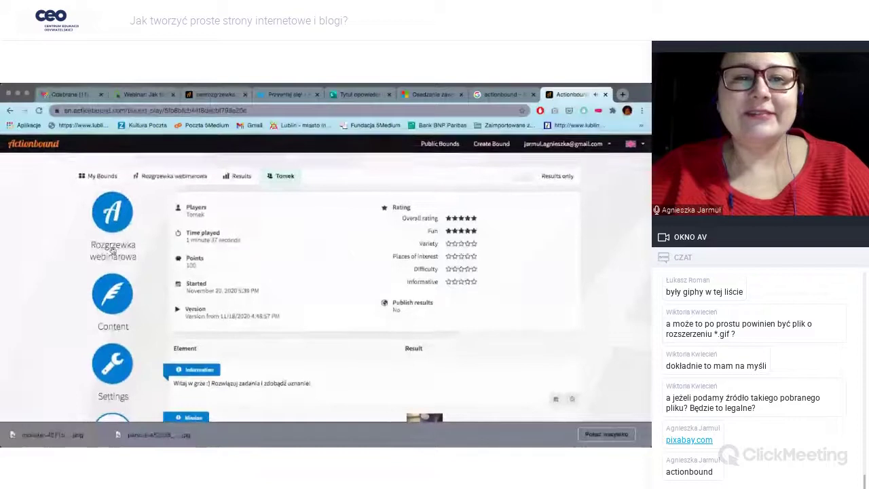
- Return to the bound's results and review the answers in the 1 minute 5 seconds play from November 26, 2020
click(236, 178)
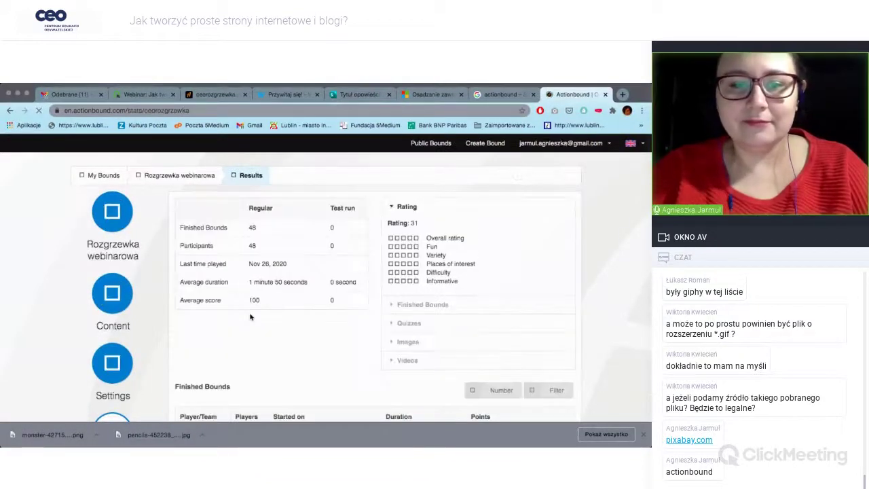
scroll(192, 353, down, 10)
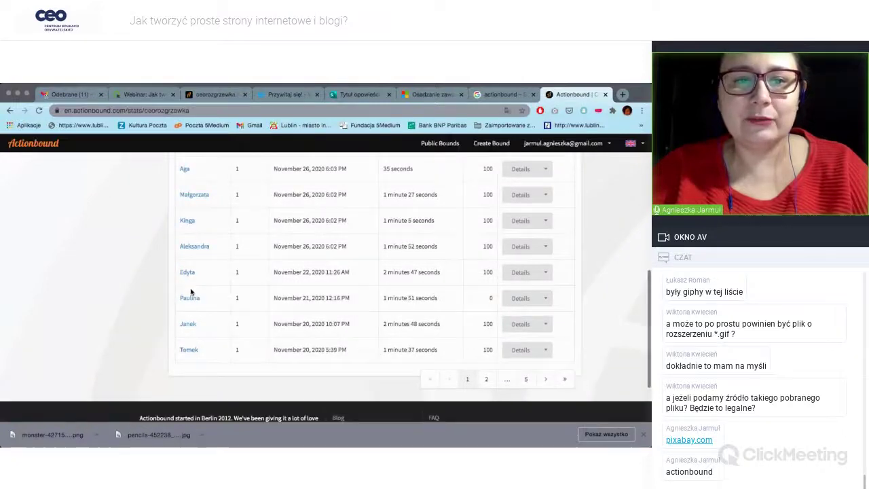
click(188, 222)
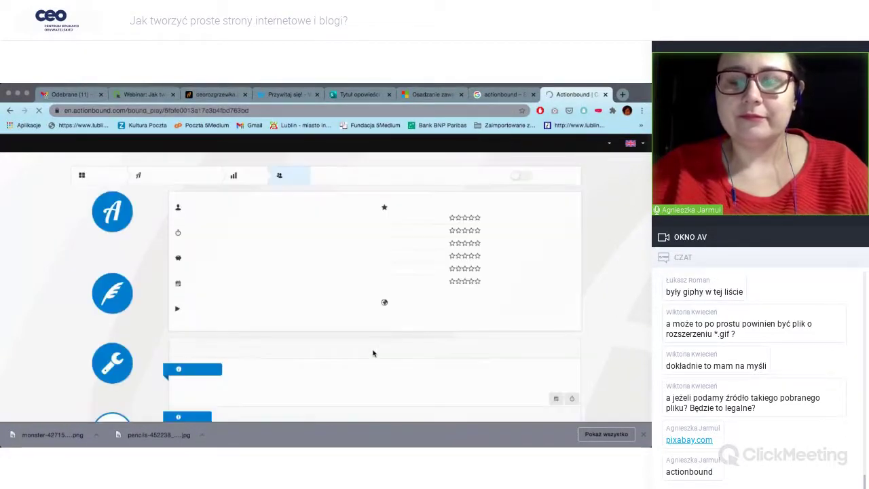
scroll(373, 352, down, 3)
scroll(373, 352, down, 3)
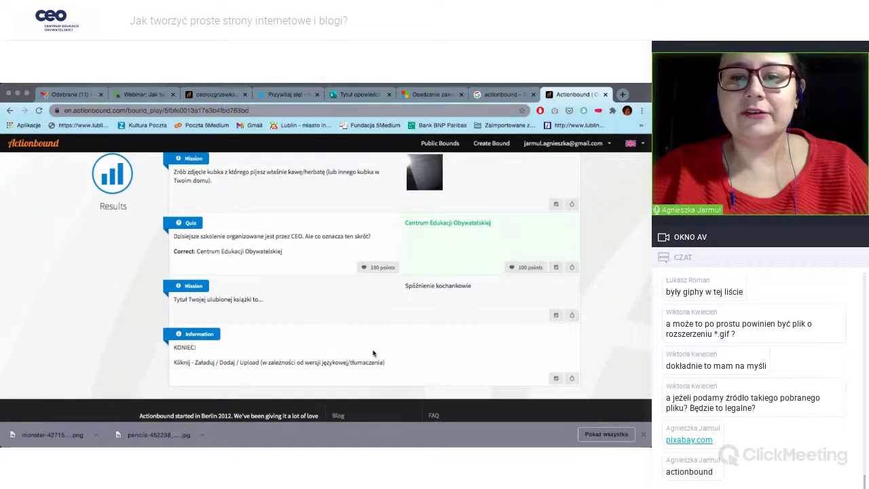
scroll(373, 352, up, 2)
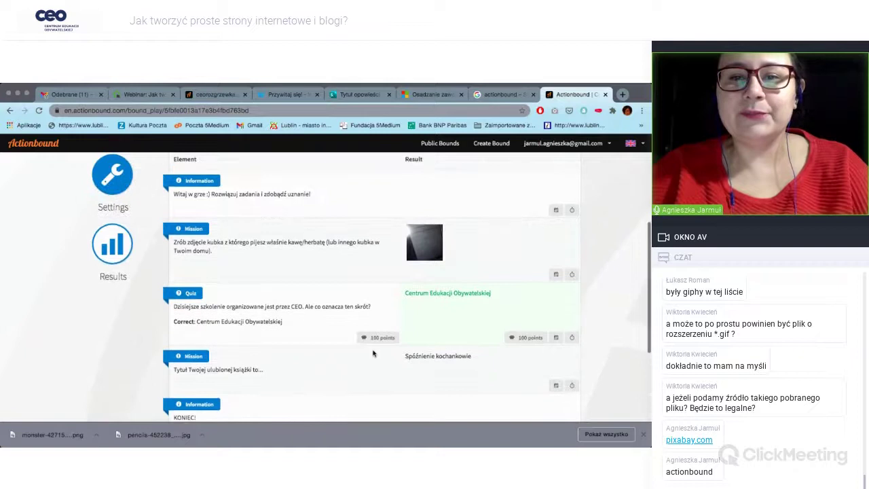
- View the mug photo from the 1 minute 5 seconds play enlarged, close it and return to the bound's results
click(425, 250)
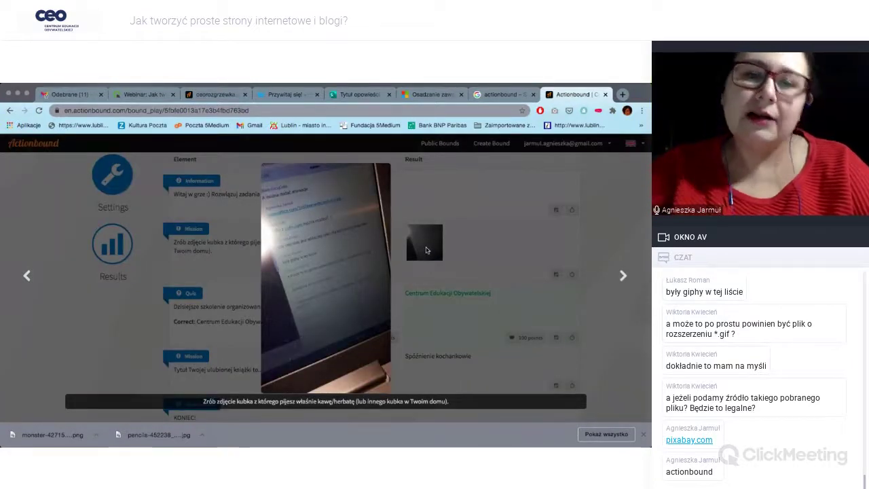
click(613, 191)
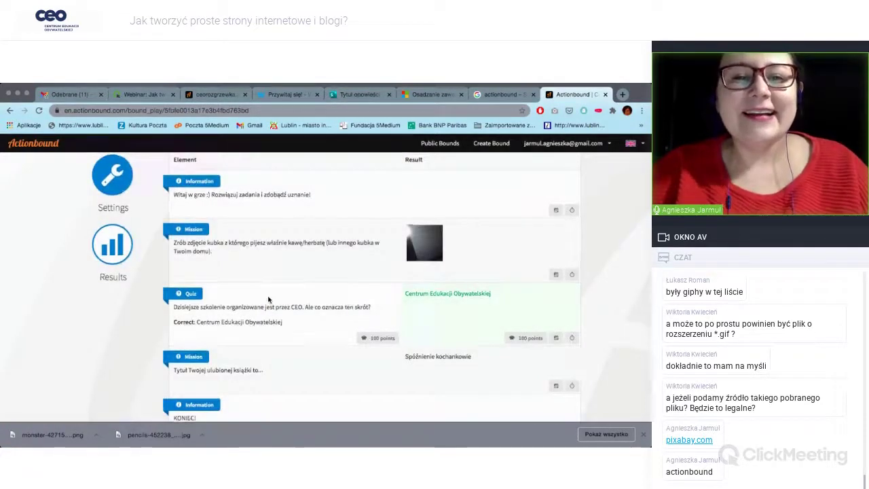
scroll(269, 232, up, 2)
click(114, 390)
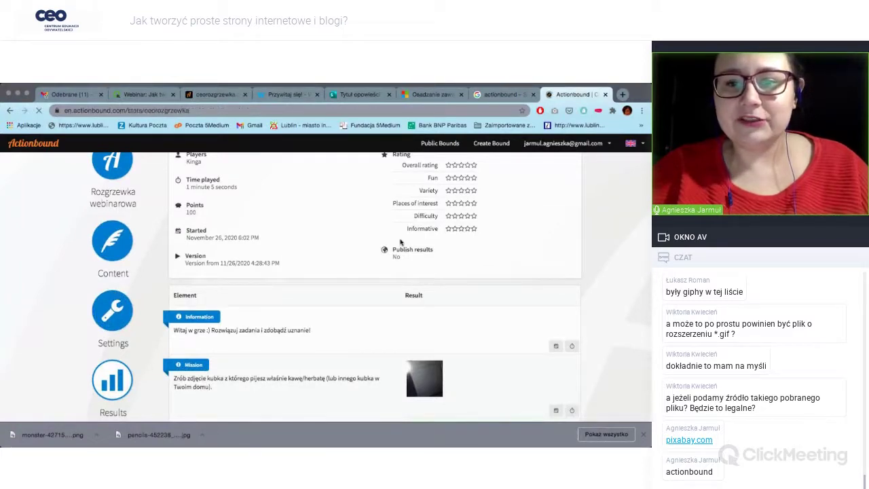
- Open the 1 minute 53 seconds play from November 26, 2020 and view its submitted mug photo enlarged
scroll(403, 240, down, 2)
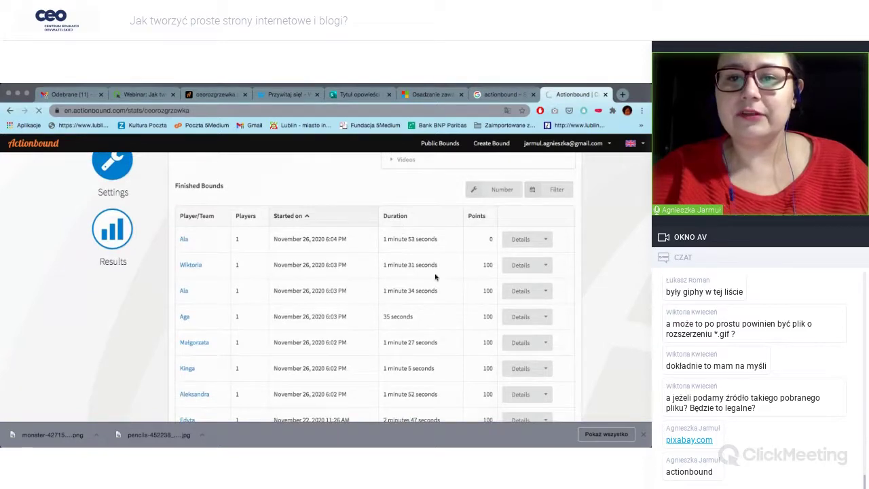
scroll(440, 308, down, 5)
click(425, 248)
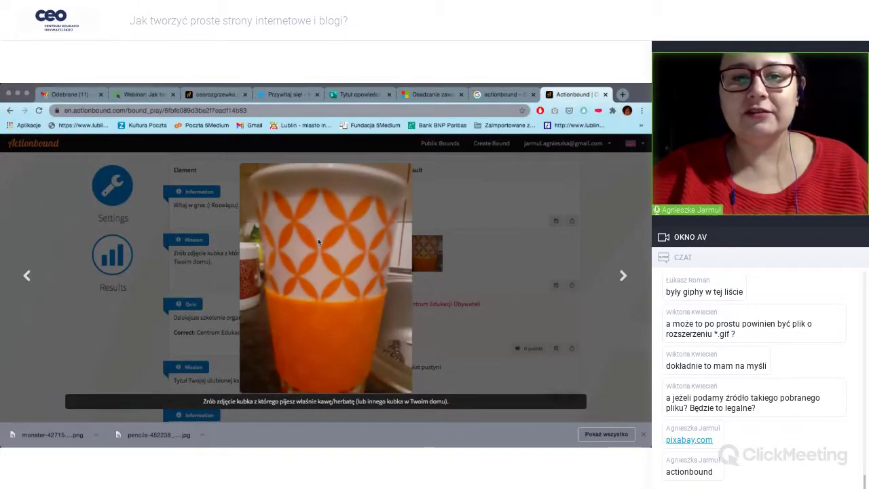
click(562, 220)
- Review that play's details, quiz answer and favourite book title, and return to the bound's results
scroll(442, 316, up, 3)
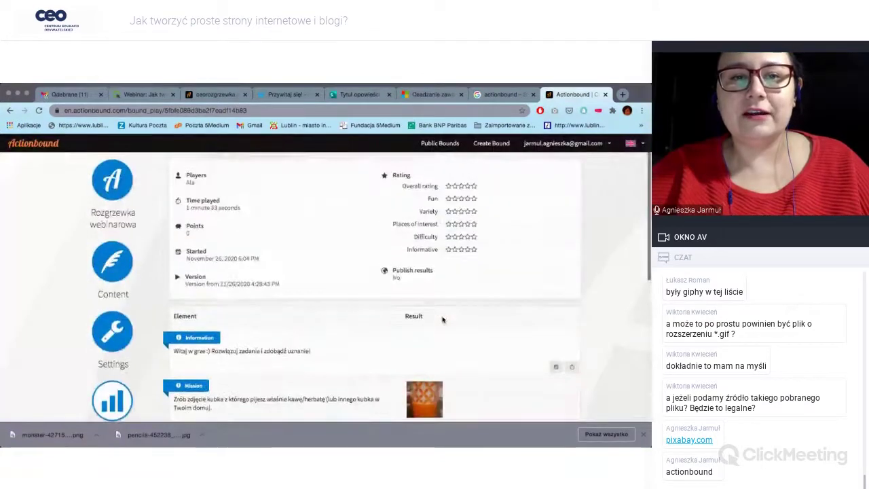
scroll(442, 316, up, 1)
scroll(442, 316, down, 4)
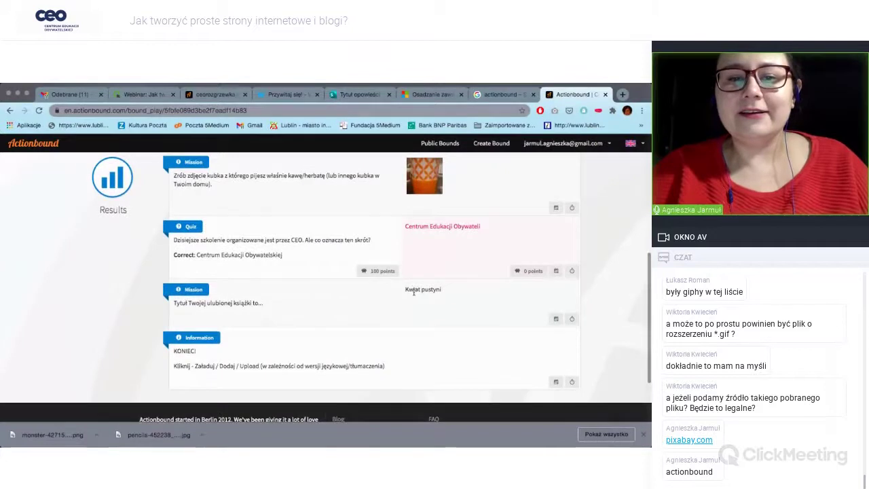
drag(414, 292, 442, 289)
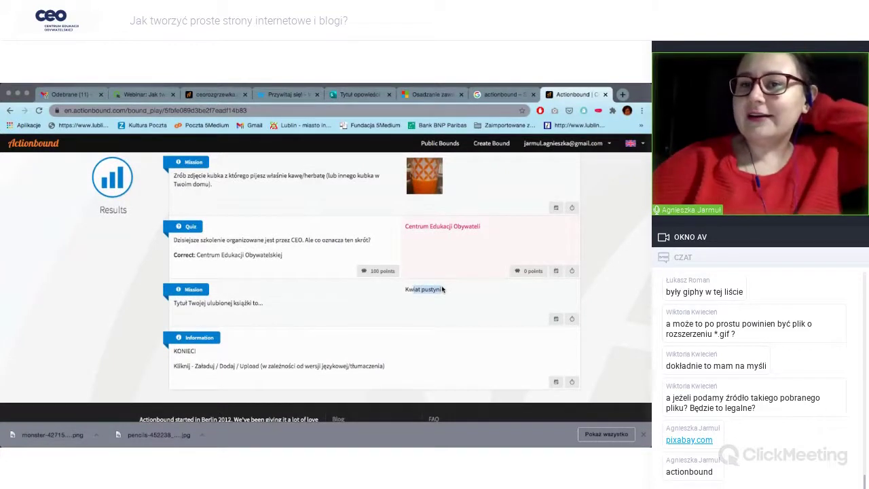
click(637, 274)
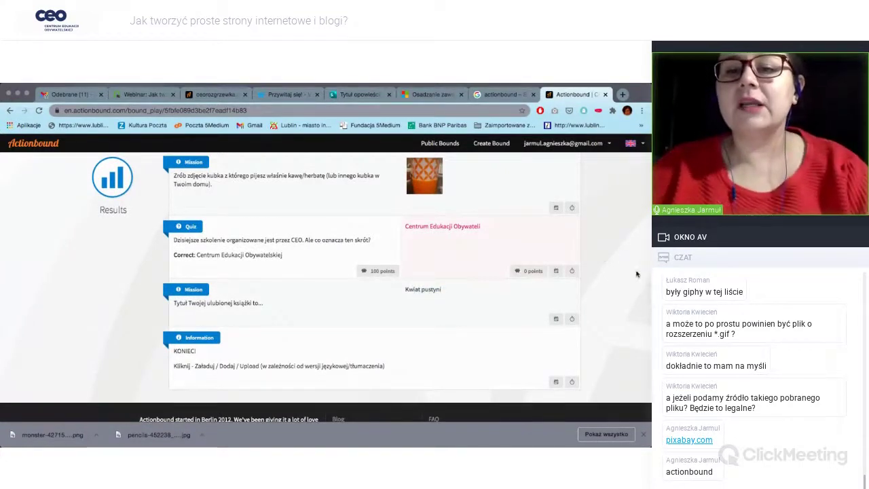
scroll(360, 330, up, 5)
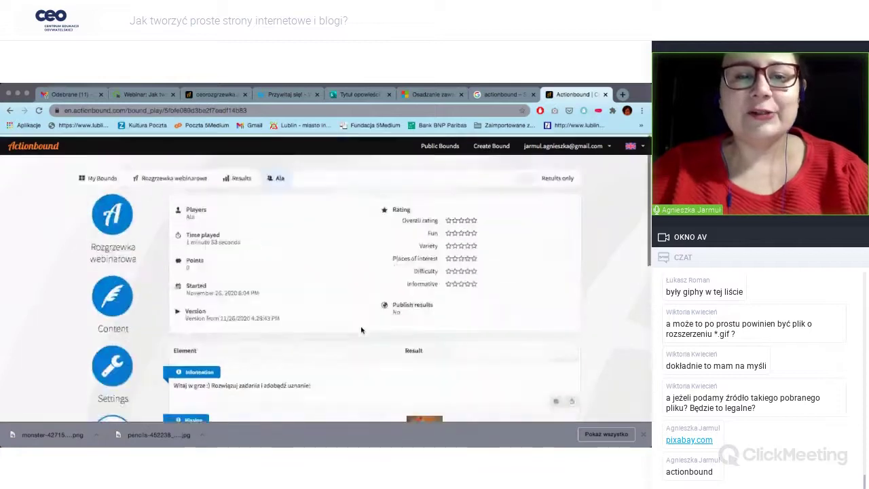
scroll(129, 335, down, 1)
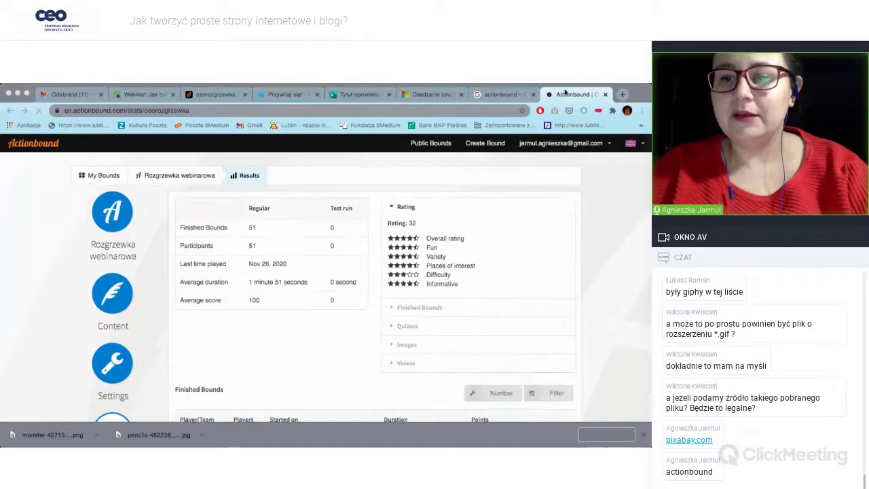
- Expand the Images section of the results and browse the mug photos submitted by all players
scroll(535, 288, down, 2)
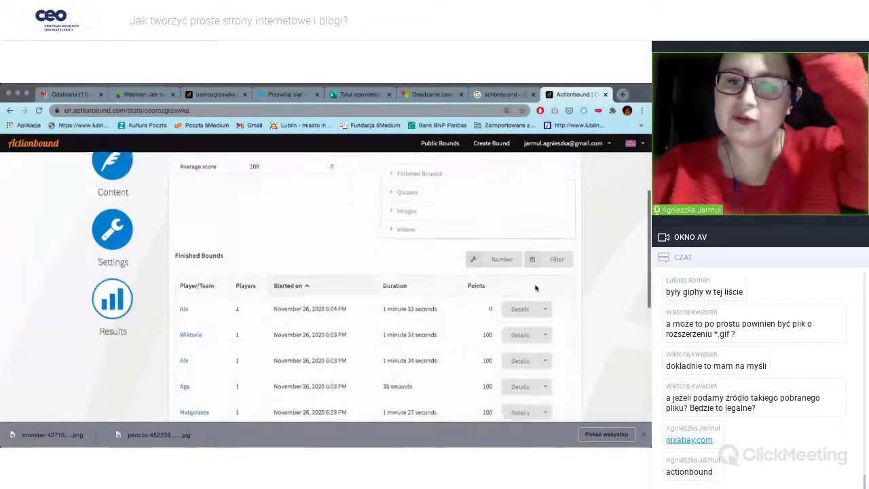
scroll(535, 288, up, 3)
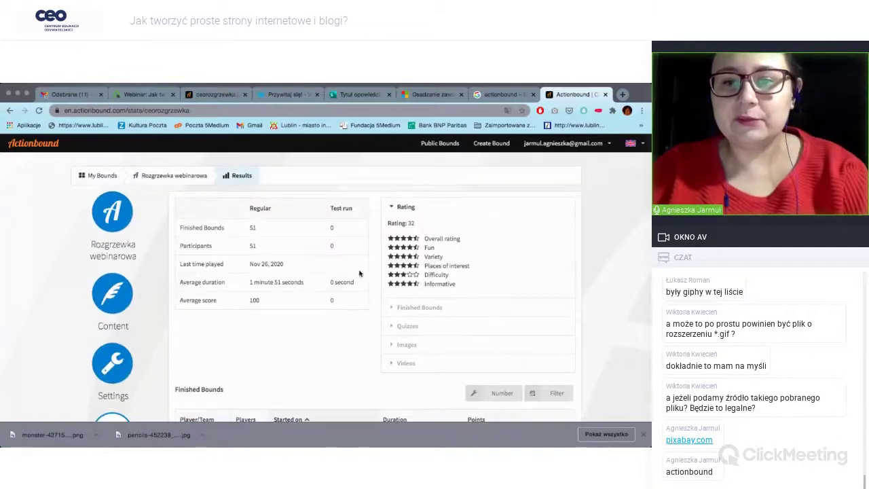
scroll(387, 283, down, 2)
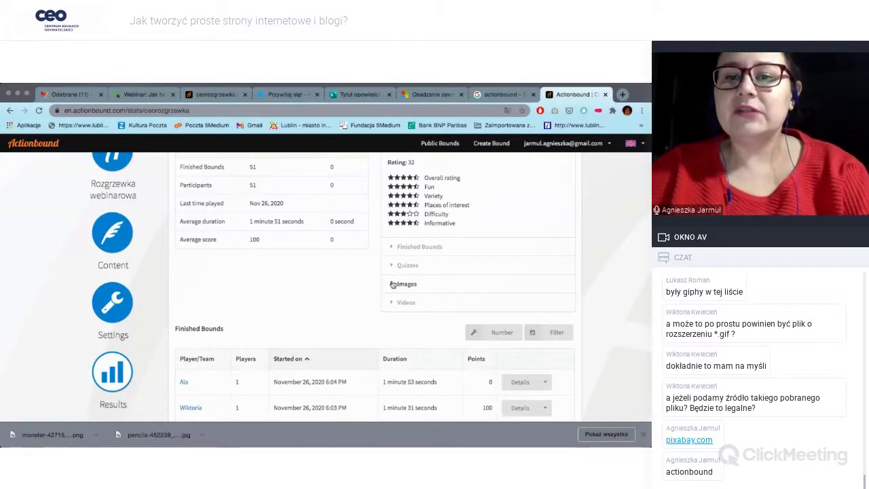
click(393, 284)
scroll(622, 299, down, 3)
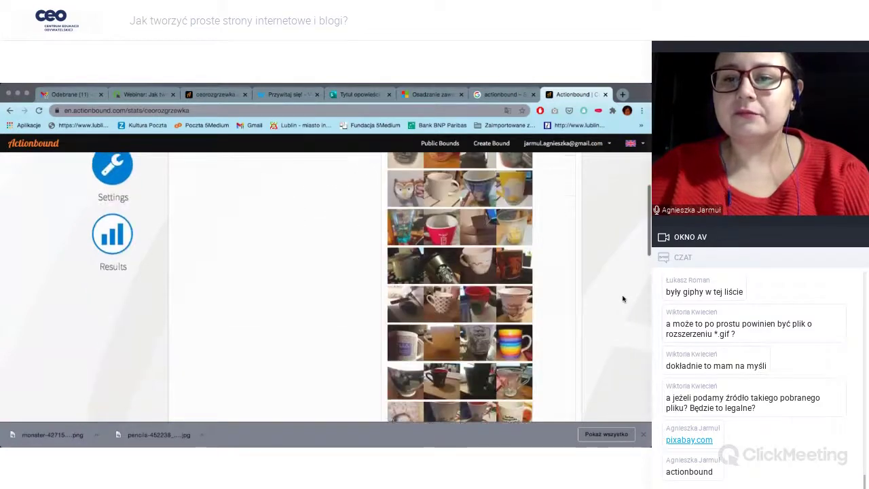
scroll(623, 299, up, 4)
scroll(622, 298, down, 2)
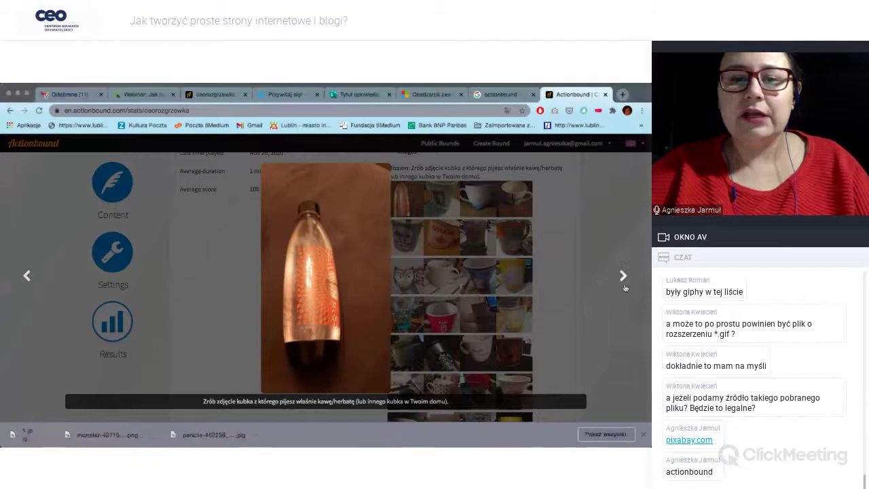
- Save the photos of the red-print mug, the white cup and the striped cup as 2.jpg, 3.jpg and 5.jpg
click(325, 276)
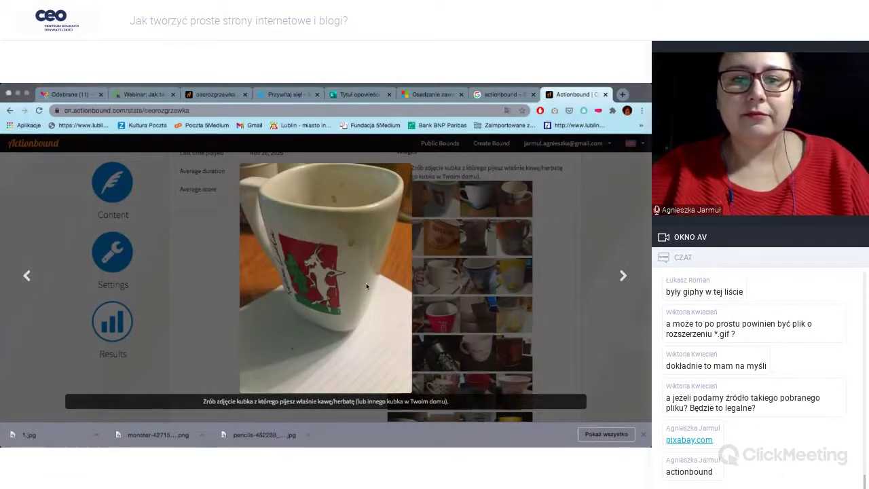
click(565, 251)
click(624, 275)
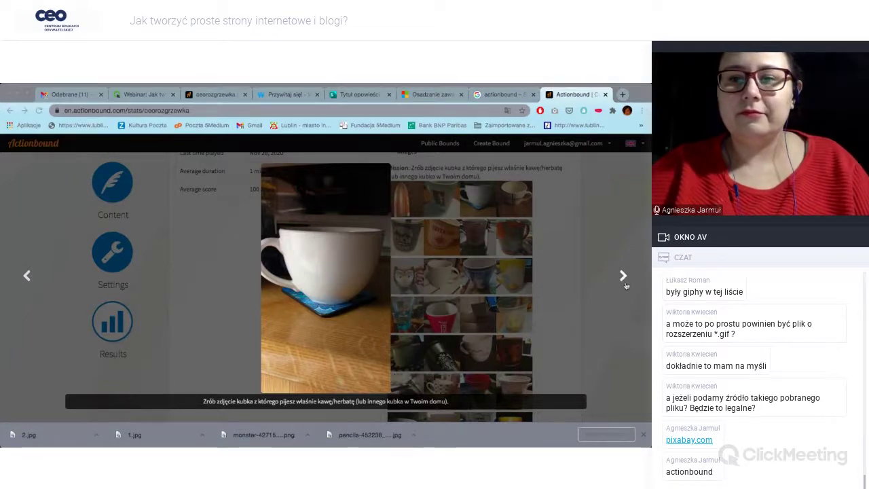
key(Return)
click(367, 252)
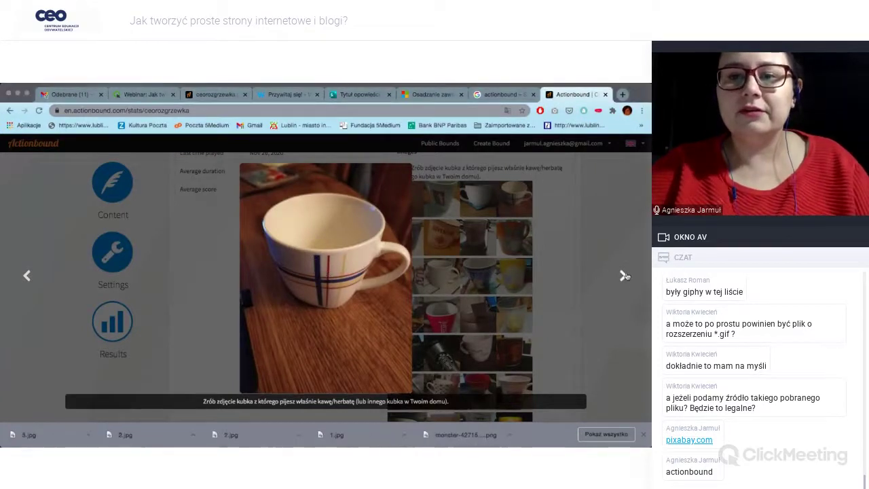
- Save the "Zuch chłopak" mug photo as 6.jpg and the "Adventure Explorer" mug photo as 7.jpg
click(322, 270)
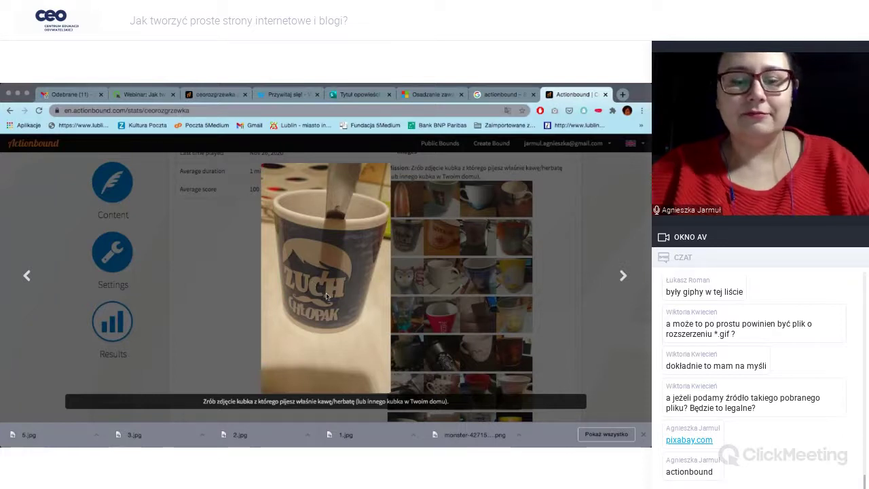
key(alt+Tab)
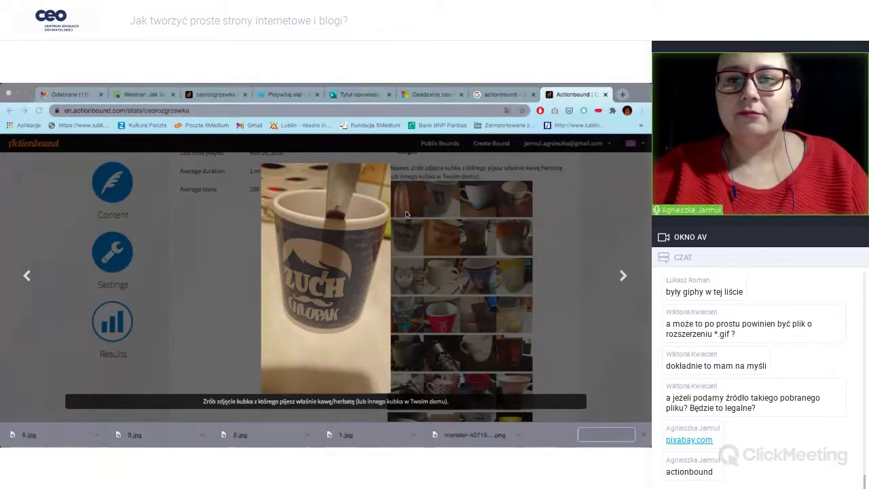
click(623, 274)
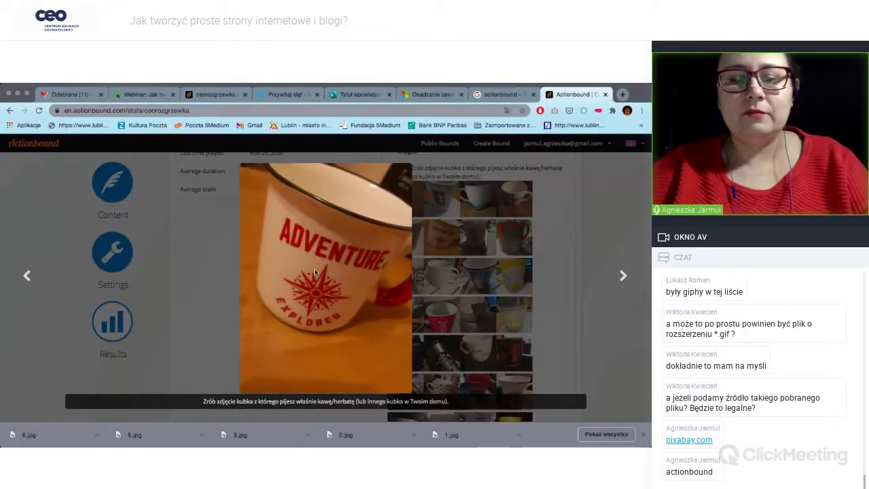
key(alt+Tab)
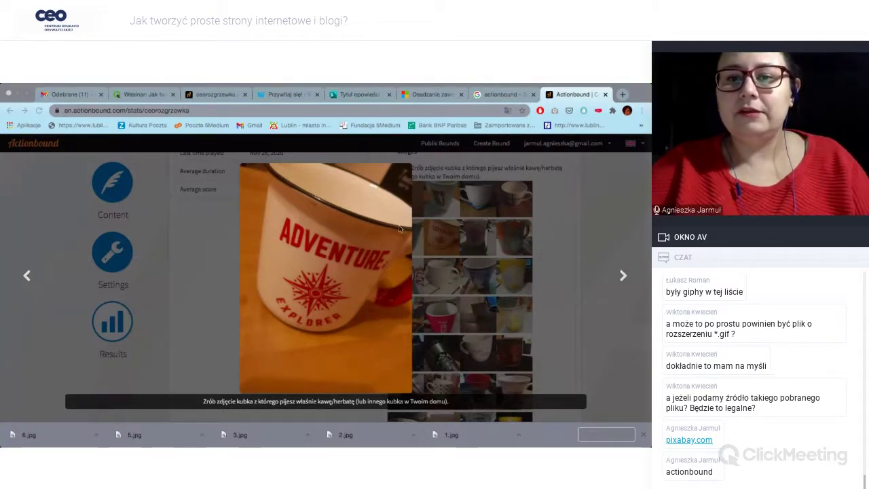
key(alt+Tab)
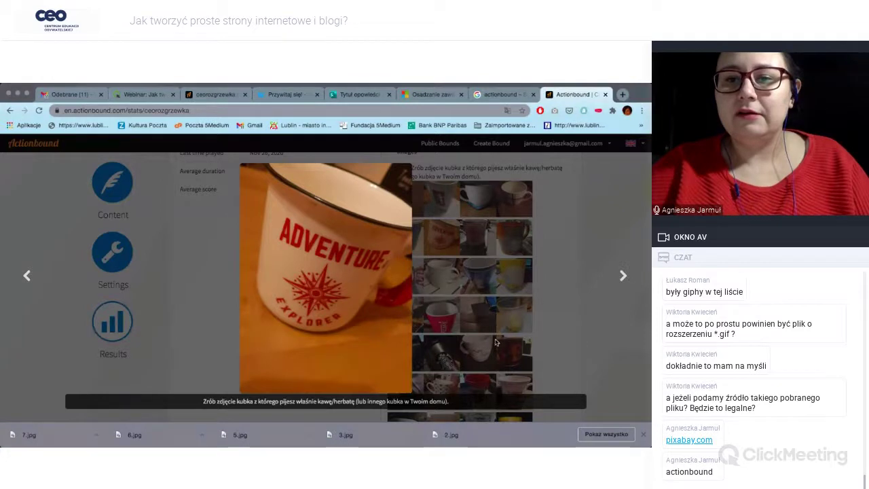
- Save the orange owl-print mug photo as 99.jpg and the owl-shaped mug photo as 45.jpg, and close the enlarged view
click(467, 236)
click(448, 238)
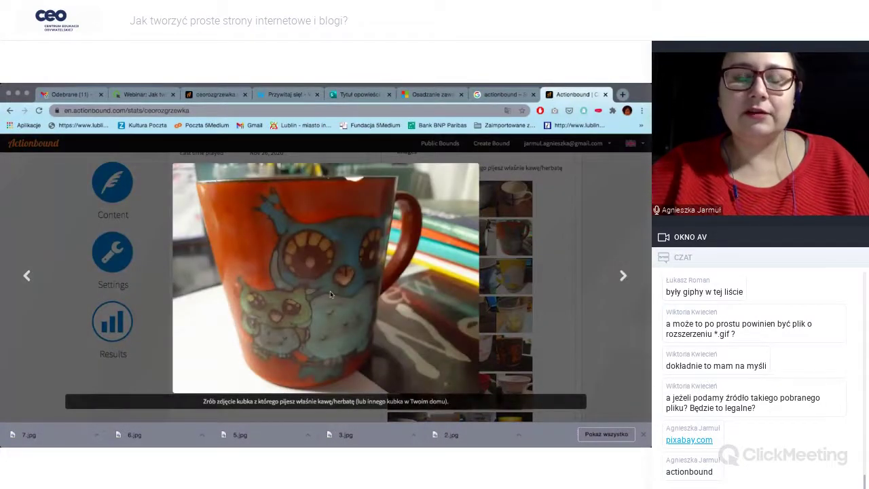
key(alt+Tab)
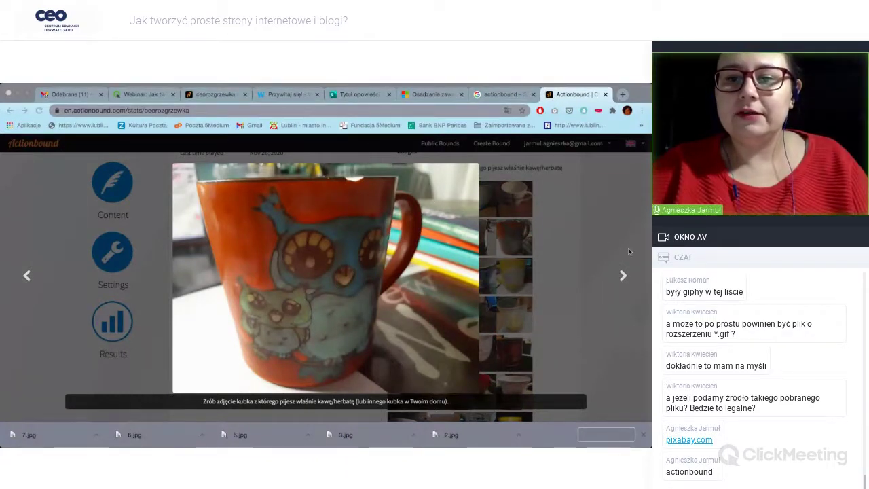
click(572, 251)
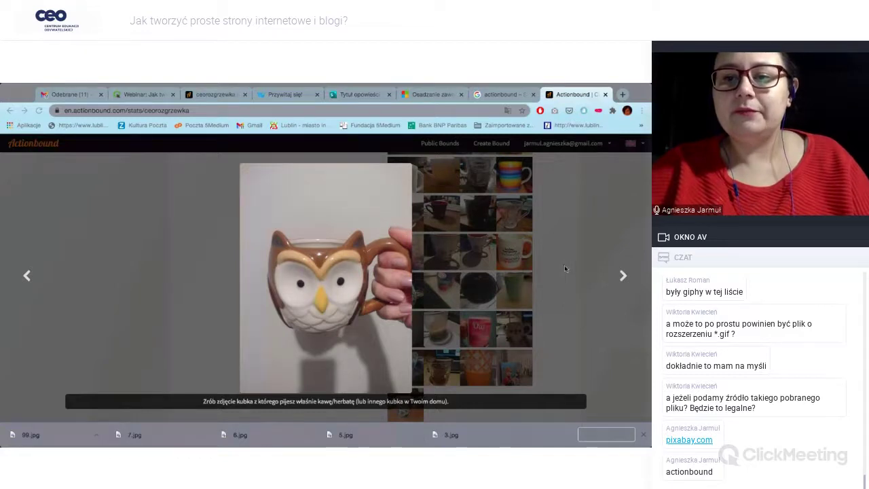
click(569, 349)
click(568, 349)
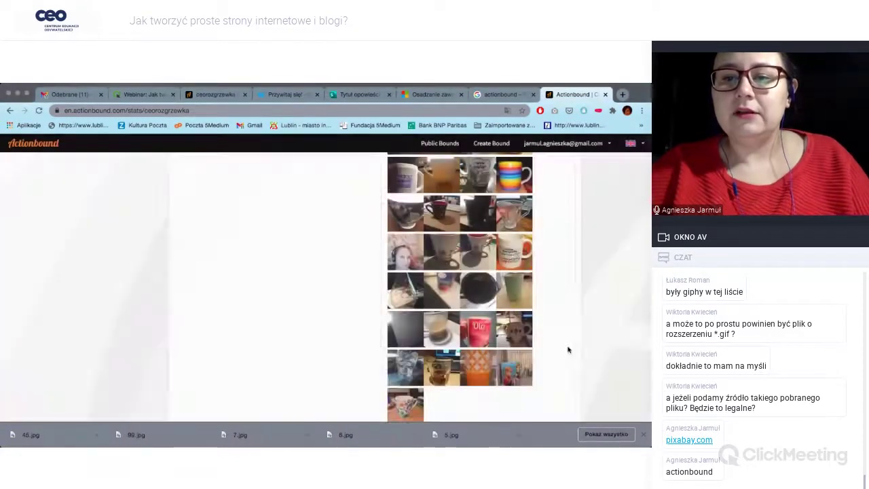
- Enlarge the Frozen mug photo near the end of the gallery, save it as 333.jpg and close the enlarged view
scroll(533, 317, down, 2)
click(522, 313)
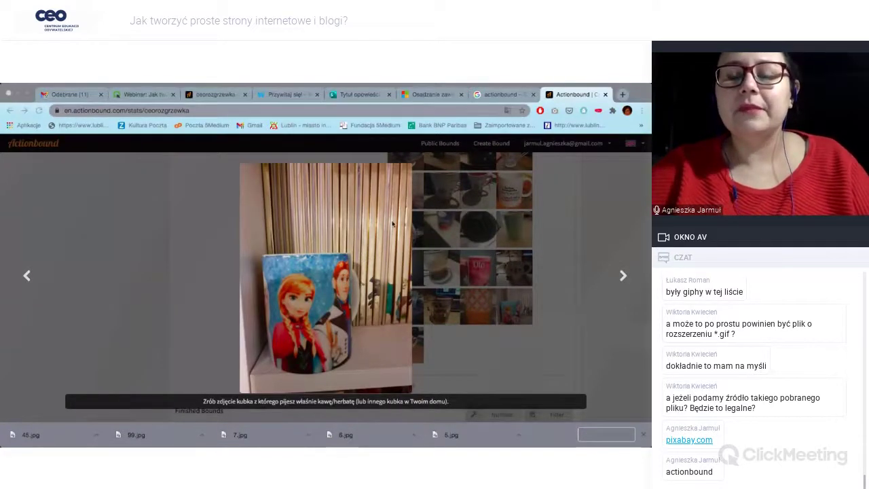
key(Return)
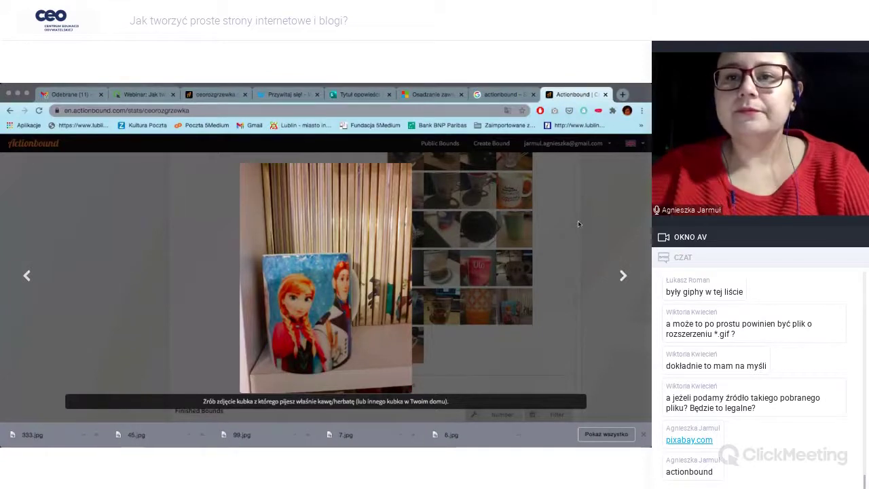
click(577, 220)
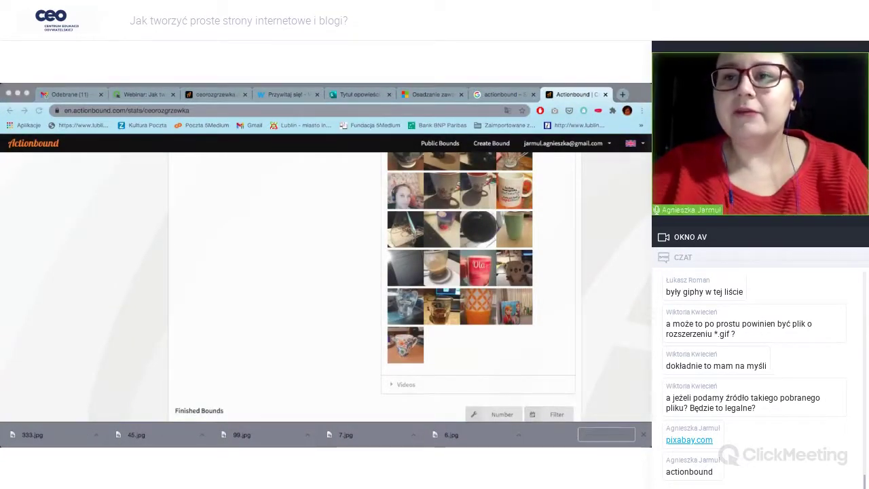
- Search Google for "blogger" in place of the bound's results page
click(578, 86)
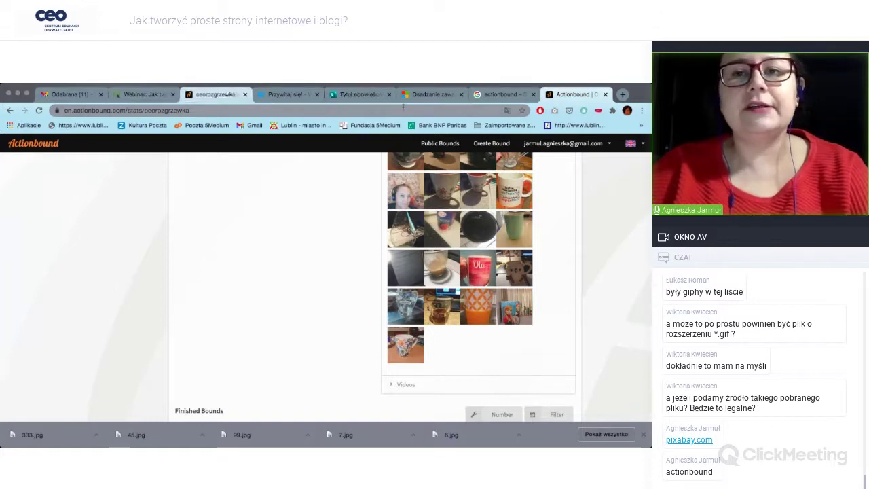
click(309, 110)
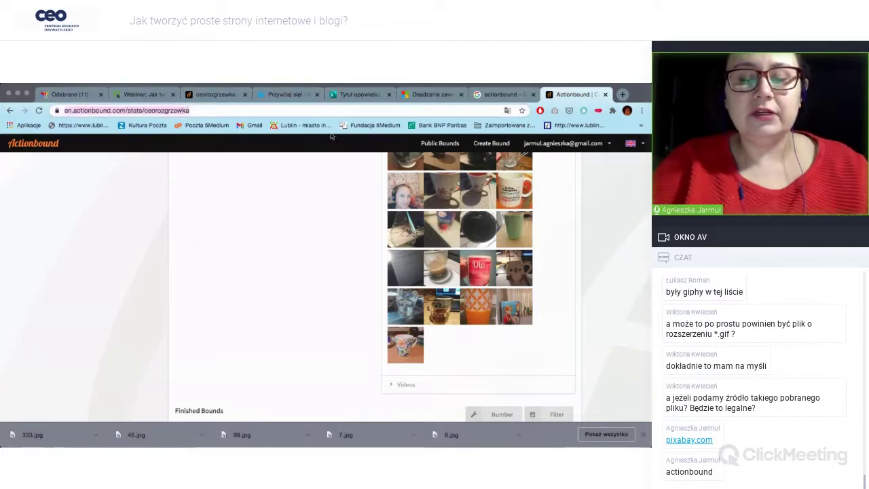
text(blogger)
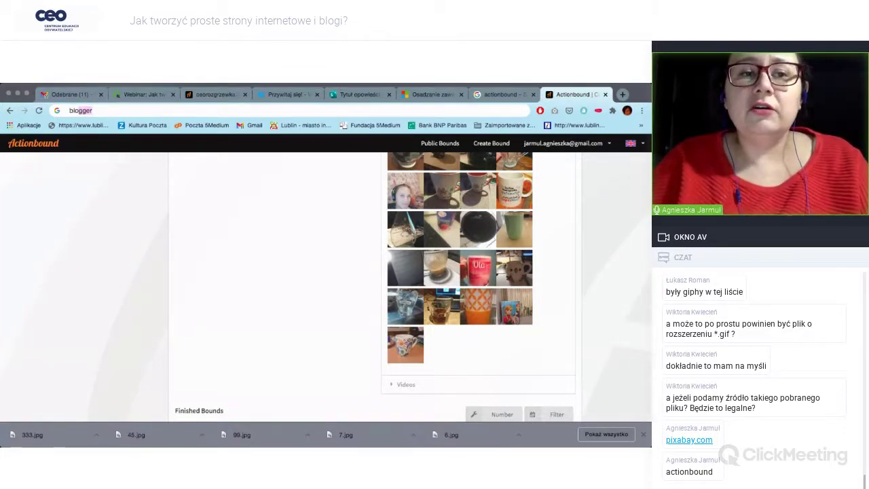
key(Return)
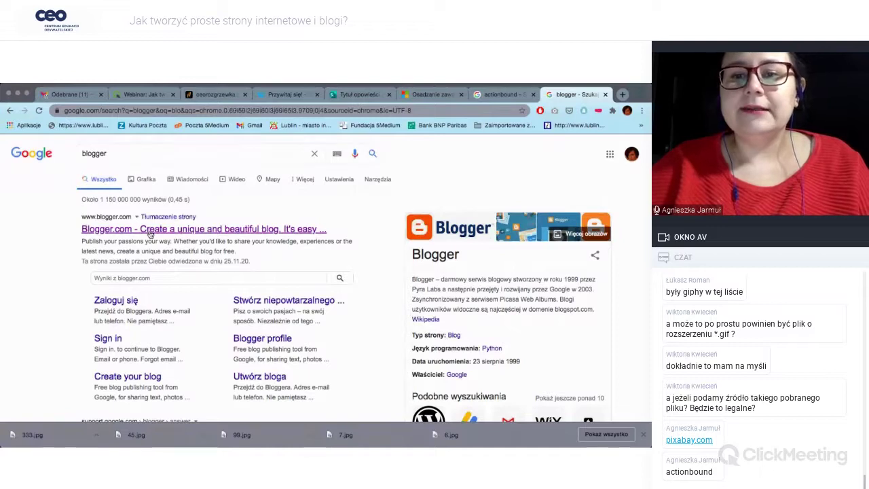
- Open Blogger from the search results and choose Testowy blog from the list of blogs
click(149, 231)
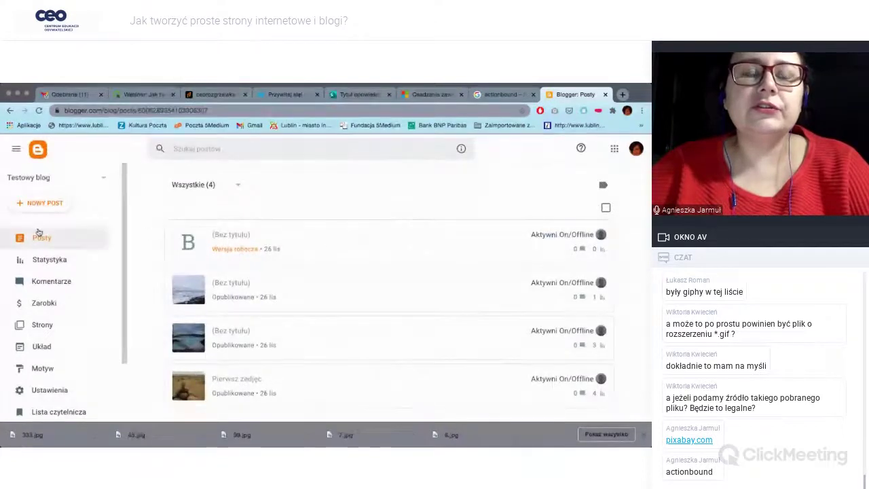
click(25, 179)
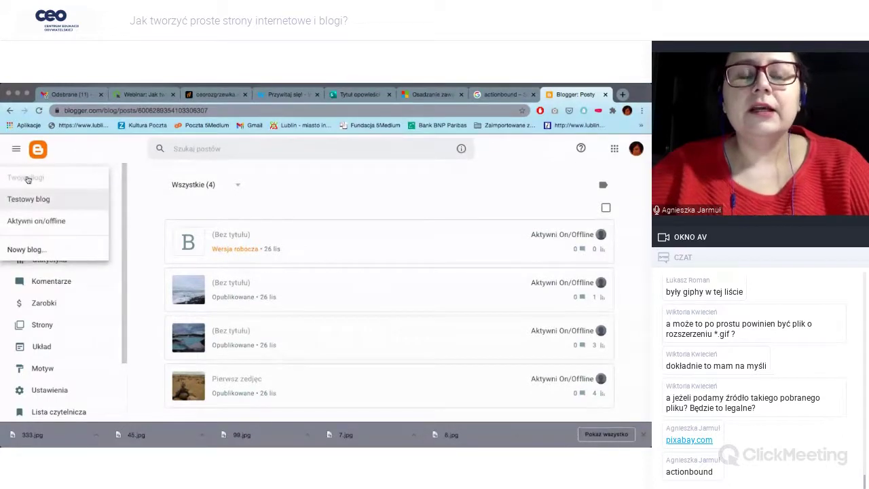
click(31, 197)
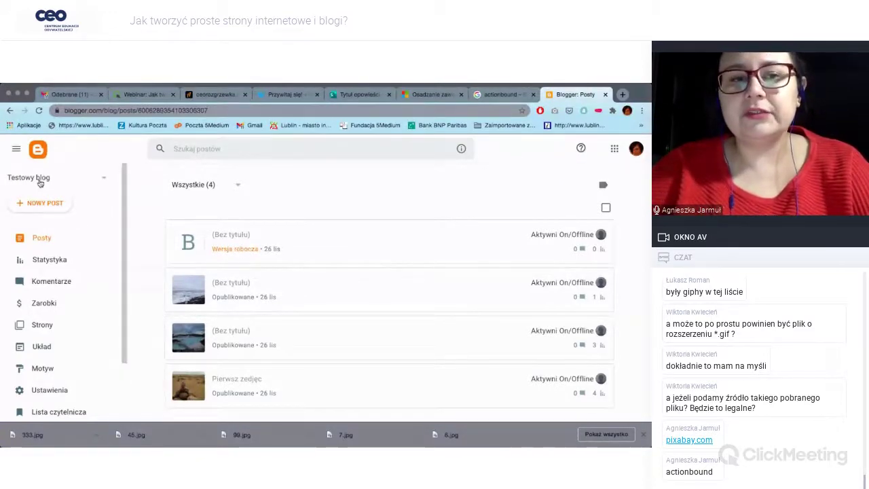
- Start creating a new blog and give it the title "Nasze kubki"
click(39, 182)
click(34, 252)
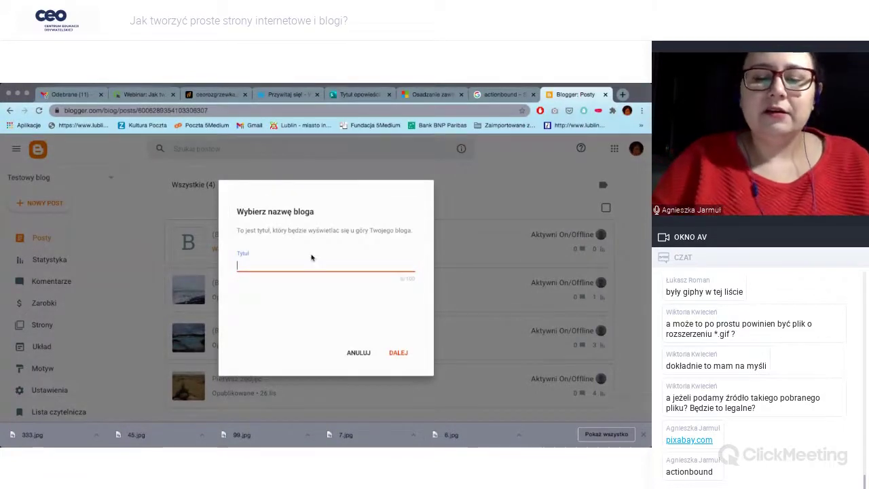
text(N)
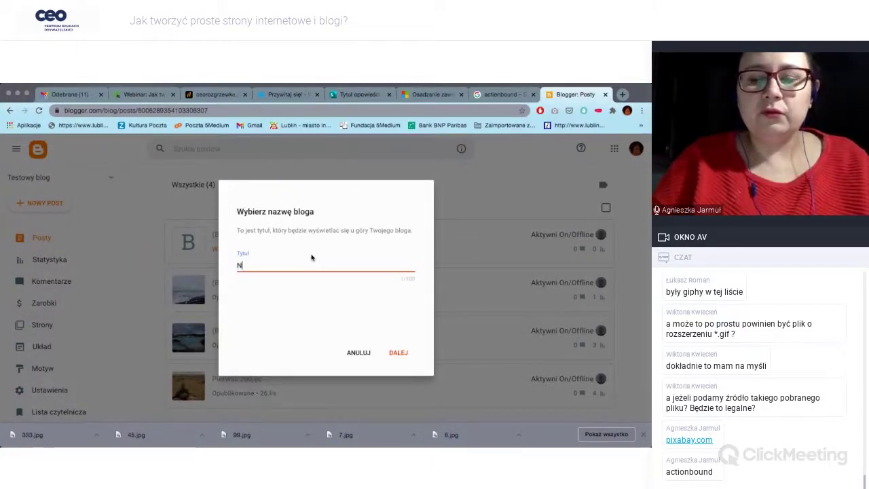
text(asze )
text(k)
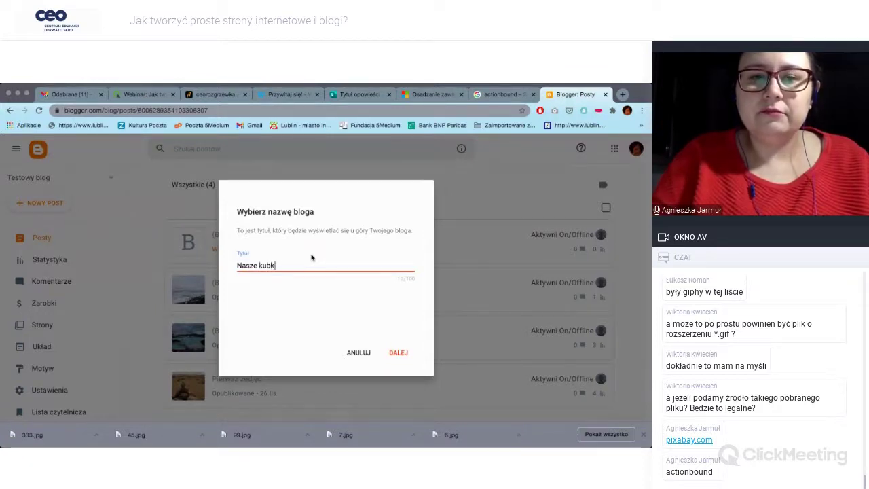
text(ubliki)
click(402, 356)
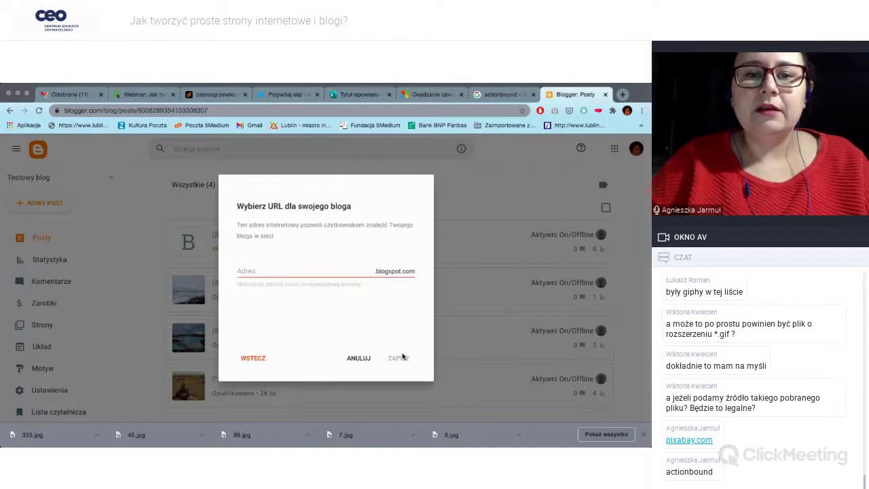
- Set the new blog's address to ceokubki.blogspot.com and save the blog
text(ceo)
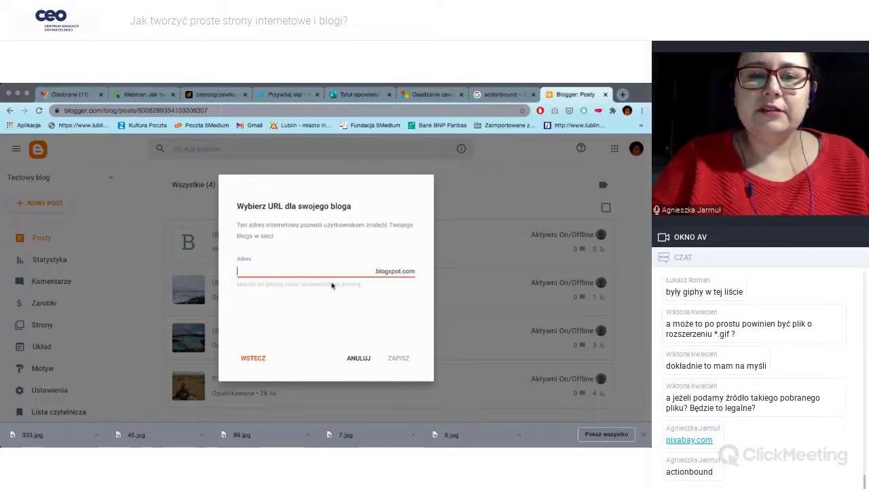
text(kubi)
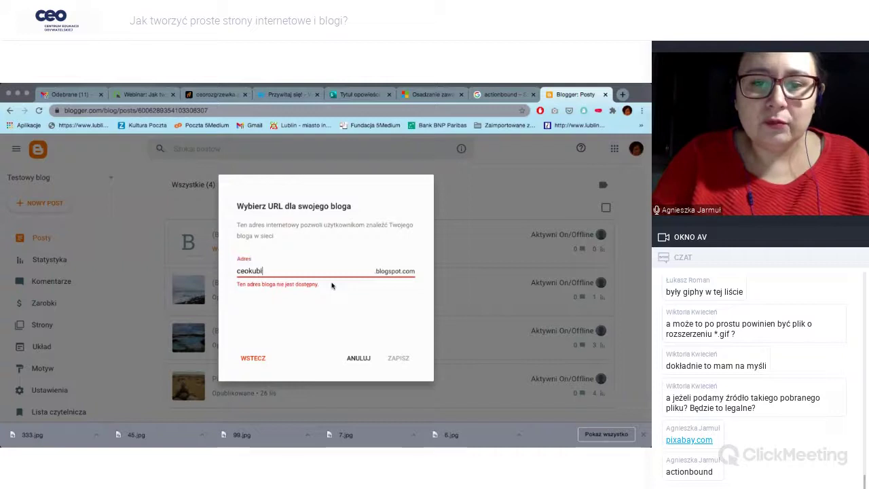
key(BackSpace)
text(ki)
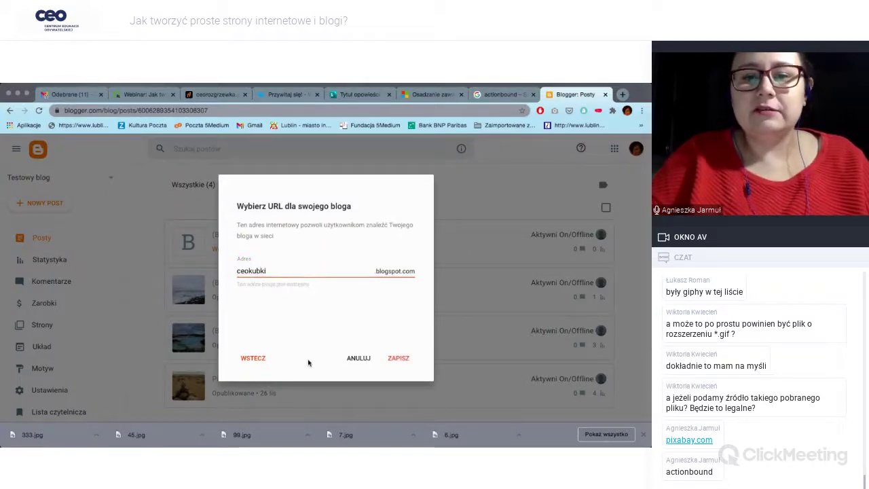
click(398, 358)
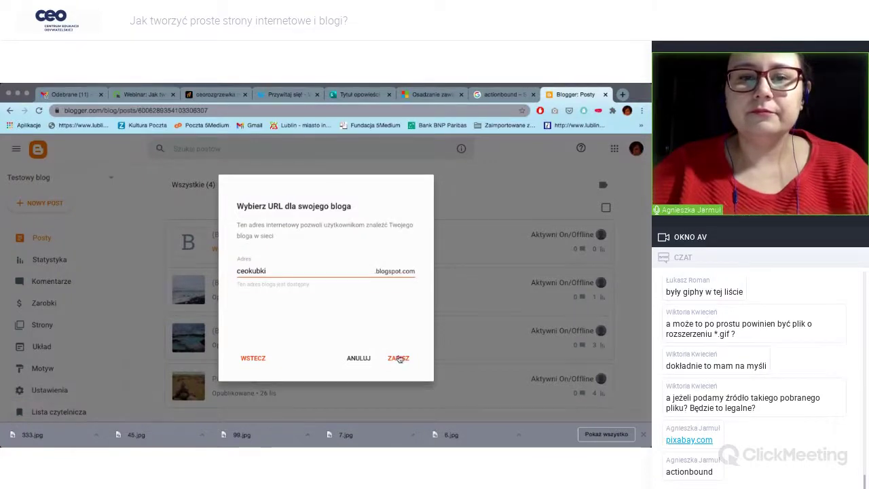
click(398, 357)
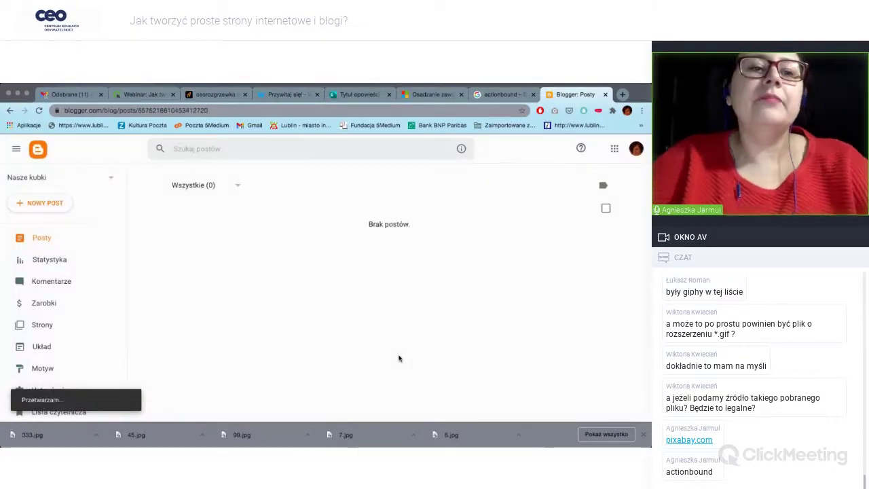
- Open the blog's theme settings and examine the available themes, from Contempo through Dynamic Views to Awesome Inc
scroll(58, 300, down, 2)
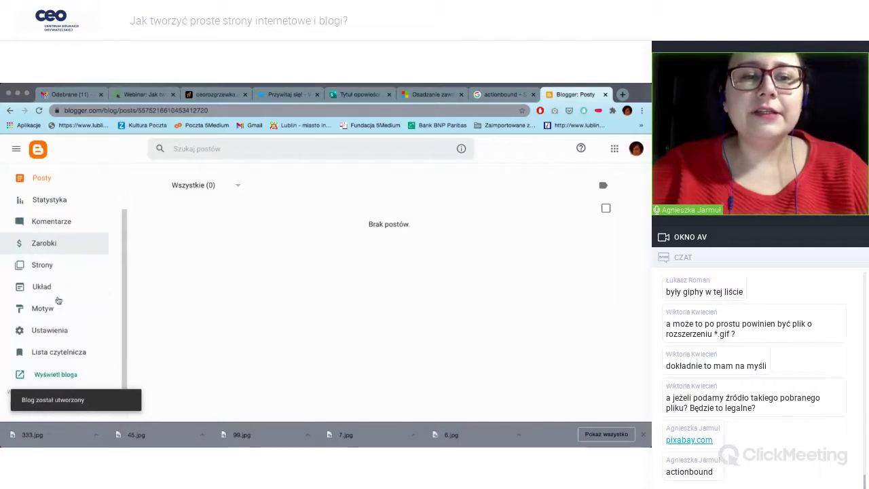
click(44, 297)
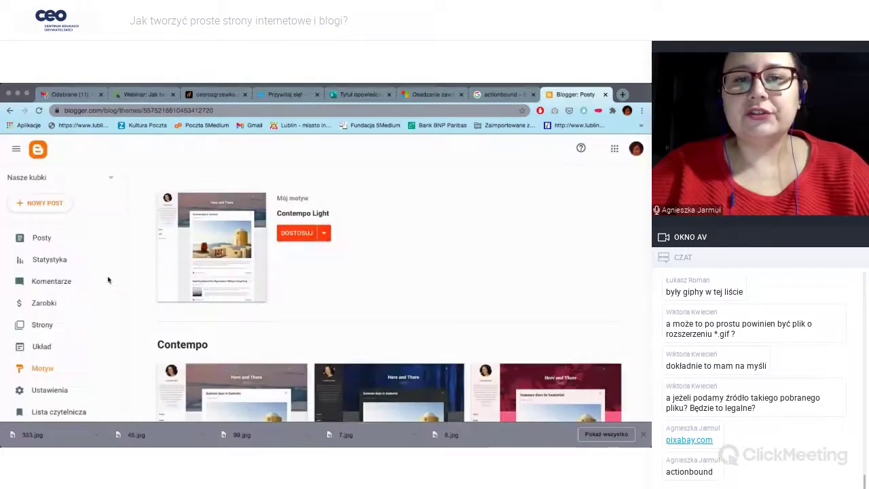
scroll(328, 299, down, 3)
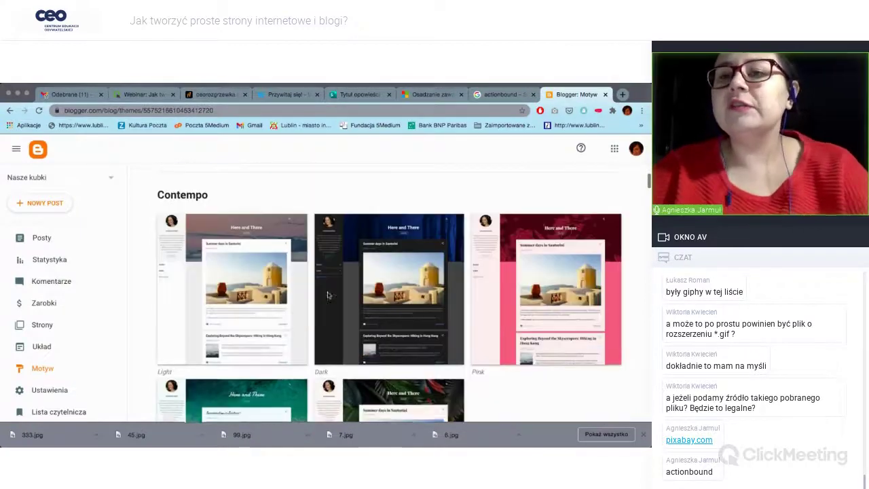
scroll(327, 296, down, 3)
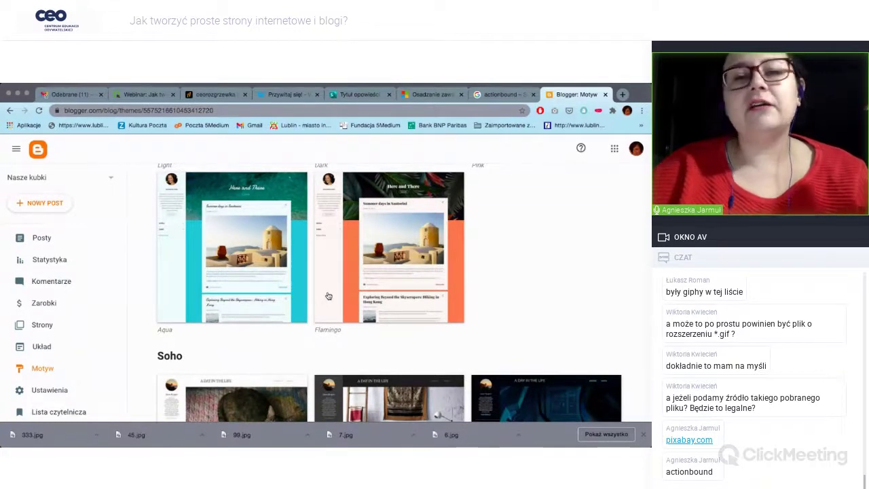
scroll(328, 296, down, 1)
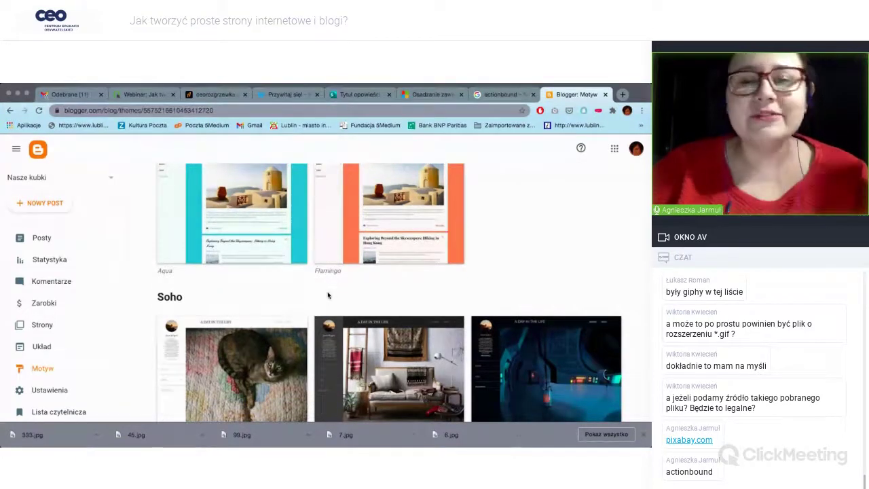
scroll(444, 259, down, 4)
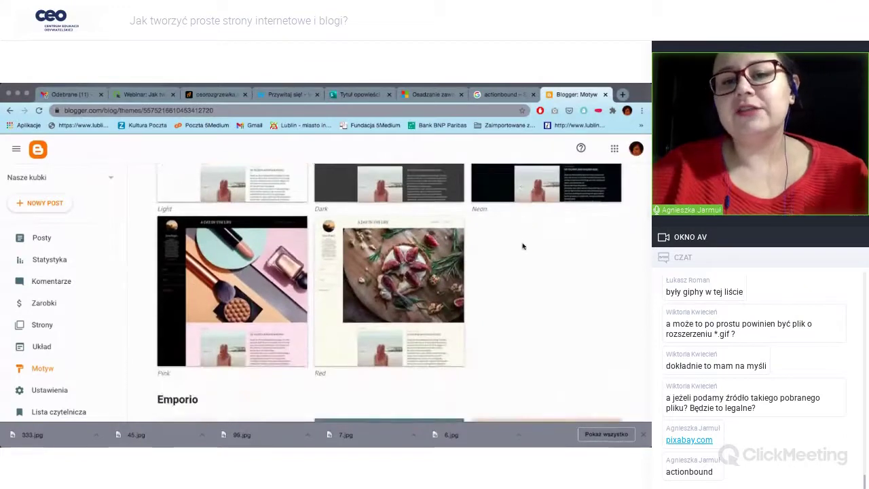
scroll(523, 246, down, 1)
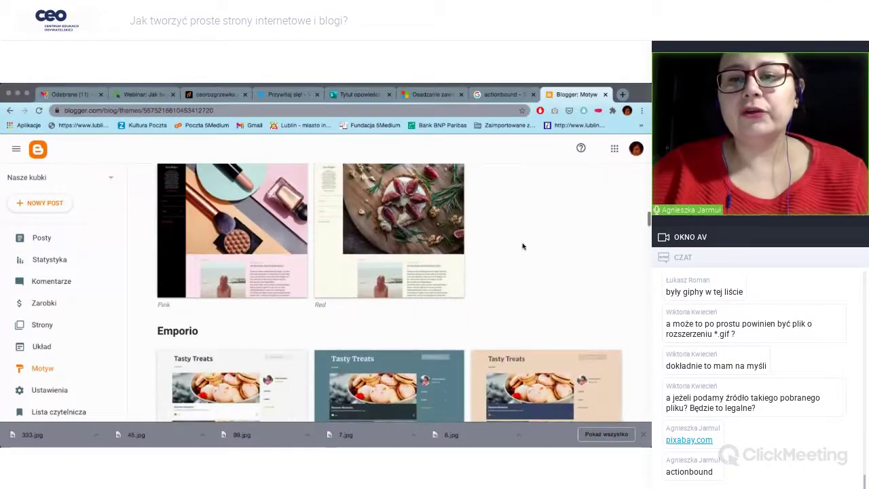
scroll(523, 246, down, 2)
scroll(522, 246, down, 1)
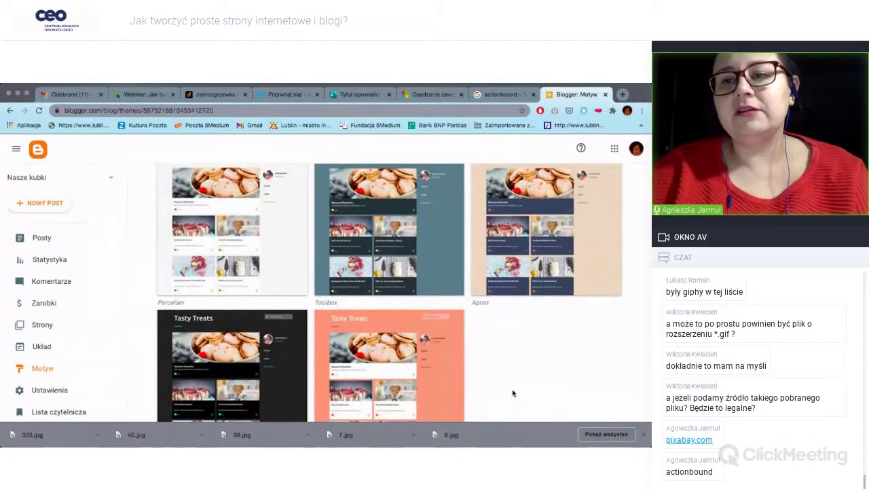
scroll(512, 393, down, 6)
scroll(513, 386, down, 9)
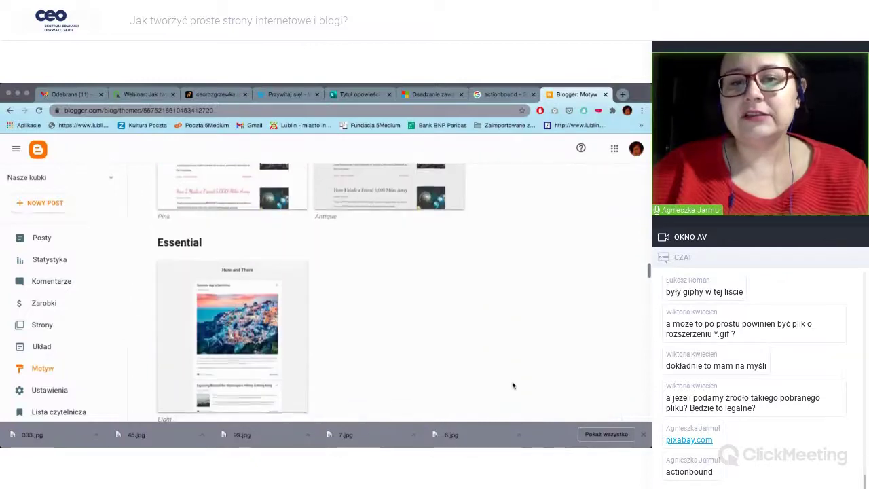
scroll(514, 386, down, 5)
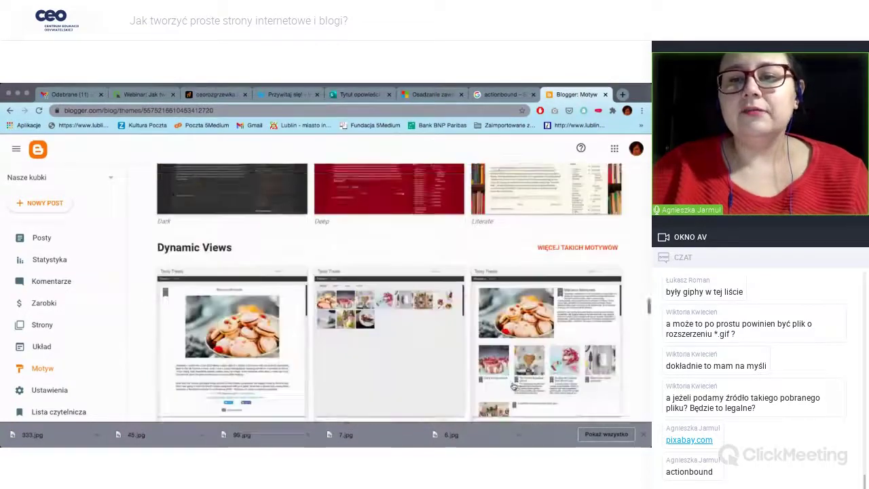
scroll(513, 386, down, 4)
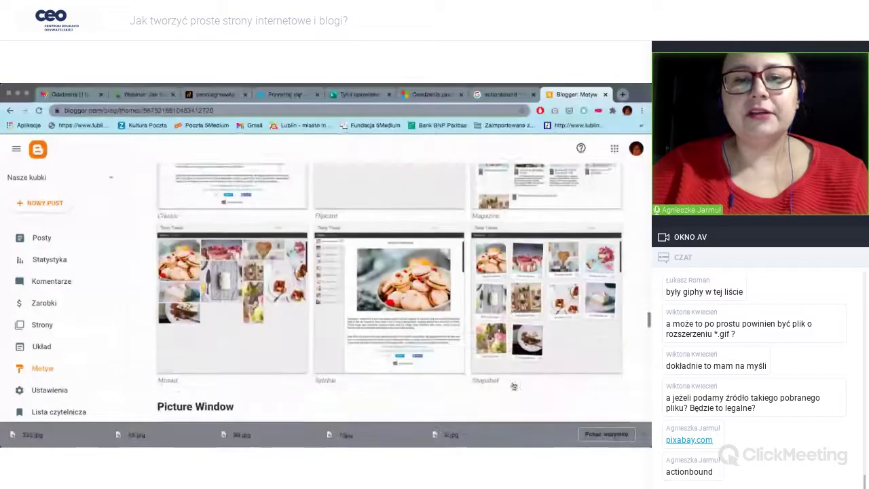
scroll(513, 386, down, 6)
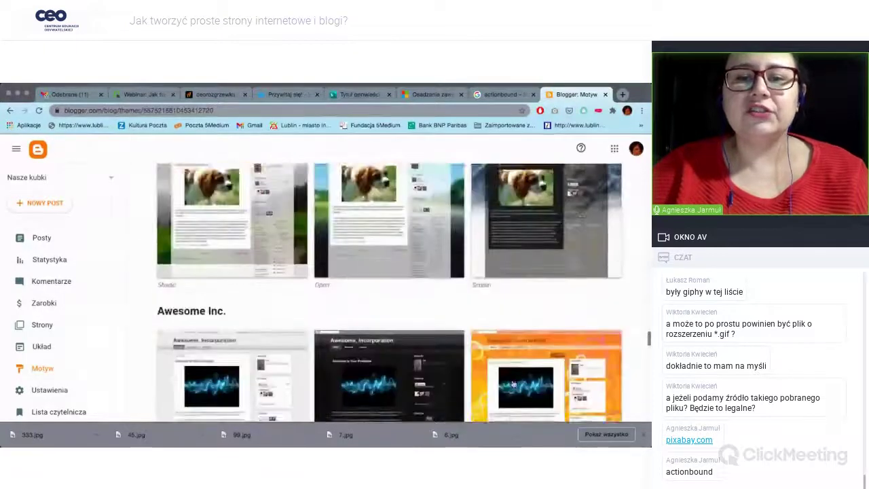
scroll(514, 383, up, 8)
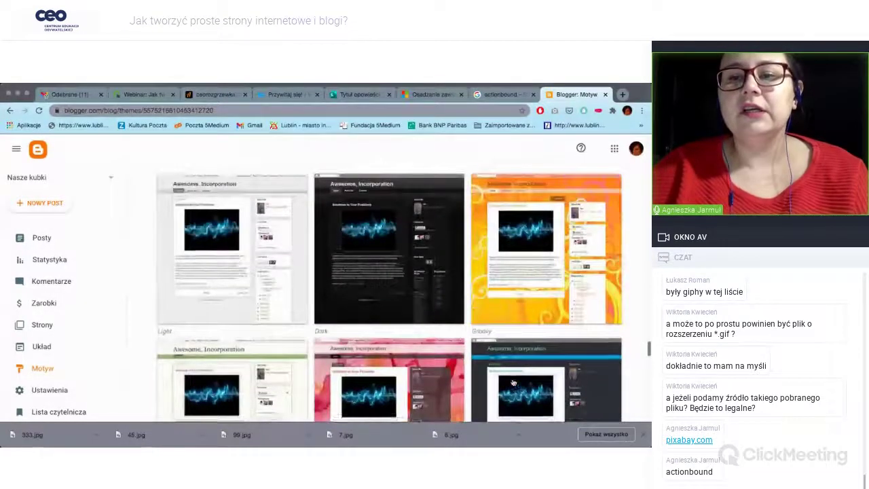
scroll(513, 383, up, 1)
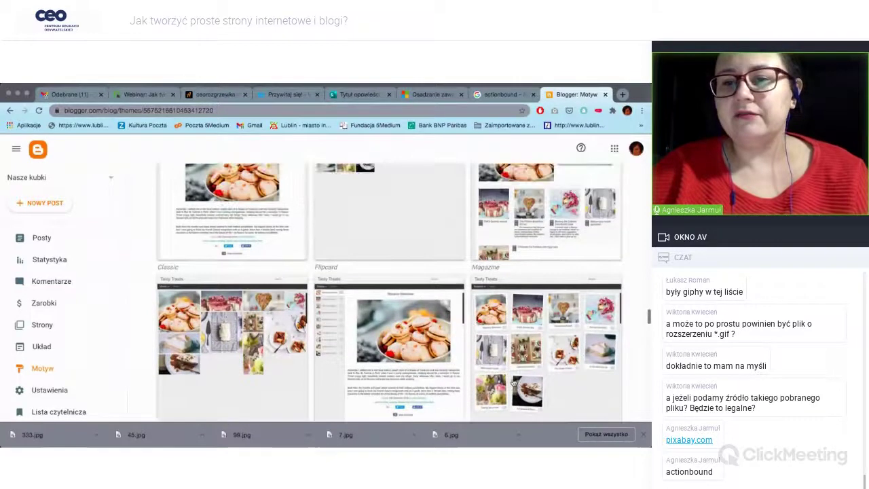
- Apply the Dynamic Views Snapshot theme to the Nasze kubki blog, accepting that hidden gadgets may become visible
click(527, 370)
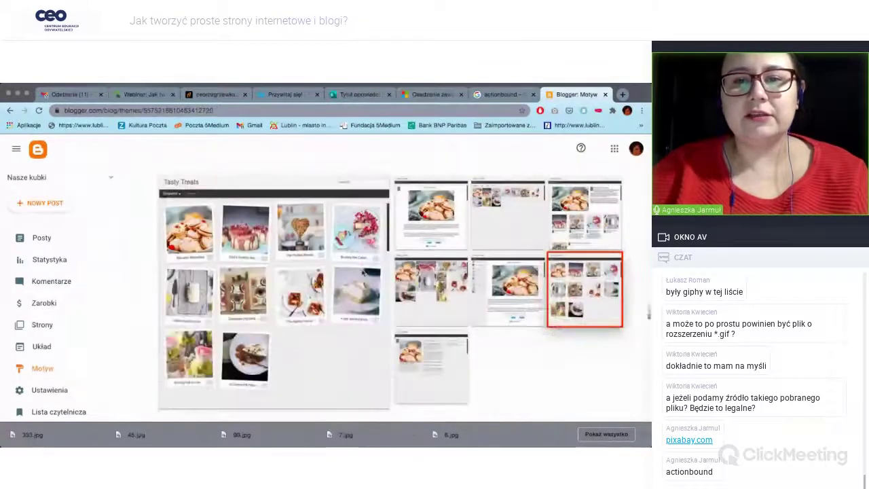
scroll(328, 322, down, 2)
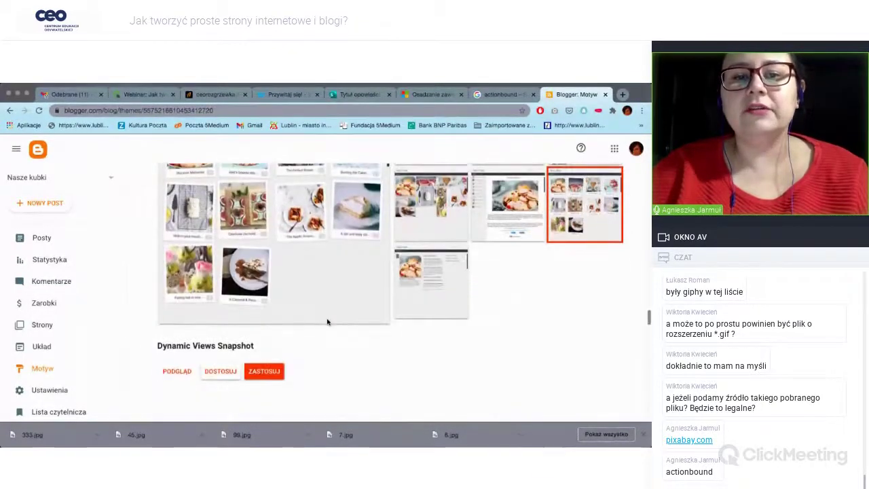
scroll(327, 322, up, 6)
scroll(328, 322, down, 5)
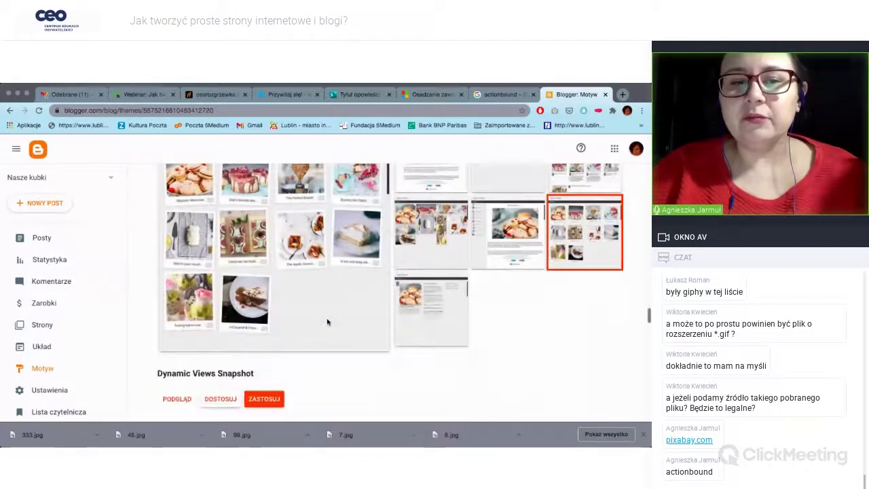
scroll(260, 343, down, 2)
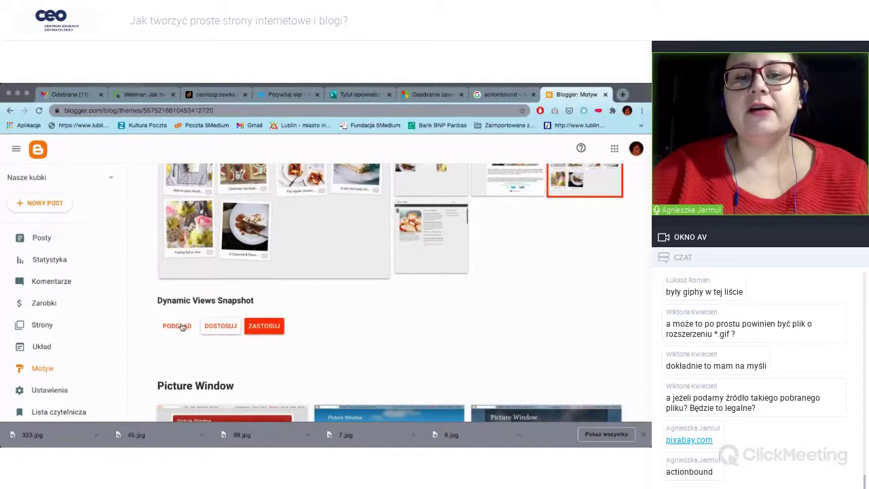
click(264, 327)
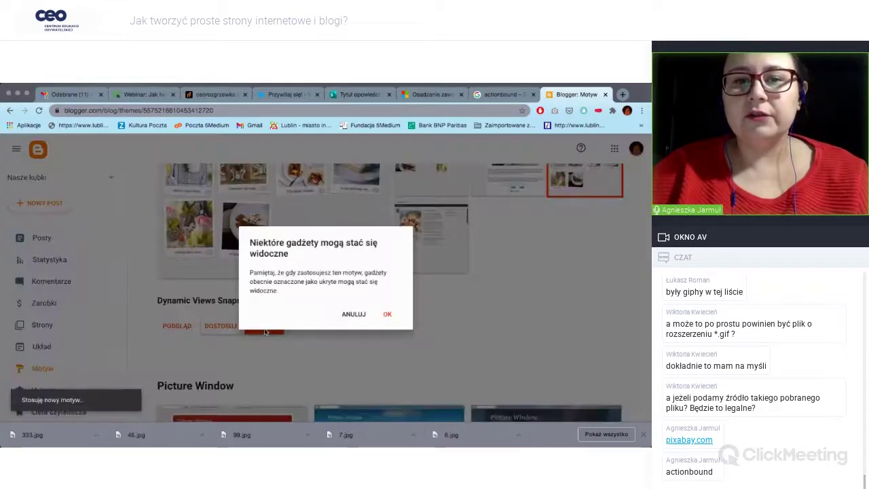
click(387, 313)
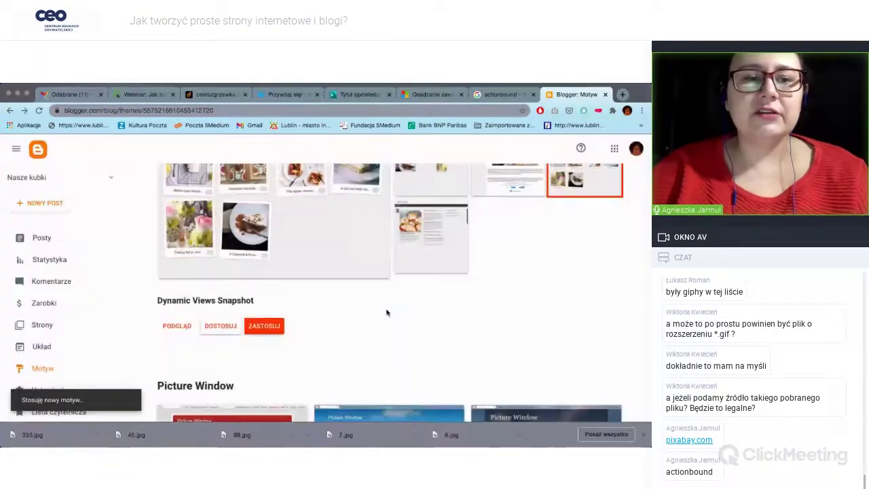
scroll(77, 343, down, 2)
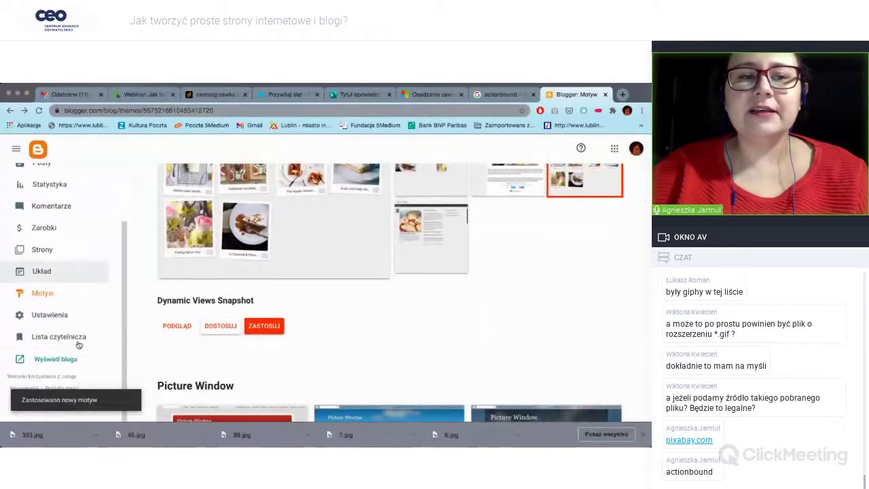
scroll(77, 343, up, 2)
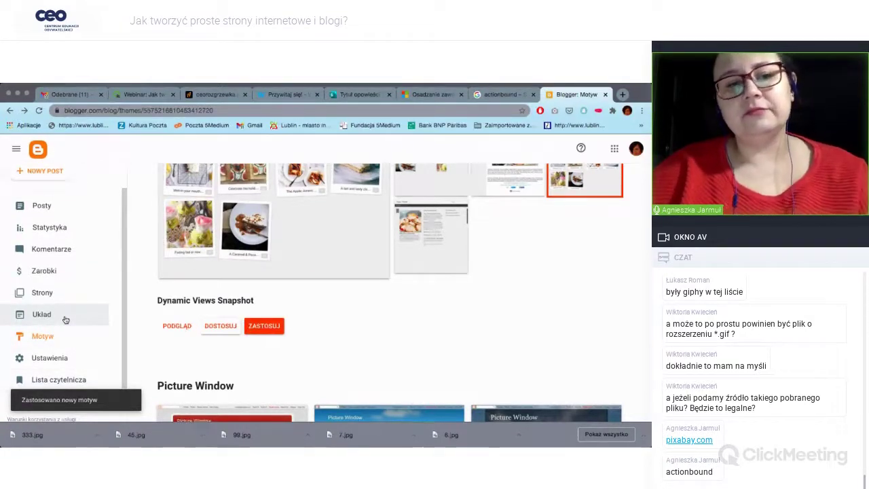
click(265, 326)
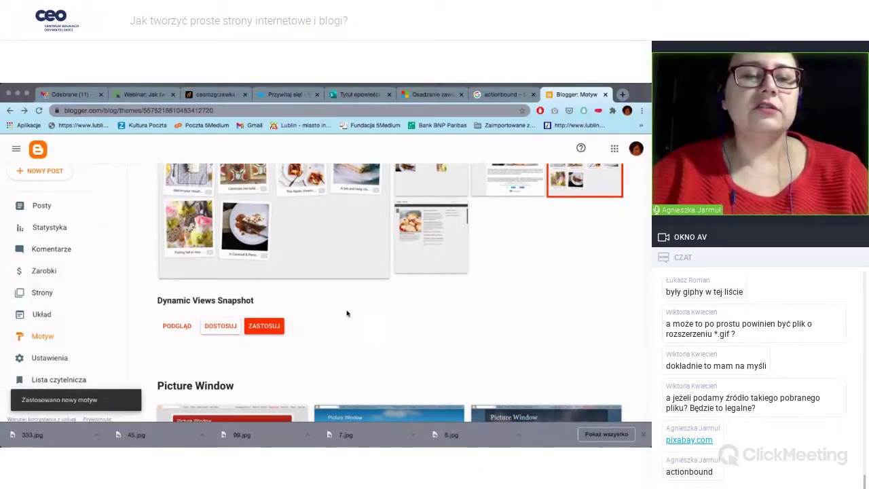
- Start a new post on the Nasze kubki blog and title it "Kubek" followed by the mug owner's first name
scroll(102, 317, up, 1)
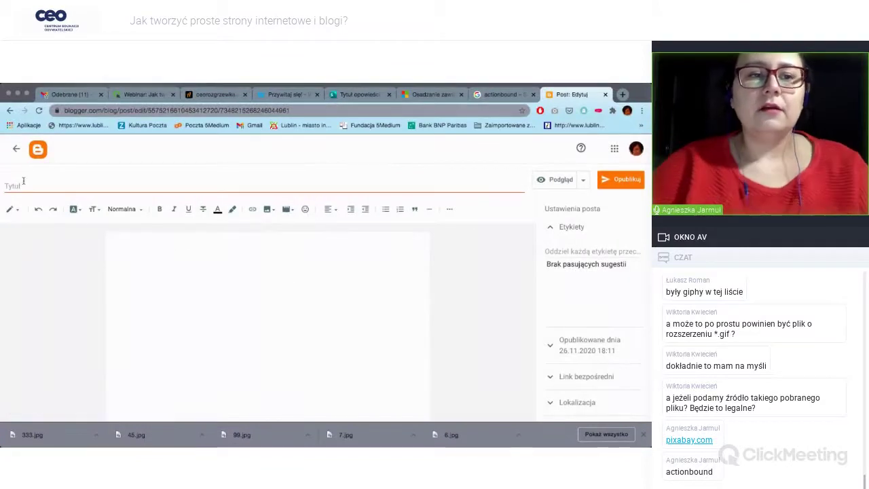
click(116, 188)
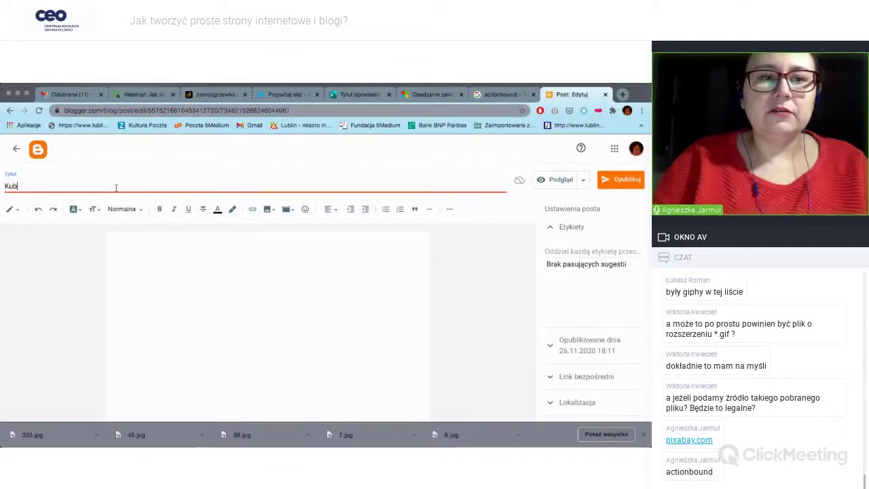
text(Kubek Kasi)
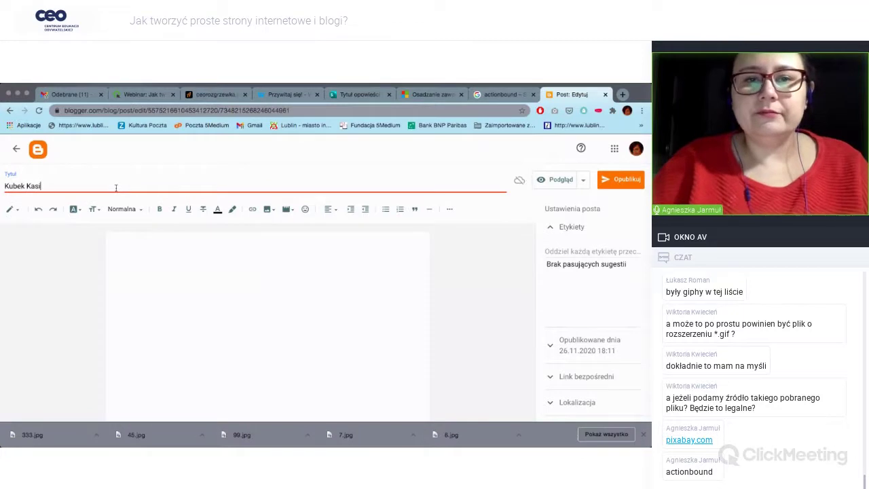
click(286, 277)
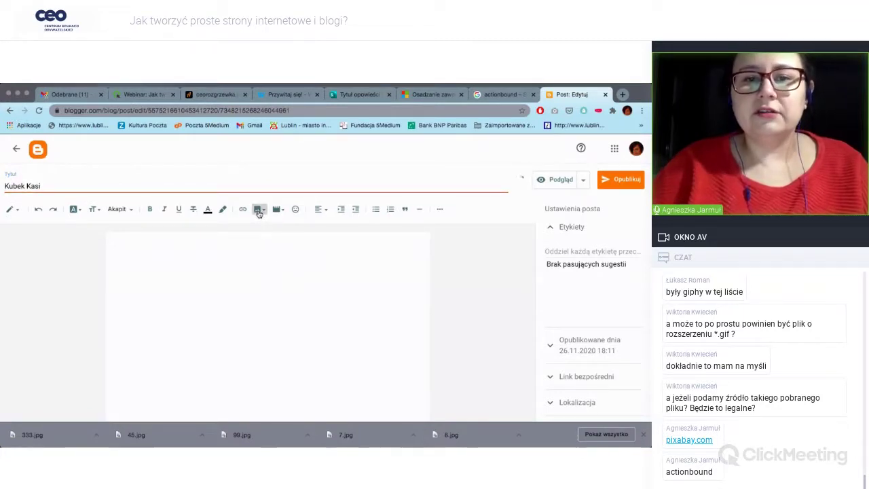
- Upload the white mug photo from the computer and insert it into the post body
click(258, 210)
click(288, 229)
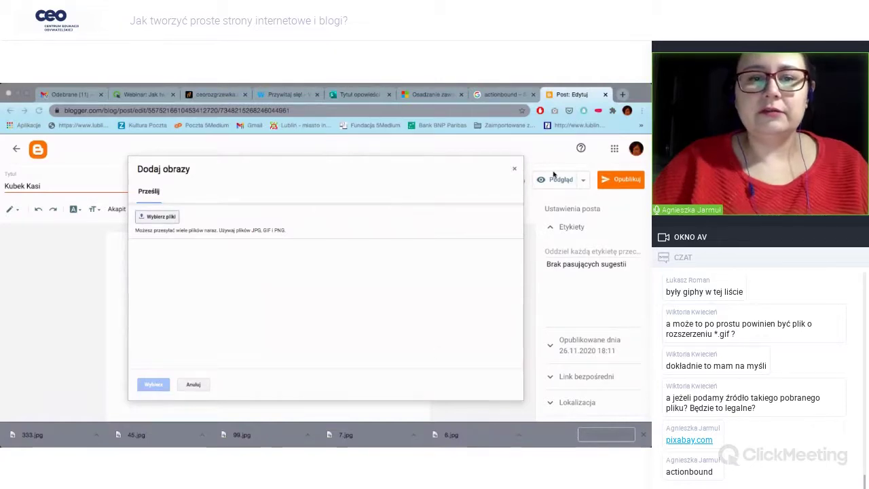
double_click(229, 284)
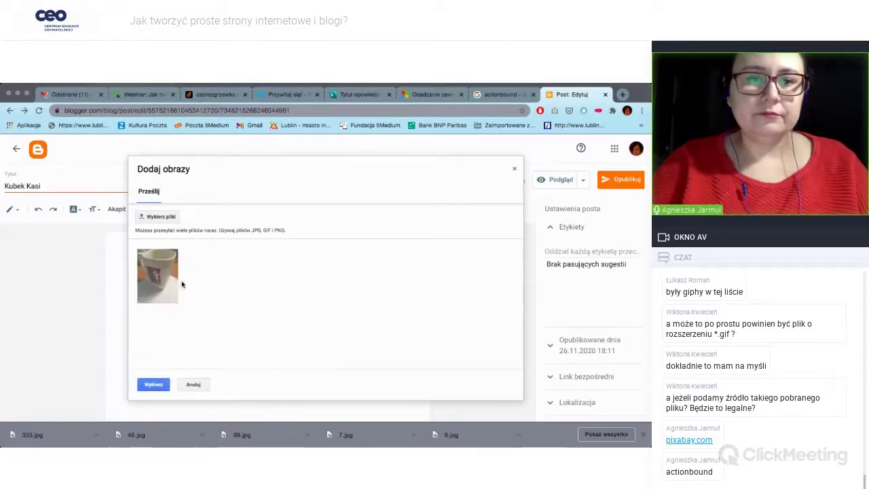
click(171, 284)
click(154, 385)
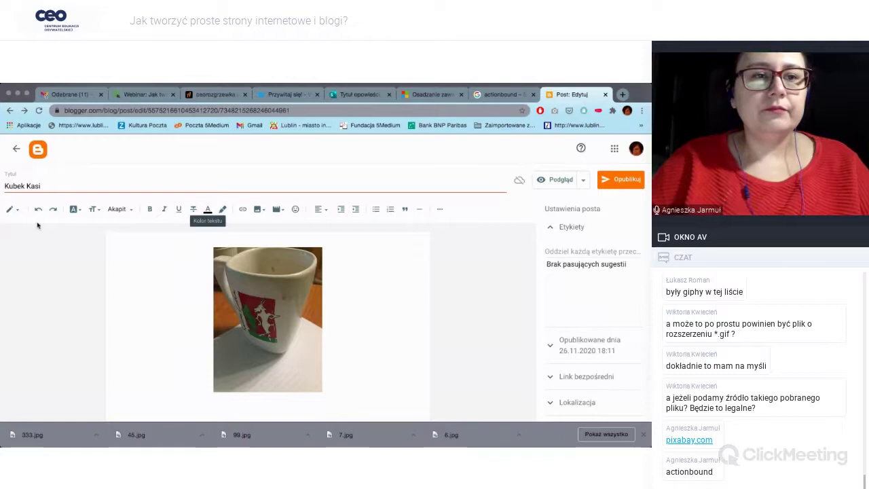
- Copy the post's title for reuse and publish the post, confirming the publication
drag(45, 185, 2, 186)
key(ctrl+c)
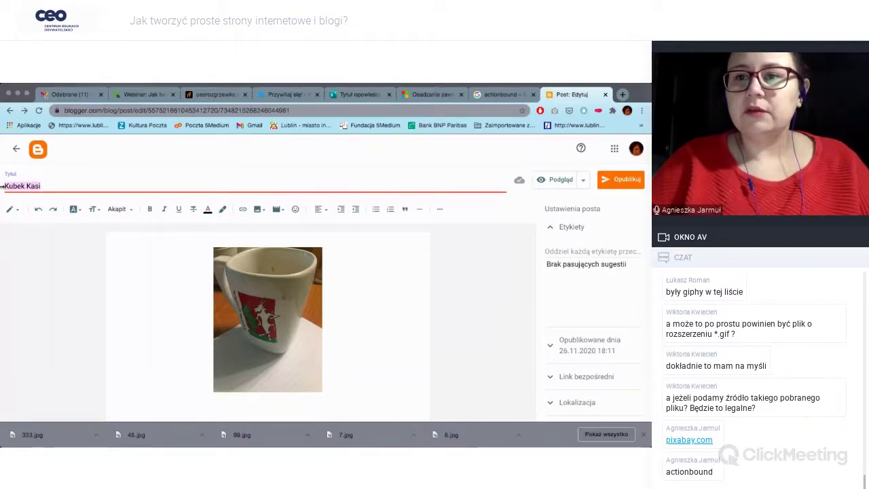
click(632, 180)
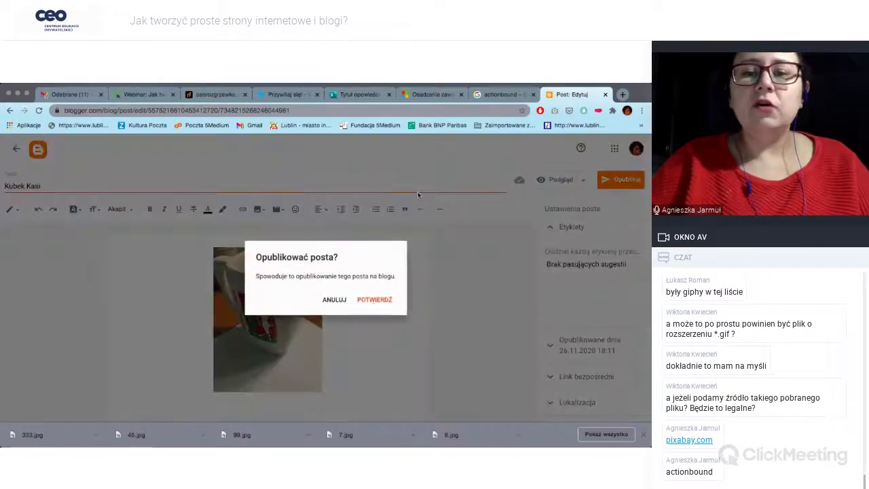
click(373, 301)
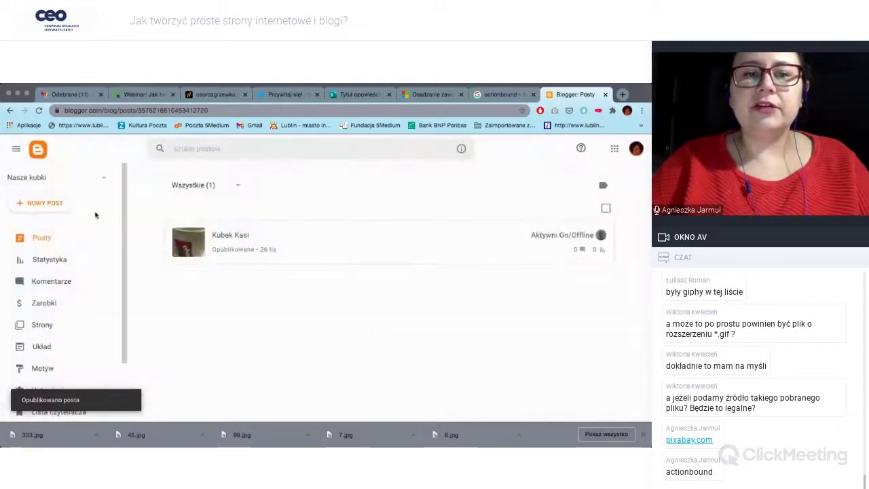
- Create another post with the copied title, replacing the first name after "Kubek" with a different owner's first name
click(49, 202)
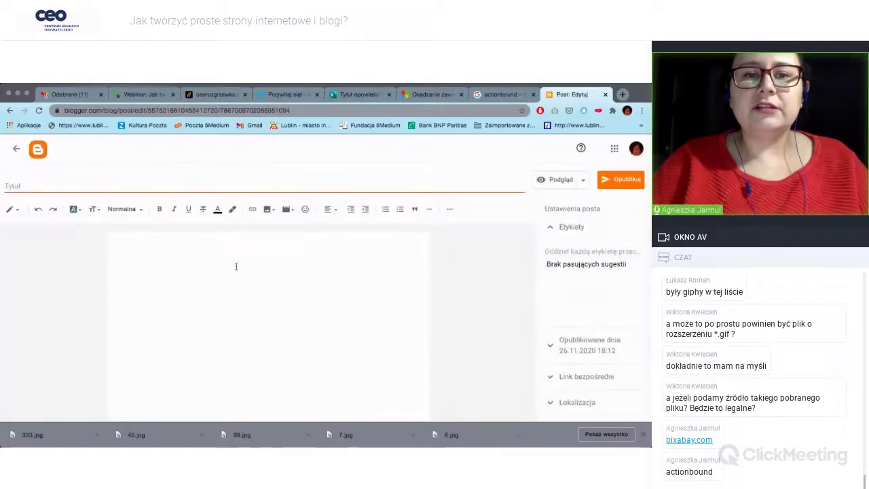
click(113, 185)
key(ctrl+v)
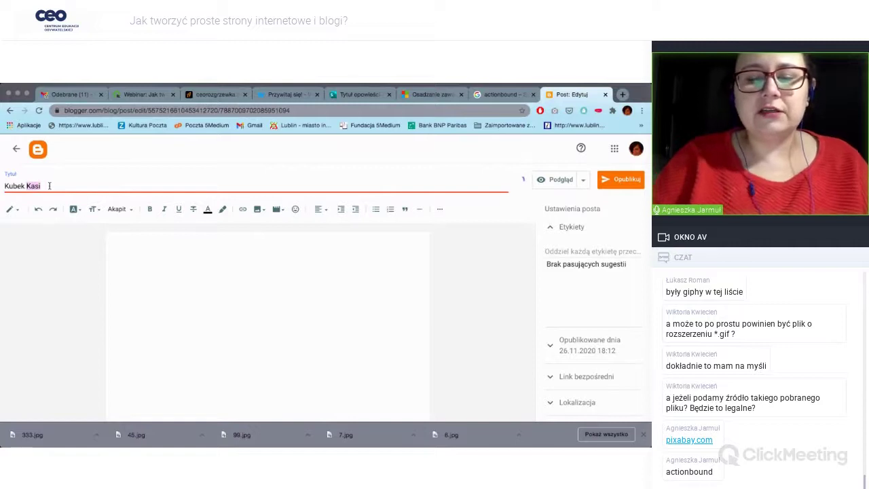
key(BackSpace)
key(BackSpace)
key(BackSpace)
key(BackSpace)
text(Basi)
- Insert the photo 1.jpg from the computer into the second mug post and publish the post
click(263, 269)
click(259, 210)
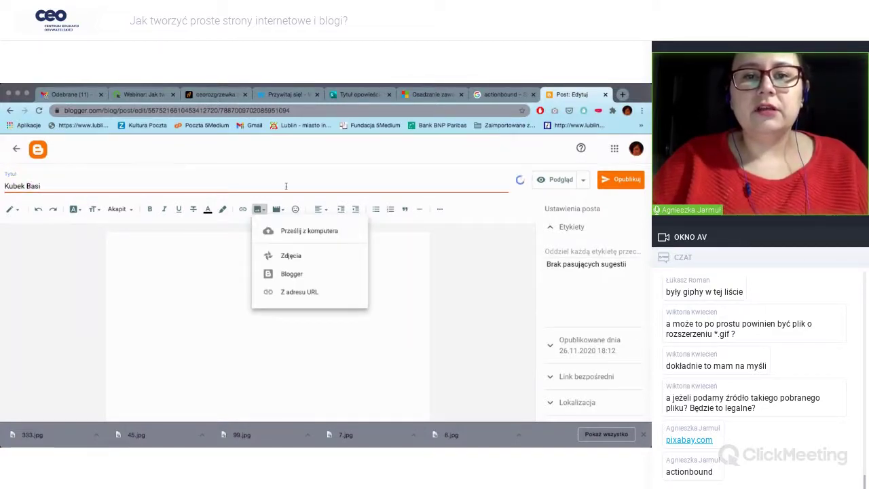
click(297, 231)
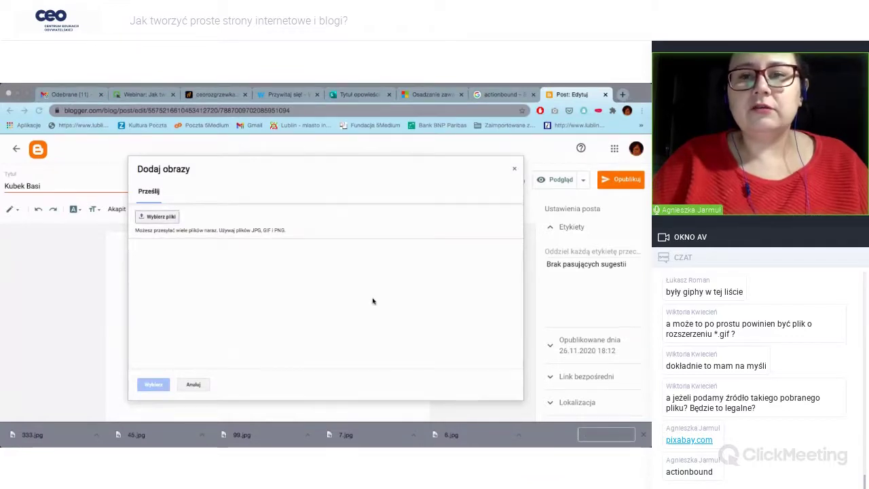
key(Return)
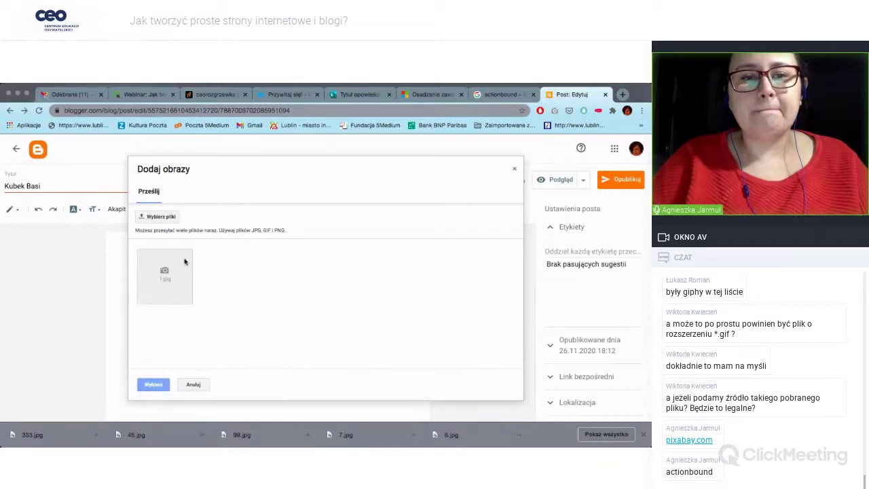
click(162, 274)
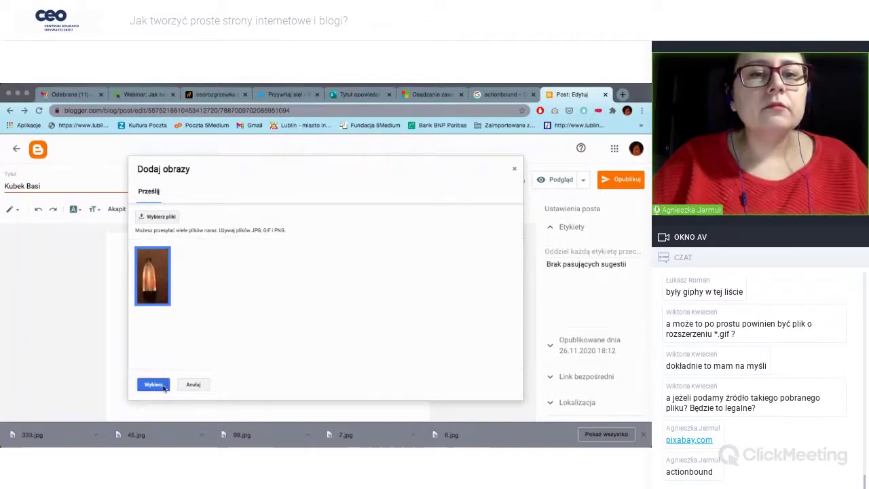
click(163, 384)
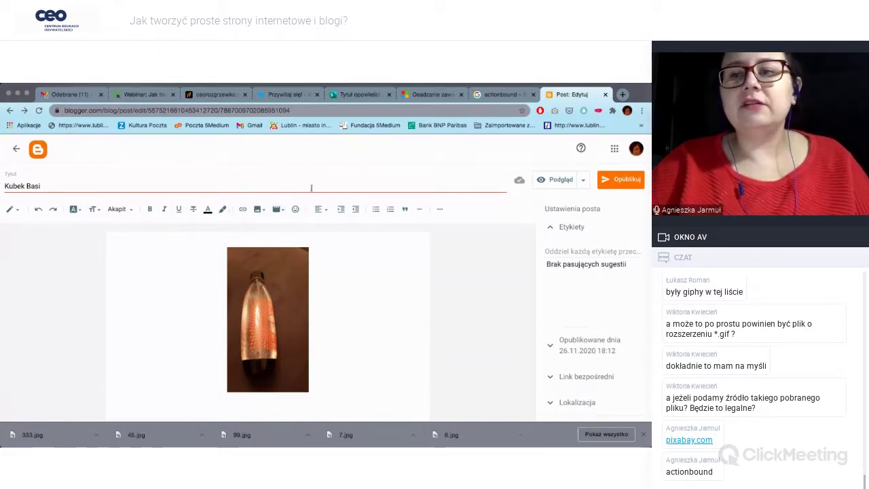
click(628, 182)
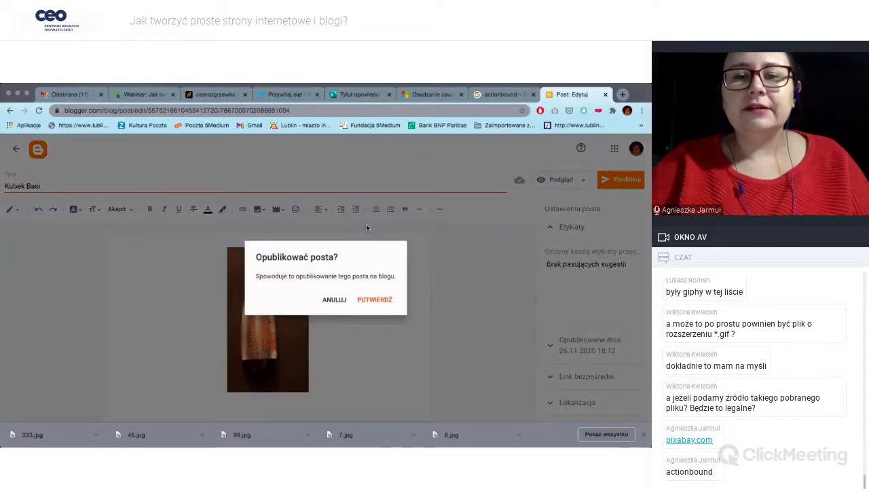
click(378, 300)
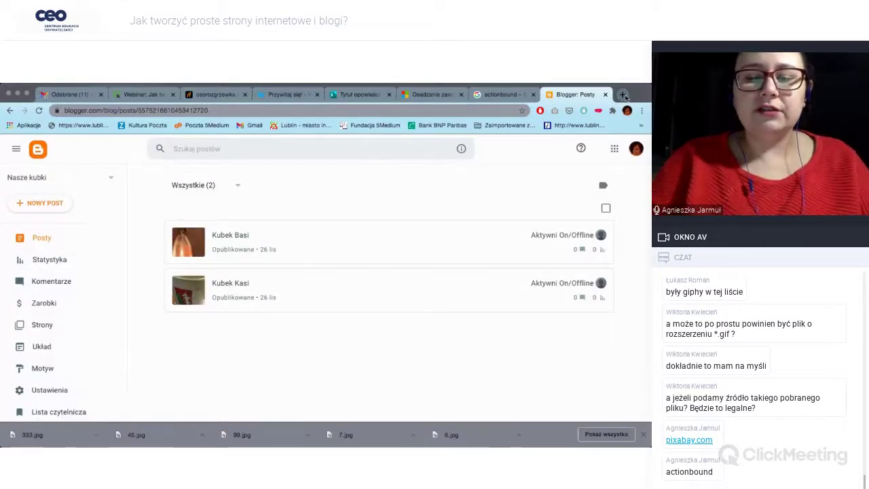
- Open youtube.com in a new browser tab and search it for "kubek"
click(623, 95)
text(youtube.com)
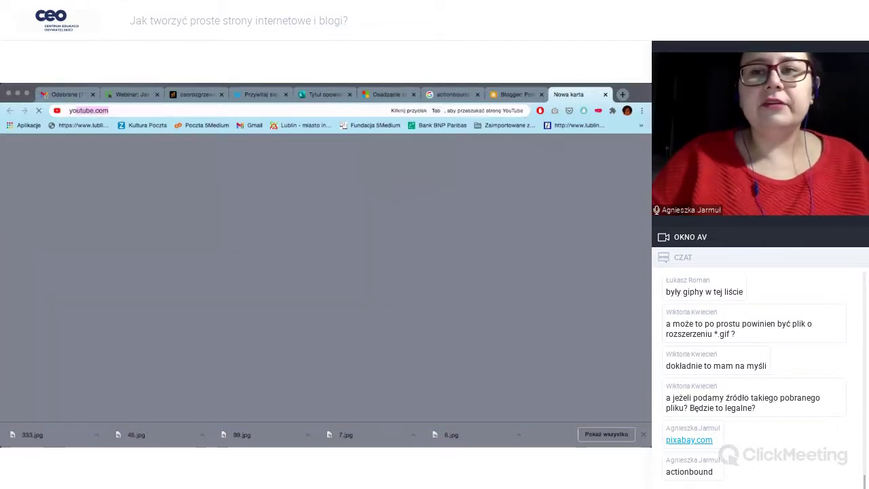
key(Return)
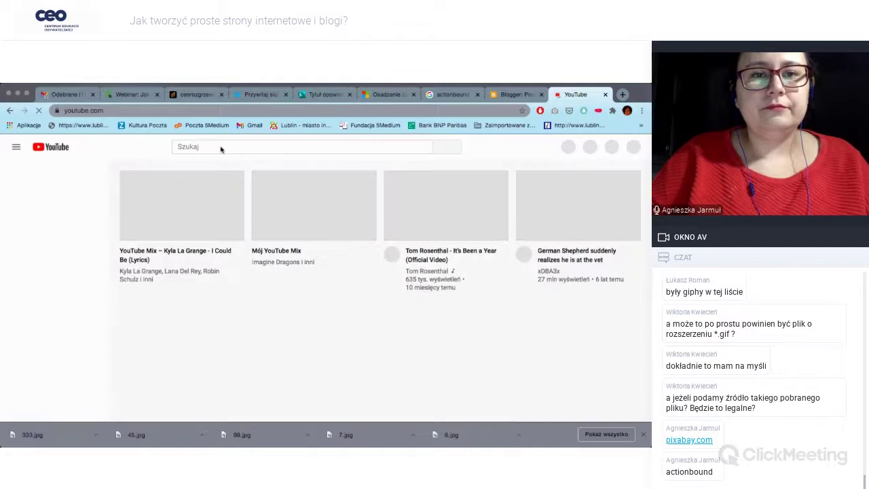
click(216, 147)
text(kubek)
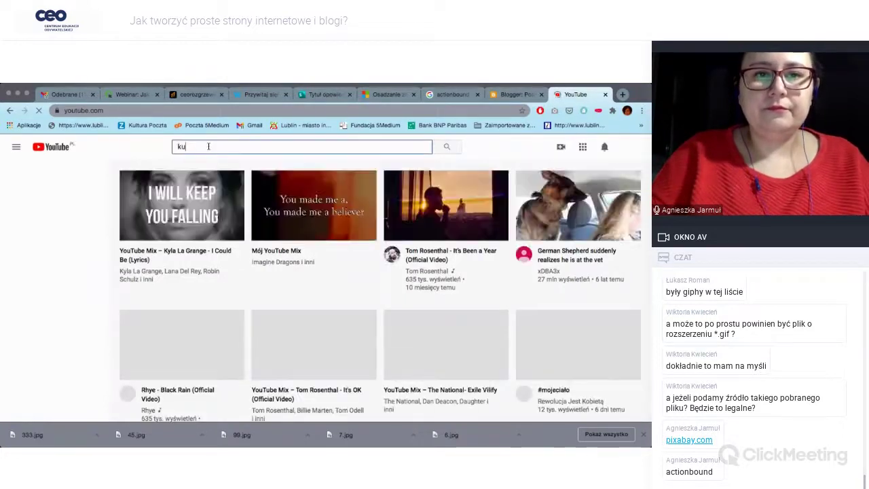
key(Return)
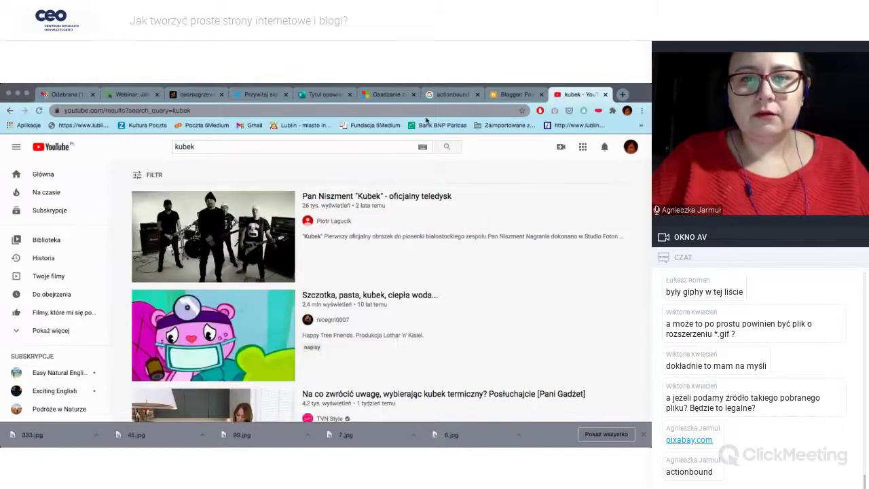
- Open the video "Szczotka, pasta, kubek, ciepła woda..." and copy its share link
scroll(423, 195, down, 2)
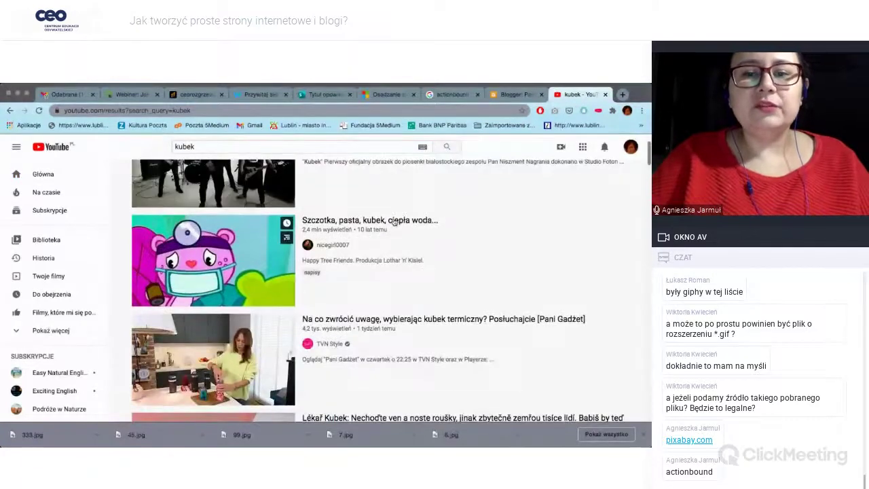
click(293, 190)
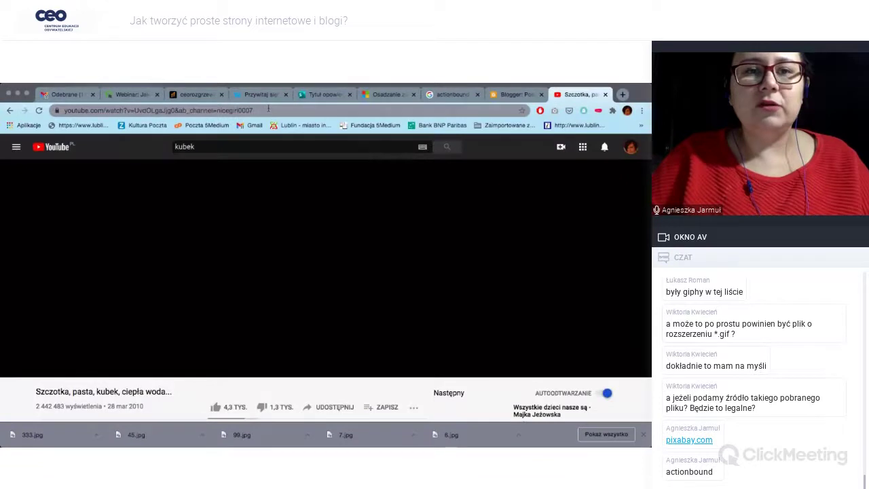
scroll(249, 279, down, 2)
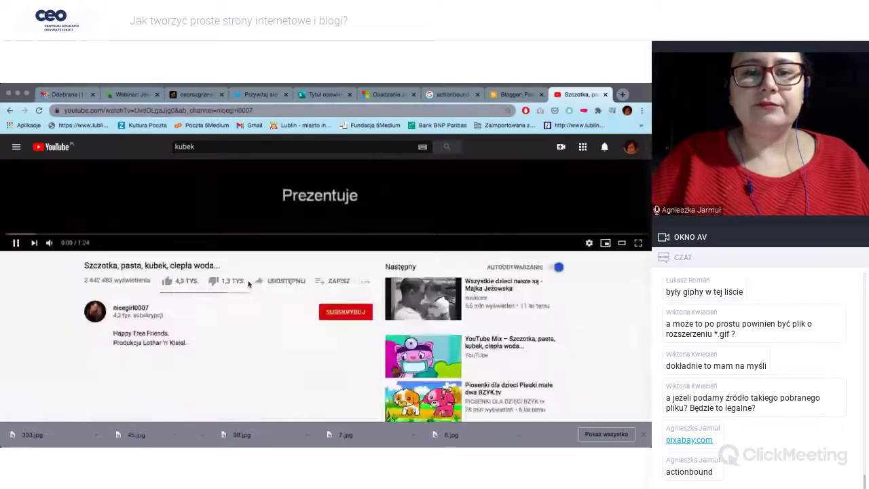
click(285, 284)
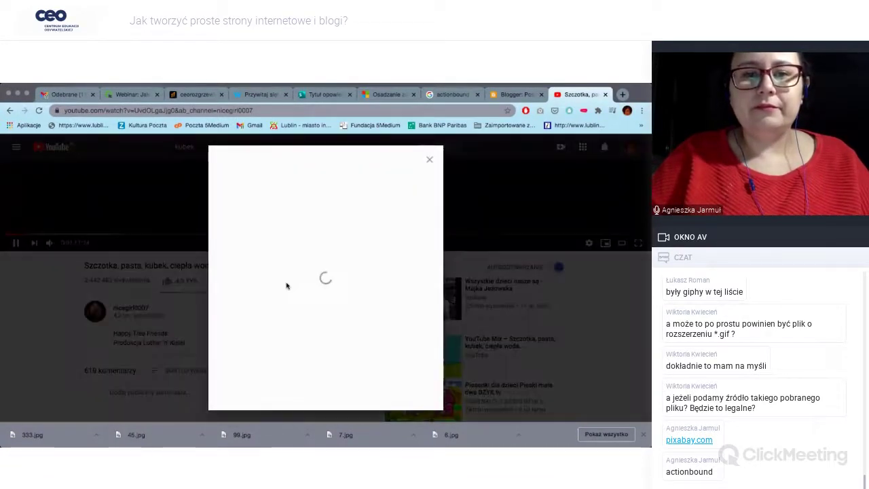
click(308, 293)
key(ctrl+c)
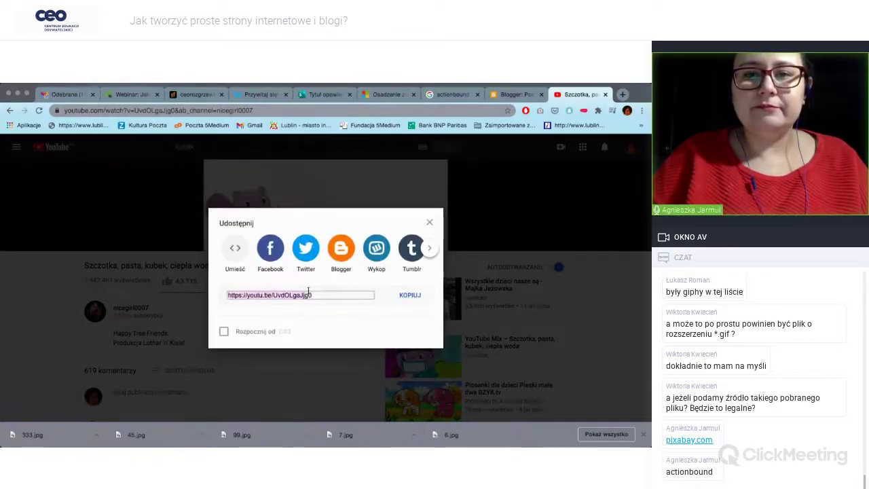
click(429, 223)
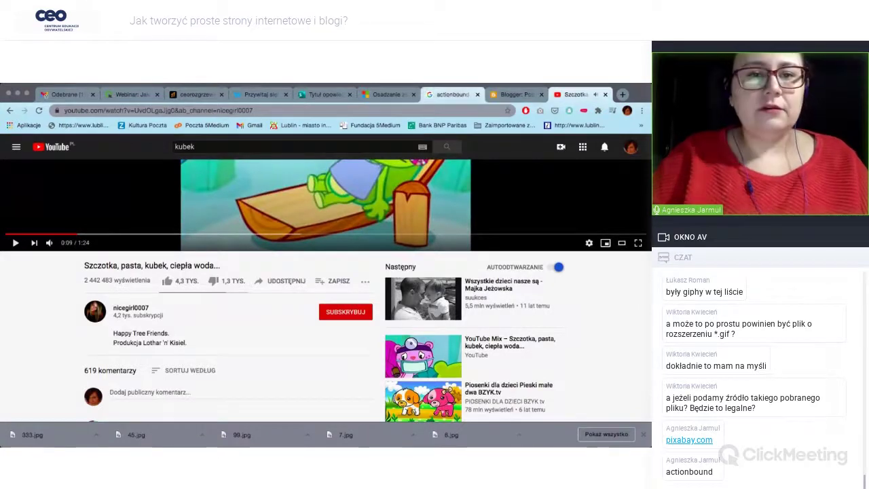
- Return to the Blogger tab and create a new post titled "Piosenka o kubkach"
click(506, 94)
click(34, 207)
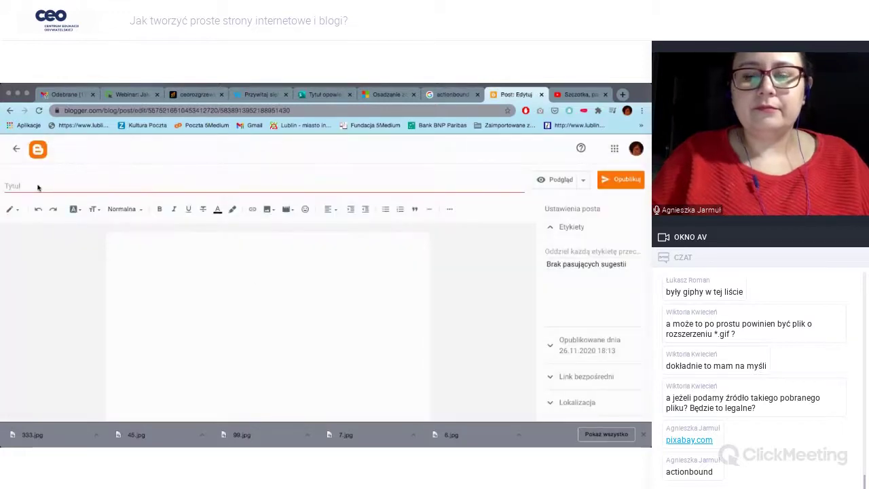
click(37, 185)
text(Piosenka)
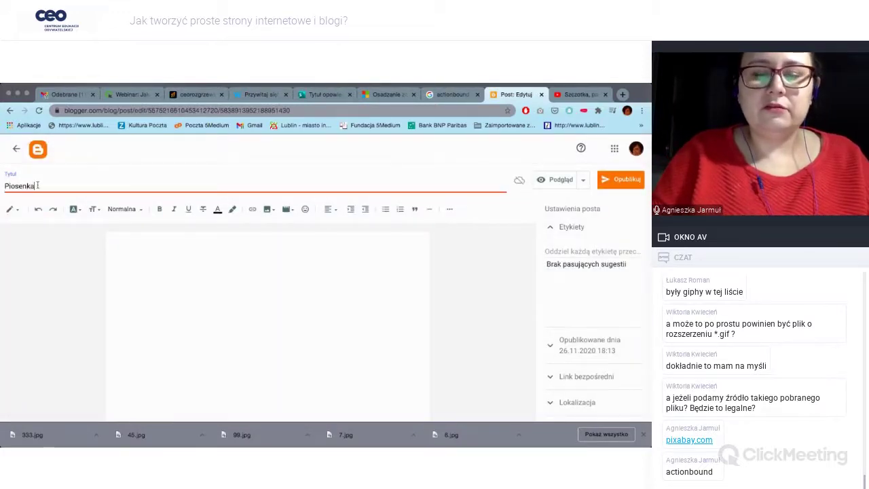
text( o kubkach)
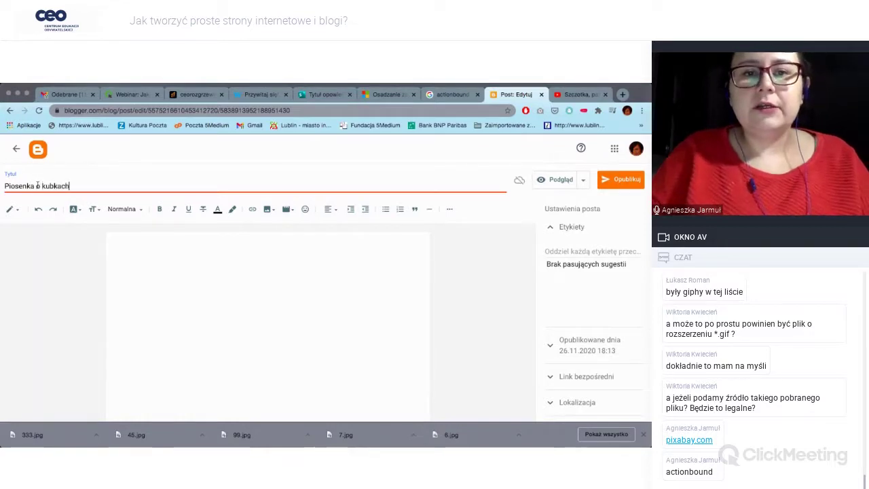
- Insert the YouTube video "Szczotka, pasta, kubek, ciepła woda..." into the post body using its copied link, and publish the post
click(273, 275)
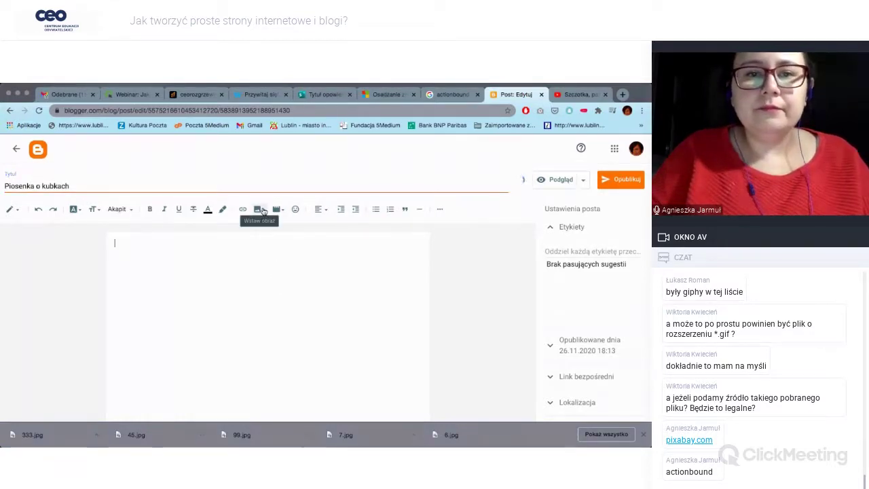
click(276, 211)
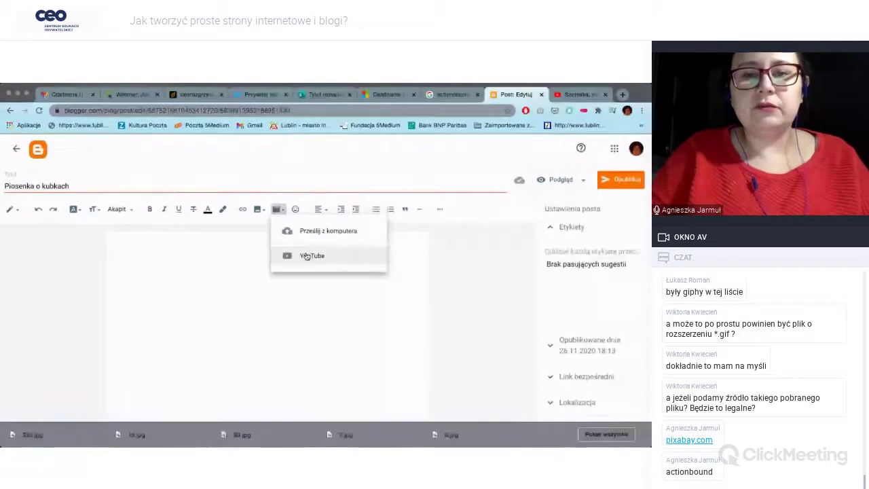
click(307, 256)
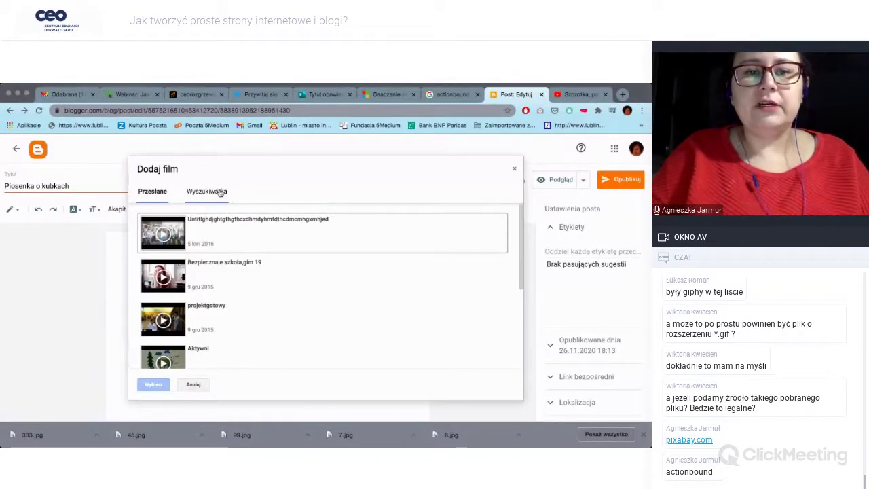
click(220, 194)
key(ctrl+v)
click(370, 219)
click(247, 271)
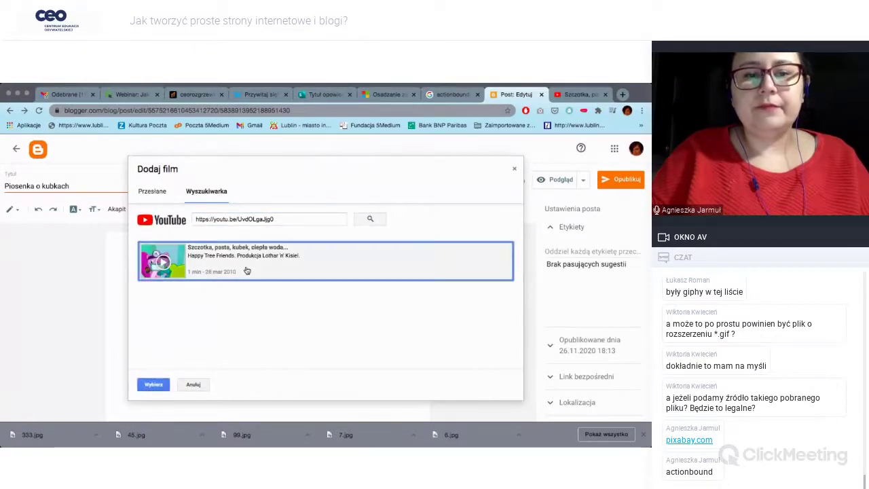
click(157, 383)
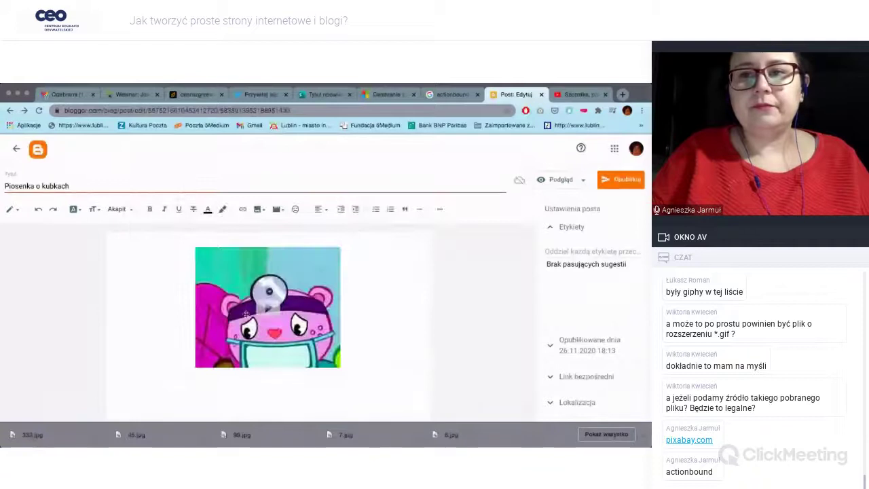
click(624, 179)
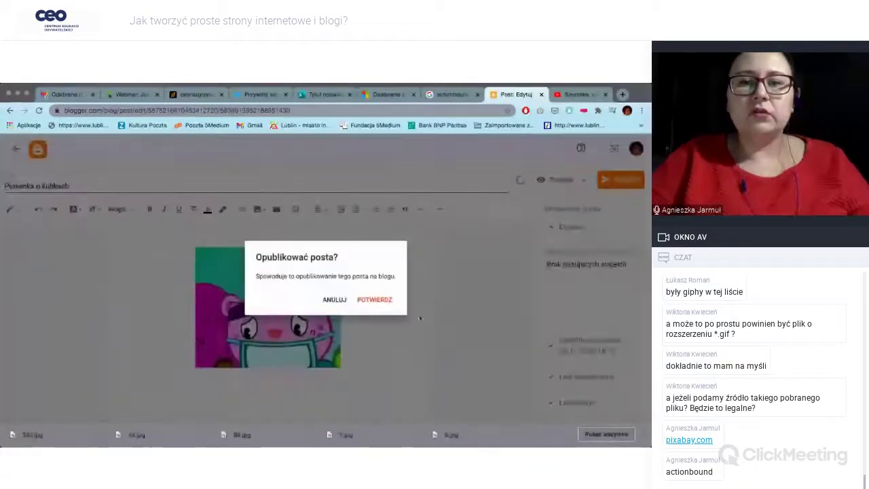
click(372, 300)
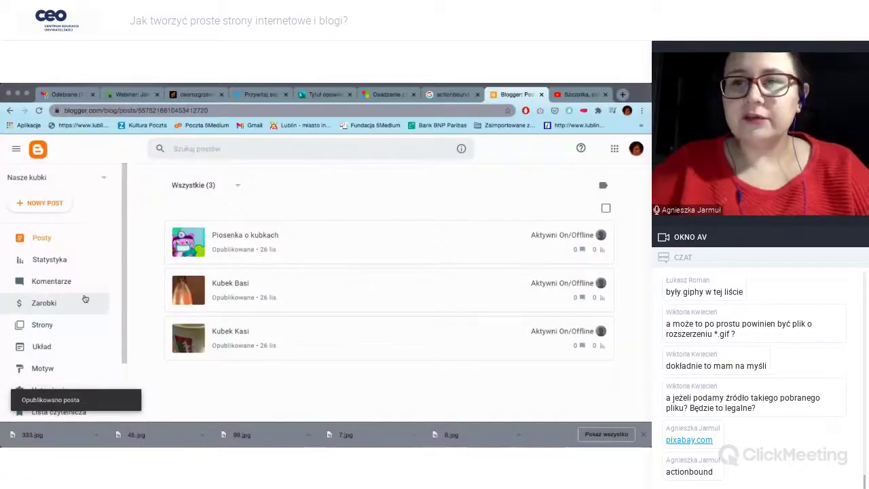
- View the live Nasze kubki blog, accept its cookie notice, and open and close the "Kubek Kasi" post
scroll(85, 299, down, 1)
scroll(85, 299, down, 3)
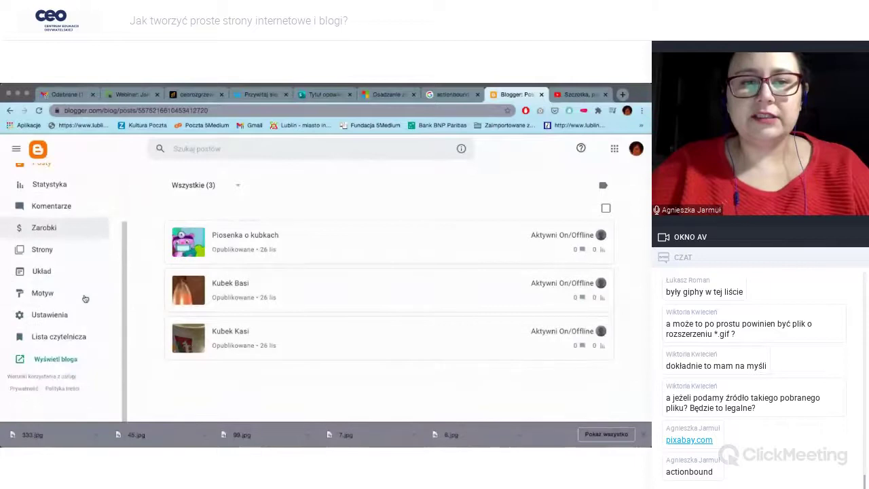
scroll(67, 282, up, 4)
scroll(69, 306, down, 4)
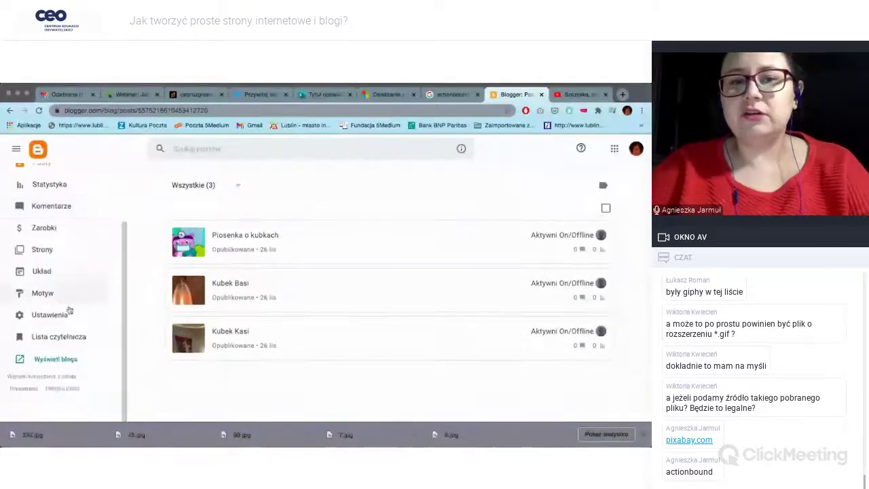
click(60, 360)
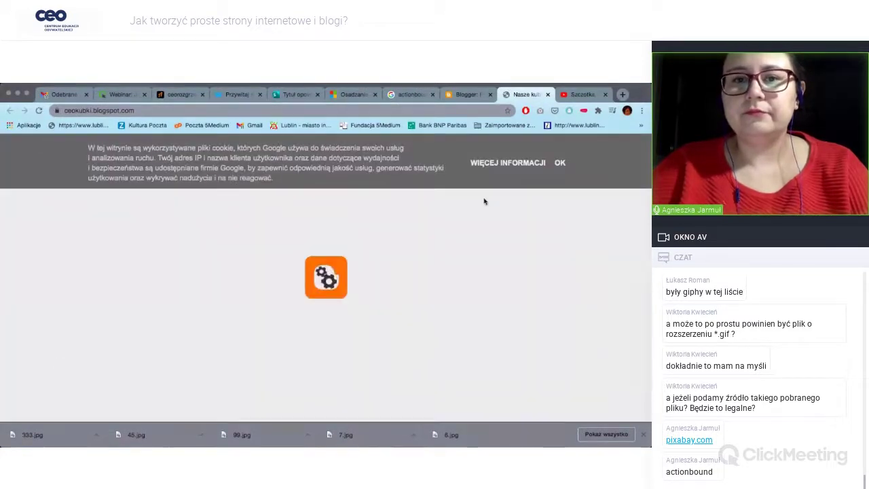
click(558, 163)
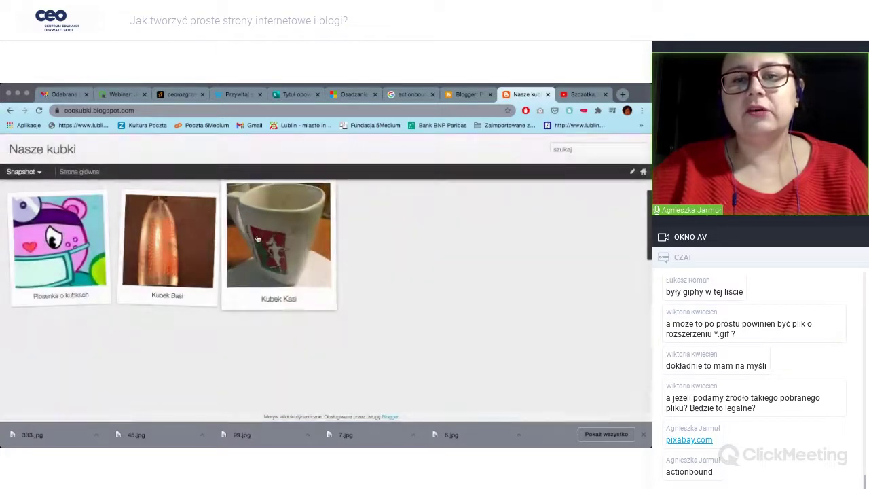
click(288, 238)
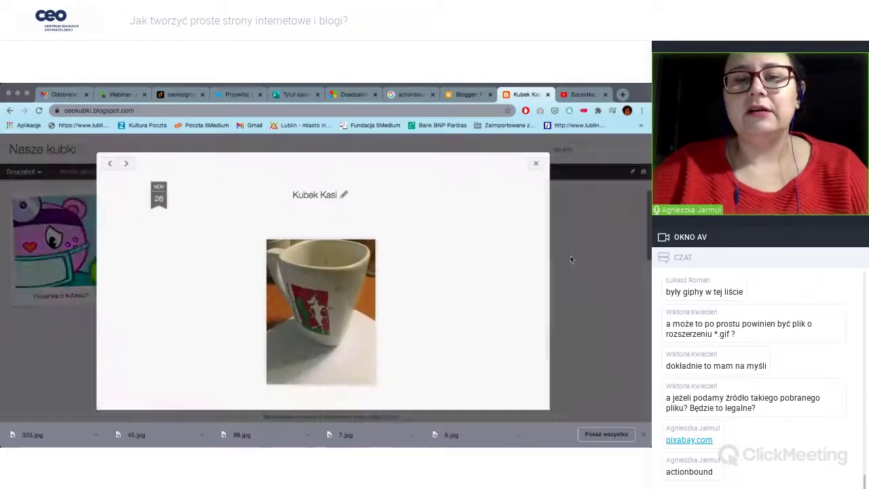
click(597, 278)
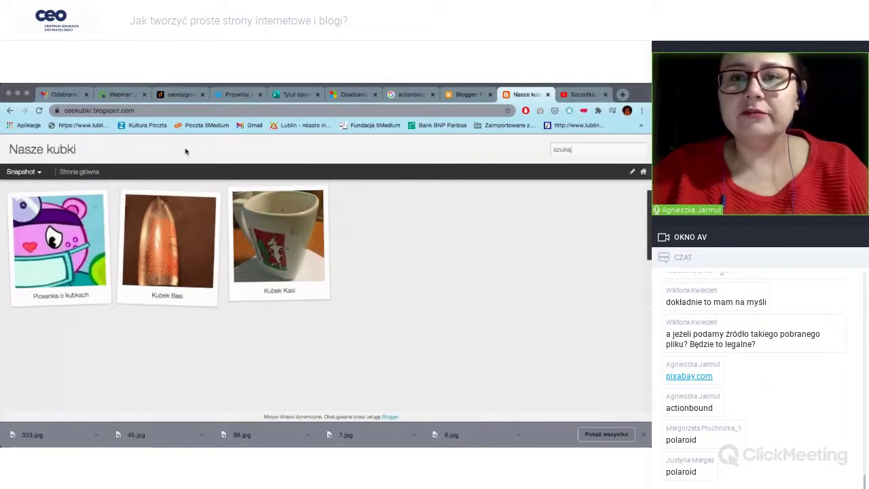
- Close the live blog's tab and preview the Dynamic Views Snapshot theme from the Blogger theme gallery
click(474, 94)
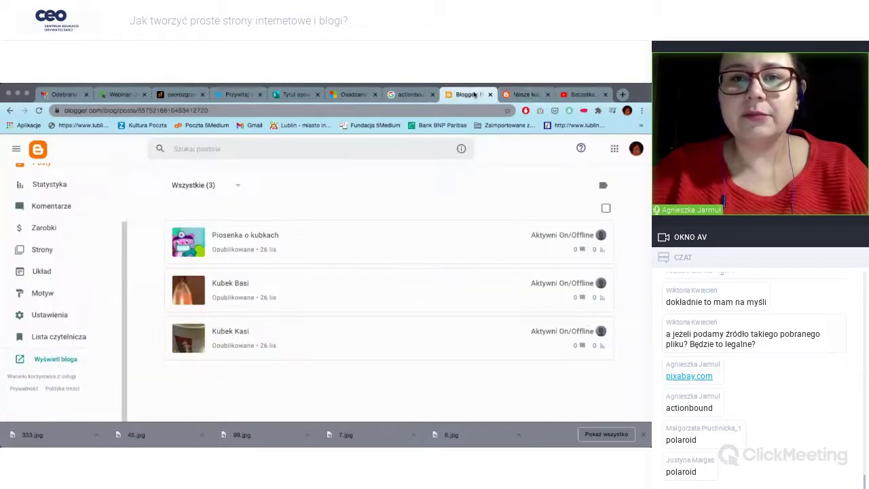
click(548, 94)
click(41, 293)
scroll(436, 294, down, 2)
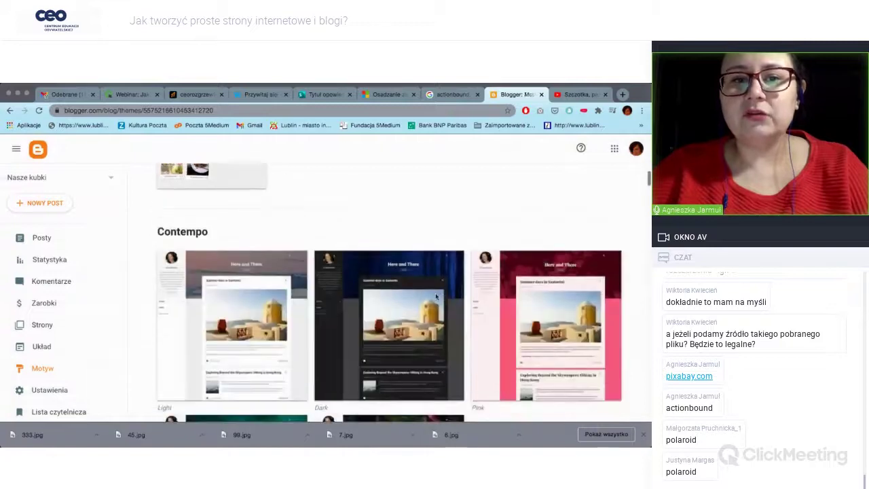
scroll(436, 297, up, 2)
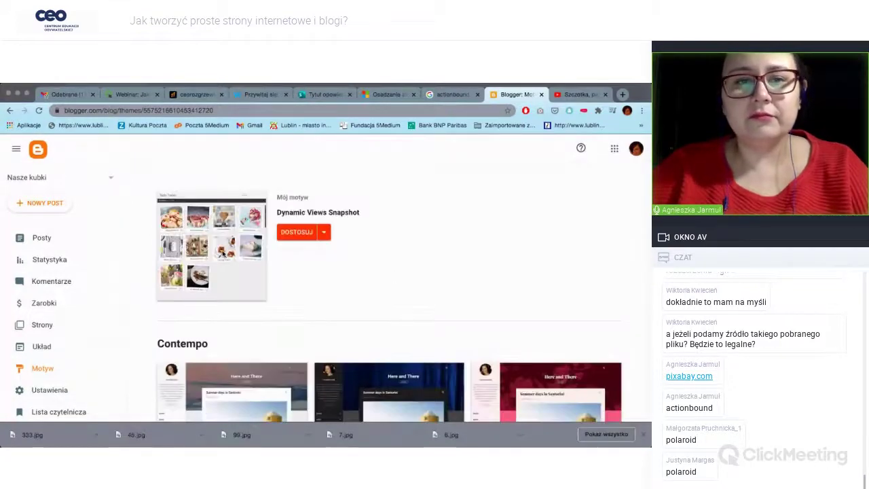
scroll(223, 253, down, 10)
scroll(222, 254, up, 5)
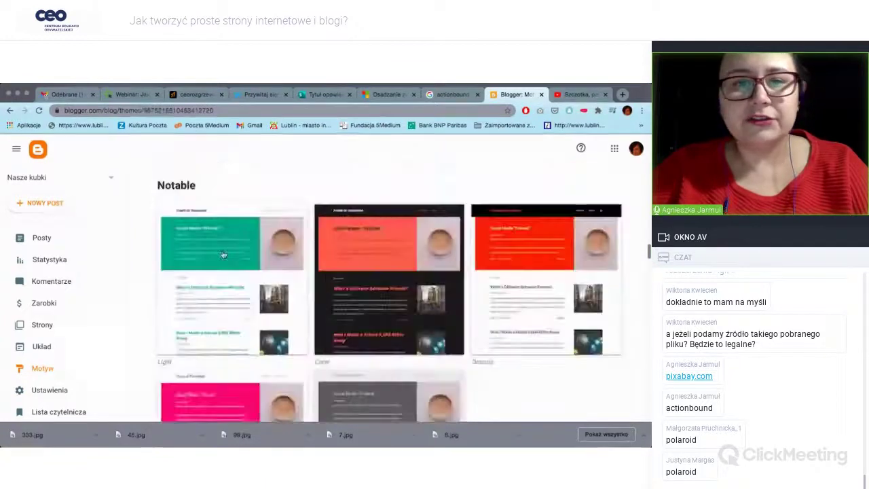
scroll(222, 255, down, 5)
scroll(223, 255, down, 15)
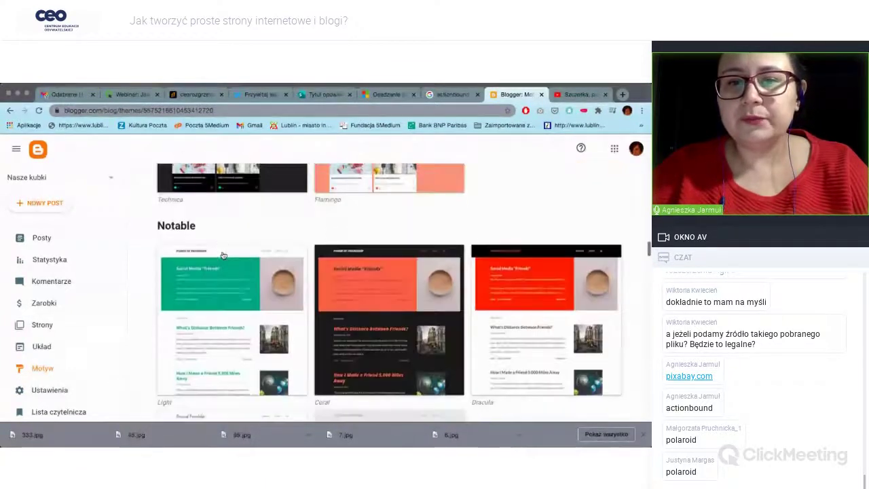
scroll(223, 255, down, 5)
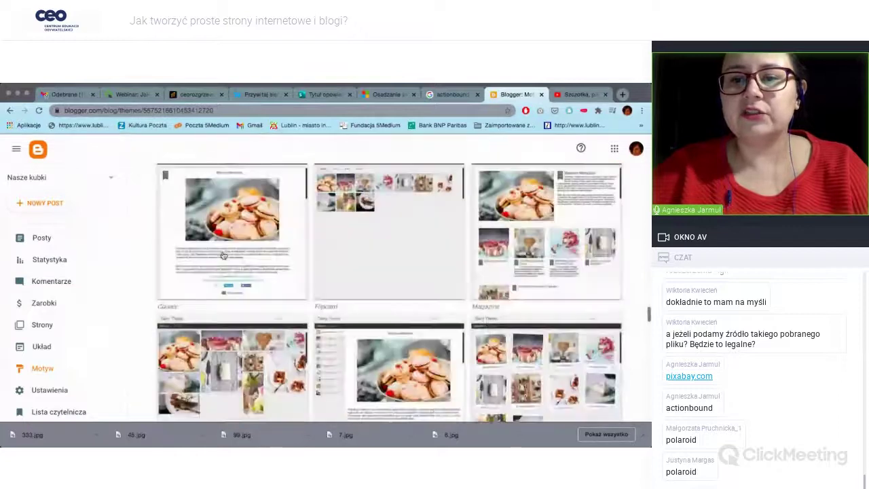
click(557, 292)
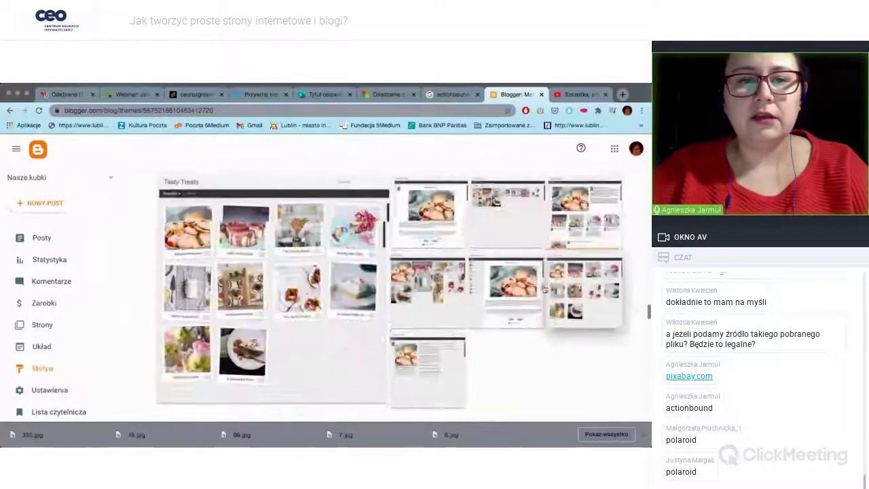
click(176, 303)
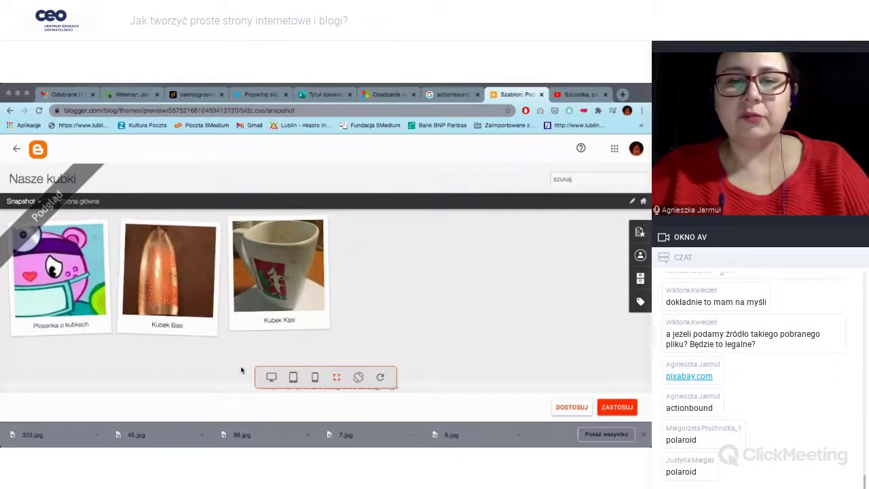
- Compare the theme preview at tablet and smartphone sizes, and return to the theme gallery
click(293, 378)
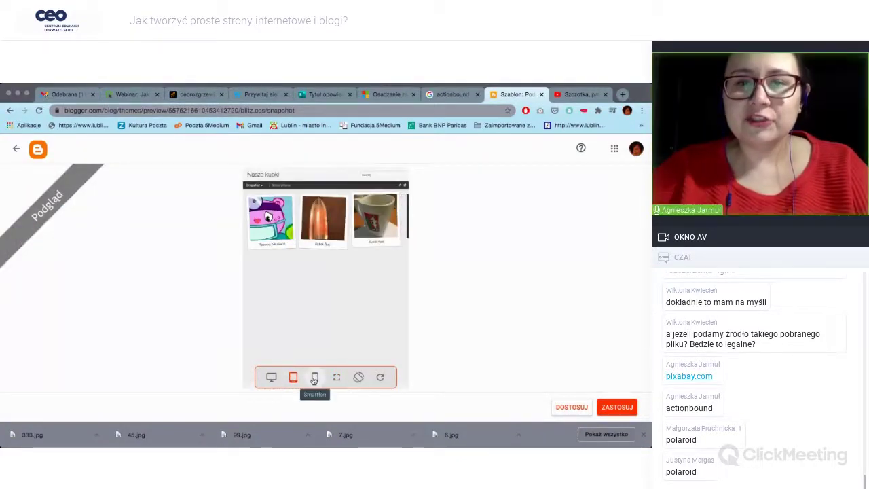
click(314, 378)
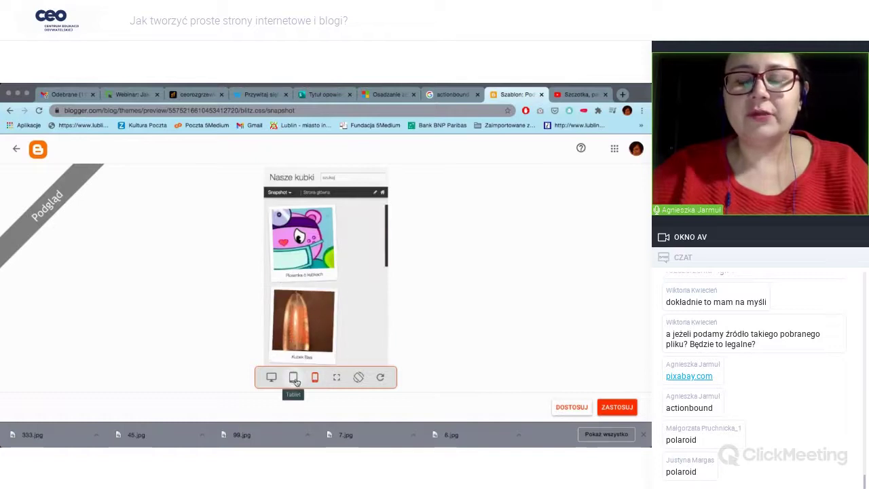
click(296, 382)
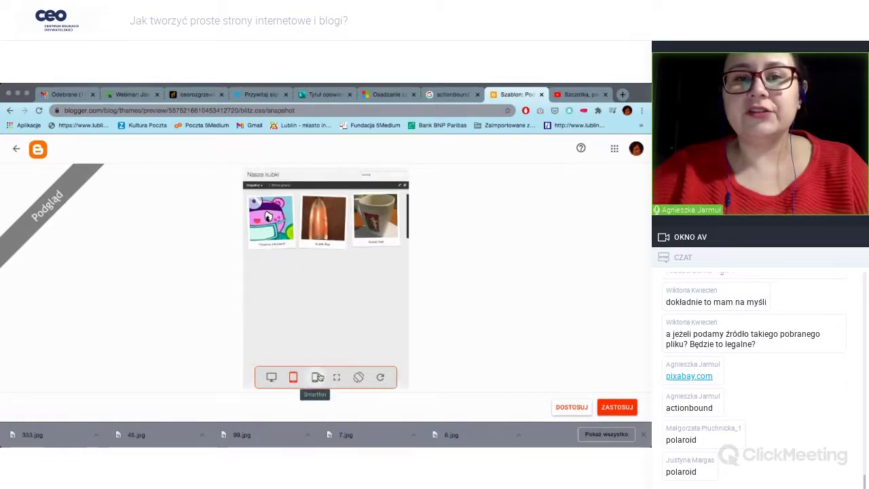
click(316, 378)
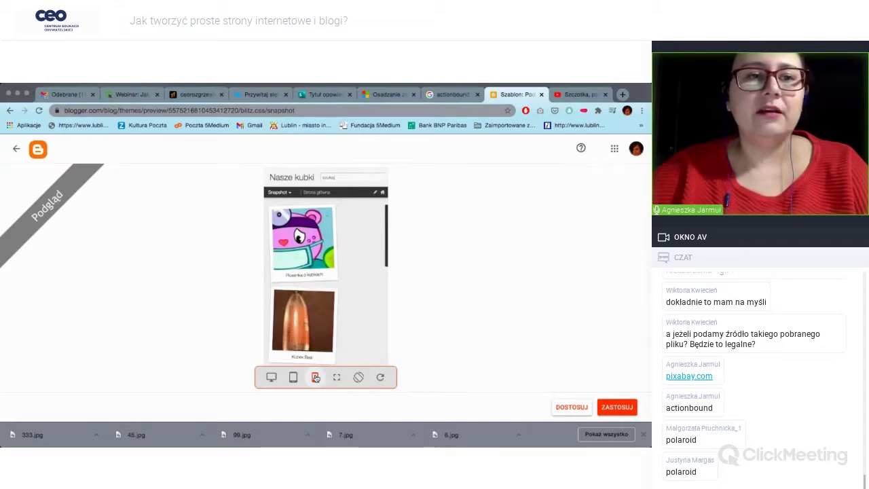
click(17, 149)
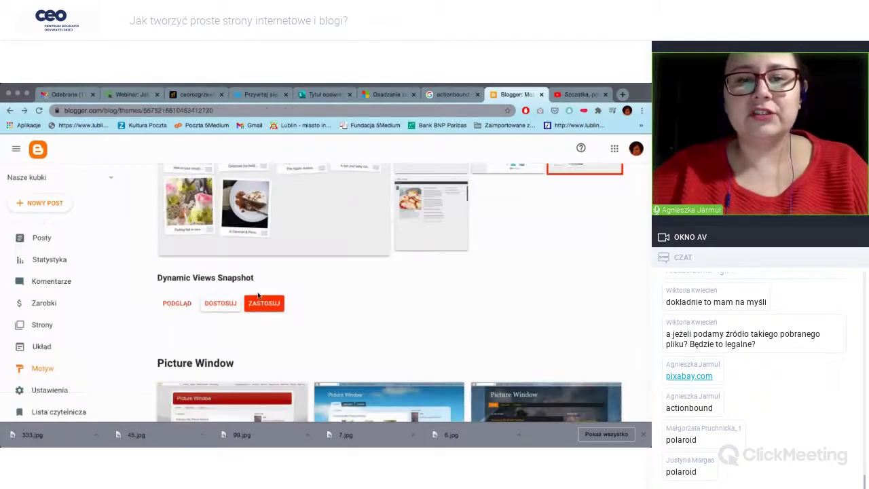
- Try to apply the Emporio Porcelain theme to the blog, choosing to download a backup of the current theme
scroll(258, 296, down, 5)
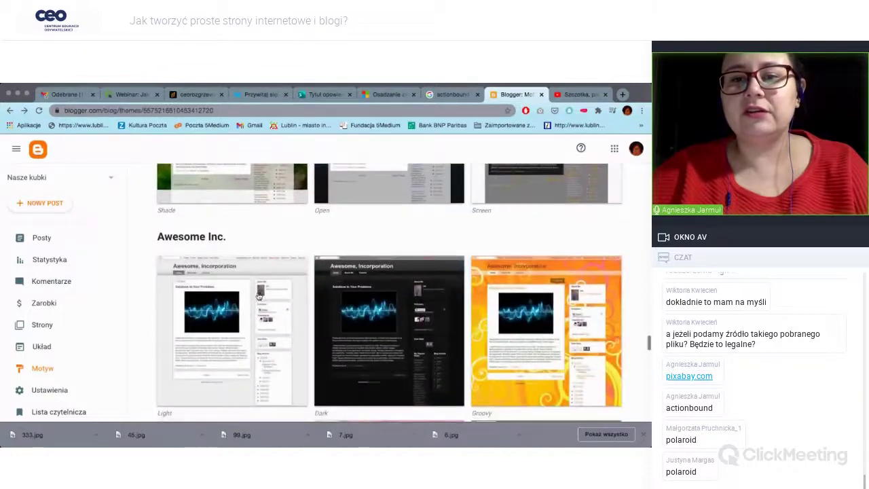
scroll(258, 295, down, 5)
scroll(258, 295, down, 10)
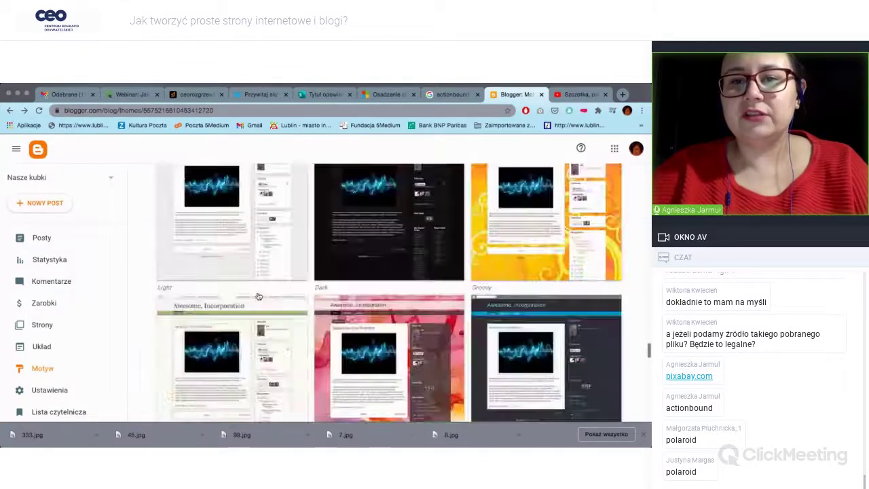
scroll(257, 295, up, 10)
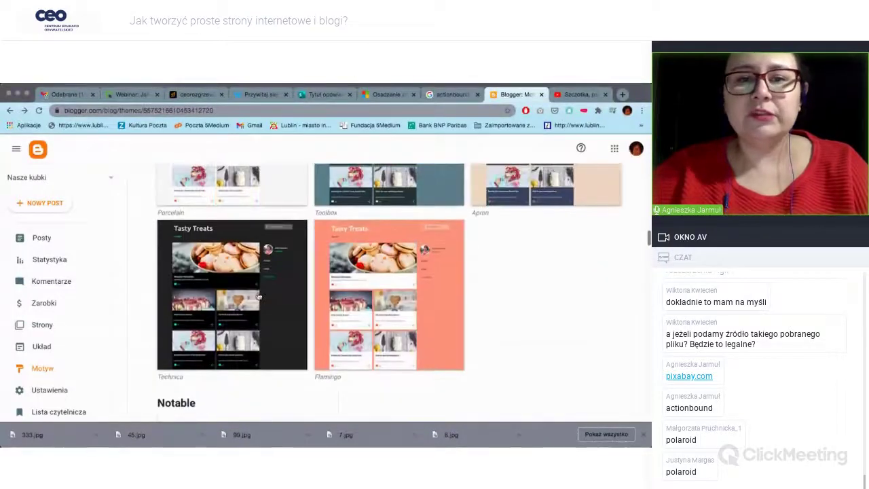
scroll(258, 296, up, 2)
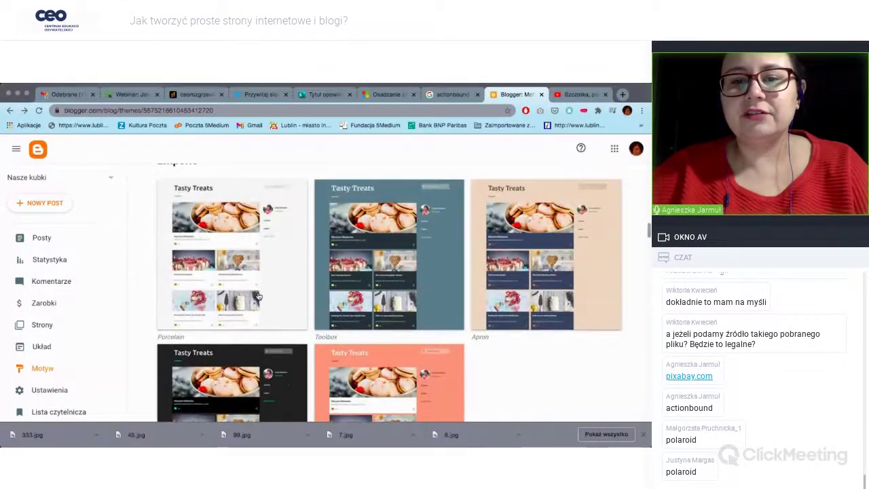
scroll(258, 295, up, 2)
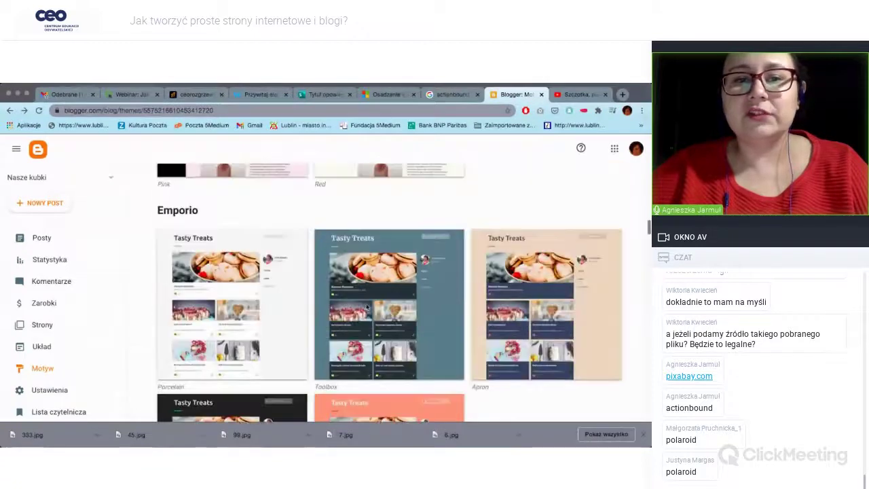
click(229, 287)
scroll(351, 279, down, 3)
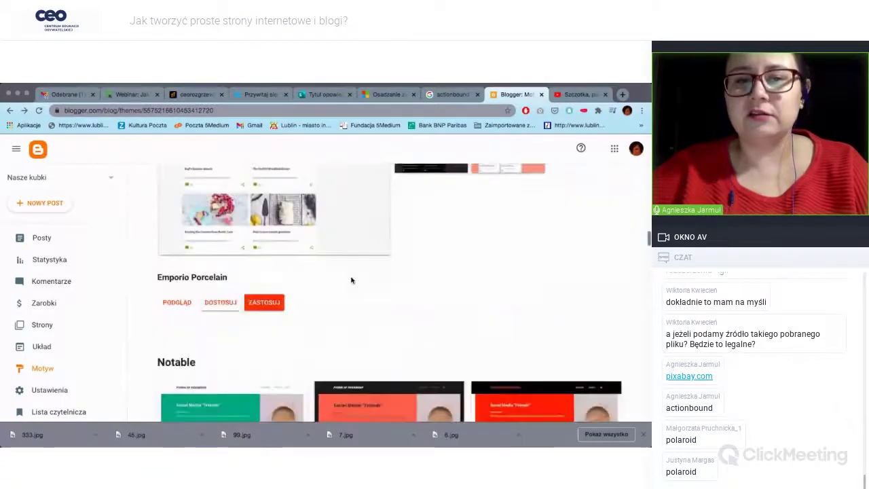
click(259, 304)
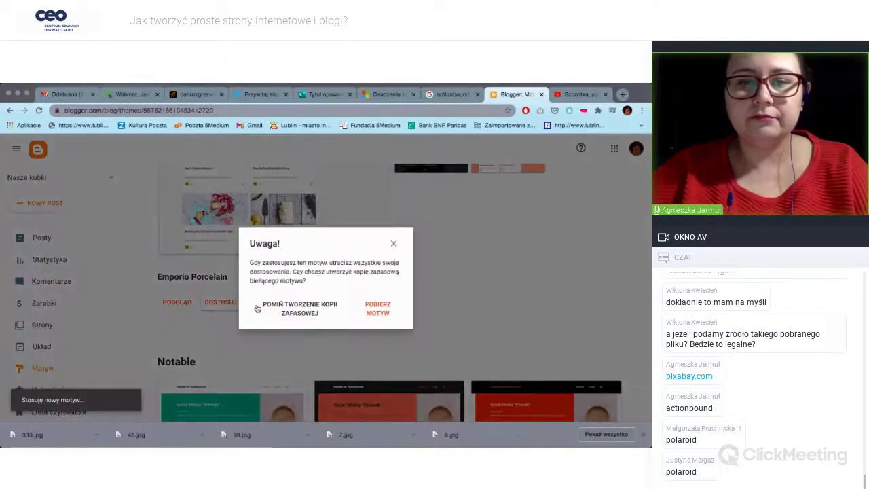
click(373, 308)
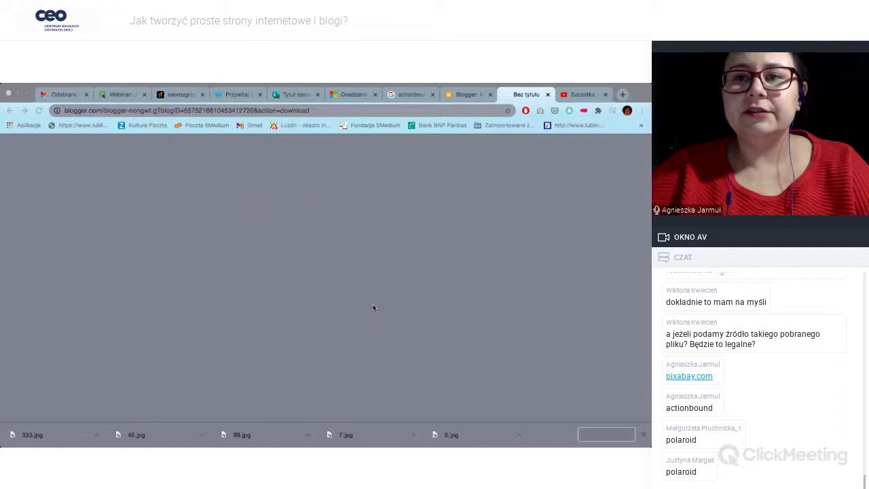
click(344, 304)
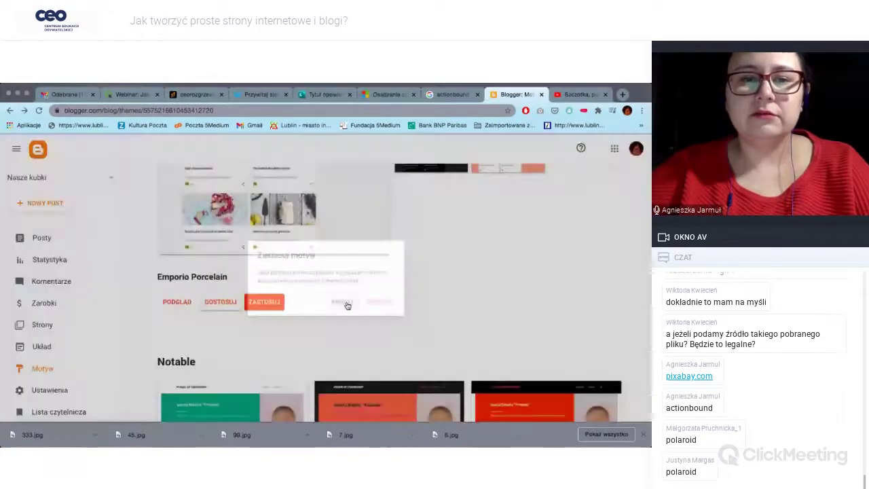
- Apply the Emporio Porcelain theme to the blog, skipping the backup copy, and open the live blog
click(259, 302)
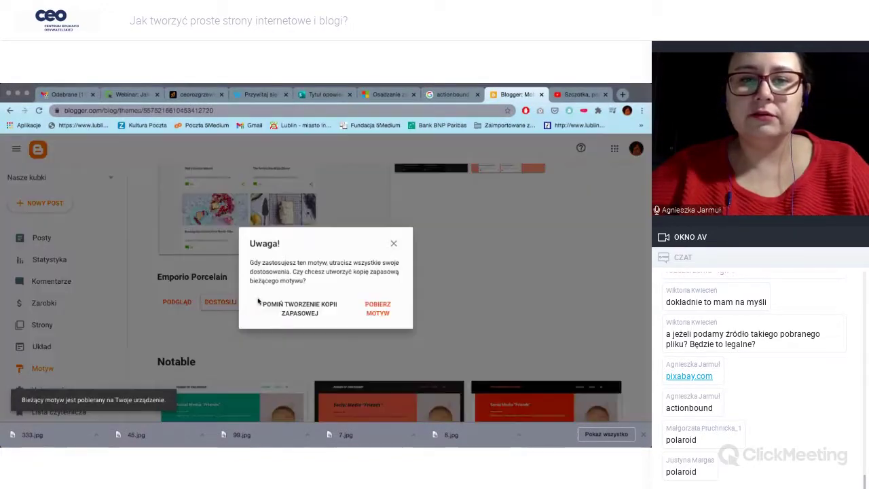
click(310, 307)
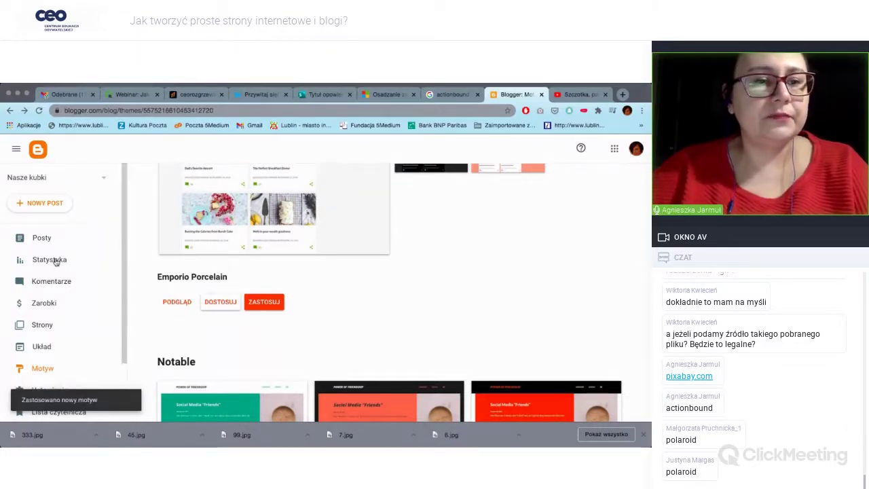
scroll(42, 313, down, 1)
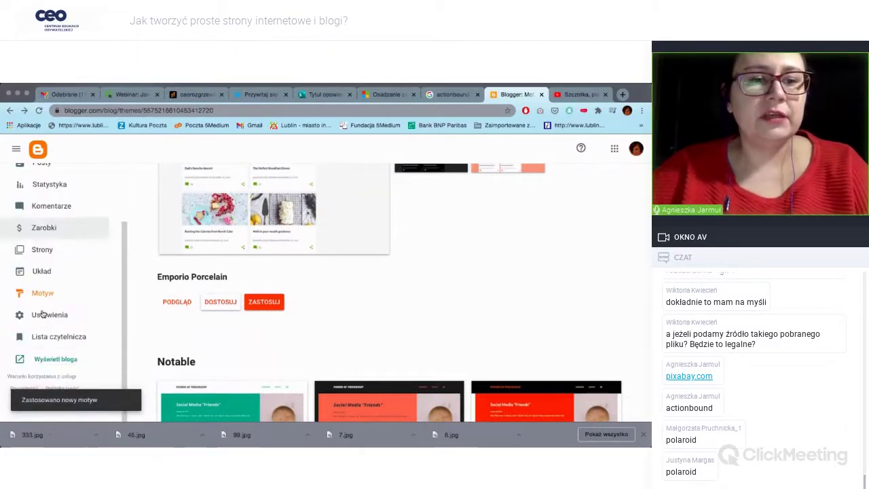
click(59, 359)
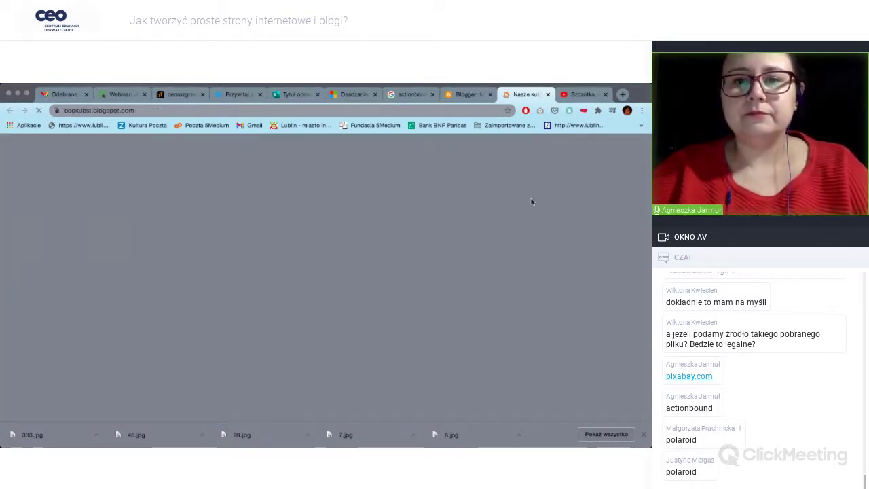
- Look through the live blog's header, sidebar and post tiles in the Emporio Porcelain theme
scroll(316, 313, down, 5)
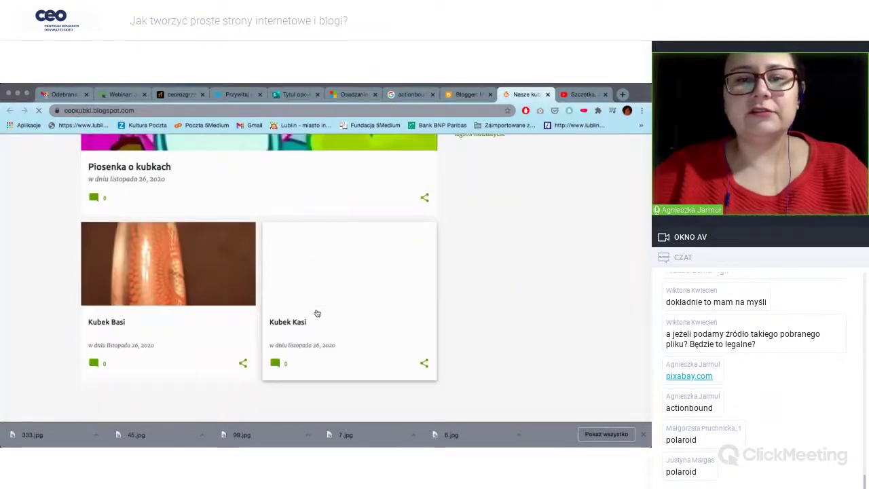
scroll(316, 314, up, 4)
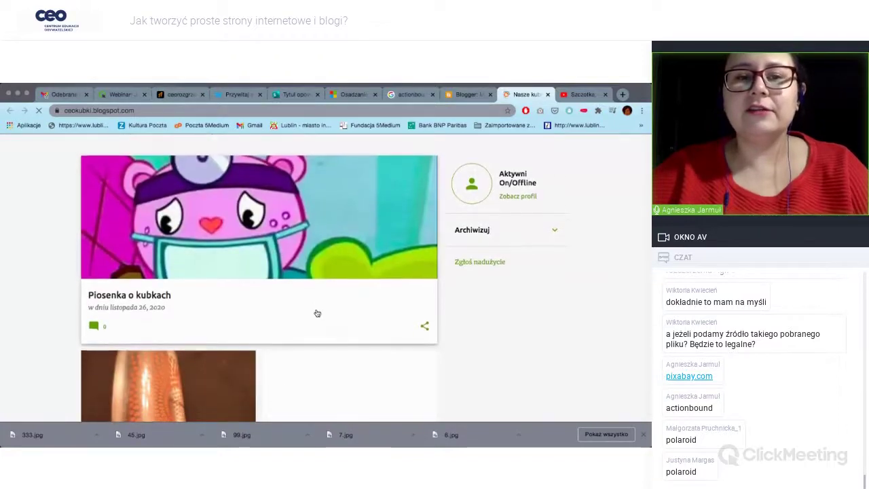
scroll(317, 313, down, 4)
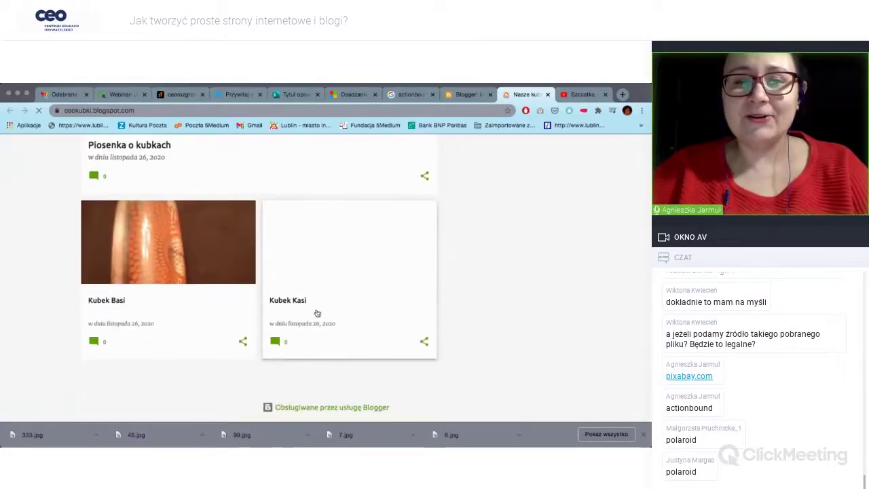
scroll(317, 313, up, 5)
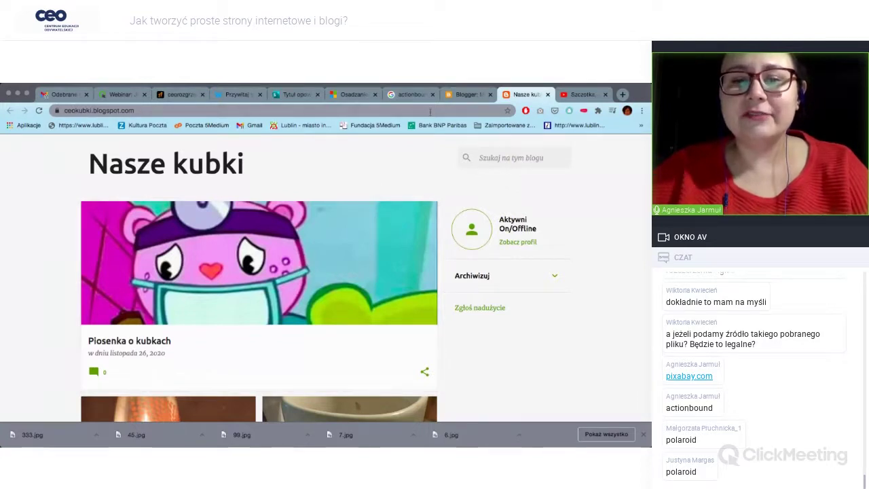
scroll(330, 277, down, 3)
scroll(329, 277, up, 4)
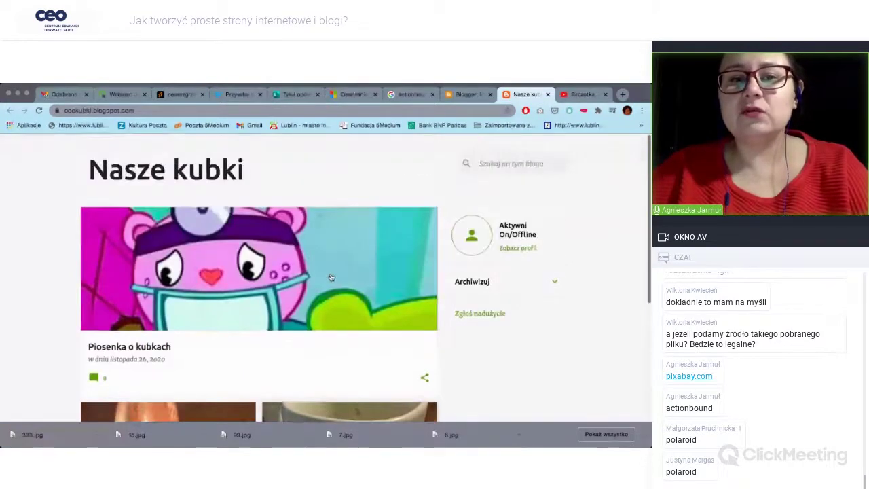
scroll(331, 277, down, 2)
scroll(331, 276, down, 1)
scroll(331, 277, up, 2)
scroll(332, 277, down, 2)
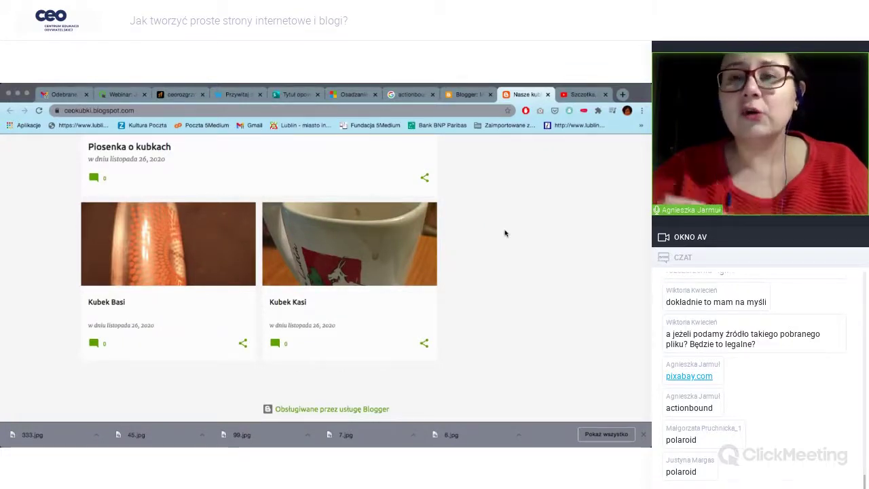
- Check the current theme at the start of Blogger's theme page, and review the live blog's homepage again
click(465, 96)
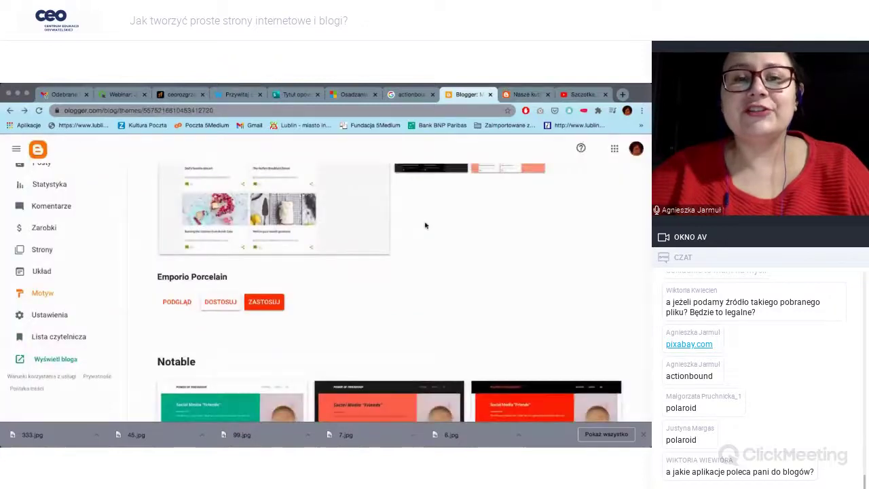
scroll(409, 306, up, 20)
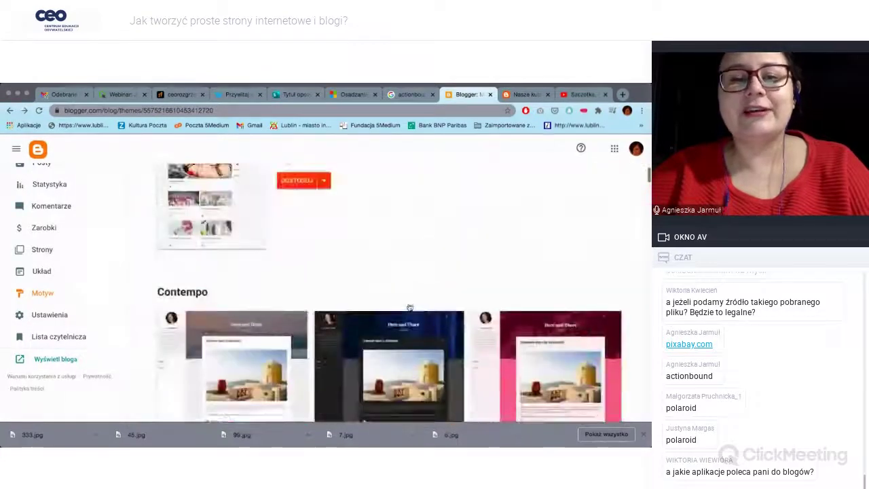
click(525, 96)
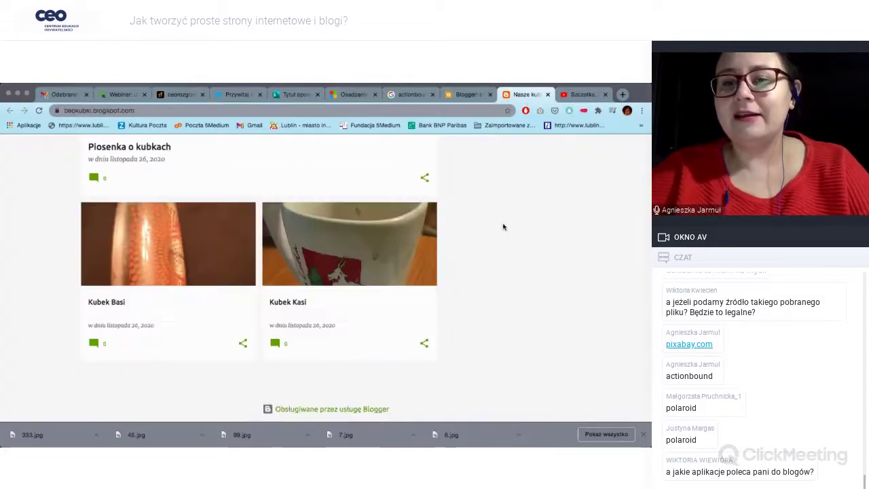
scroll(503, 227, up, 5)
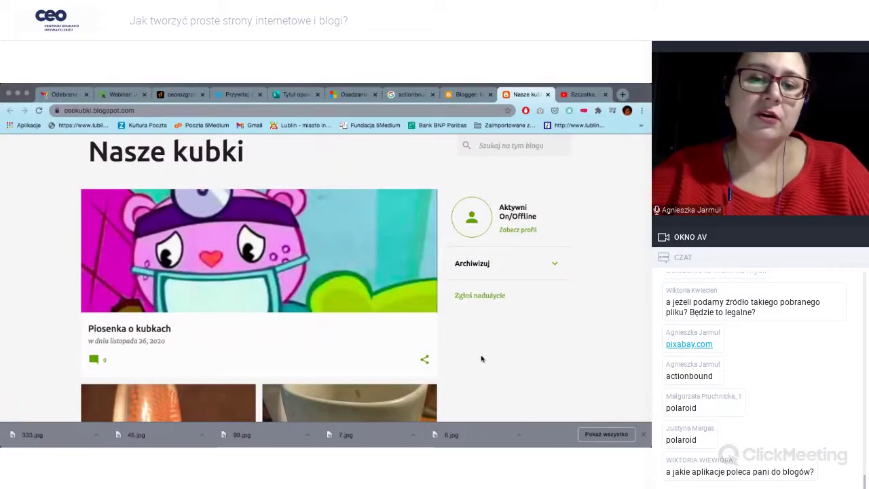
scroll(481, 358, down, 2)
scroll(482, 359, up, 2)
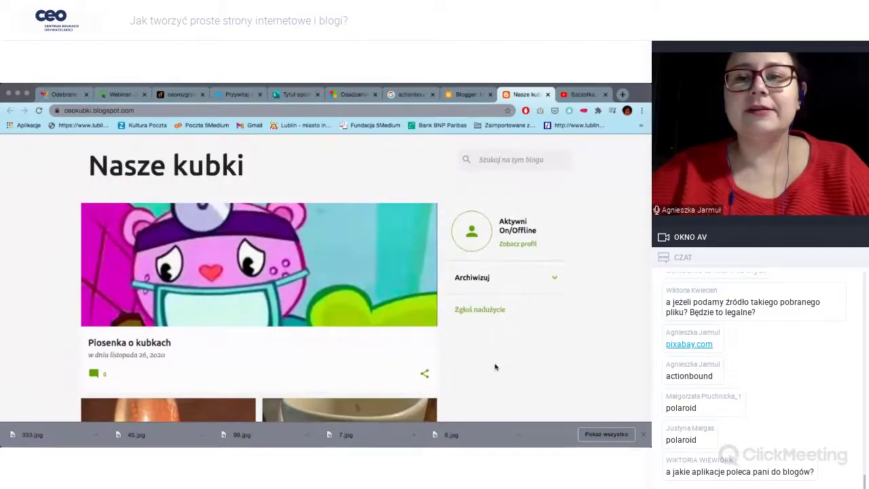
- Open the blog's layout editor and compare its sidebar and main-area gadgets with the live blog
click(475, 97)
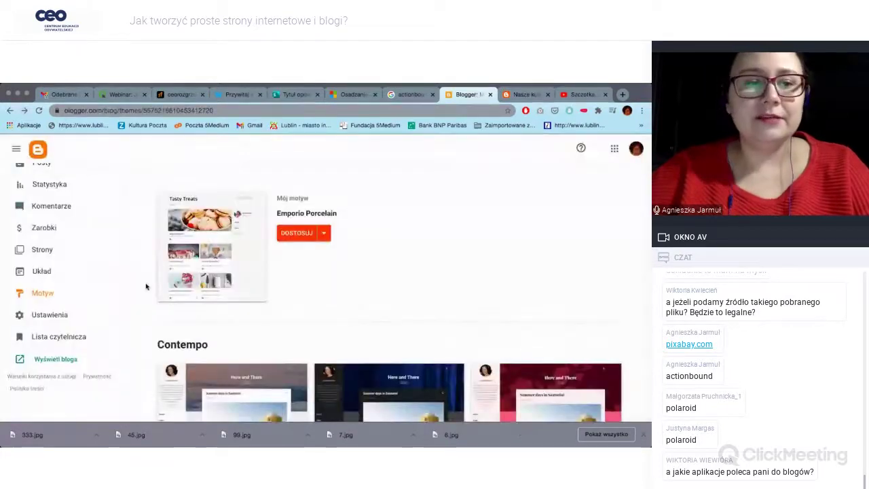
click(46, 271)
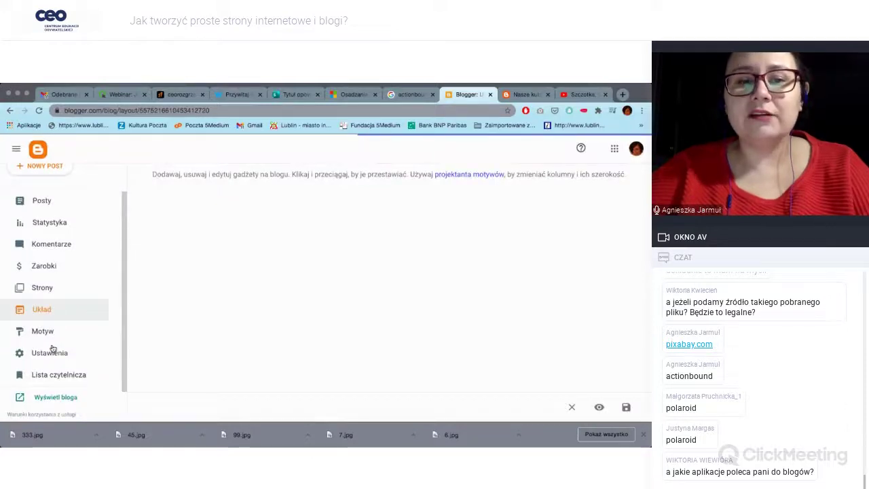
scroll(251, 306, down, 3)
scroll(252, 309, down, 4)
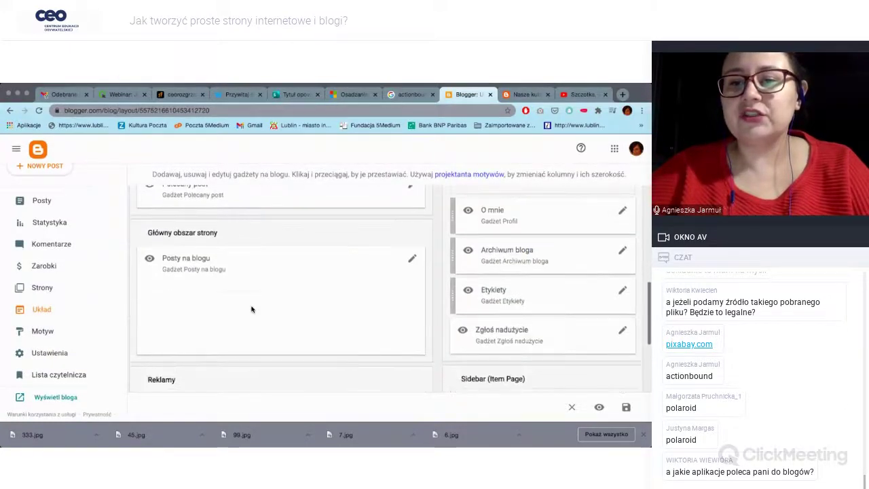
scroll(438, 286, up, 3)
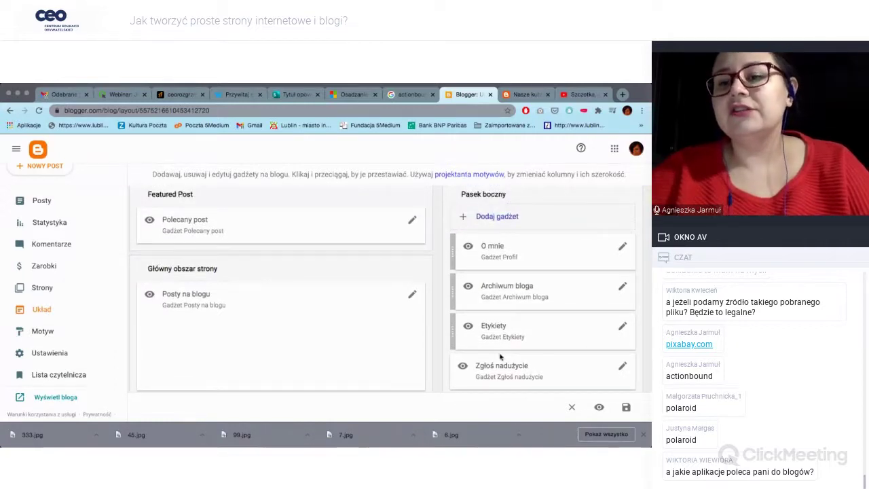
click(528, 95)
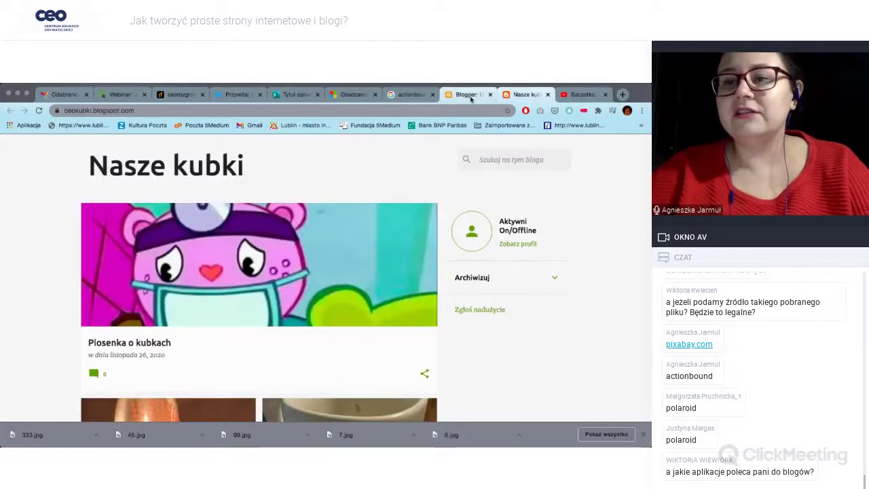
click(467, 95)
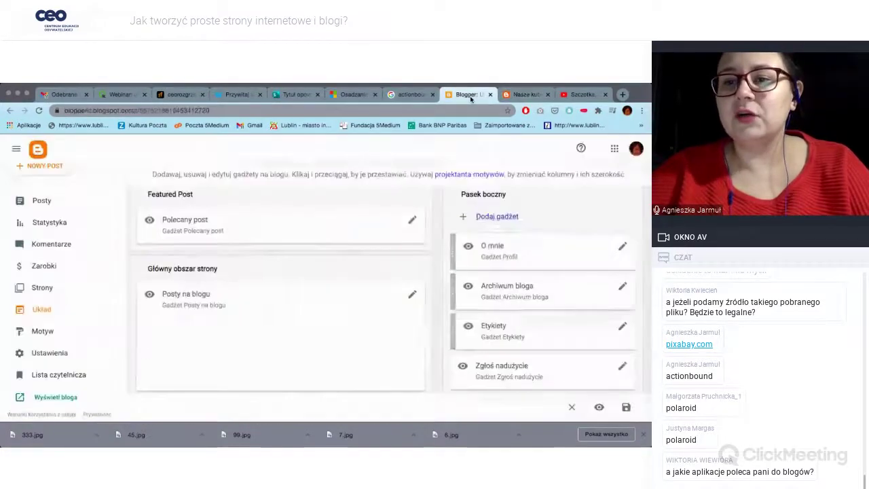
- Remove the O mnie gadget from the sidebar and add a Strony gadget to the Sidebar (Item Page) section
click(622, 247)
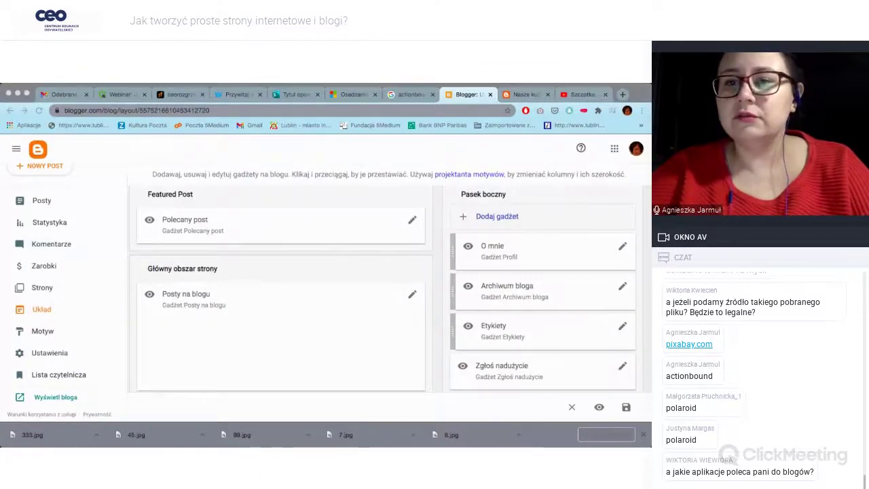
click(467, 248)
drag(496, 254, 504, 332)
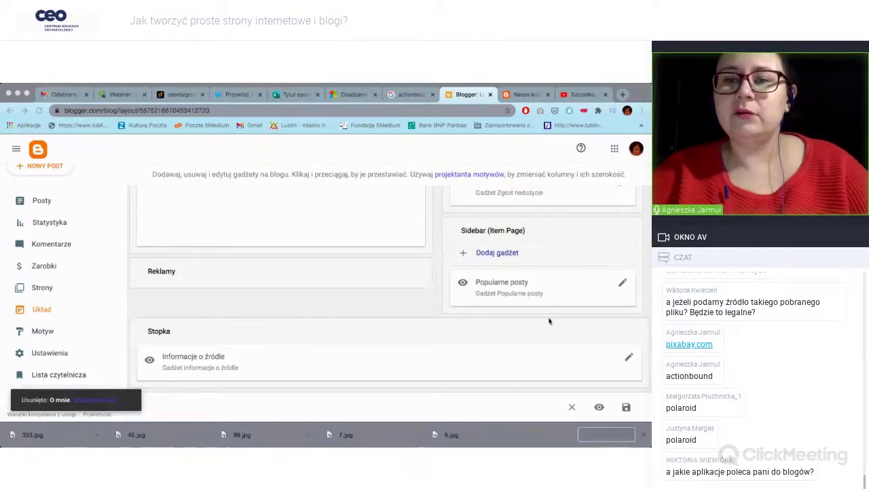
scroll(554, 319, up, 3)
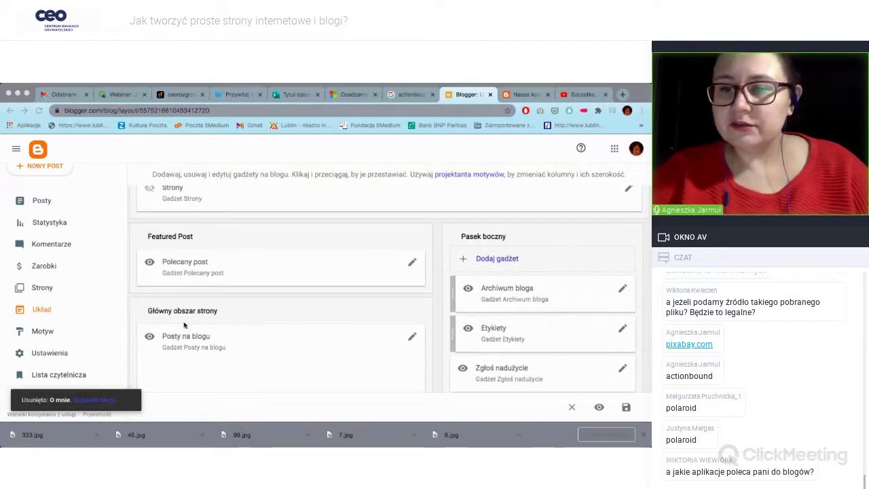
scroll(495, 275, down, 3)
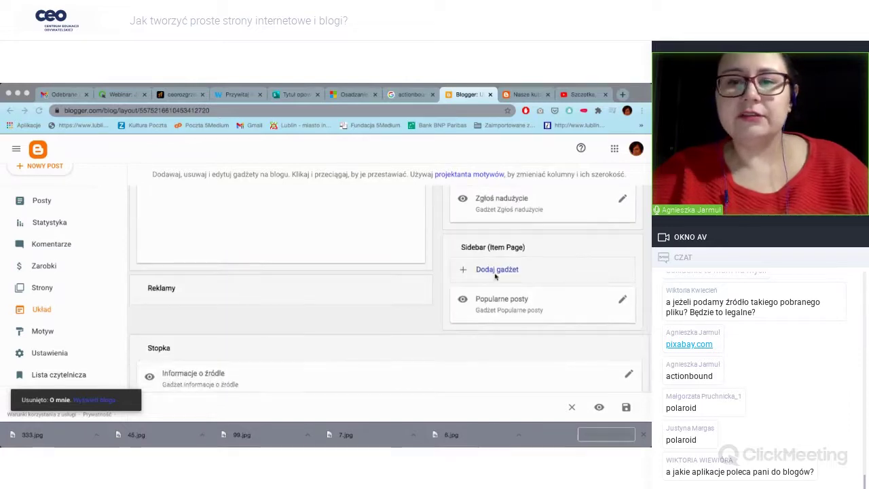
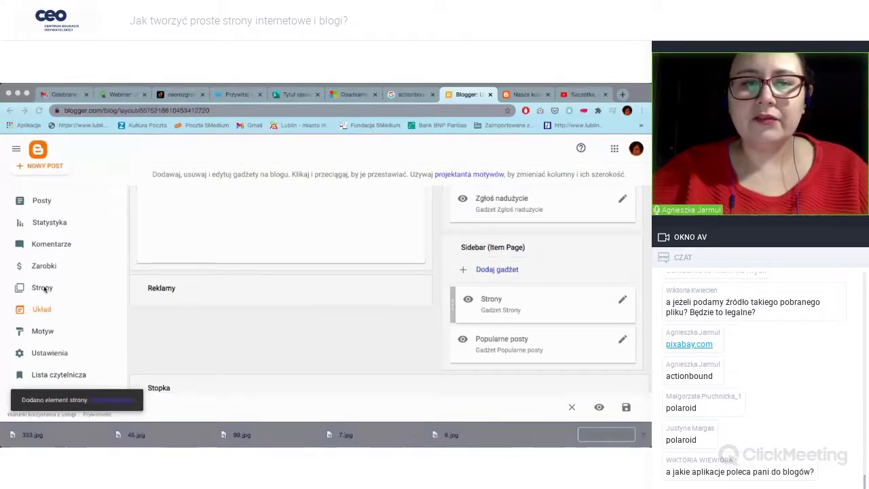
- Create a new blog page titled "Nasz projekt" and publish it
click(48, 287)
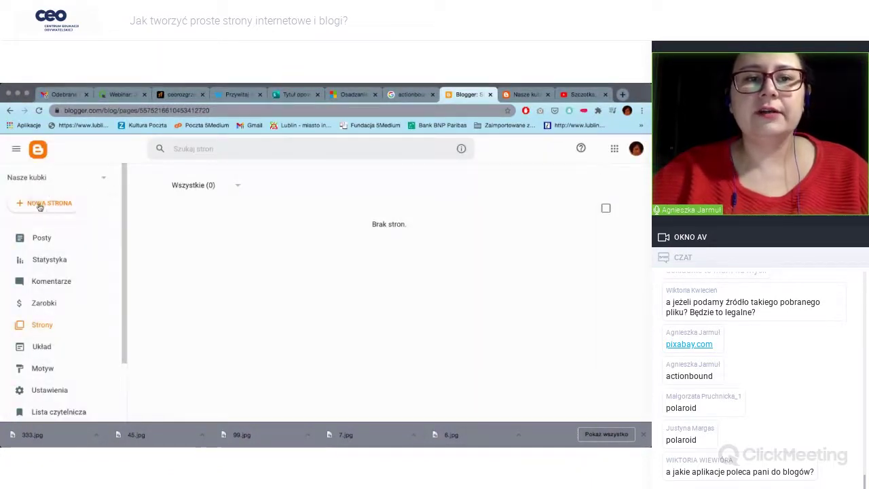
click(40, 206)
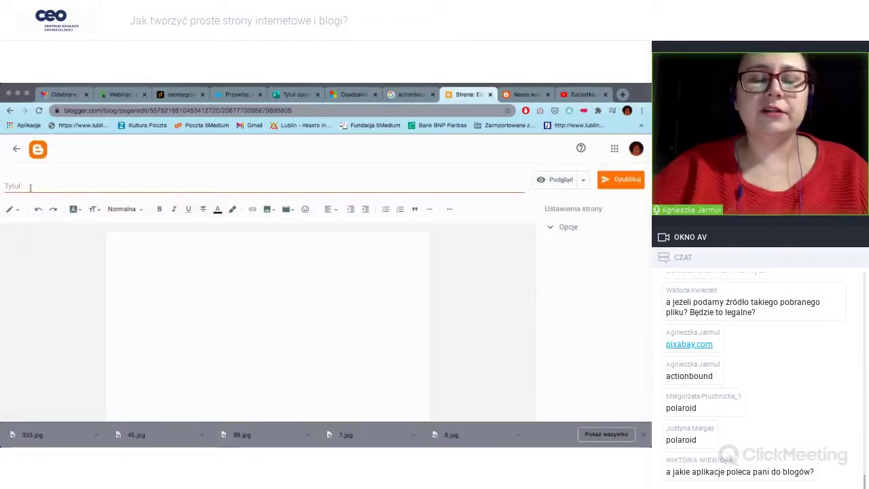
click(88, 184)
text(Nasz projekt)
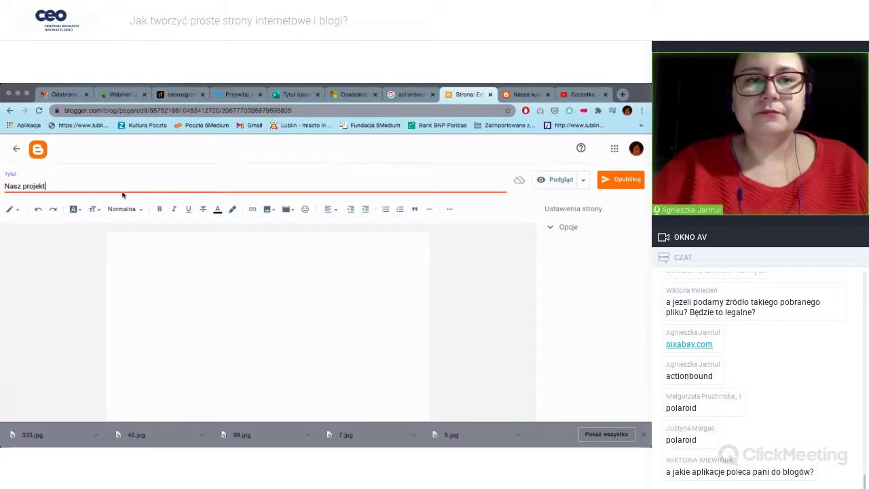
click(621, 179)
click(387, 301)
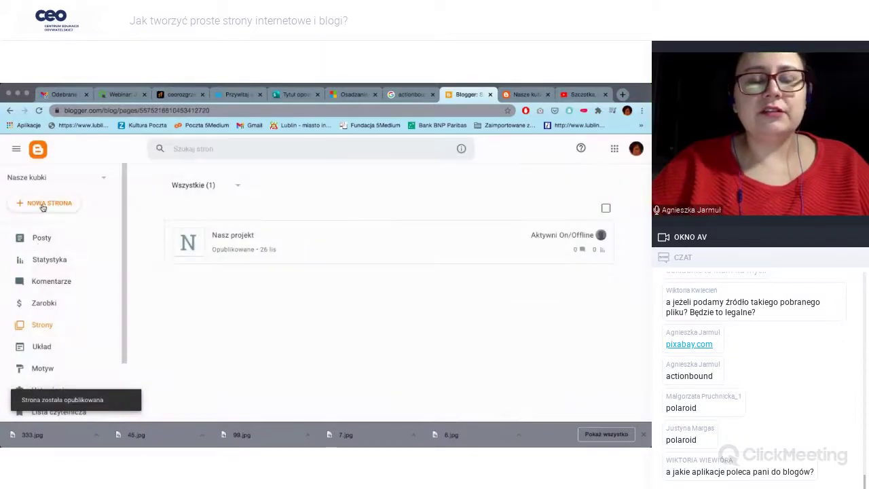
- Create a second blog page titled "Nasi sojusznicy" and publish it
click(43, 207)
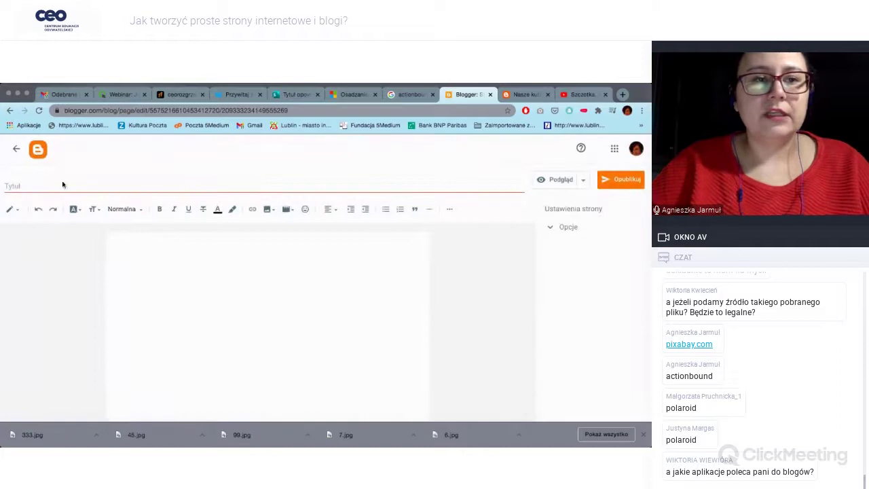
click(41, 188)
text(Nasi sojusznicy)
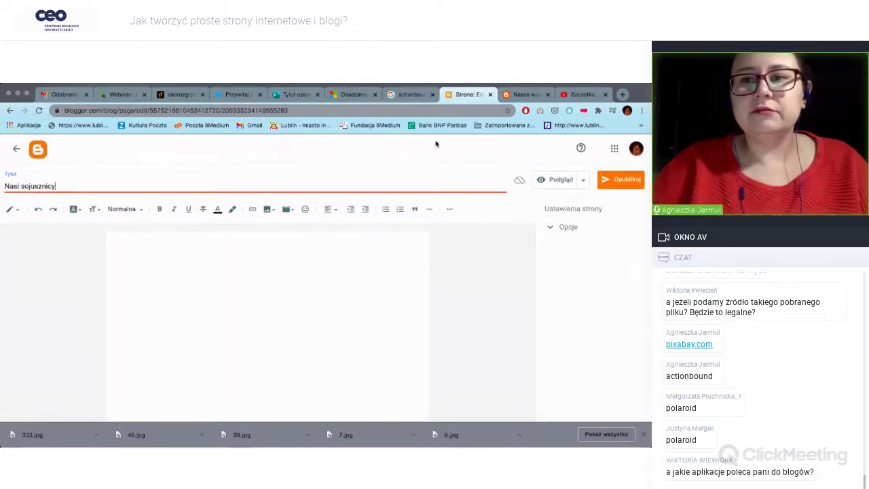
click(619, 179)
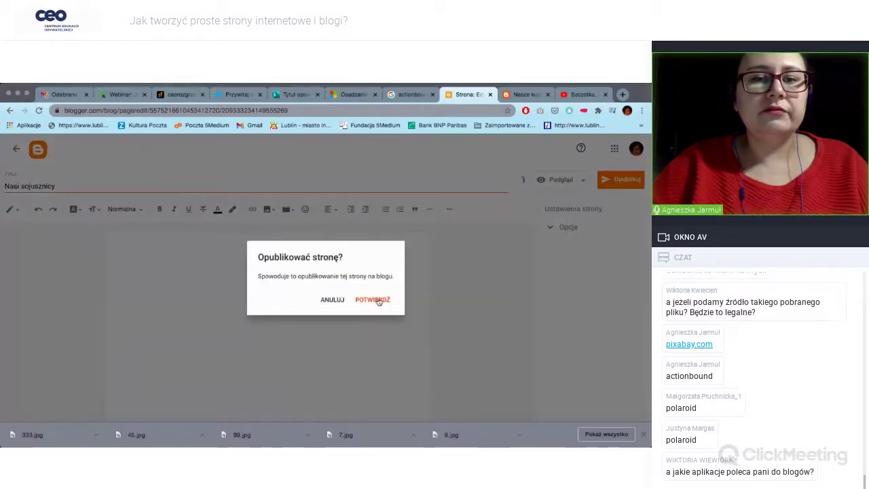
click(377, 300)
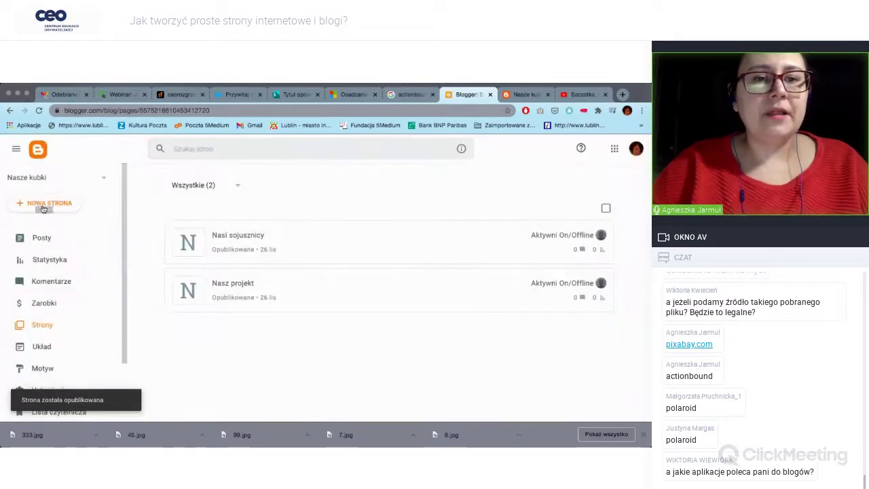
- Create a third blog page titled "Promocja projektu" and publish it
click(43, 207)
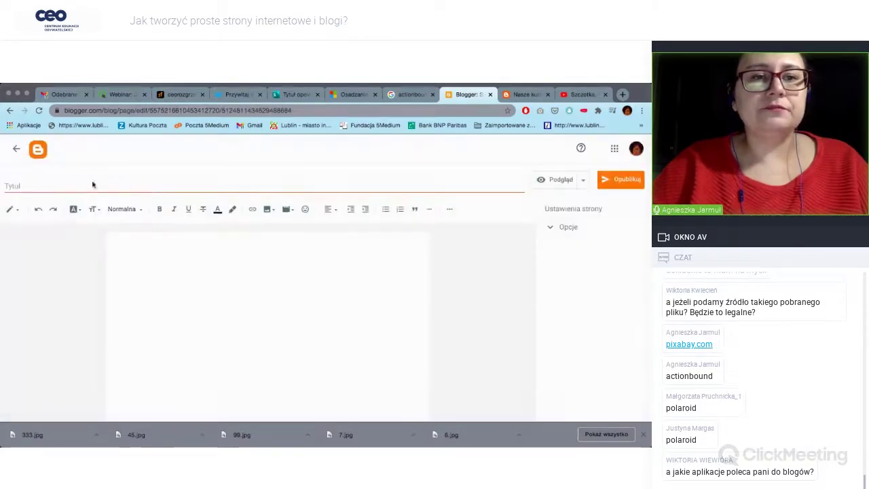
click(76, 185)
text(Promoc)
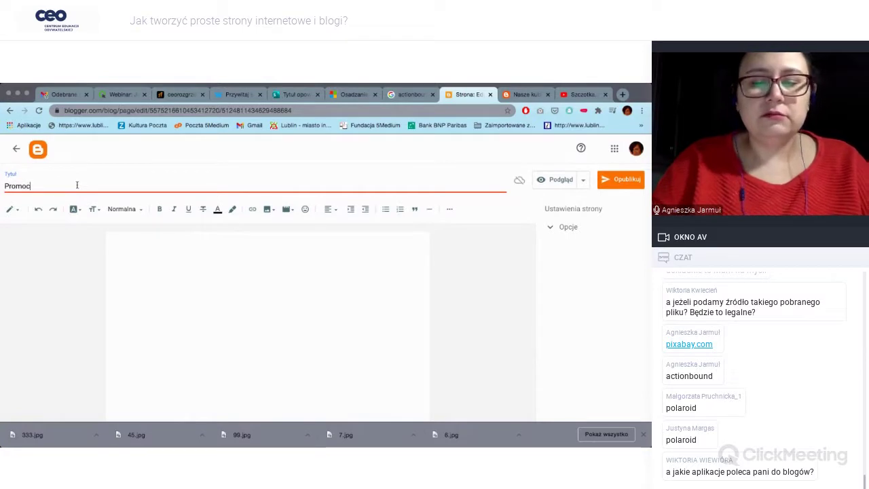
text(ja projektu)
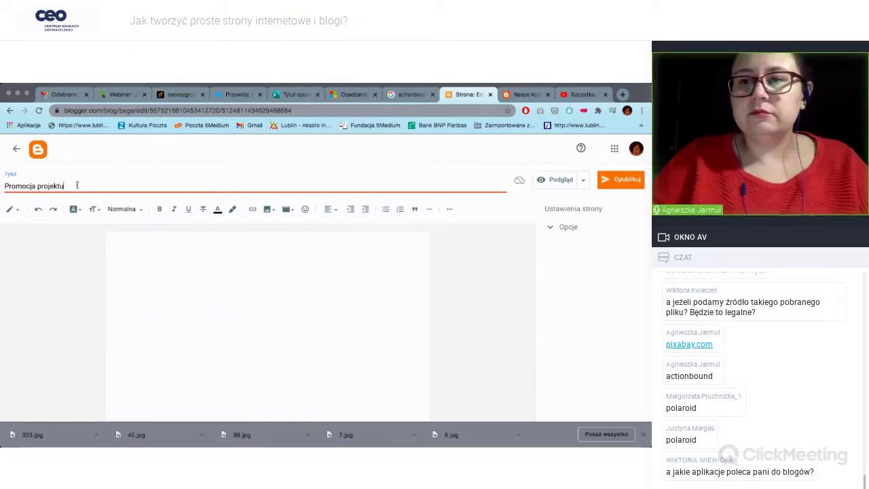
click(620, 179)
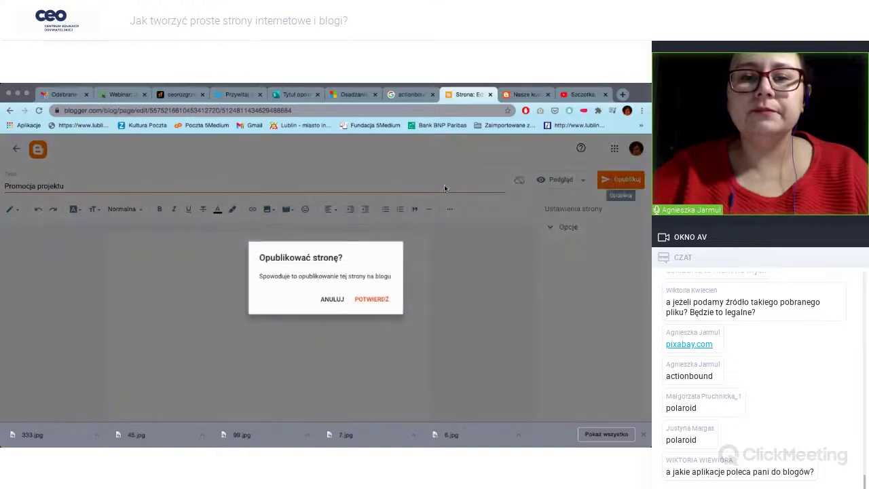
click(364, 304)
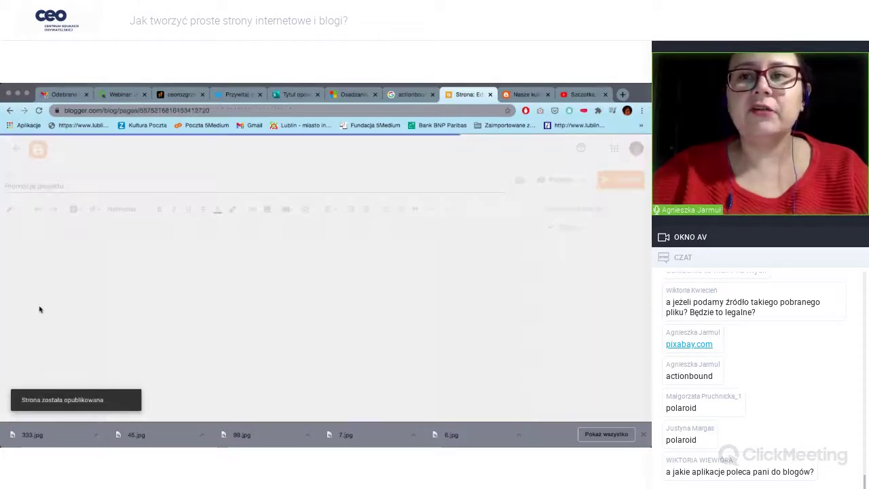
- Open the blog's layout editor, add another Strony gadget to the Sidebar (Item Page) section and save the layout
scroll(57, 299, down, 2)
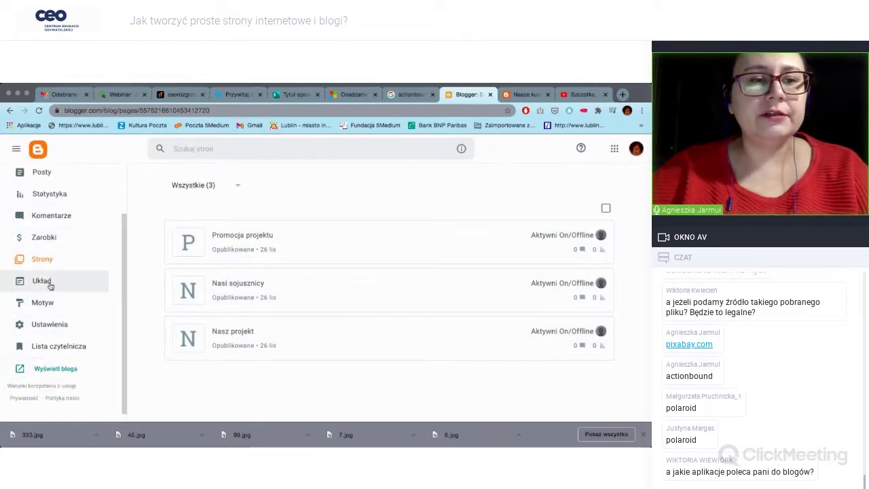
click(50, 285)
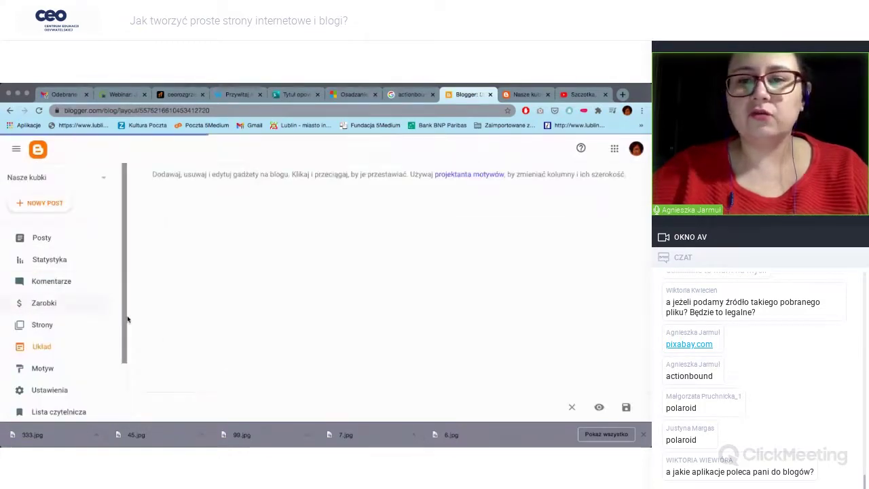
scroll(607, 330, down, 10)
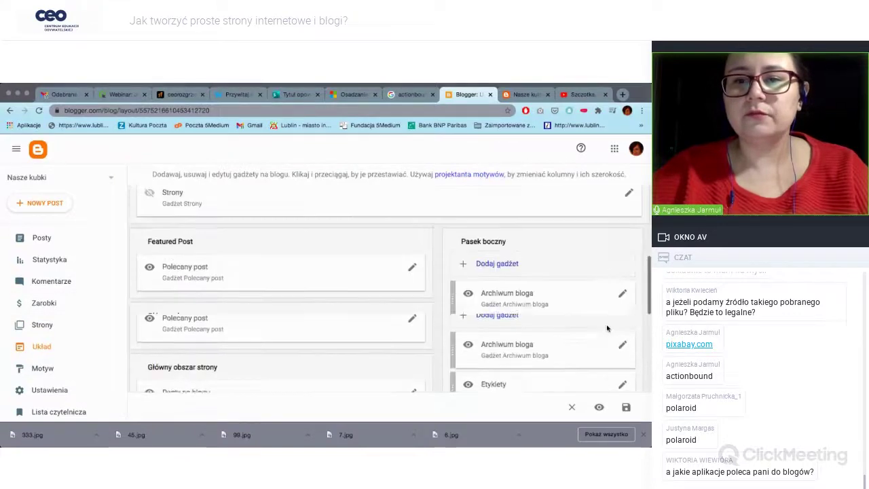
scroll(607, 328, down, 3)
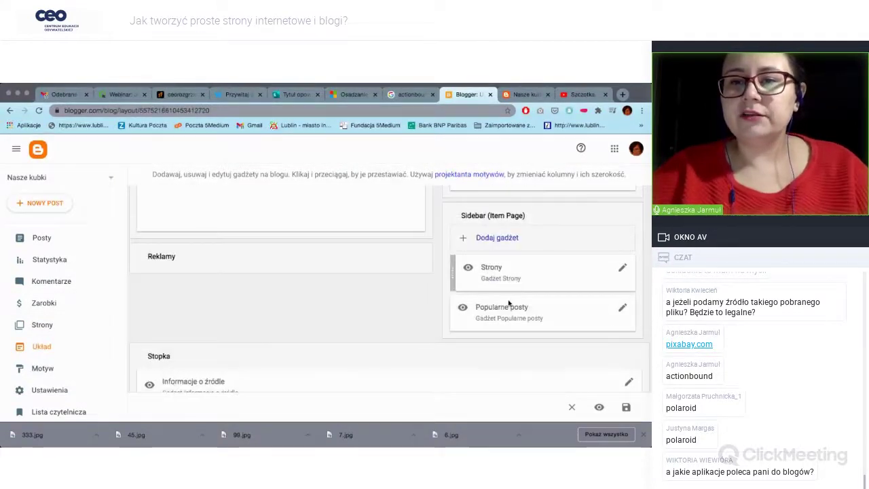
click(497, 237)
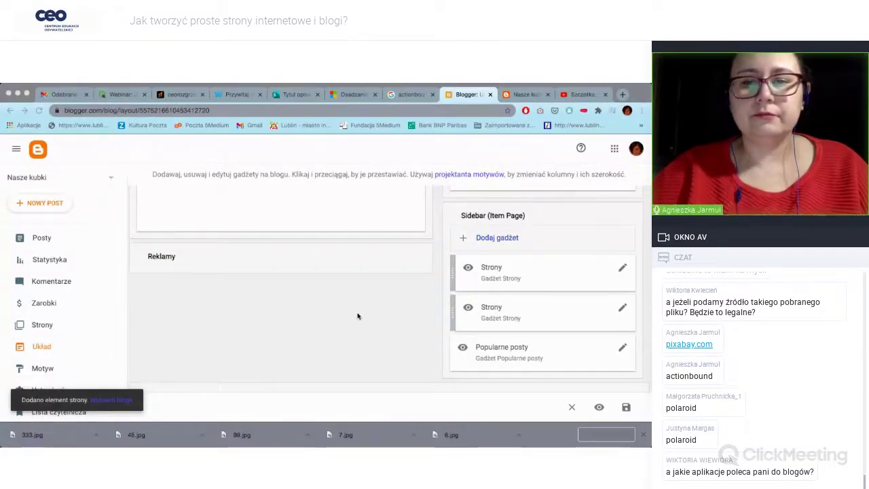
scroll(574, 358, down, 1)
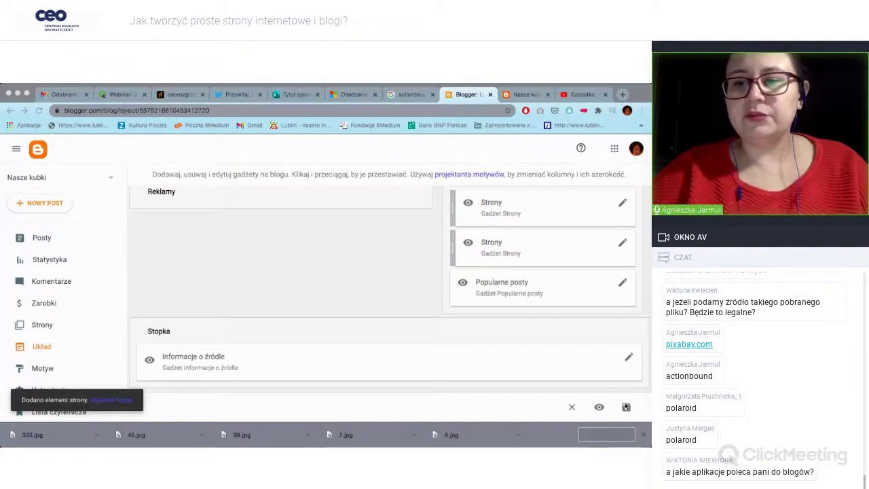
click(626, 408)
click(626, 408)
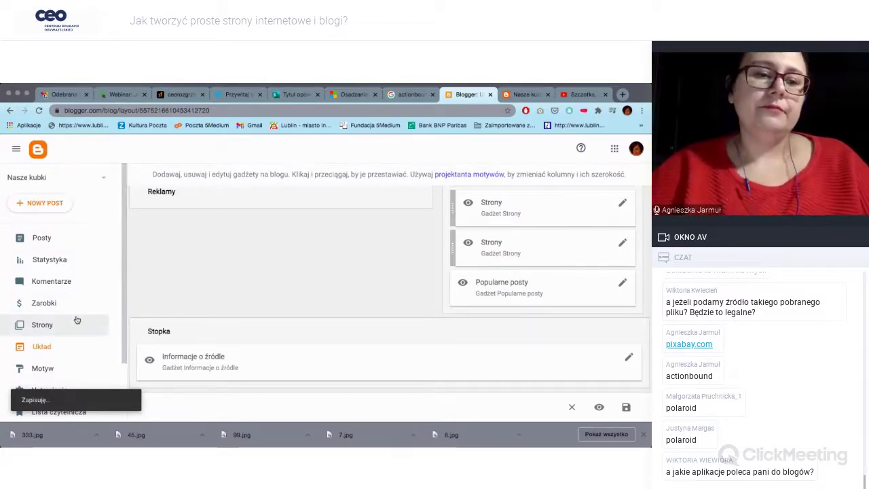
- Check the sidebar on the live blog, closing the old view and reopening the blog from the dashboard
click(526, 94)
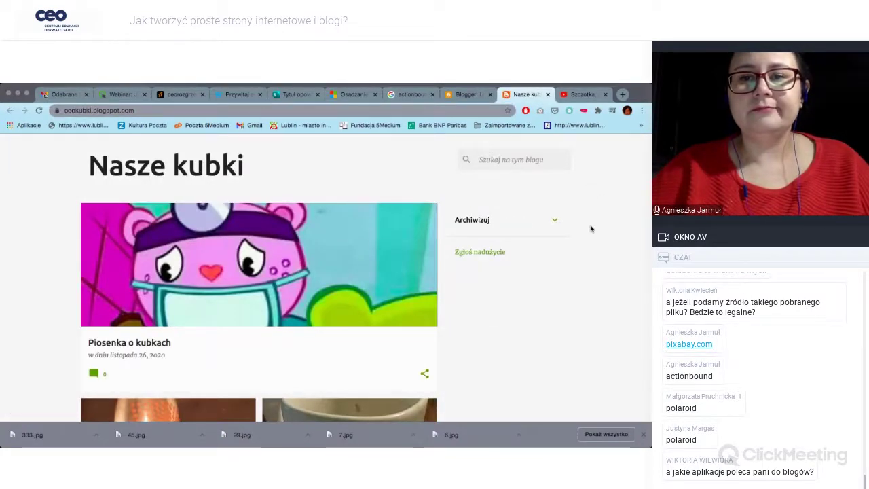
click(549, 96)
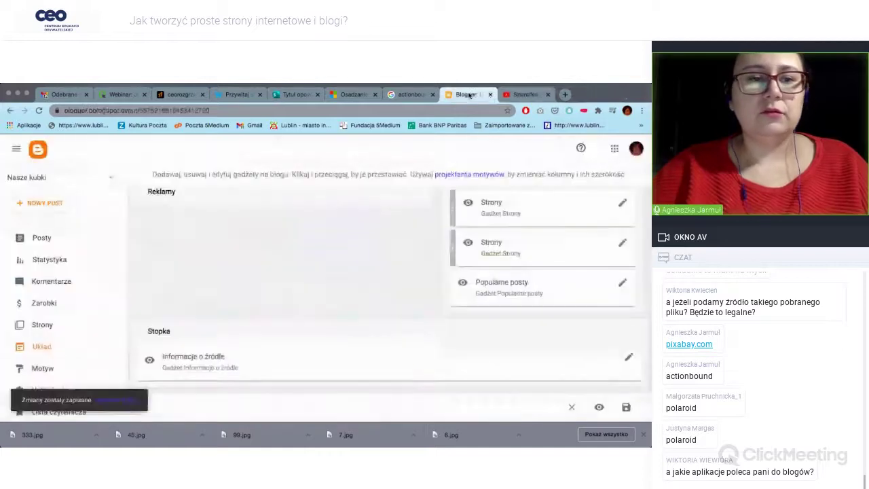
scroll(52, 326, down, 3)
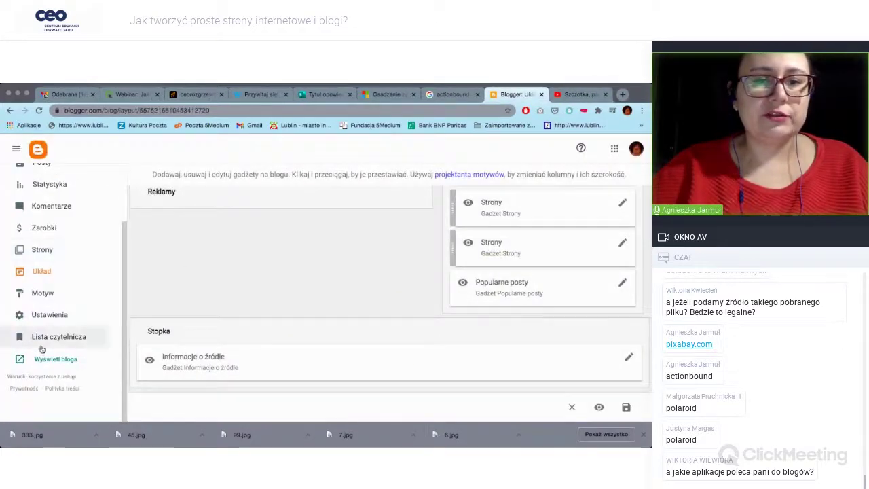
click(51, 359)
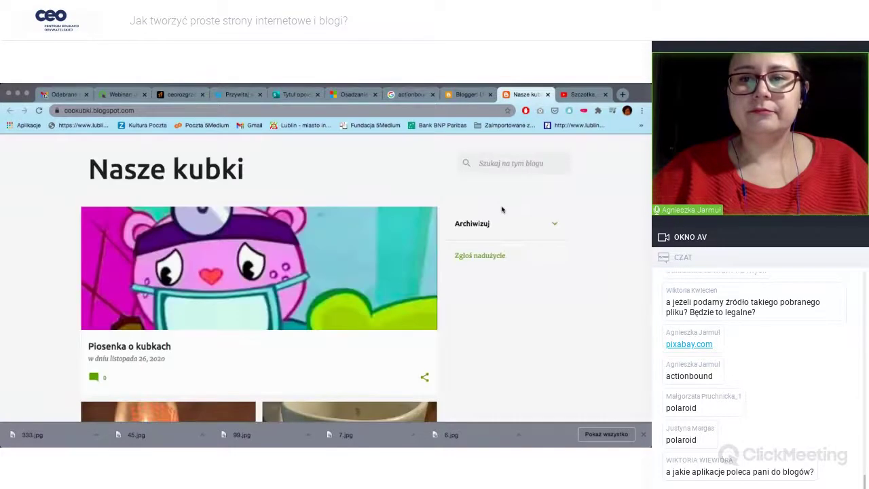
- Move a Strony gadget from Sidebar (Item Page) to Pasek boczny, between Archiwum bloga and Etykiety, and save the layout
click(467, 94)
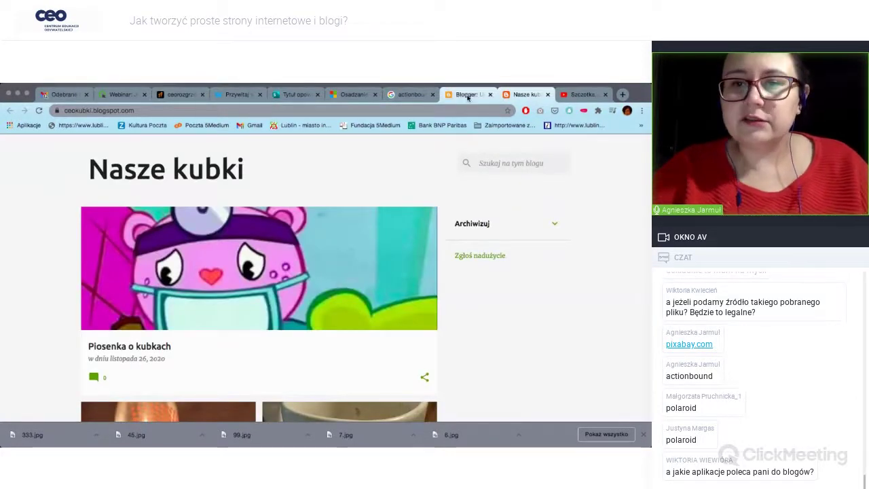
scroll(497, 264, up, 3)
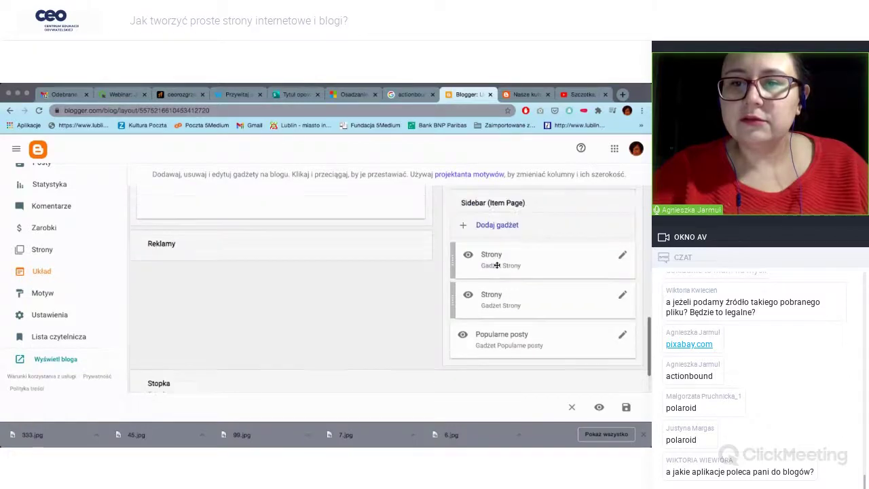
scroll(494, 312, up, 1)
drag(494, 384, 498, 253)
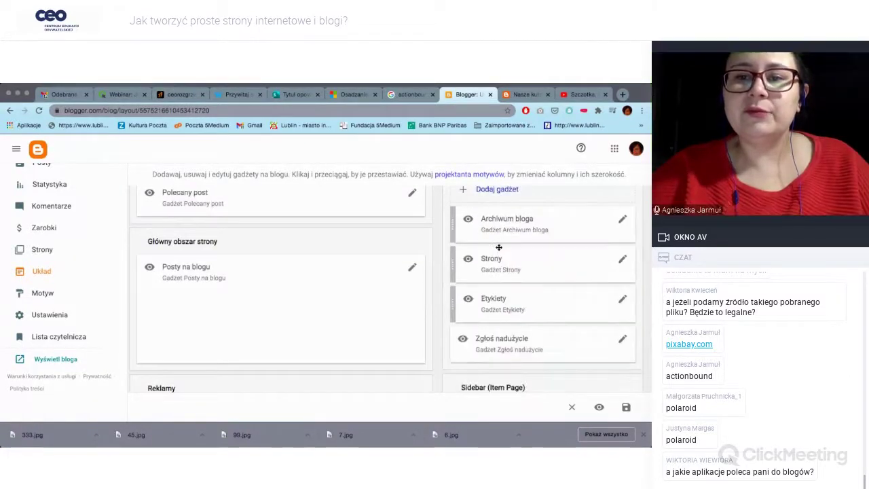
scroll(143, 311, down, 3)
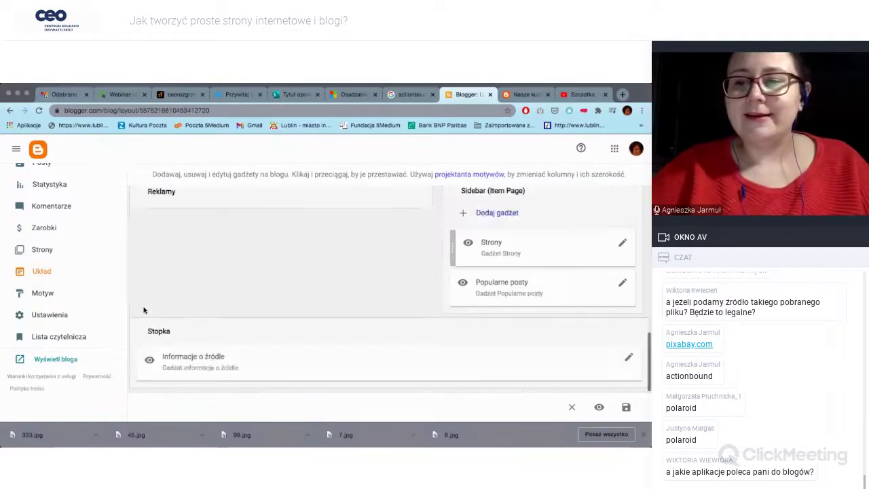
click(626, 406)
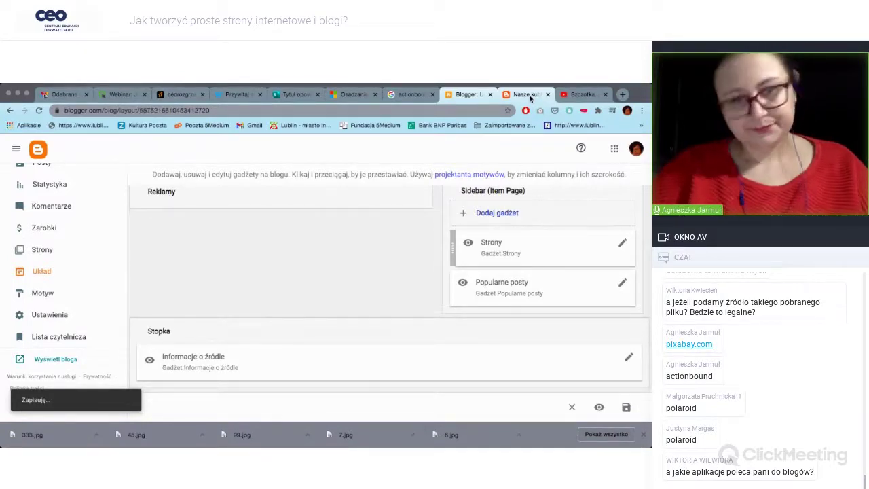
- Reload the live Nasze kubki blog and check which page links its sidebar shows
click(530, 95)
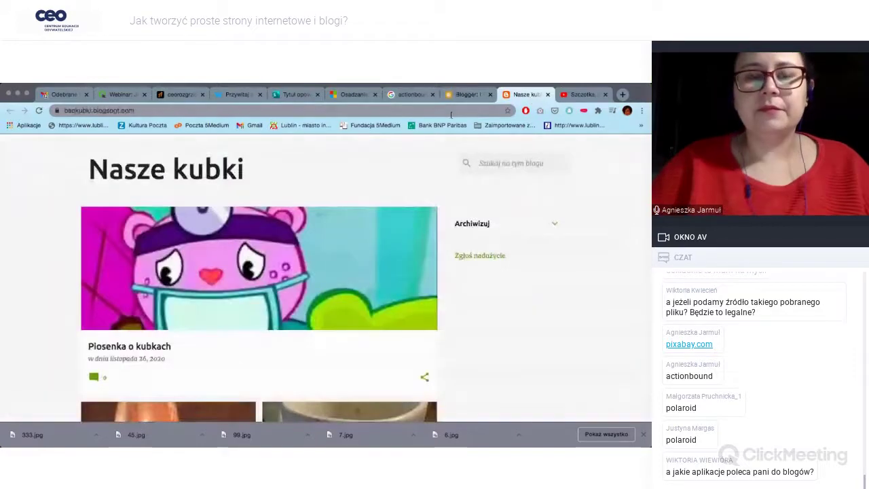
key(Return)
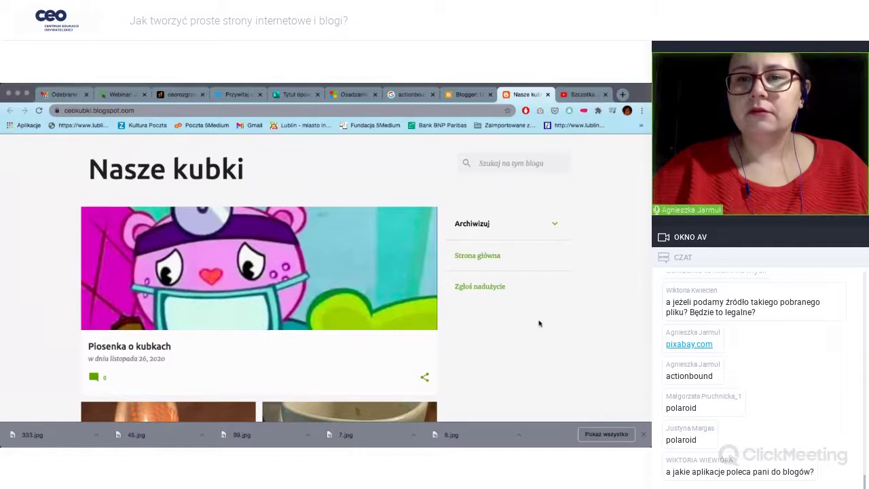
click(552, 228)
click(497, 226)
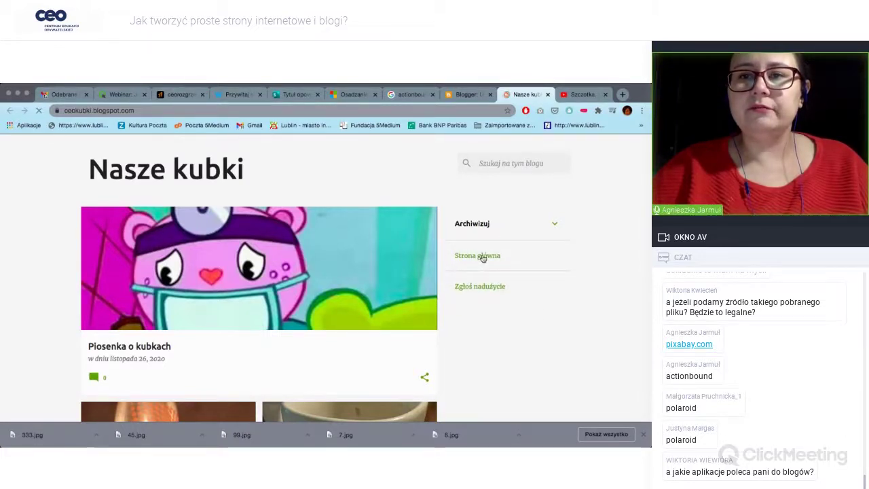
- Set the Pasek boczny Strony gadget to list Promocja projektu, Nasi sojusznicy and Nasz projekt, then save the layout
click(468, 95)
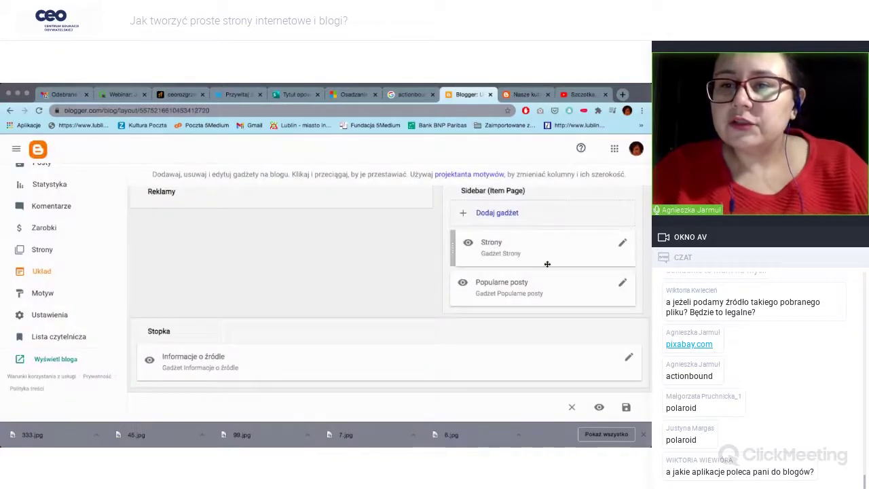
scroll(499, 285, up, 5)
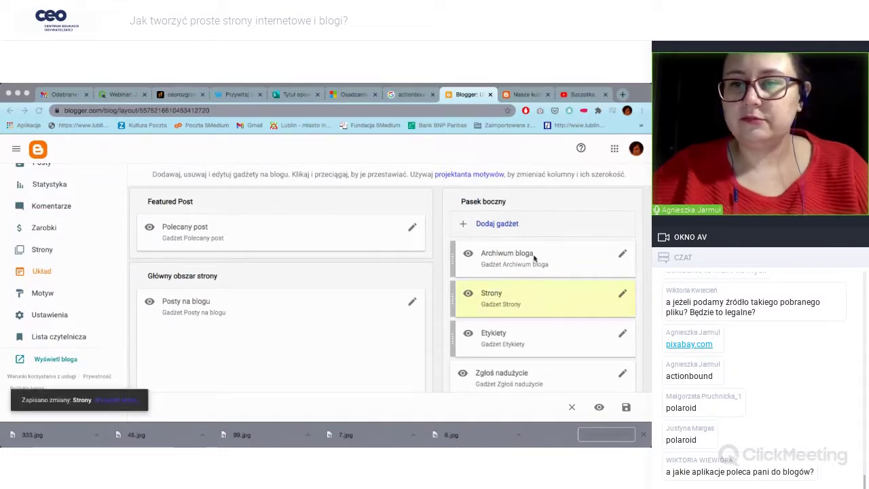
scroll(535, 258, down, 3)
scroll(536, 258, up, 2)
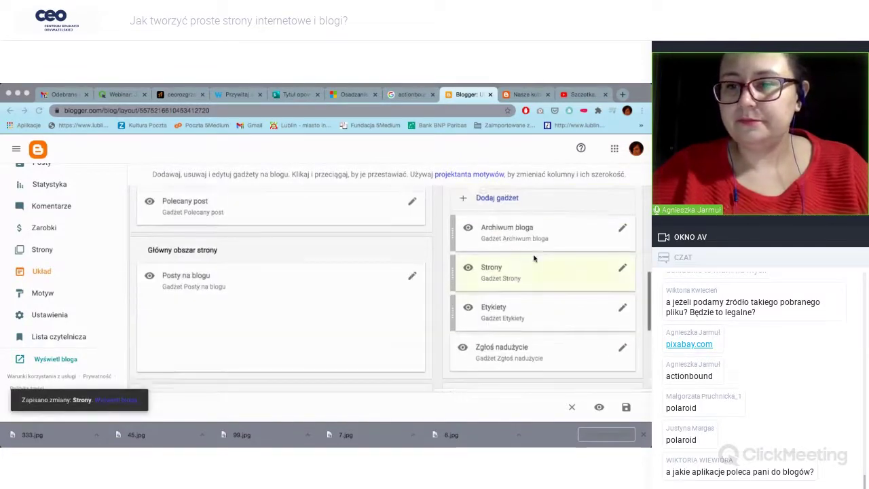
click(626, 408)
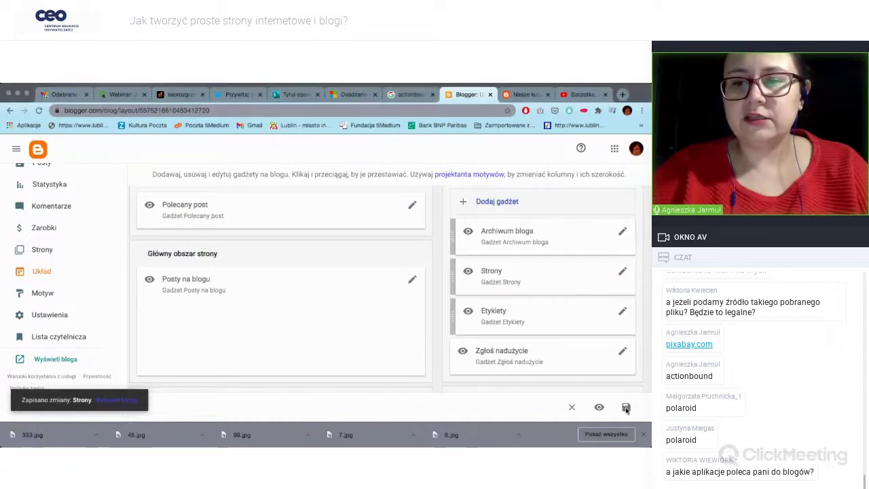
click(509, 317)
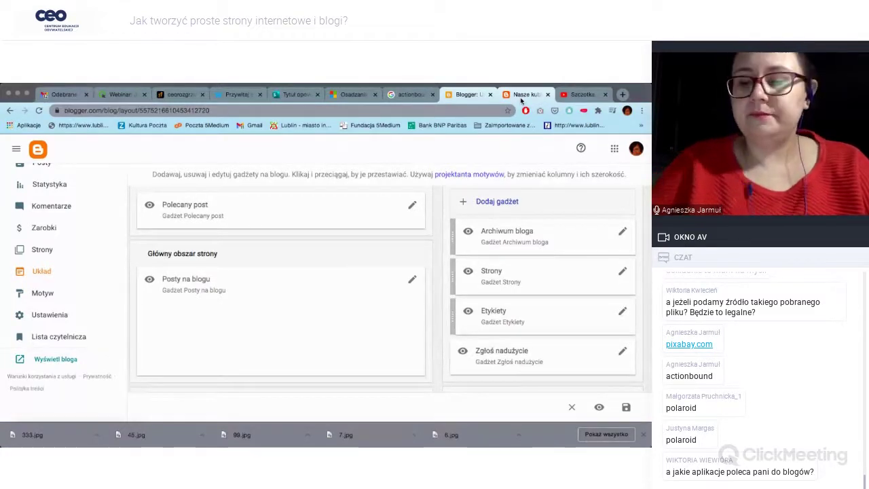
- Try the page links in the live blog's sidebar, then return to the home page and look through its posts
click(521, 96)
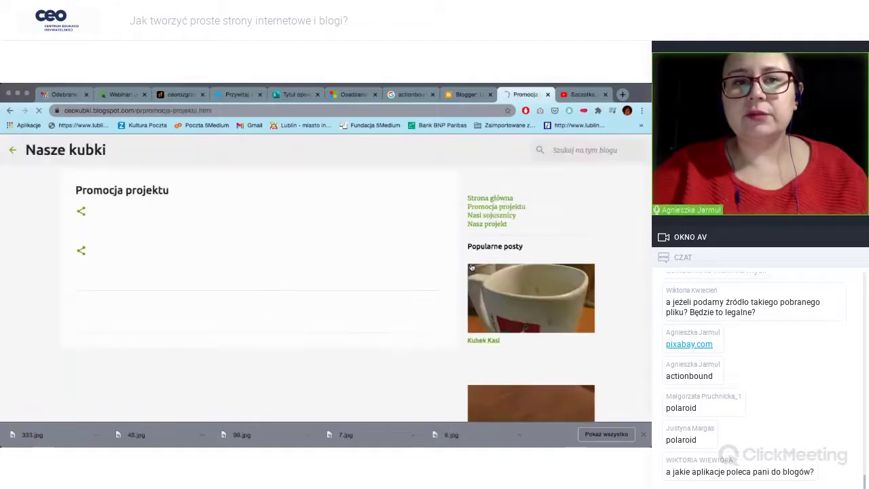
click(490, 216)
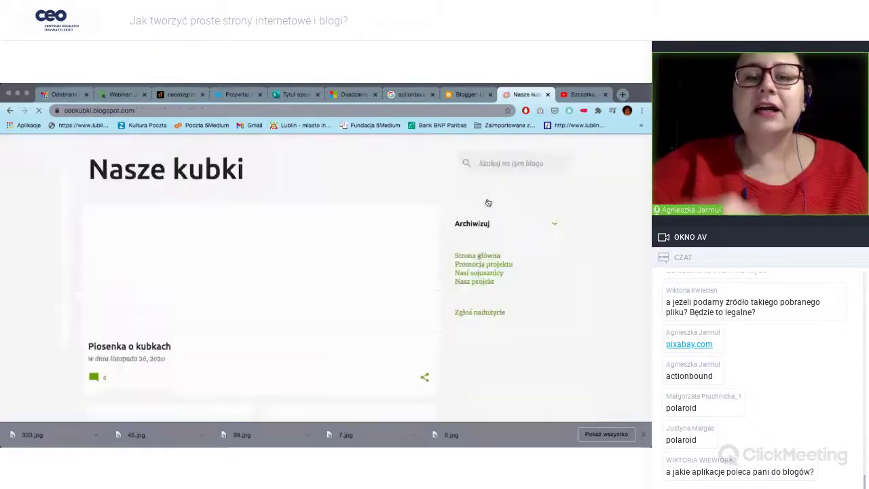
scroll(421, 320, down, 3)
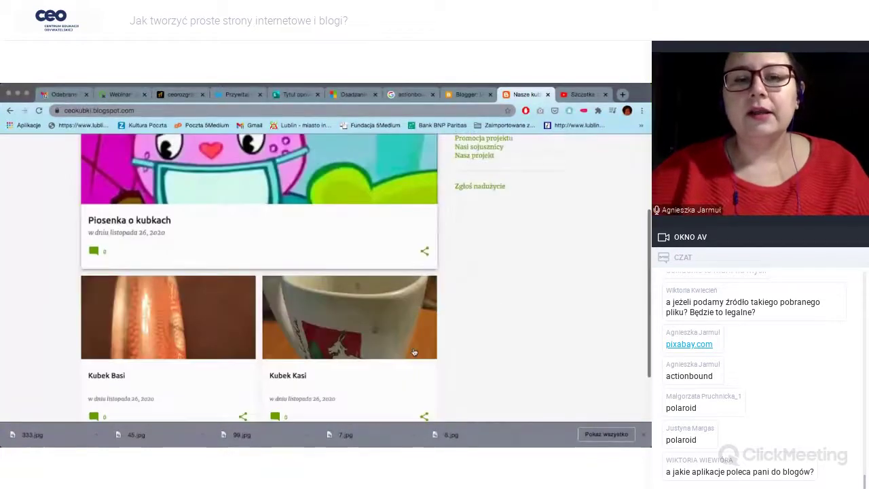
scroll(414, 352, up, 3)
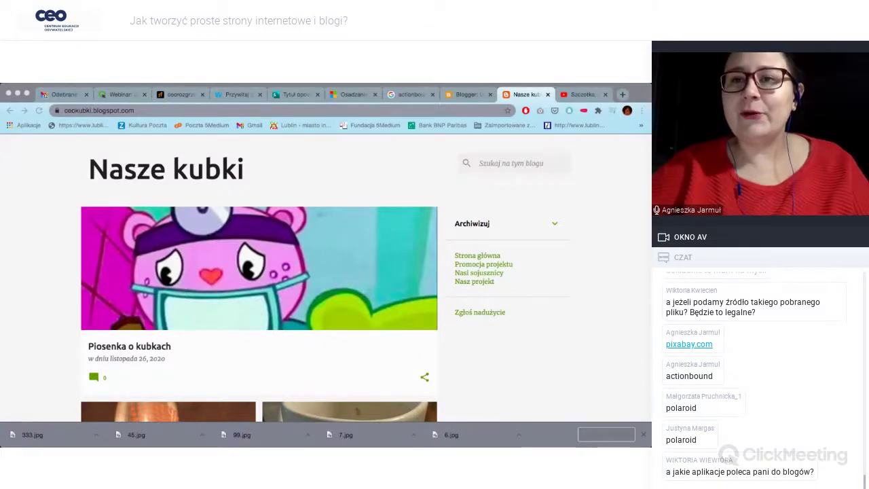
- Switch from the live blog to Facebook by opening facebook.com in the same browser tab
click(524, 89)
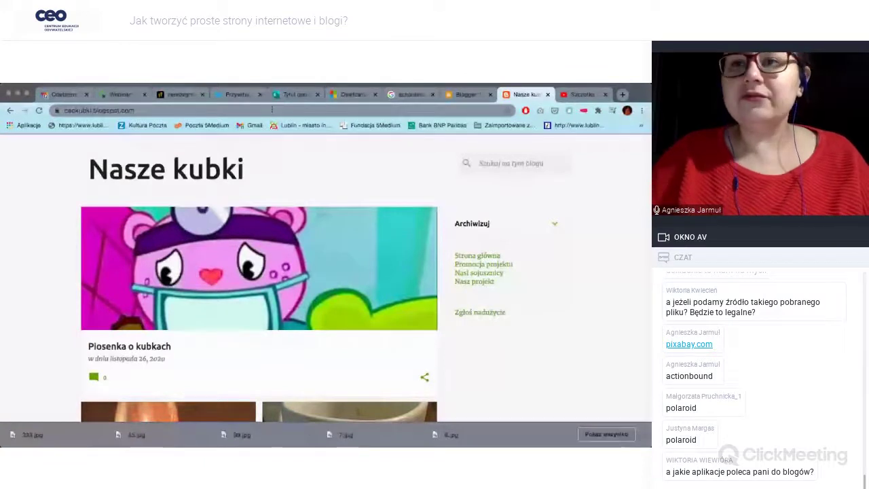
click(271, 109)
text(facebook.com)
key(Return)
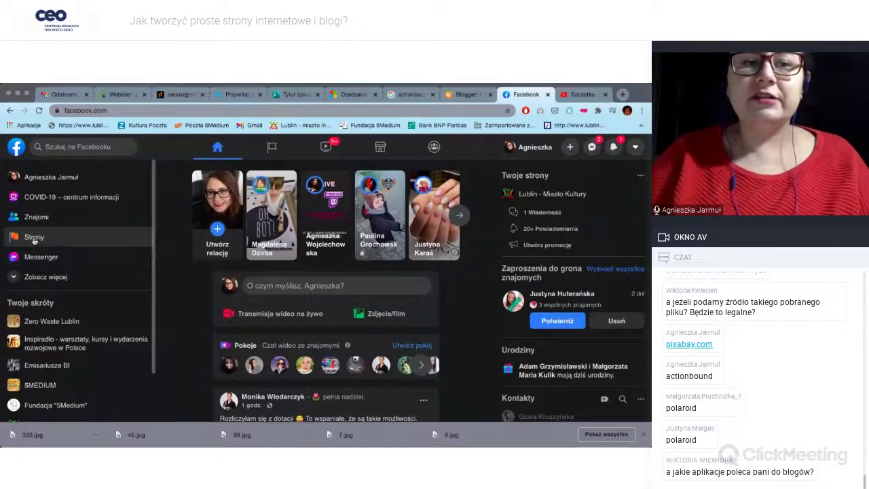
- Start creating a new Facebook page from the managed pages list and name it "Kubki na szkoleniu"
click(34, 239)
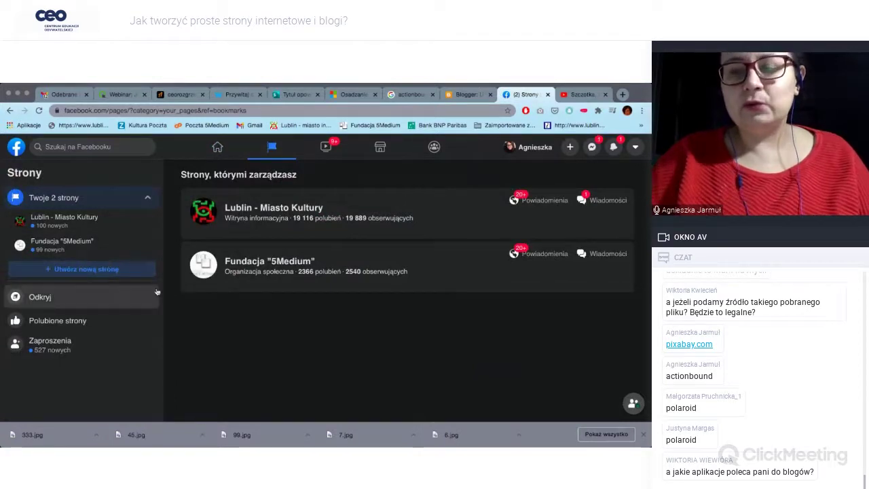
click(86, 270)
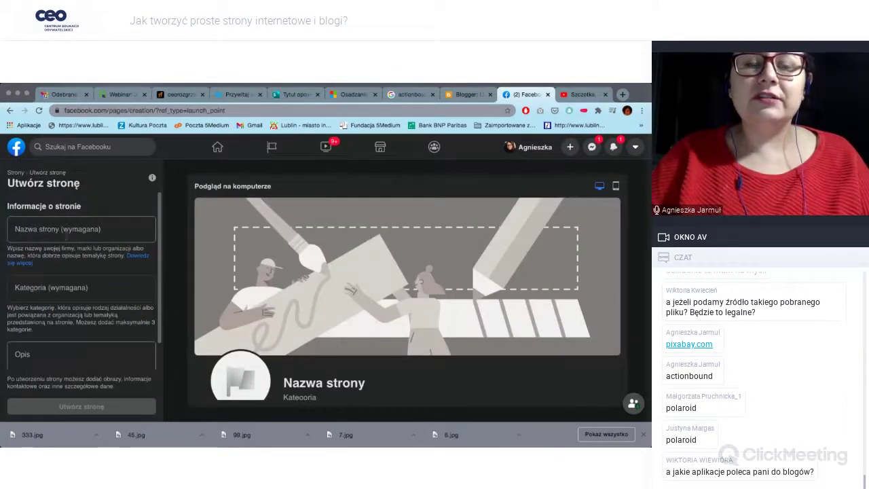
click(66, 233)
text(Ku)
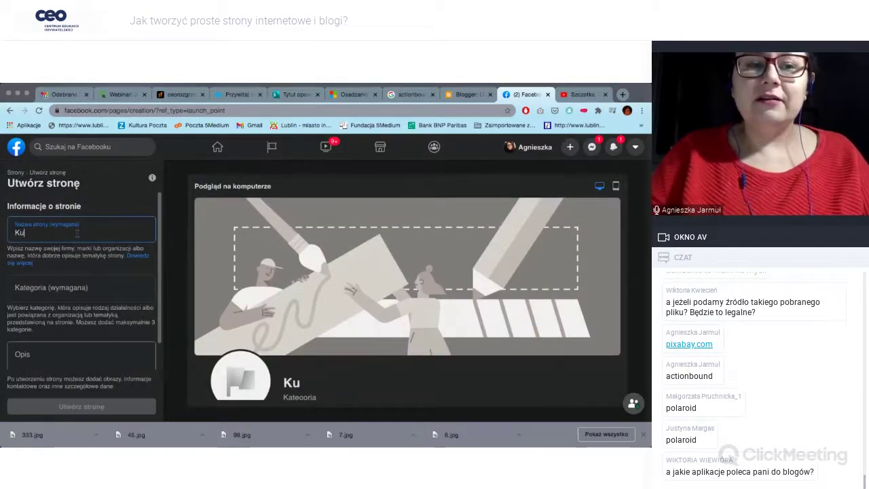
text(bki)
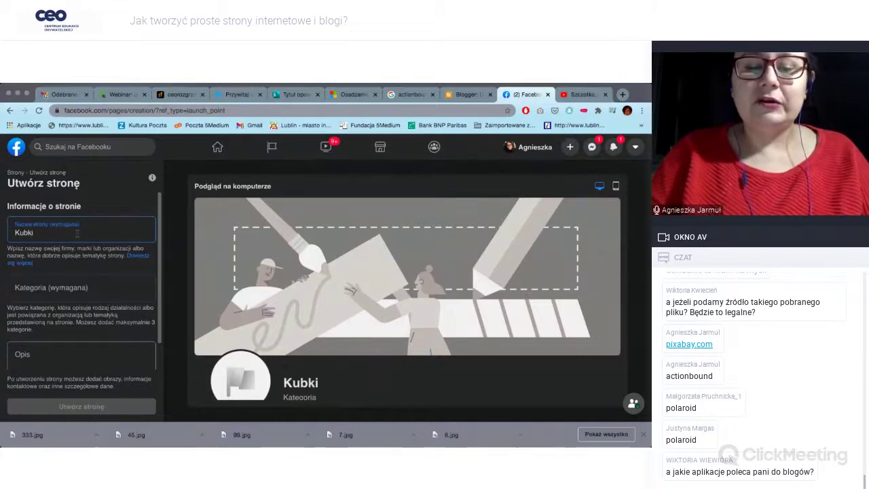
text( wa szko)
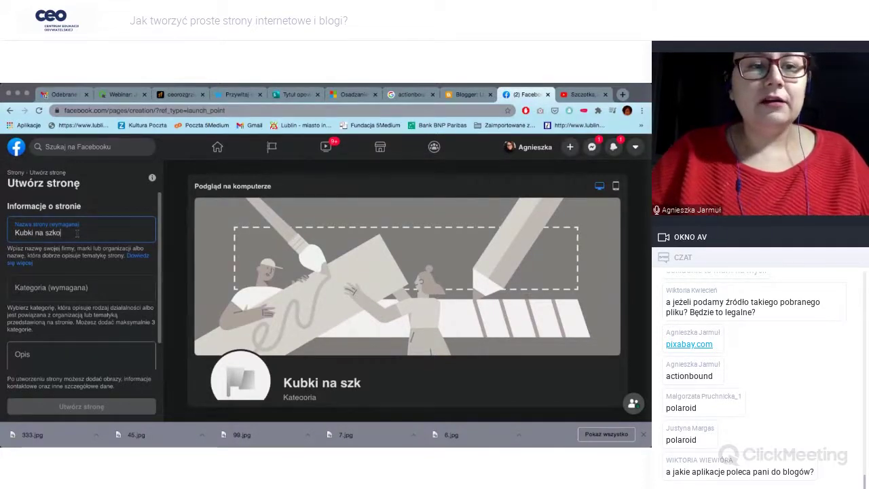
text(leniu)
- Set the category of the new page to Edukacja
scroll(44, 272, down, 2)
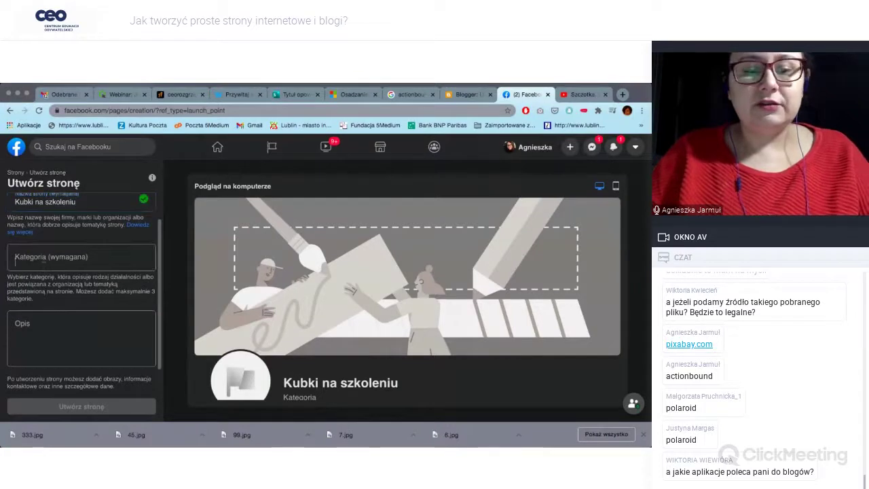
click(44, 258)
text(eduk)
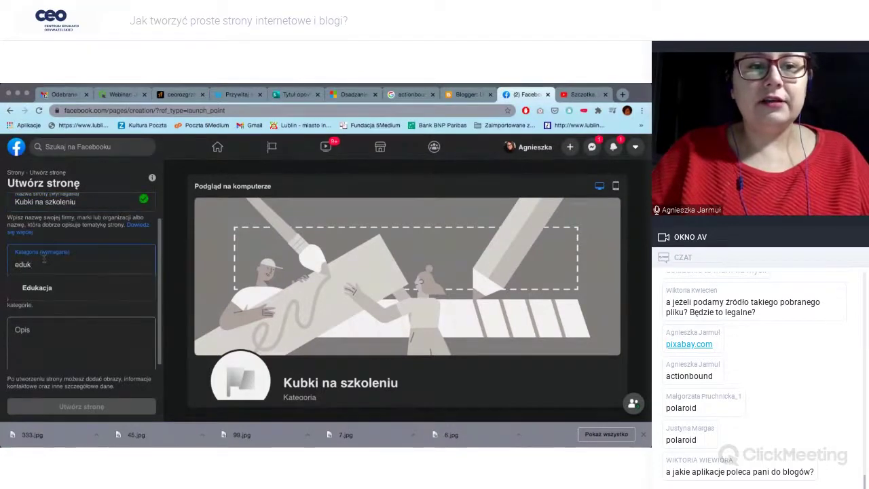
click(42, 288)
- Enter the page description "Tutaj opowiadamy o swoich ulubionych kubkach."
click(28, 328)
text(Tutaj opowiadamy)
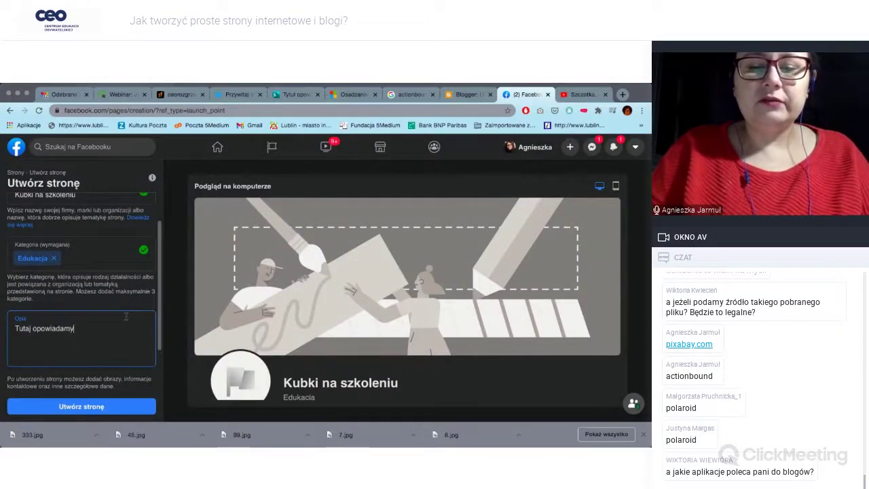
text( o swoich)
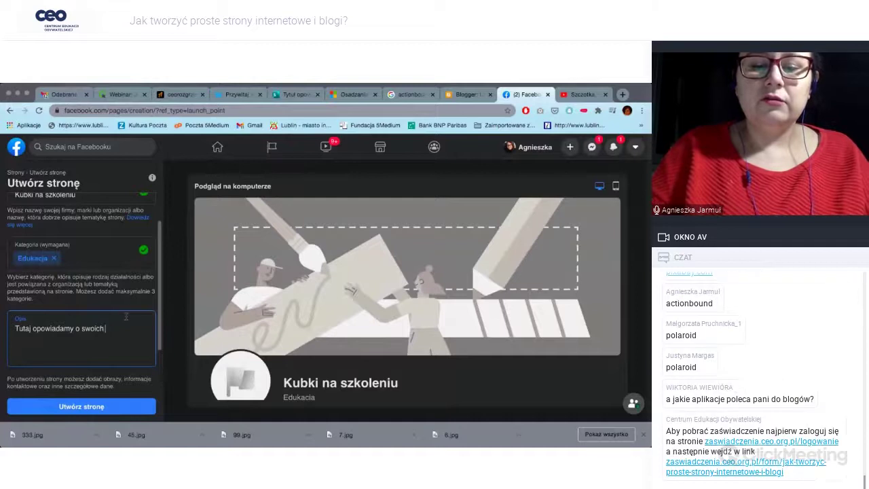
text( ulubionych)
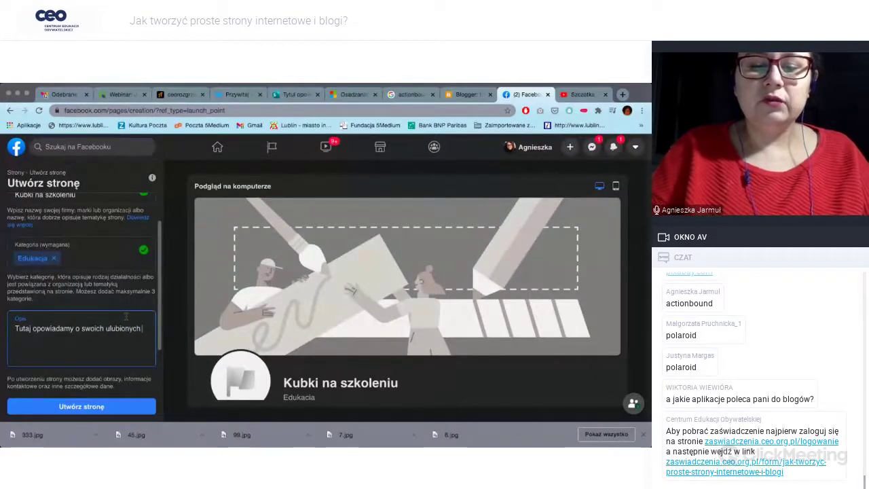
text( kubkach.)
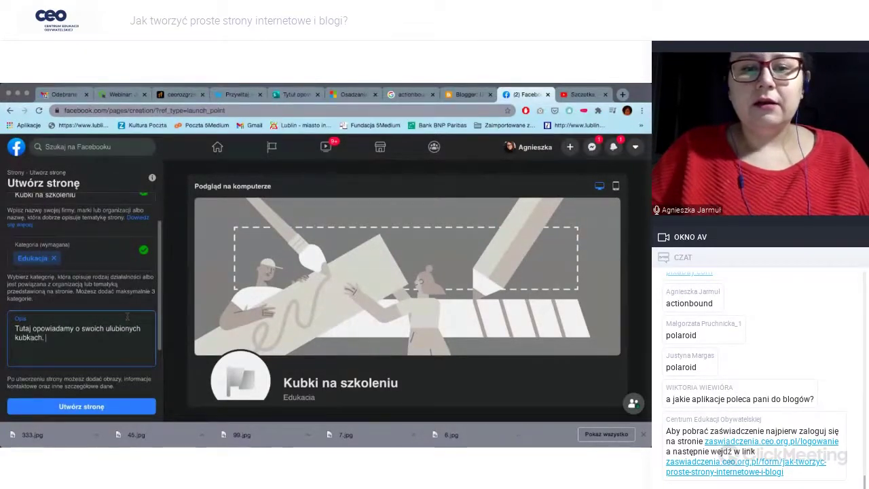
- Review the entered details and the desktop preview, create the page and dismiss the creation notice
scroll(316, 327, down, 3)
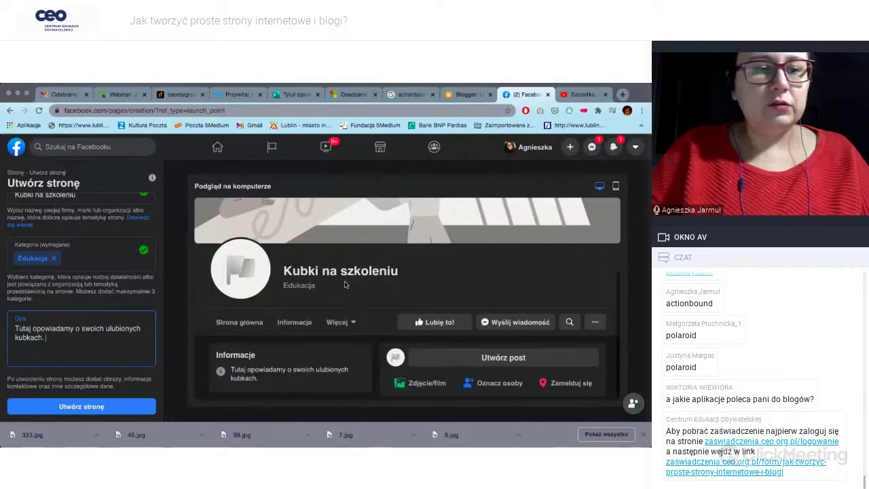
scroll(316, 327, up, 1)
click(101, 329)
scroll(100, 328, up, 3)
scroll(100, 328, down, 3)
scroll(101, 328, up, 3)
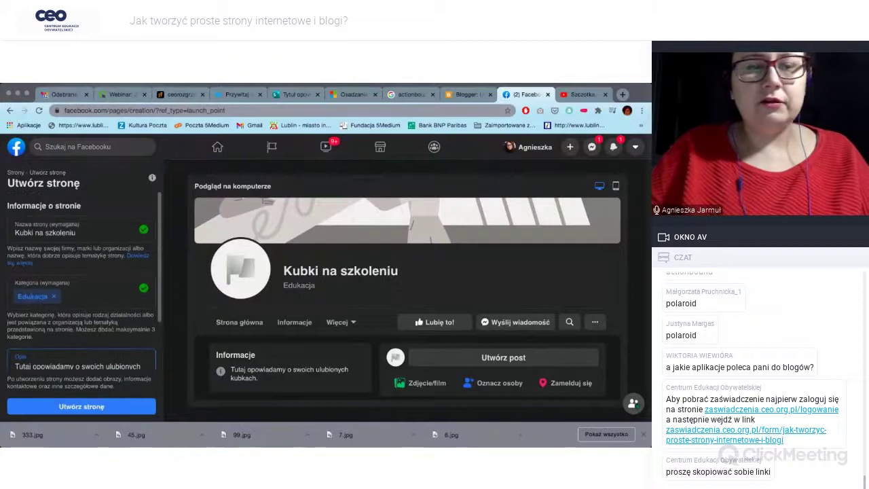
scroll(100, 327, down, 3)
scroll(299, 310, down, 1)
scroll(299, 310, up, 1)
click(80, 406)
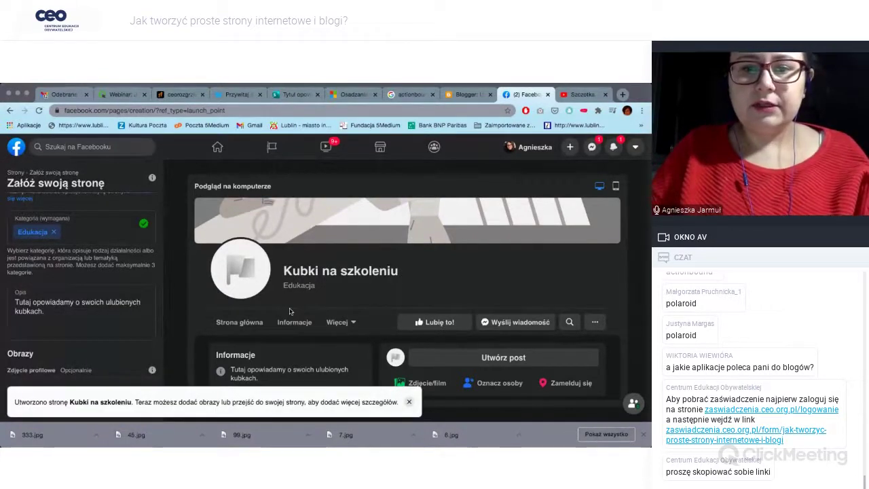
click(409, 401)
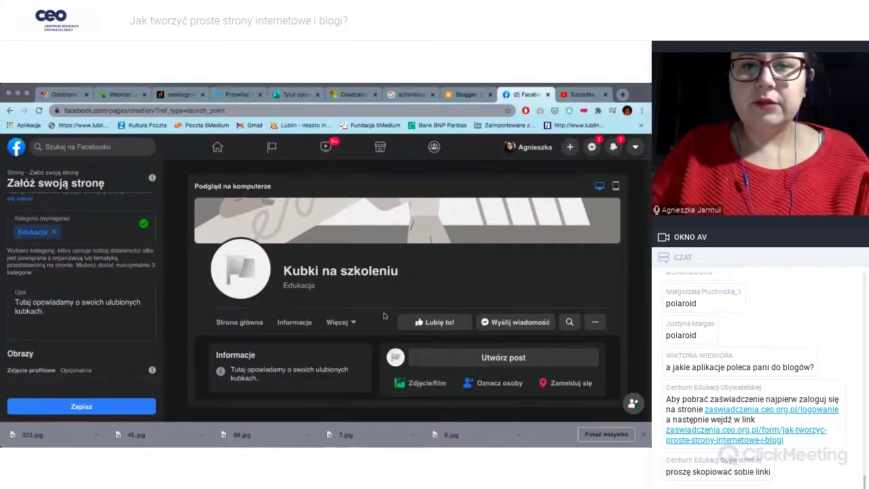
- Add the paper cup photo as the profile picture and the owl mug photo as the cover, then save the page
scroll(383, 316, down, 3)
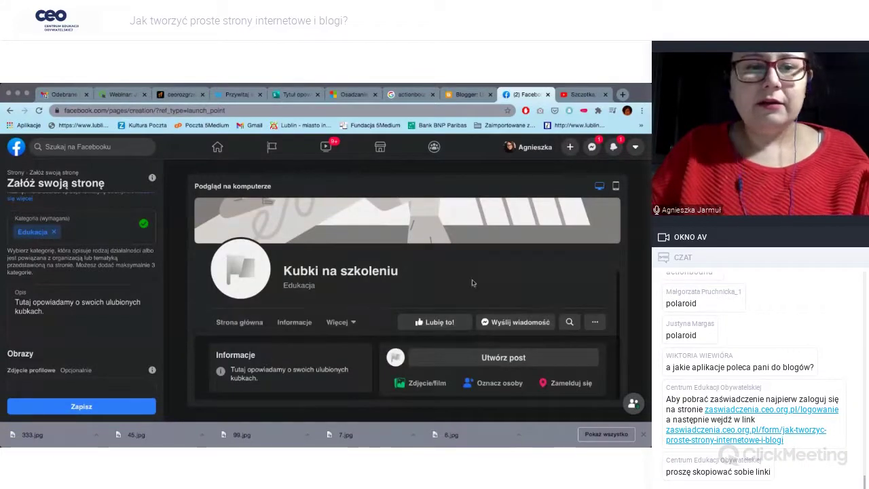
scroll(81, 285, down, 1)
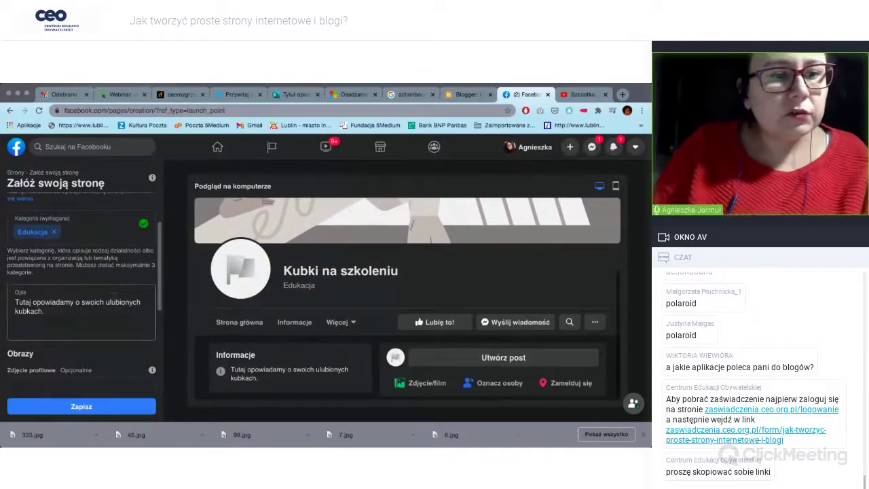
scroll(77, 334, down, 1)
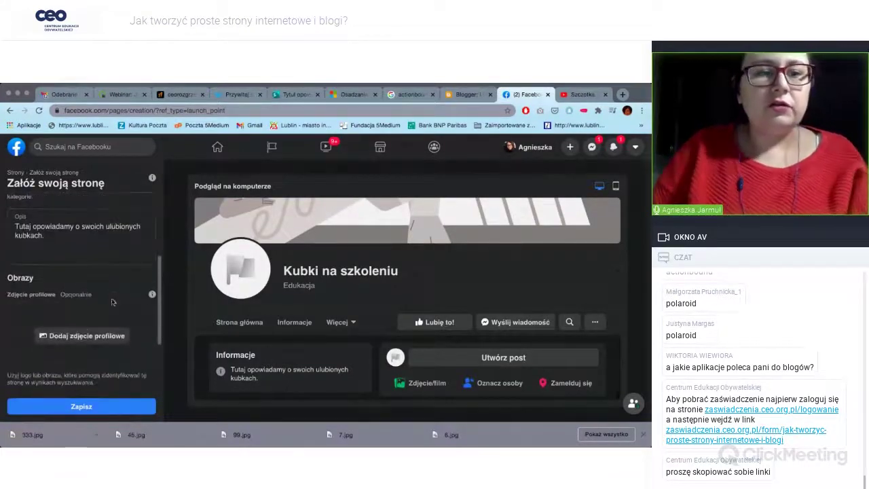
click(77, 334)
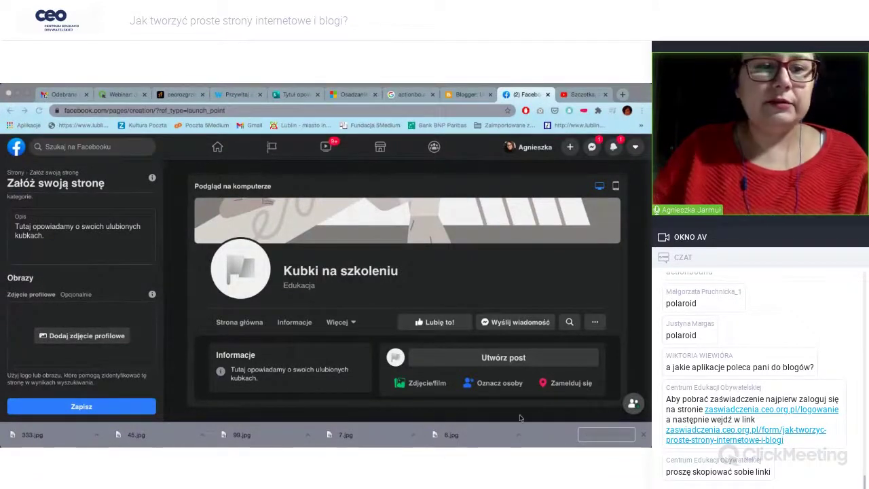
click(56, 341)
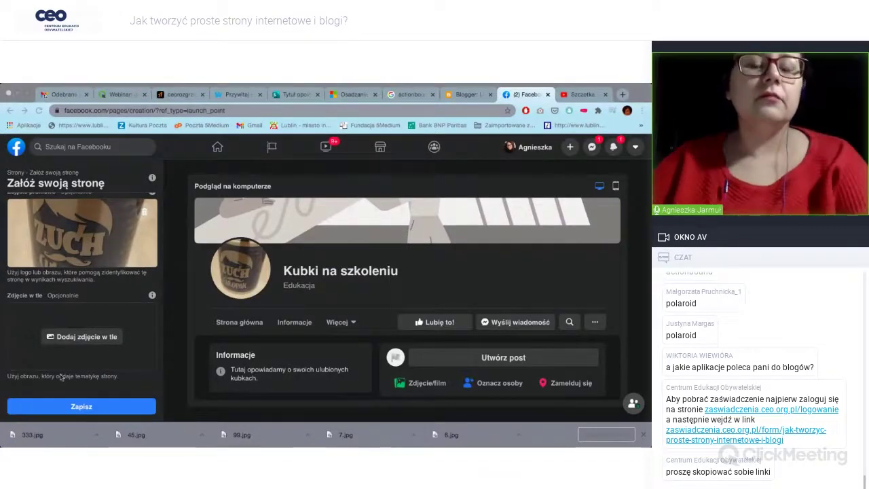
click(68, 411)
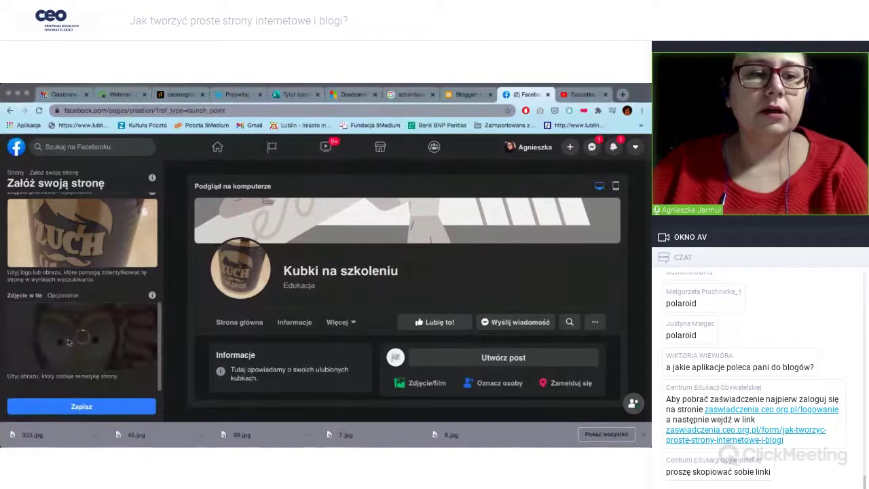
click(77, 407)
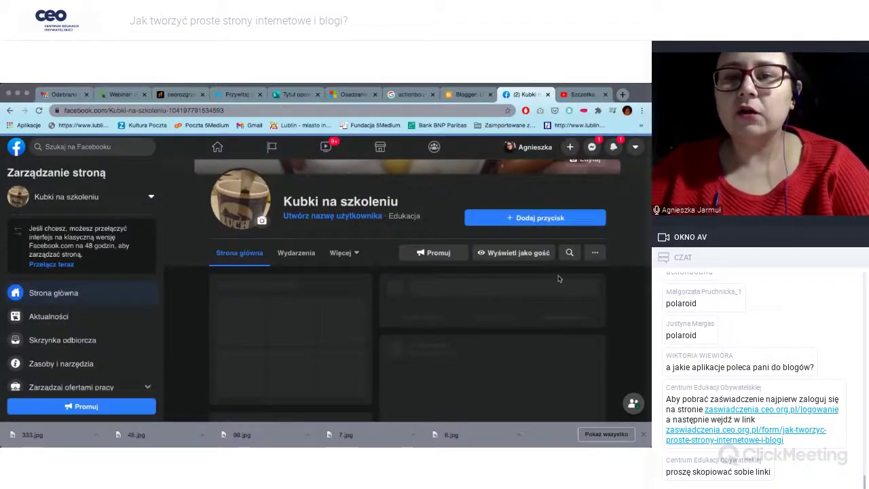
- Look through the new Kubki na szkoleniu page and view its owl mug cover photo in full, then close it
scroll(439, 302, down, 4)
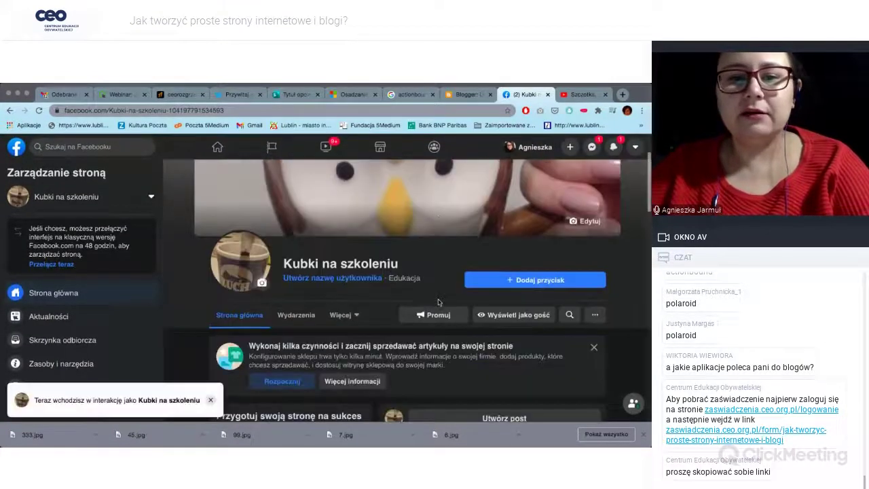
scroll(438, 303, down, 5)
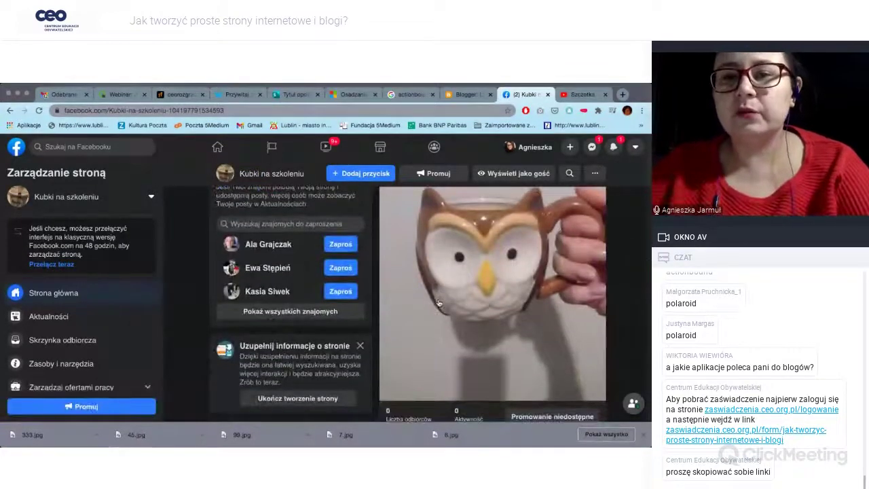
scroll(438, 302, up, 9)
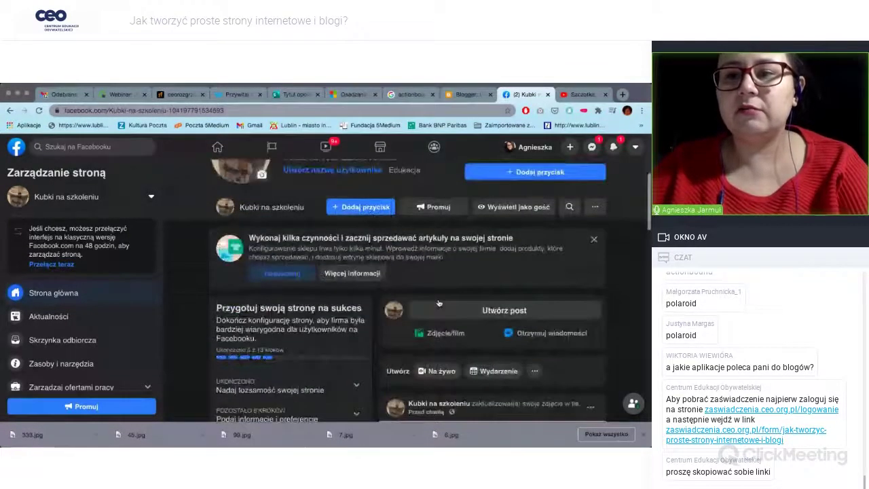
scroll(438, 302, up, 2)
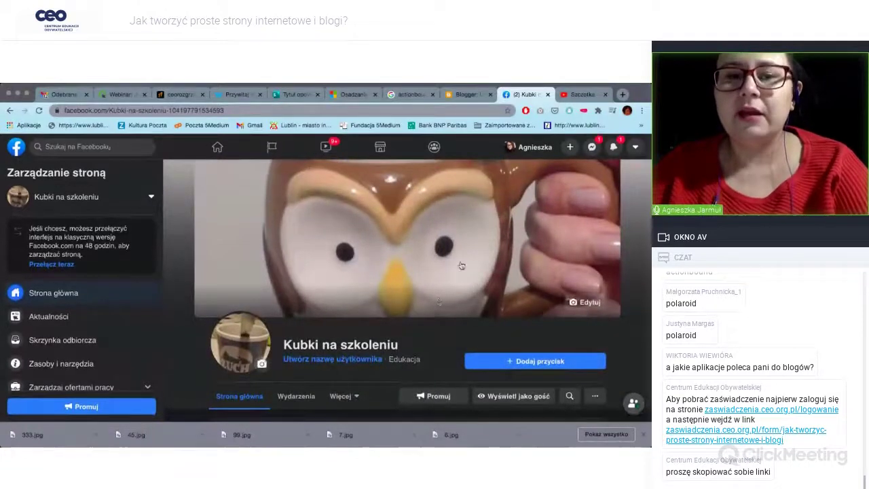
click(429, 225)
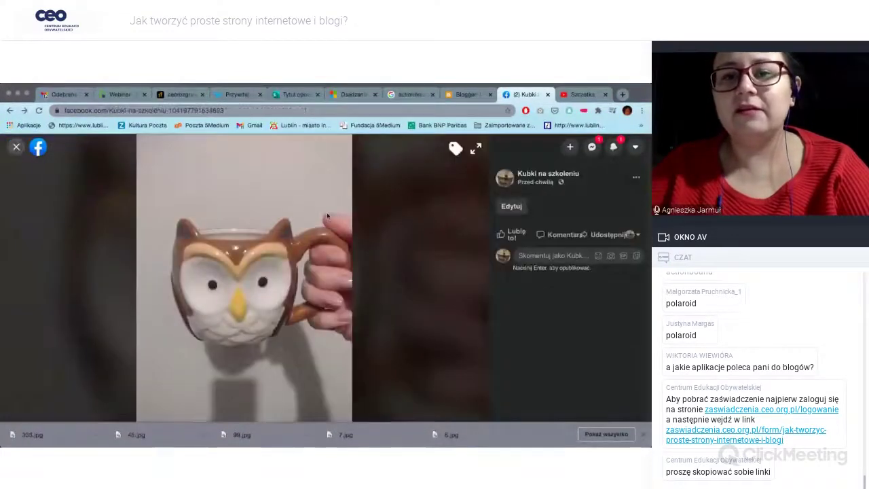
key(Escape)
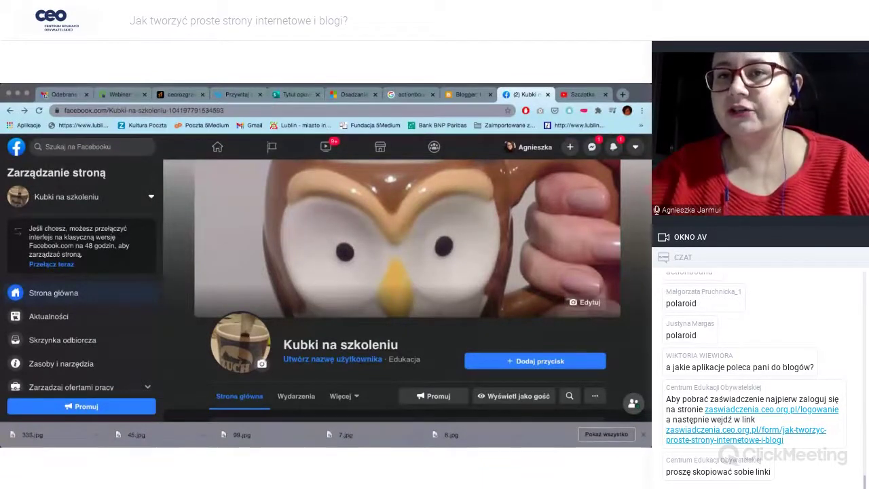
- Switch from Facebook to Canva by opening canva.com in the browser tab that holds Blogger
click(468, 96)
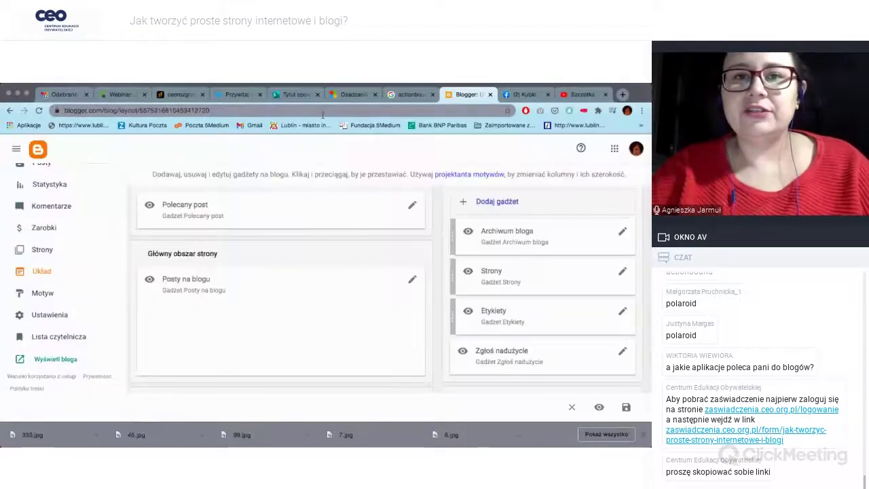
click(305, 111)
text(canva.com)
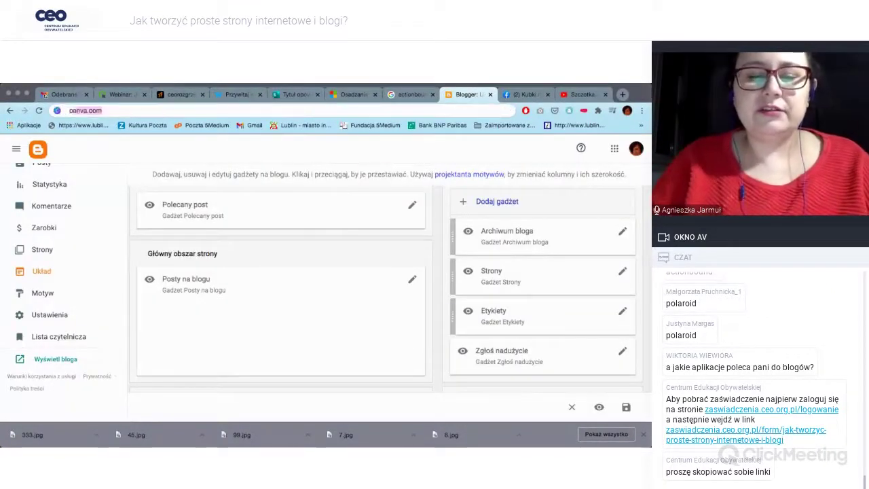
key(Return)
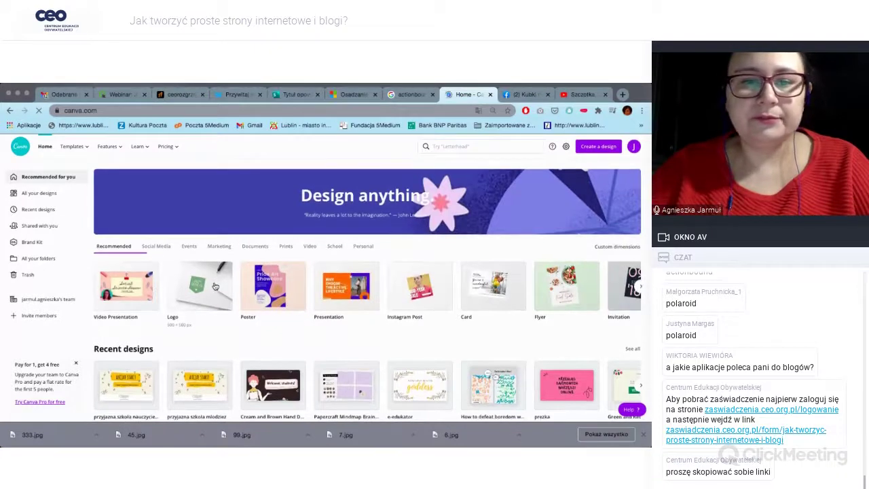
- Browse Canva's Social Media design types through to Facebook Ad, then return to the start of the row
click(218, 248)
click(156, 248)
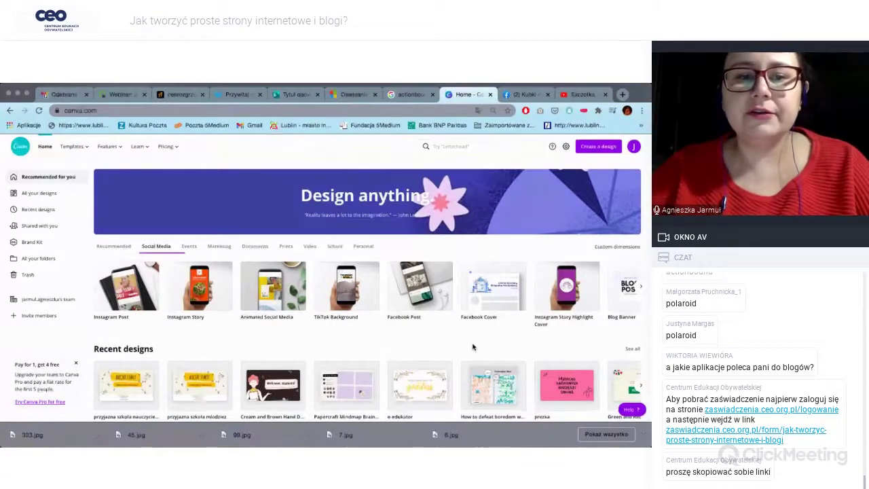
click(641, 288)
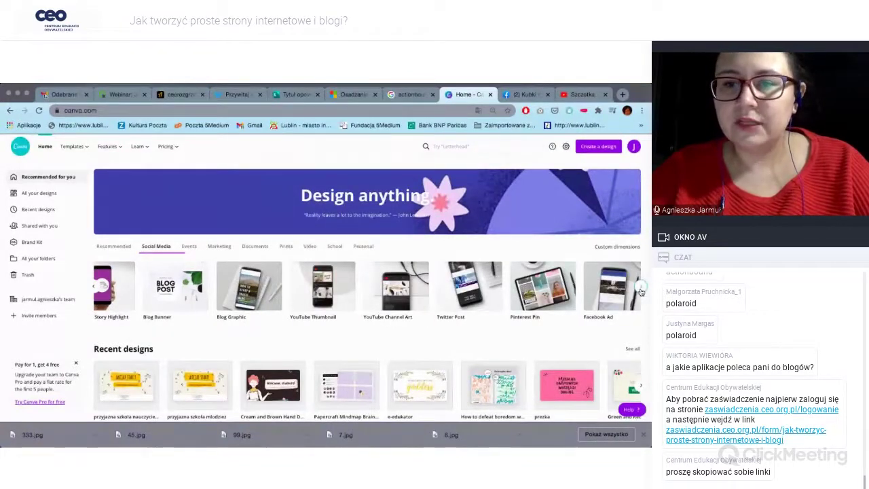
click(641, 289)
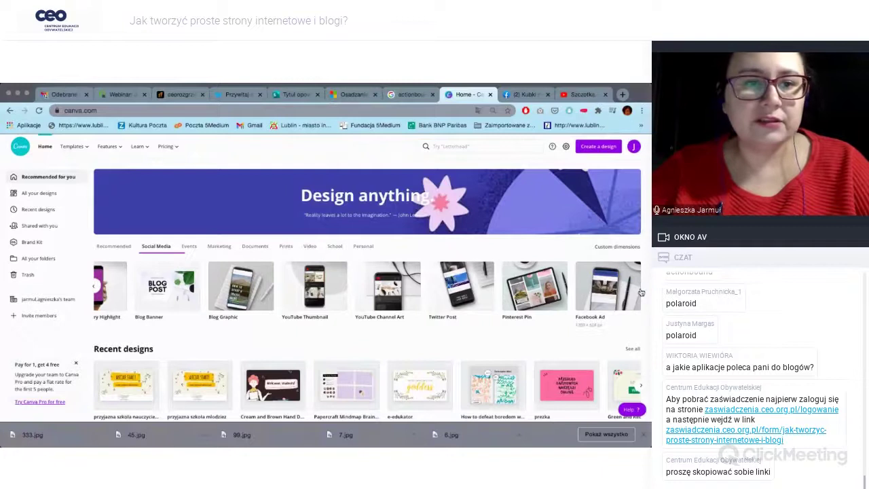
click(97, 288)
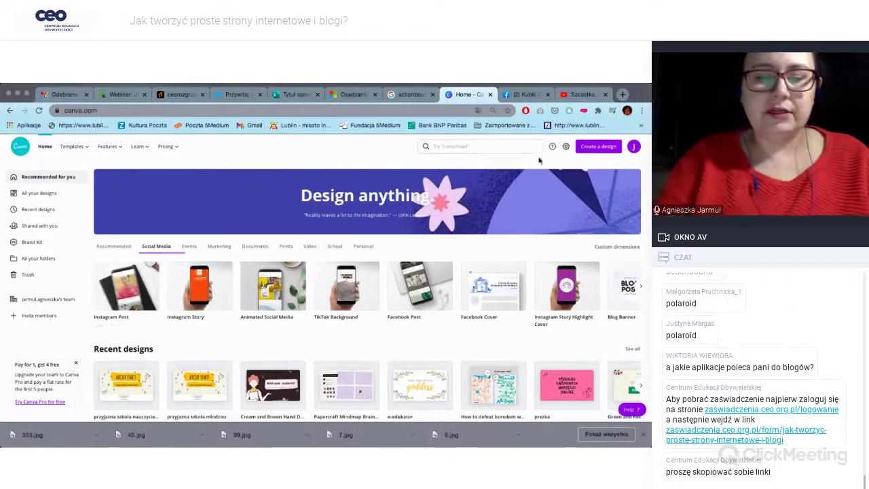
- Search Canva for facebook, choose the Facebook Cover type and open the red Happy Christmas cover template with the cookies photo
click(480, 145)
text(fa)
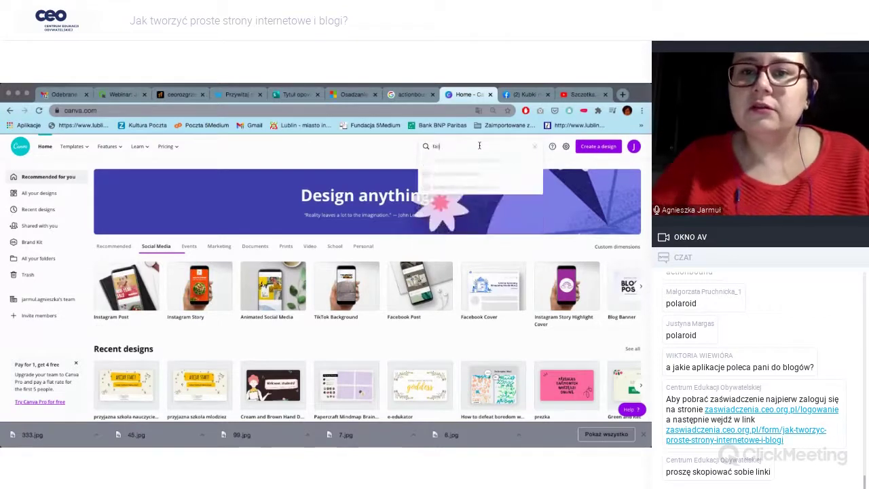
text(cebook)
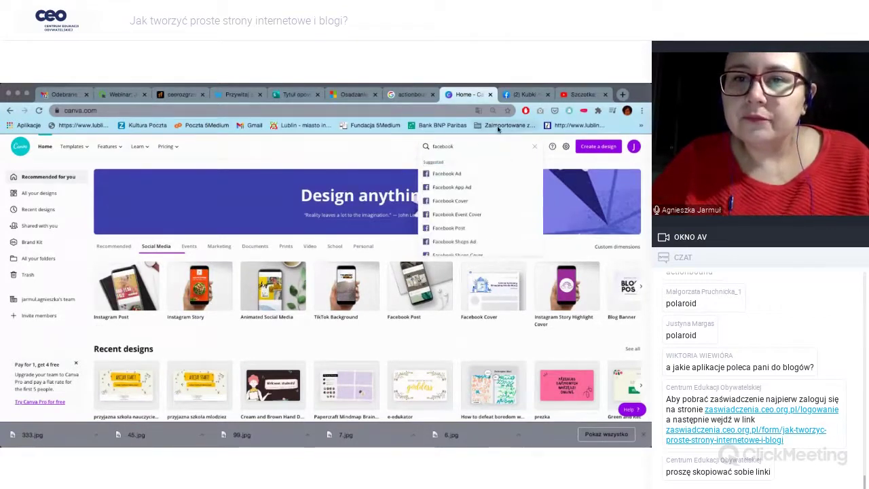
click(478, 202)
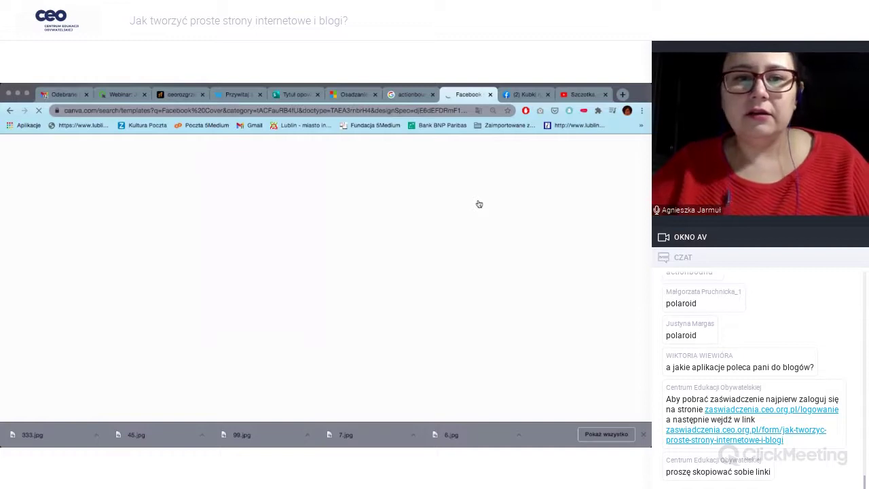
scroll(324, 234, down, 2)
scroll(325, 234, down, 3)
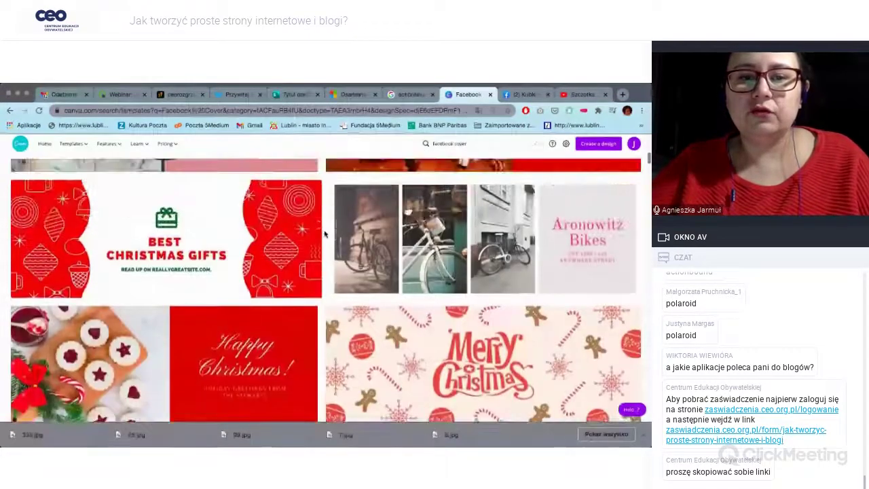
click(143, 370)
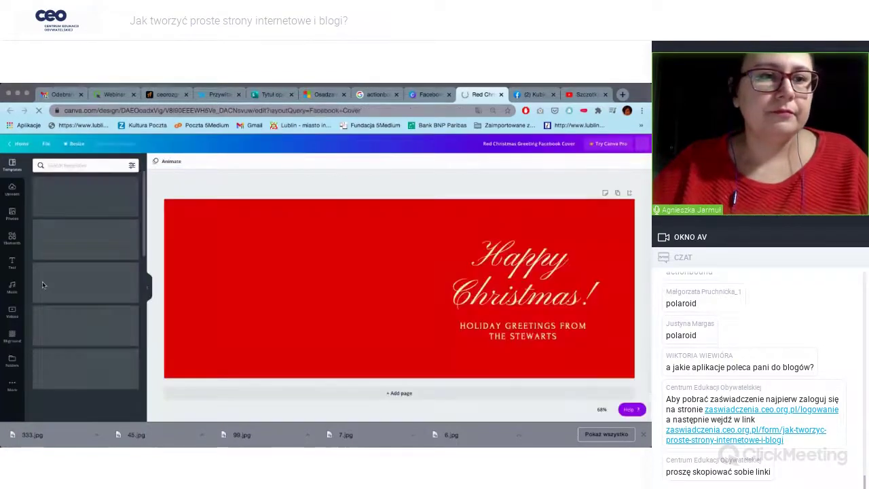
- Upload the downloaded 333.jpg to Canva and replace the template's cookies photo with this mug picture
click(11, 188)
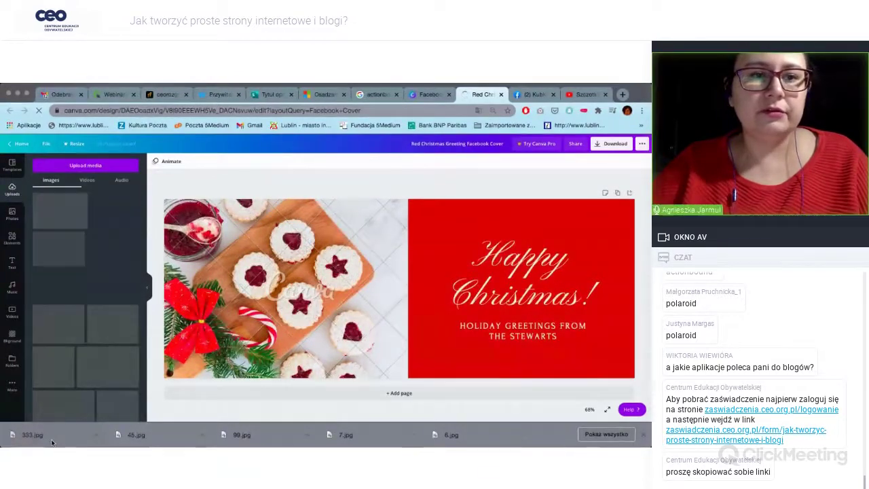
drag(42, 440, 73, 263)
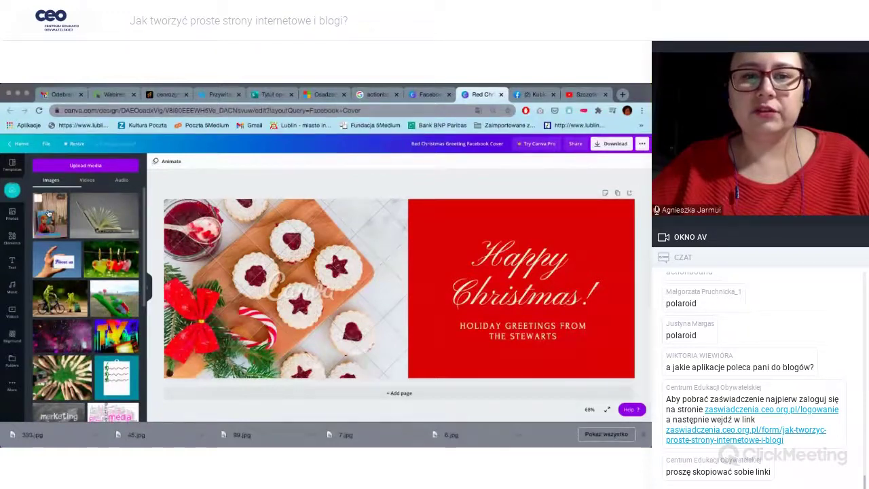
drag(48, 213, 290, 247)
double_click(268, 272)
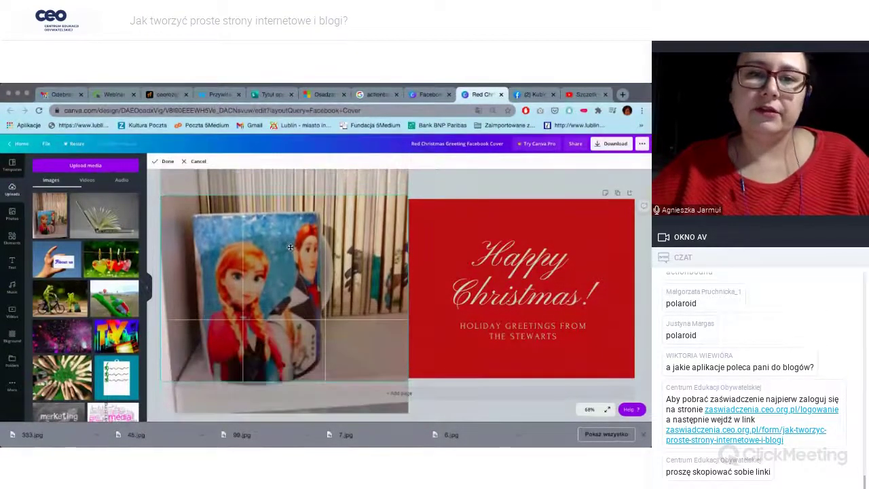
key(Return)
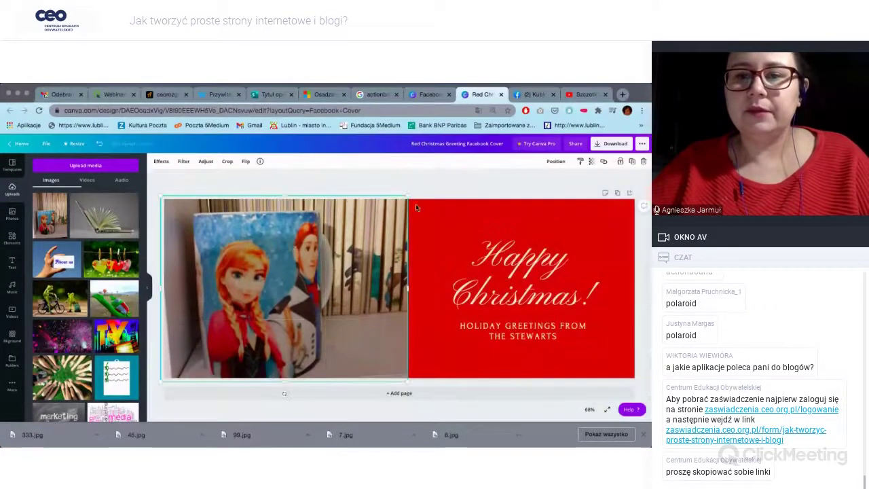
- Change the cover's heading to "Nasze kubki" and delete the holiday greetings line below it
click(492, 268)
double_click(492, 267)
text(Nasze kubli)
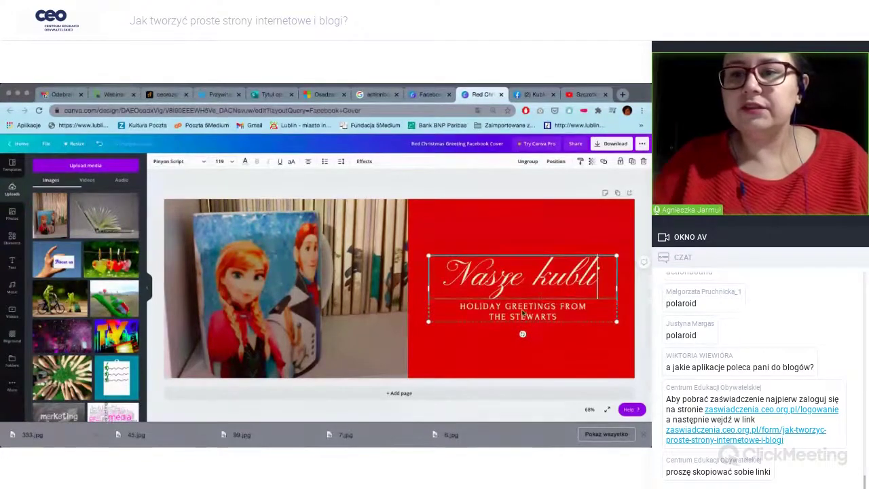
double_click(523, 312)
key(BackSpace)
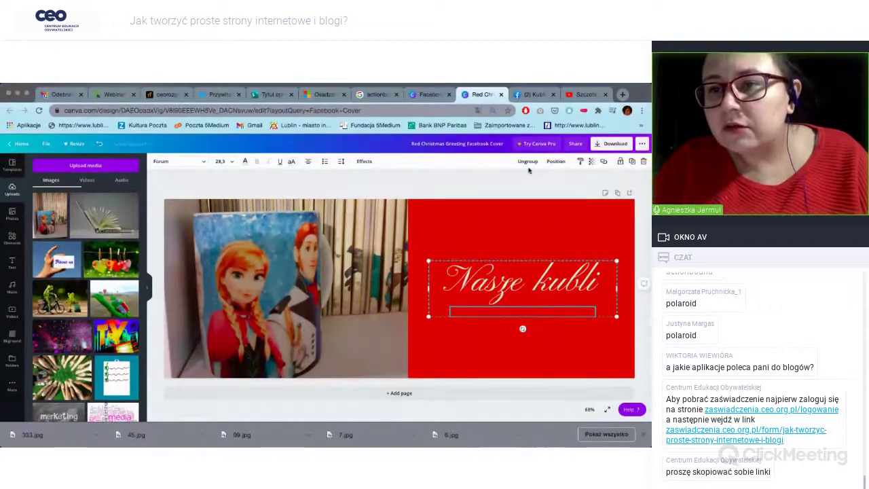
double_click(598, 290)
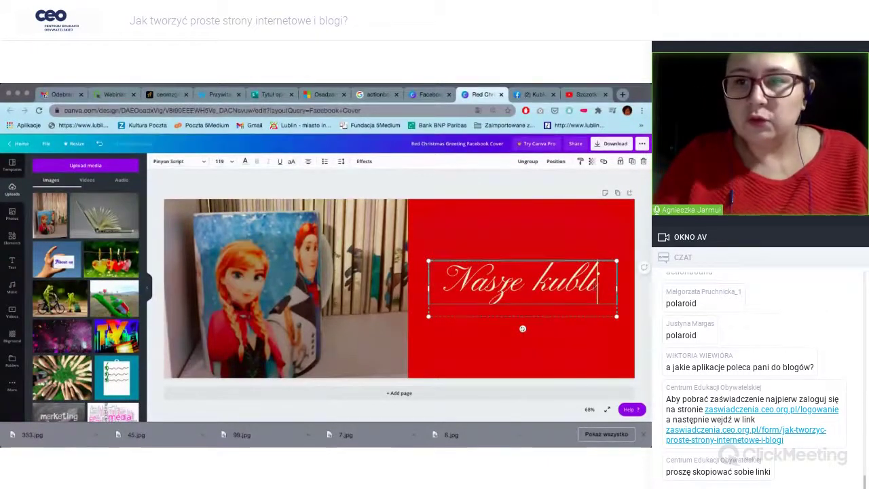
key(BackSpace)
key(BackSpace)
text(ki)
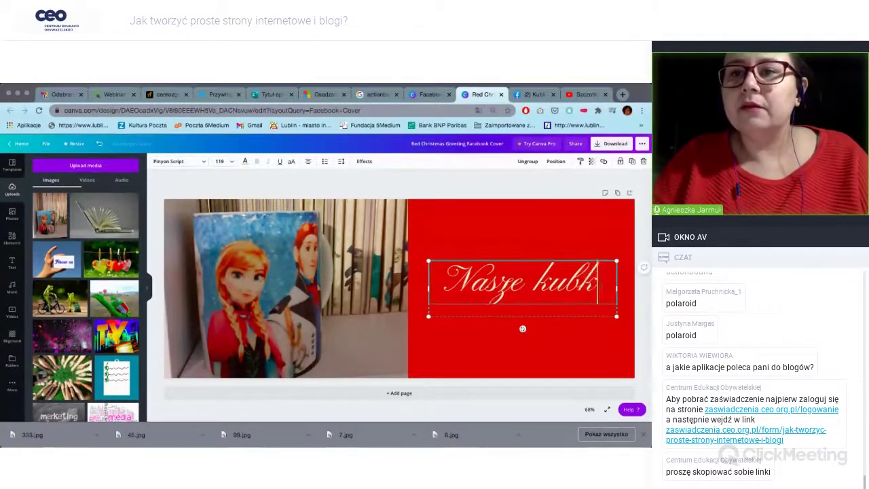
click(477, 184)
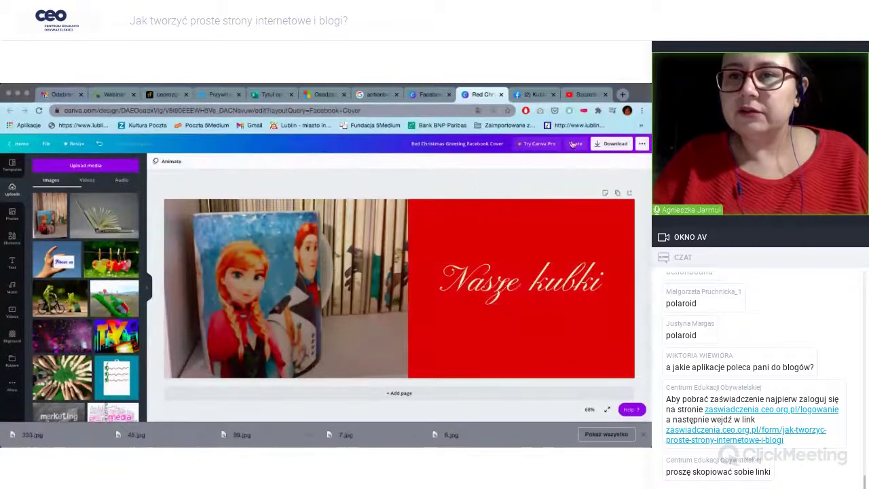
- Download the finished cover design as a PNG file
click(602, 144)
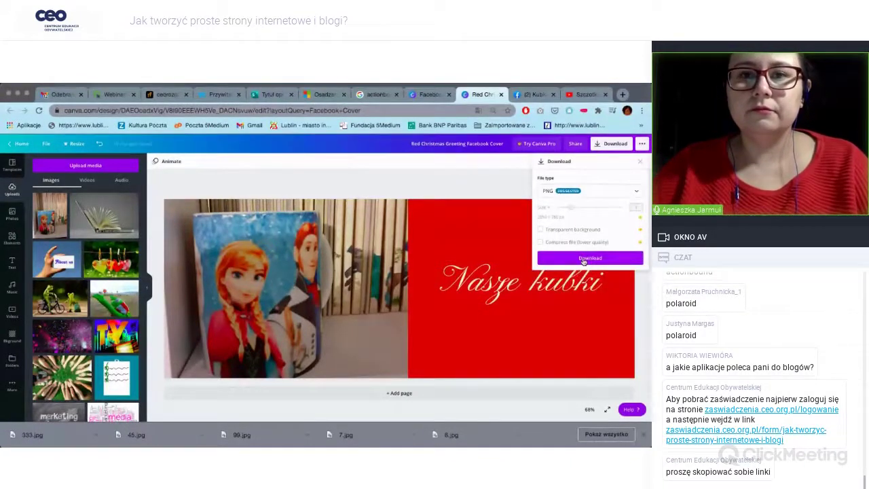
click(583, 259)
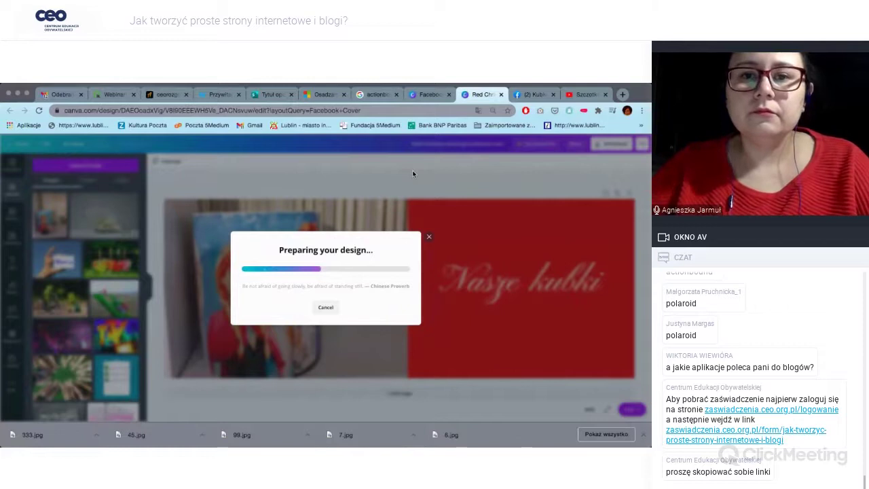
- Switch to Facebook, replace the Kubki na szkoleniu page's cover photo with the downloaded Red Christmas PNG and save the changes
click(532, 96)
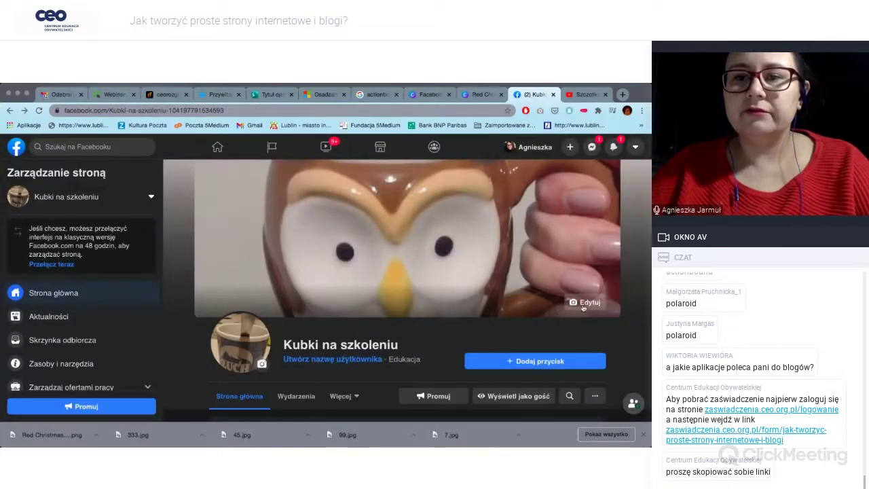
click(586, 302)
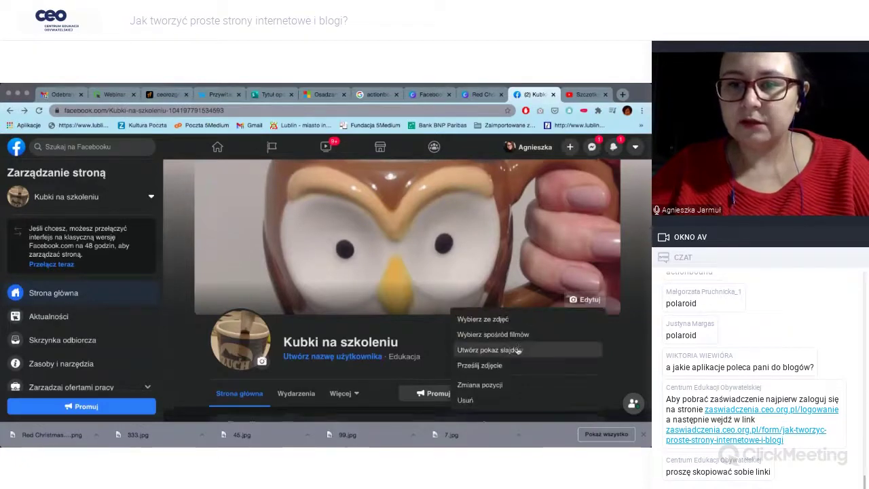
scroll(489, 343, down, 1)
click(493, 350)
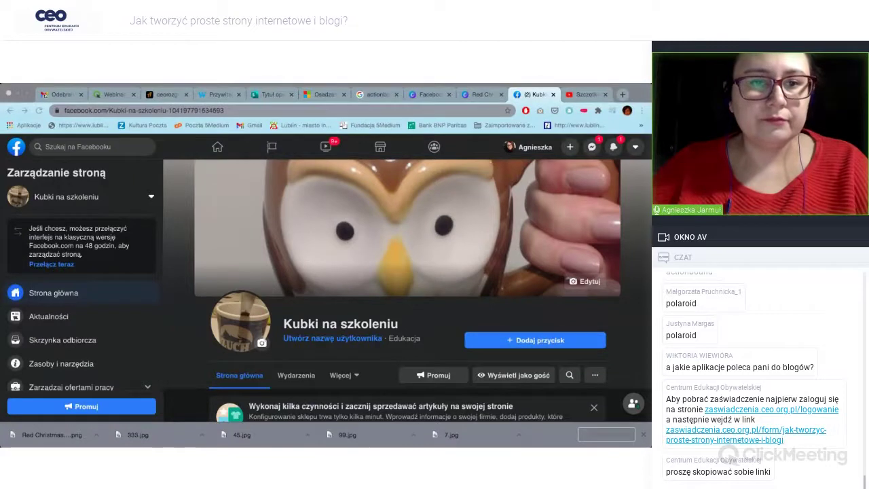
click(527, 423)
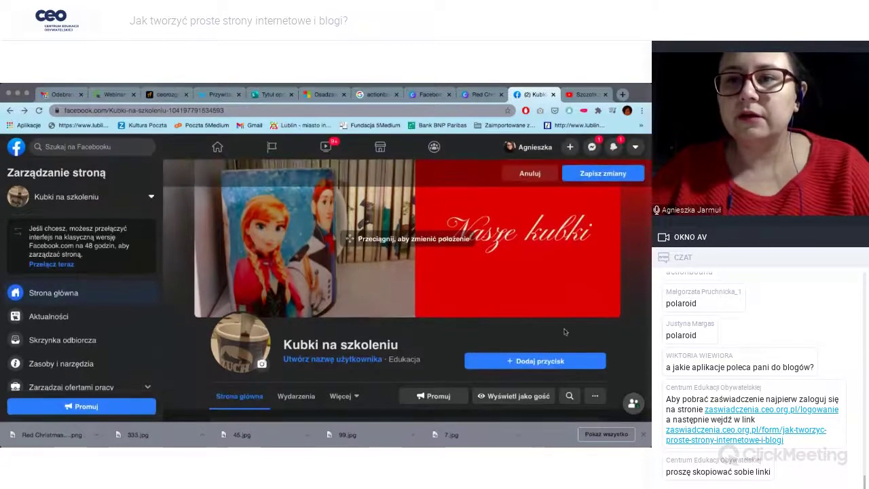
click(603, 176)
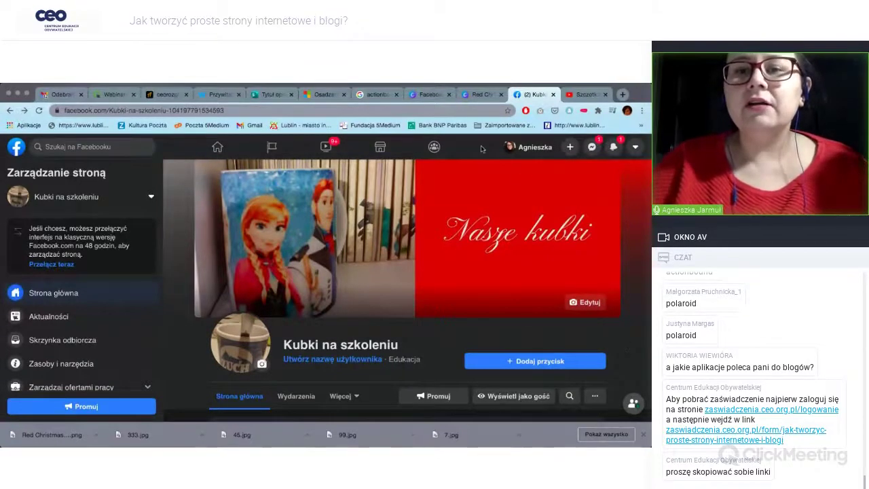
- Switch back to Canva and browse the template types suggested for the searches "facebook cover" and "facebook"
click(448, 96)
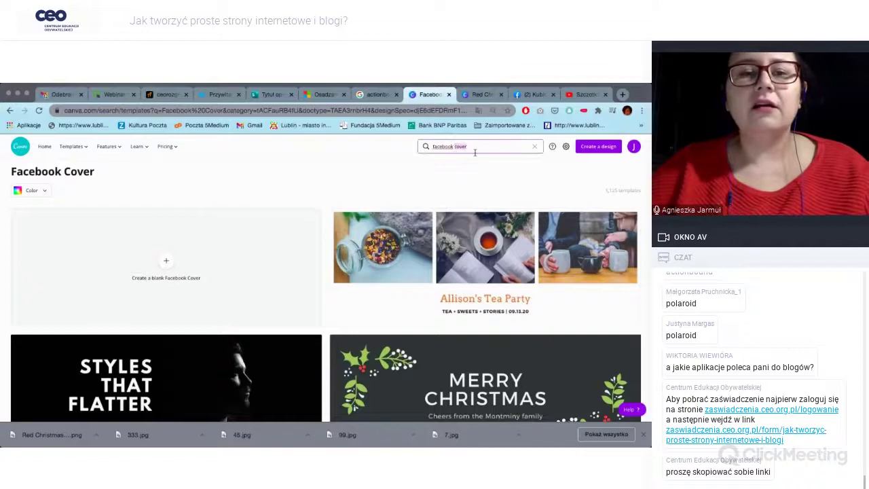
click(475, 152)
scroll(476, 190, down, 2)
scroll(476, 211, up, 3)
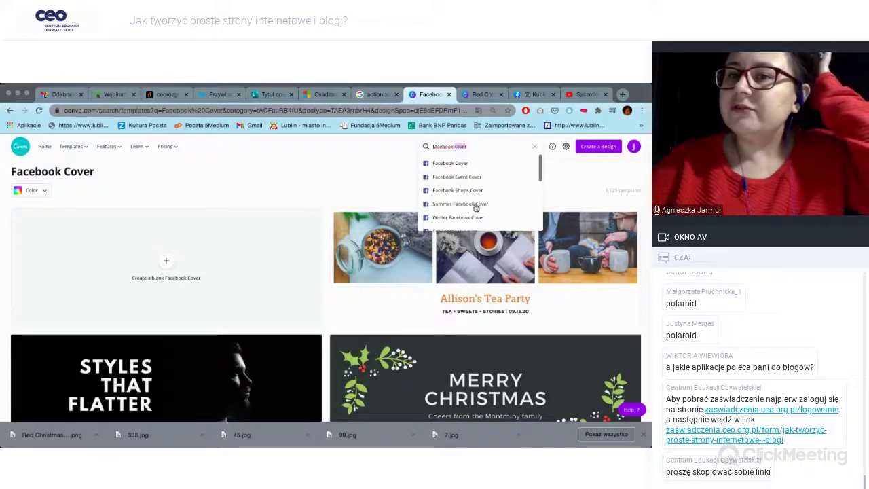
scroll(481, 183, down, 2)
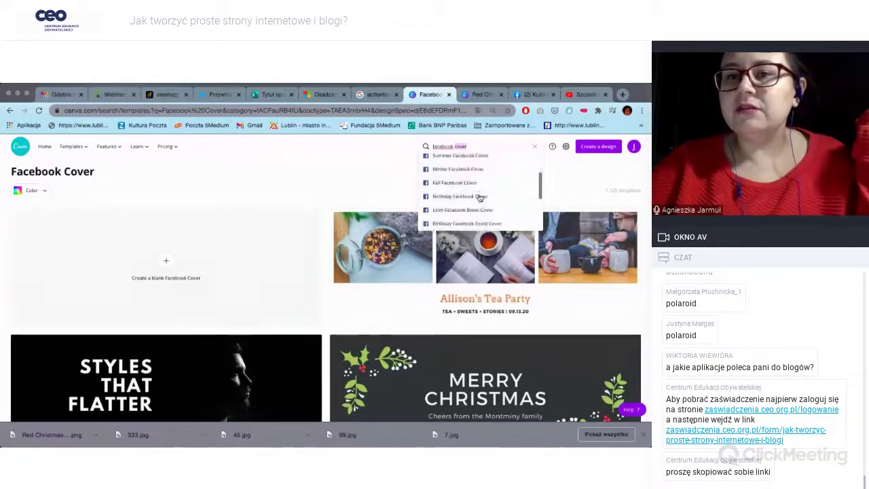
scroll(480, 197, down, 5)
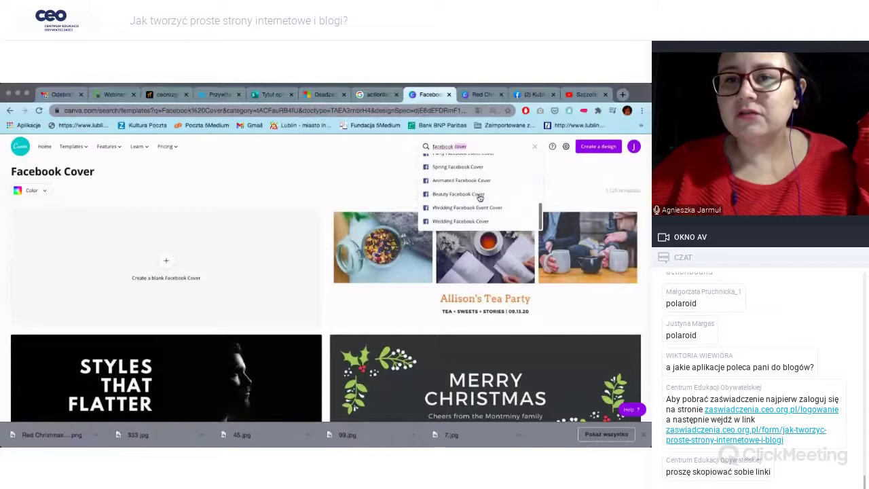
scroll(480, 196, down, 2)
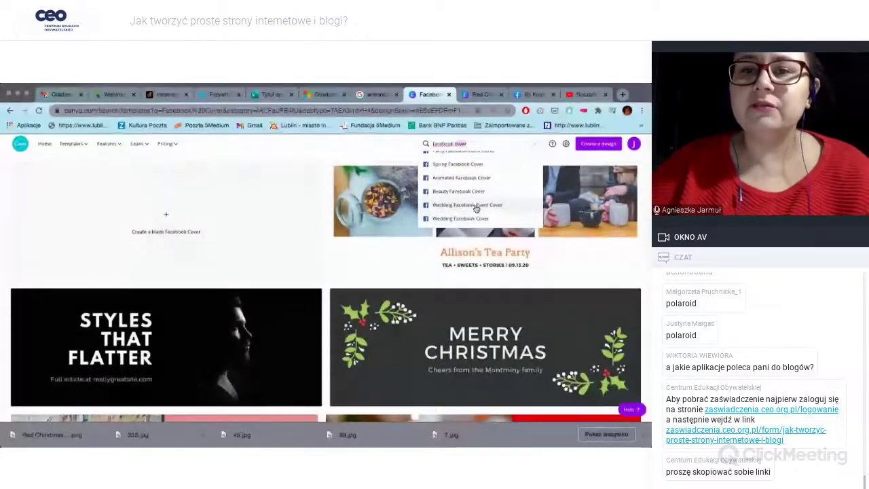
click(268, 156)
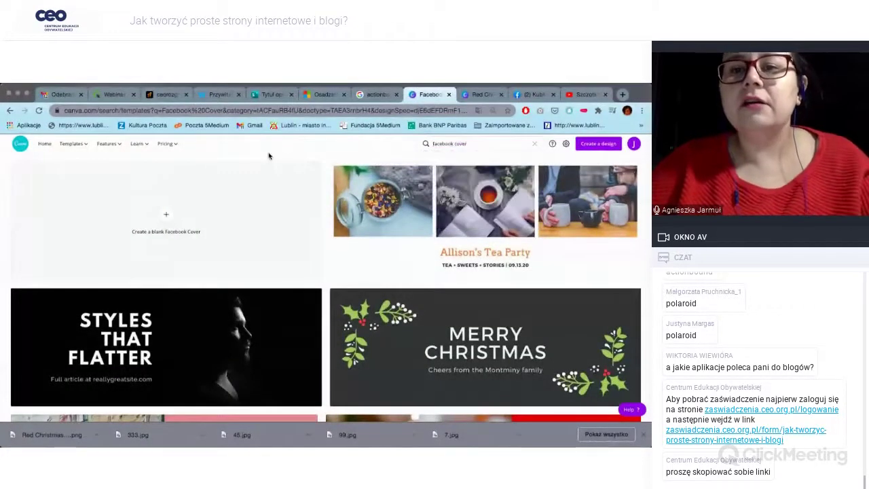
double_click(482, 144)
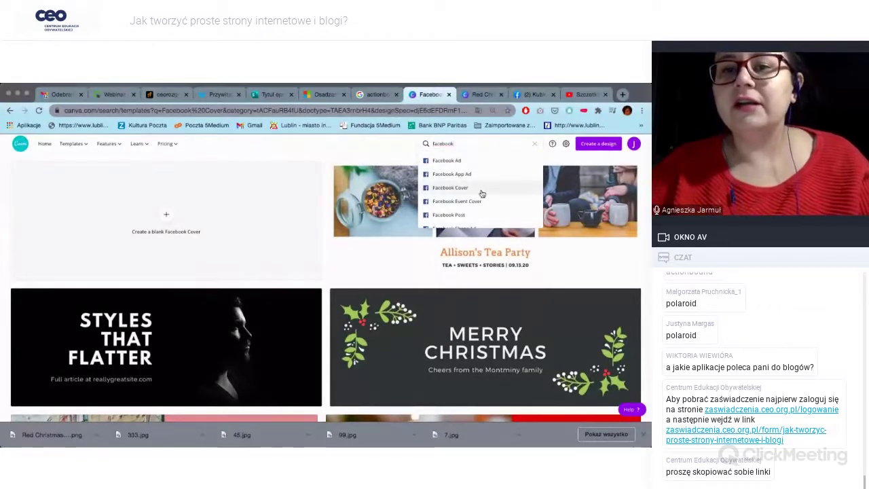
scroll(479, 191, down, 2)
scroll(468, 182, down, 3)
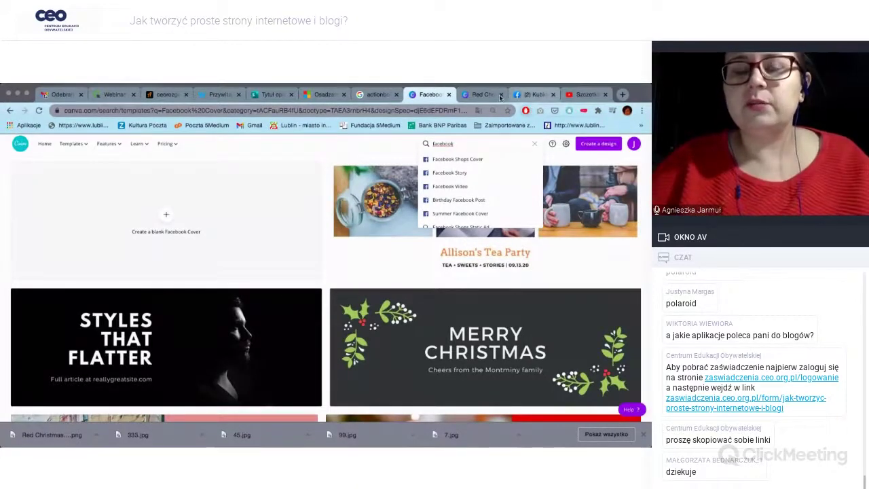
- Switch to the browser tab holding the actionbound image search and open mentimeter.com/app in it
click(375, 95)
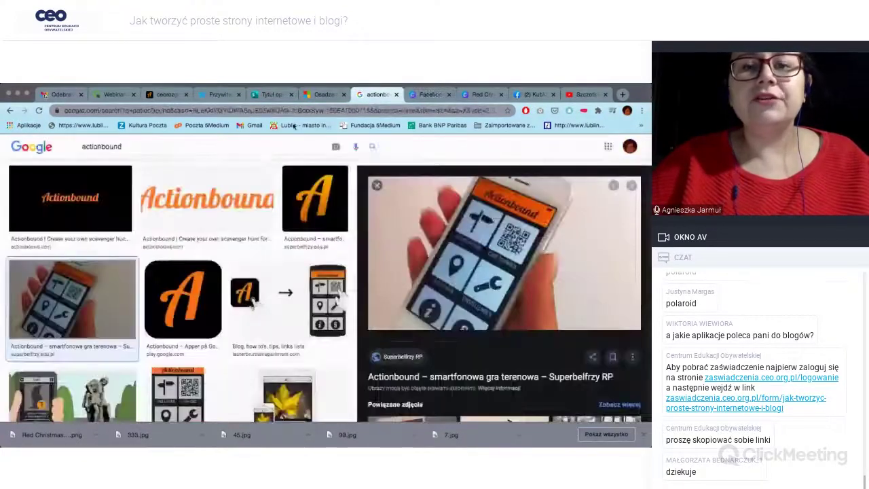
text(mentimeter.com/app)
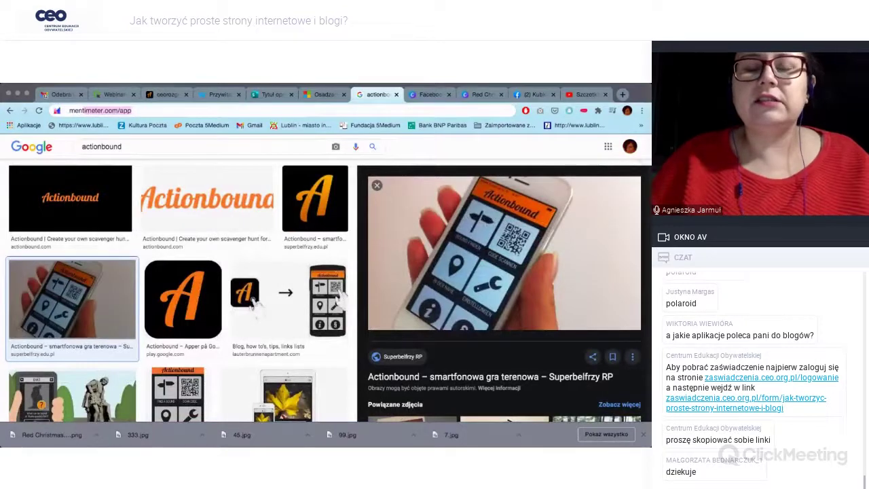